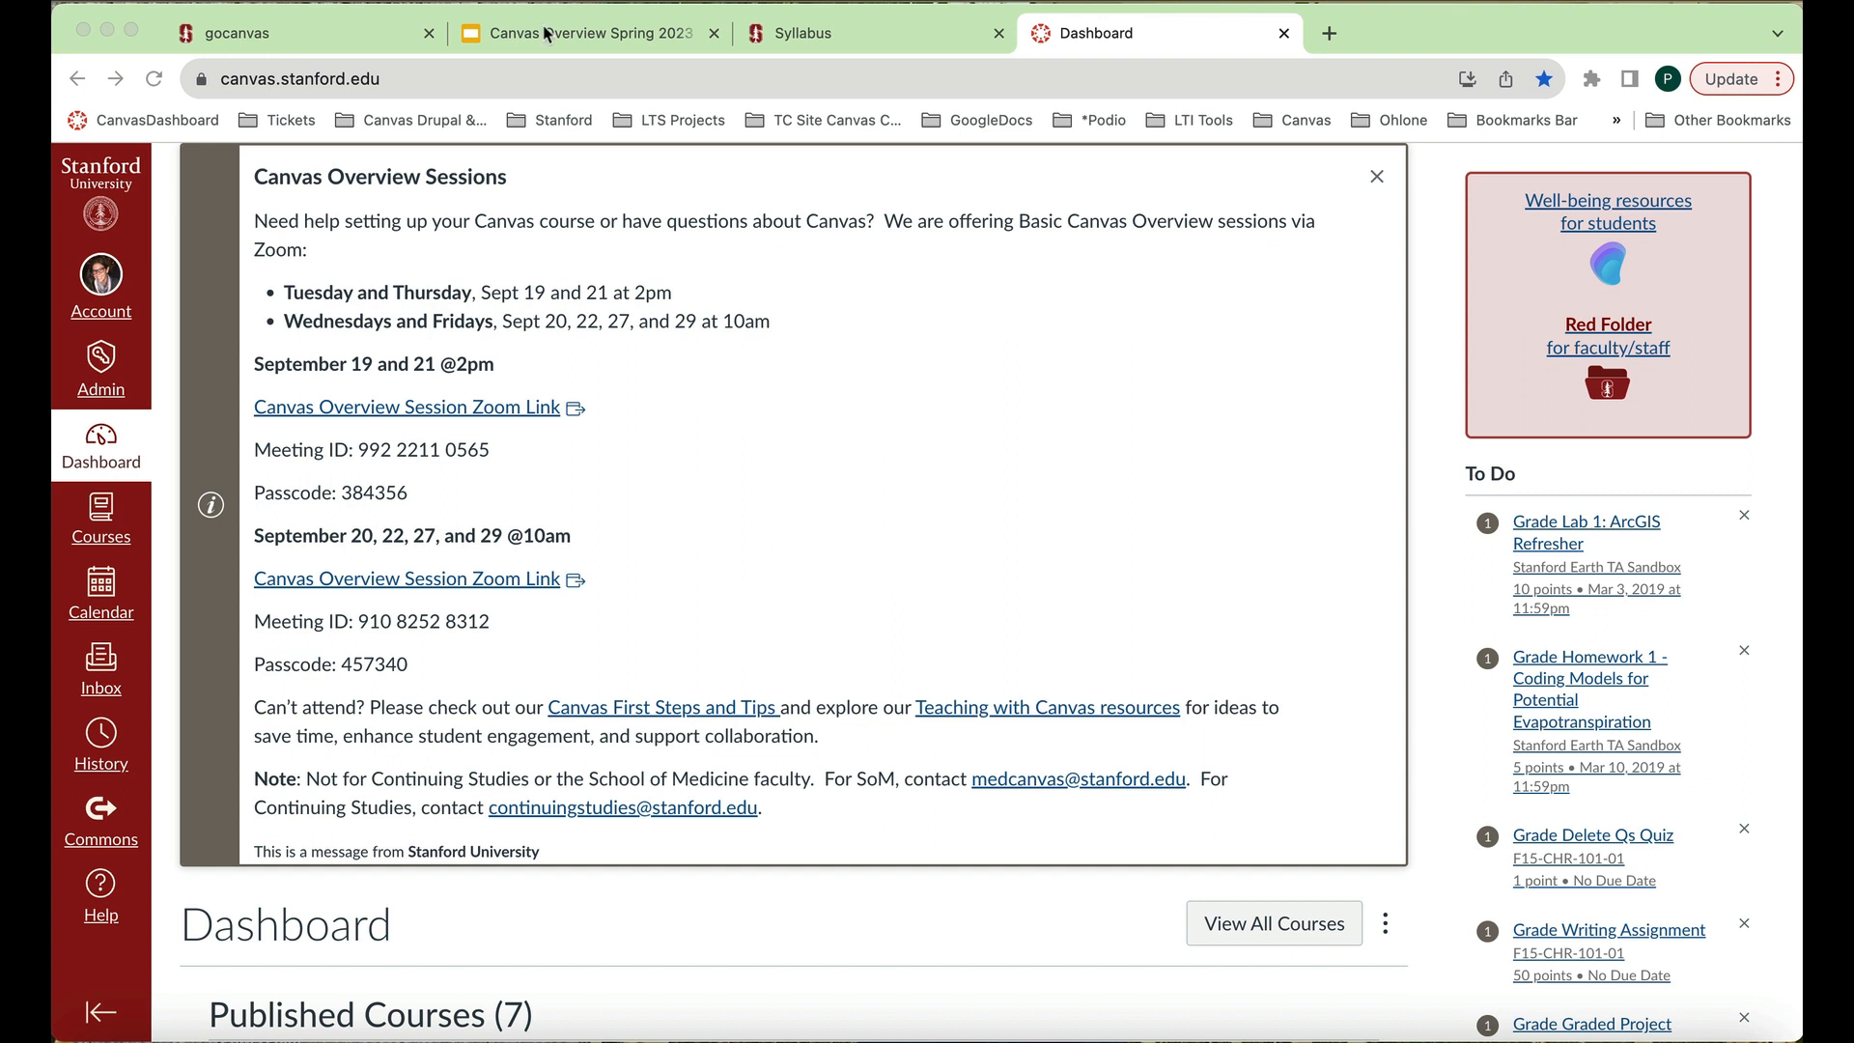
{"action": "left_click", "coordinate": [398, 79]}
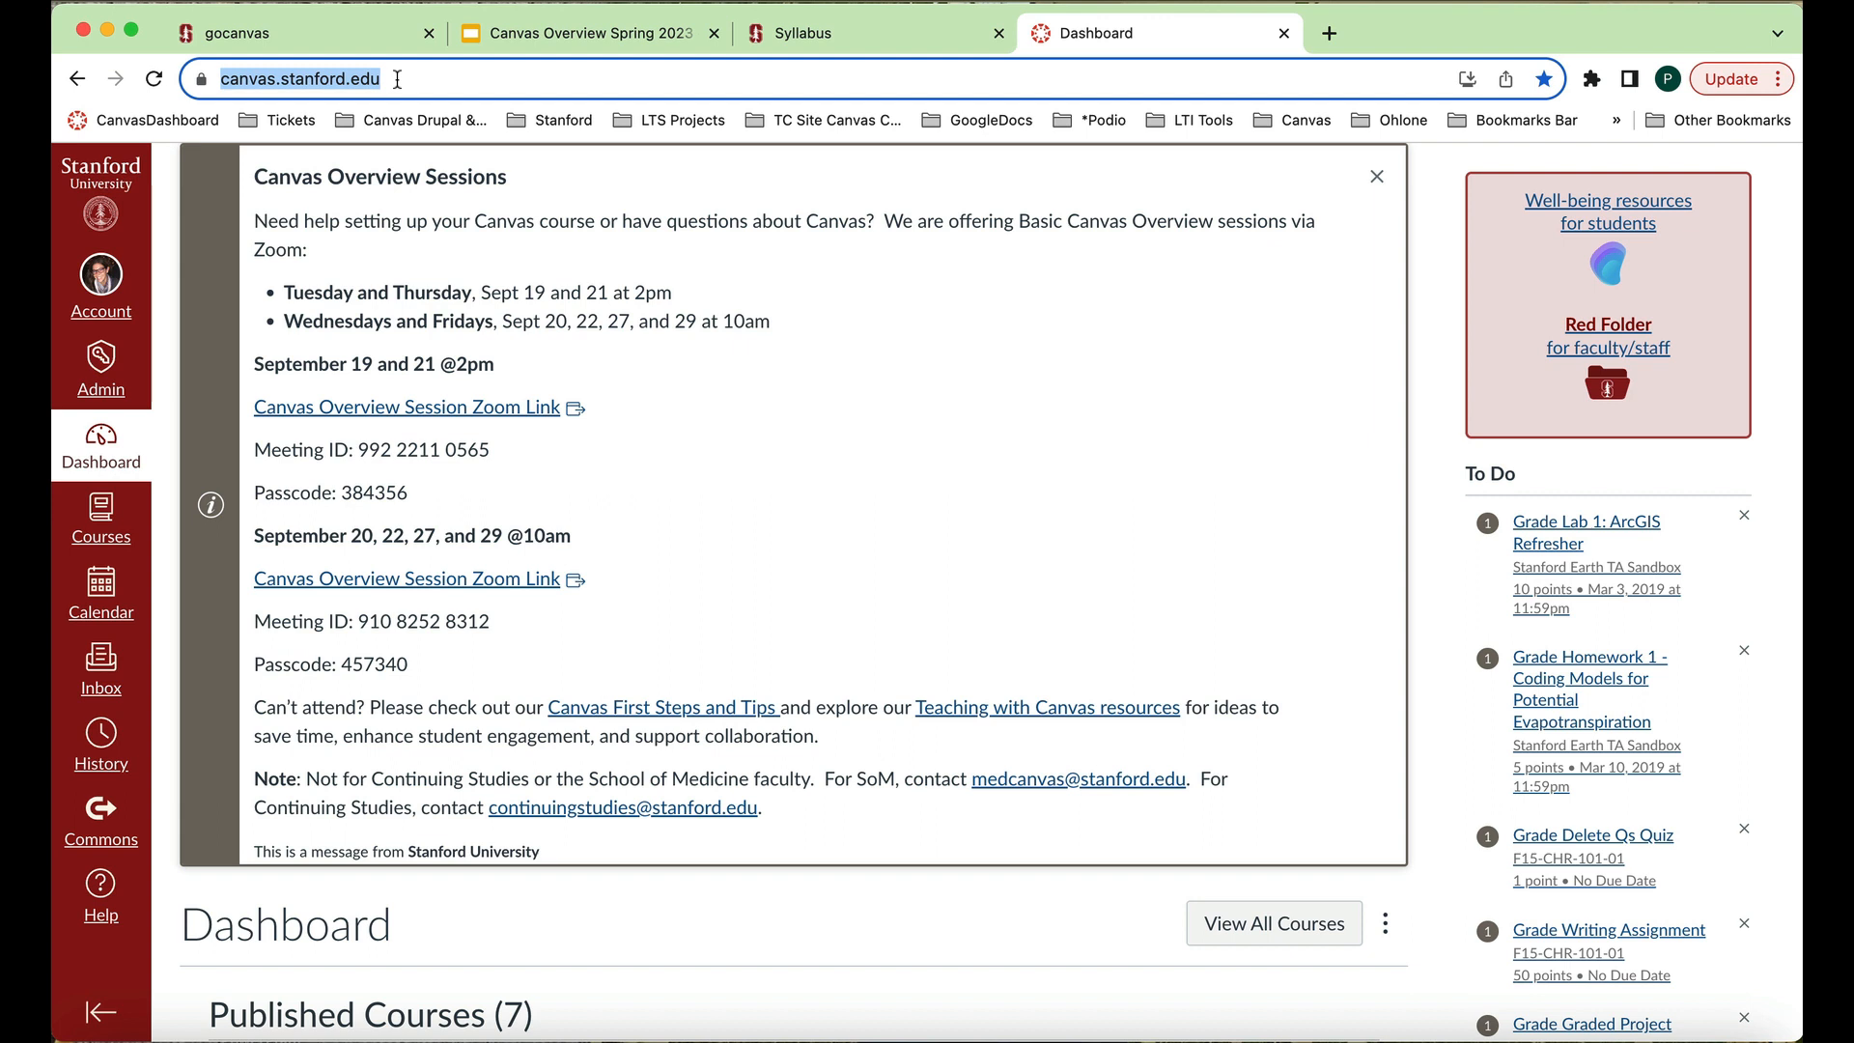
{"action": "left_click", "coordinate": [1440, 218]}
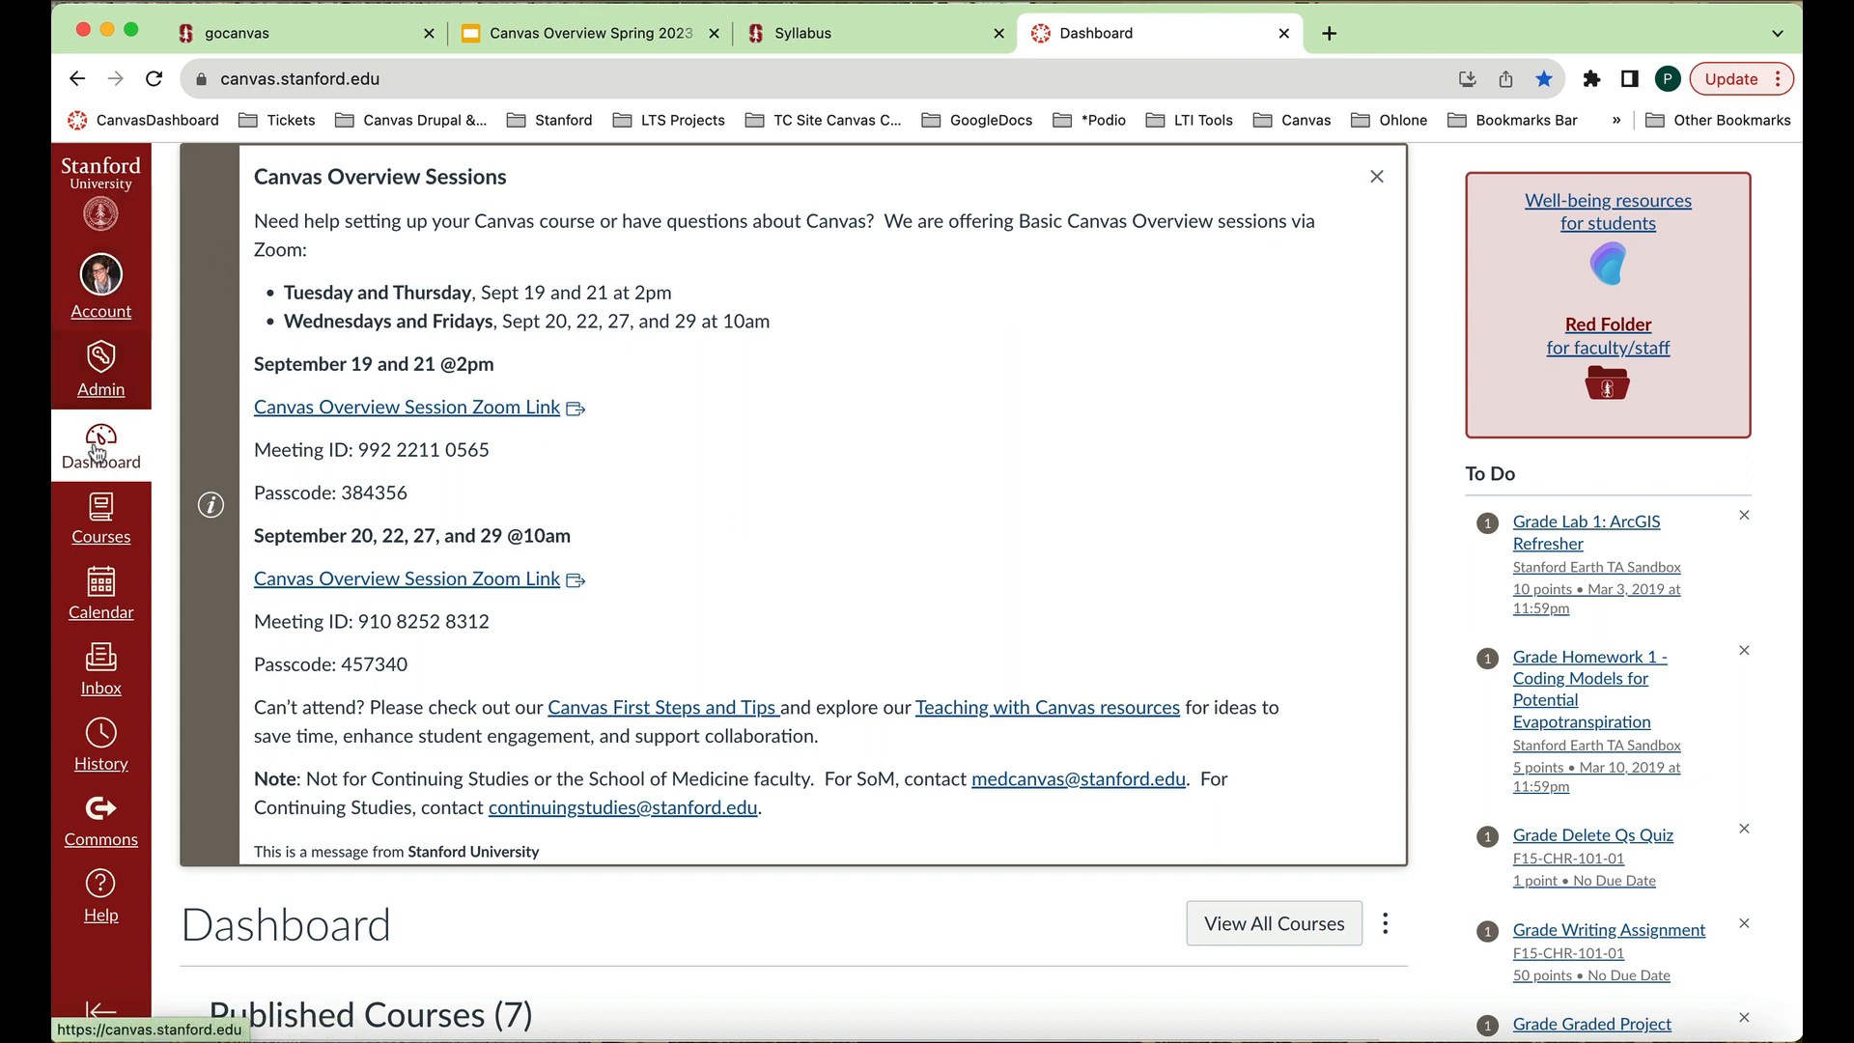
Open the account's Global Announcements and look through the current and recent announcements.
{"action": "left_click", "coordinate": [106, 298]}
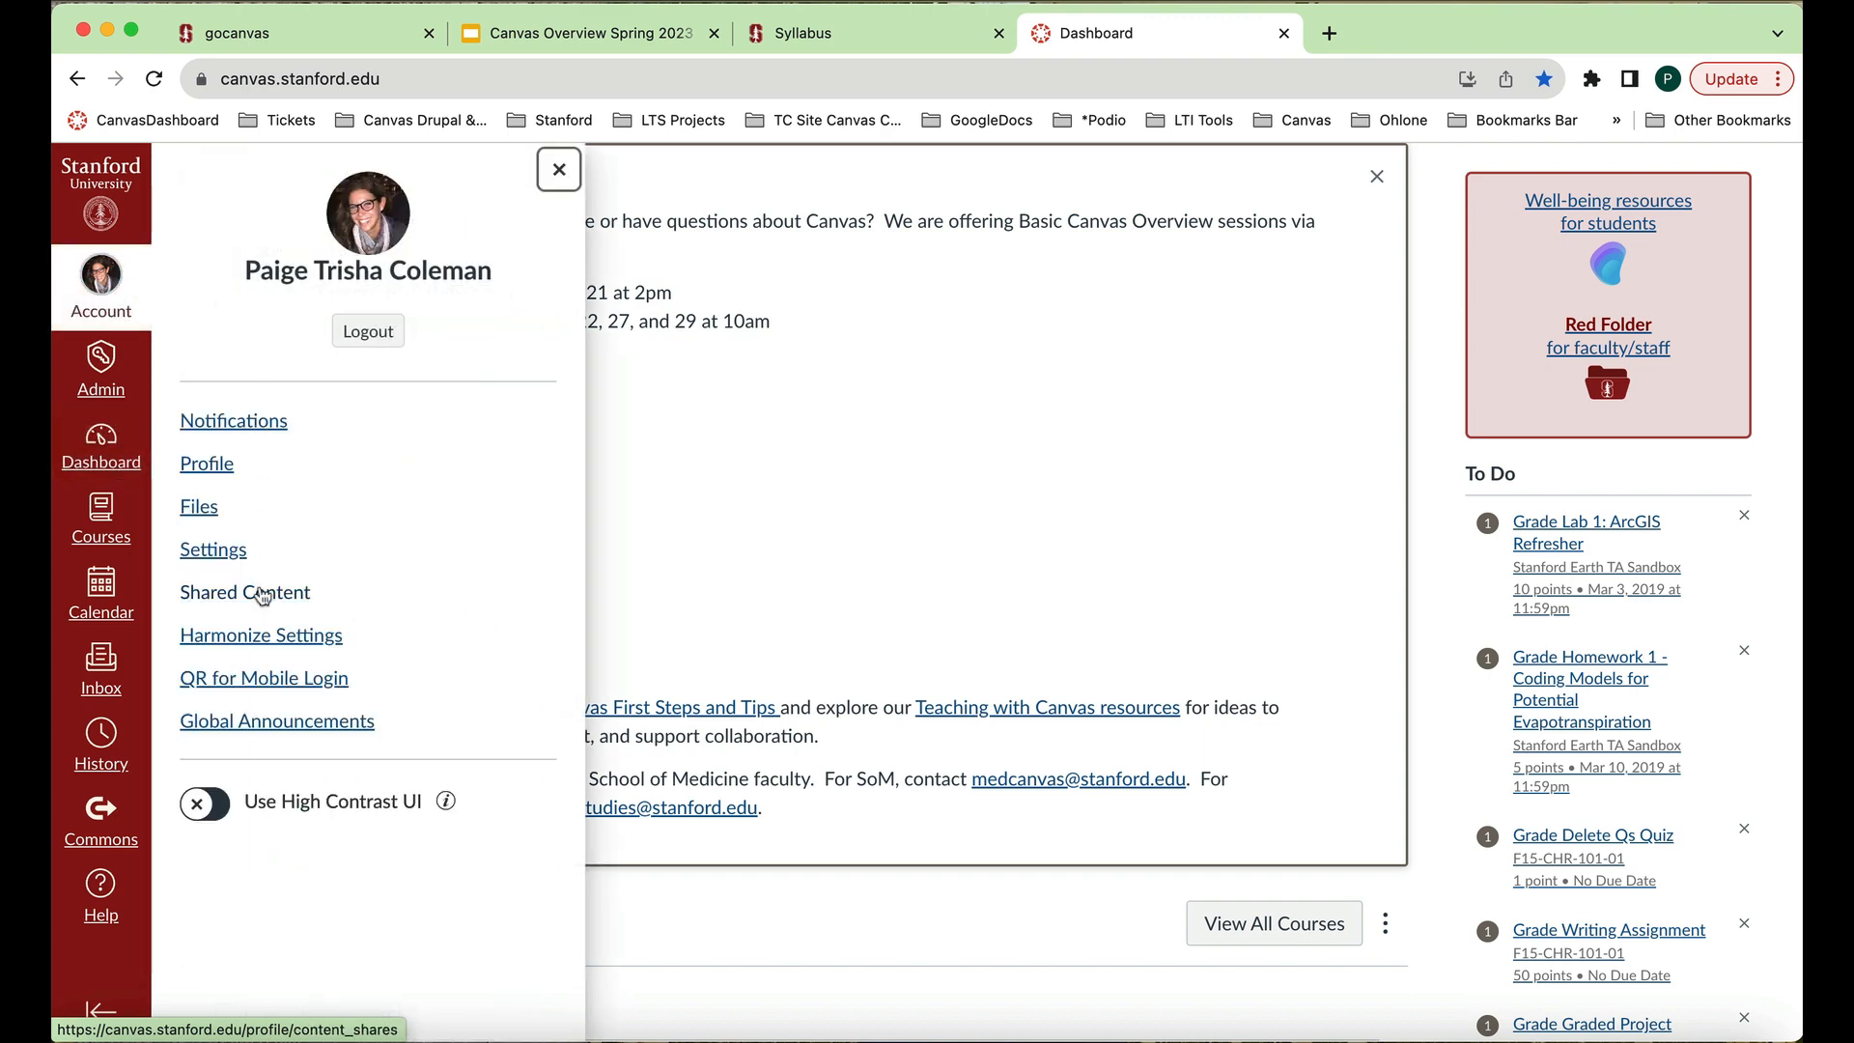
{"action": "left_click", "coordinate": [257, 731]}
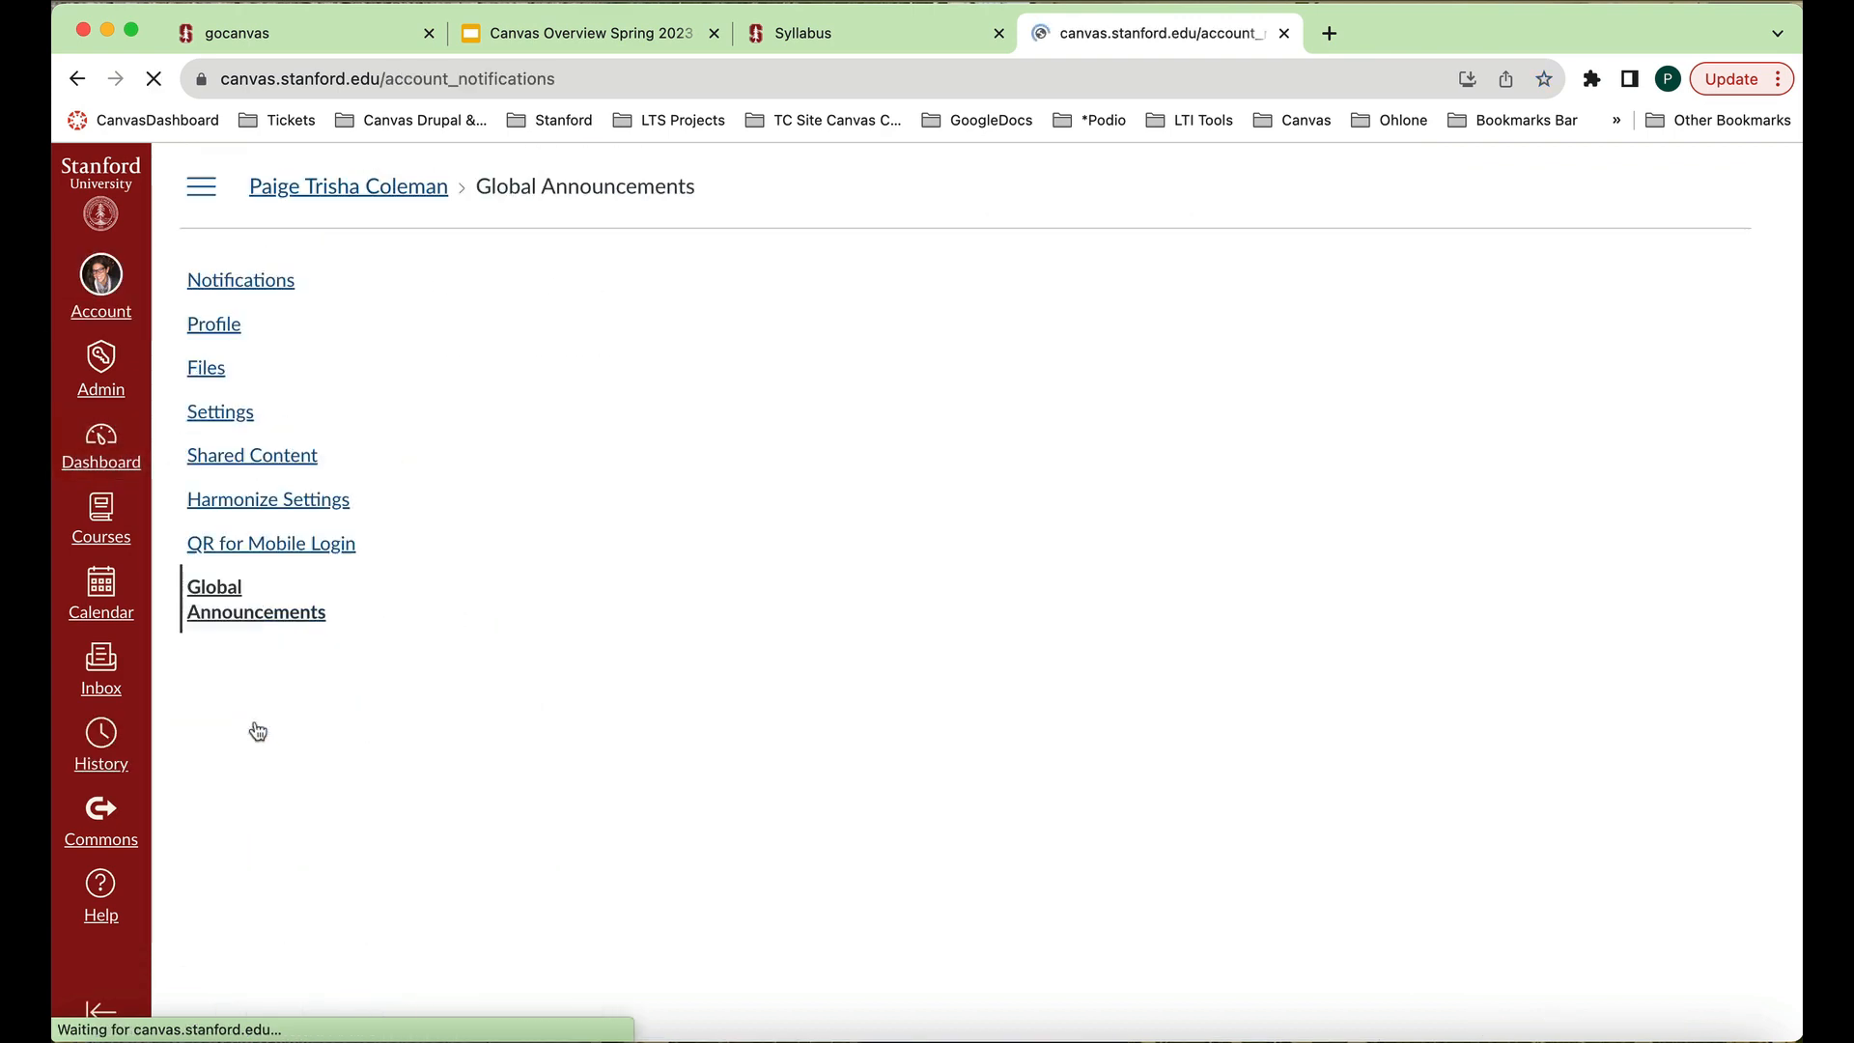
{"action": "scroll", "coordinate": [742, 725], "scroll_direction": "down", "scroll_amount": 5}
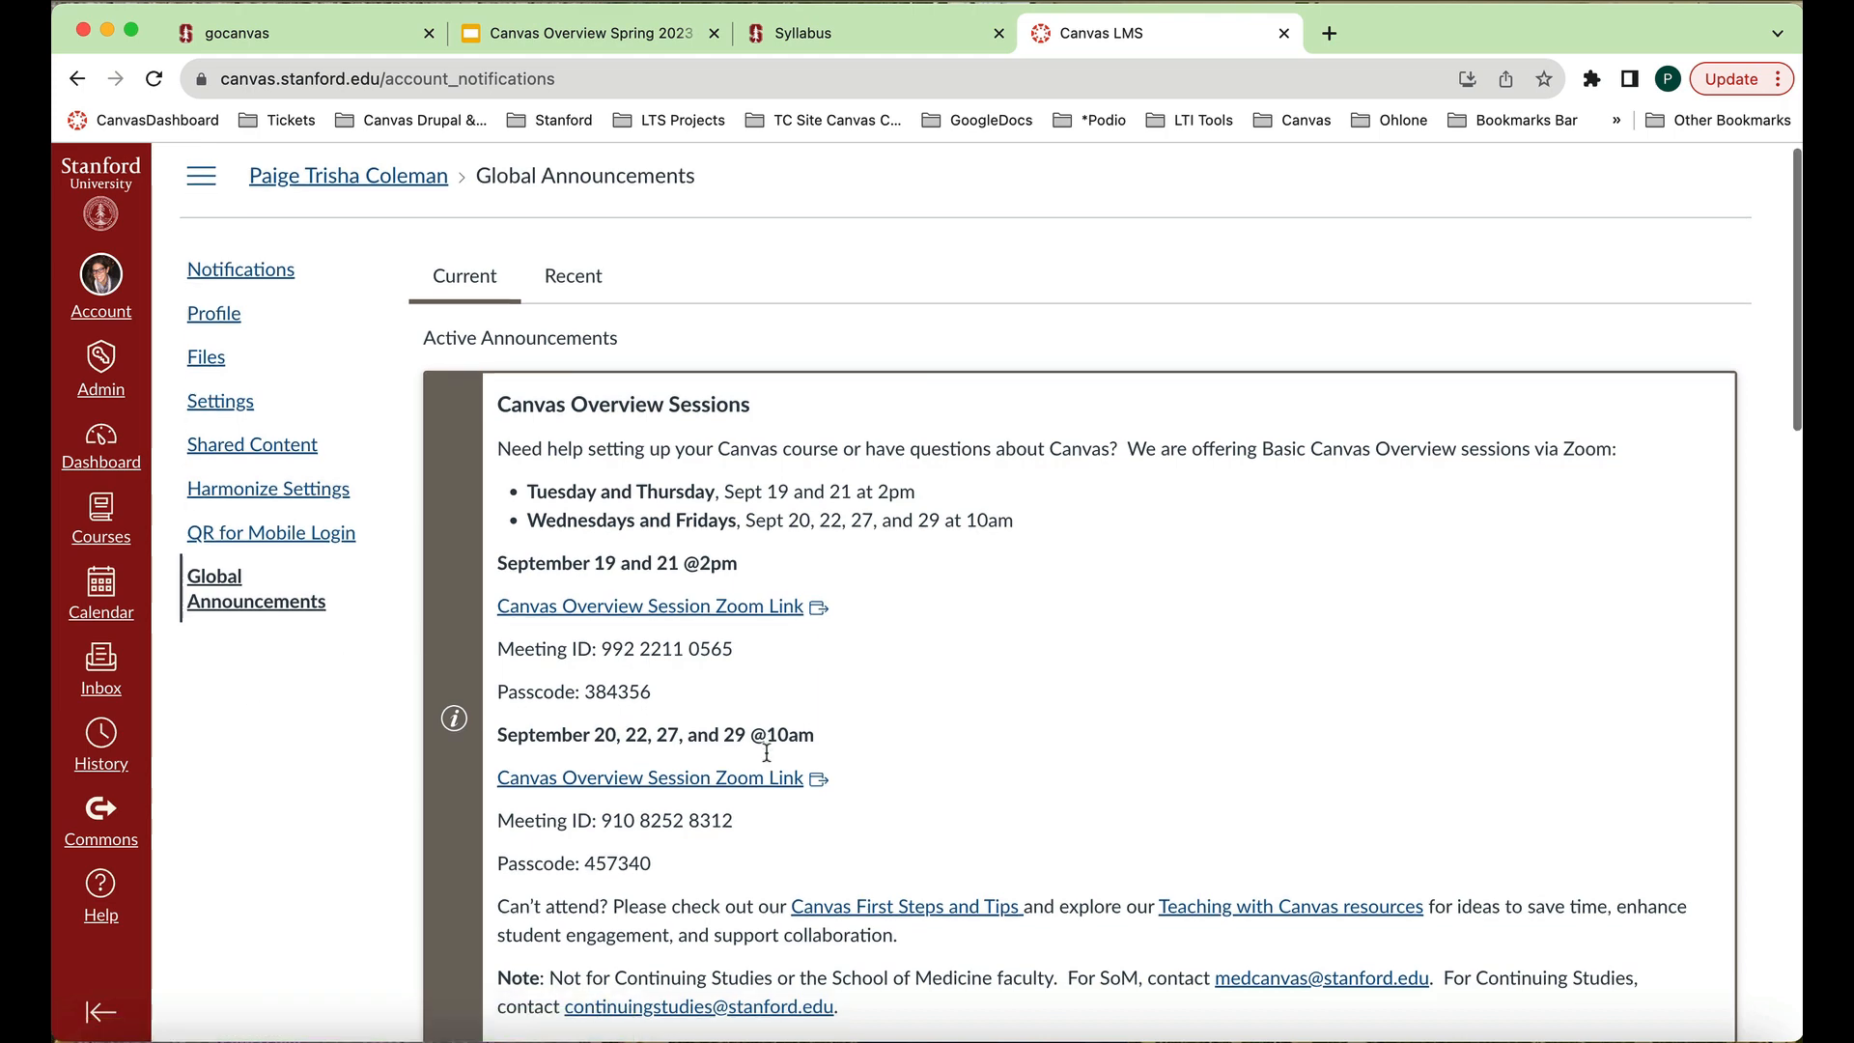
{"action": "scroll", "coordinate": [766, 758], "scroll_direction": "up", "scroll_amount": 5}
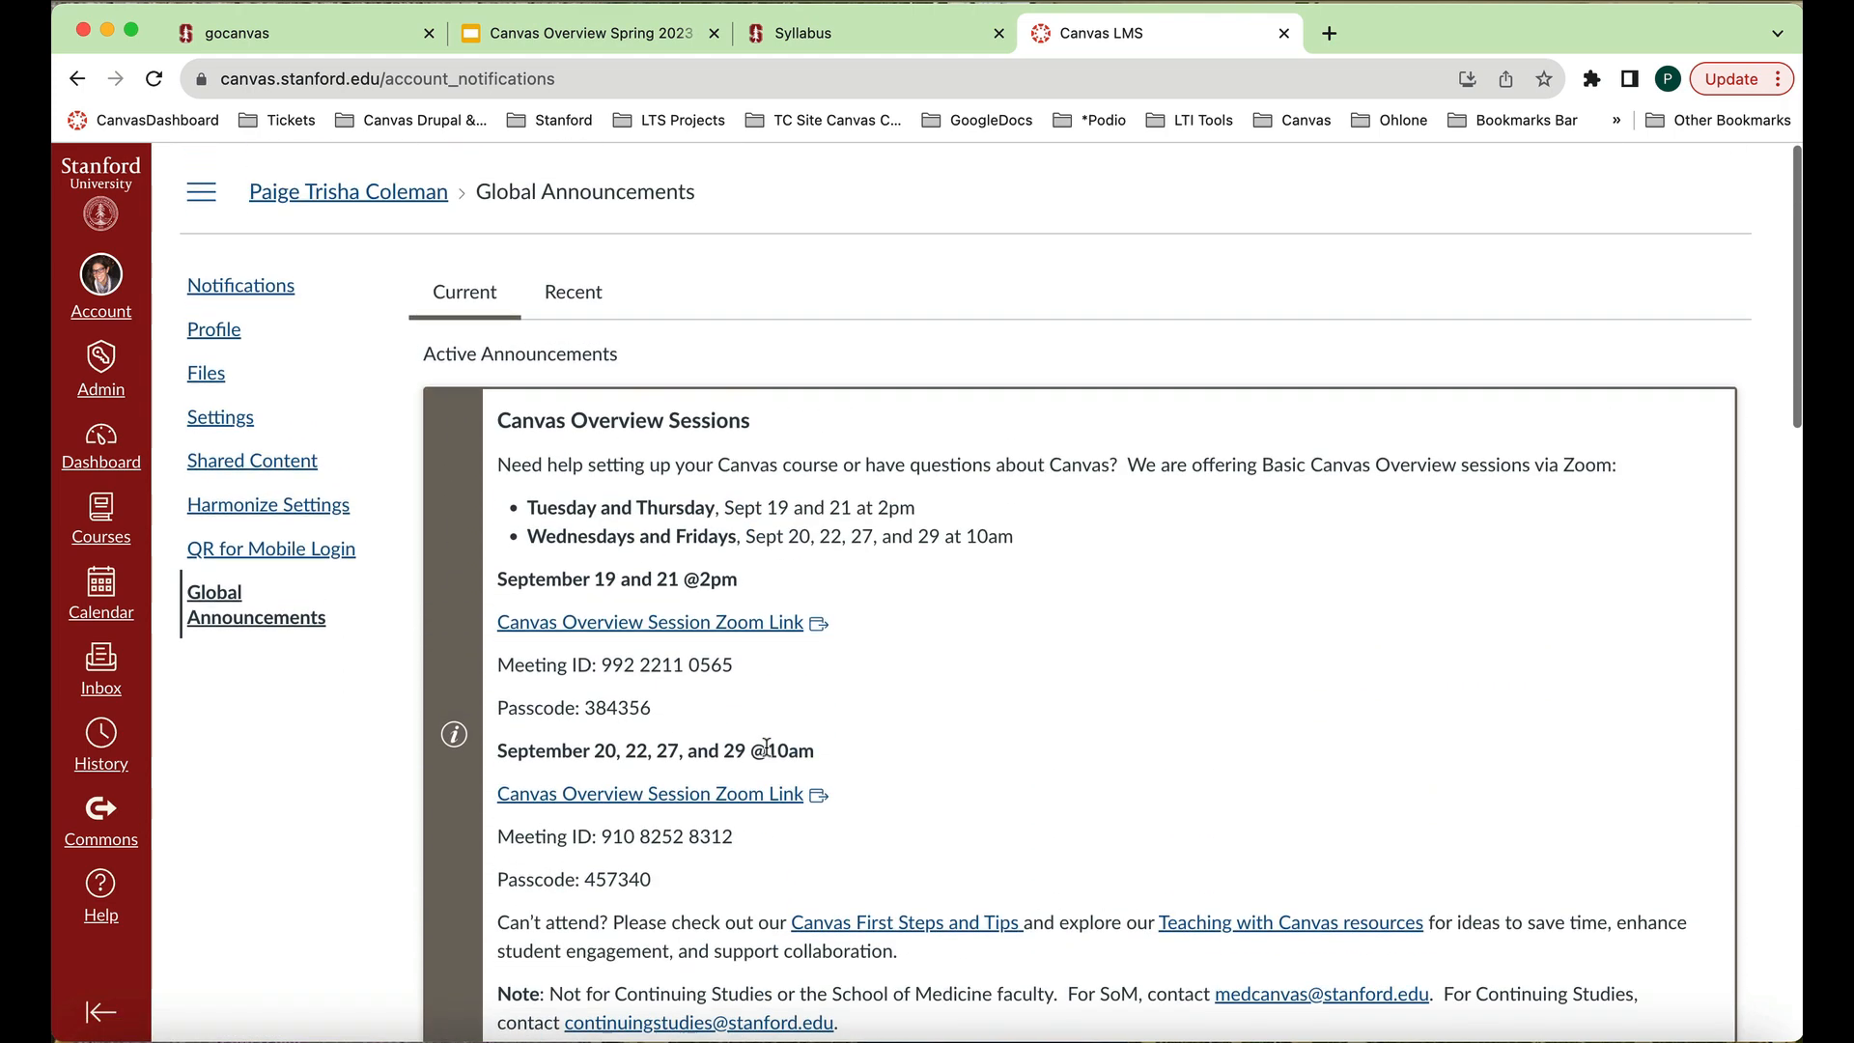
{"action": "left_click", "coordinate": [600, 283]}
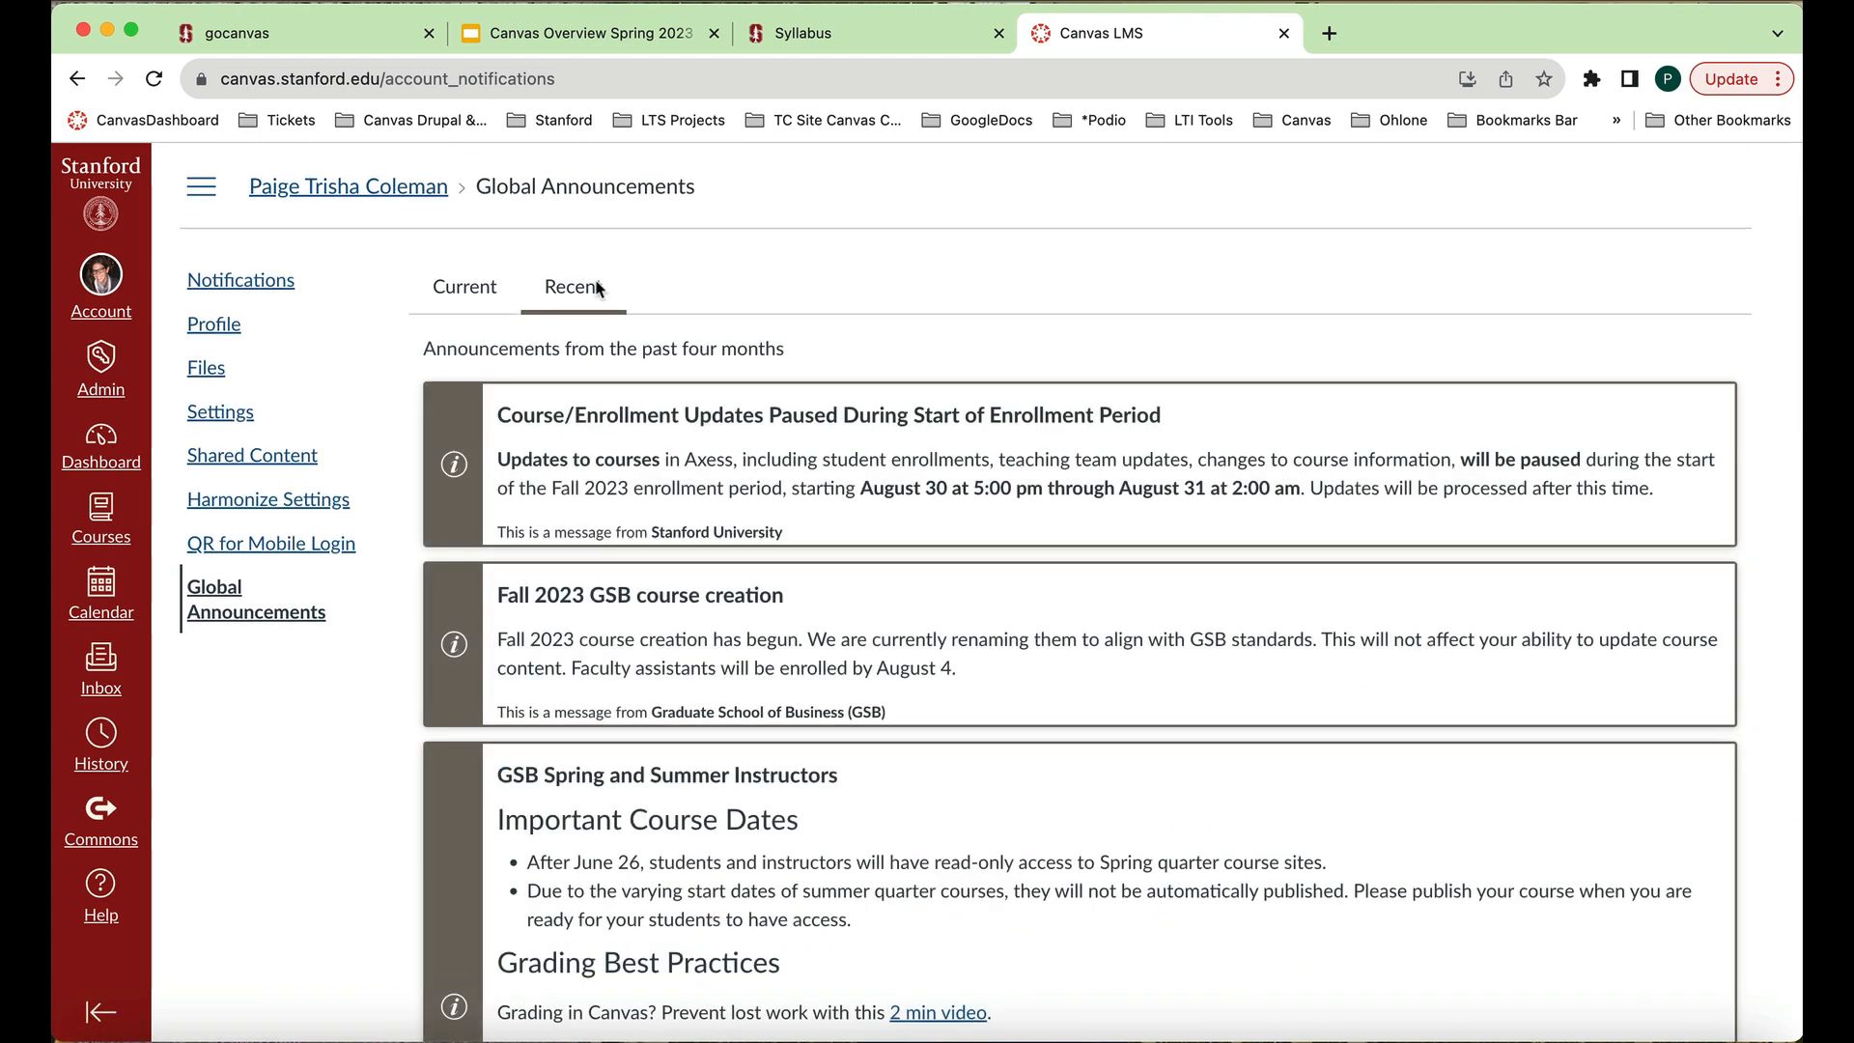
{"action": "left_click", "coordinate": [488, 300]}
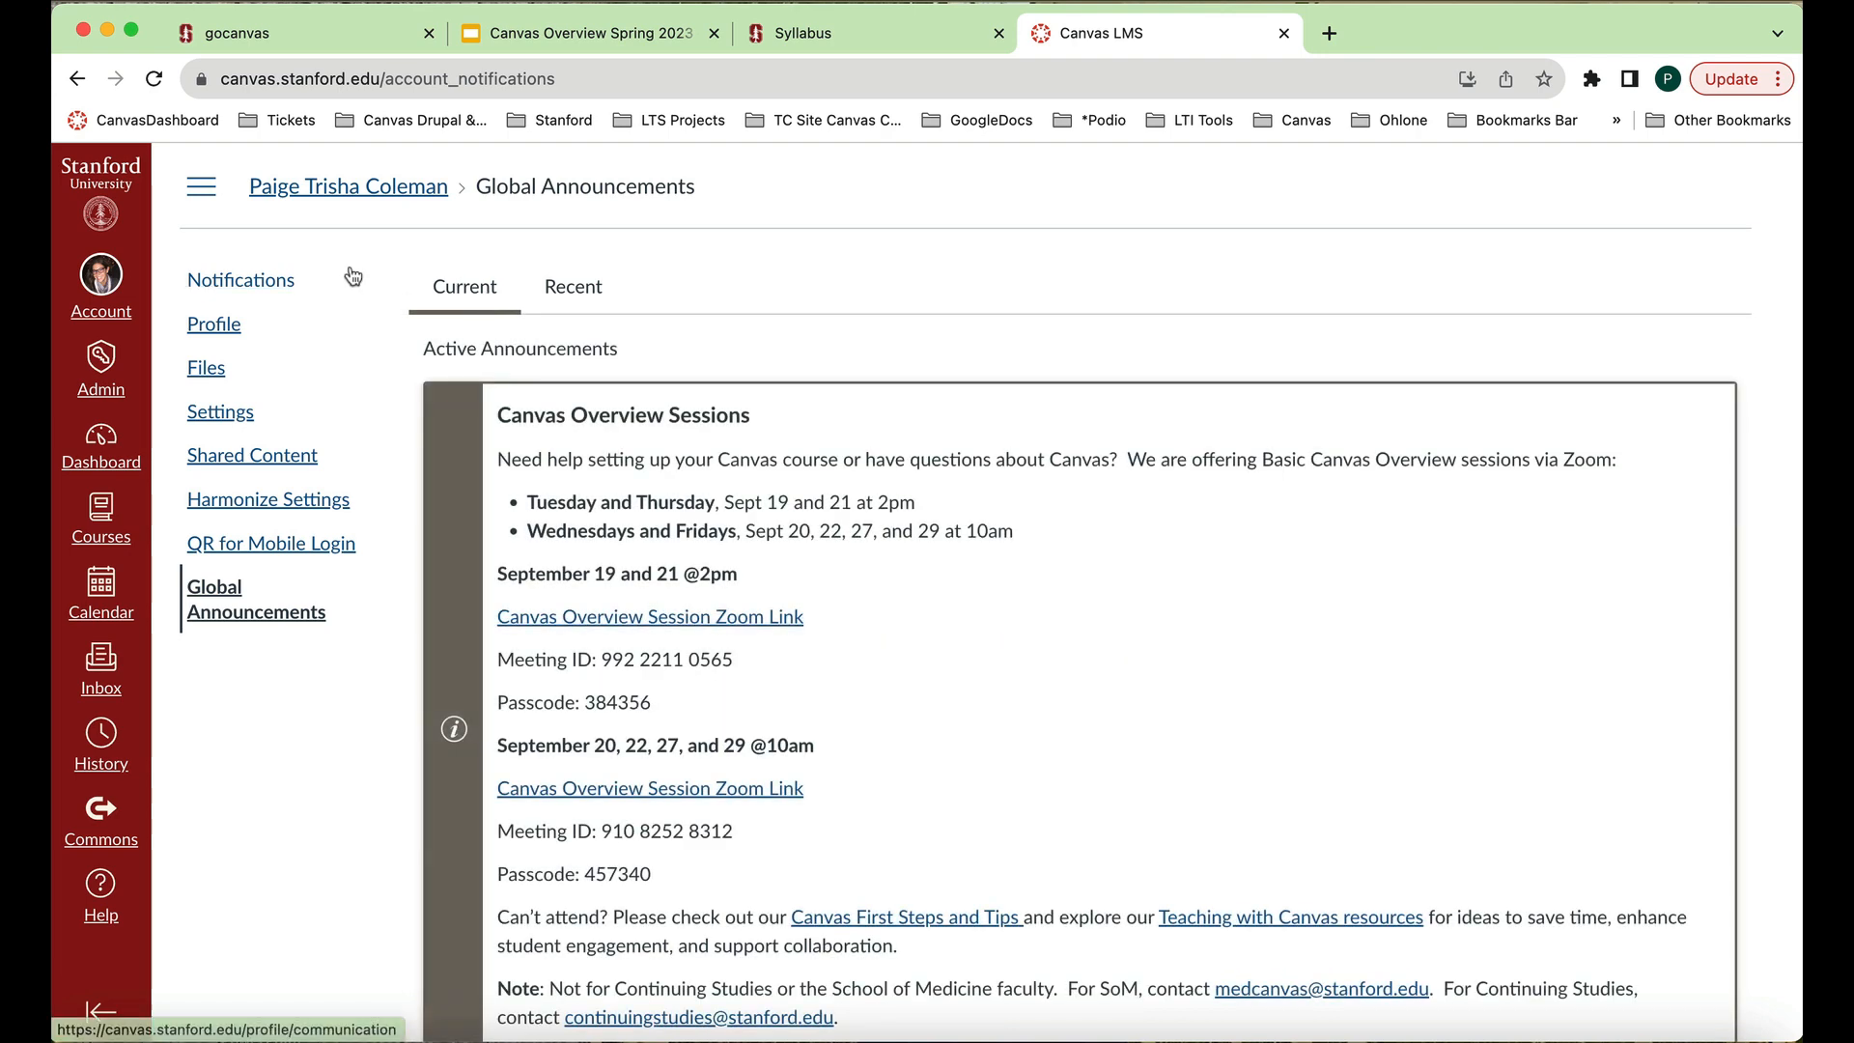
View the account profile and its editing options, and open the account settings.
{"action": "left_click", "coordinate": [214, 328]}
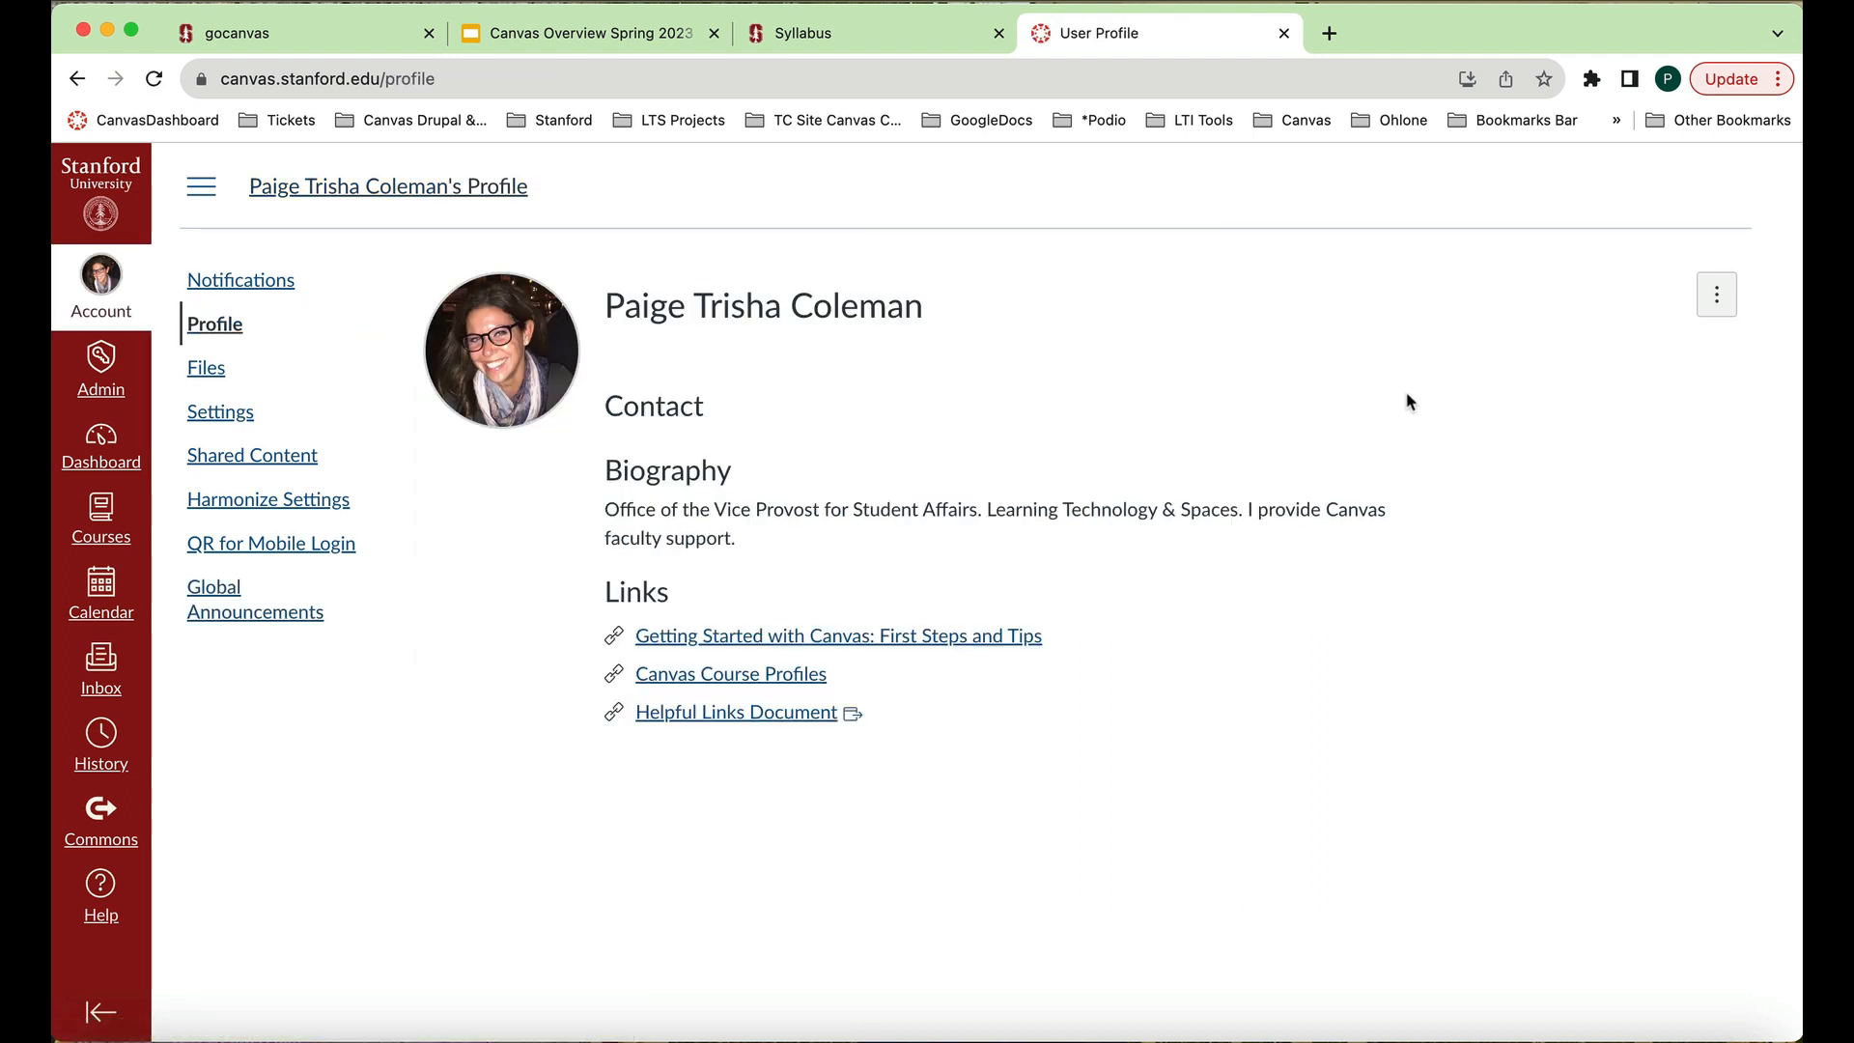
{"action": "left_click", "coordinate": [1722, 303]}
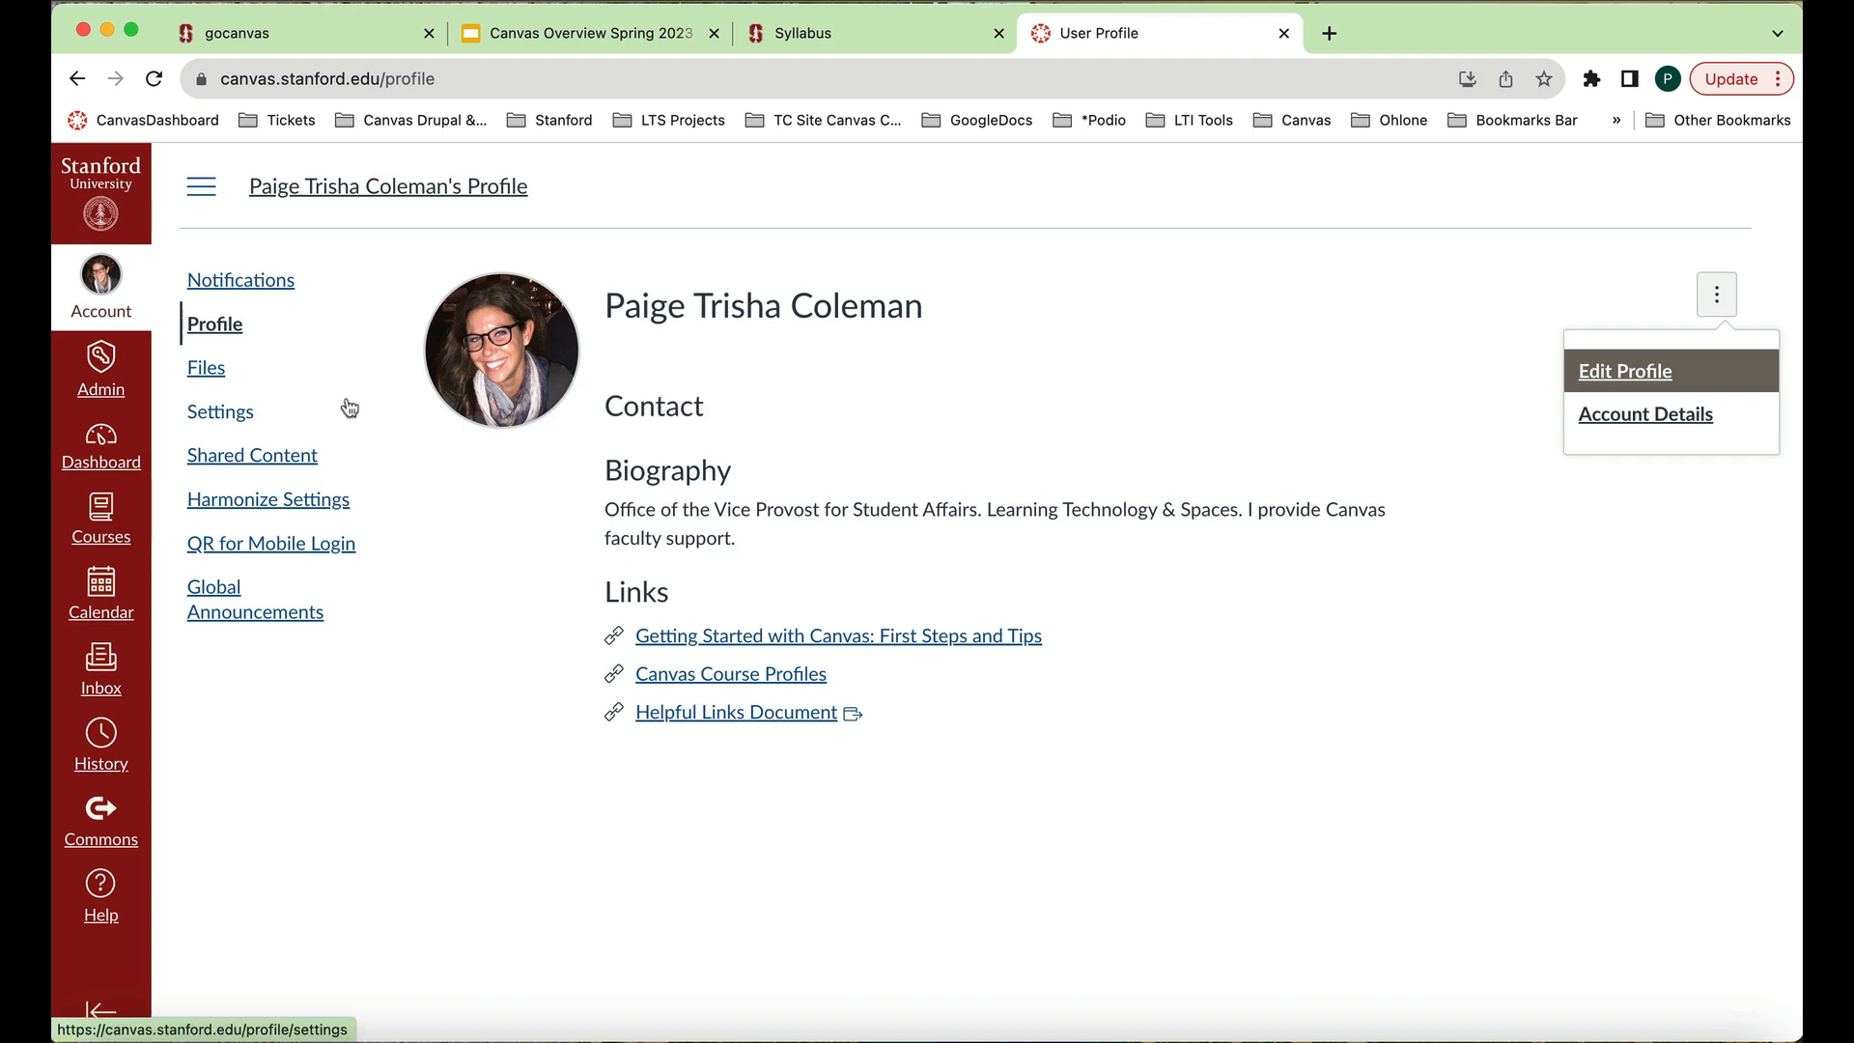
{"action": "left_click", "coordinate": [245, 421]}
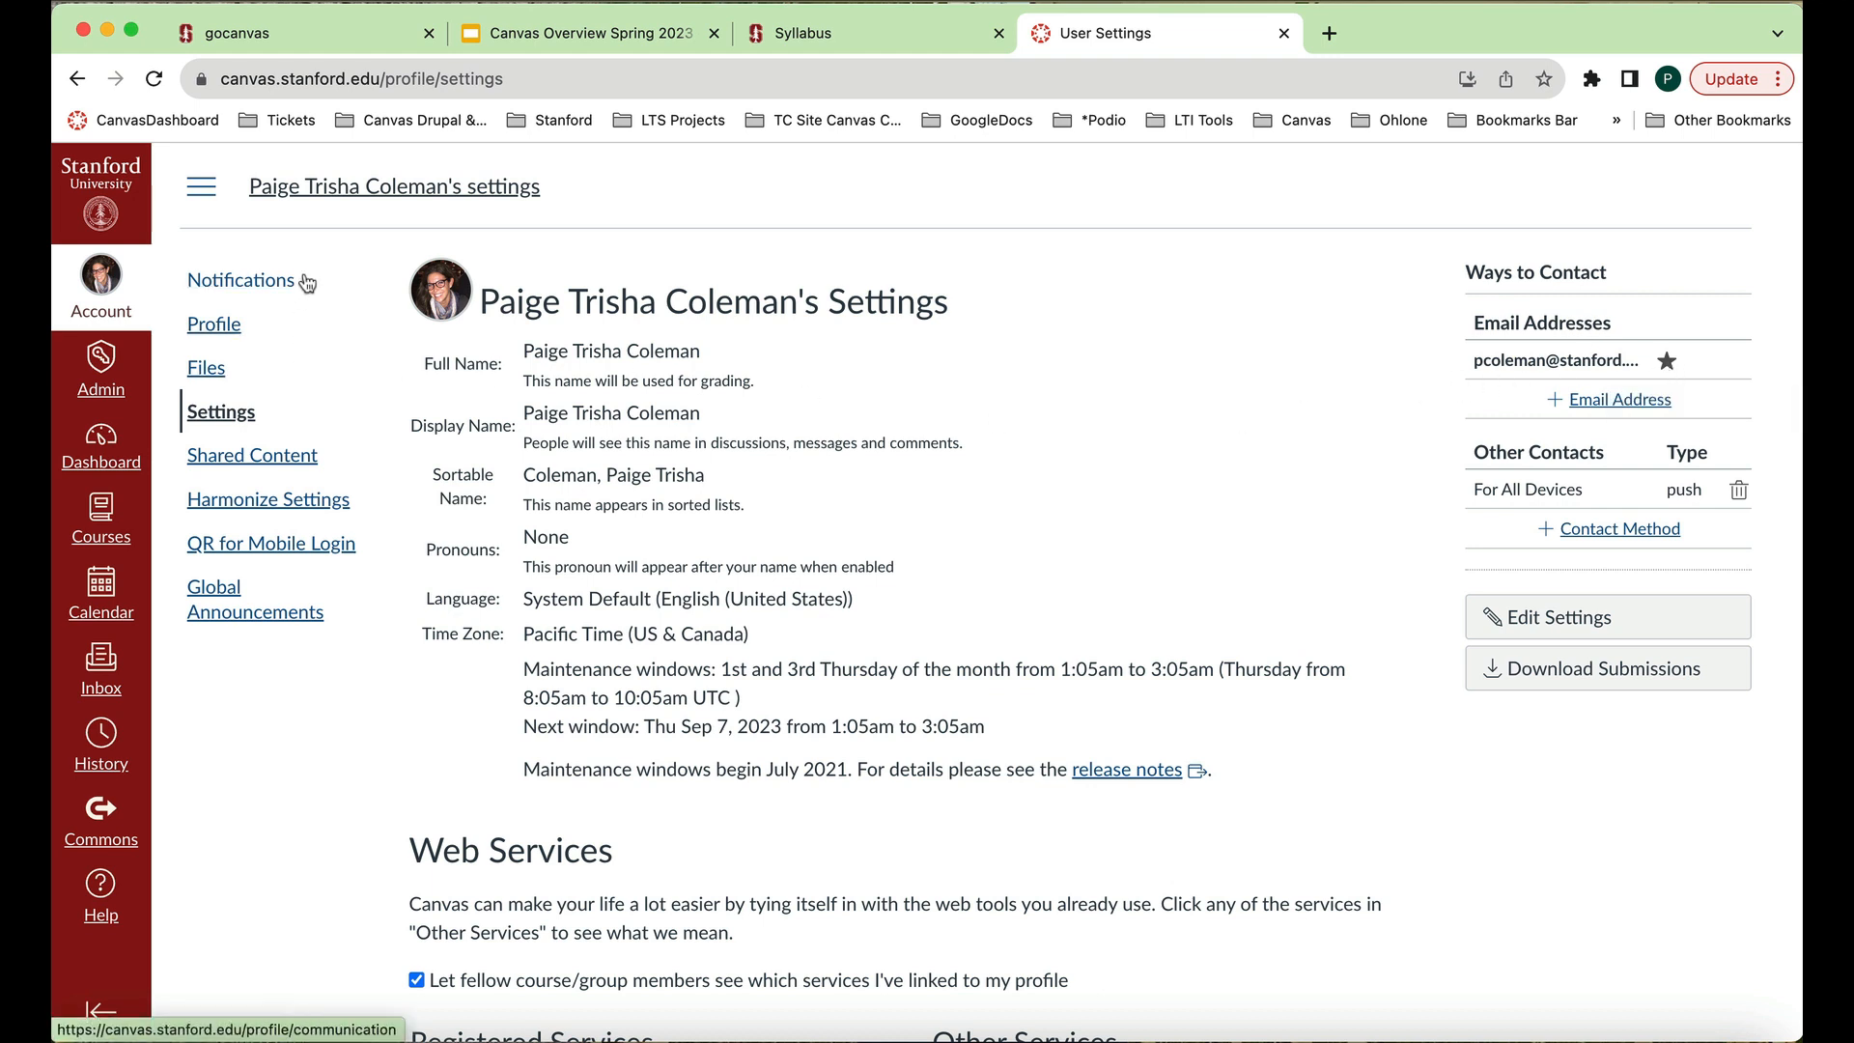
Review the account-level notification settings and show the email frequency options for the Files activity.
{"action": "left_click", "coordinate": [256, 286]}
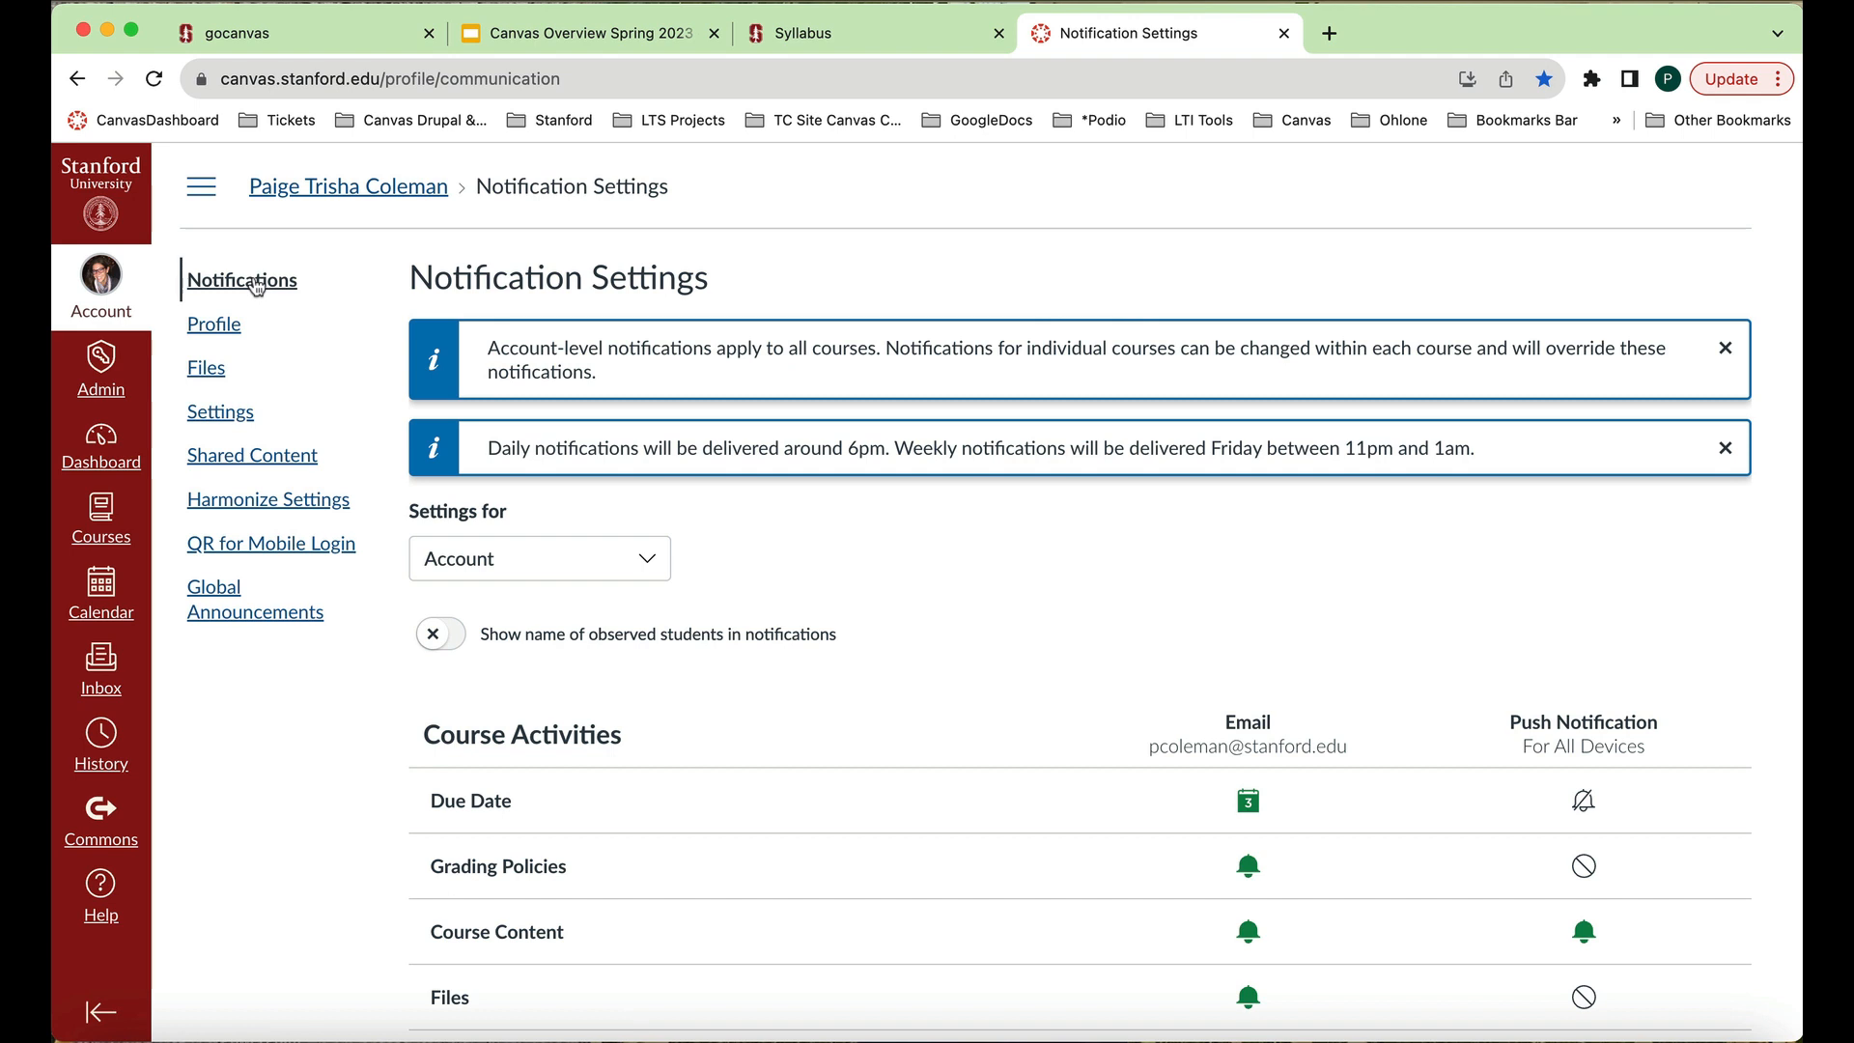
{"action": "scroll", "coordinate": [254, 381], "scroll_direction": "down", "scroll_amount": 2}
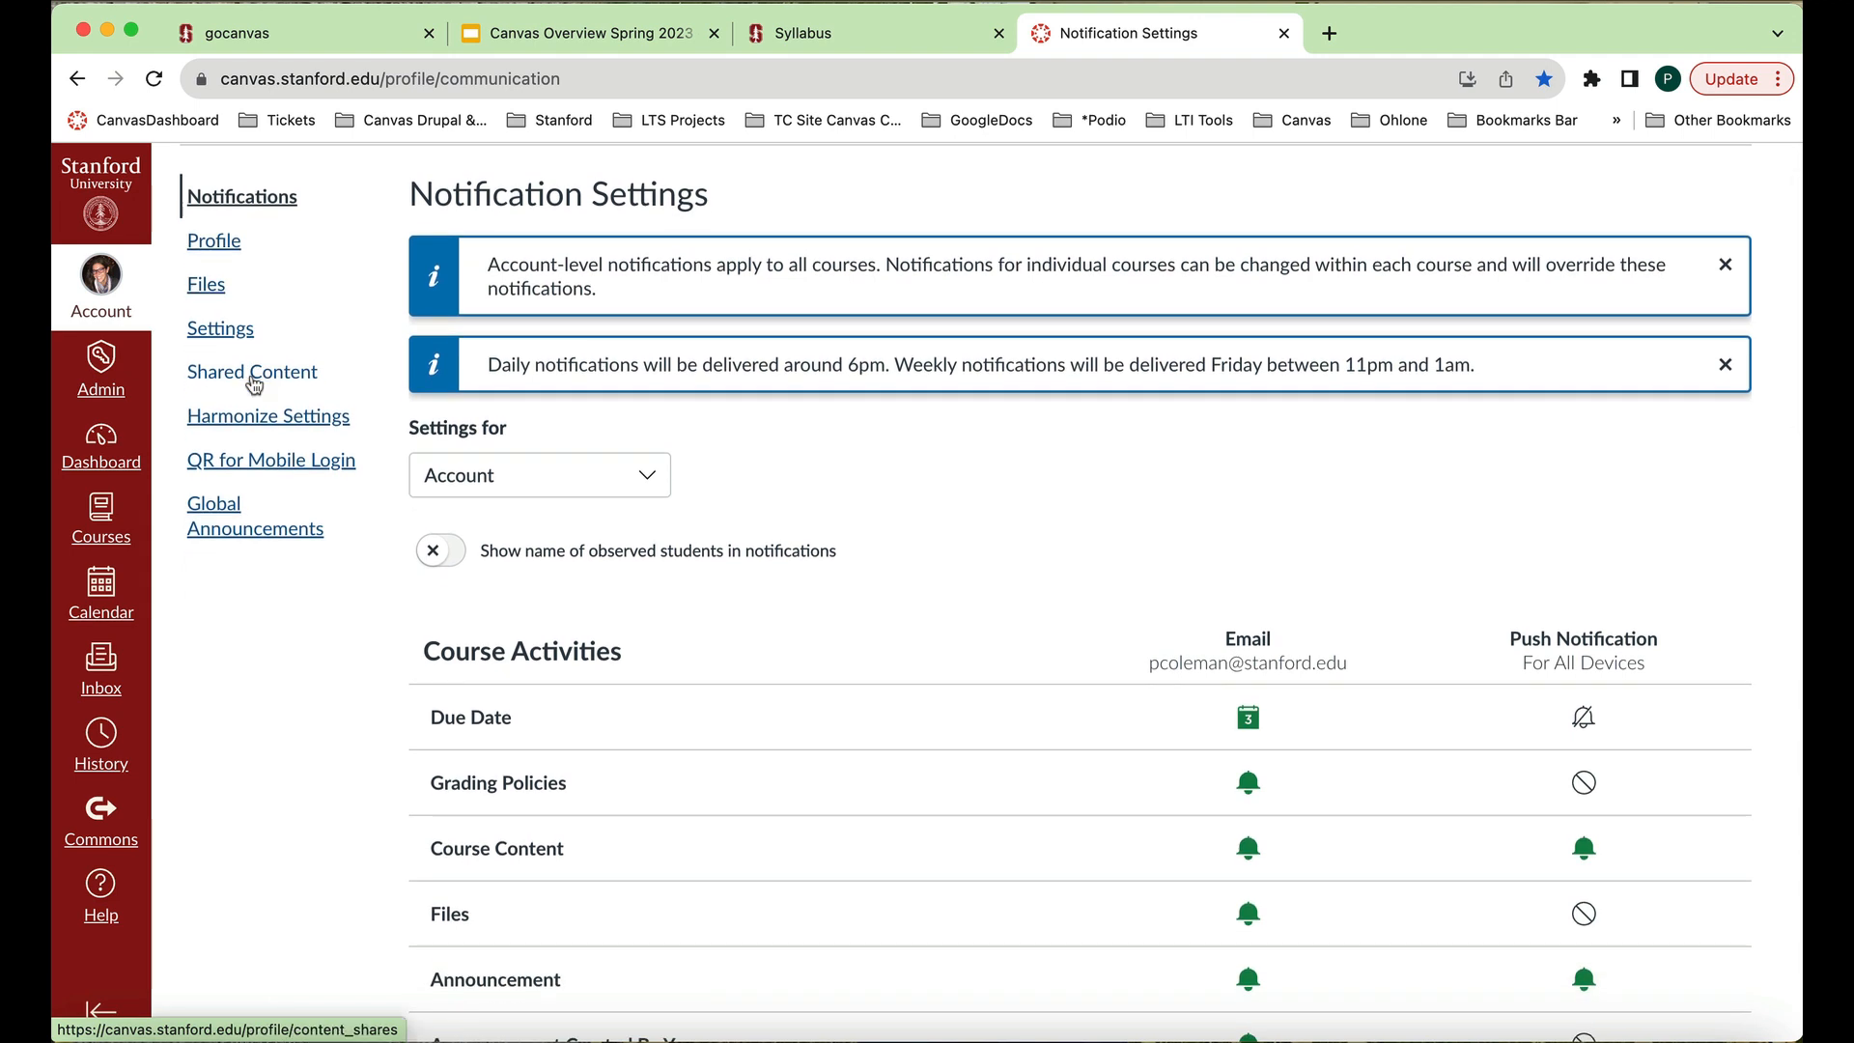
{"action": "scroll", "coordinate": [700, 613], "scroll_direction": "down", "scroll_amount": 3}
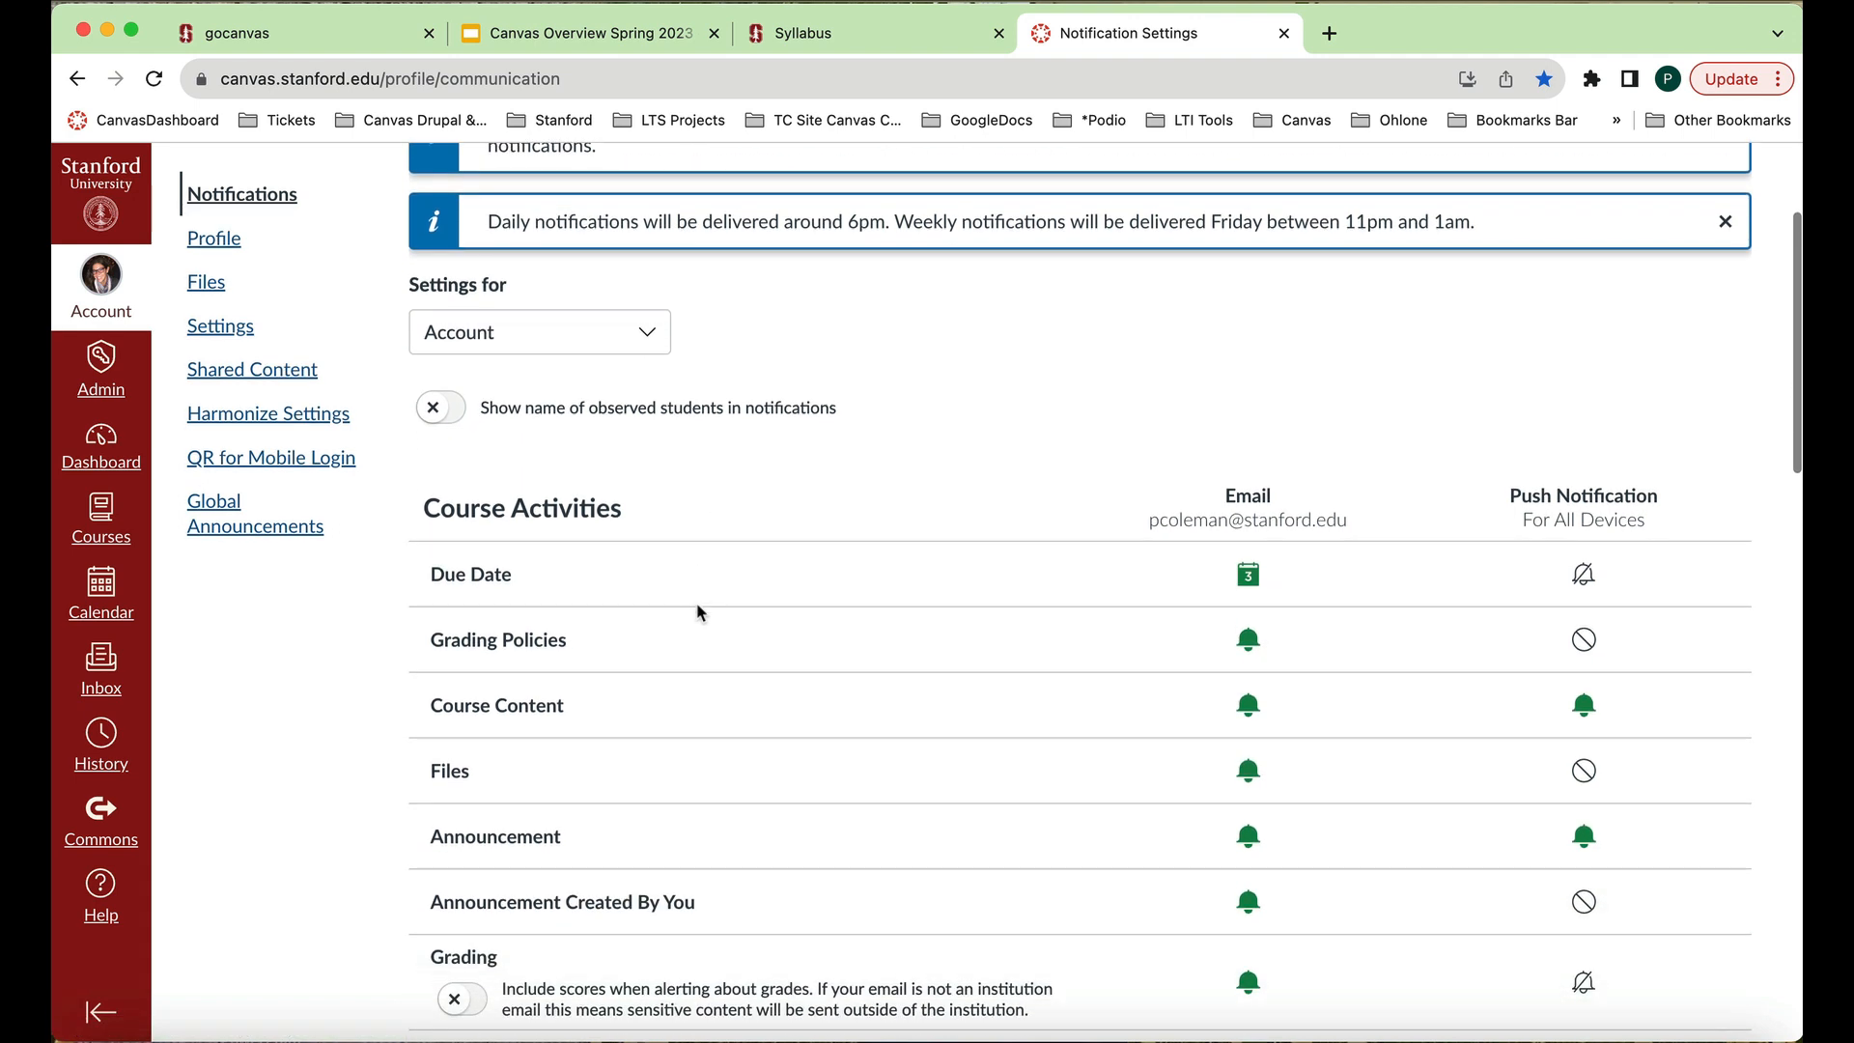
{"action": "scroll", "coordinate": [697, 610], "scroll_direction": "up", "scroll_amount": 1}
{"action": "scroll", "coordinate": [697, 610], "scroll_direction": "down", "scroll_amount": 2}
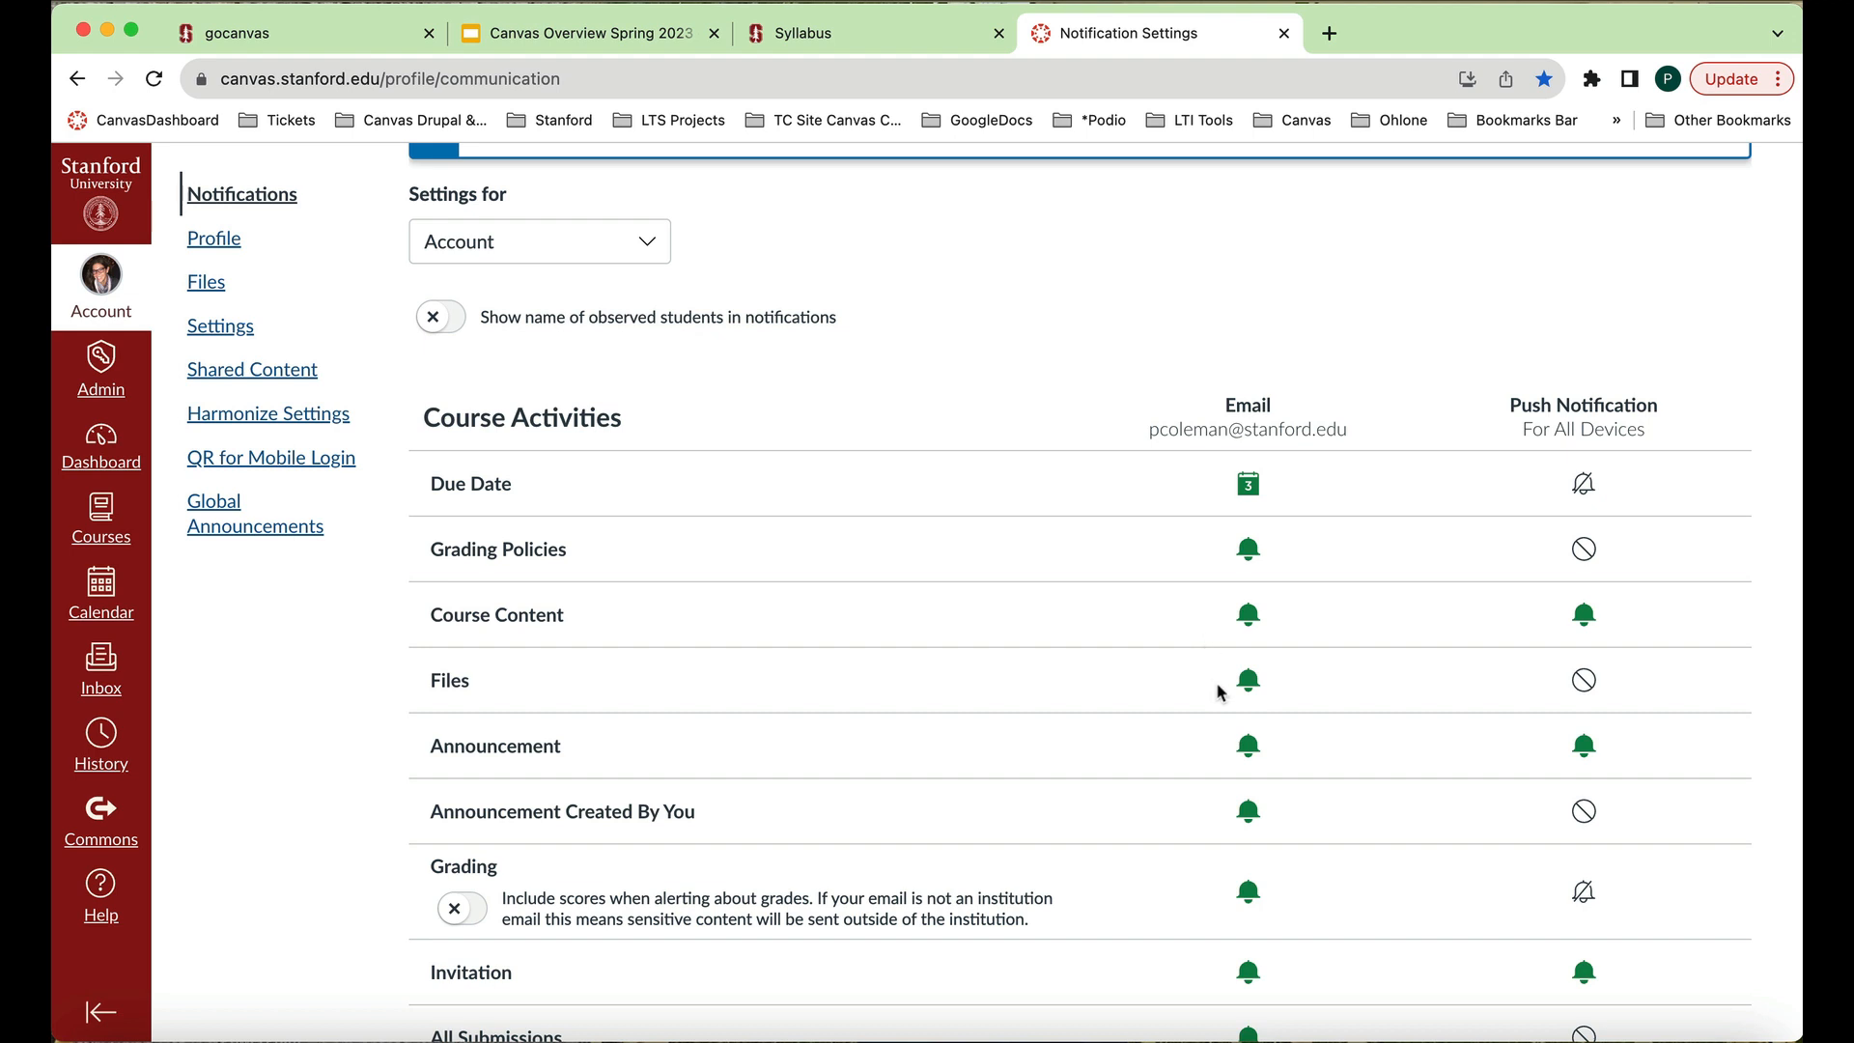
{"action": "left_click", "coordinate": [1249, 681]}
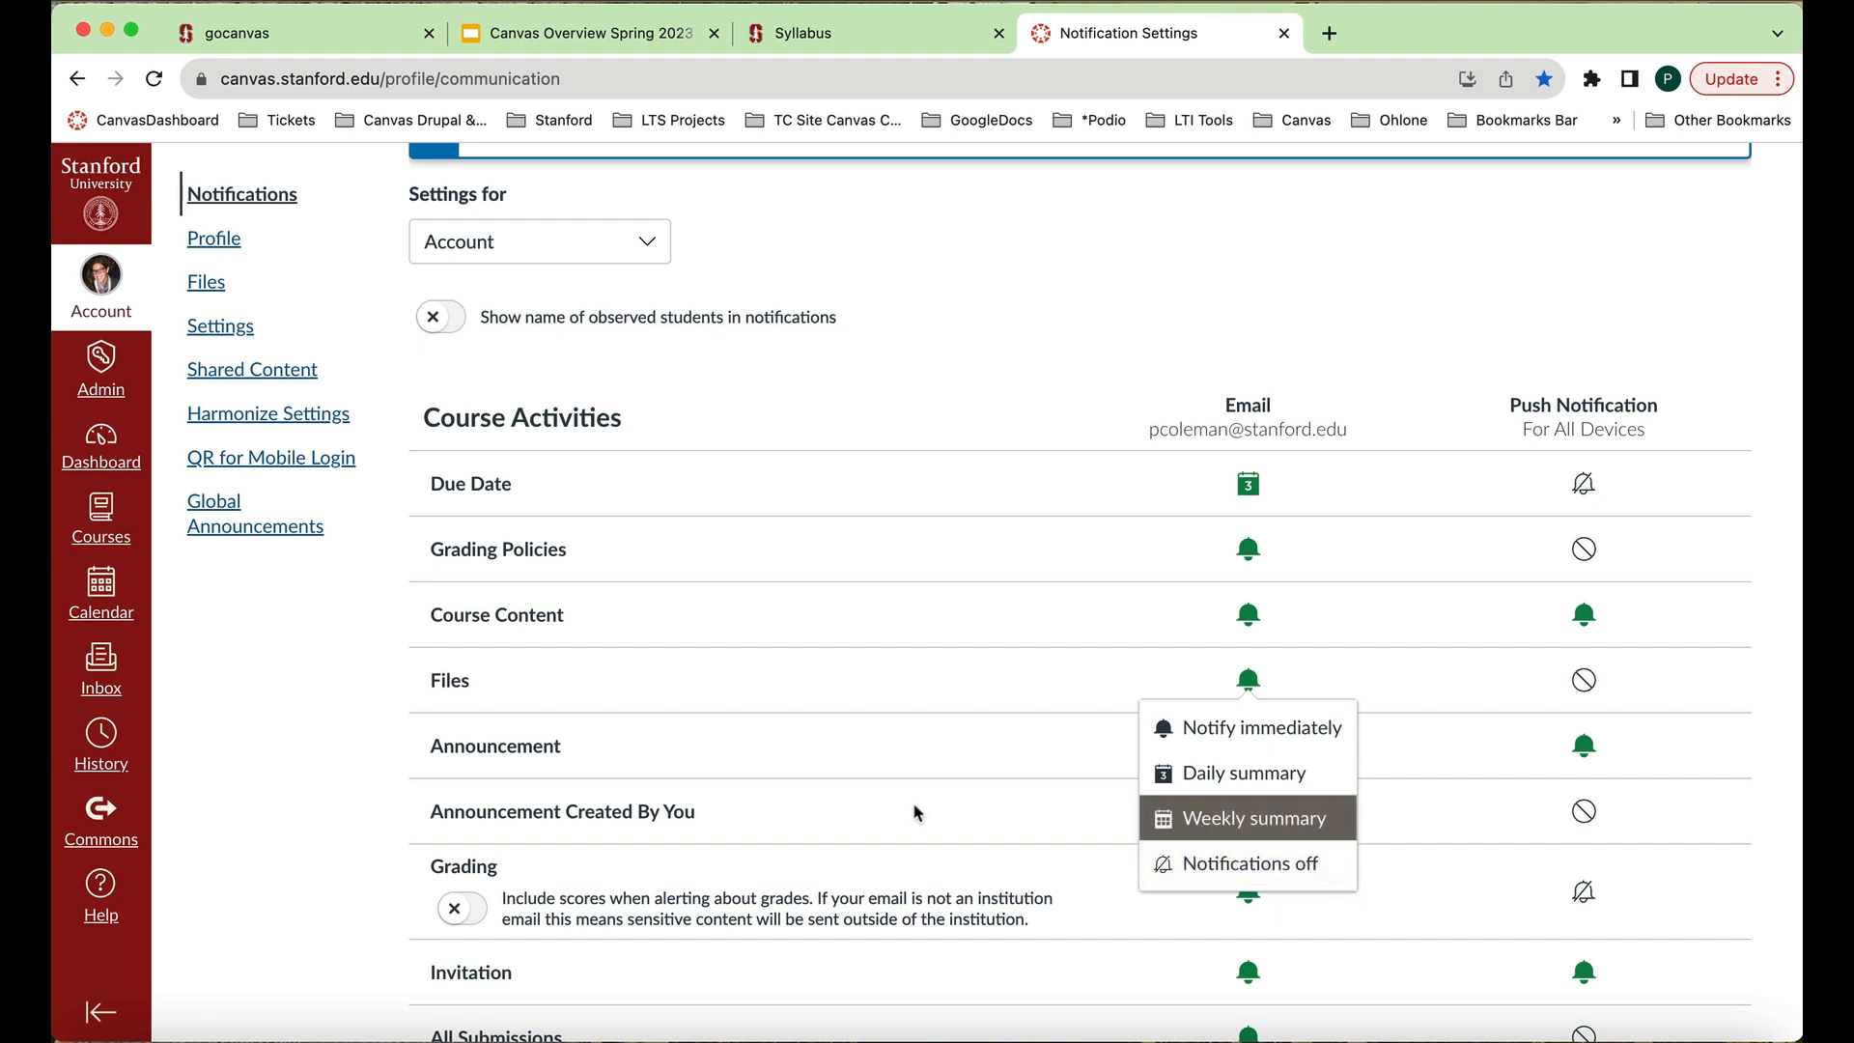
{"action": "scroll", "coordinate": [814, 710], "scroll_direction": "up", "scroll_amount": 3}
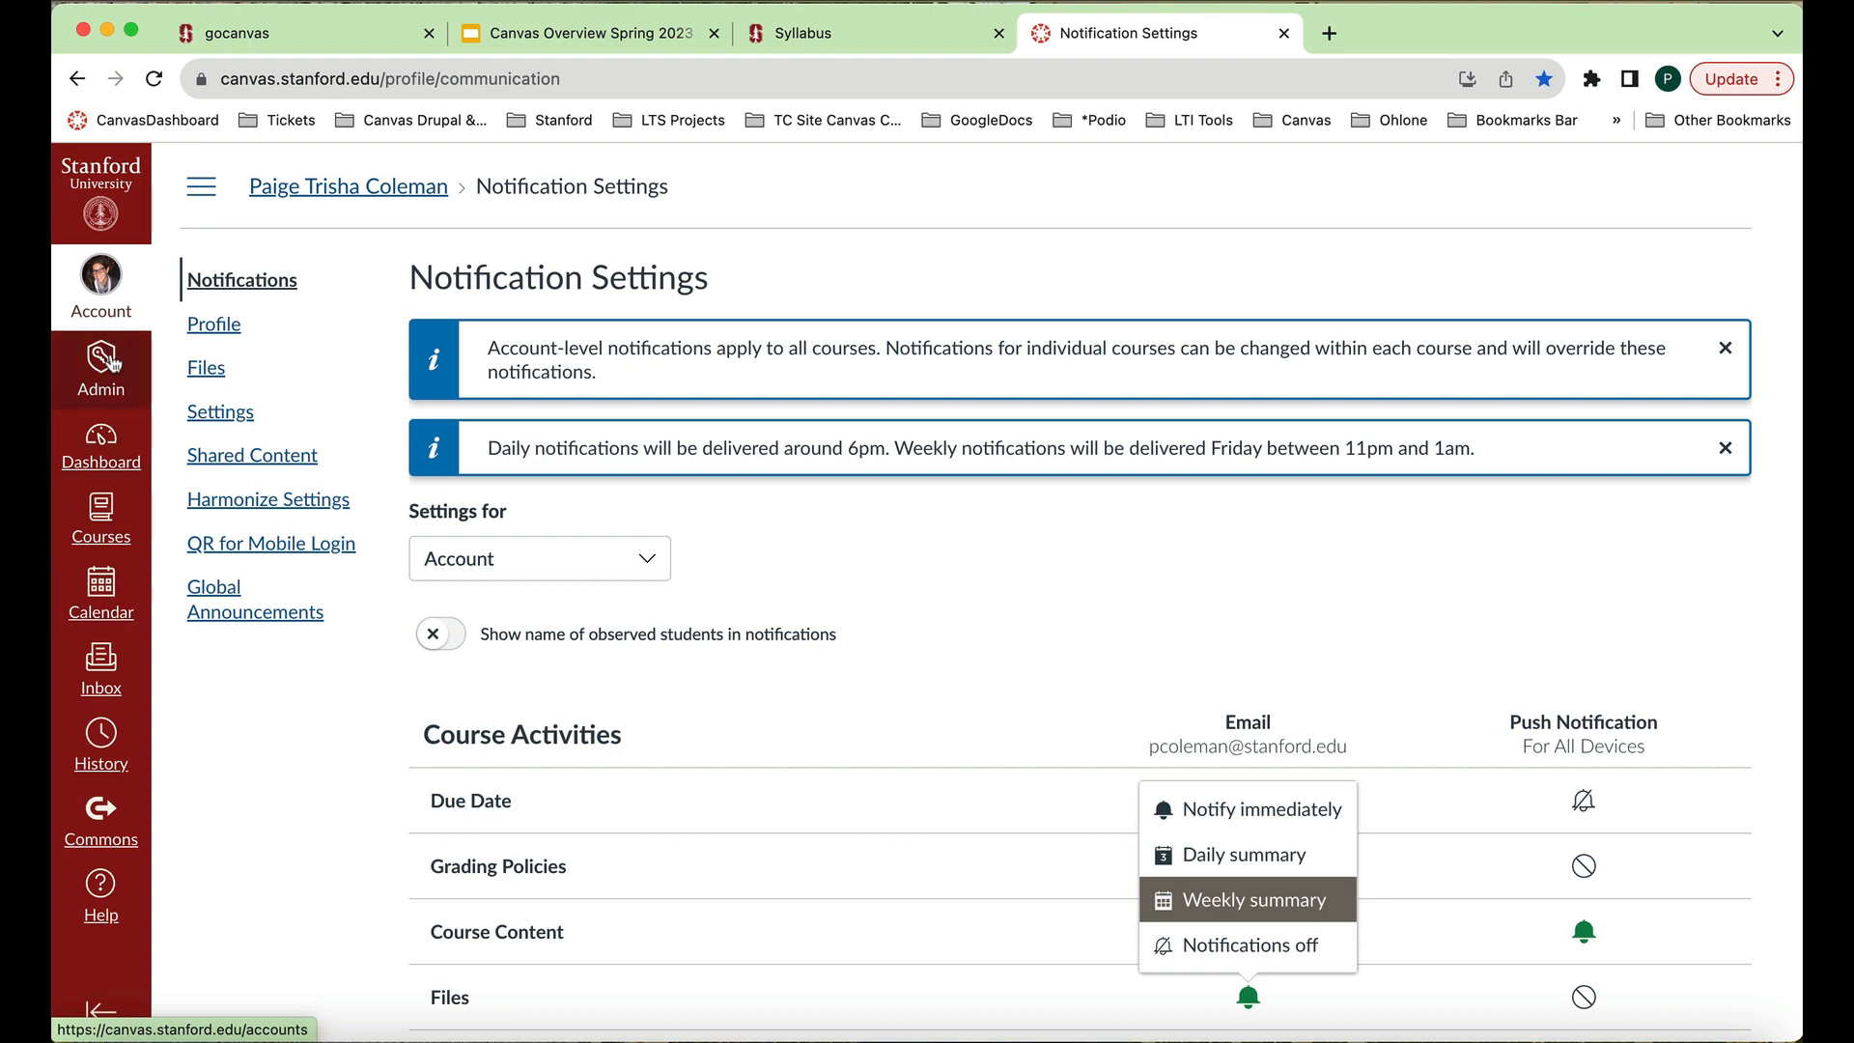
Return to the dashboard and open the unpublished course LTS Canvas Overview Session.
{"action": "left_click", "coordinate": [106, 458]}
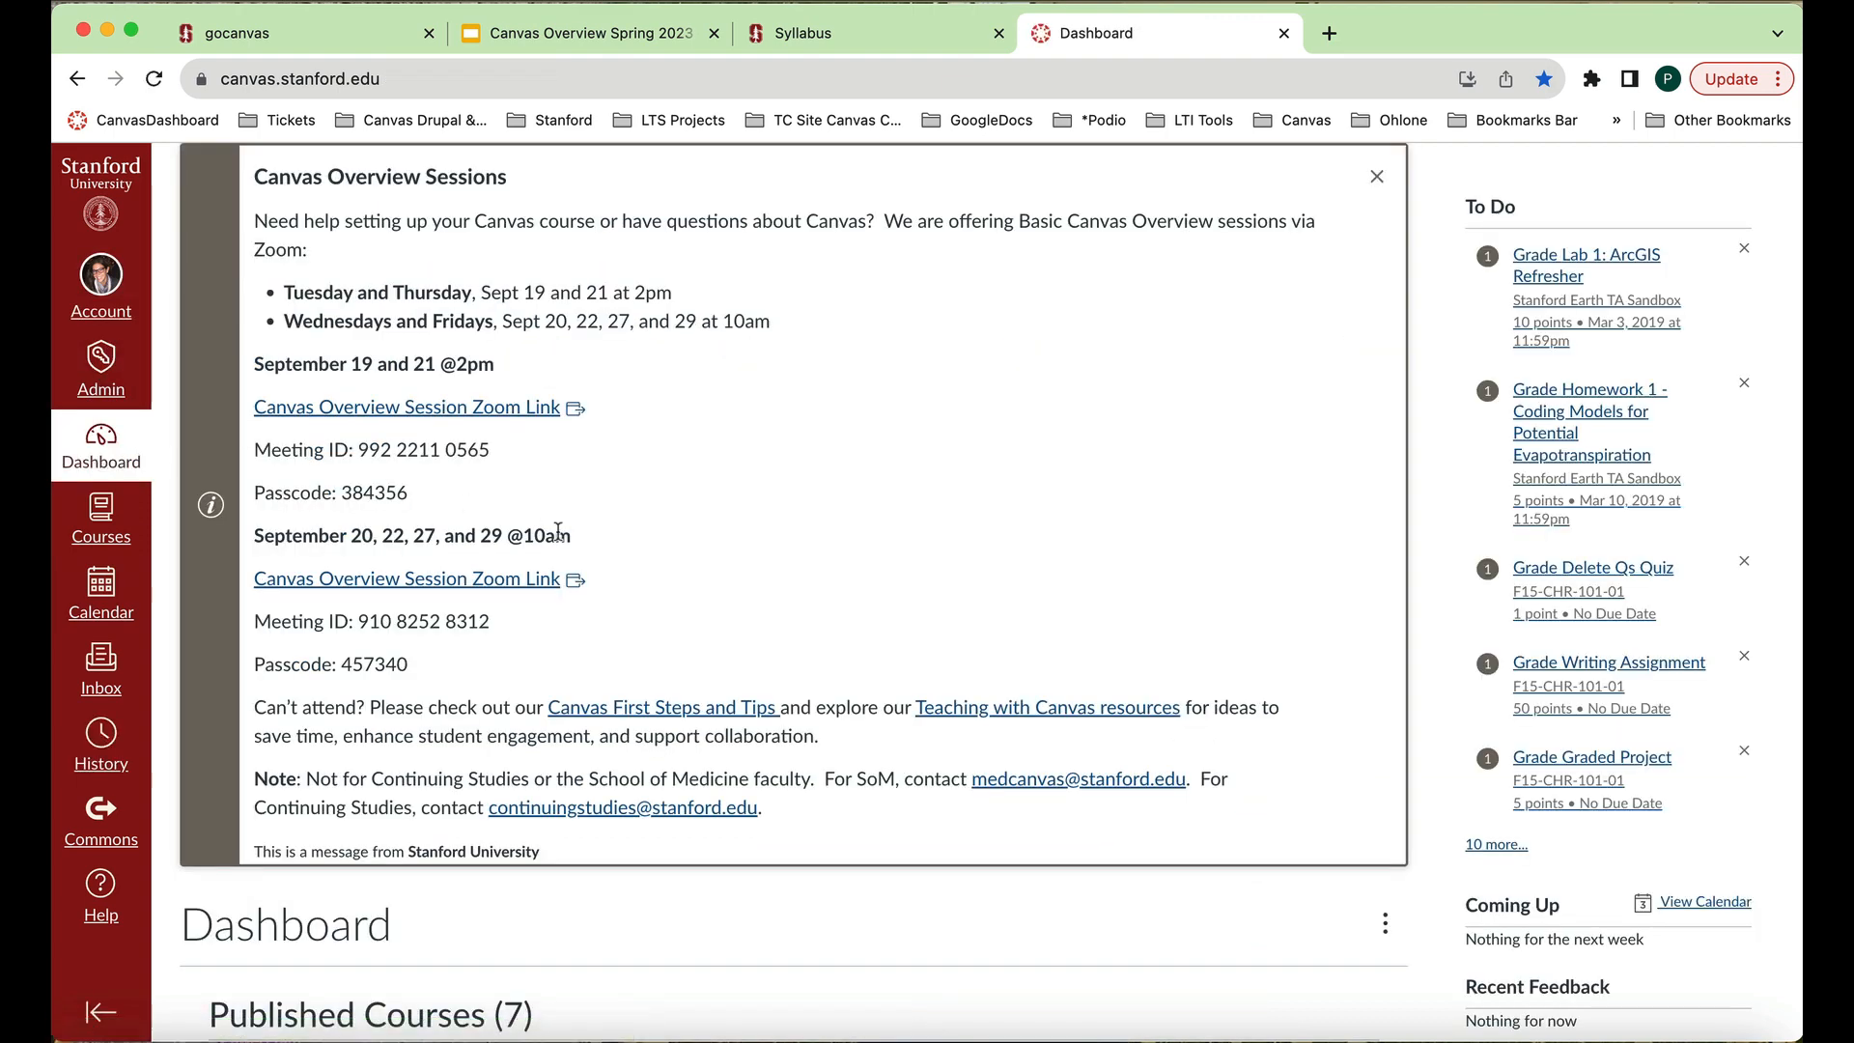
{"action": "scroll", "coordinate": [578, 568], "scroll_direction": "down", "scroll_amount": 5}
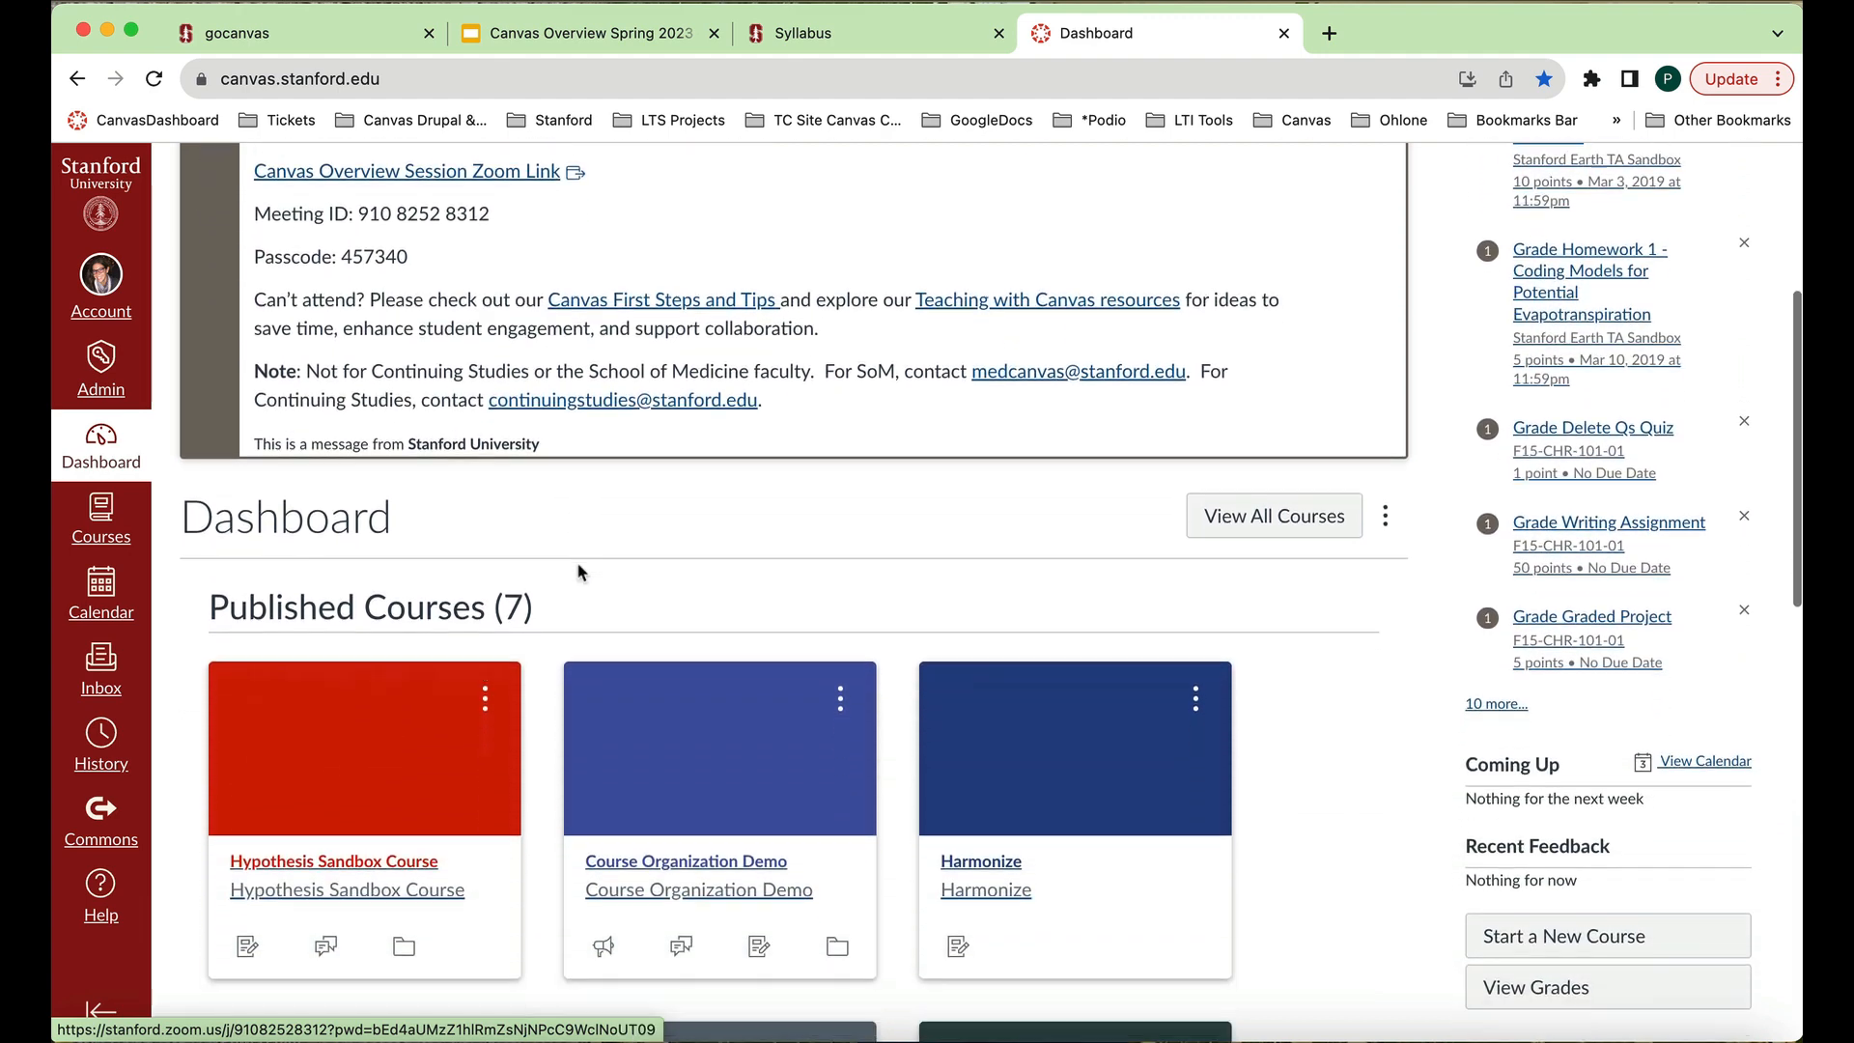
{"action": "scroll", "coordinate": [454, 452], "scroll_direction": "down", "scroll_amount": 5}
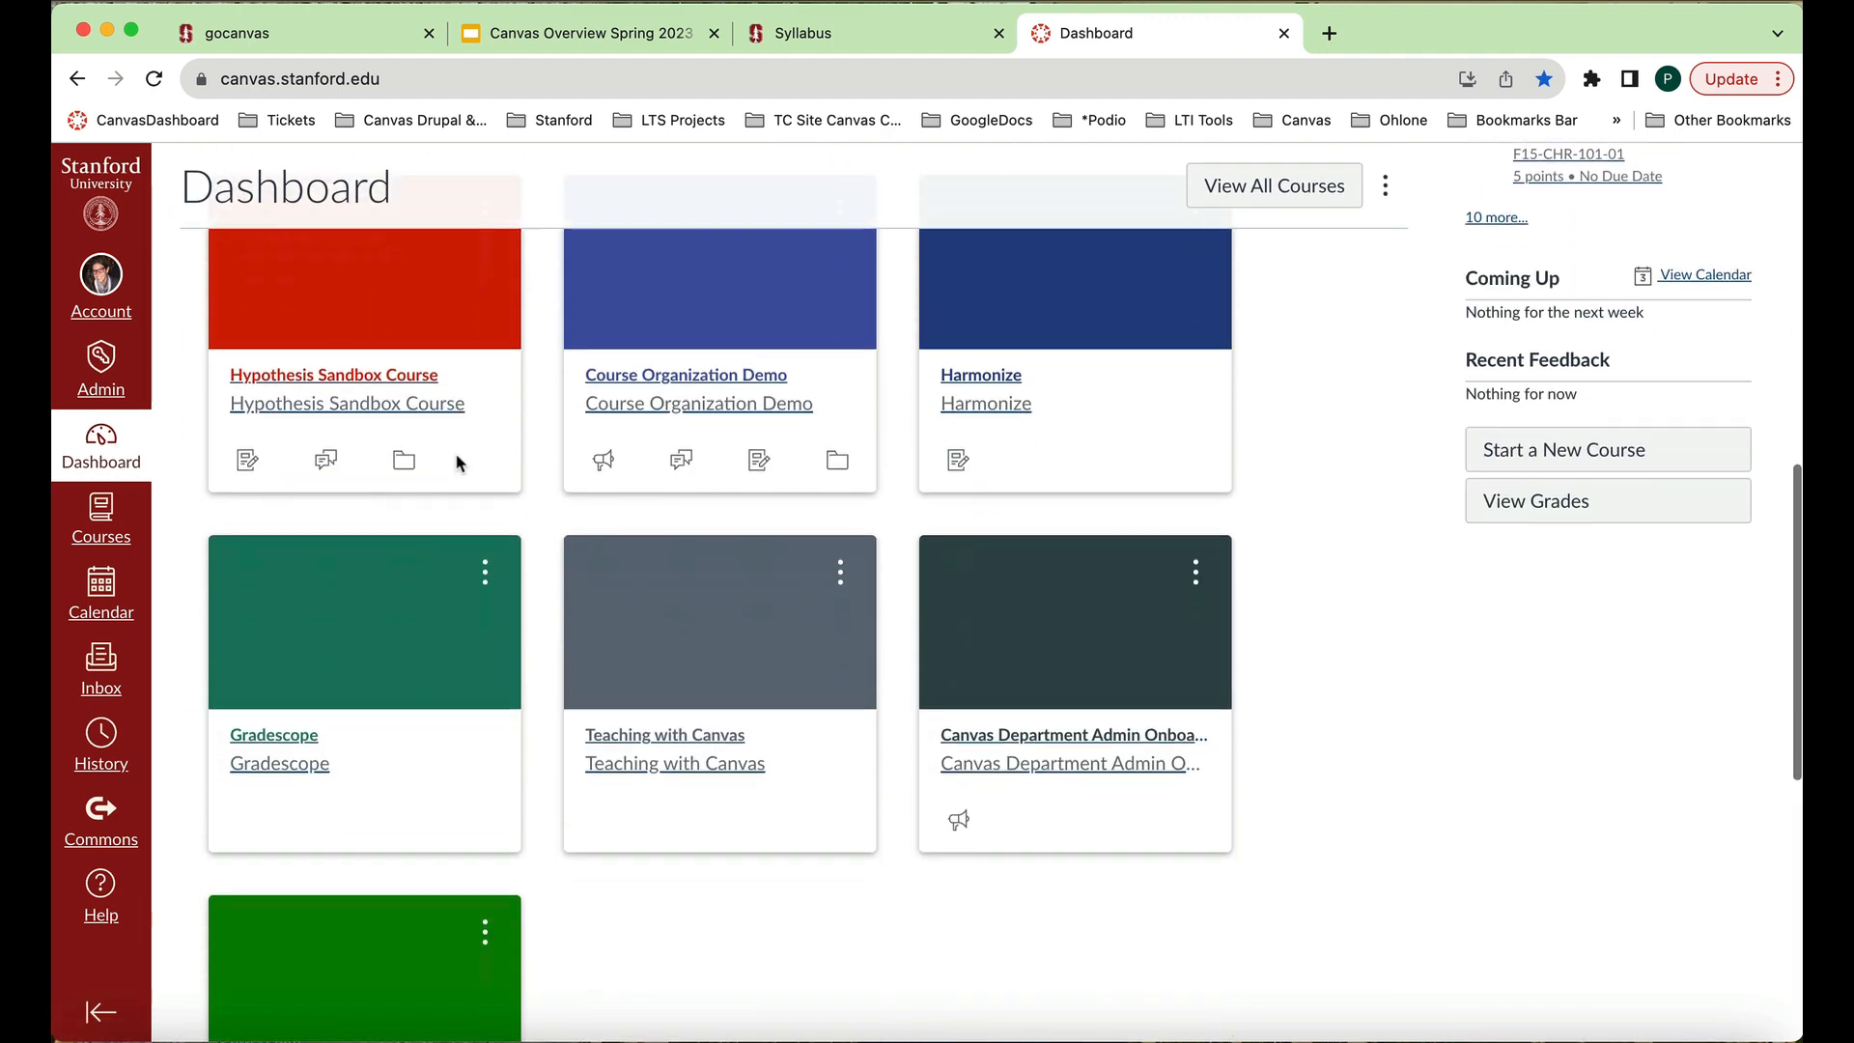
{"action": "scroll", "coordinate": [455, 461], "scroll_direction": "down", "scroll_amount": 8}
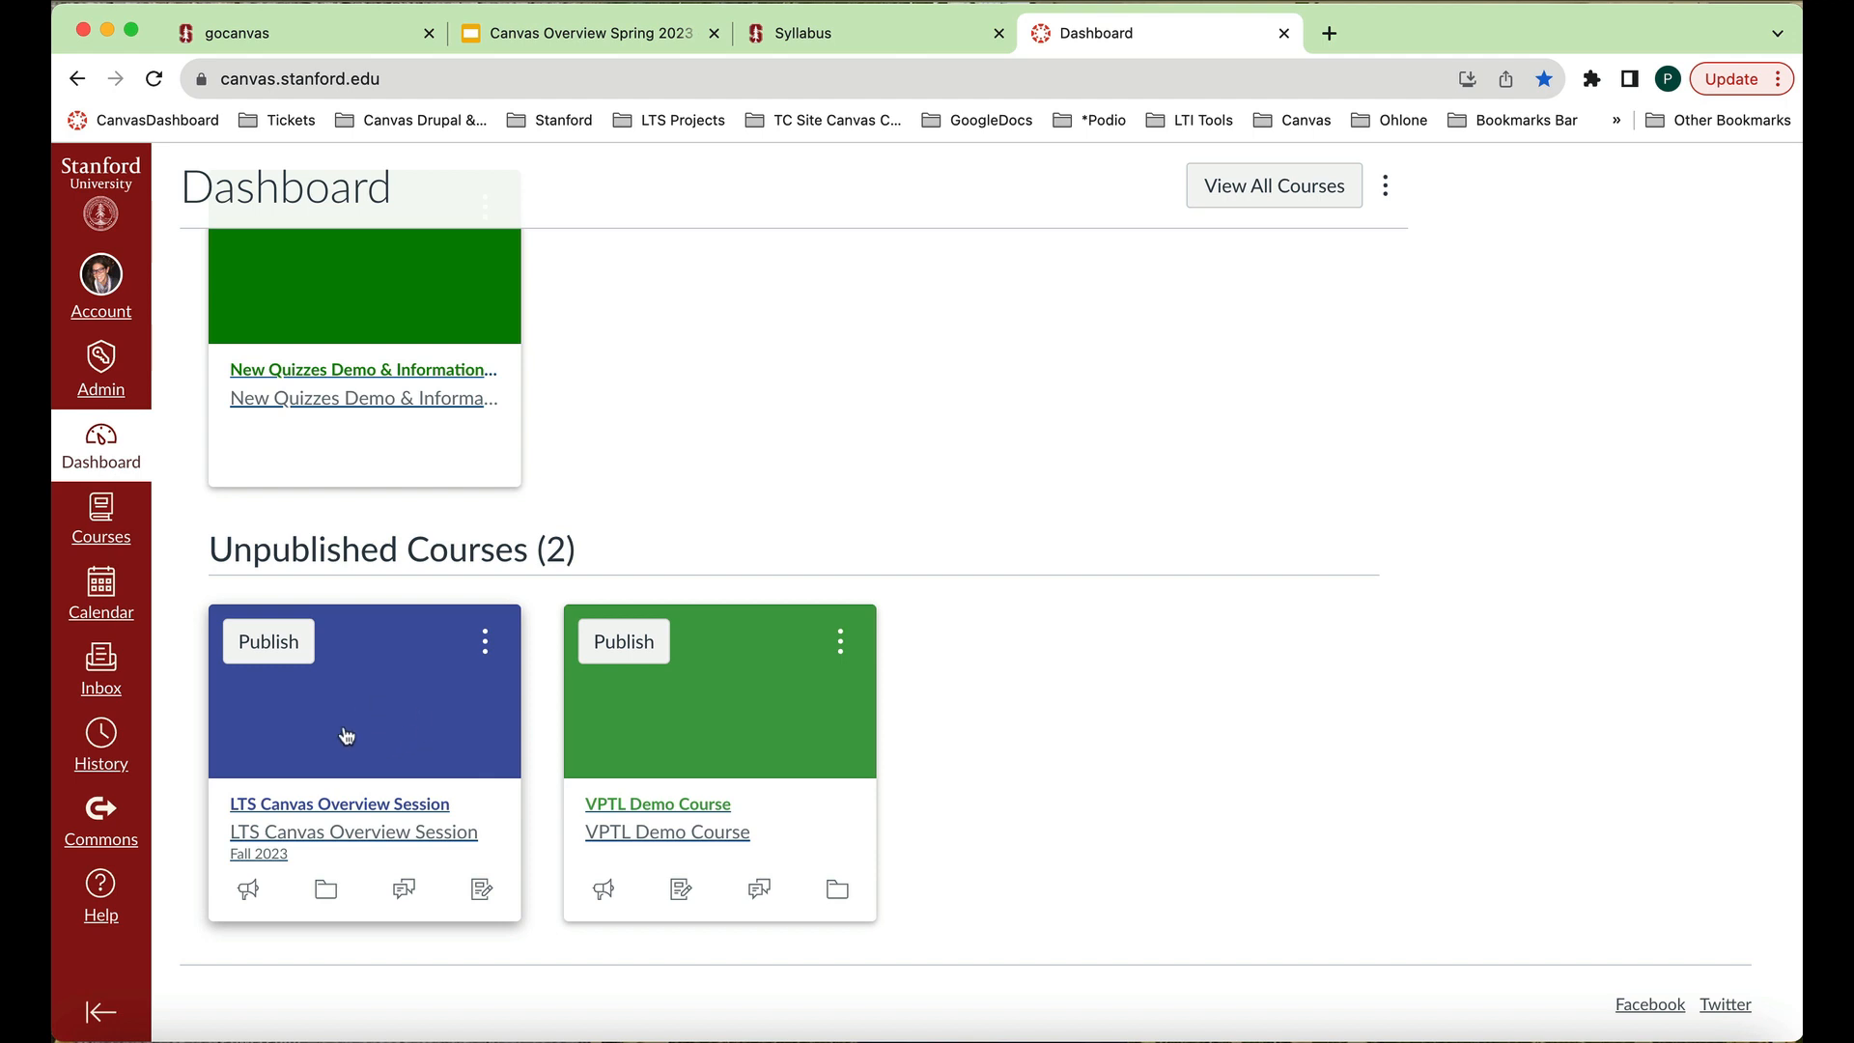
{"action": "left_click", "coordinate": [422, 716]}
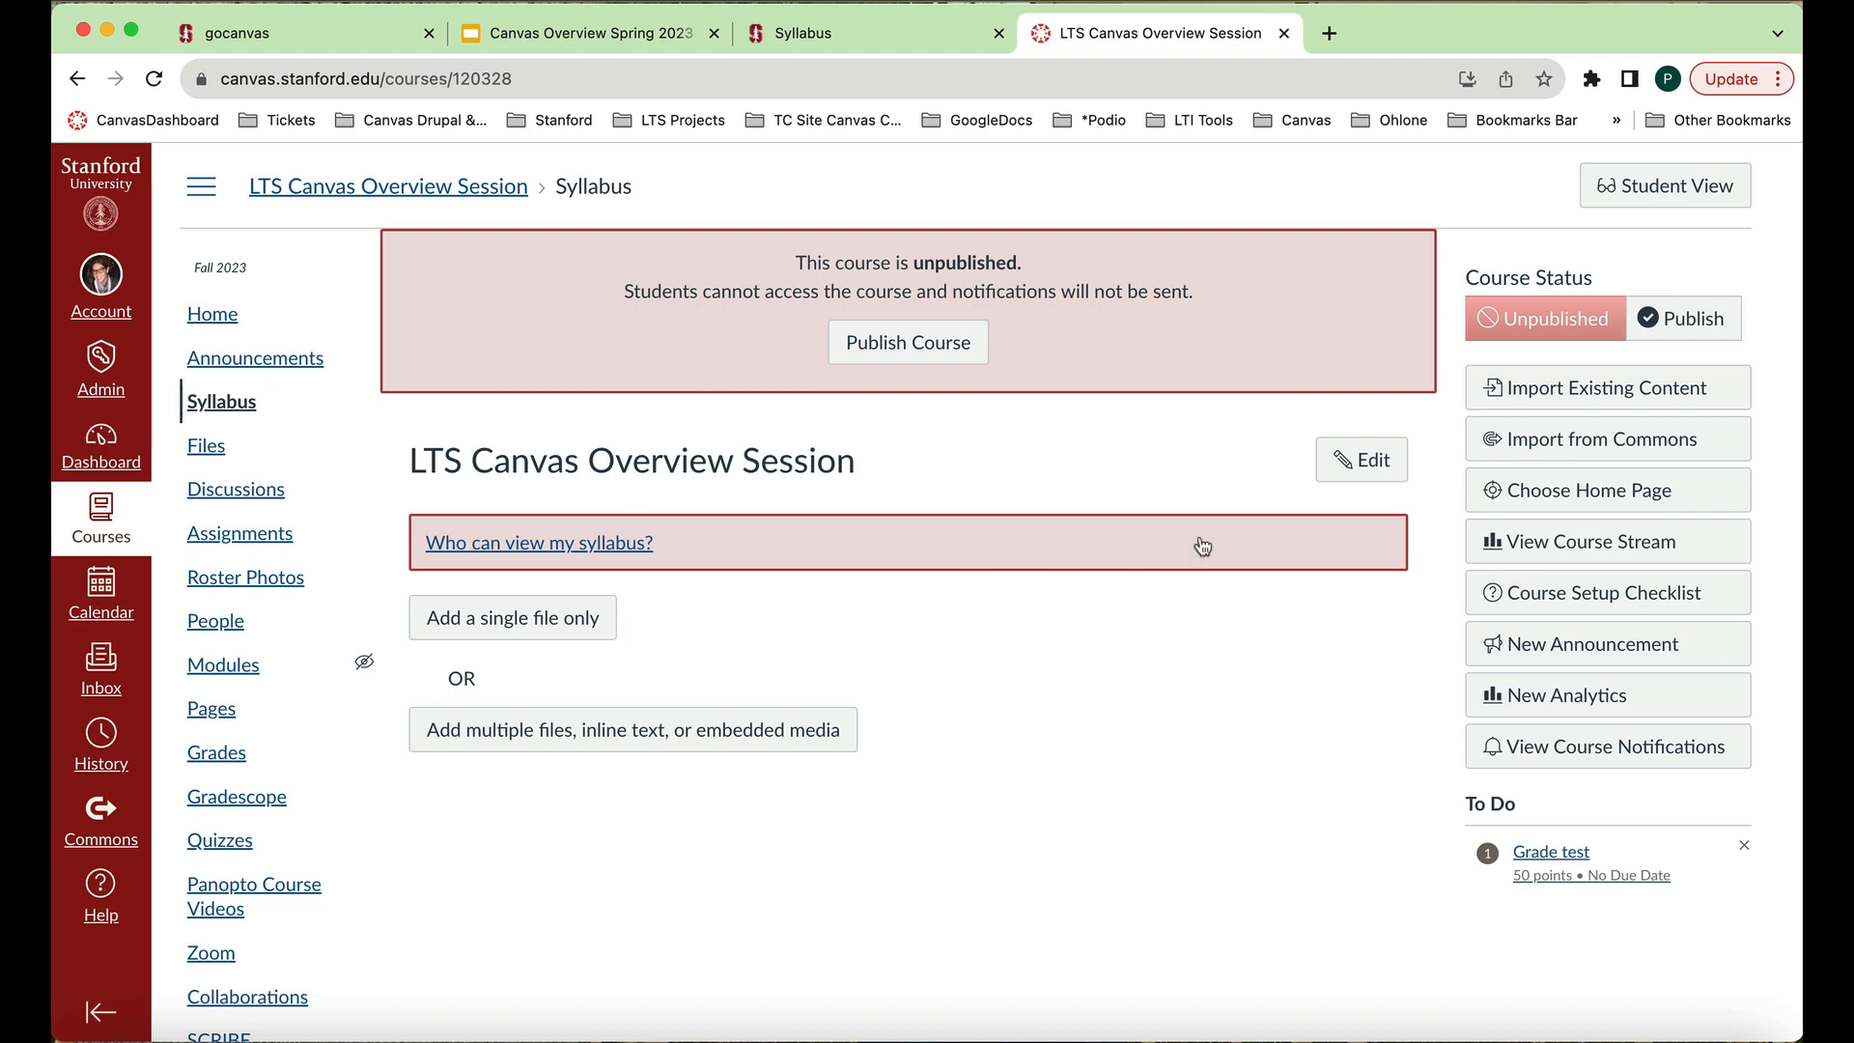
Edit the course syllabus and choose ASyllabusFall23 from the CanvasCourseFiles folder as the document upload.
{"action": "left_click", "coordinate": [1364, 464]}
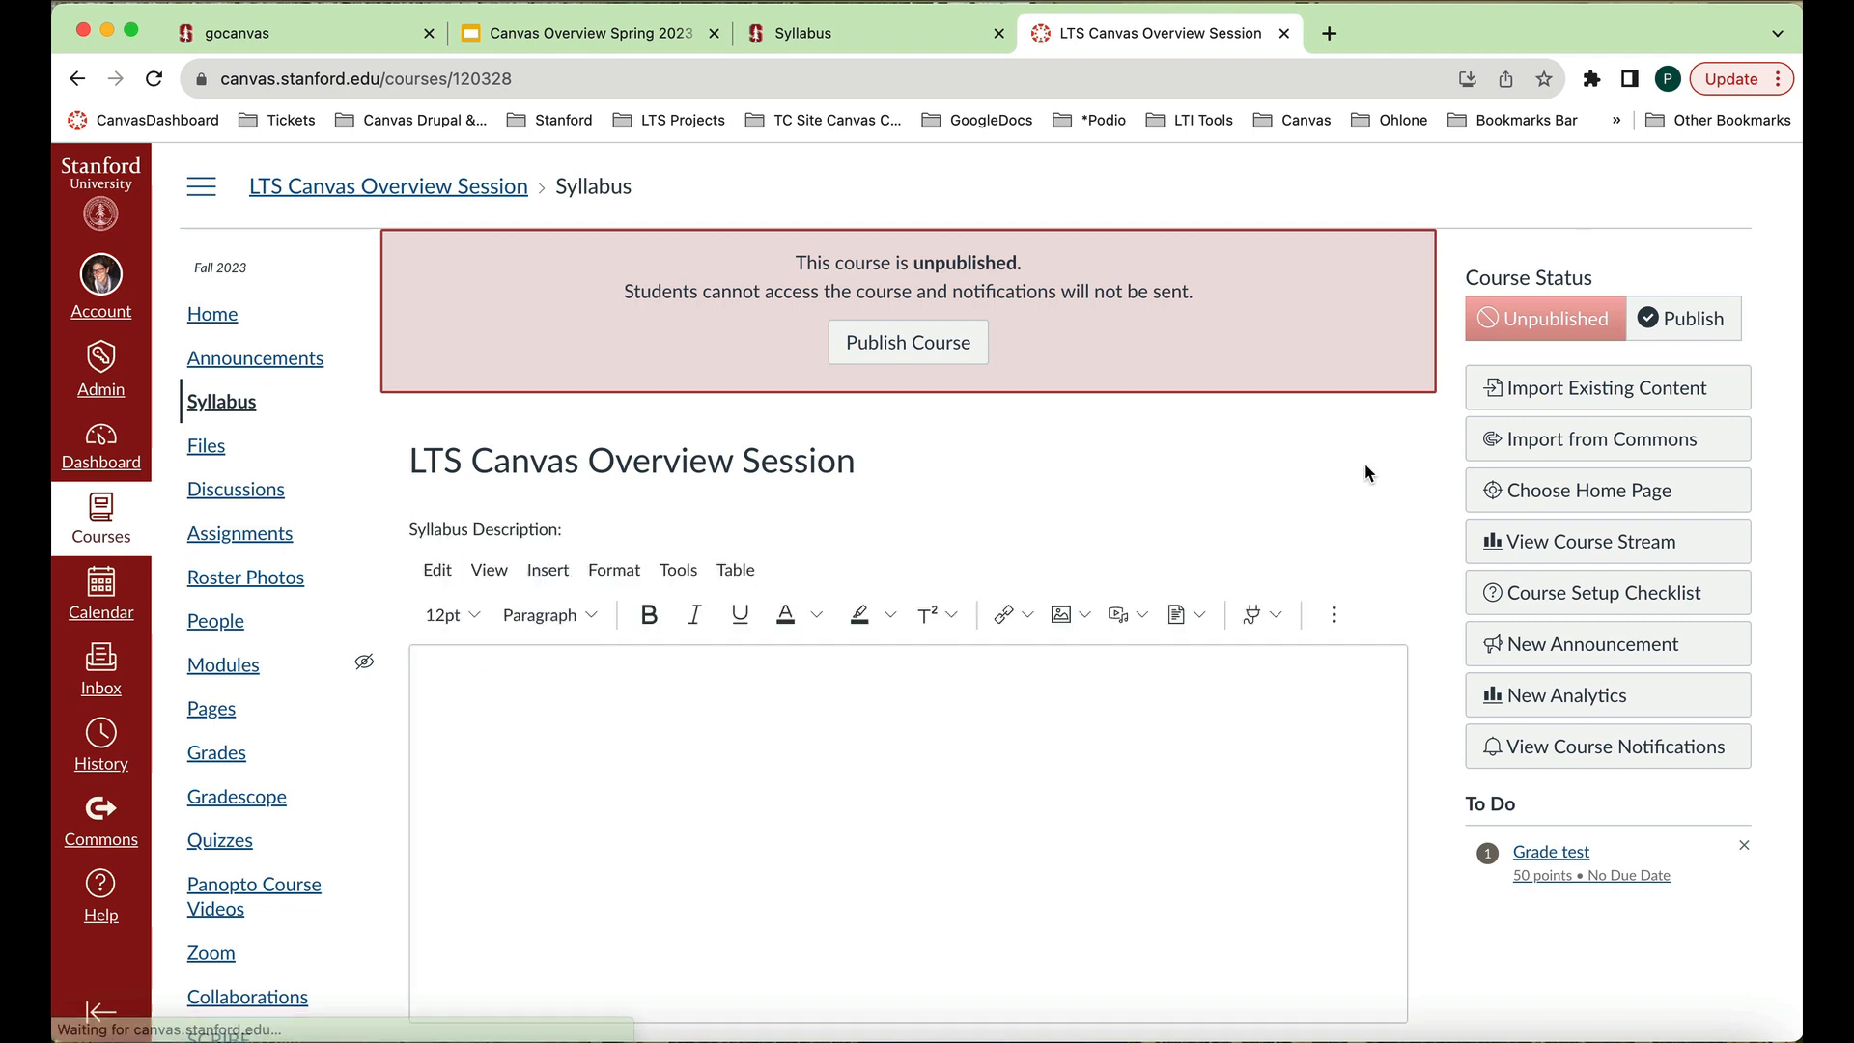
{"action": "scroll", "coordinate": [1284, 517], "scroll_direction": "down", "scroll_amount": 3}
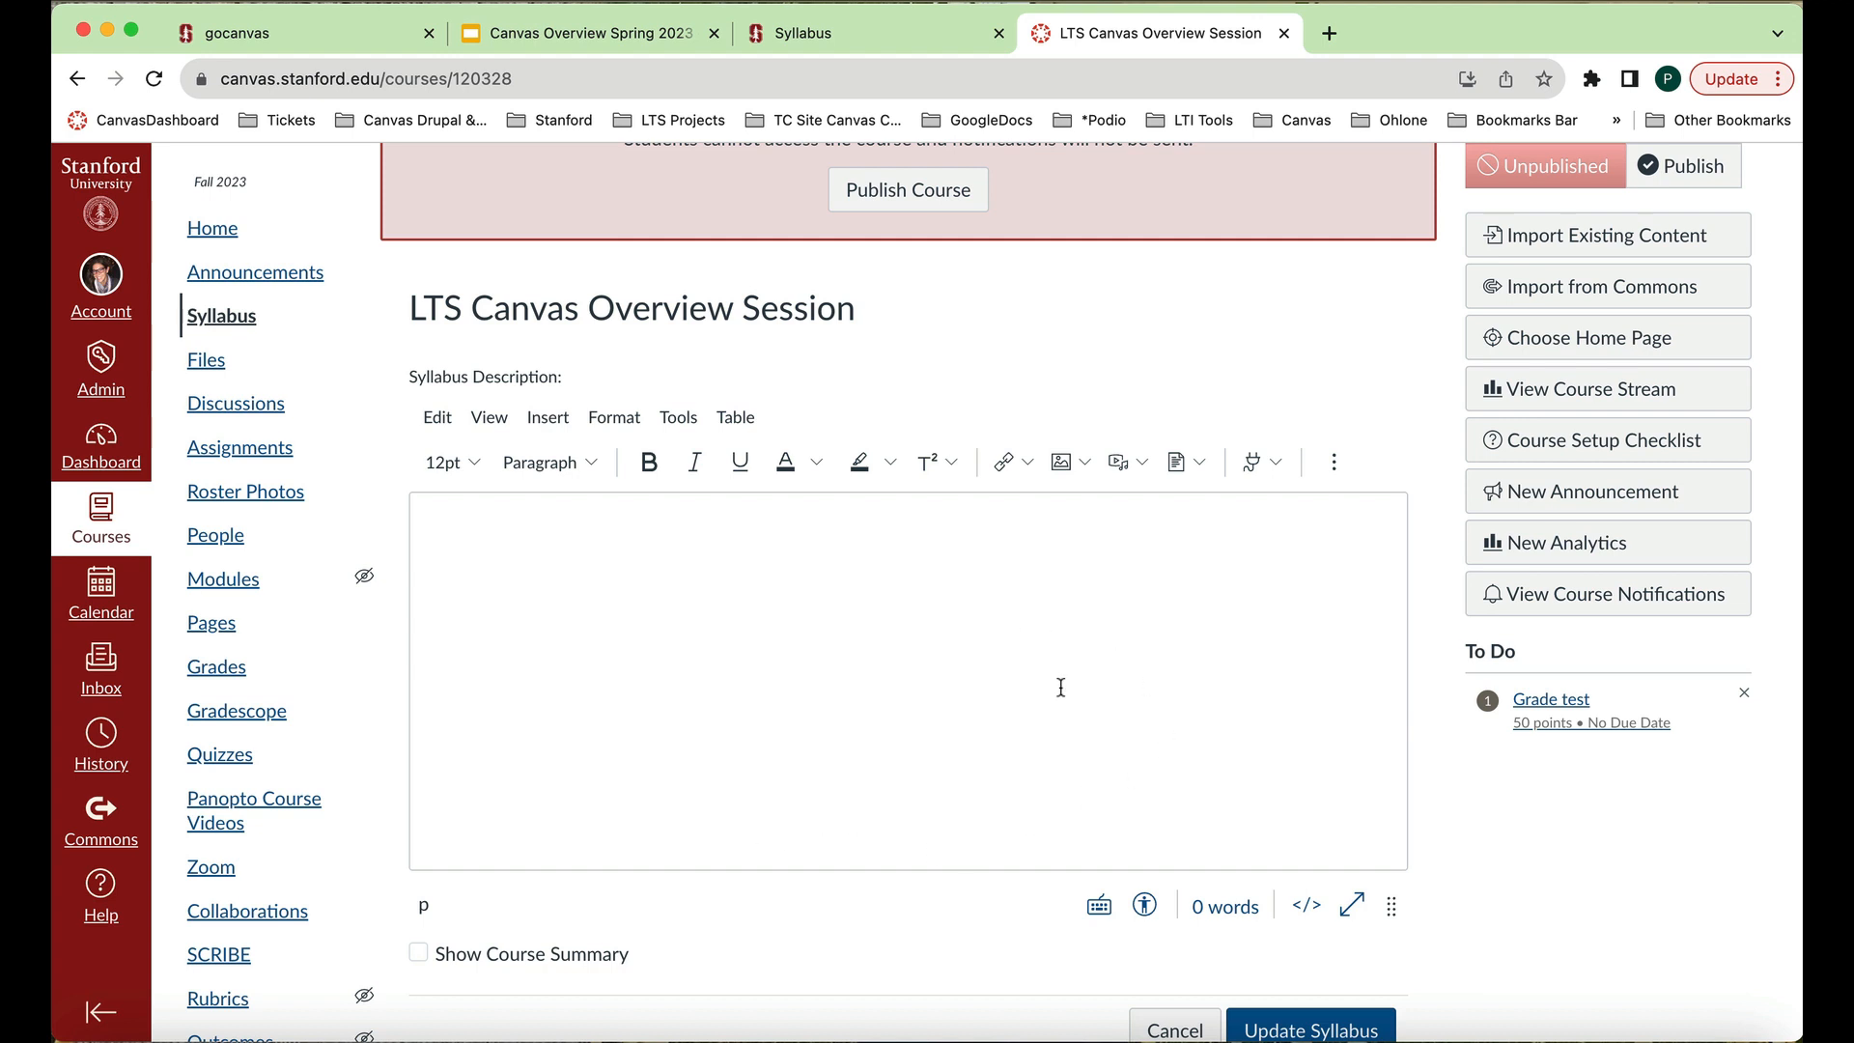
{"action": "left_click", "coordinate": [1201, 465]}
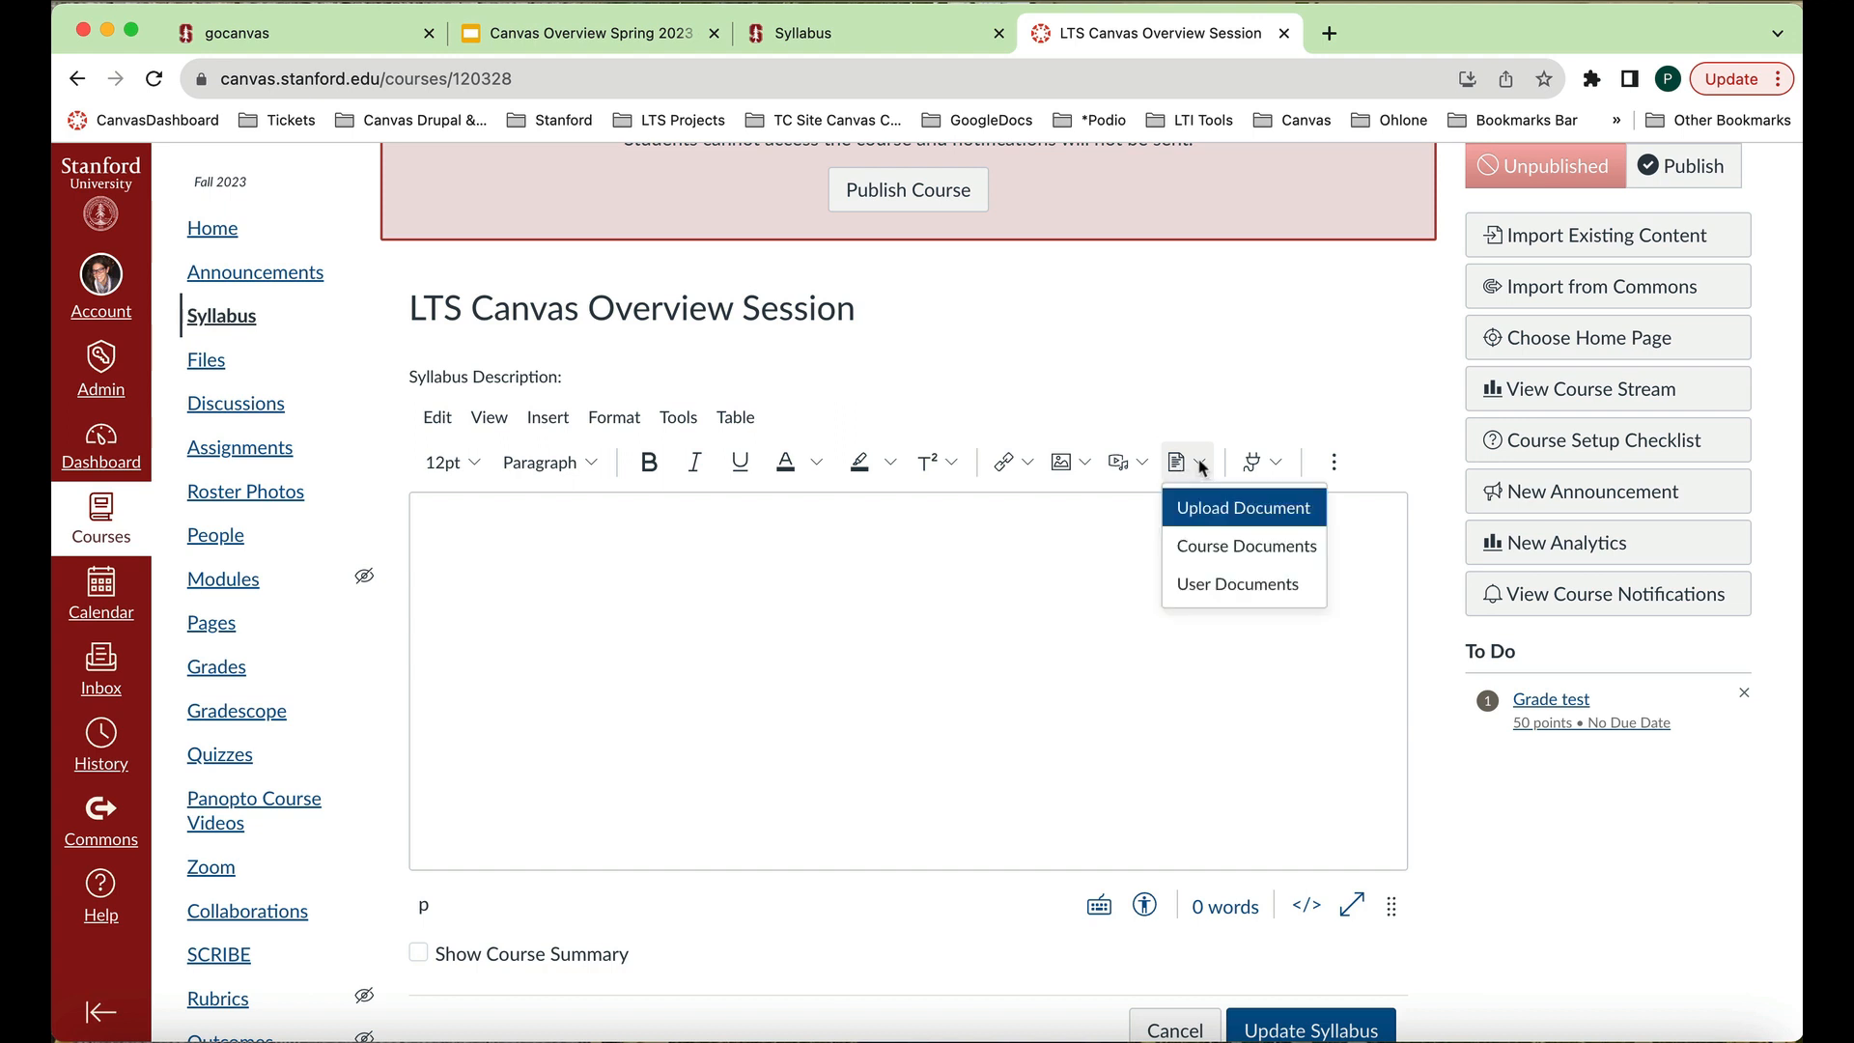
{"action": "left_click", "coordinate": [1224, 508]}
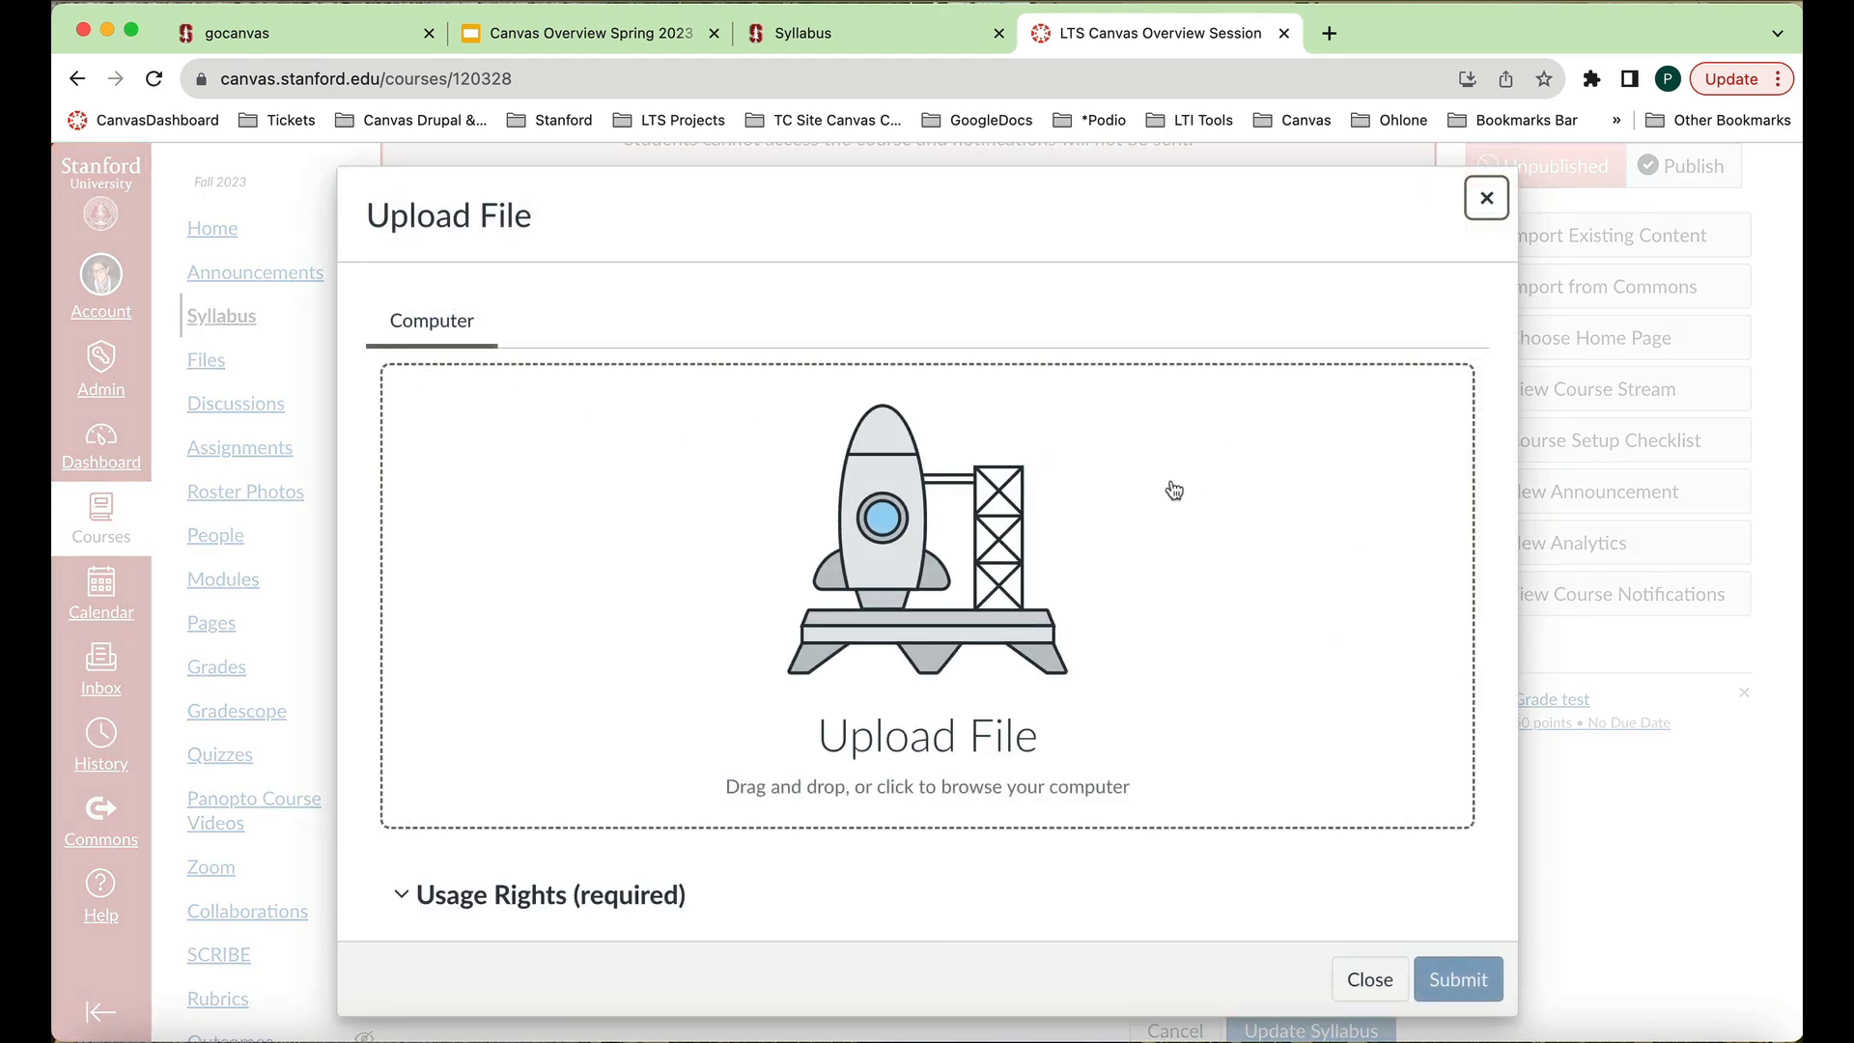
{"action": "left_click", "coordinate": [903, 573]}
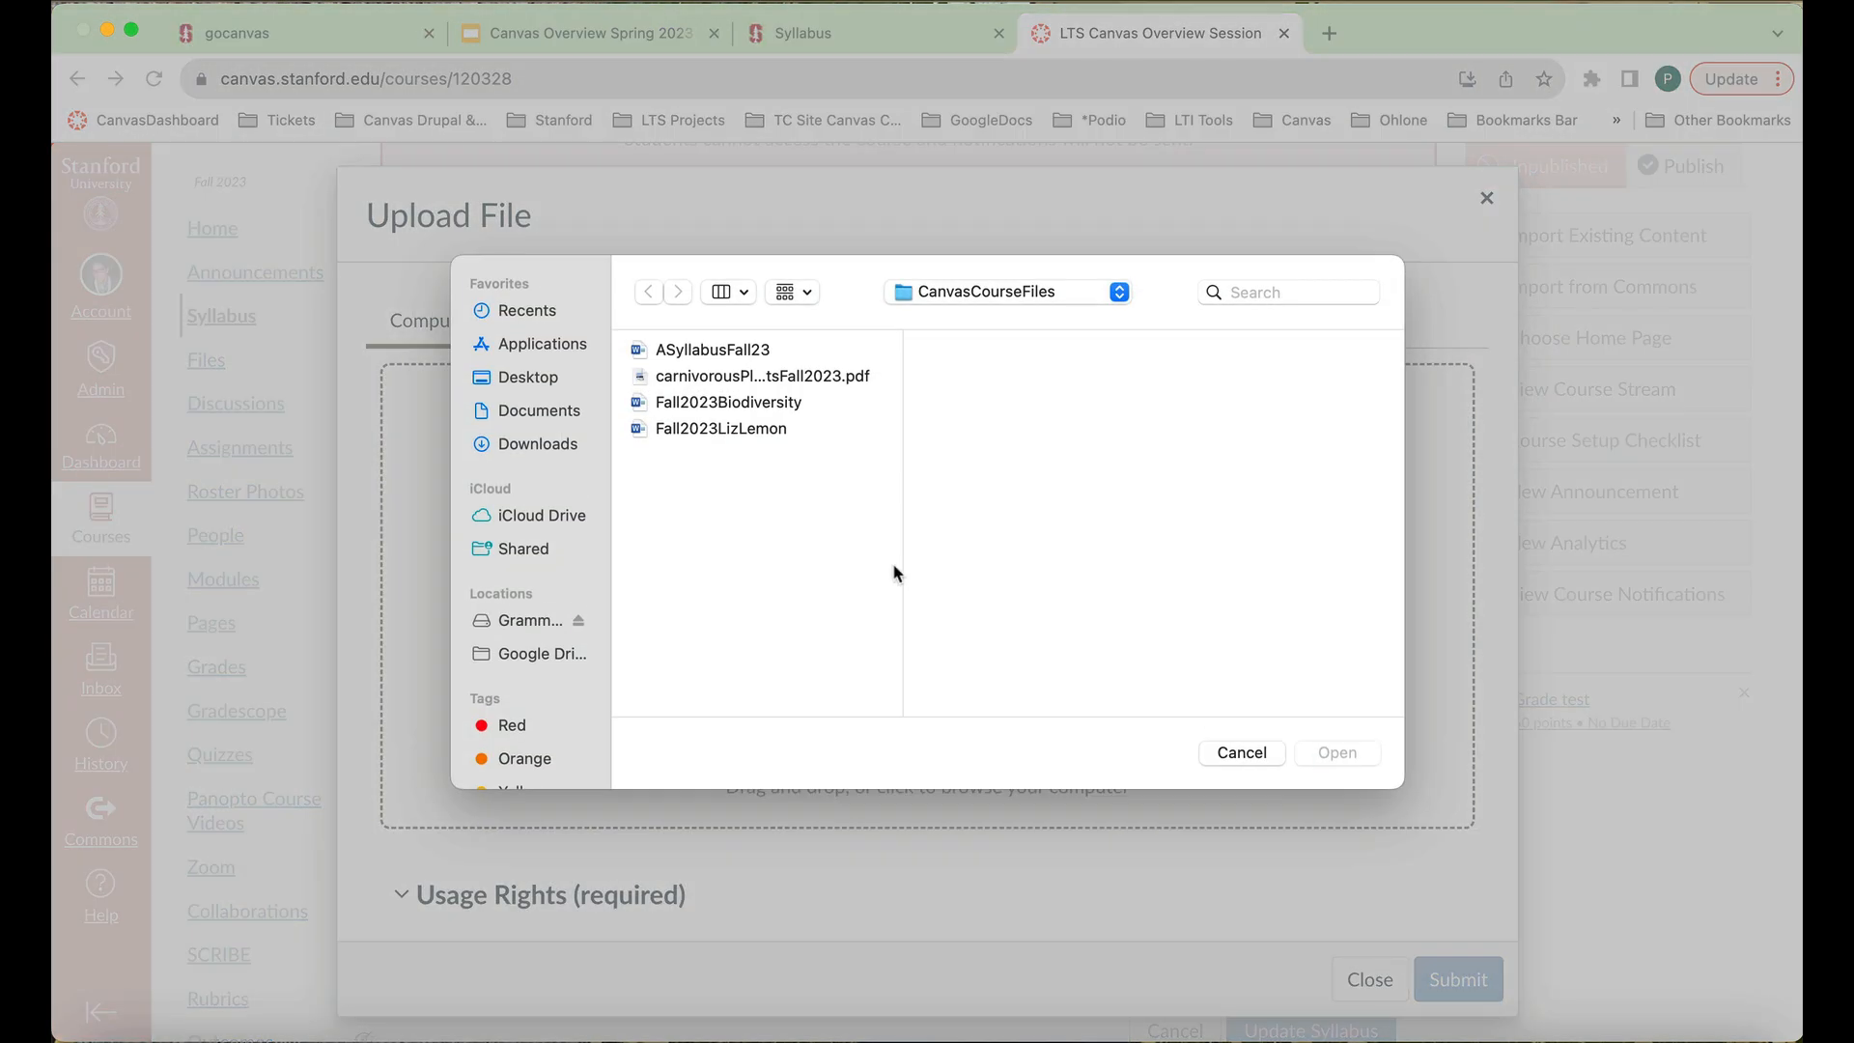
{"action": "left_click", "coordinate": [758, 353]}
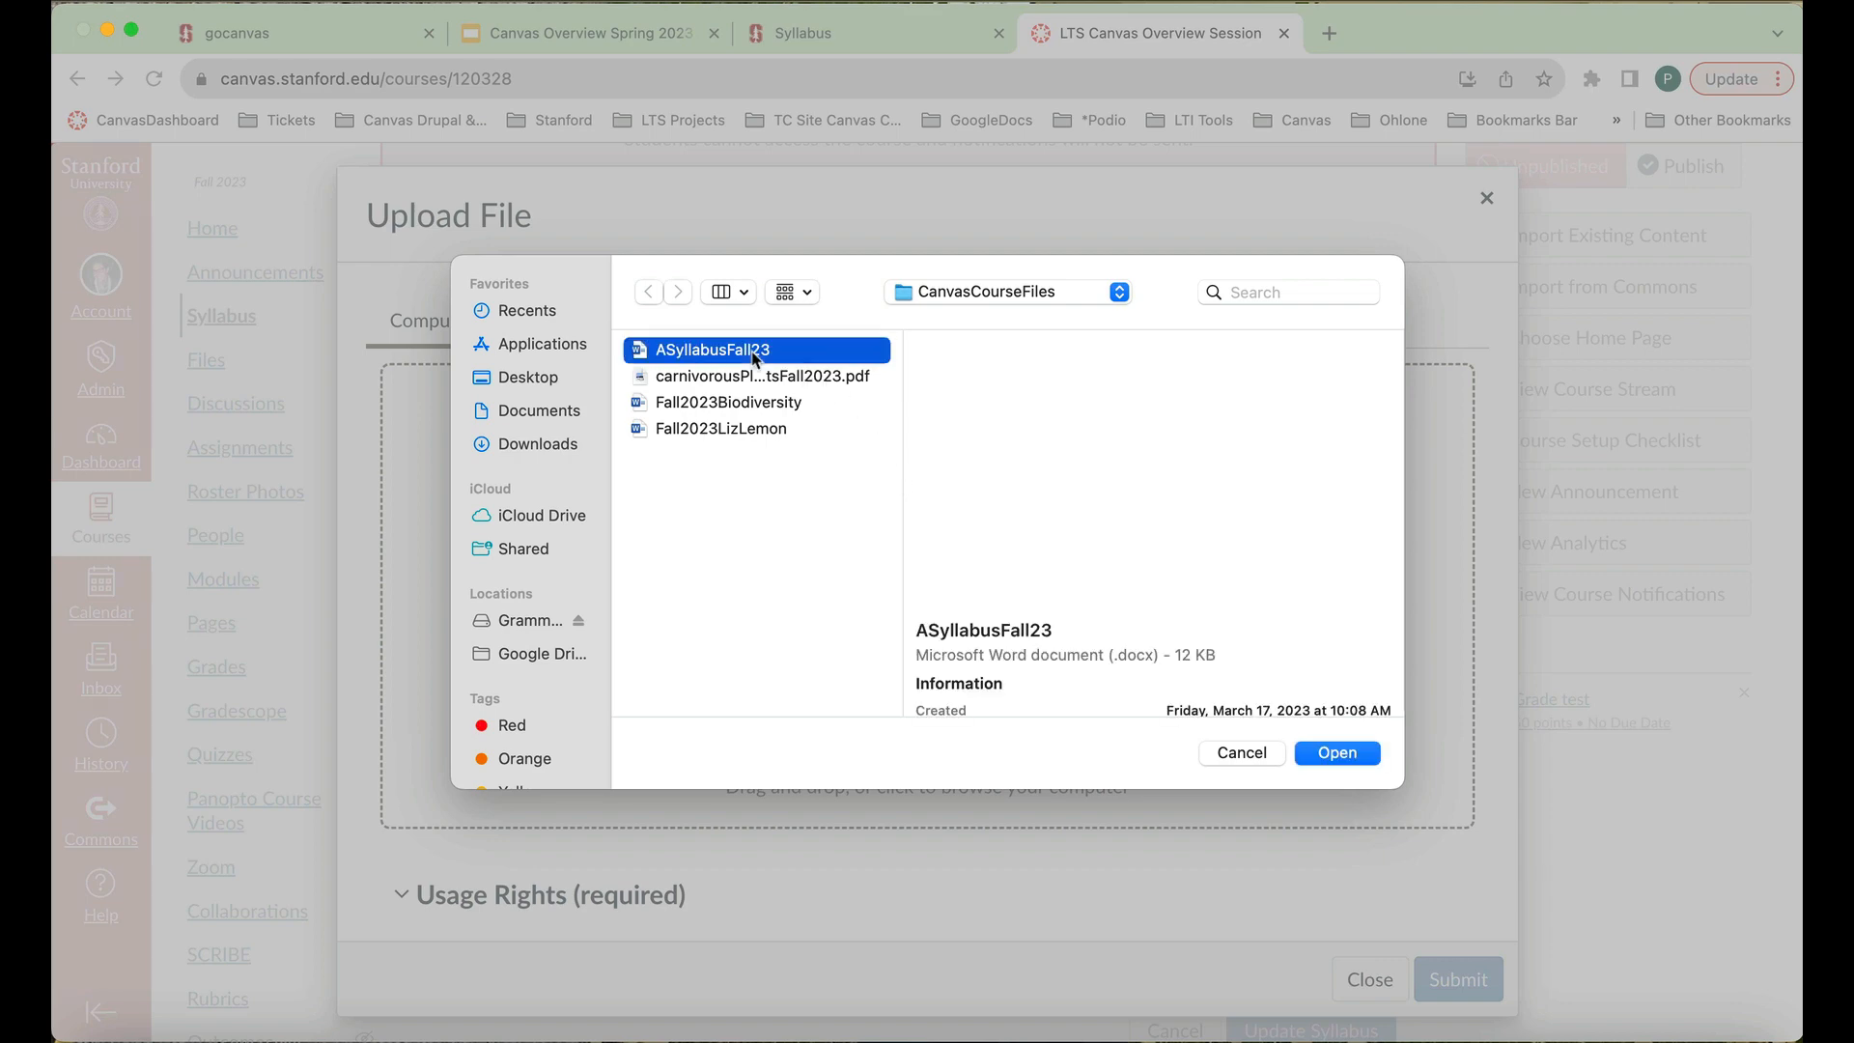
{"action": "left_click", "coordinate": [1340, 754]}
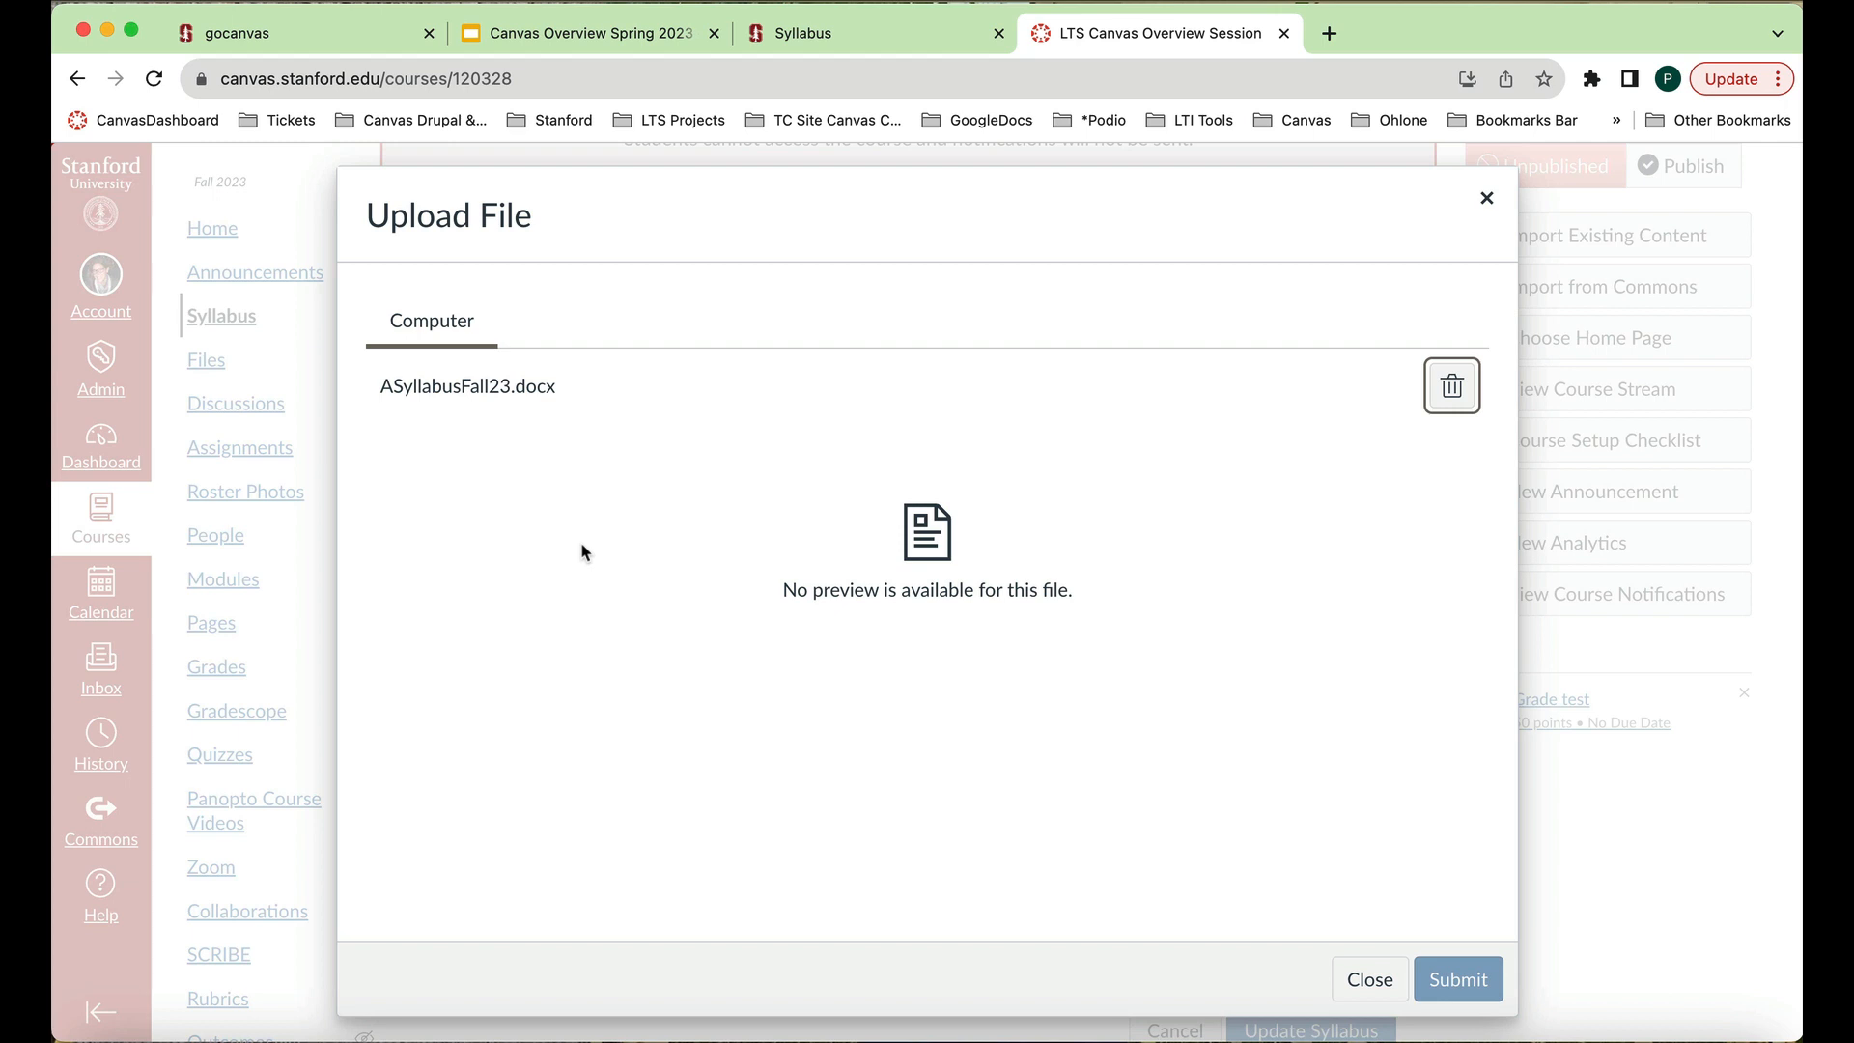
Submit the syllabus file with the usage right "I hold the copyright" and save the updated syllabus.
{"action": "scroll", "coordinate": [736, 687], "scroll_direction": "down", "scroll_amount": 5}
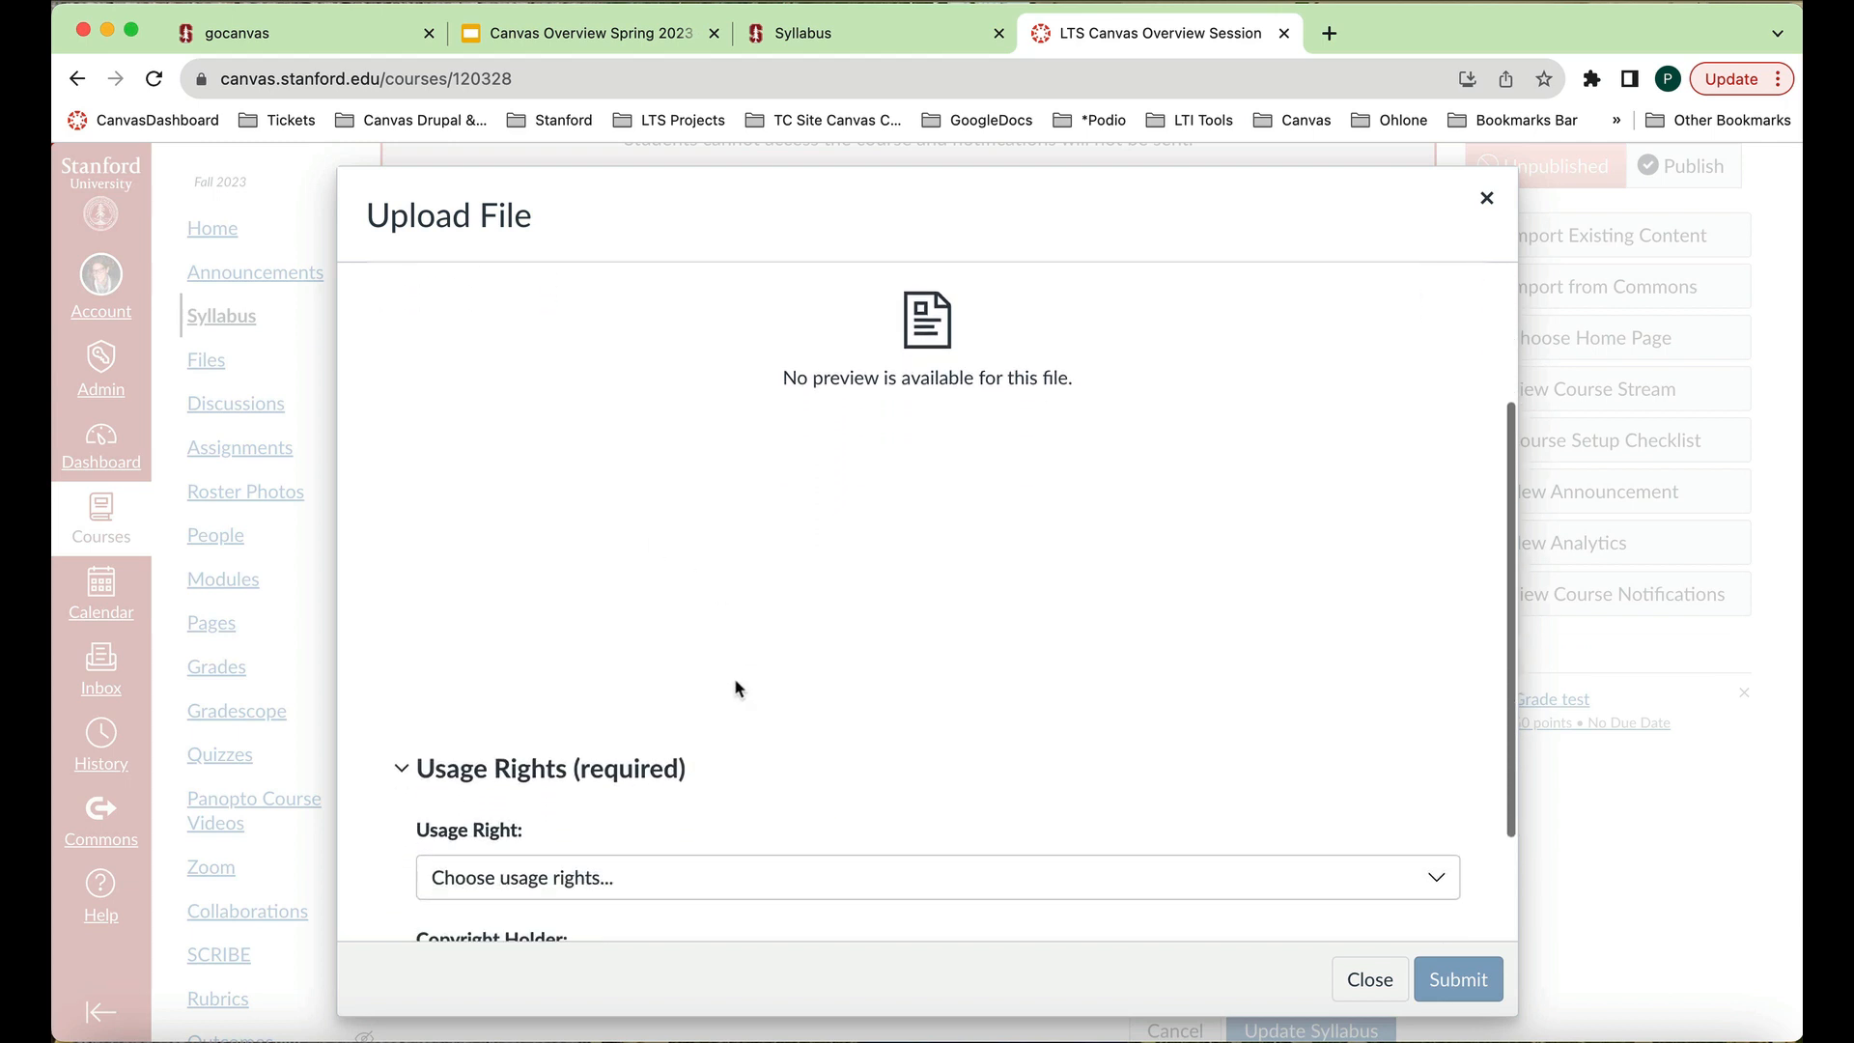
{"action": "scroll", "coordinate": [735, 687], "scroll_direction": "down", "scroll_amount": 1}
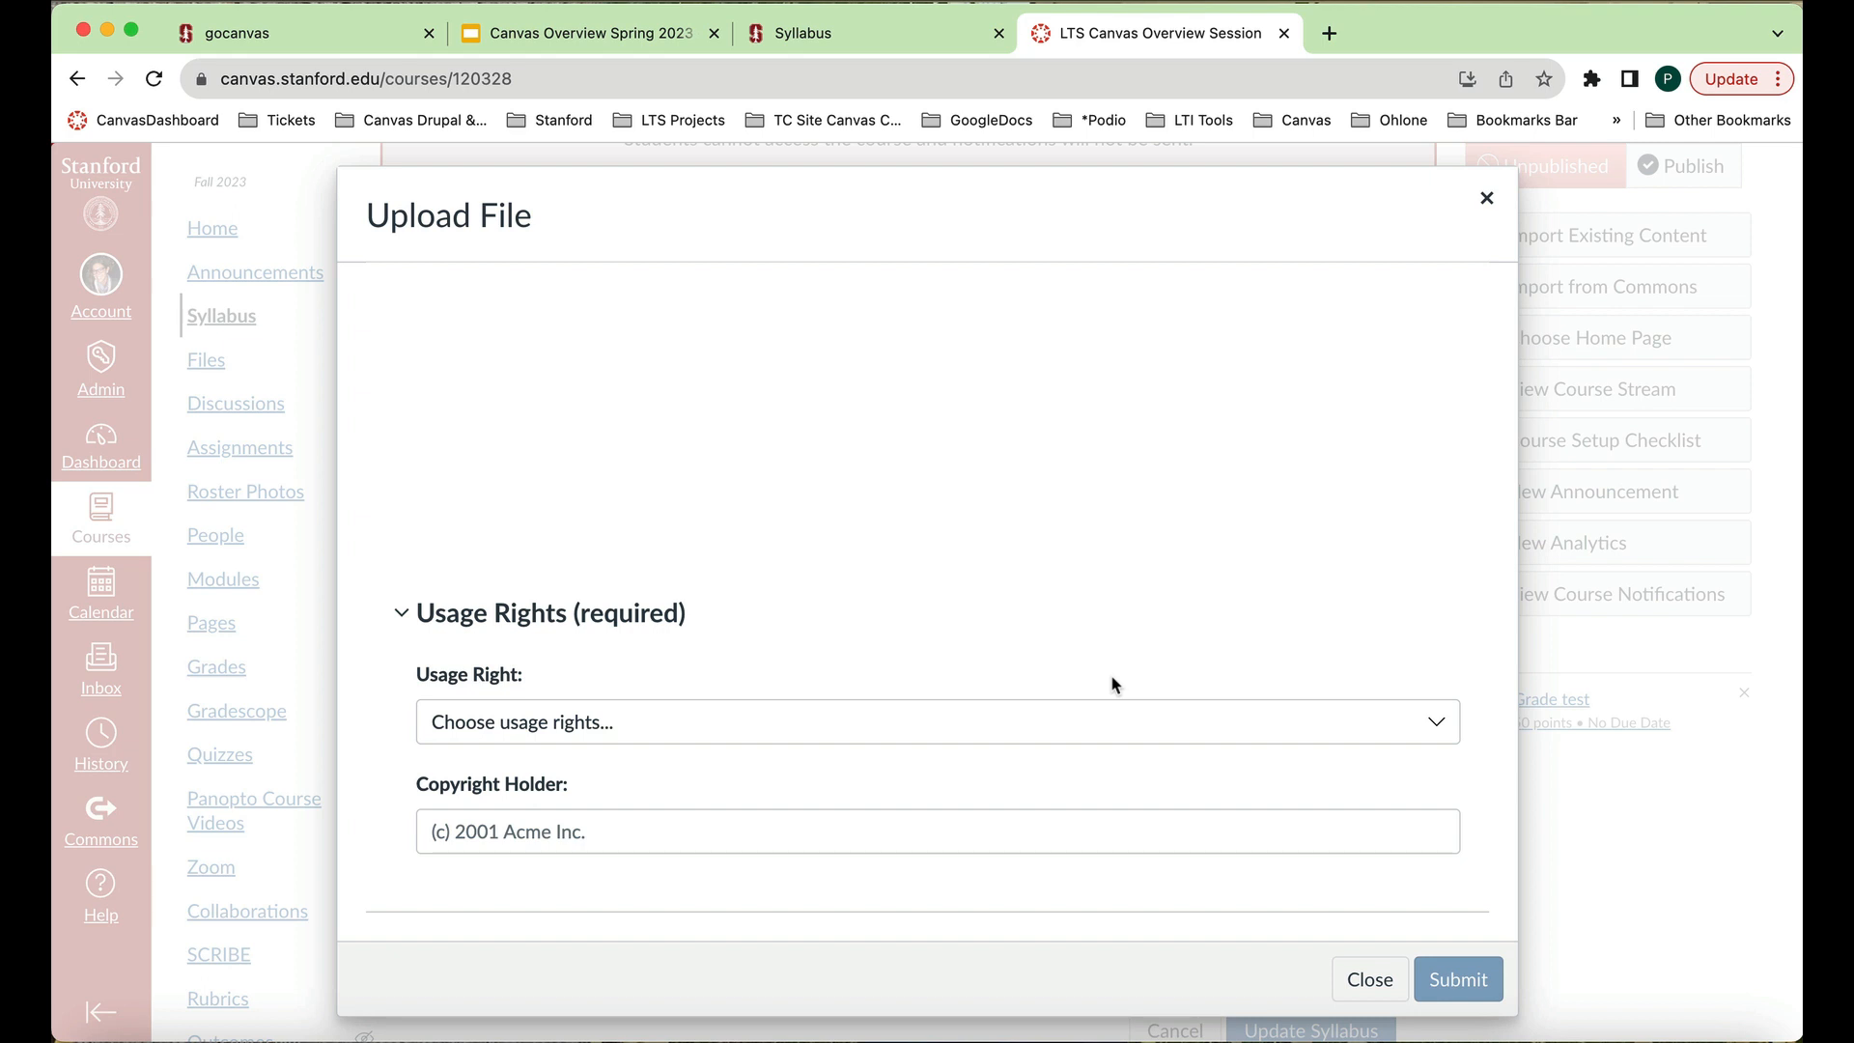
{"action": "left_click", "coordinate": [1441, 726]}
{"action": "left_click", "coordinate": [1065, 811]}
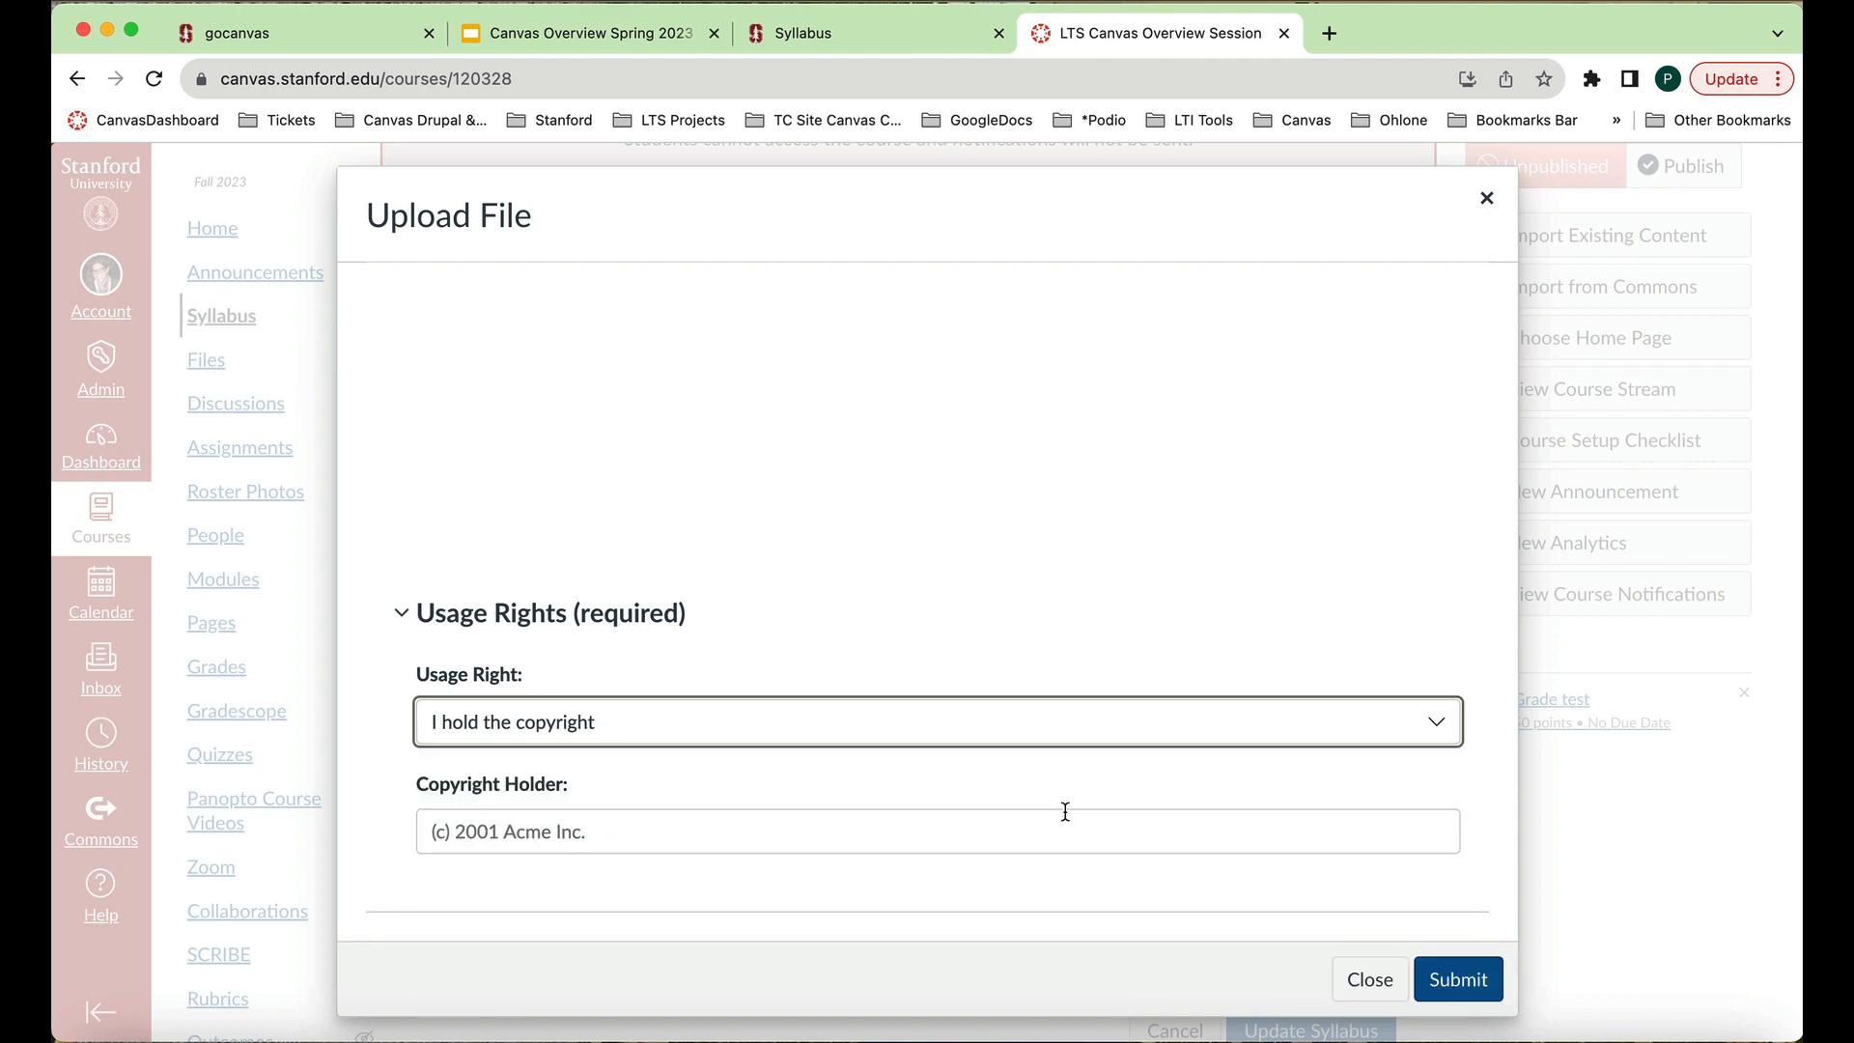
{"action": "left_click", "coordinate": [1459, 973]}
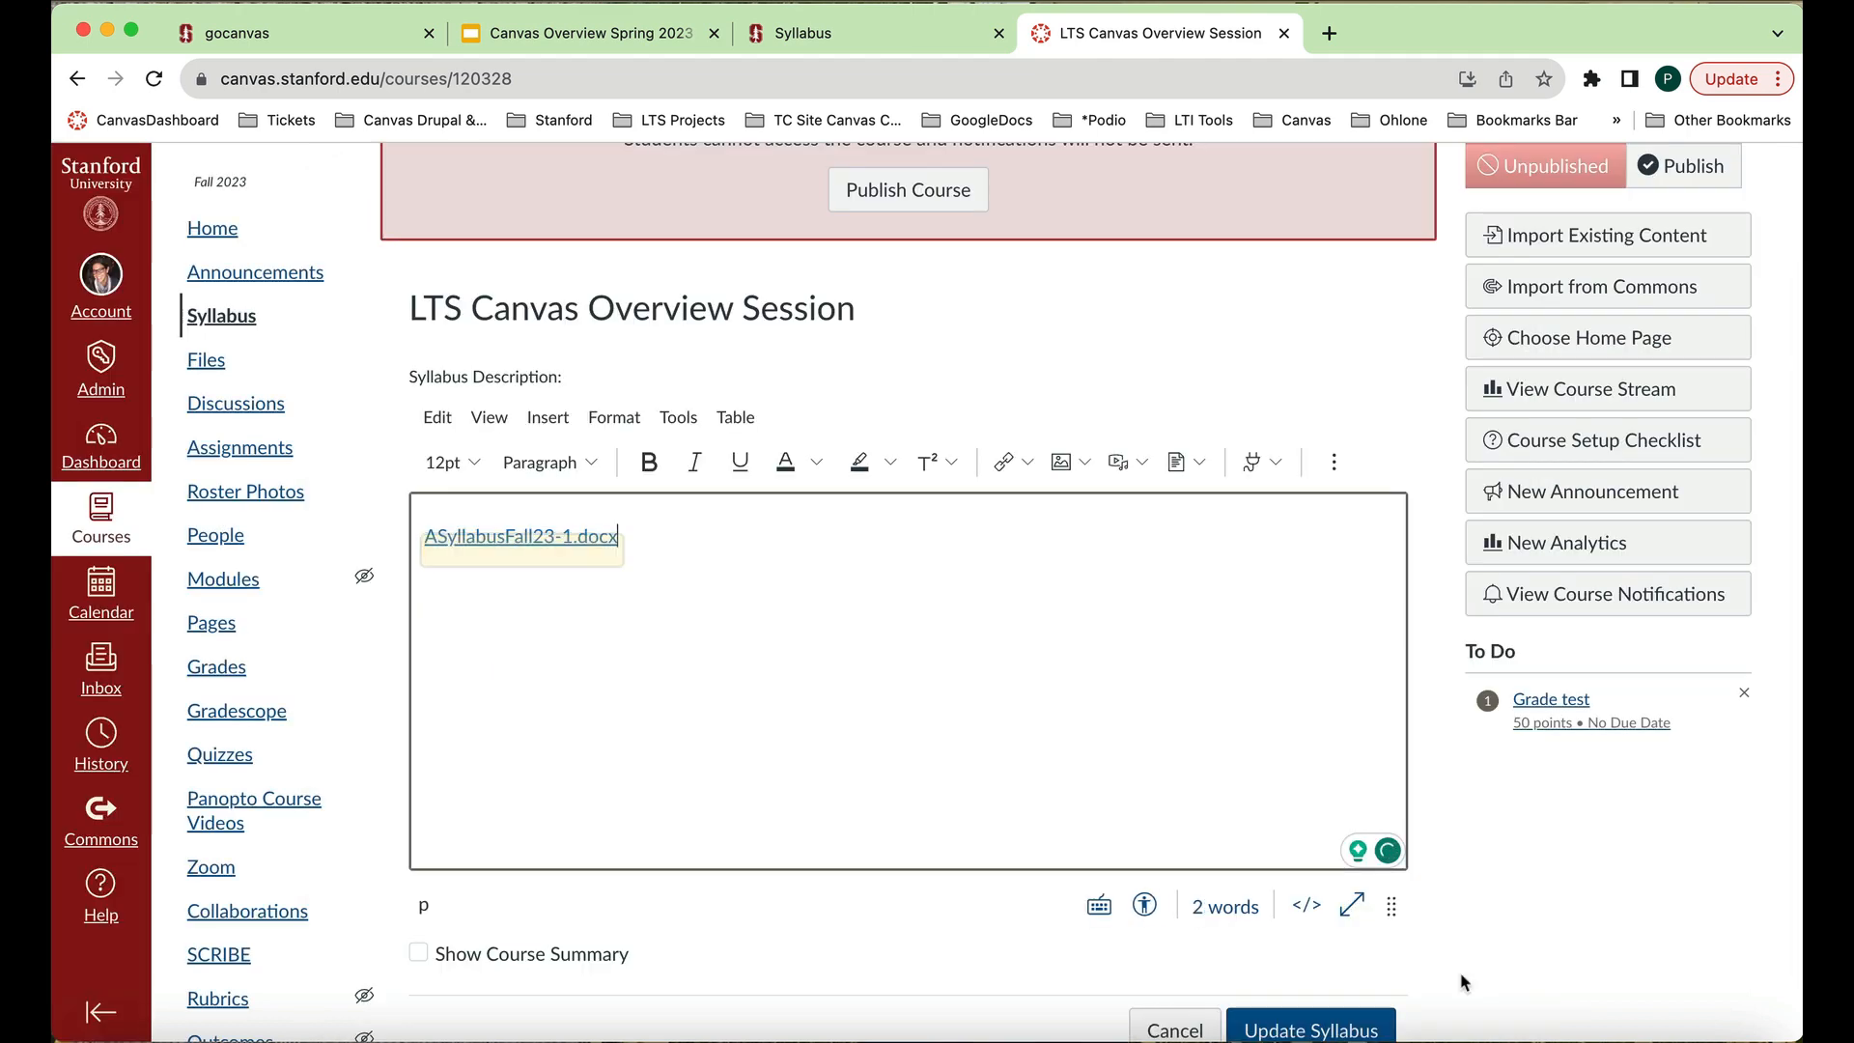
{"action": "scroll", "coordinate": [1074, 821], "scroll_direction": "down", "scroll_amount": 2}
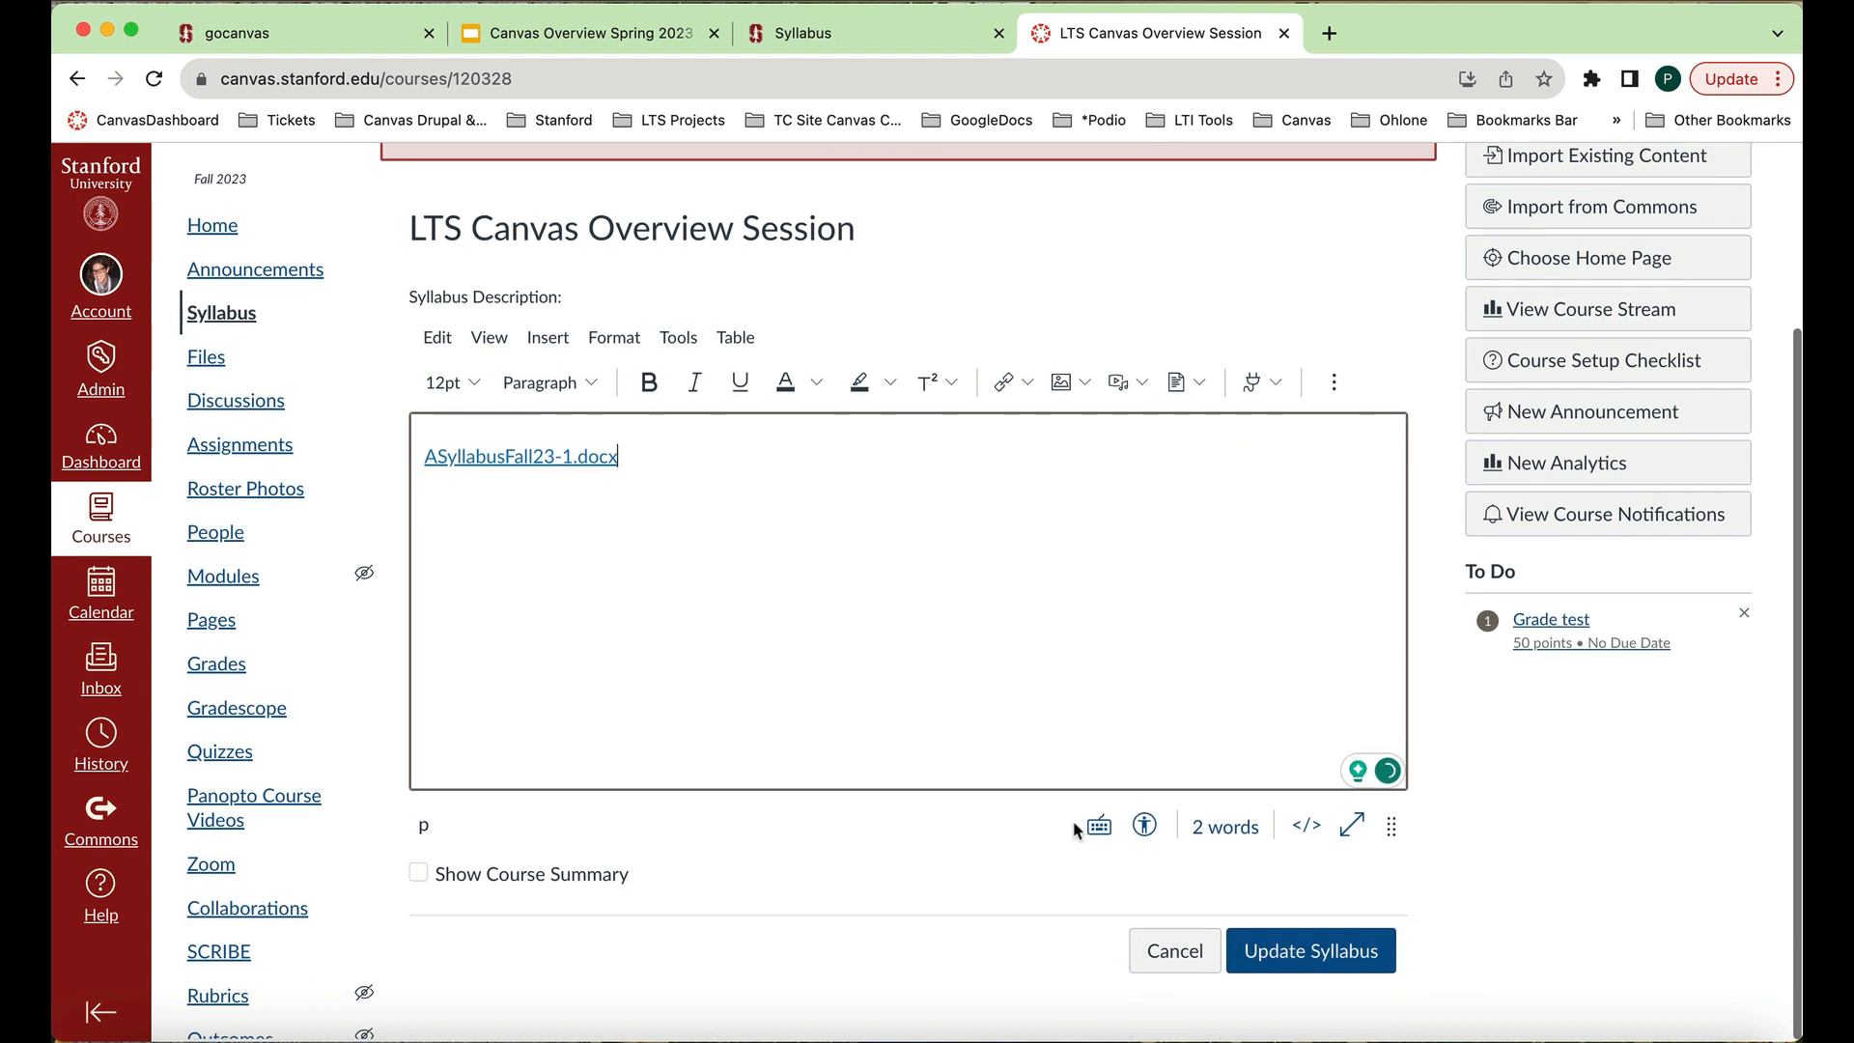
{"action": "left_click", "coordinate": [1344, 964]}
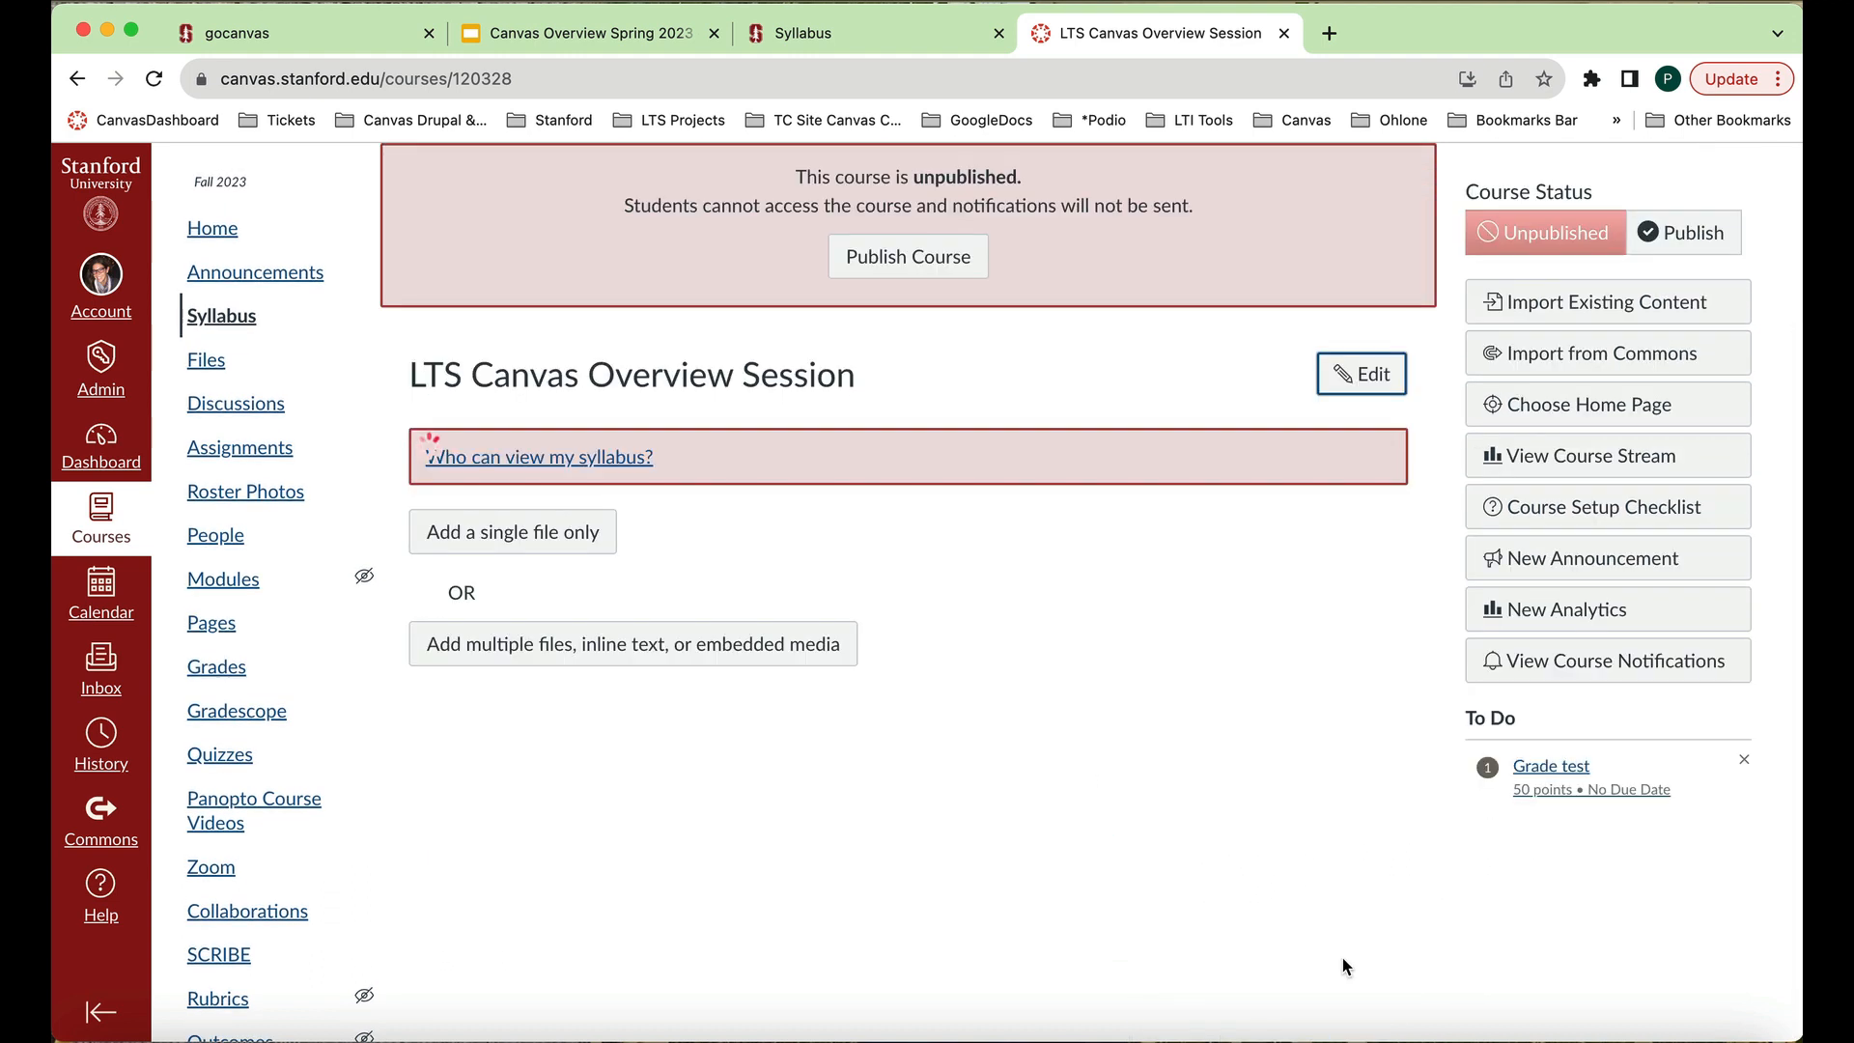
Review the saved syllabus in the course and the Stanford Syllabus site where students browse syllabi by term and subject.
{"action": "scroll", "coordinate": [1100, 636], "scroll_direction": "up", "scroll_amount": 2}
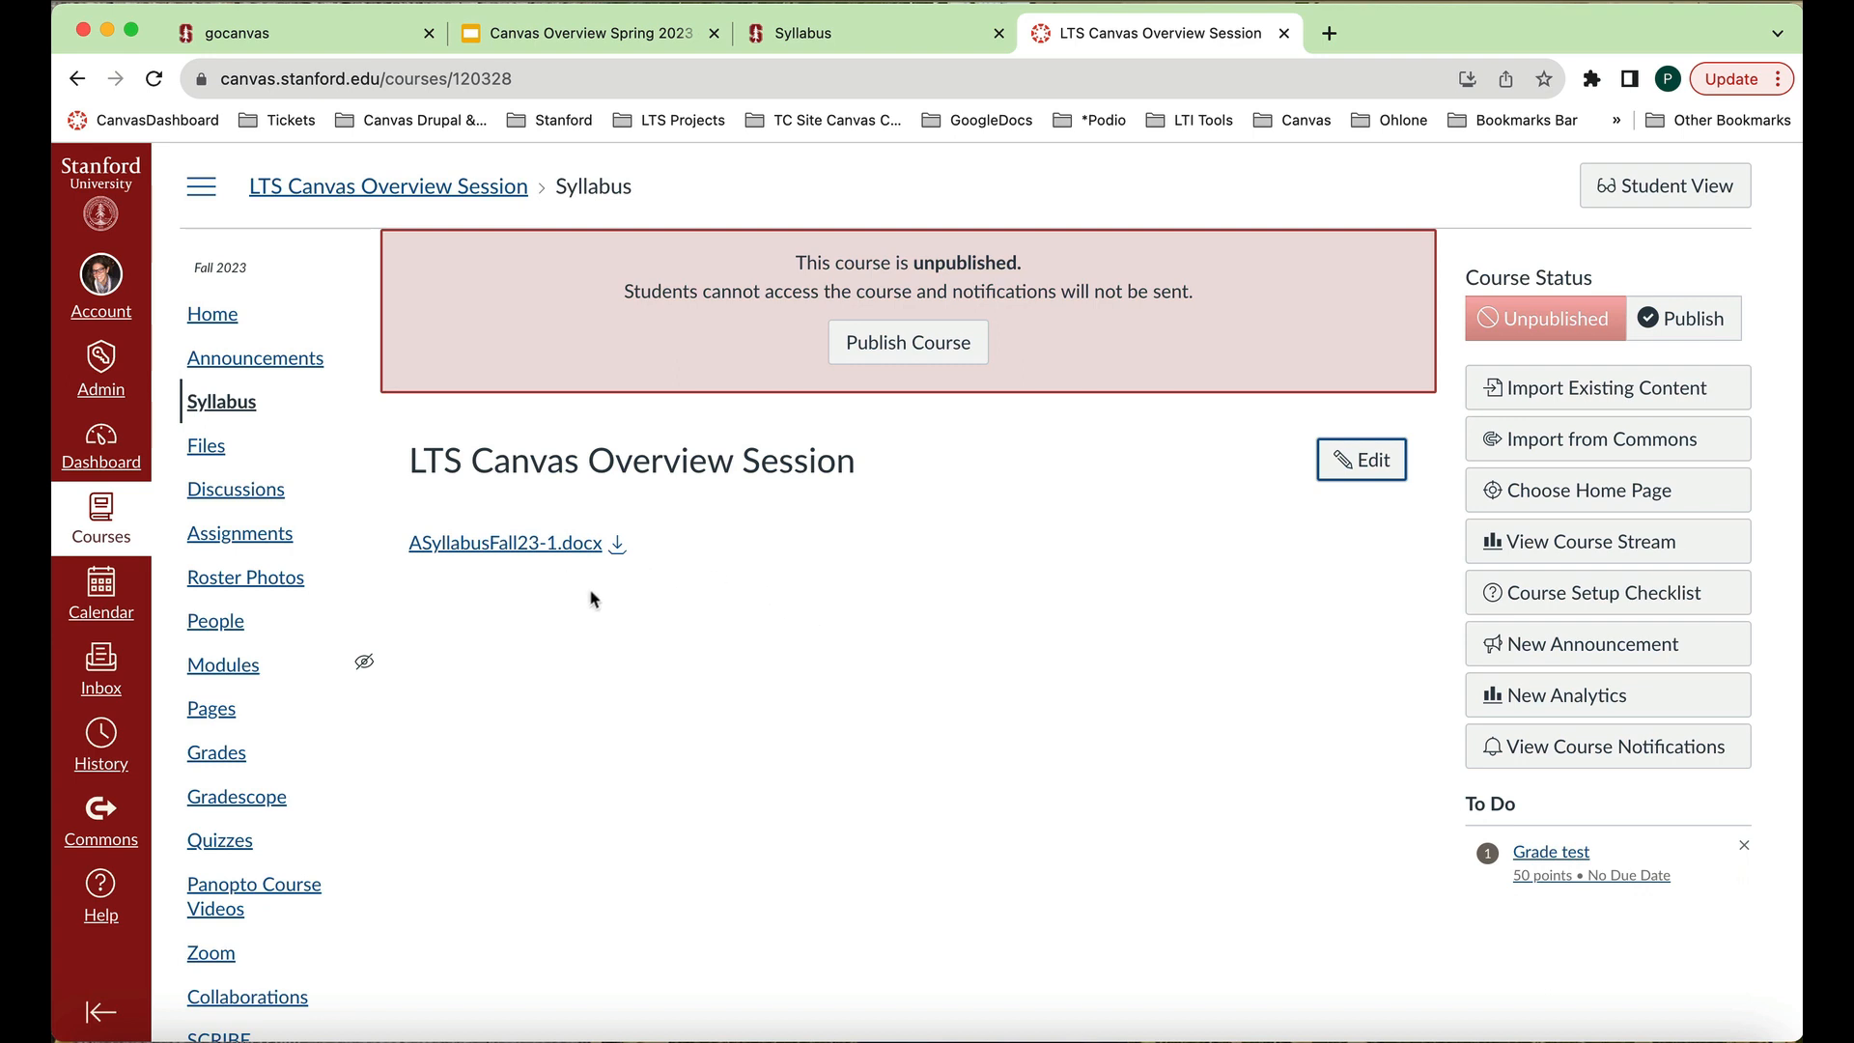
{"action": "left_click", "coordinate": [865, 33]}
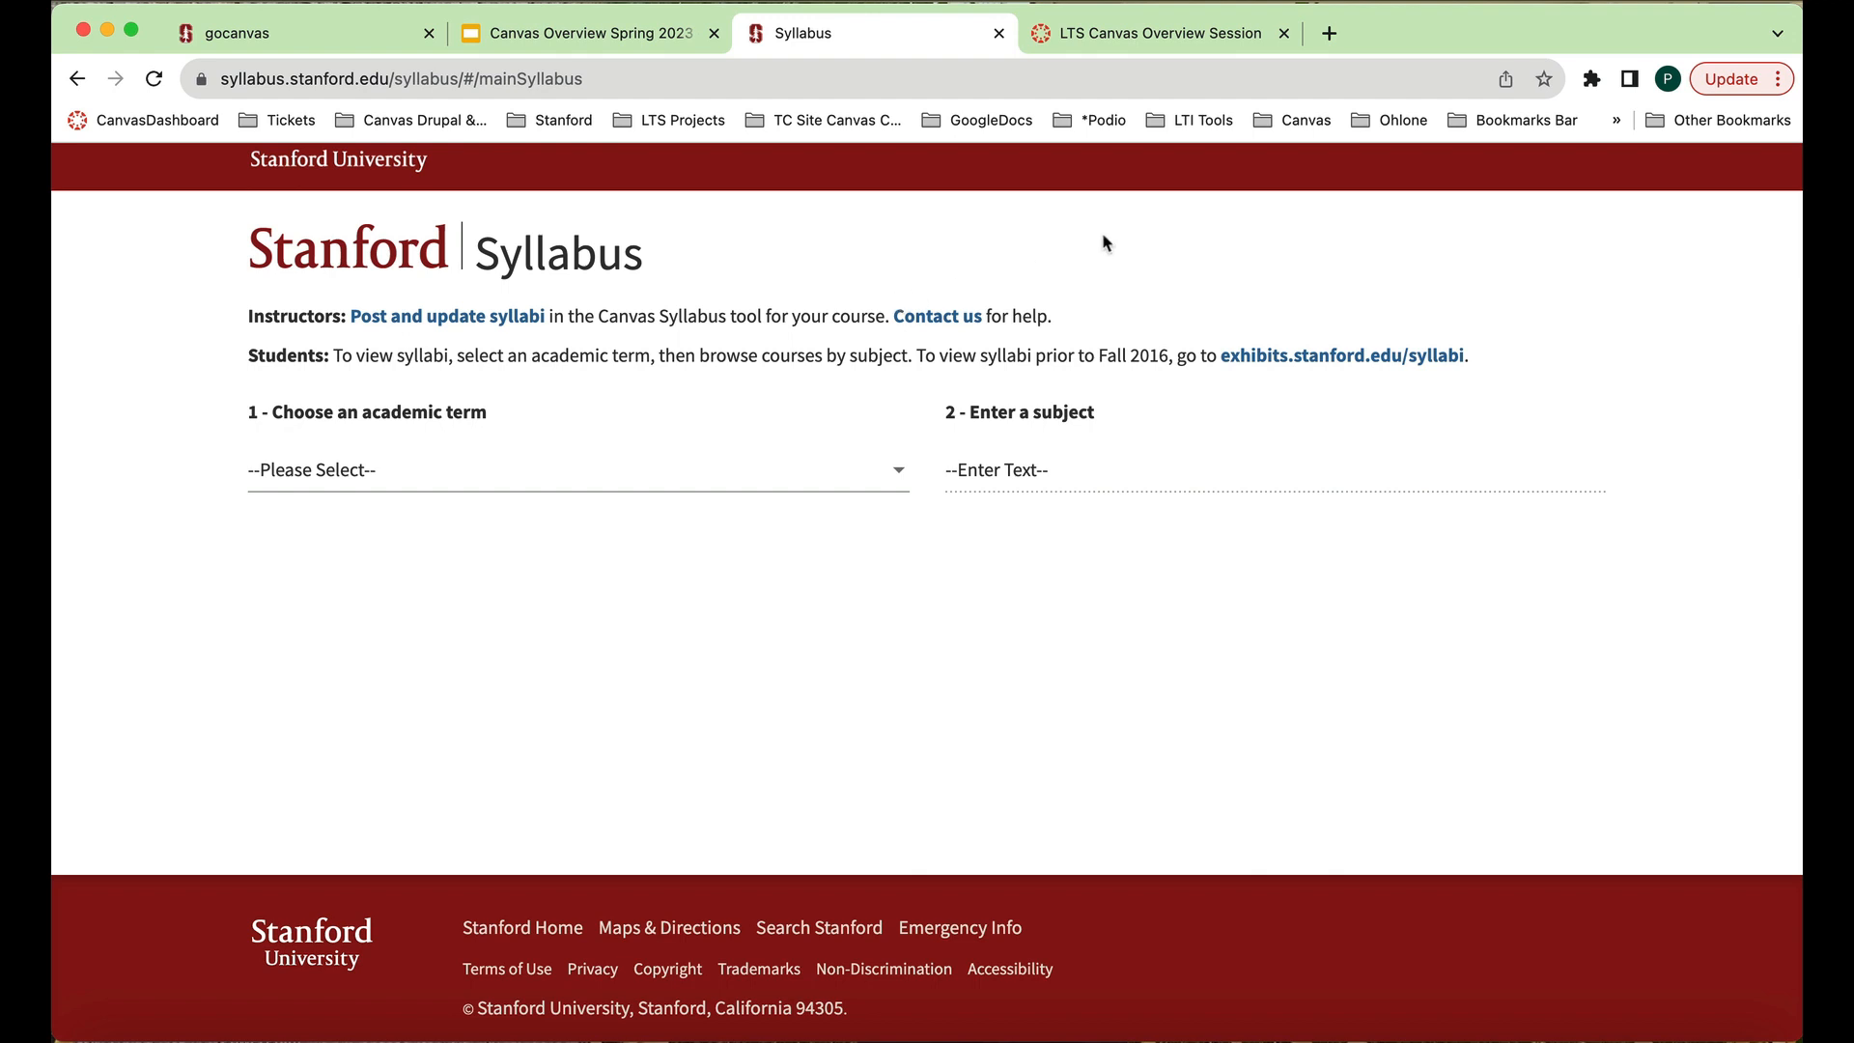
{"action": "left_click", "coordinate": [1197, 33]}
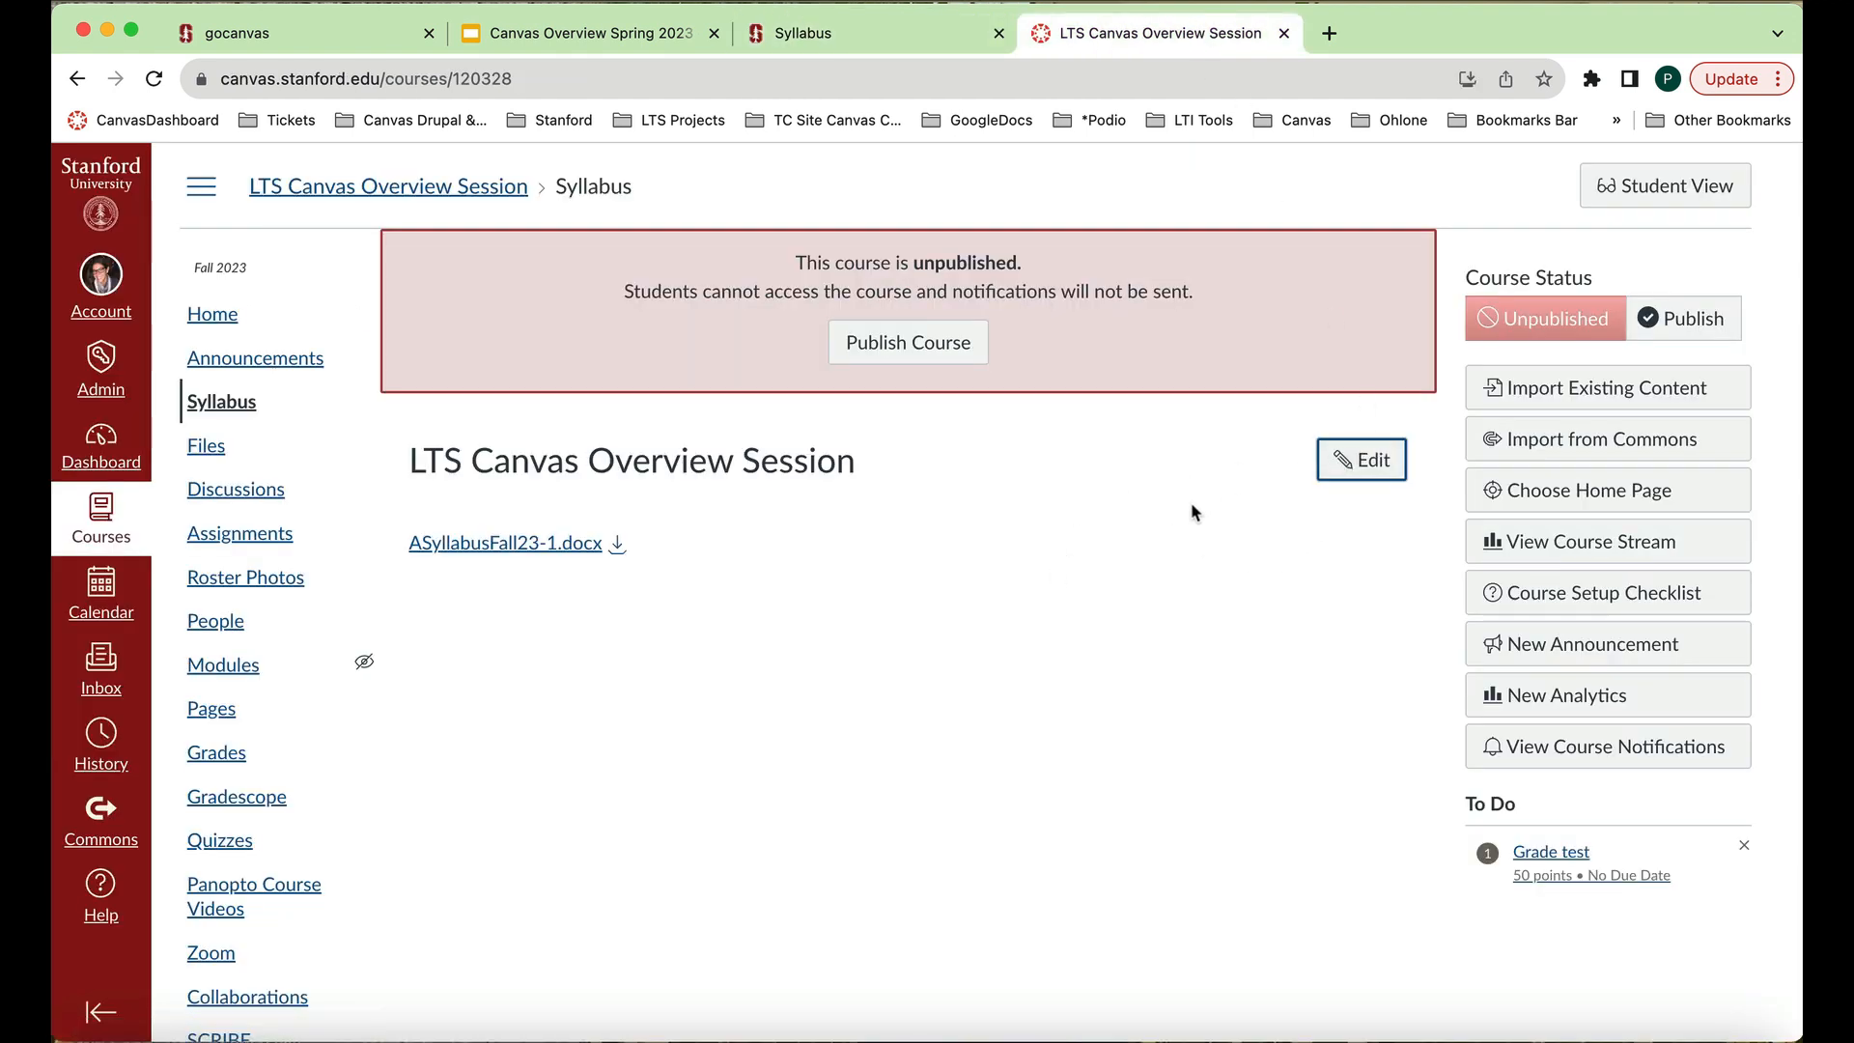
{"action": "left_click", "coordinate": [880, 43]}
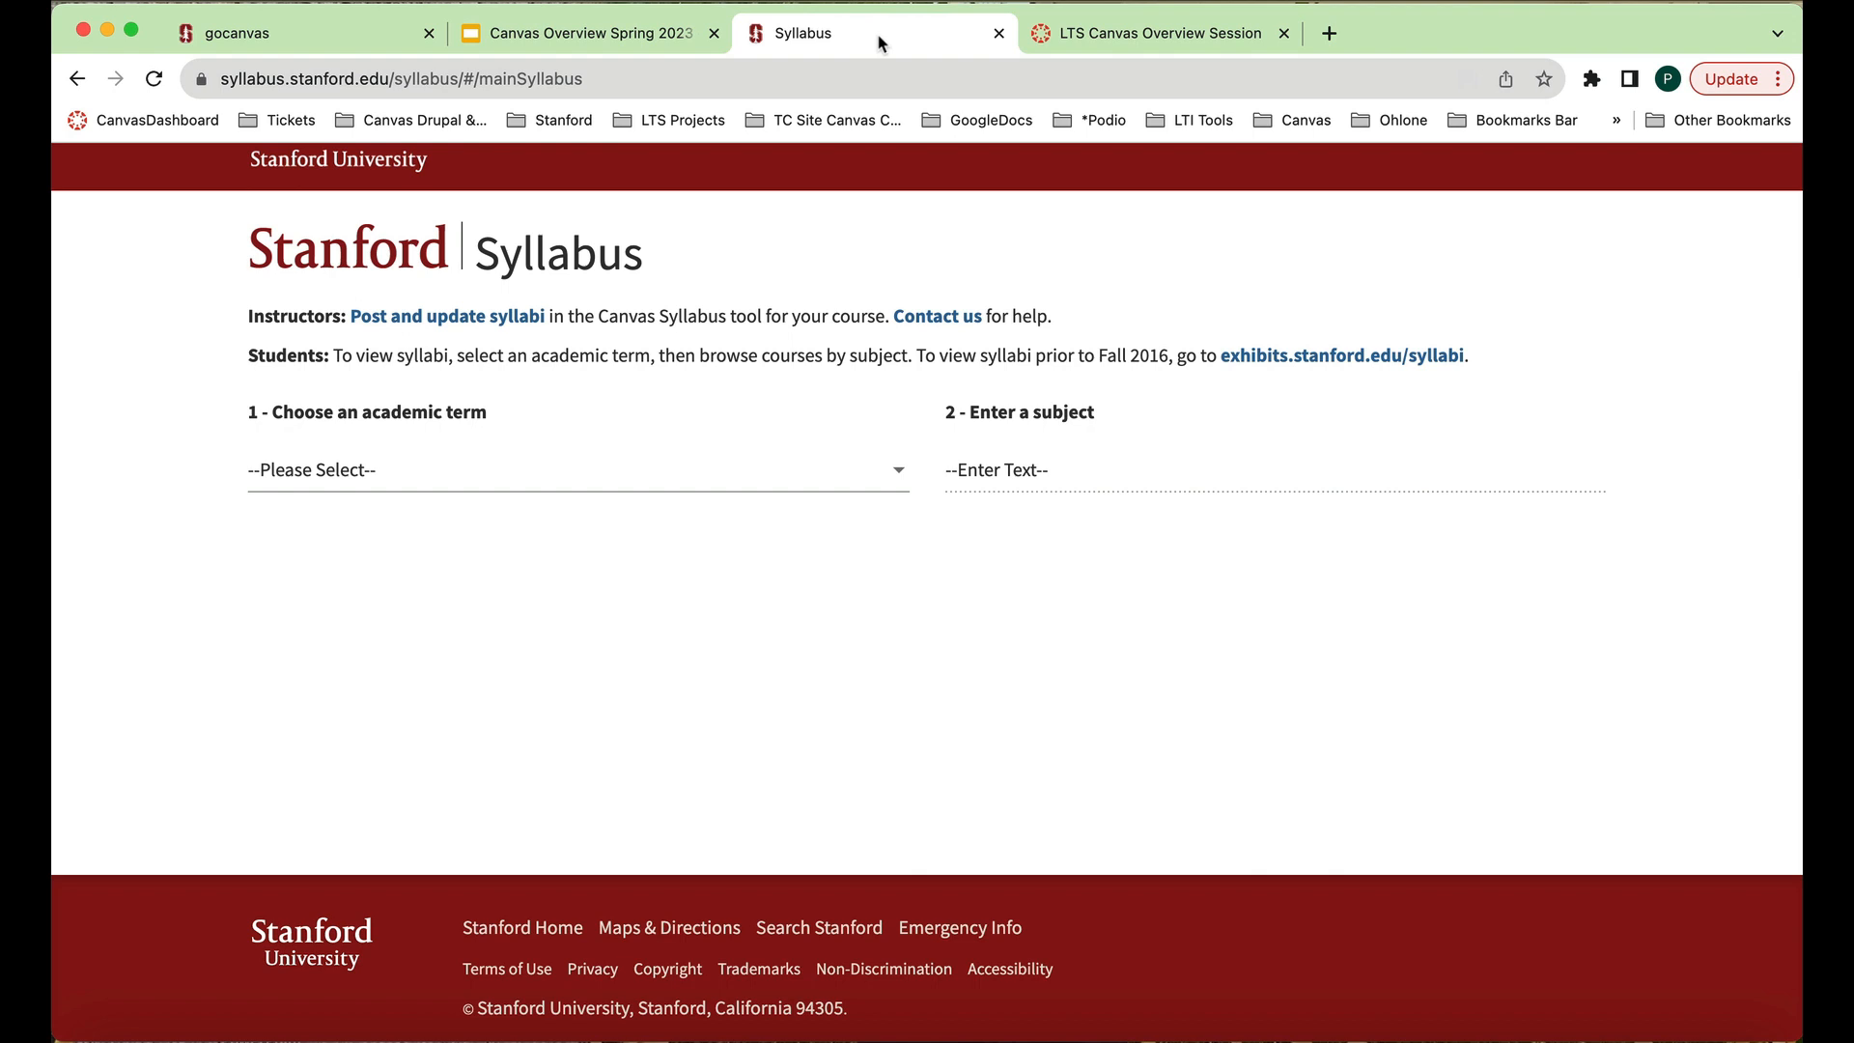
{"action": "left_click", "coordinate": [1146, 39]}
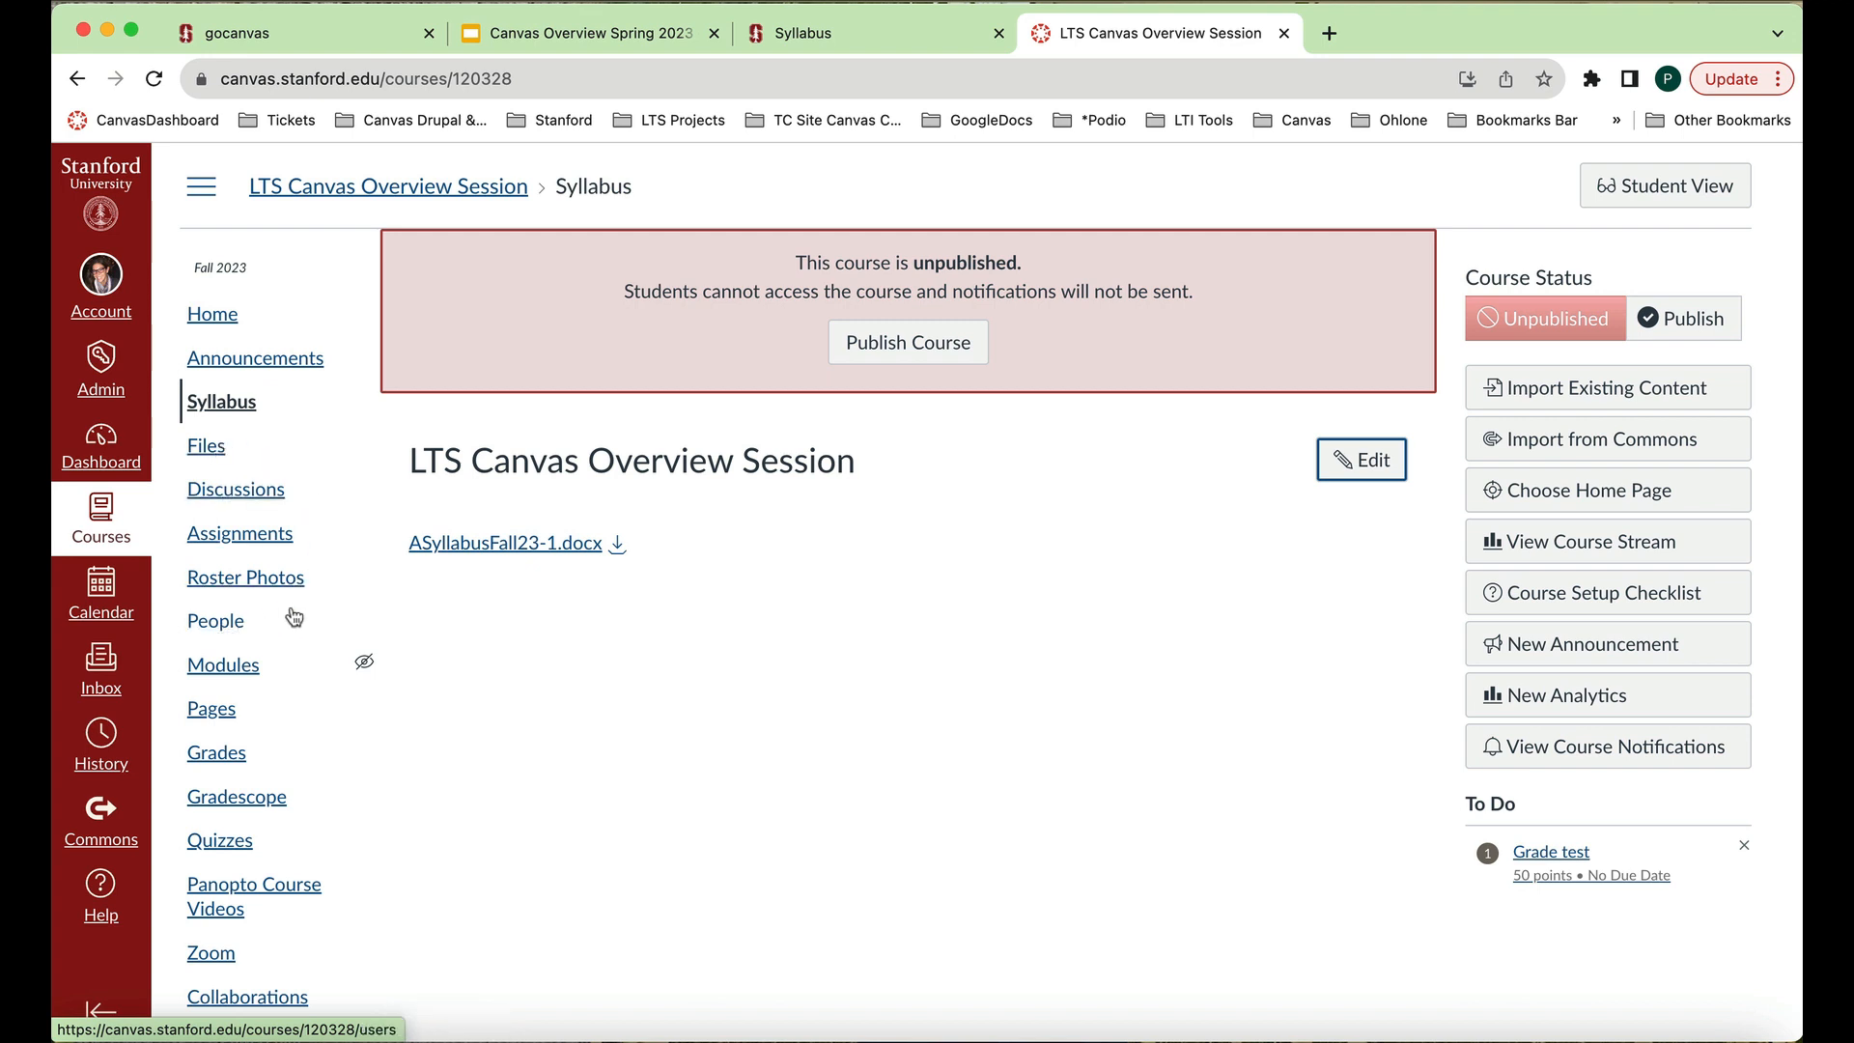
View the course's Roster Photos and present the two name pronunciation and pronoun slides of the Canvas Overview Spring 2023 deck.
{"action": "left_click", "coordinate": [282, 577]}
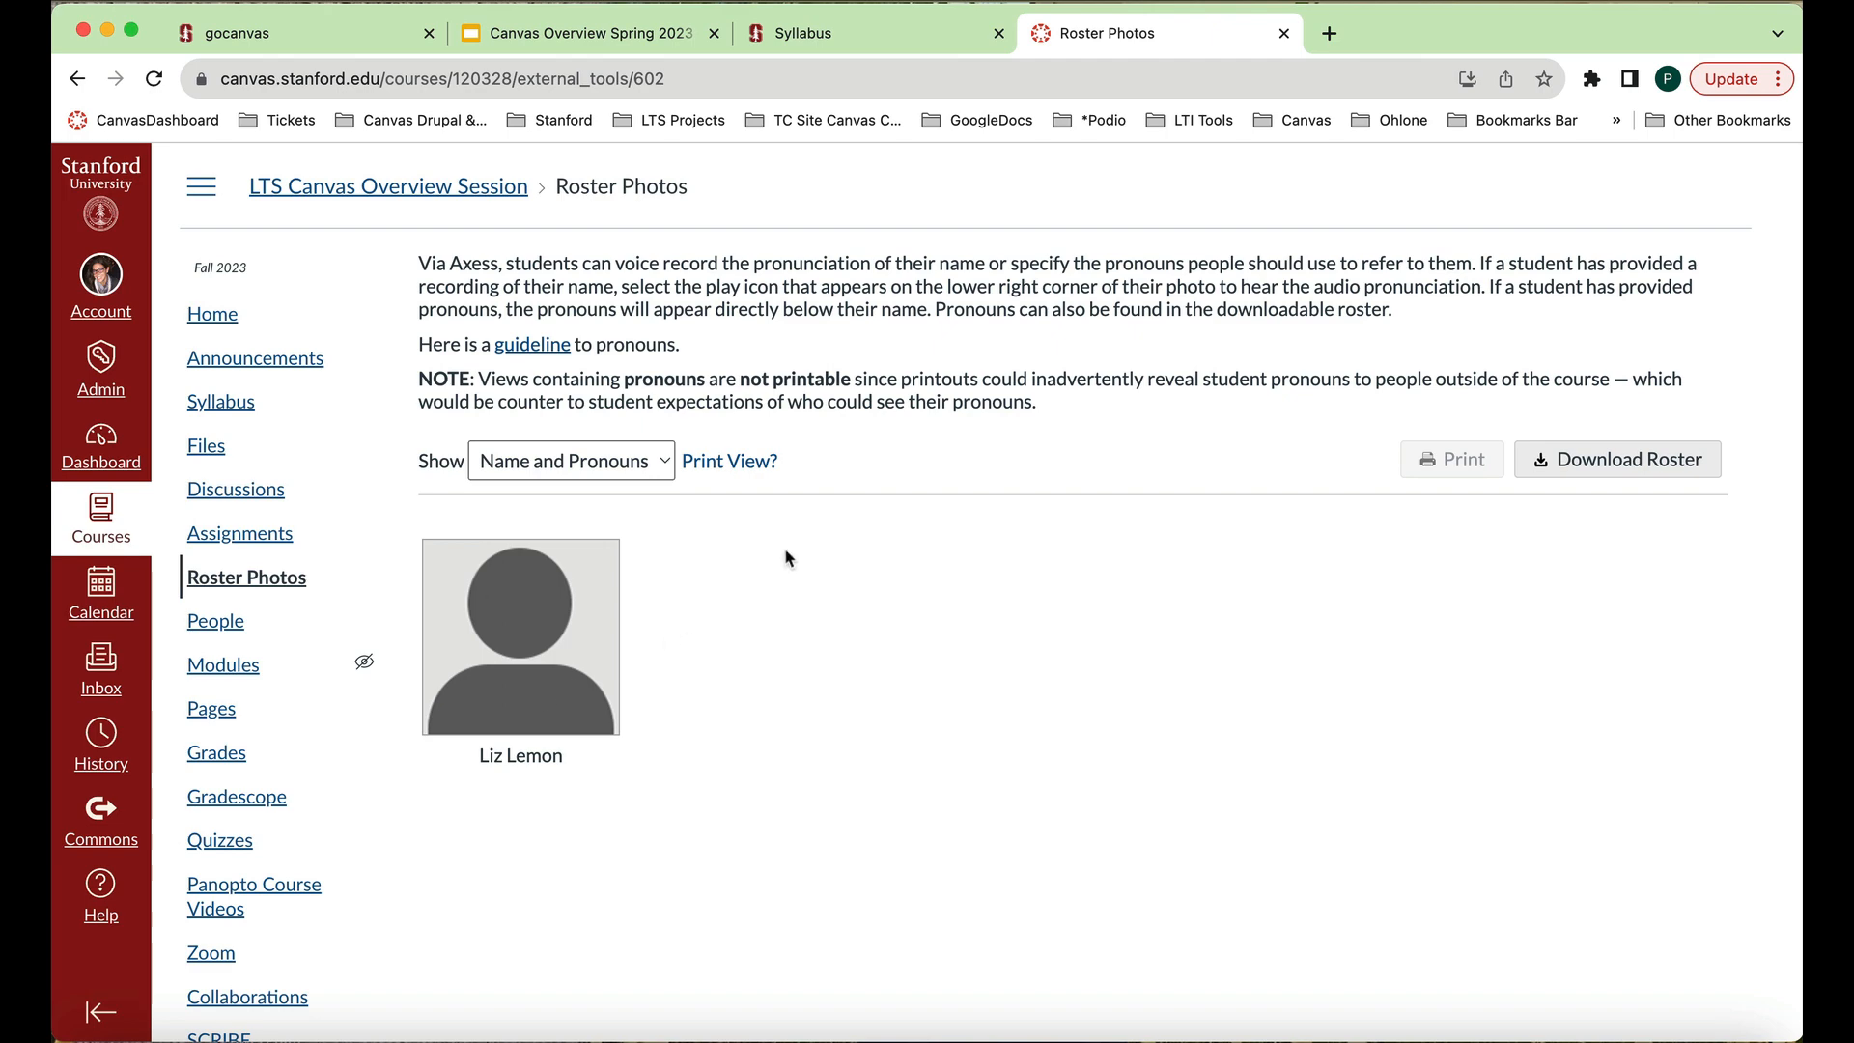
{"action": "left_click", "coordinate": [612, 38]}
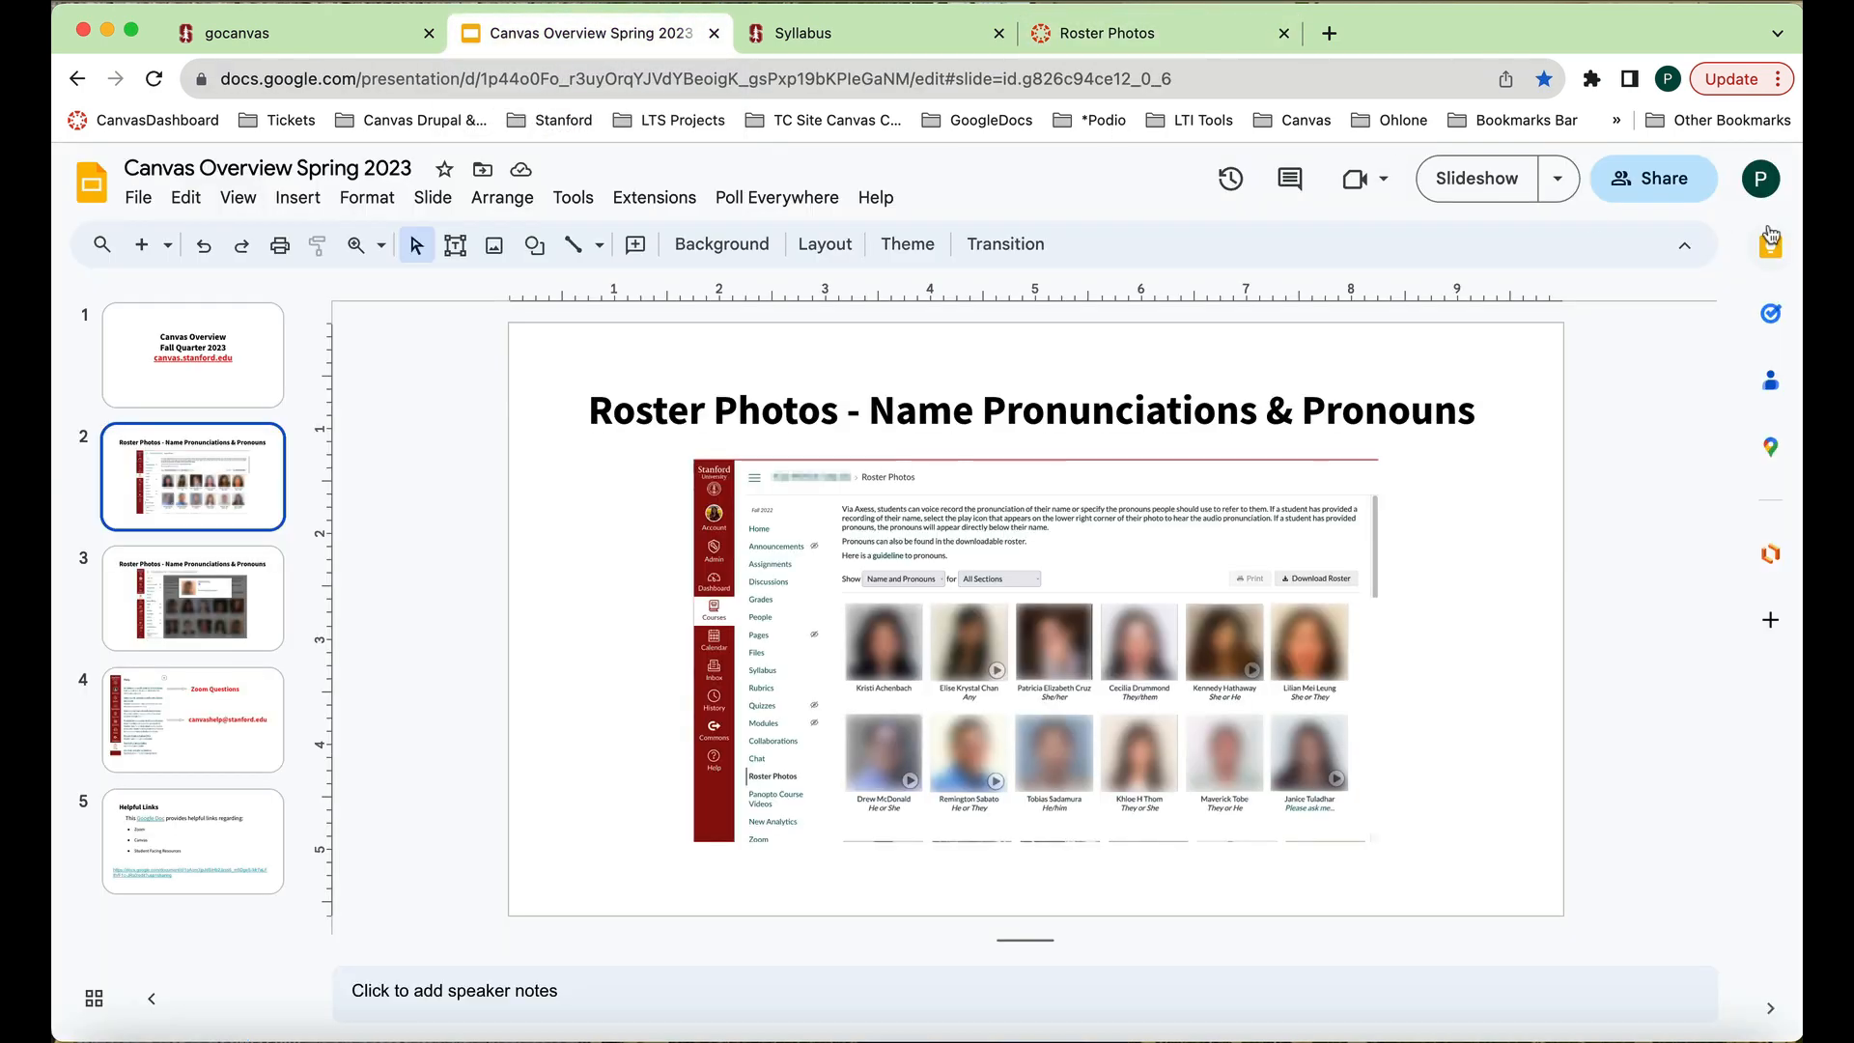
{"action": "left_click", "coordinate": [1477, 179]}
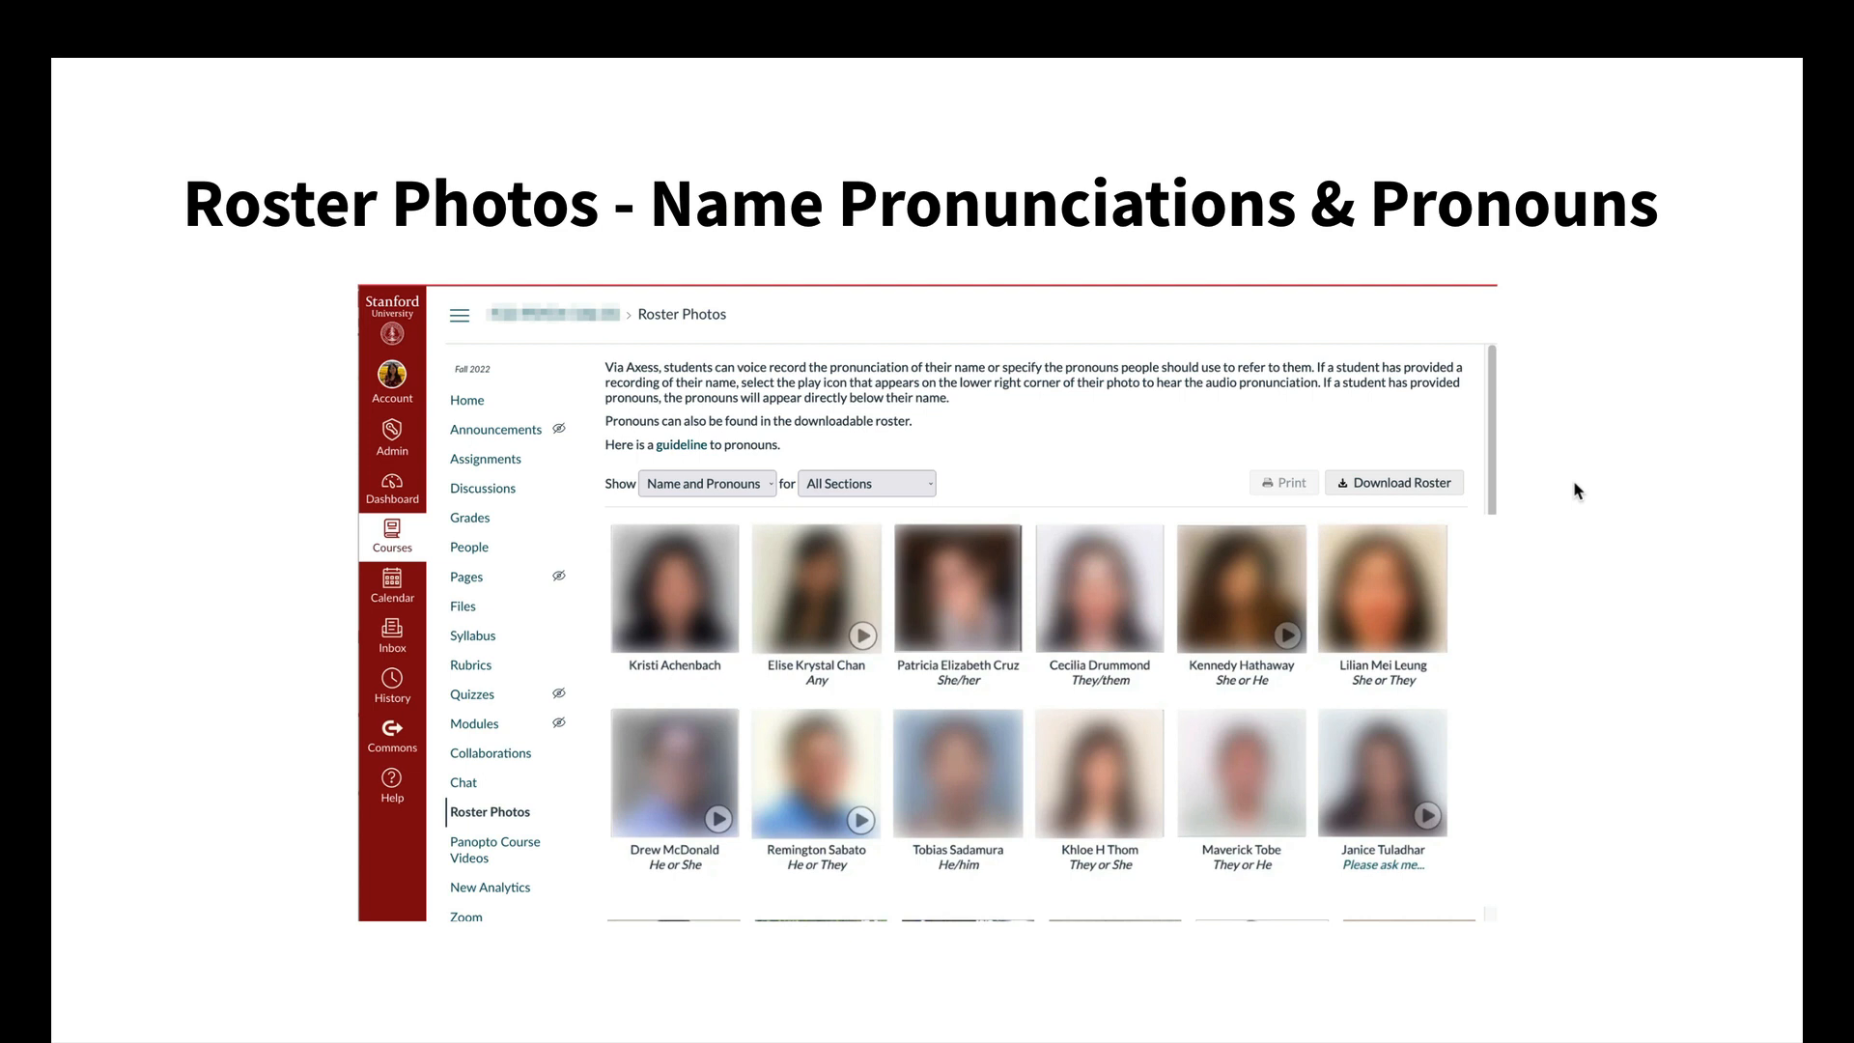
{"action": "key", "text": "Right"}
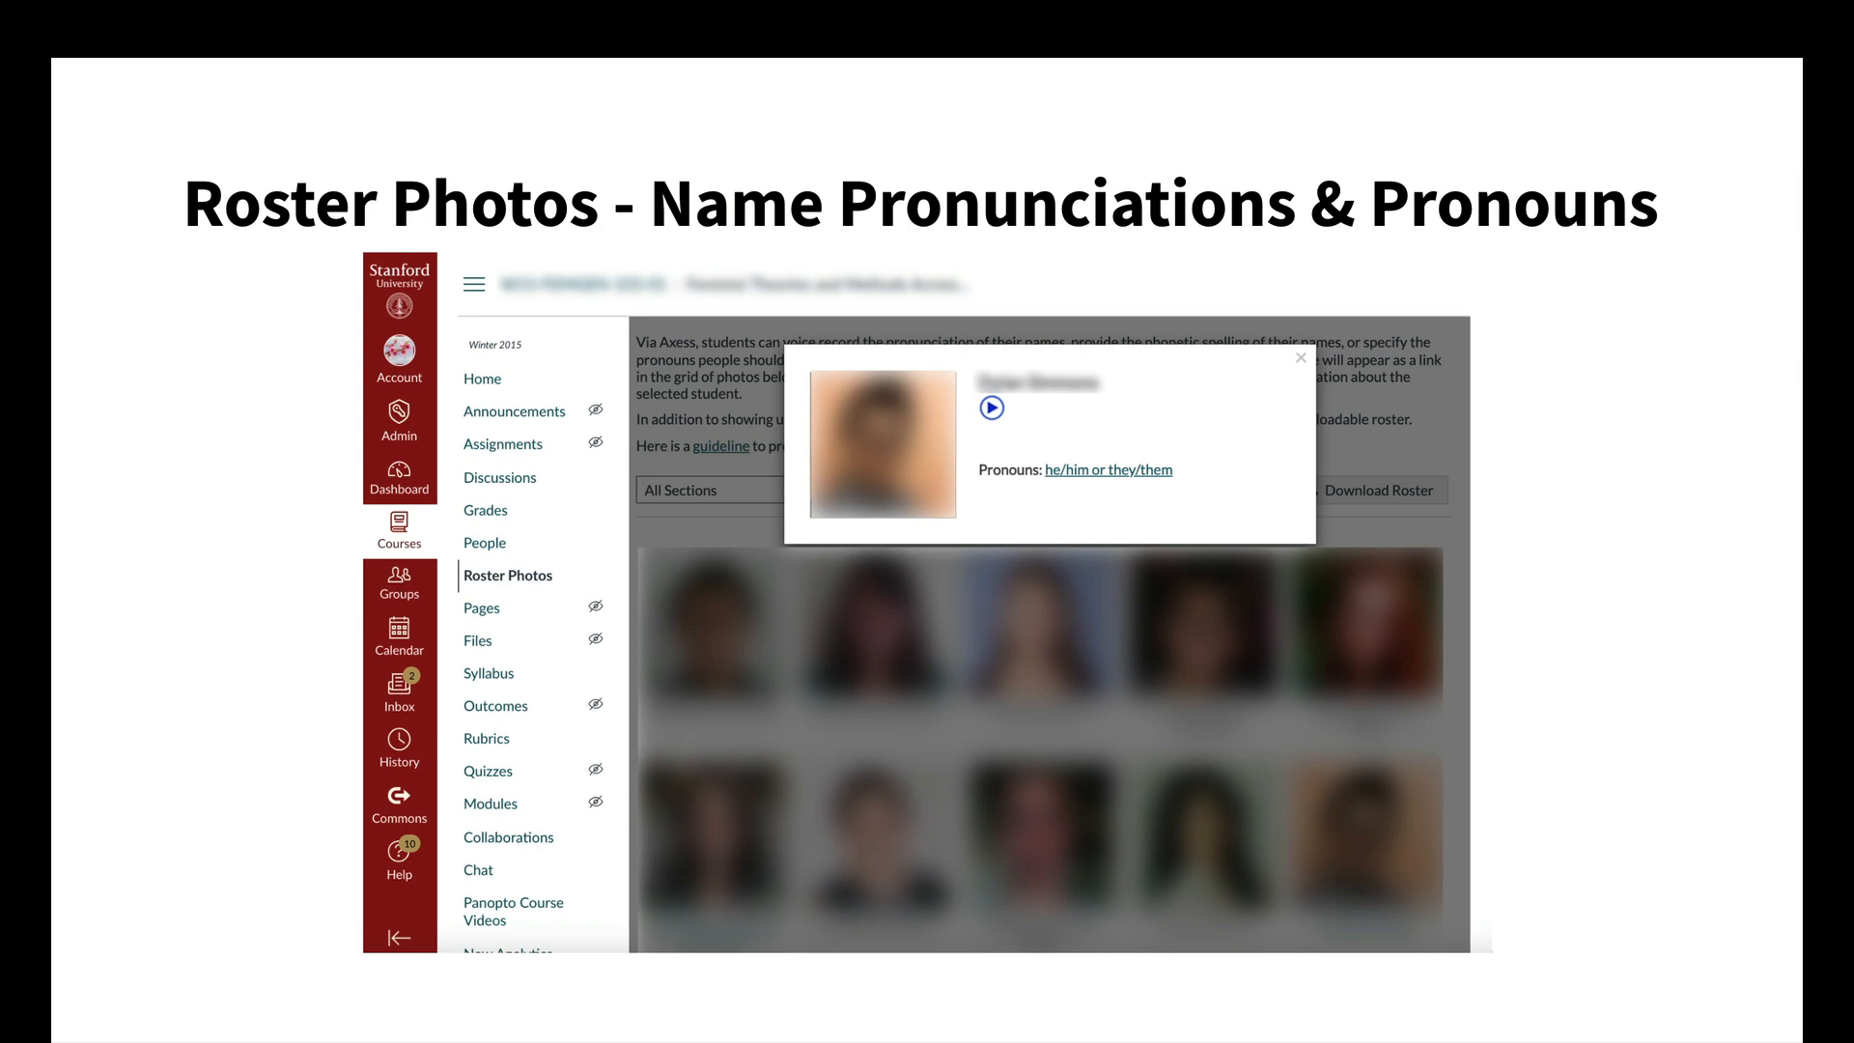
{"action": "key", "text": "Escape"}
Return to Roster Photos in the course, show its name and pronoun display options, and view the People list.
{"action": "left_click", "coordinate": [1156, 35]}
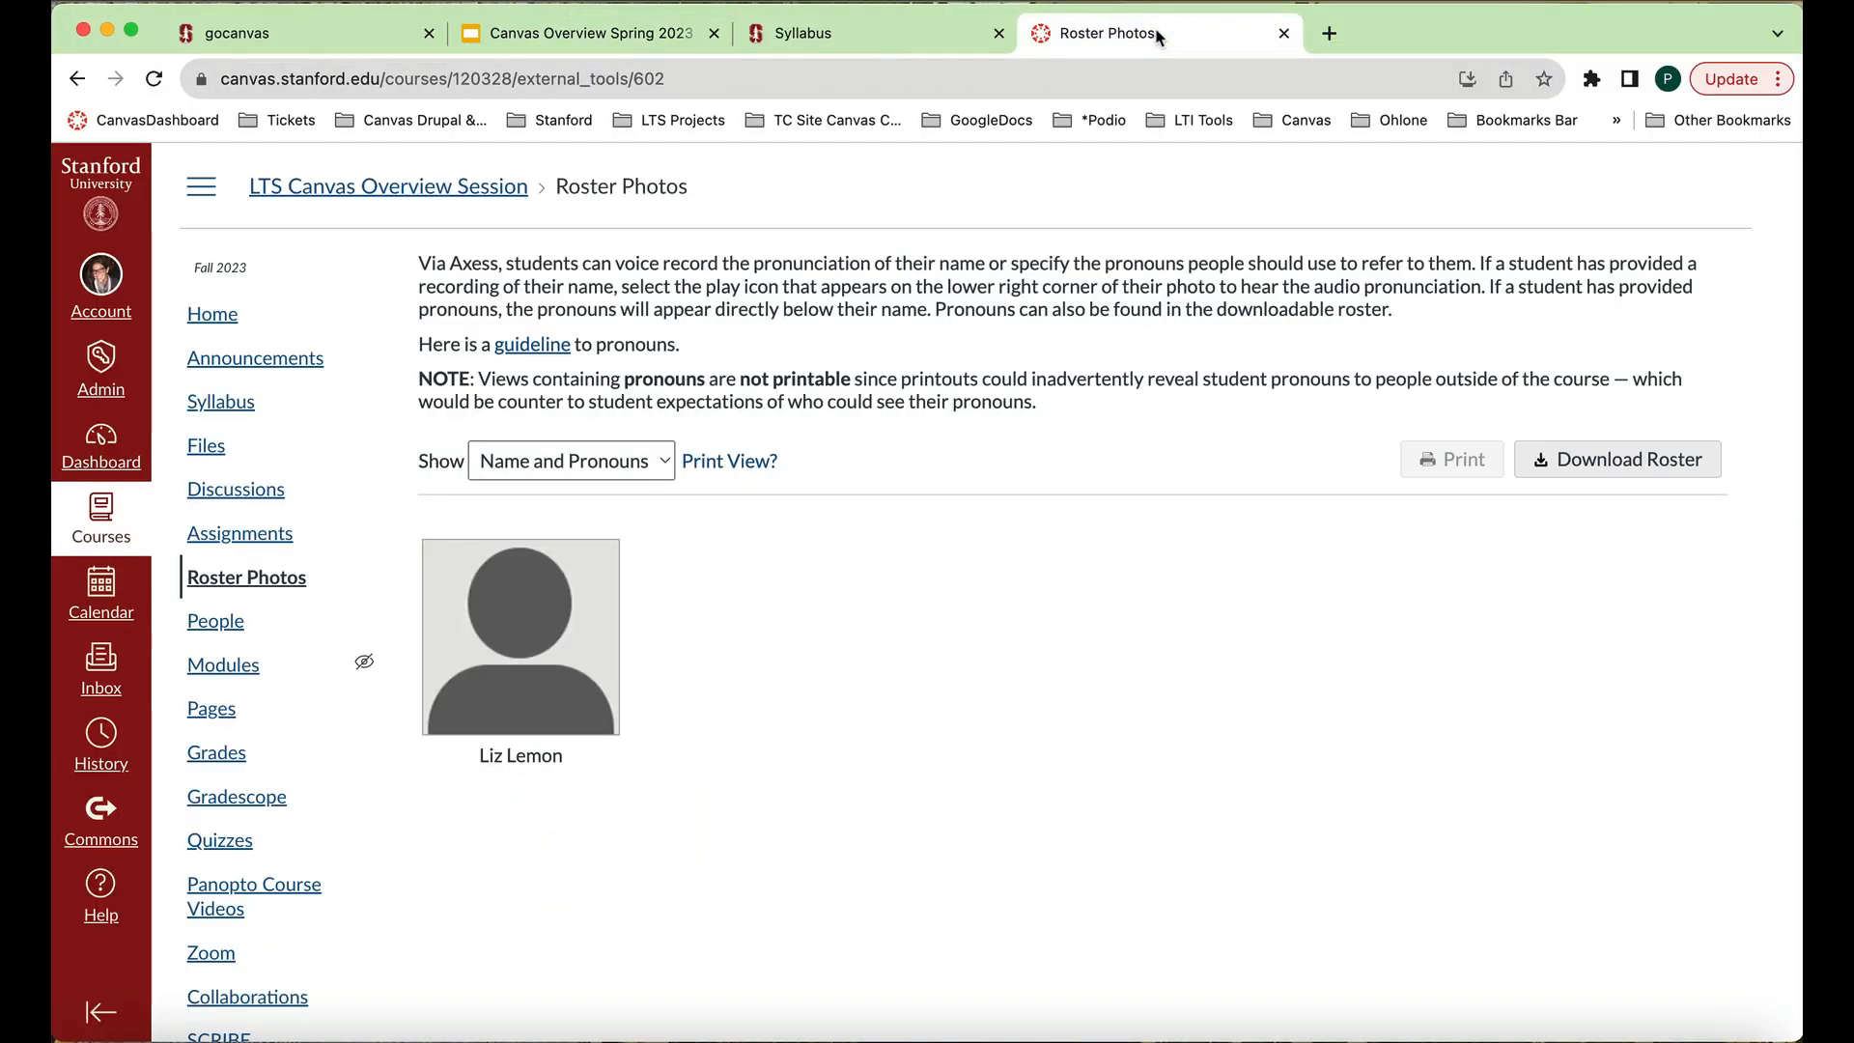
{"action": "left_click", "coordinate": [663, 461]}
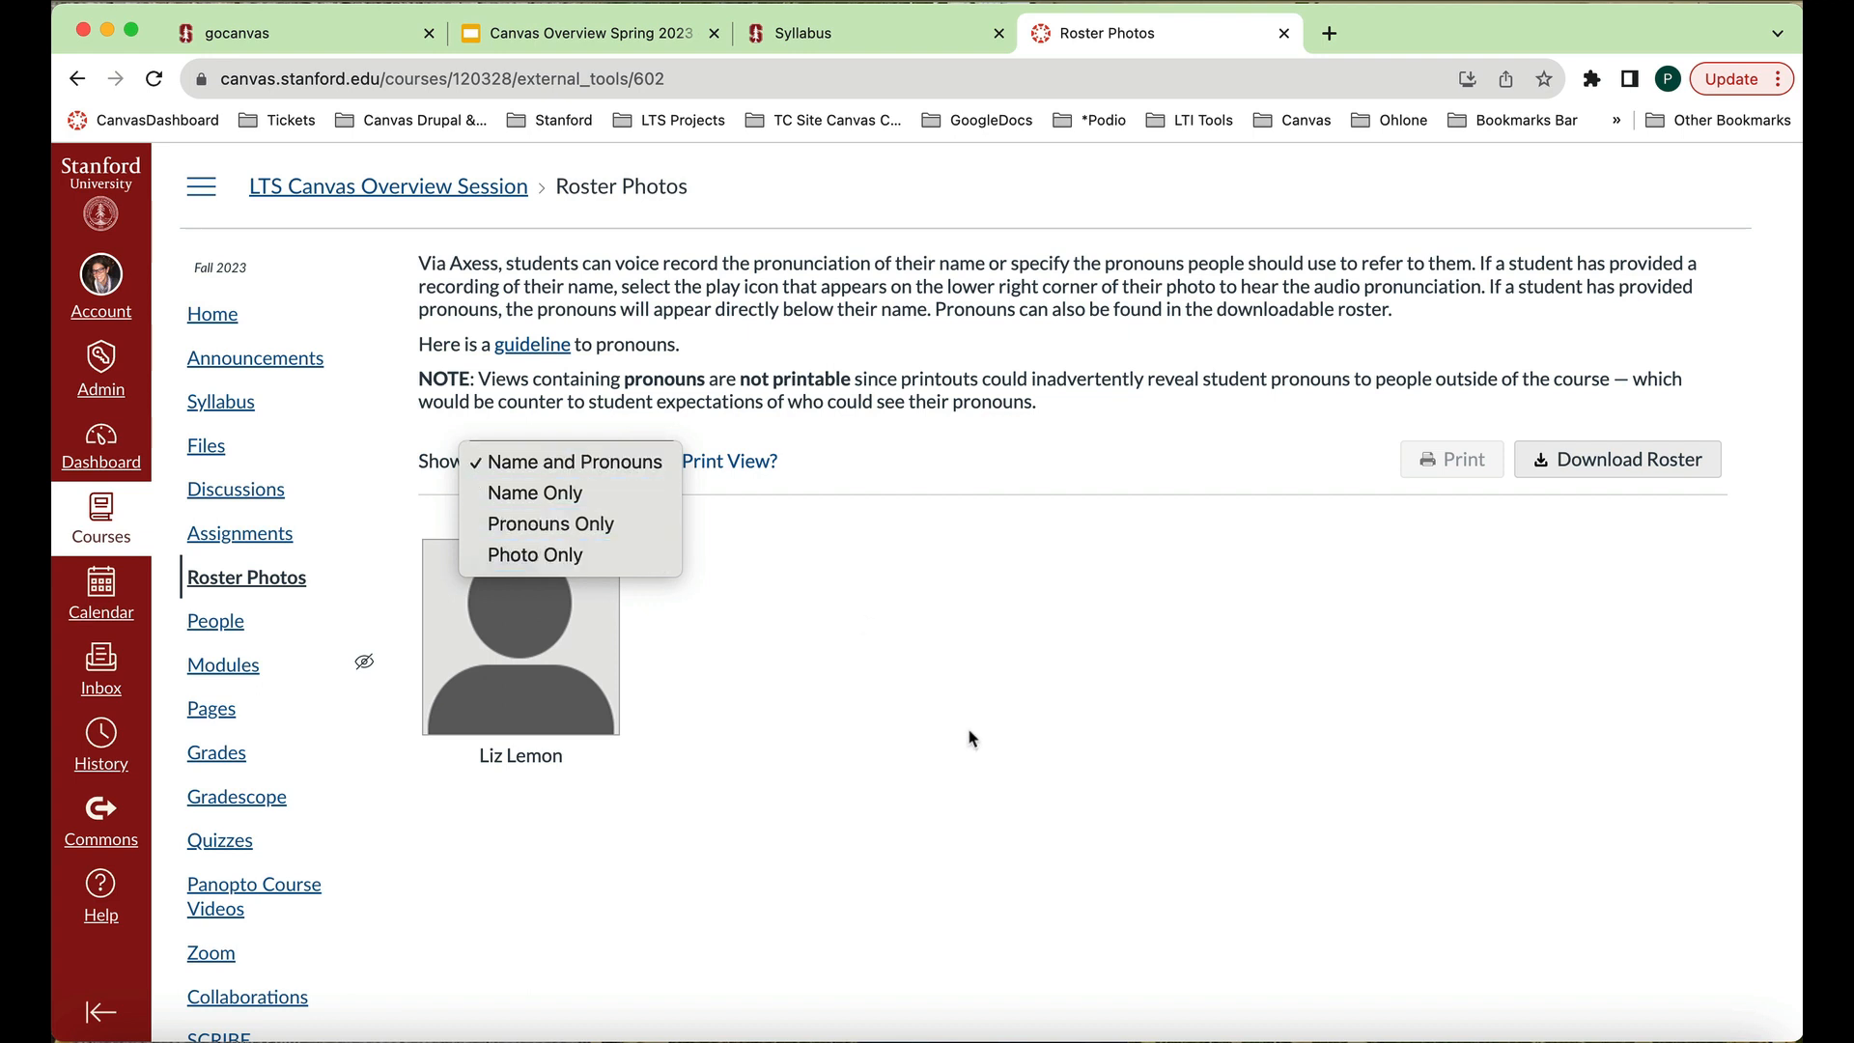
{"action": "left_click", "coordinate": [188, 620]}
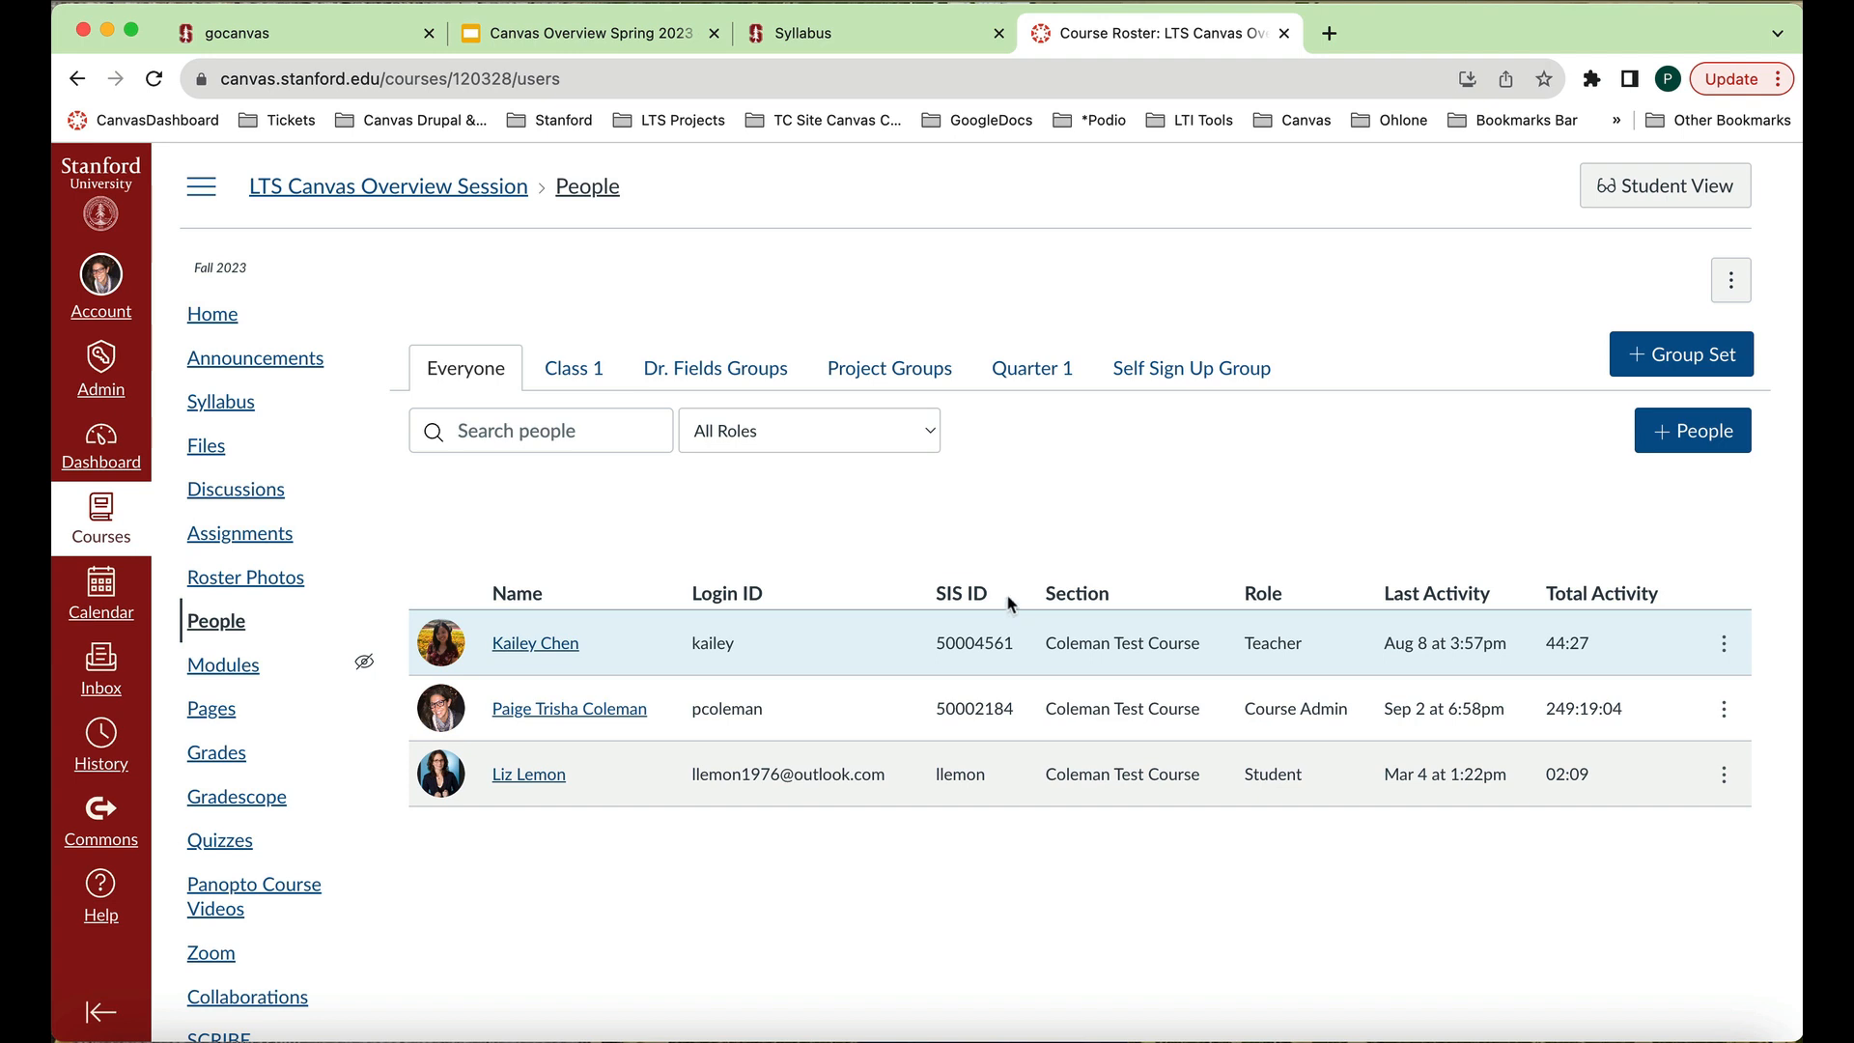
Upload the Fall2023 Word document named after the student from the CanvasCourseFiles folder to the course files.
{"action": "left_click", "coordinate": [214, 451]}
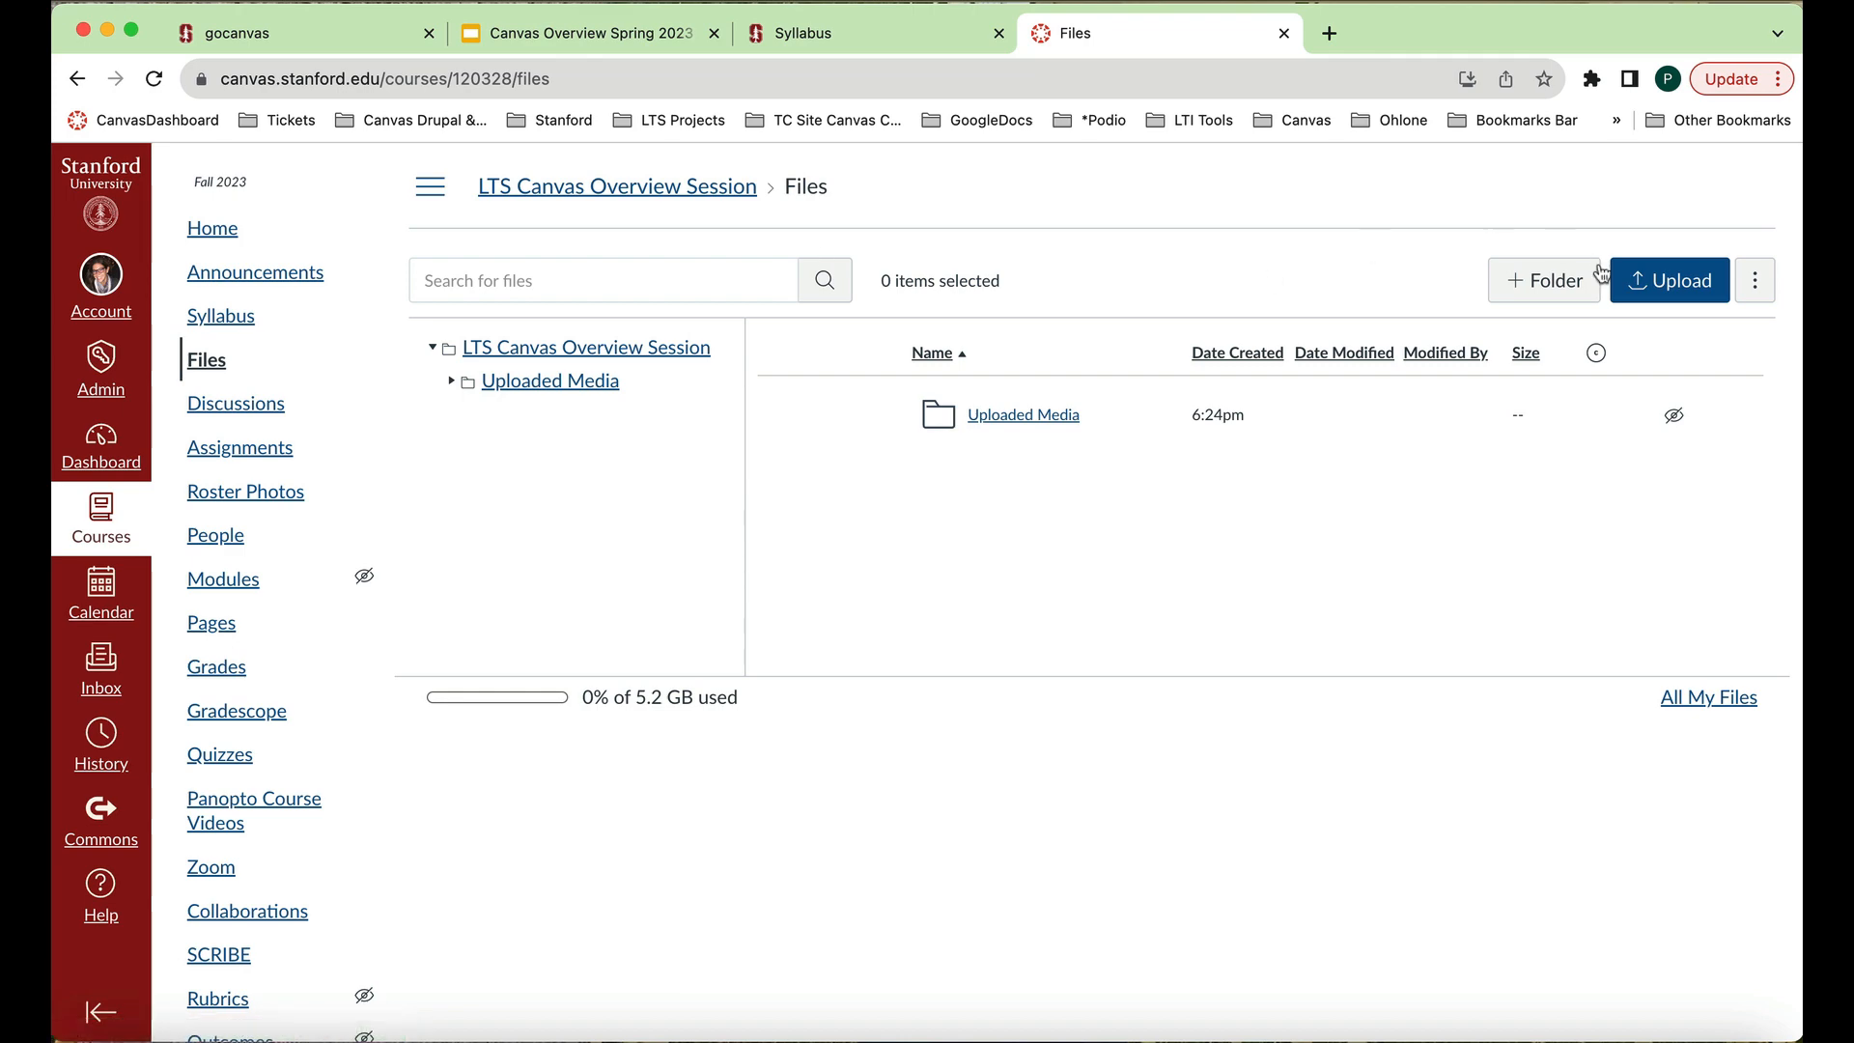
{"action": "left_click", "coordinate": [1667, 299]}
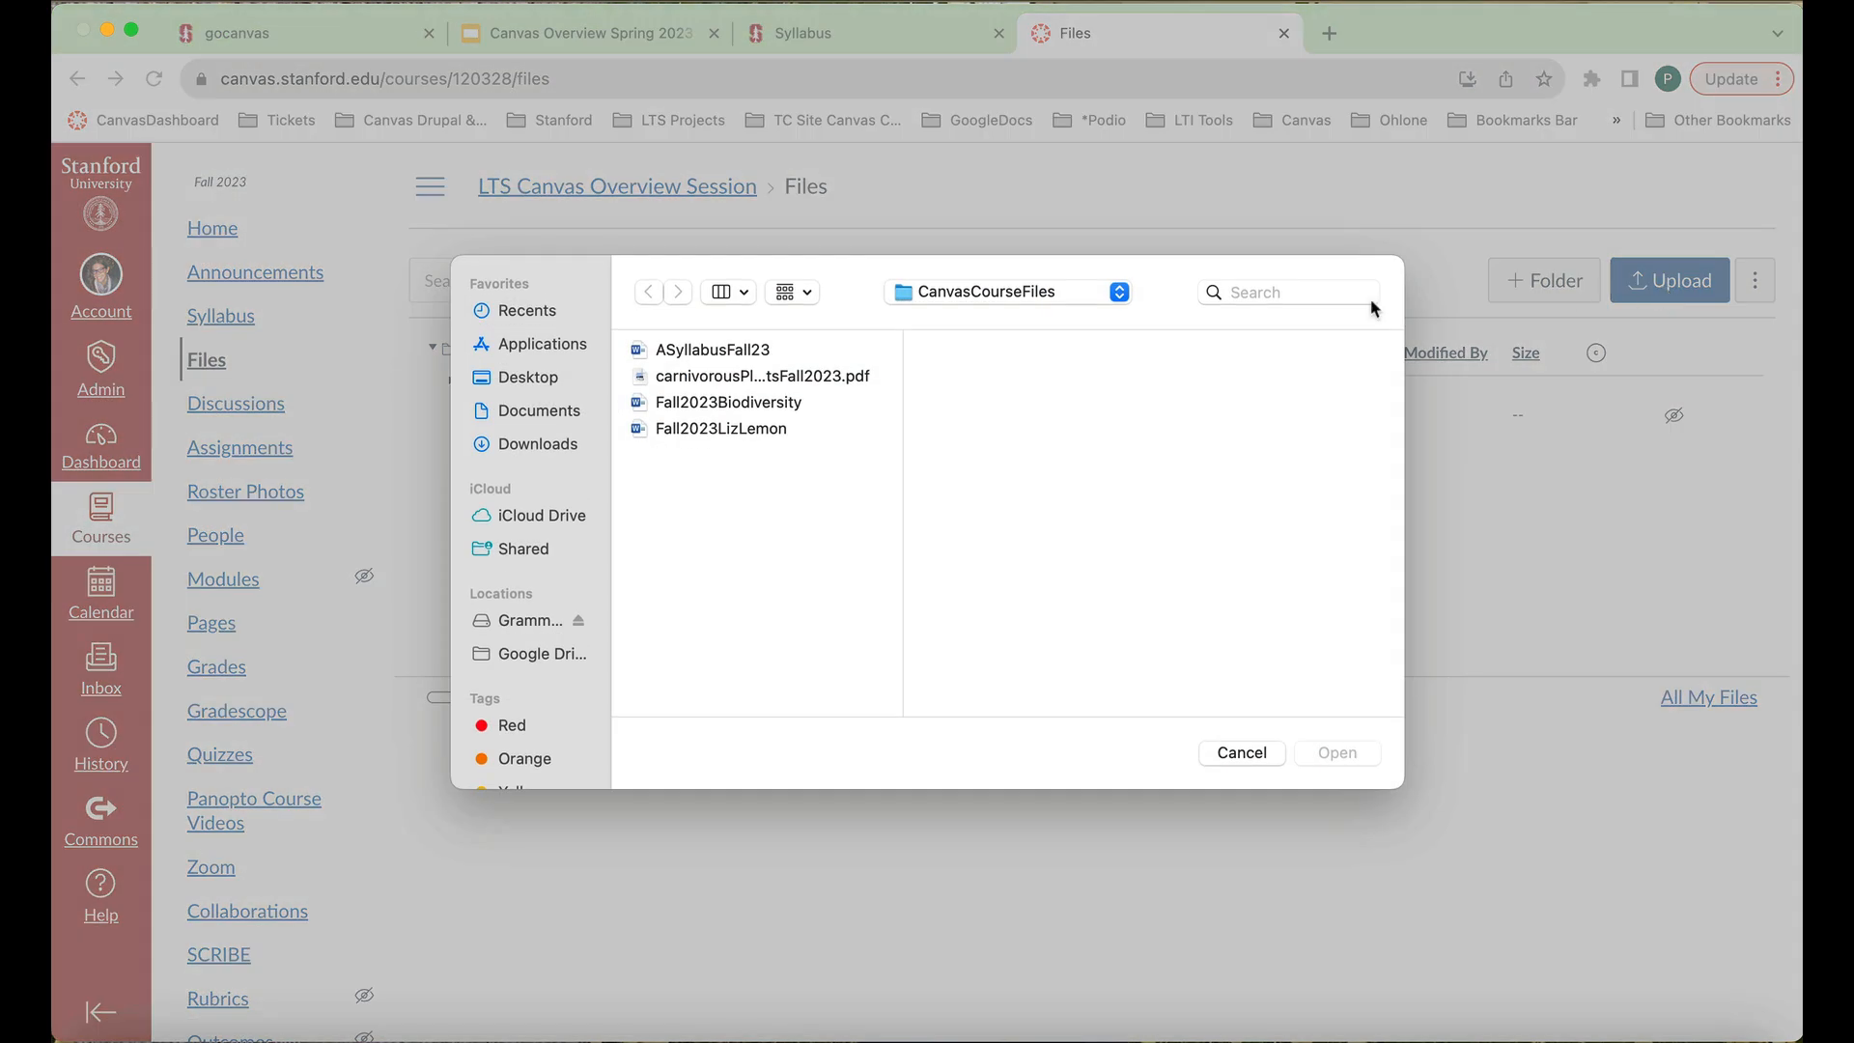
{"action": "left_click", "coordinate": [784, 432]}
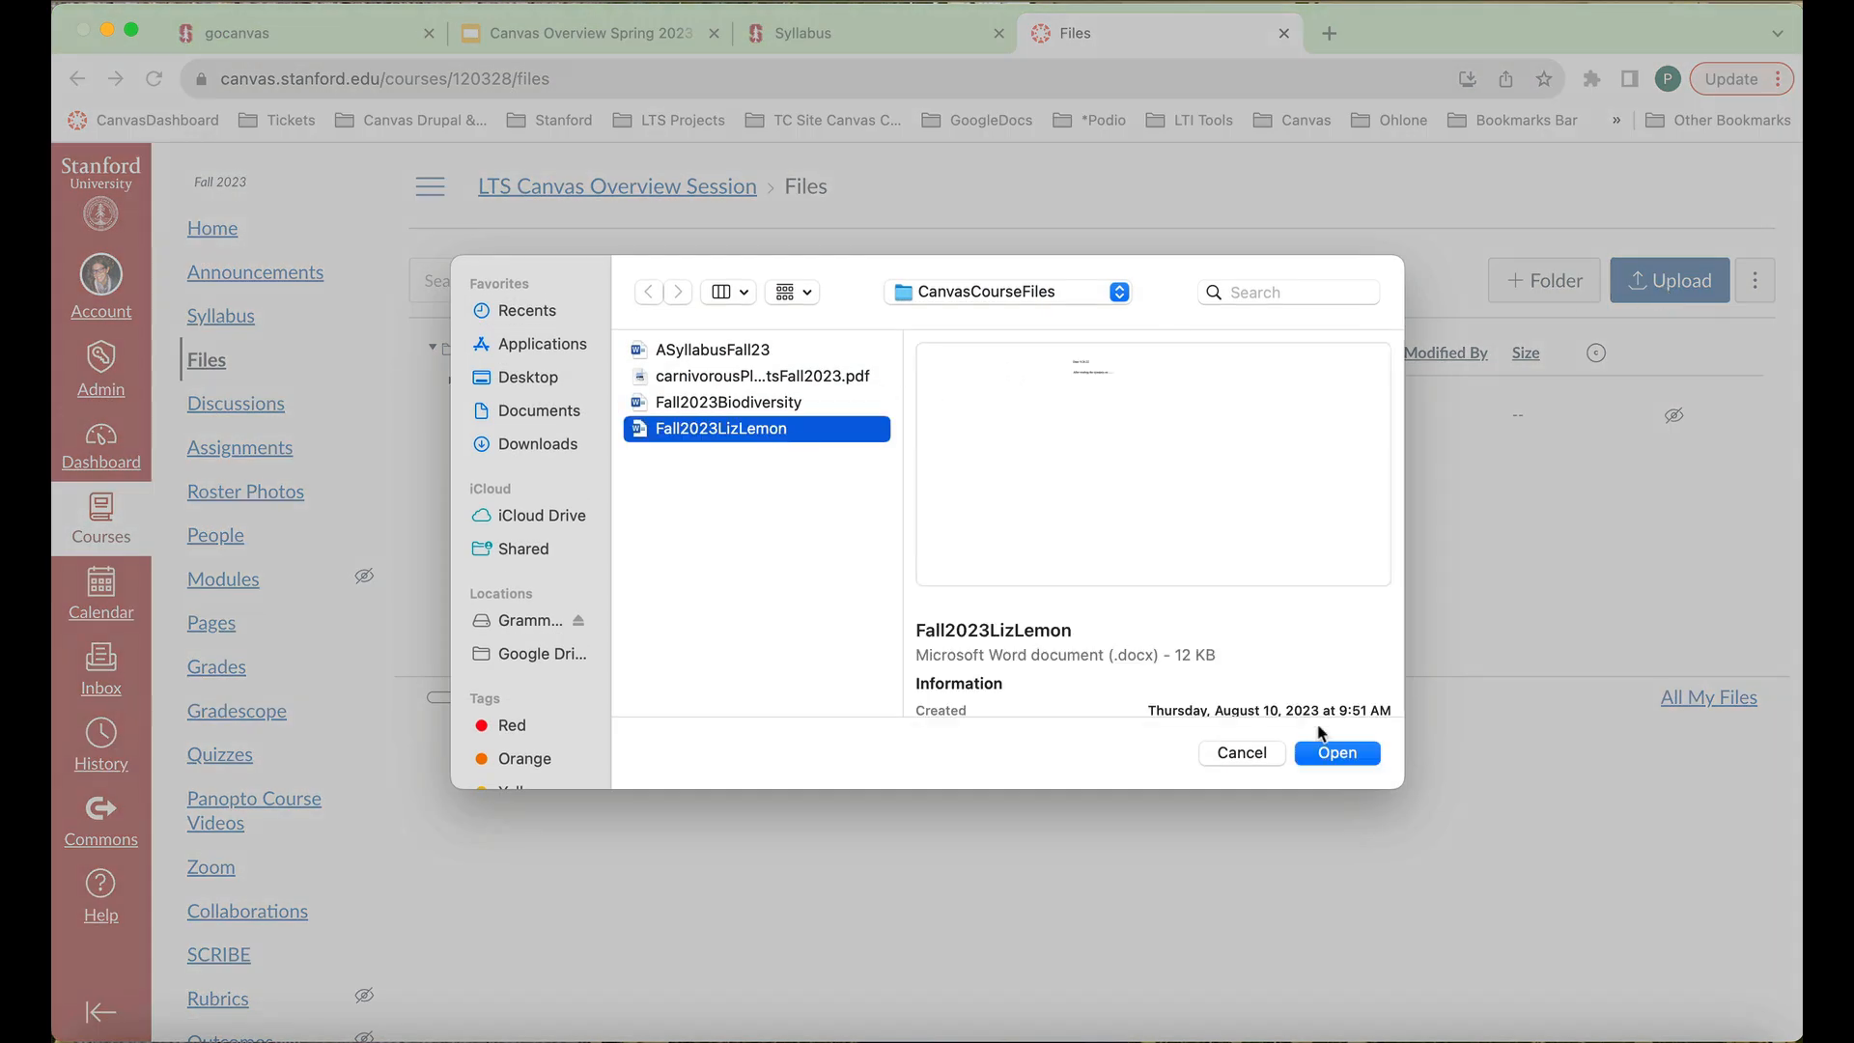
{"action": "left_click", "coordinate": [1338, 754]}
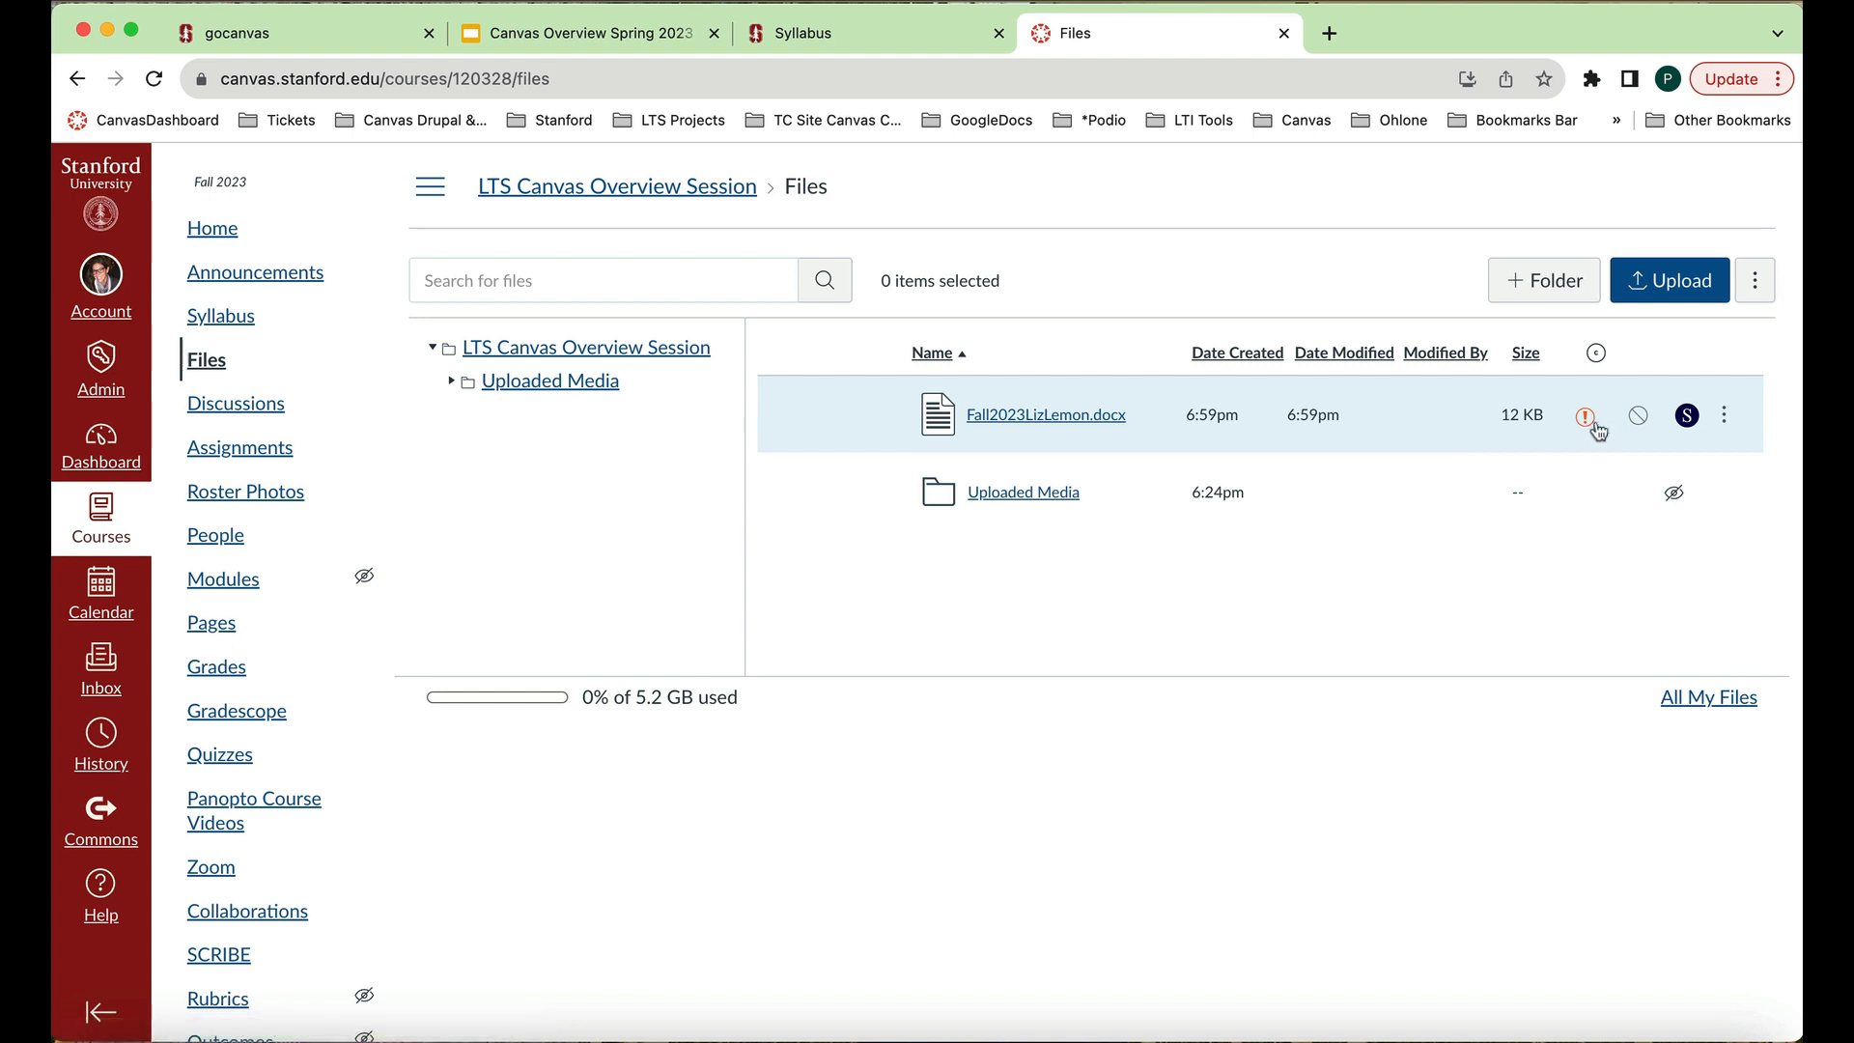
Set the uploaded Word document's usage right to "I hold the copyright" and its availability to Publish, and save.
{"action": "mouse_move", "coordinate": [1586, 425]}
{"action": "left_click", "coordinate": [1585, 423]}
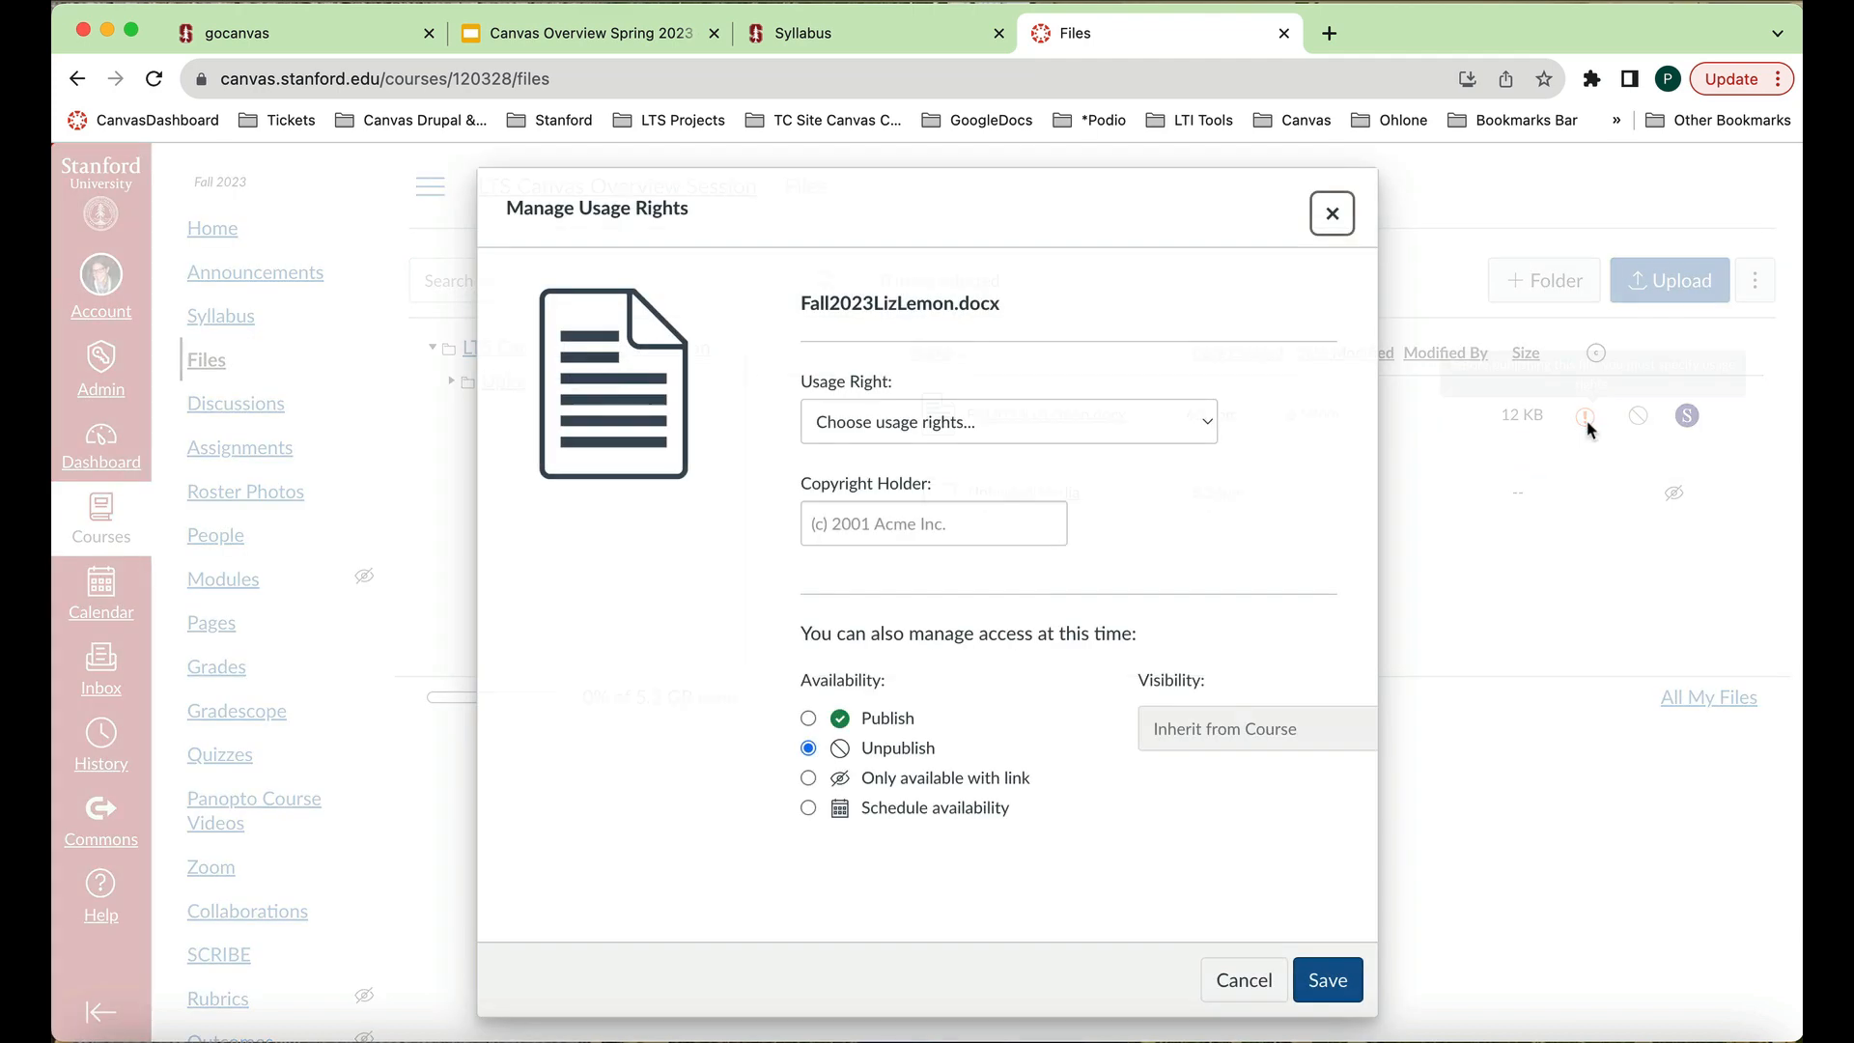
{"action": "left_click", "coordinate": [1204, 435]}
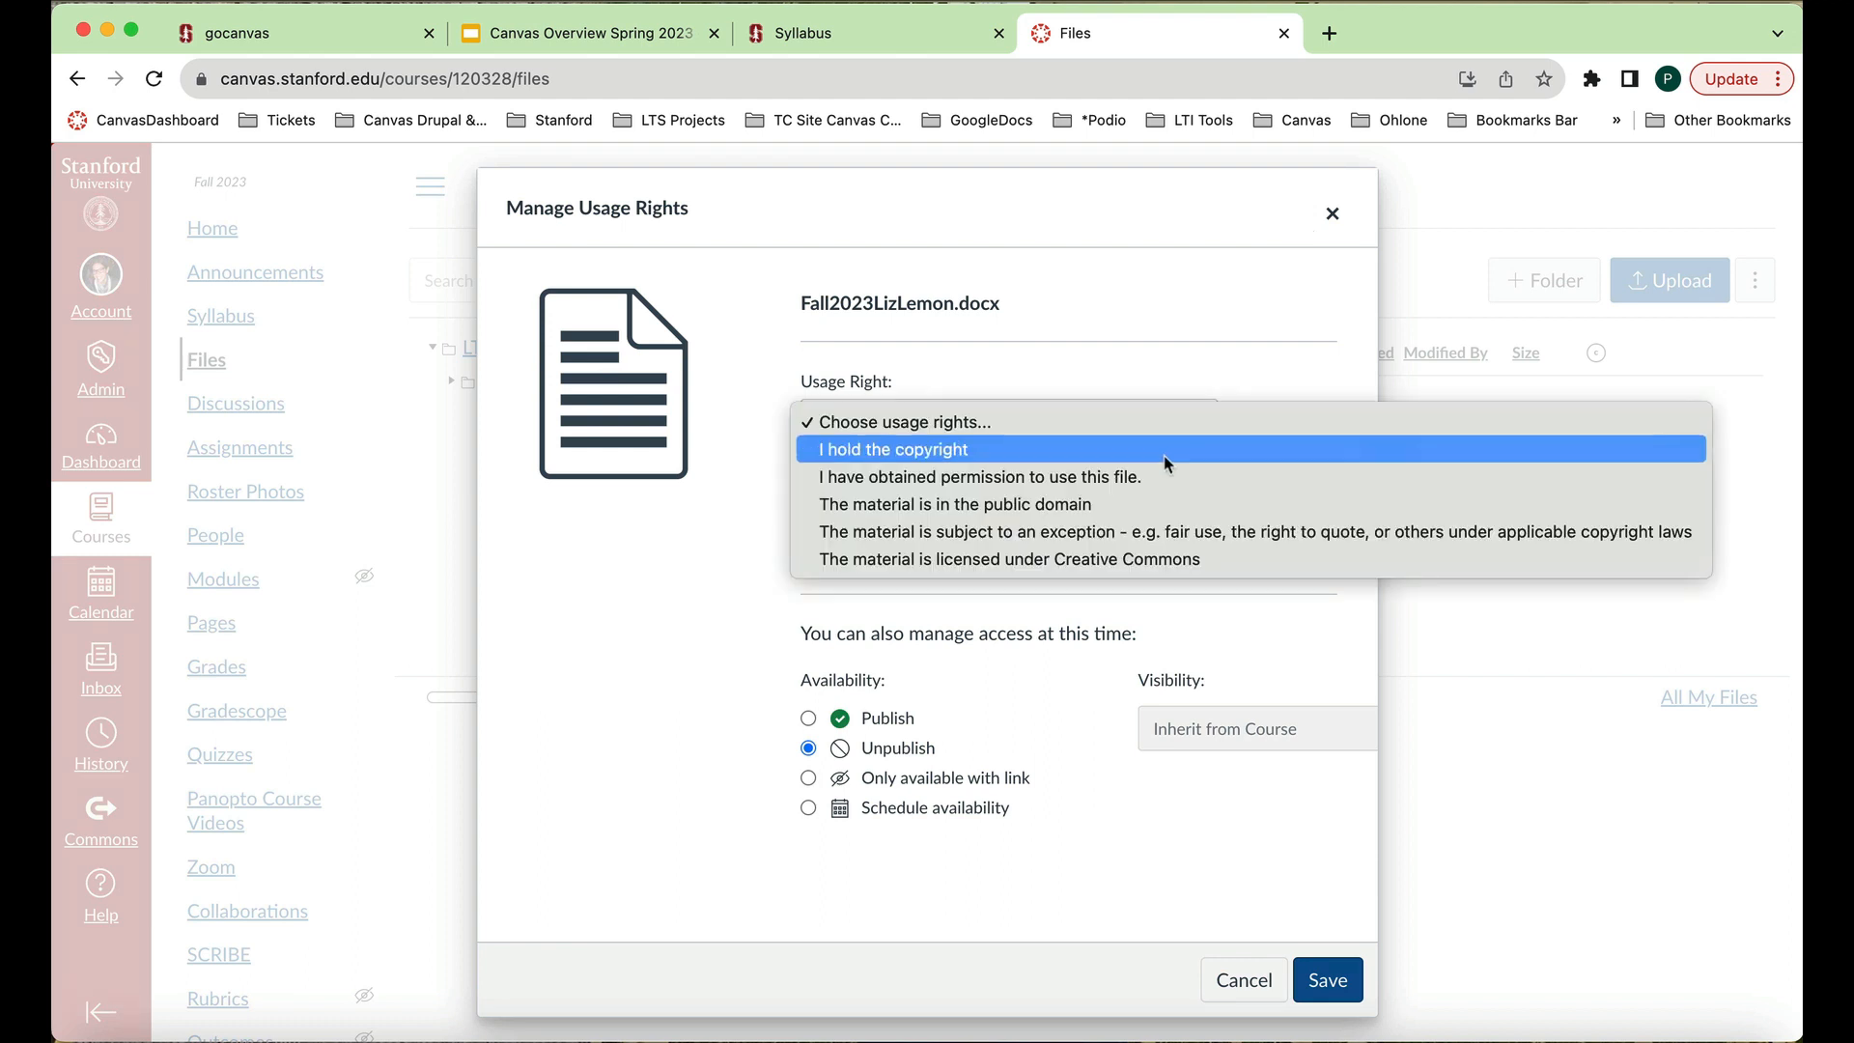
{"action": "left_click", "coordinate": [1165, 456]}
{"action": "left_click", "coordinate": [809, 719]}
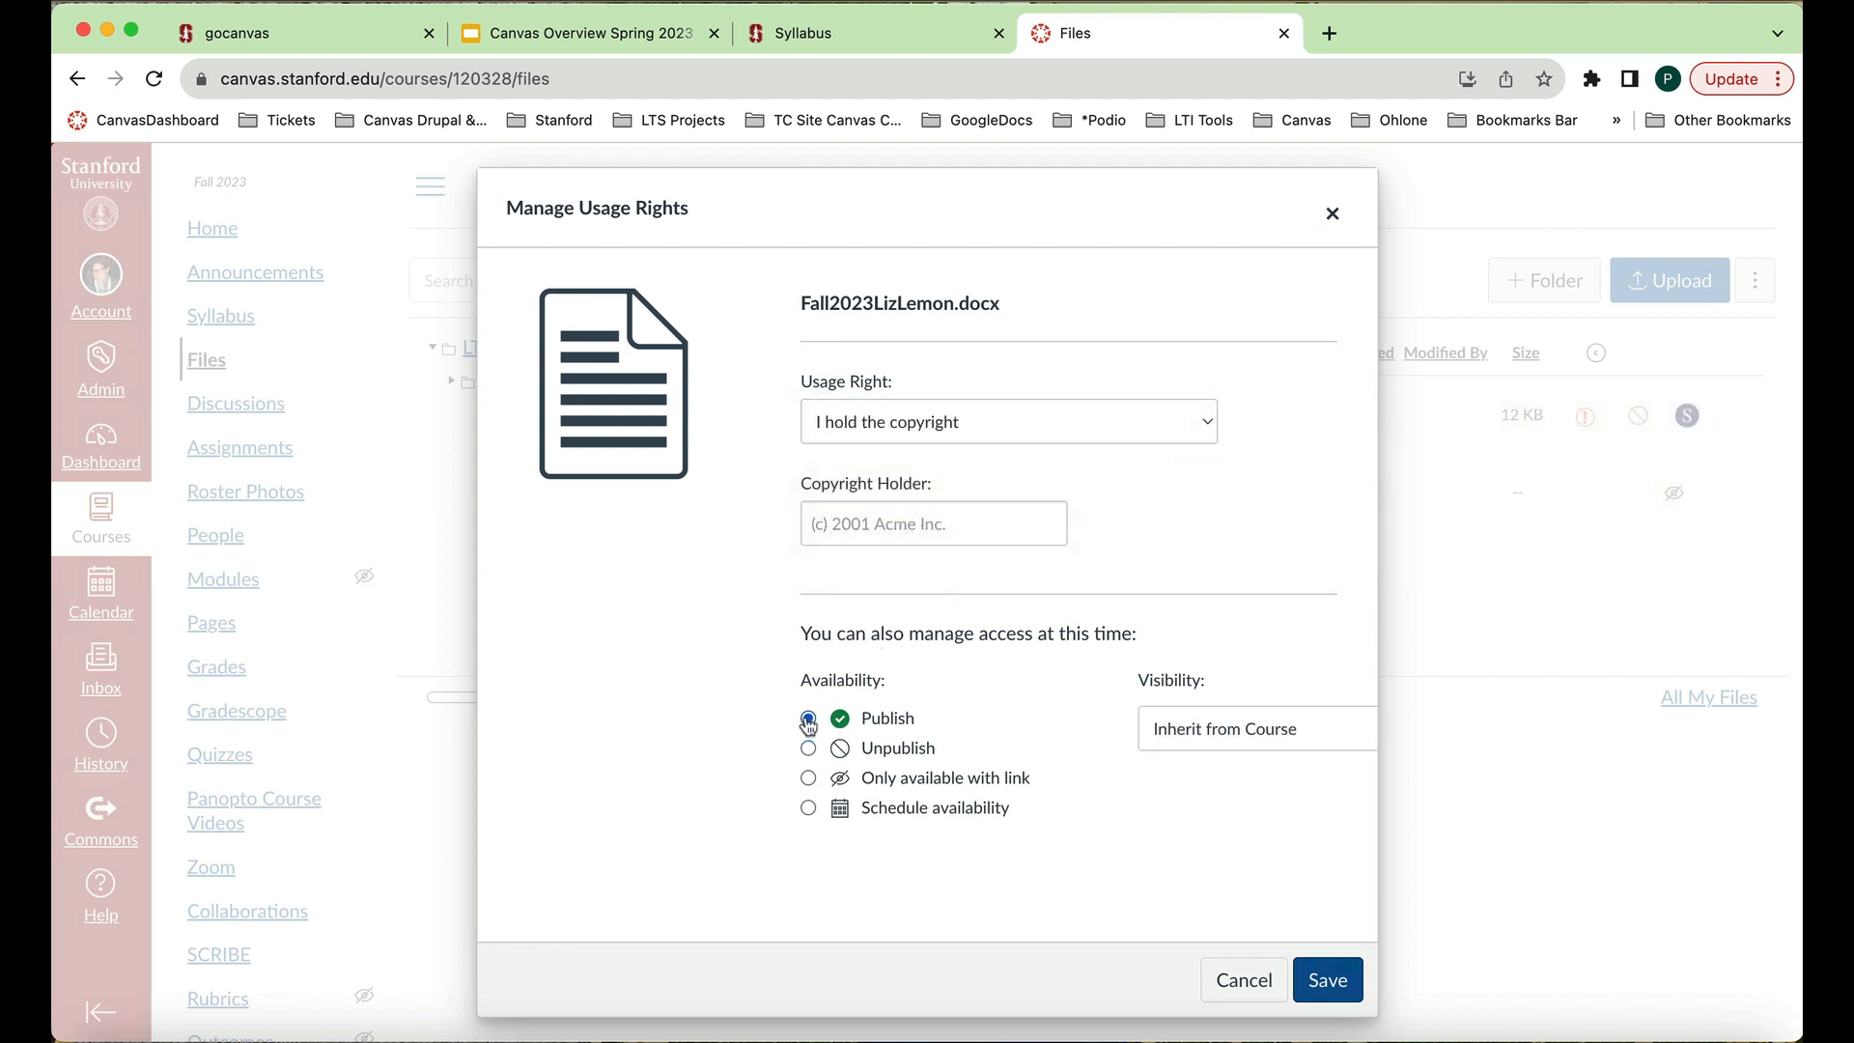
{"action": "left_click", "coordinate": [1329, 979]}
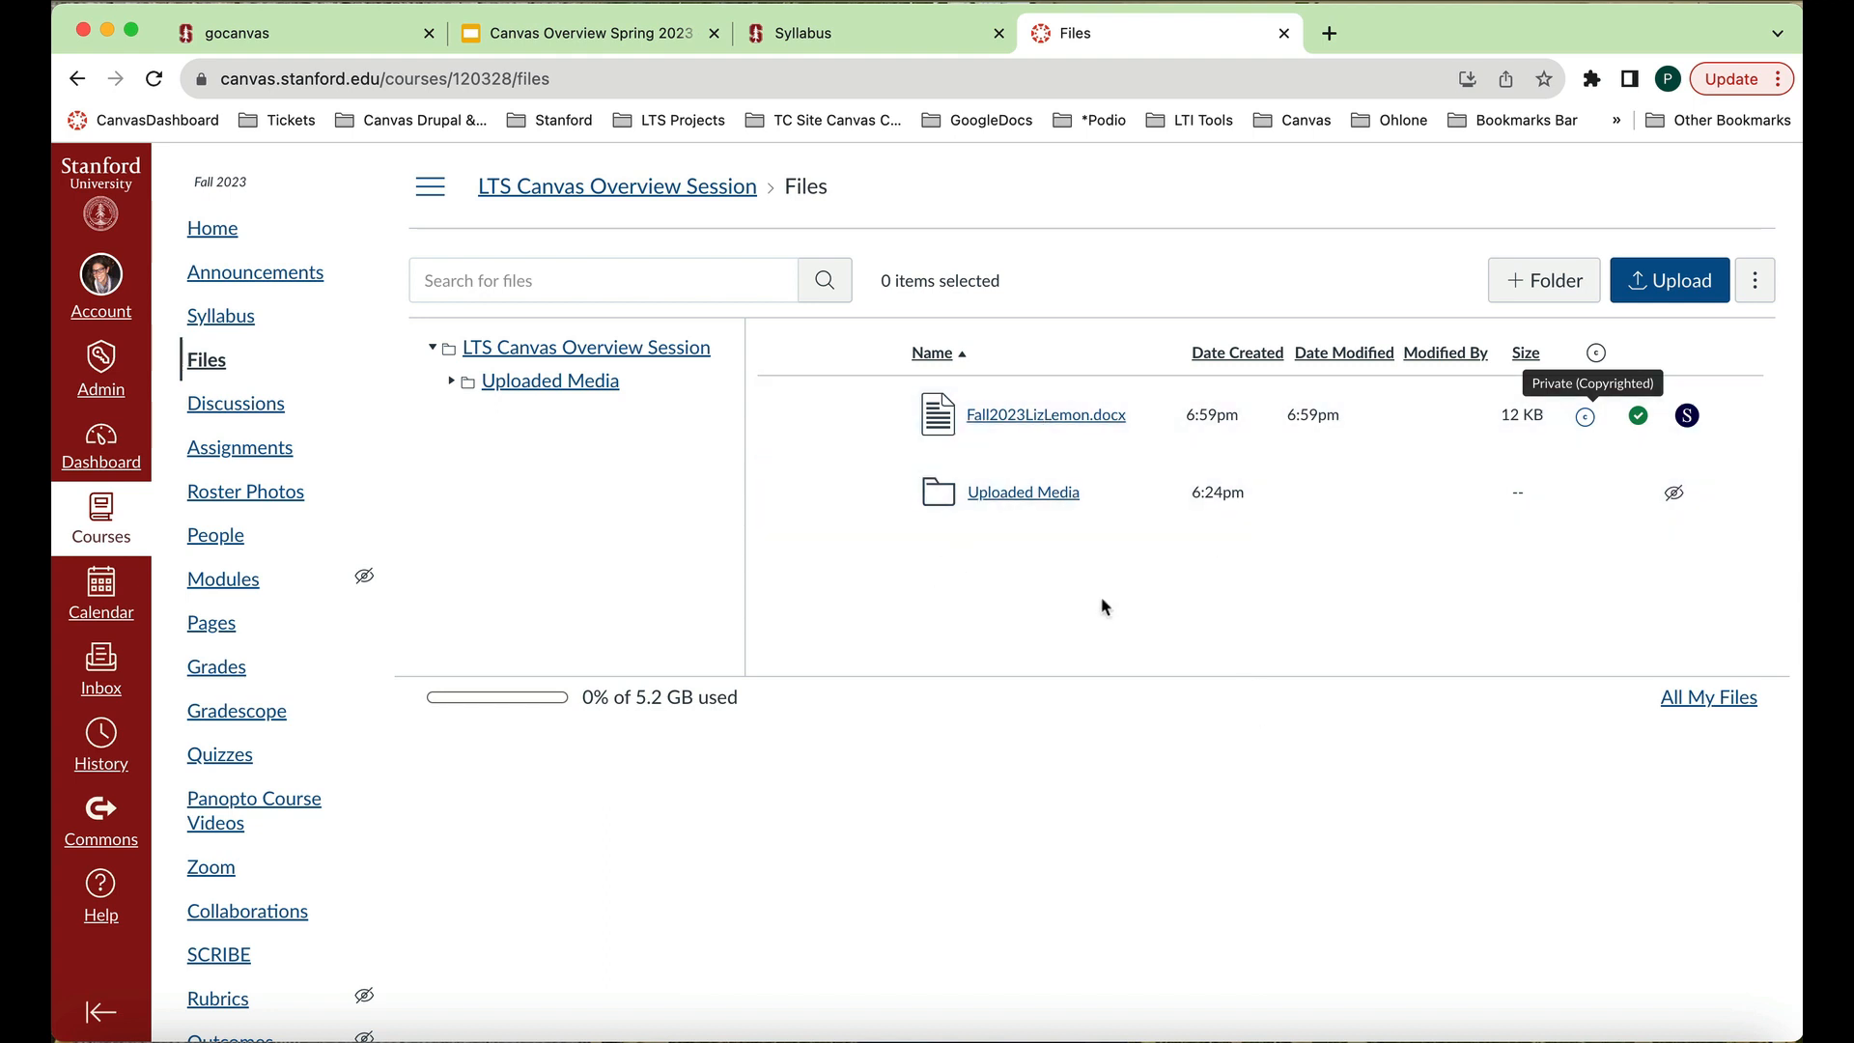
Create two folders in the course files named "Week 1: Unit 1" and "Week 2: Unit 2".
{"action": "left_click", "coordinate": [1544, 286]}
{"action": "type", "text": "We"}
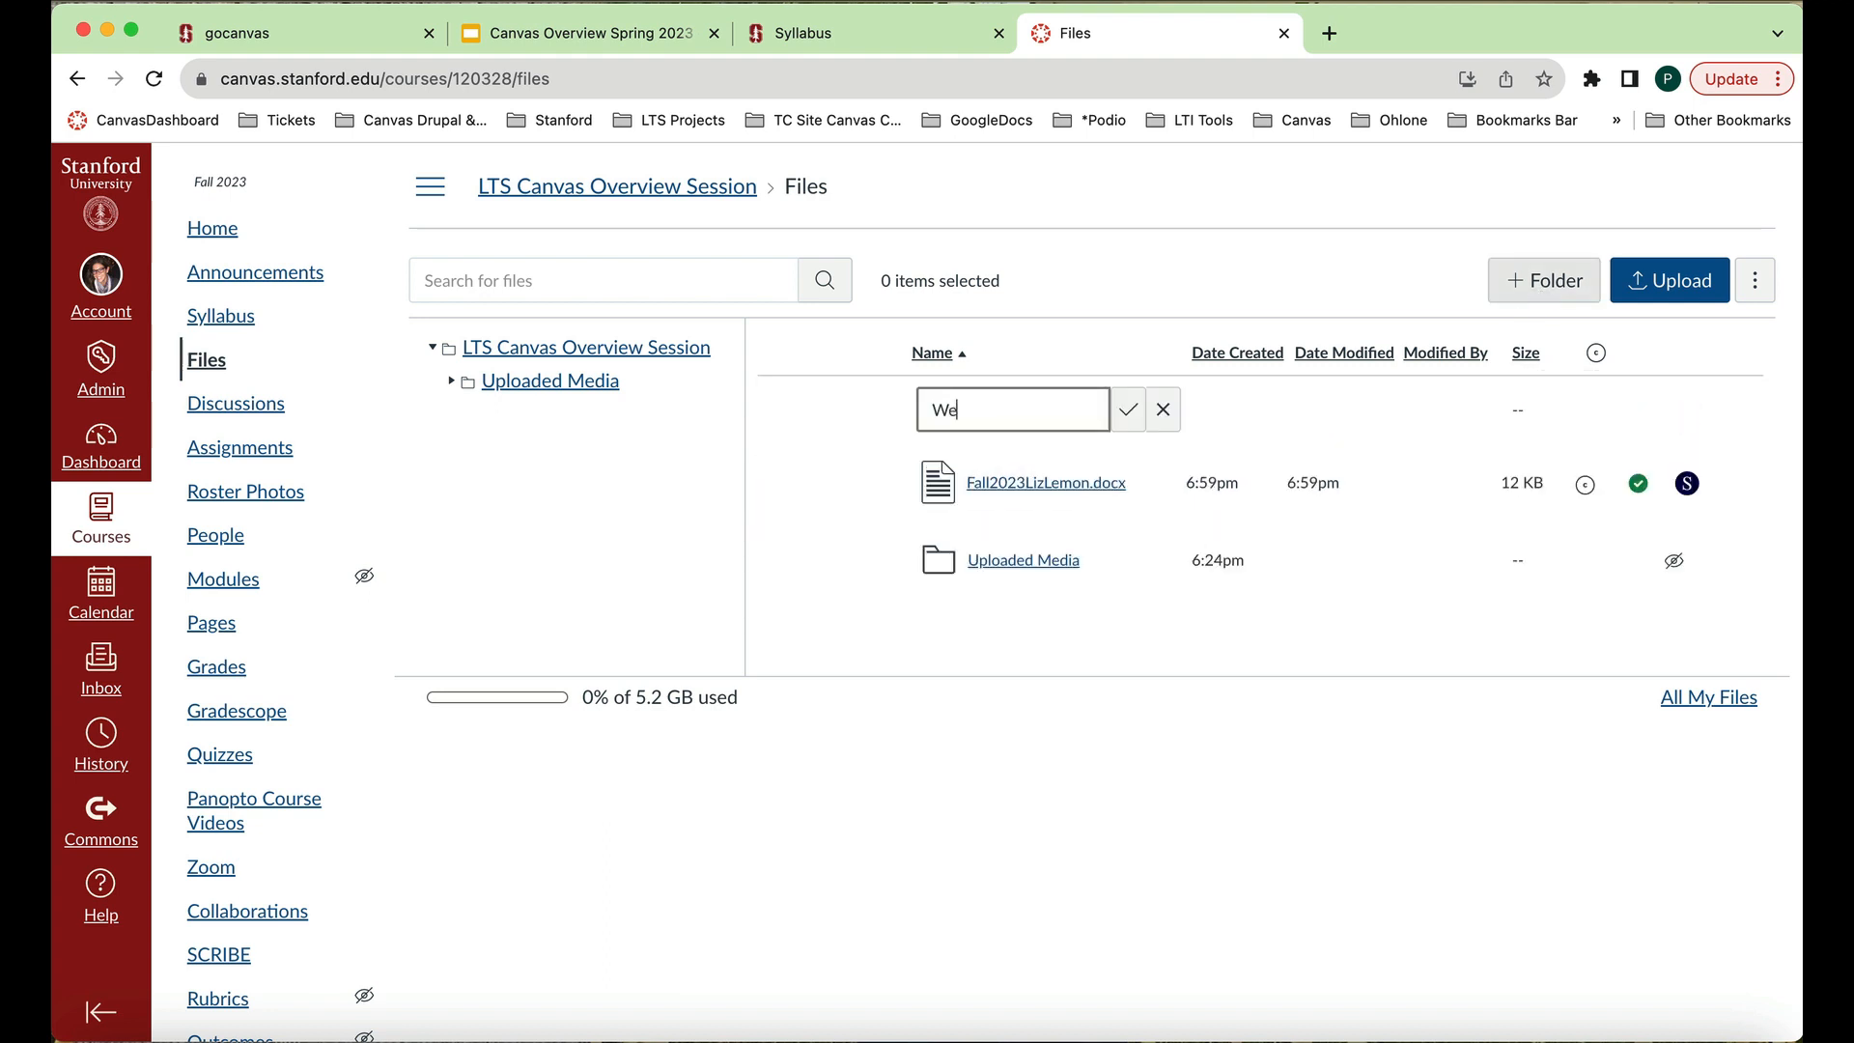
{"action": "type", "text": "ek 1: Unit 1"}
{"action": "left_click", "coordinate": [1128, 409]}
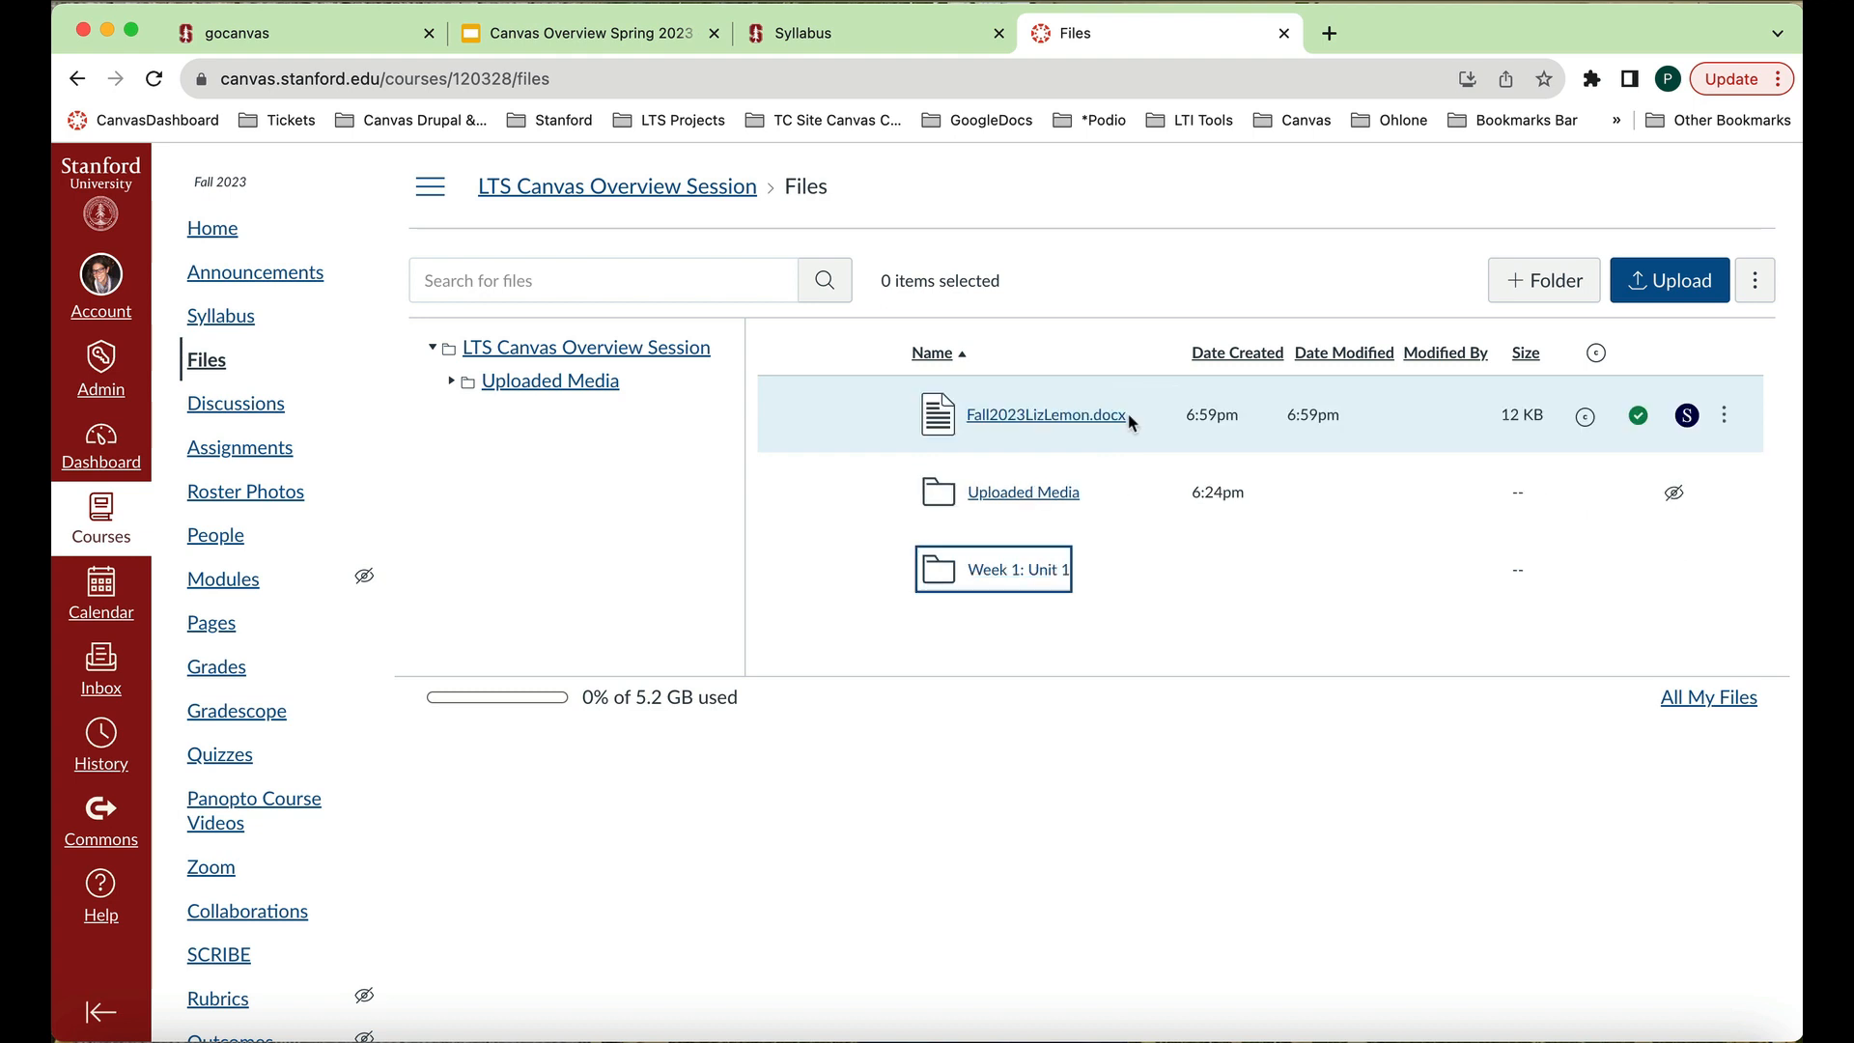
{"action": "left_click", "coordinate": [1541, 281]}
{"action": "type", "text": "Week"}
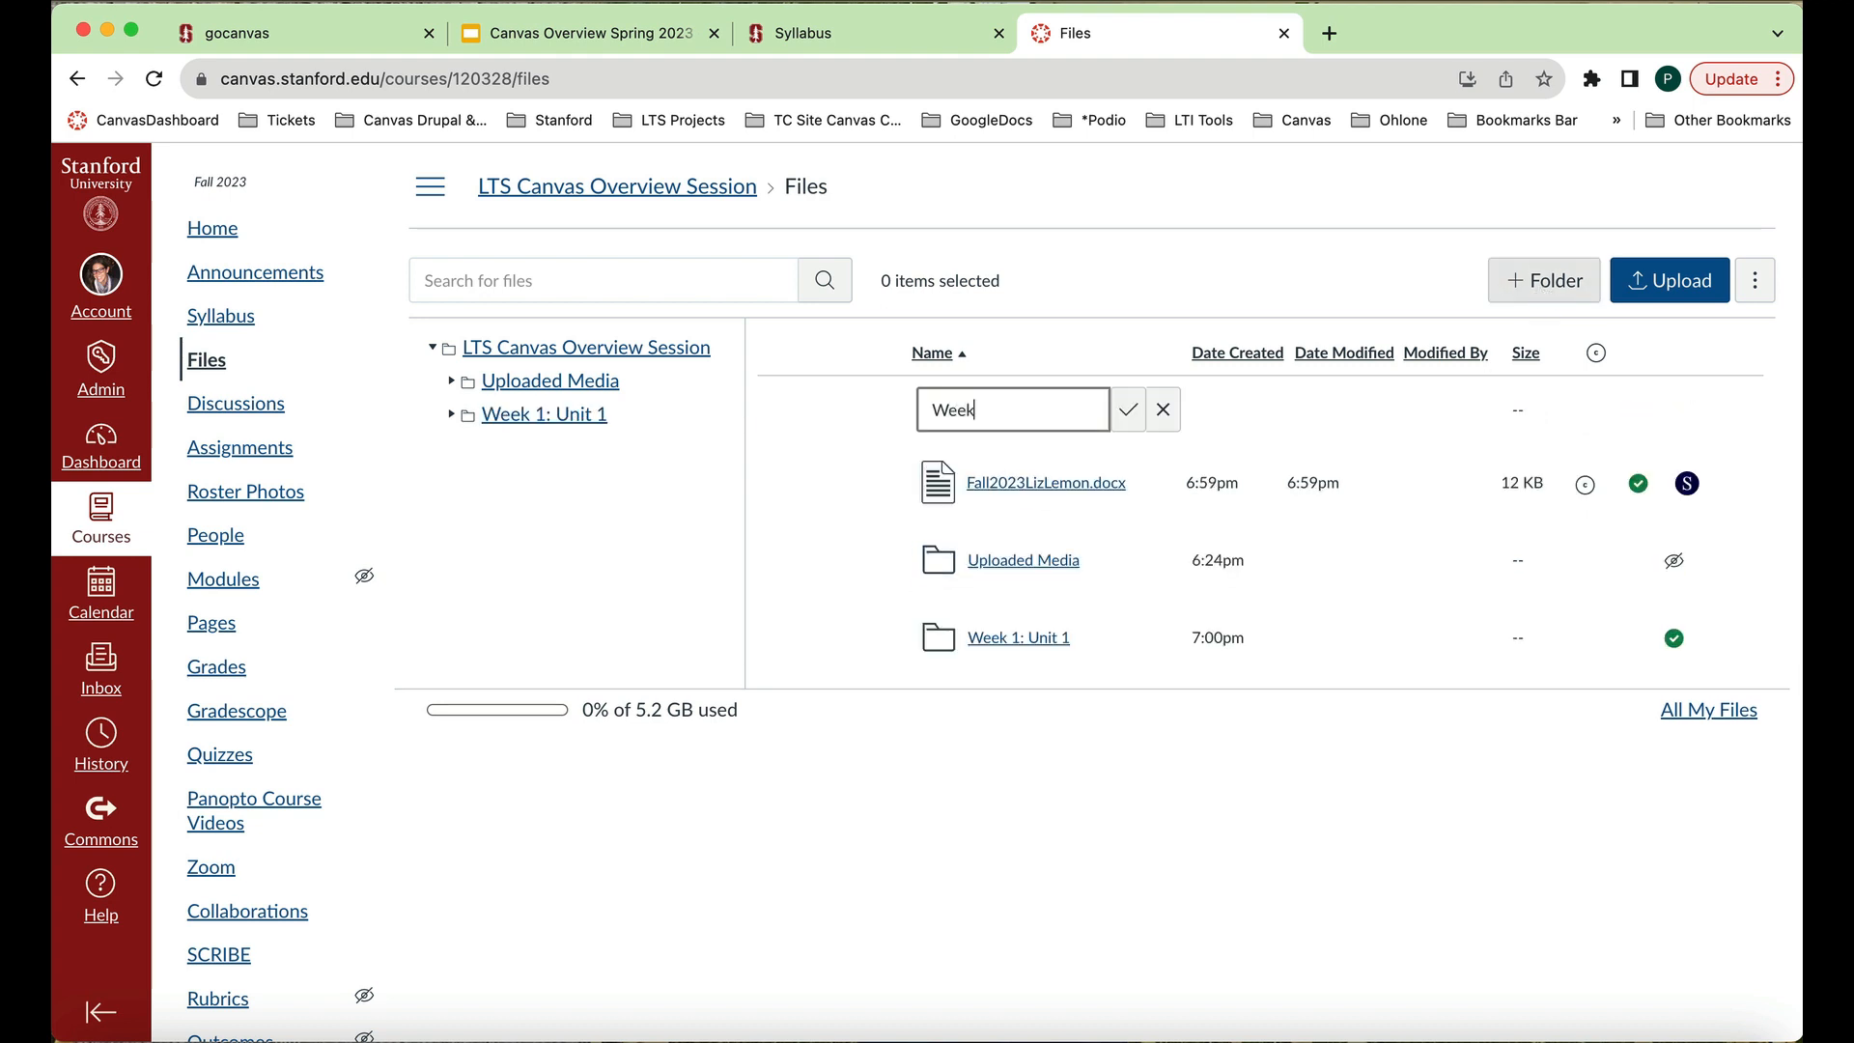
{"action": "type", "text": " 2: Unit 2"}
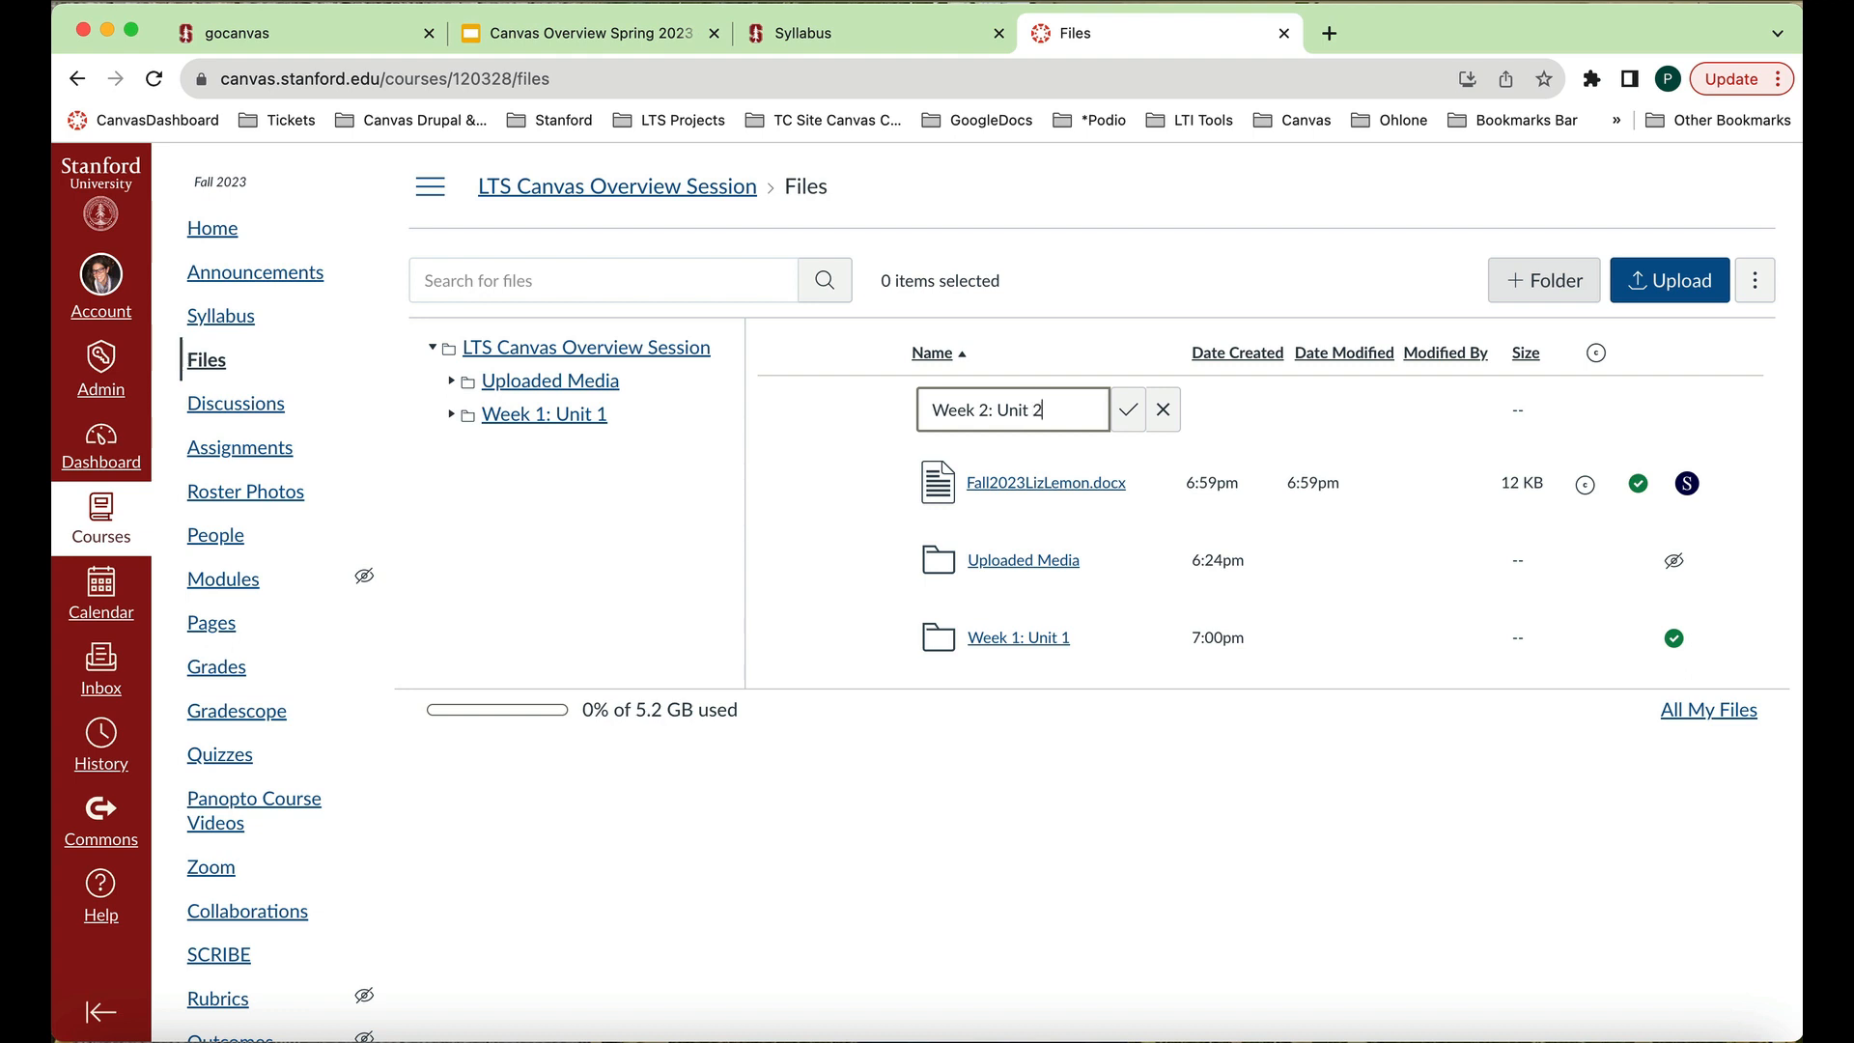
{"action": "left_click", "coordinate": [1128, 413]}
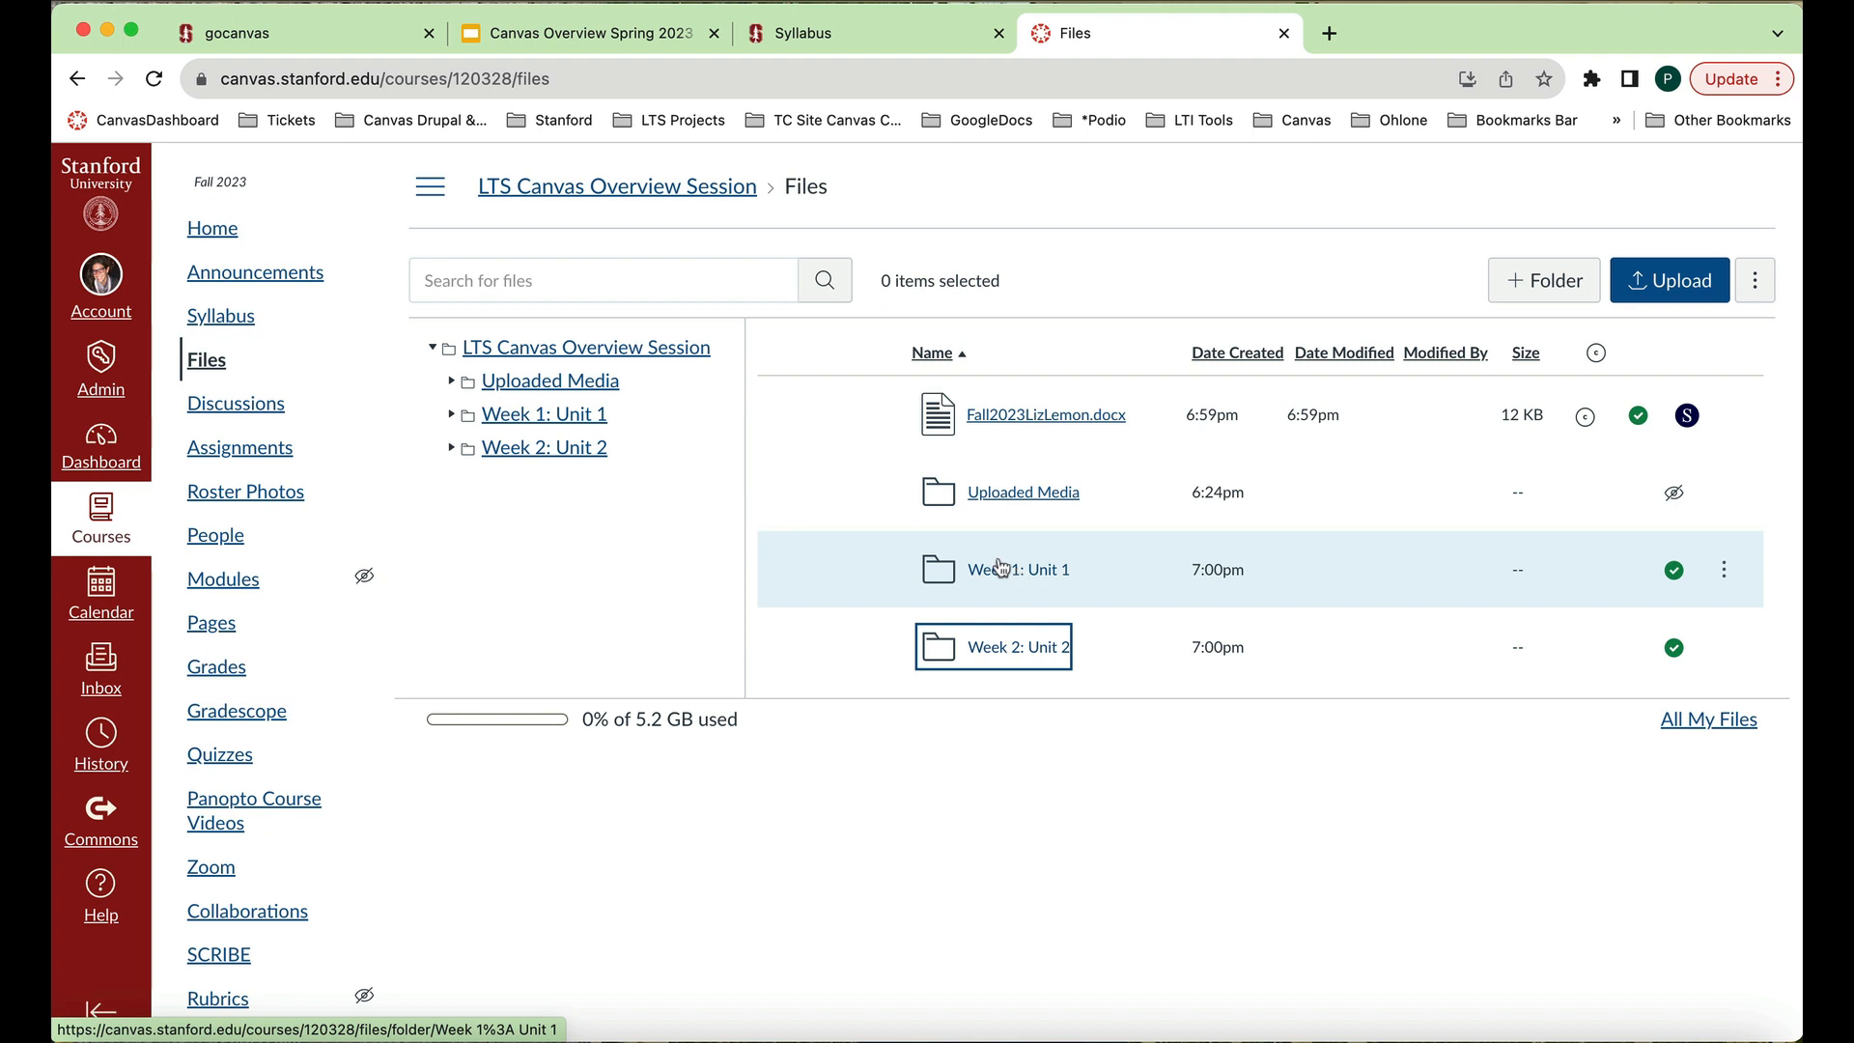
Upload carnivorousPlantsFall2023.pdf from the CanvasCourseFiles folder to the course files.
{"action": "key", "text": "super+a"}
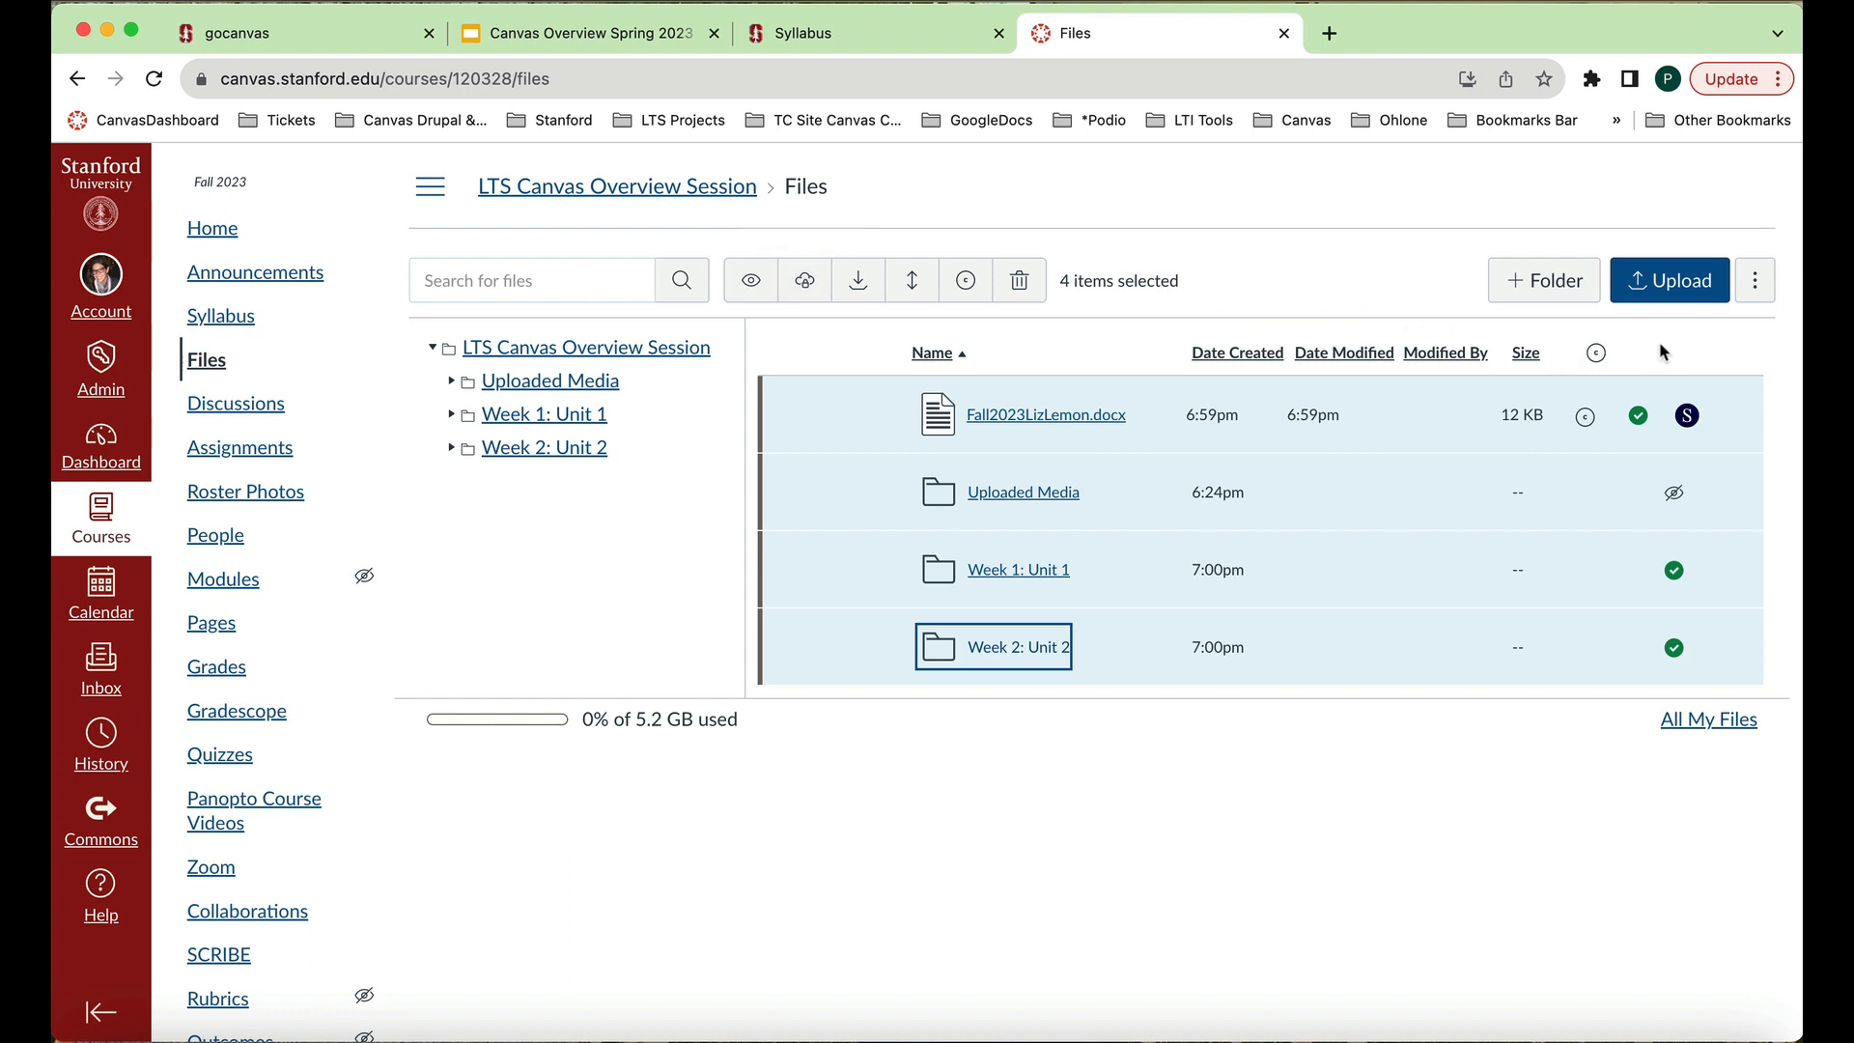
{"action": "left_click", "coordinate": [1093, 475]}
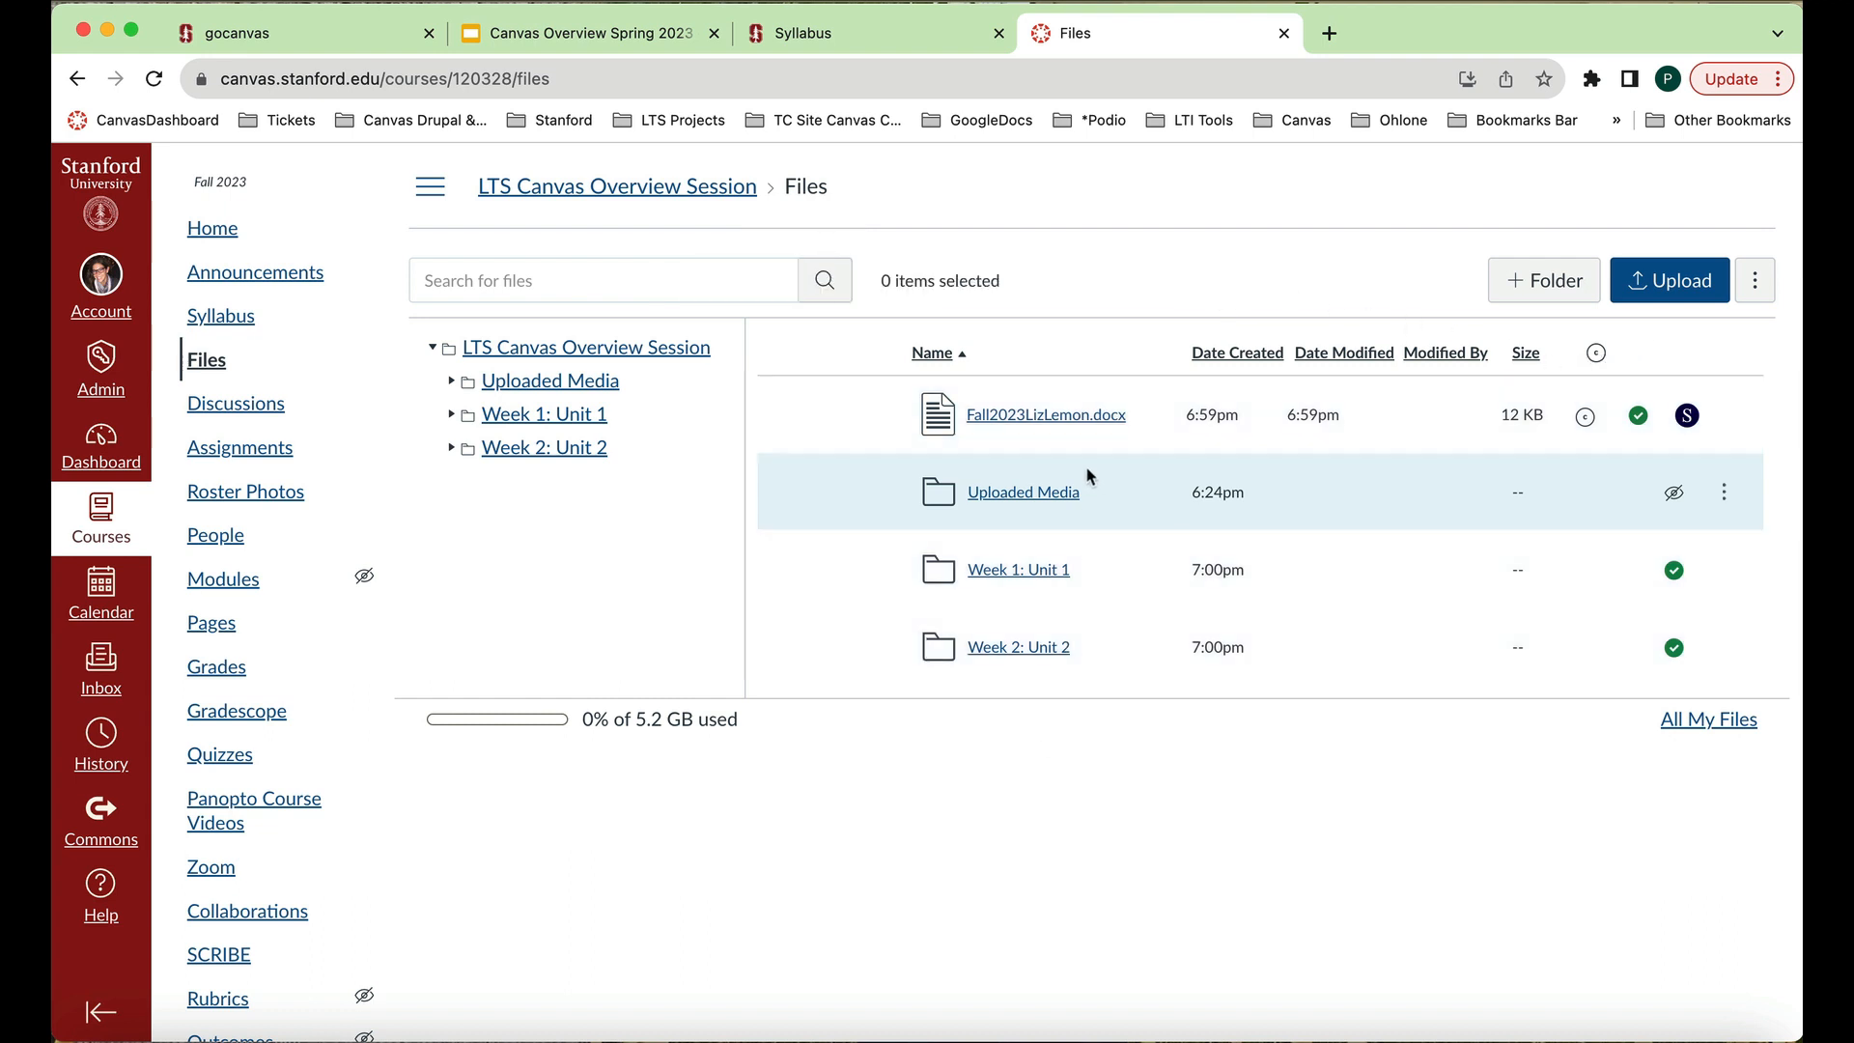
{"action": "left_click", "coordinate": [1685, 288]}
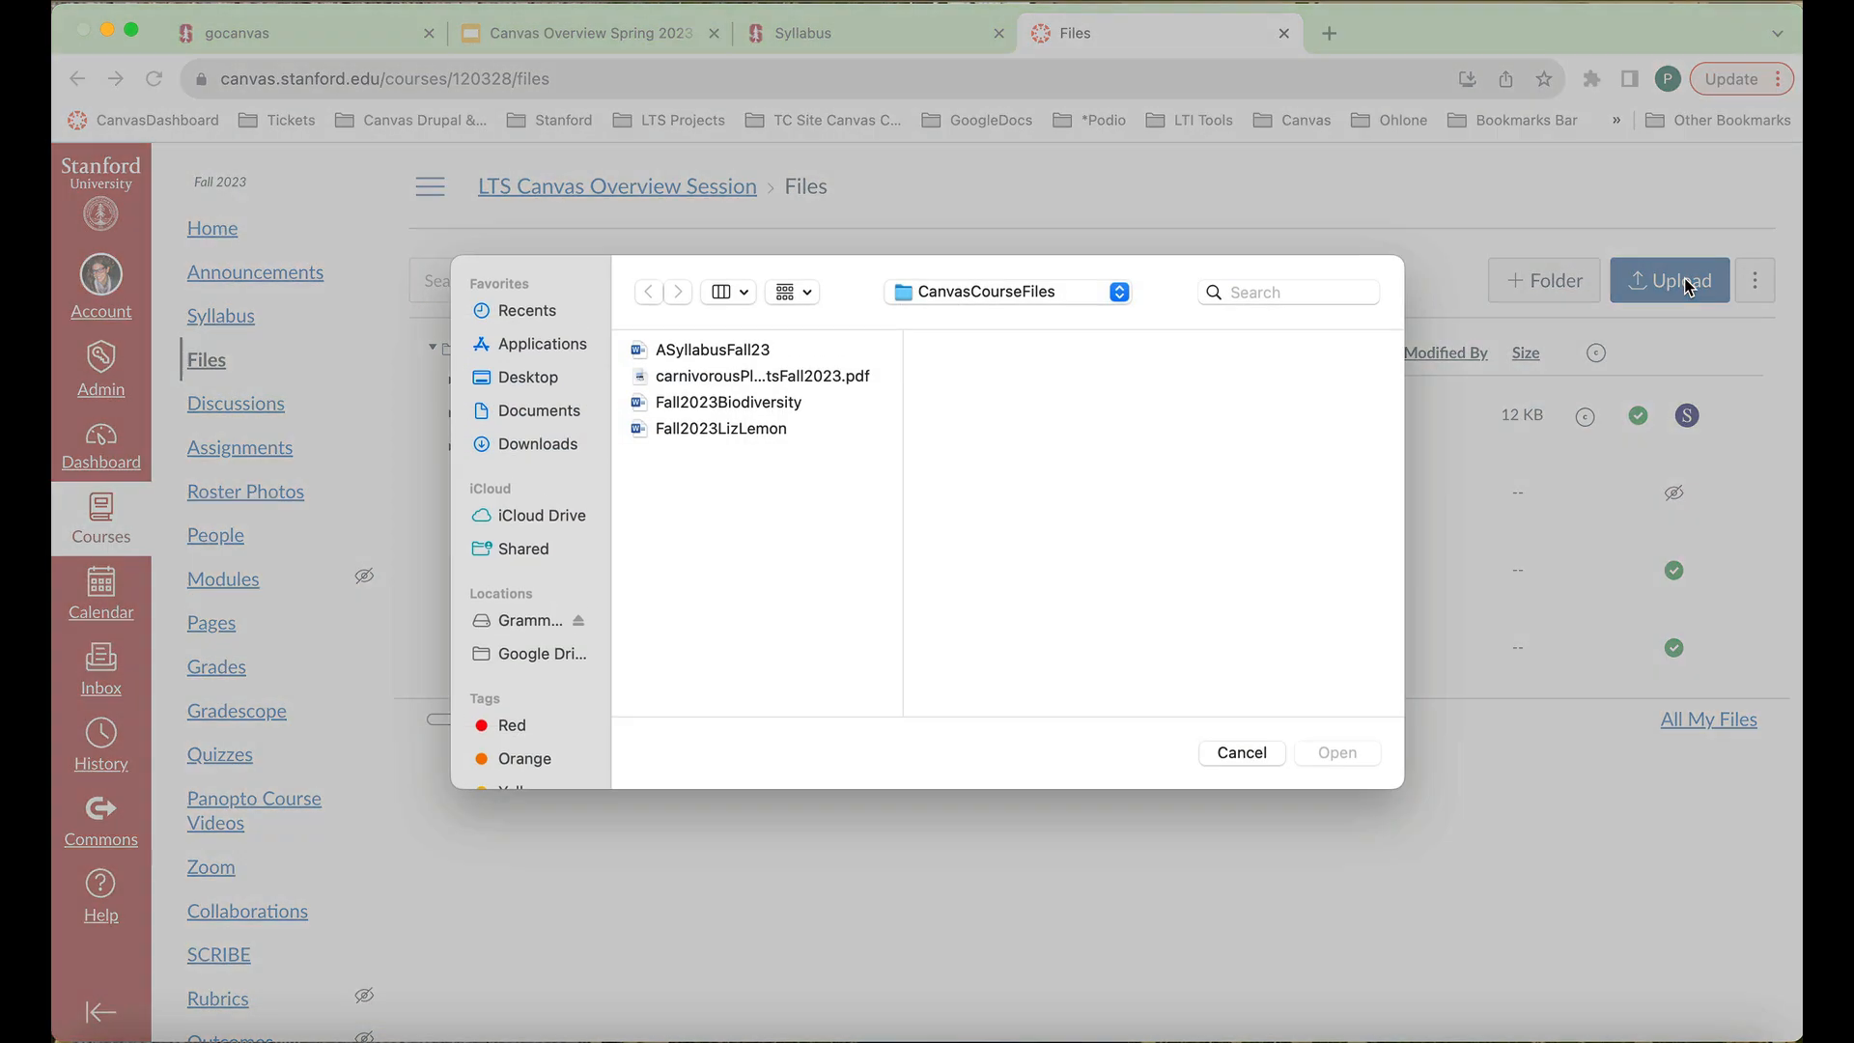
{"action": "left_click", "coordinate": [768, 377]}
{"action": "left_click", "coordinate": [1337, 752]}
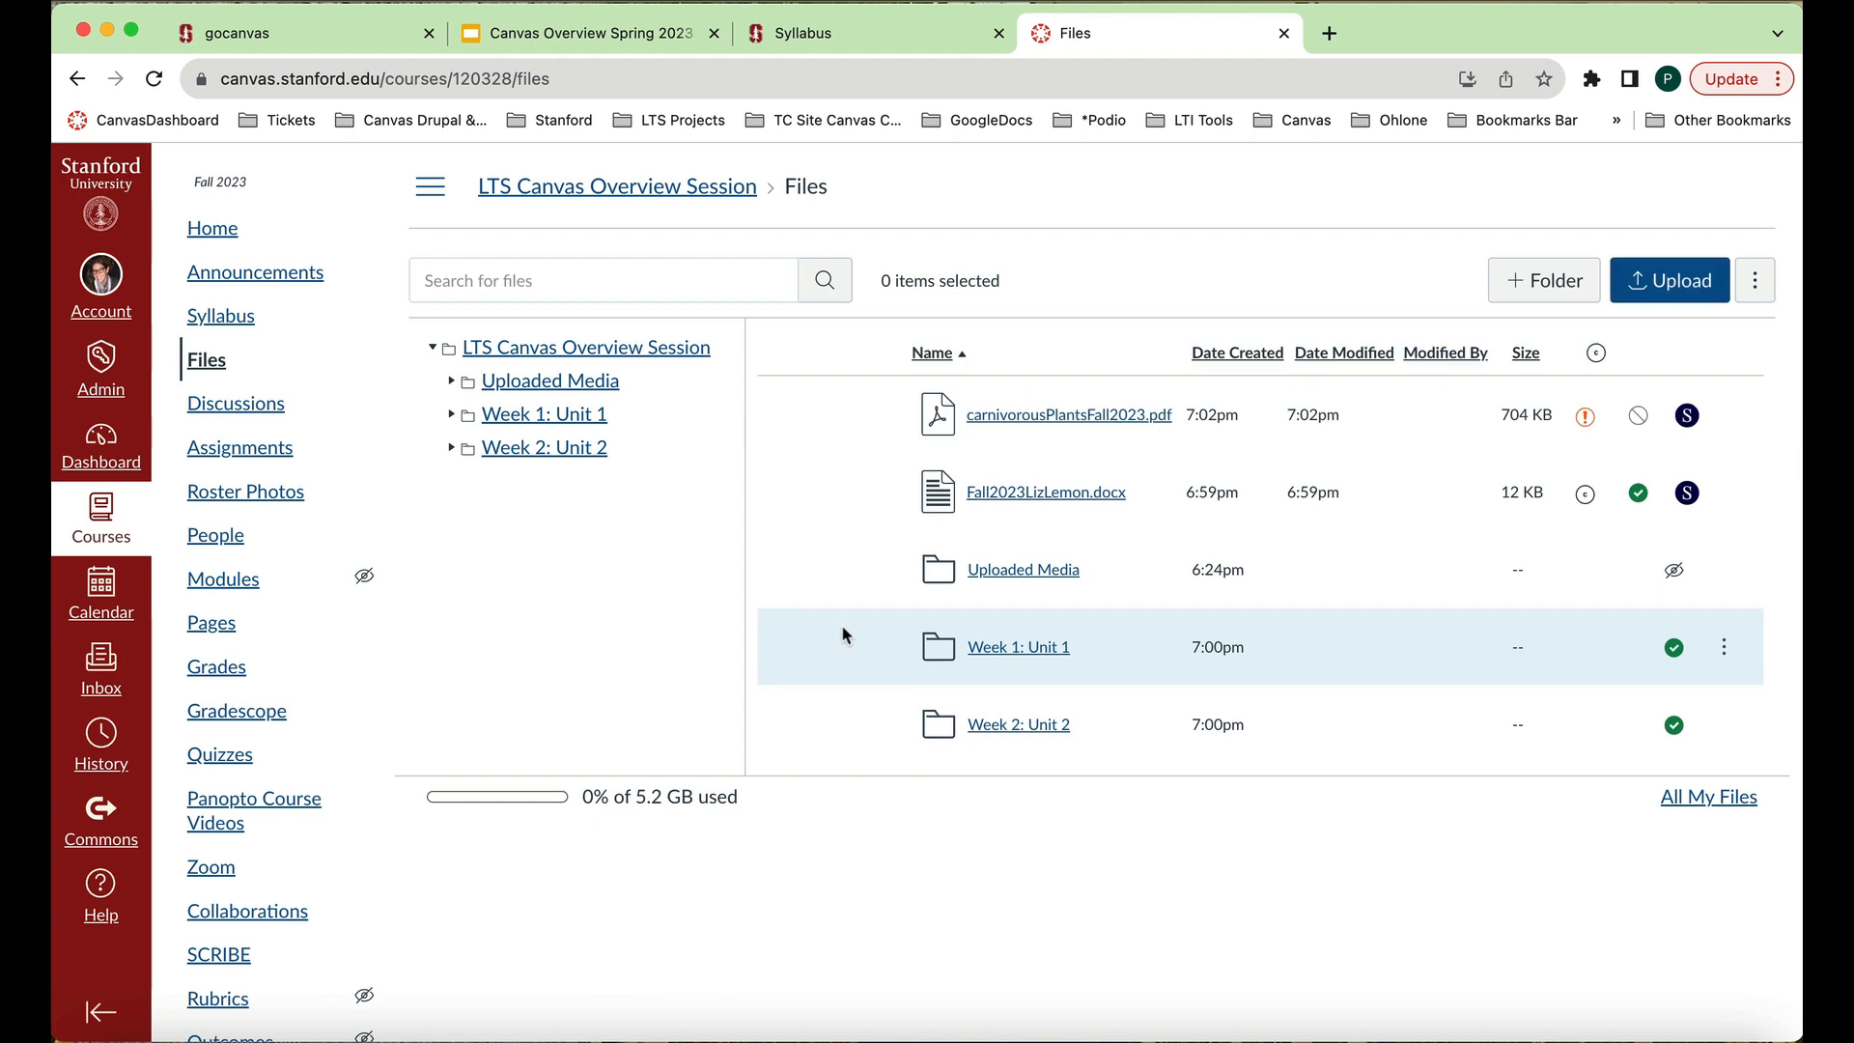
Set the usage right "I hold the copyright" and Publish availability for all items in the course files at once.
{"action": "key", "text": "super+a"}
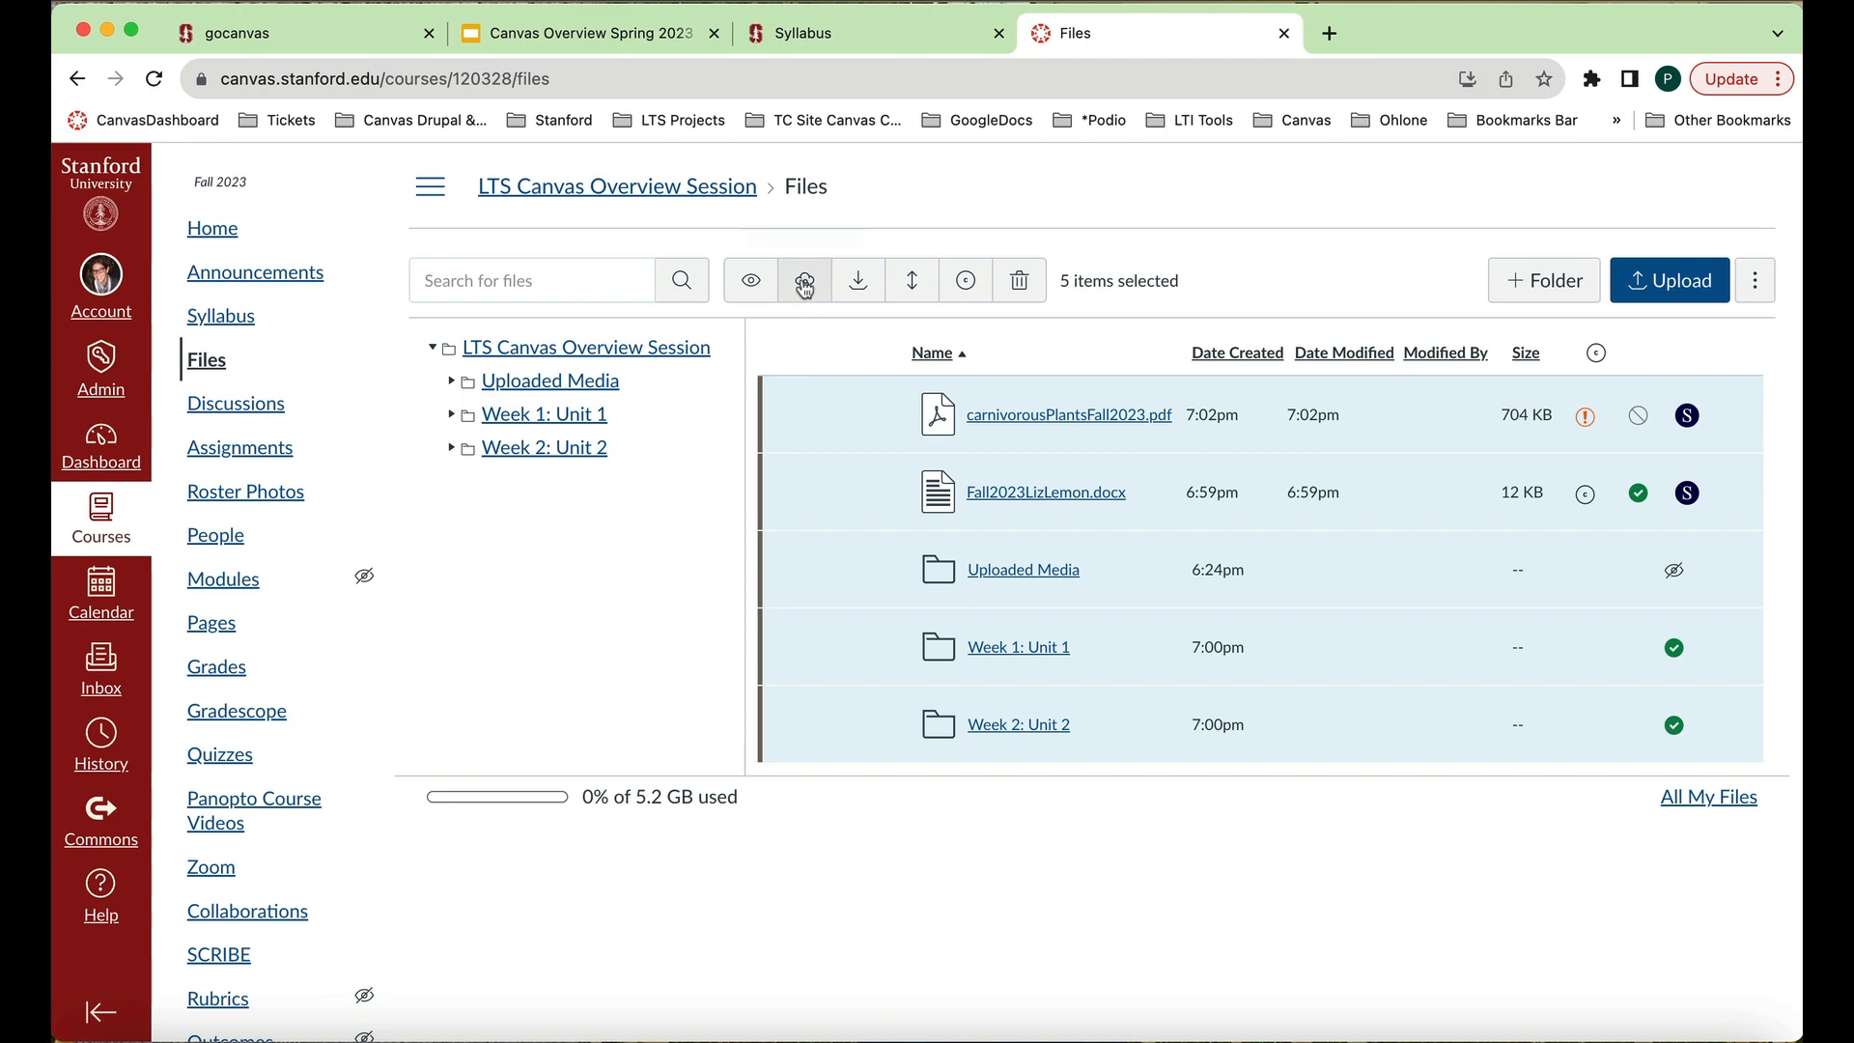
{"action": "left_click", "coordinate": [967, 283]}
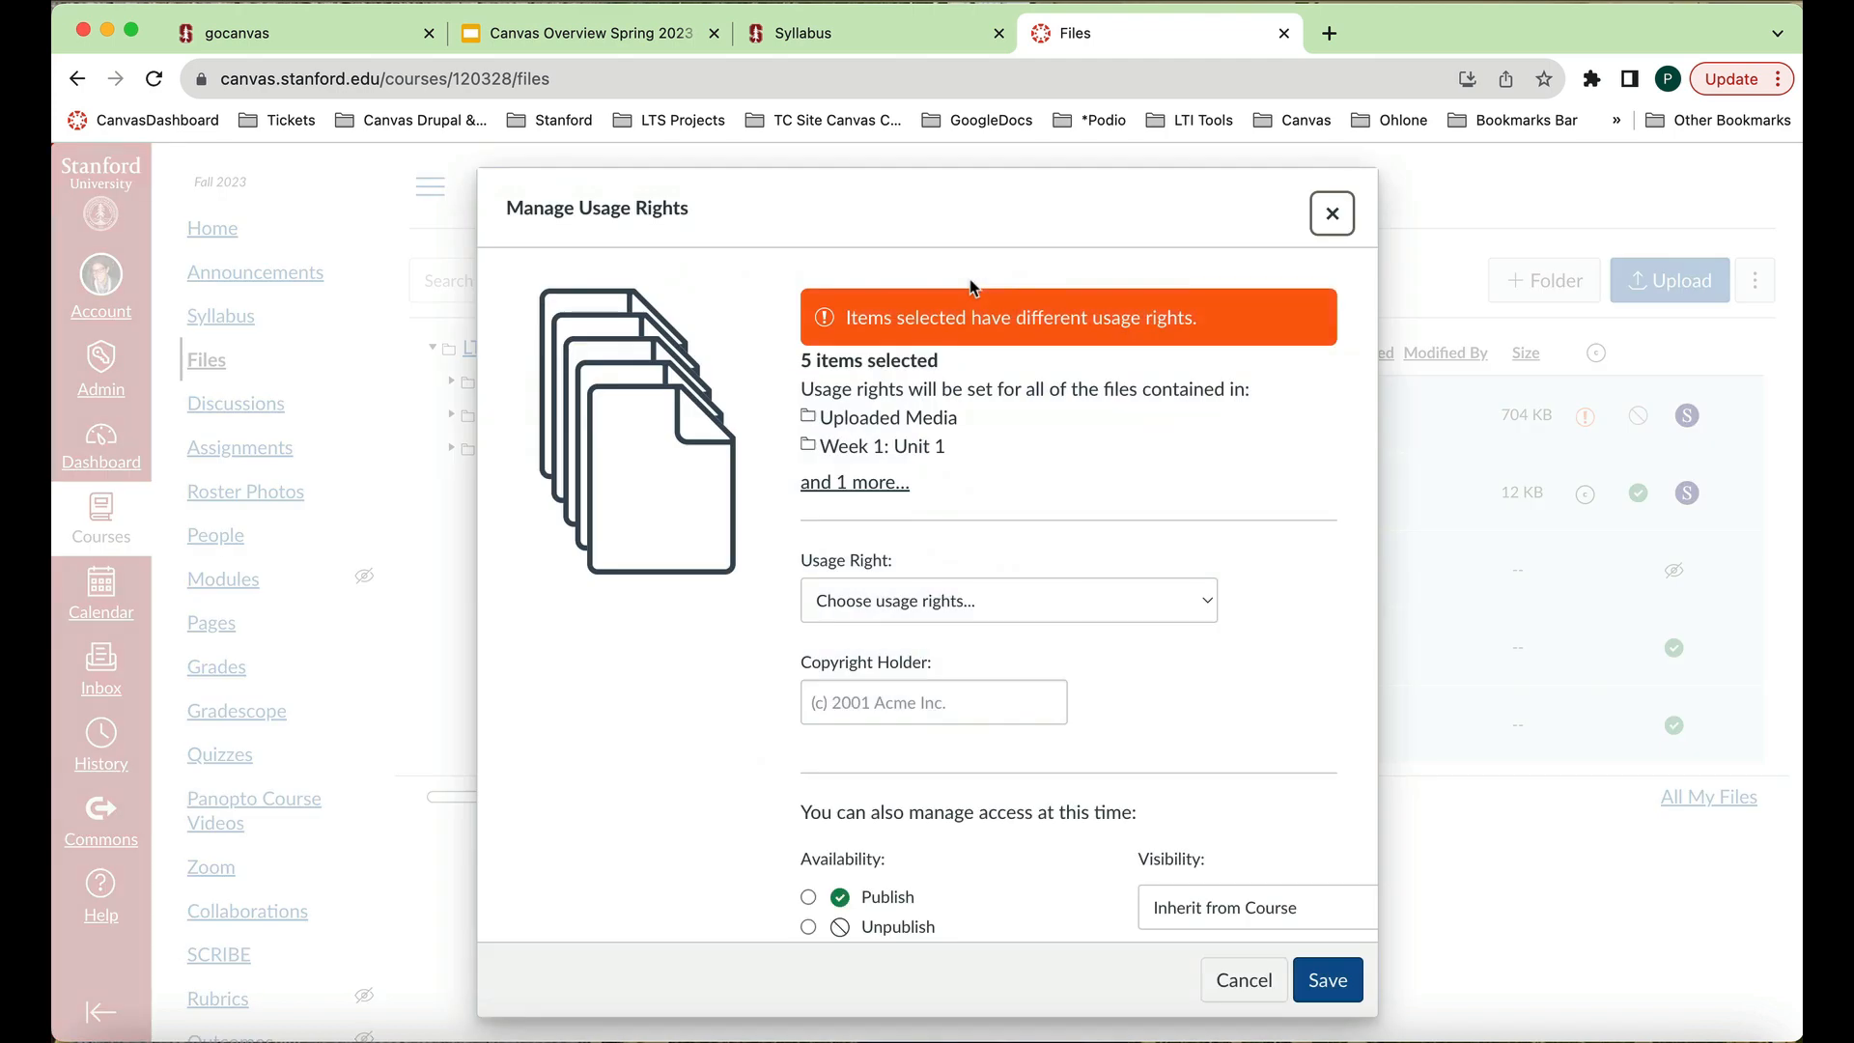
{"action": "scroll", "coordinate": [1101, 546], "scroll_direction": "down", "scroll_amount": 3}
{"action": "left_click", "coordinate": [1204, 476]}
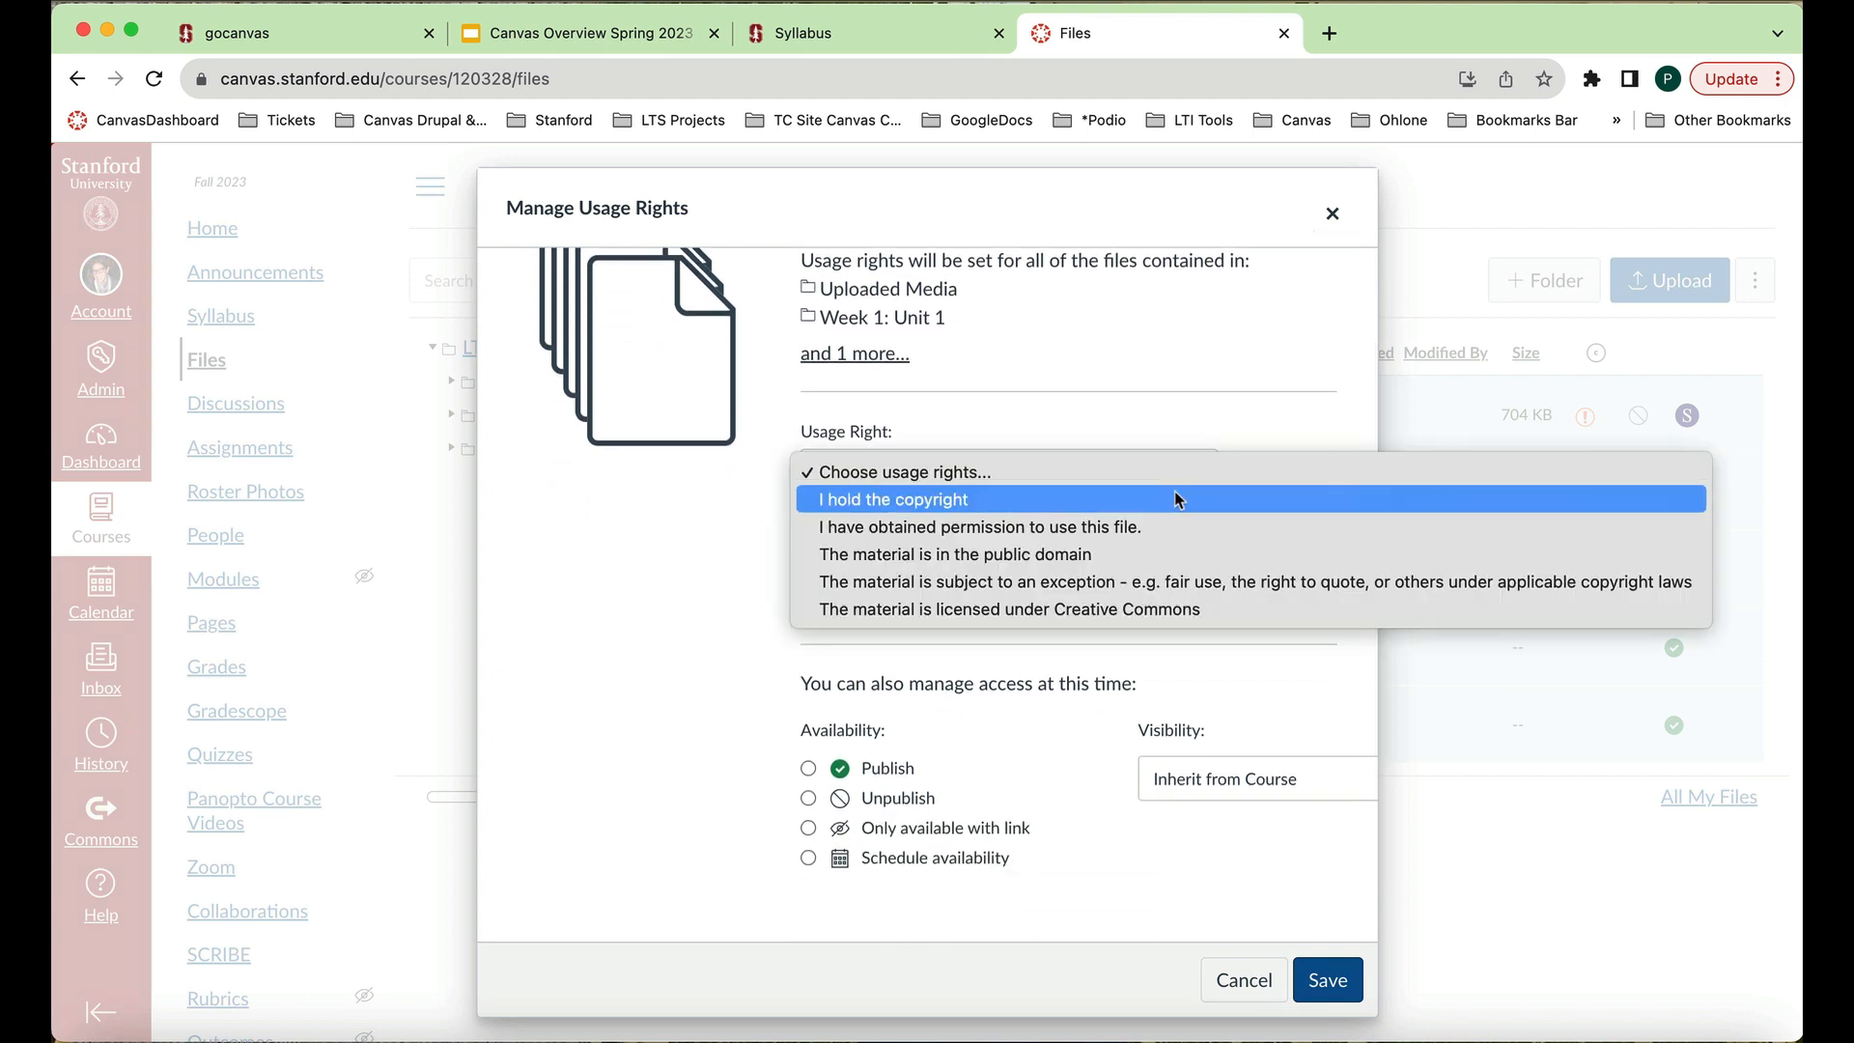
{"action": "left_click", "coordinate": [1173, 494]}
{"action": "left_click", "coordinate": [808, 768]}
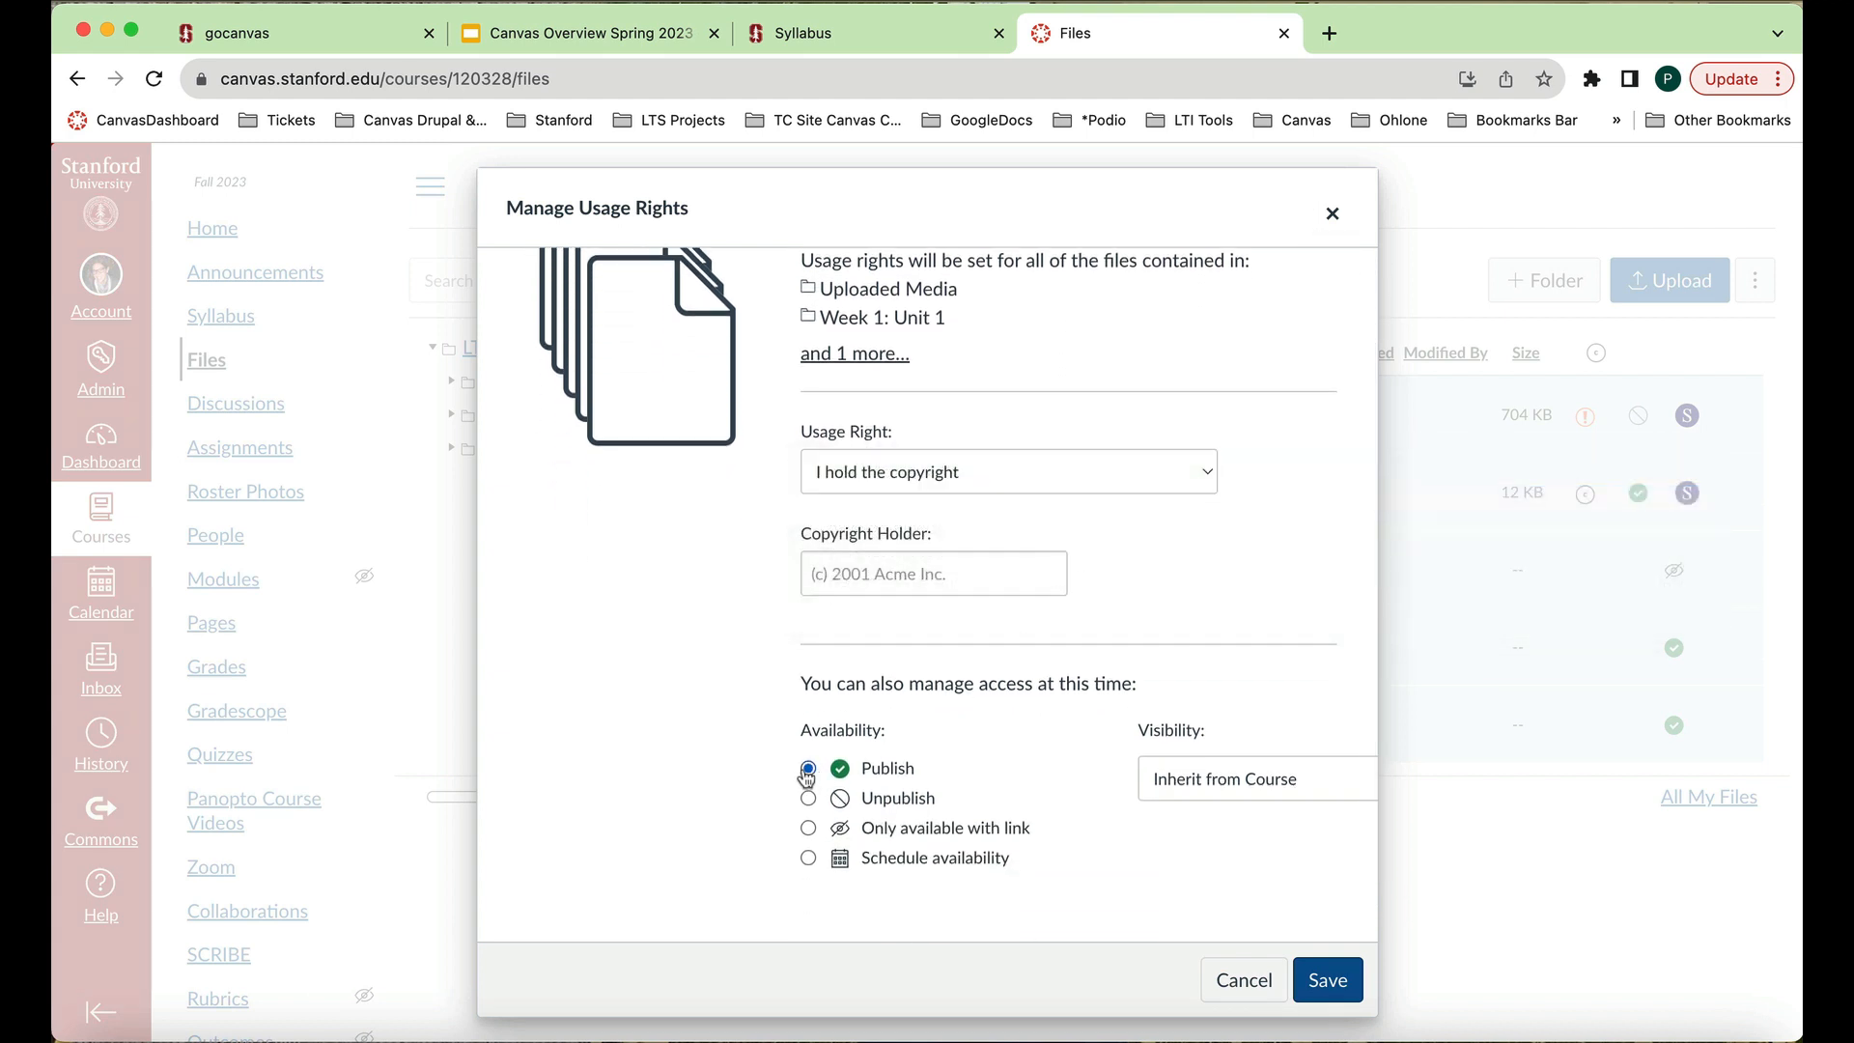
{"action": "scroll", "coordinate": [809, 775], "scroll_direction": "up", "scroll_amount": 3}
{"action": "left_click", "coordinate": [1337, 978]}
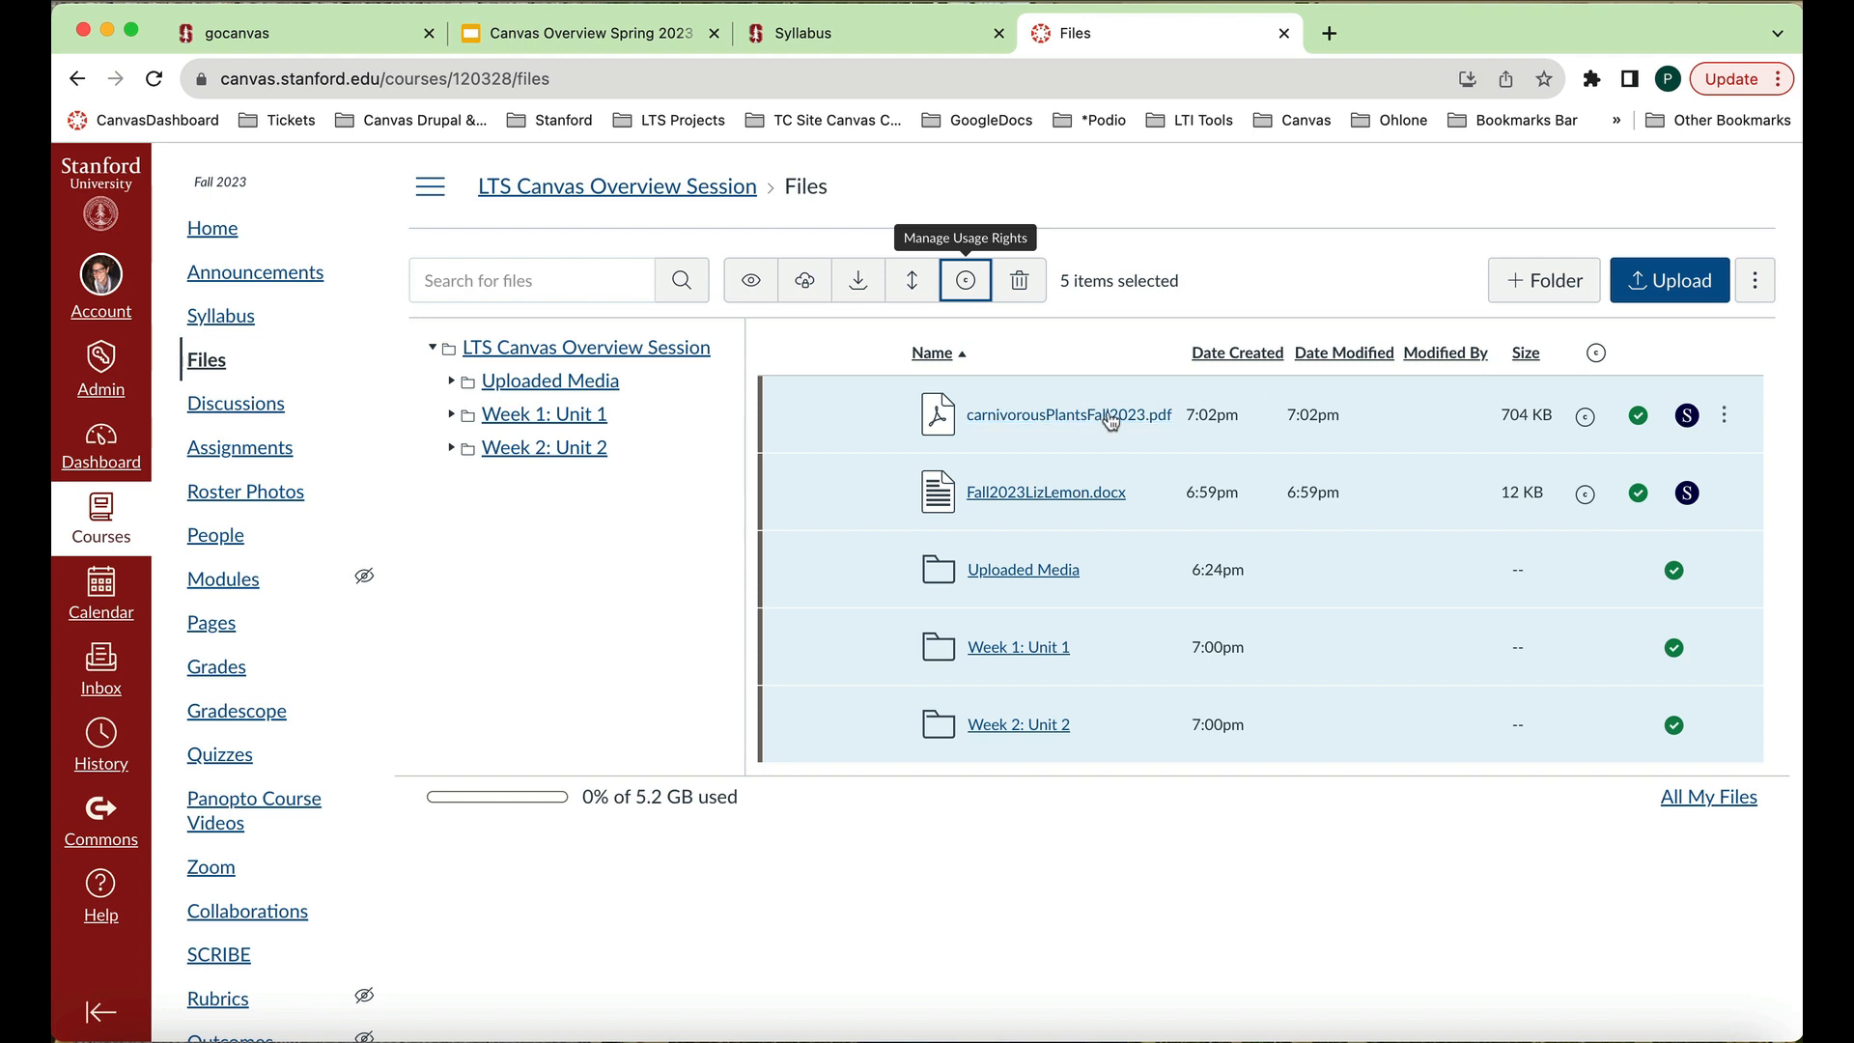
Open the Announcements page of the LTS Canvas Overview Session course.
{"action": "left_click", "coordinate": [283, 278]}
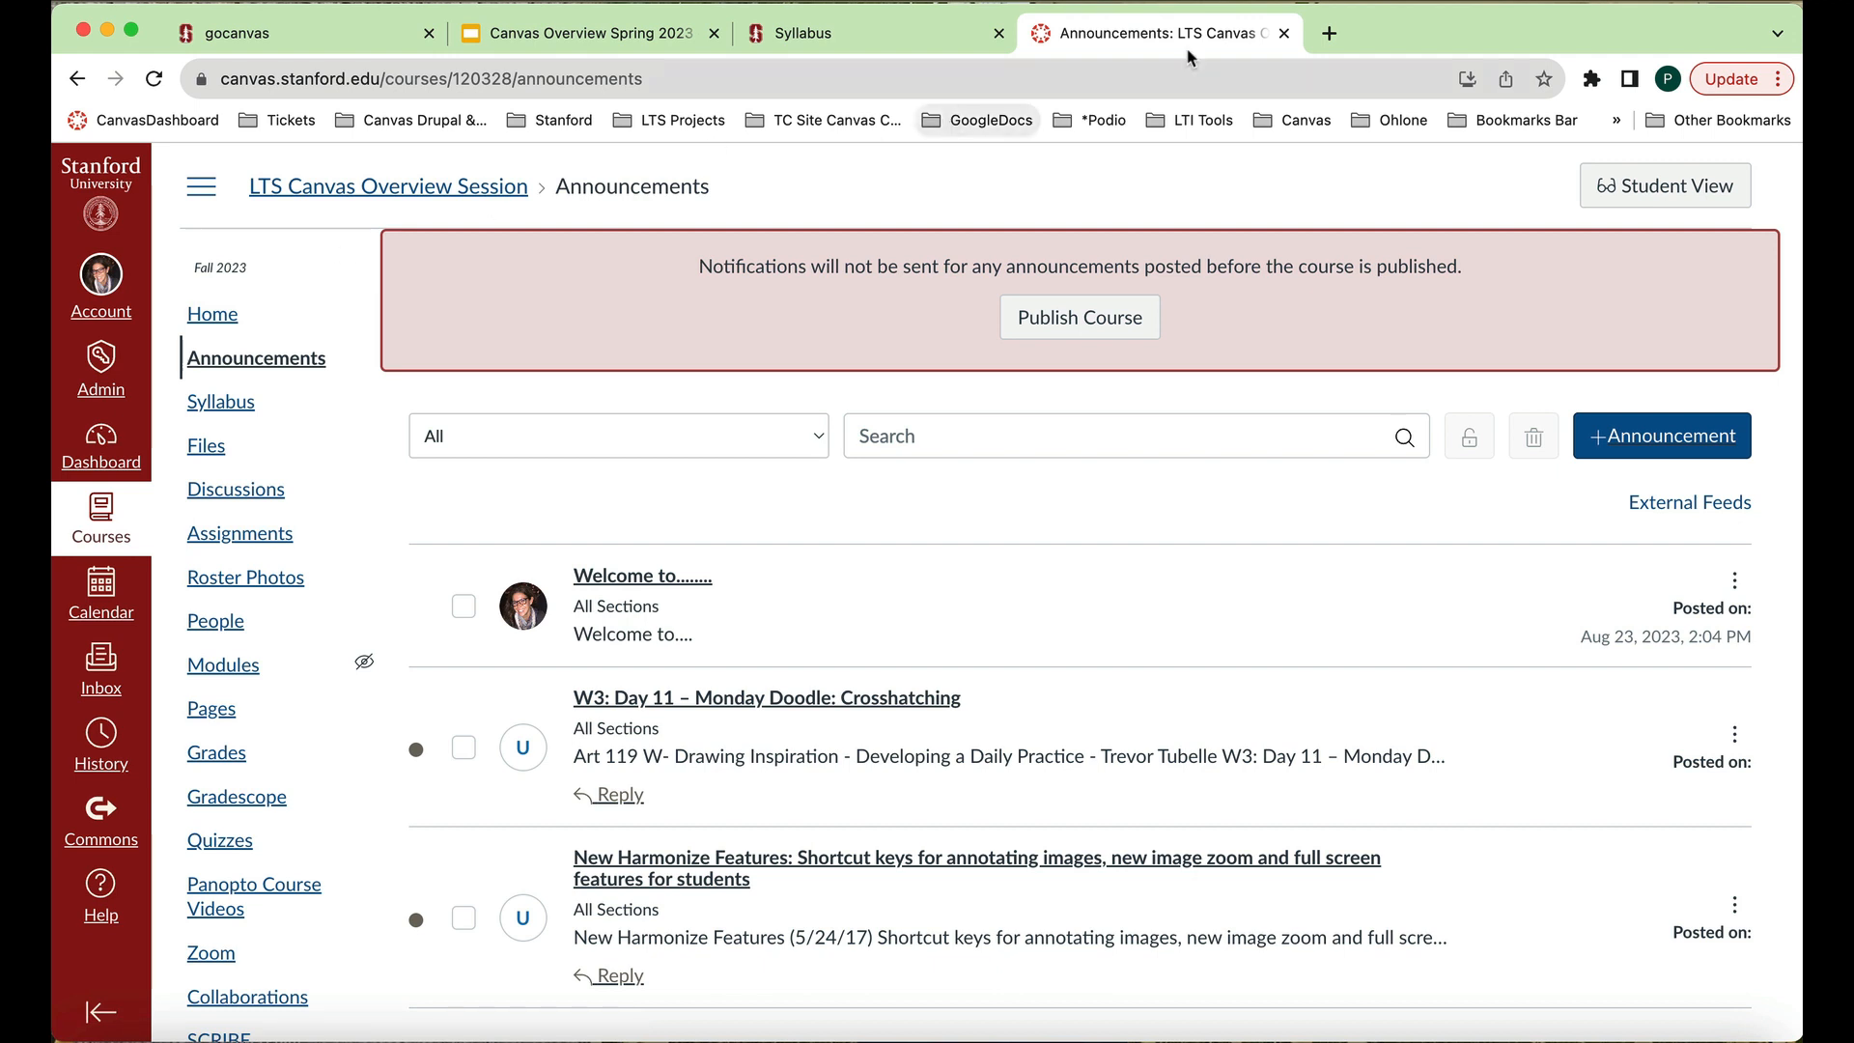
Start a new announcement titled "Welcome to Fall 2023" and use the same text as its body.
{"action": "left_click", "coordinate": [1699, 447]}
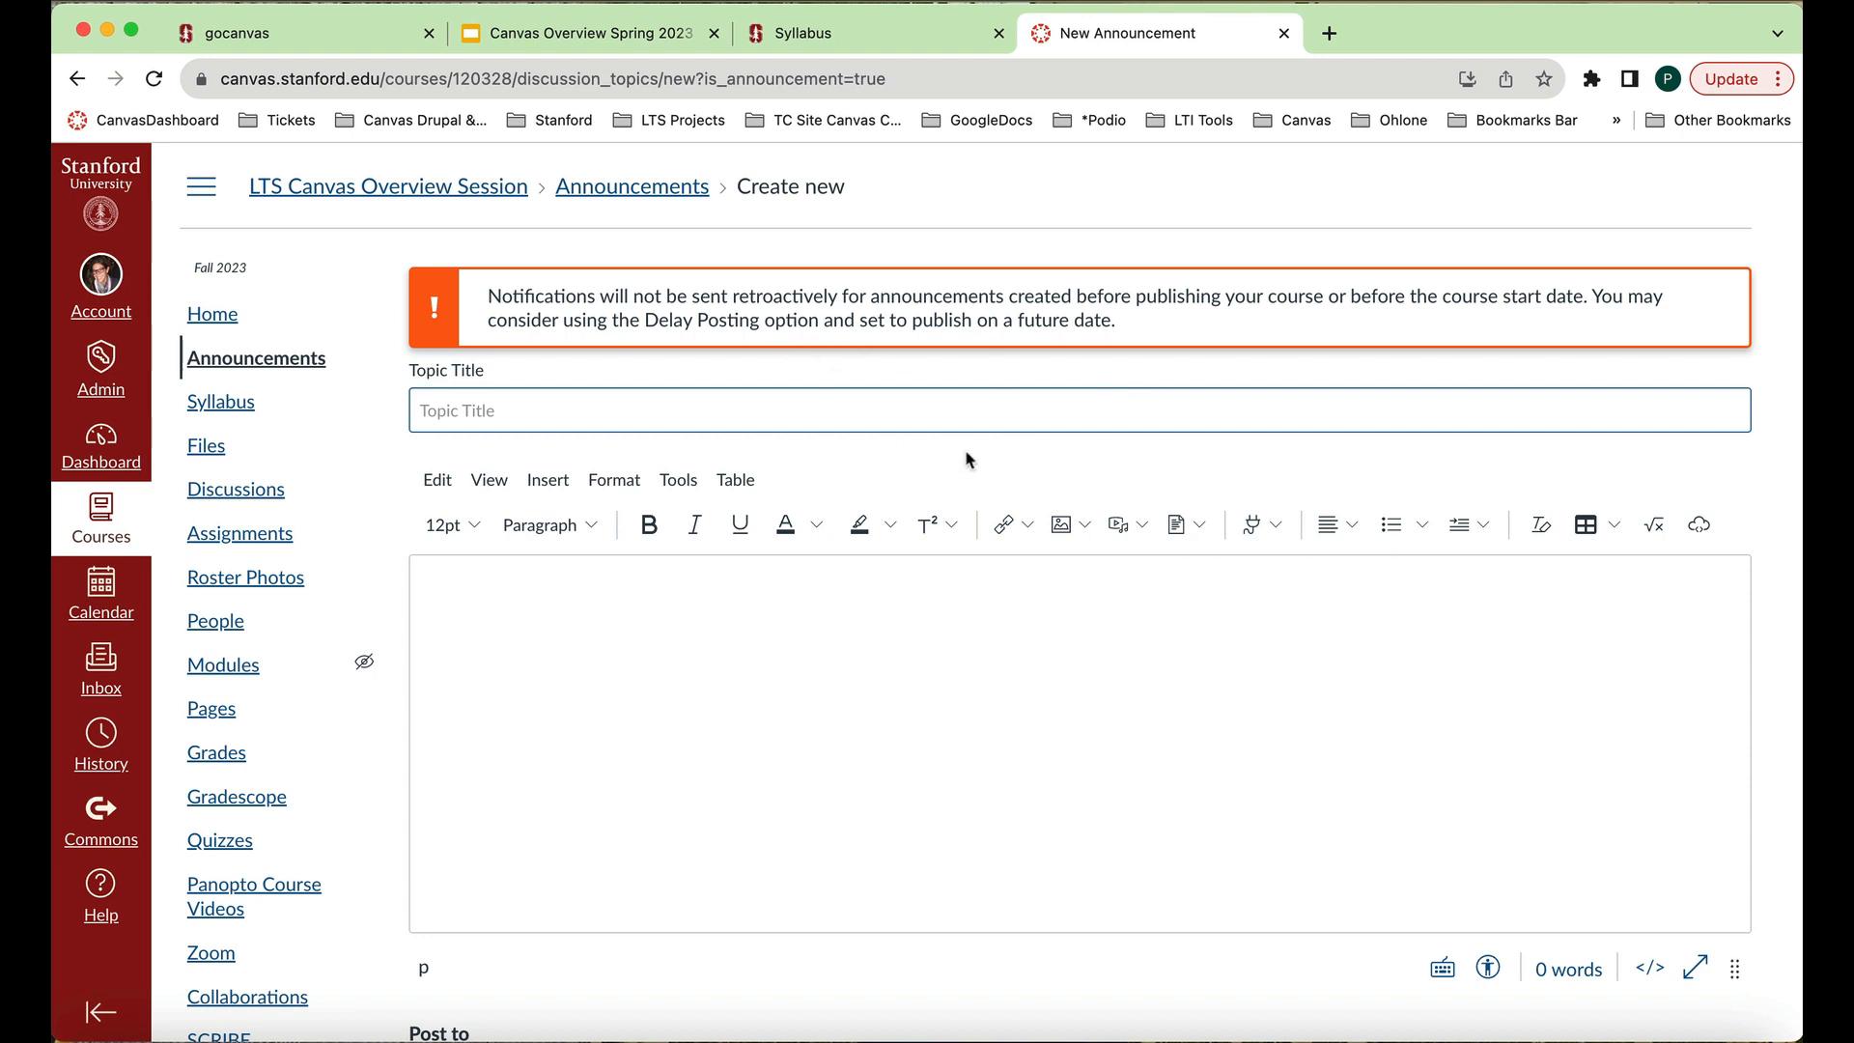
{"action": "type", "text": "Welcome to Fall 2023"}
{"action": "left_click_drag", "start_coordinate": [584, 413], "coordinate": [407, 413]}
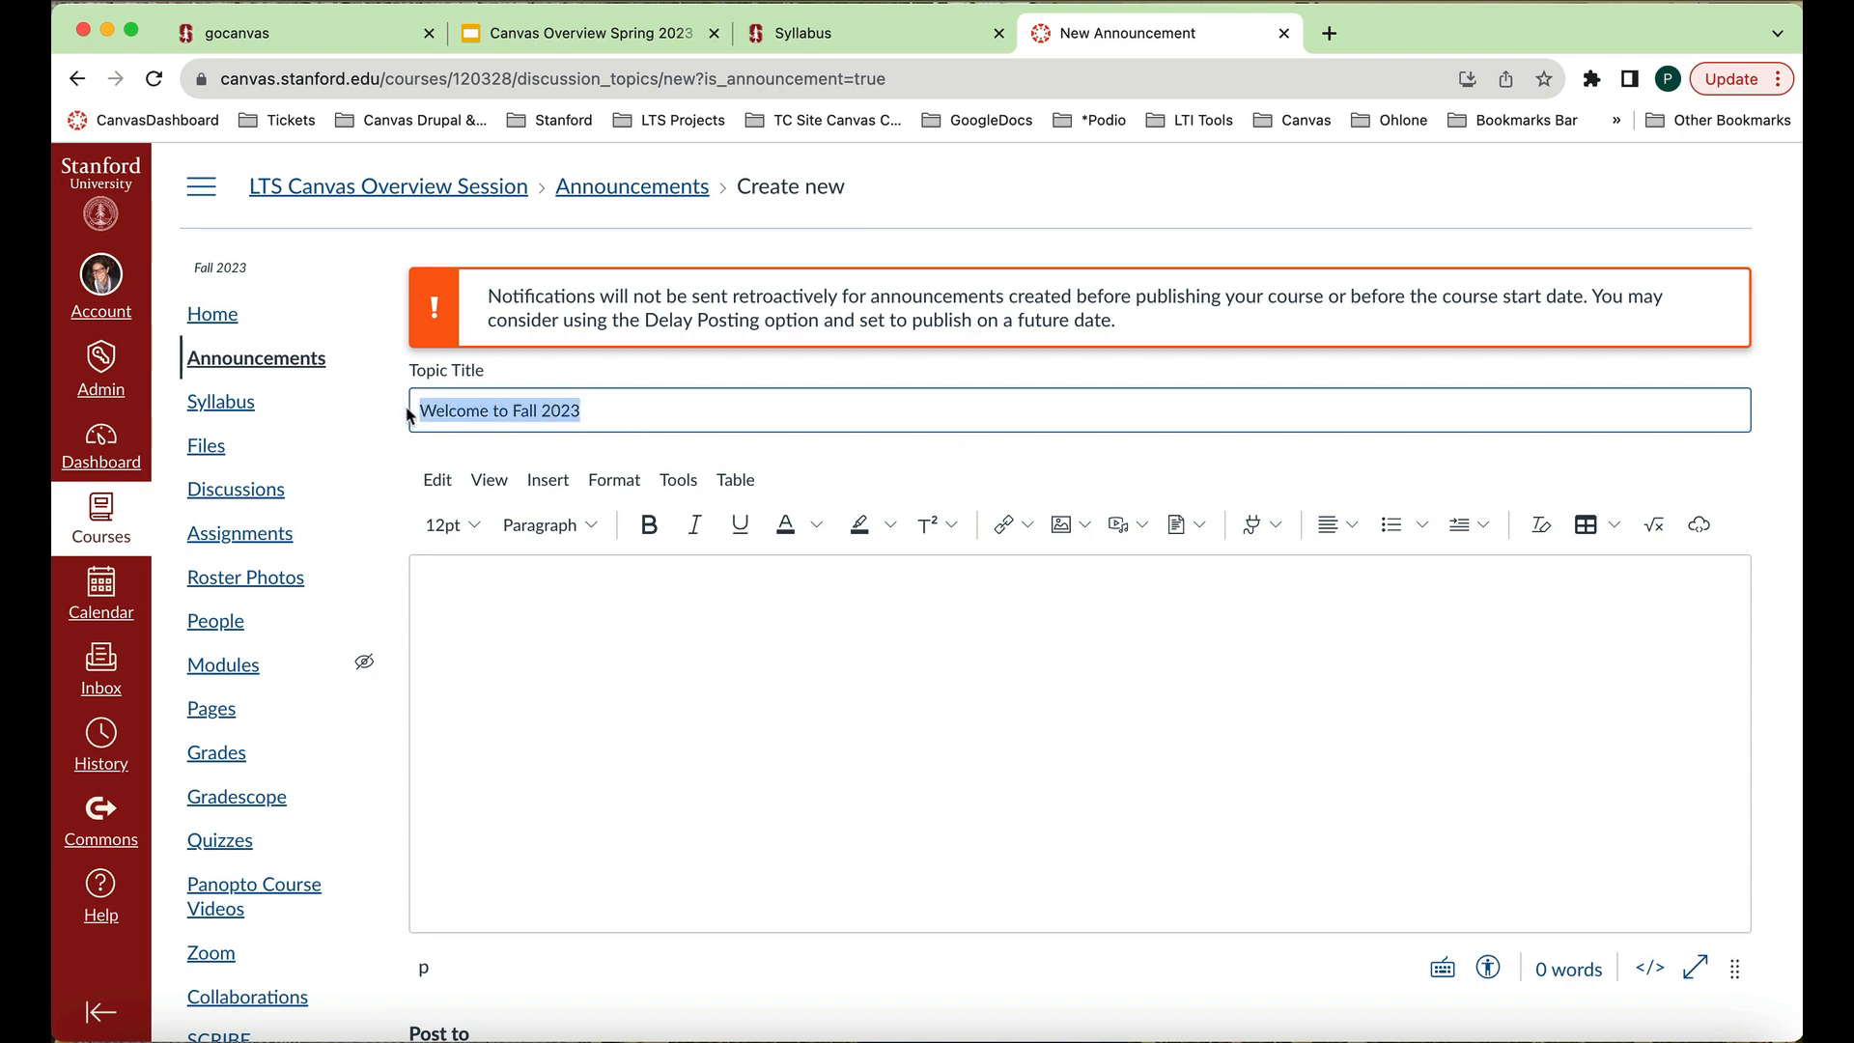
{"action": "key", "text": "super+c"}
{"action": "left_click", "coordinate": [561, 667]}
{"action": "key", "text": "super+v"}
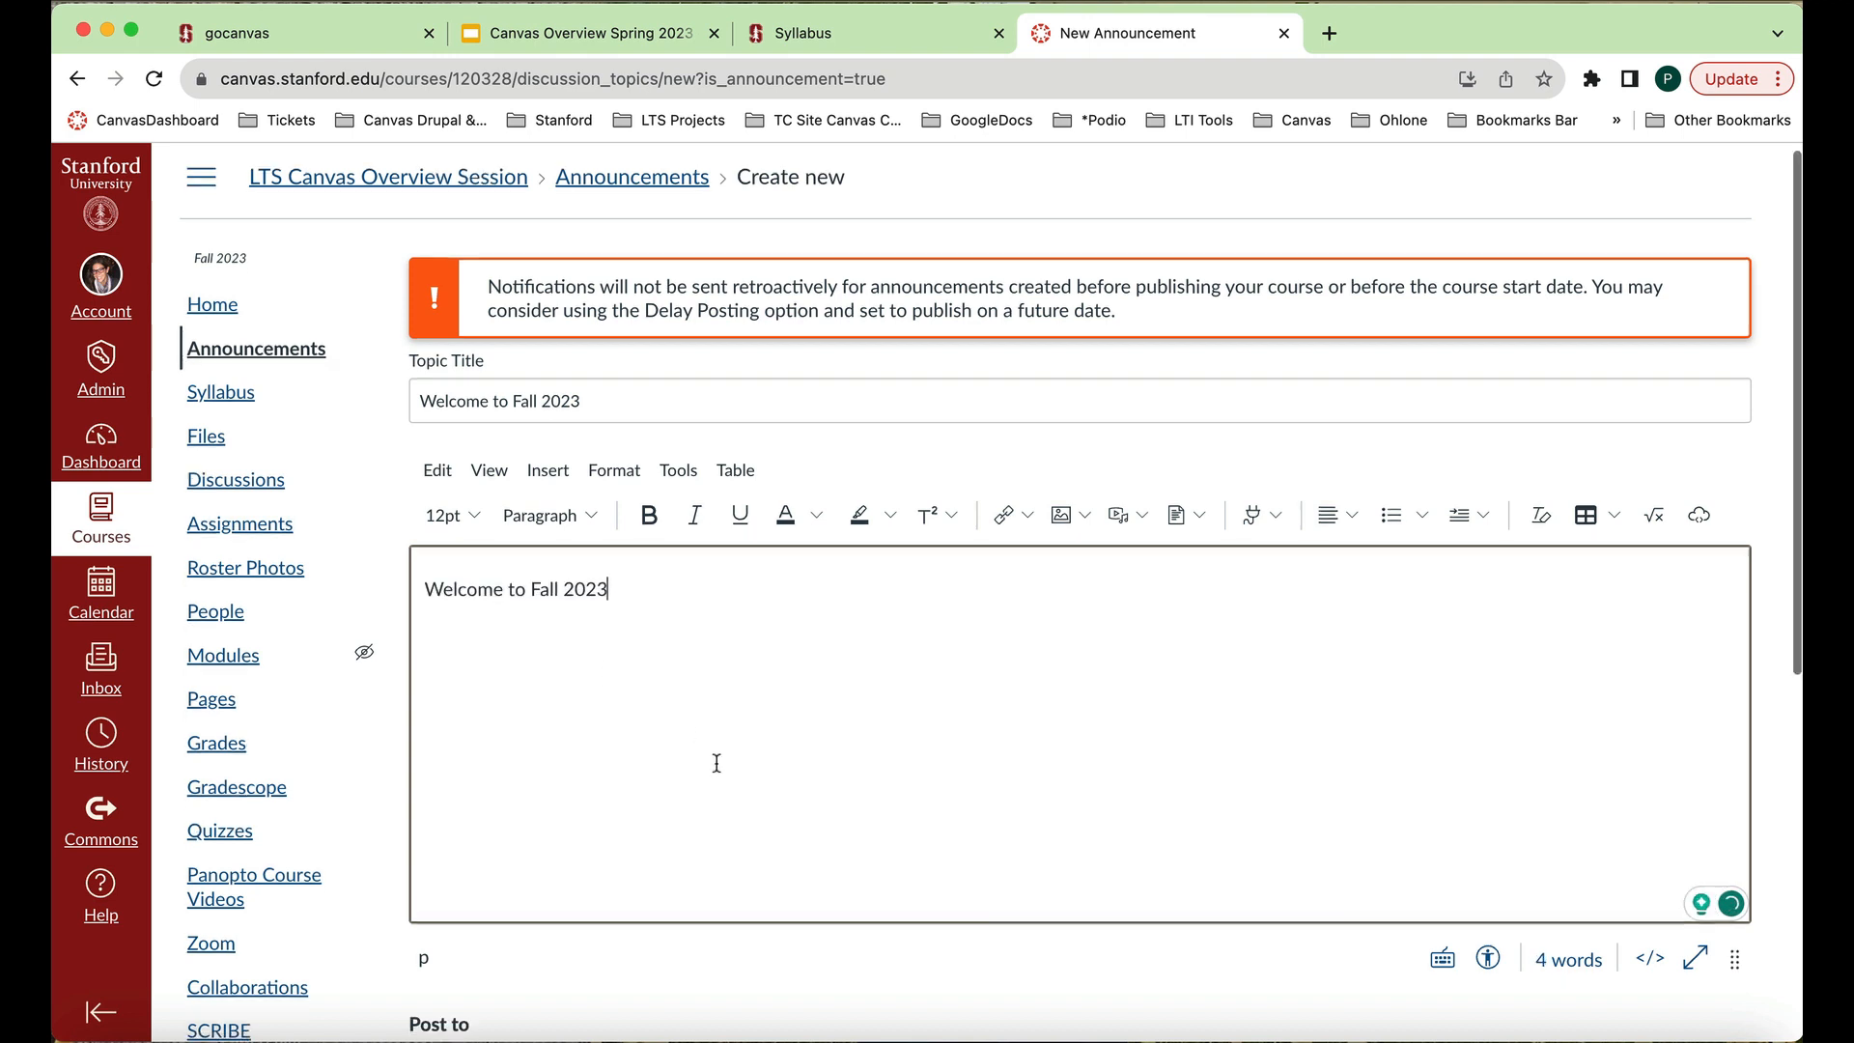
Enable delayed posting for the announcement and set its post date to Sep 8, 2023.
{"action": "scroll", "coordinate": [717, 763], "scroll_direction": "down", "scroll_amount": 5}
{"action": "scroll", "coordinate": [716, 770], "scroll_direction": "down", "scroll_amount": 2}
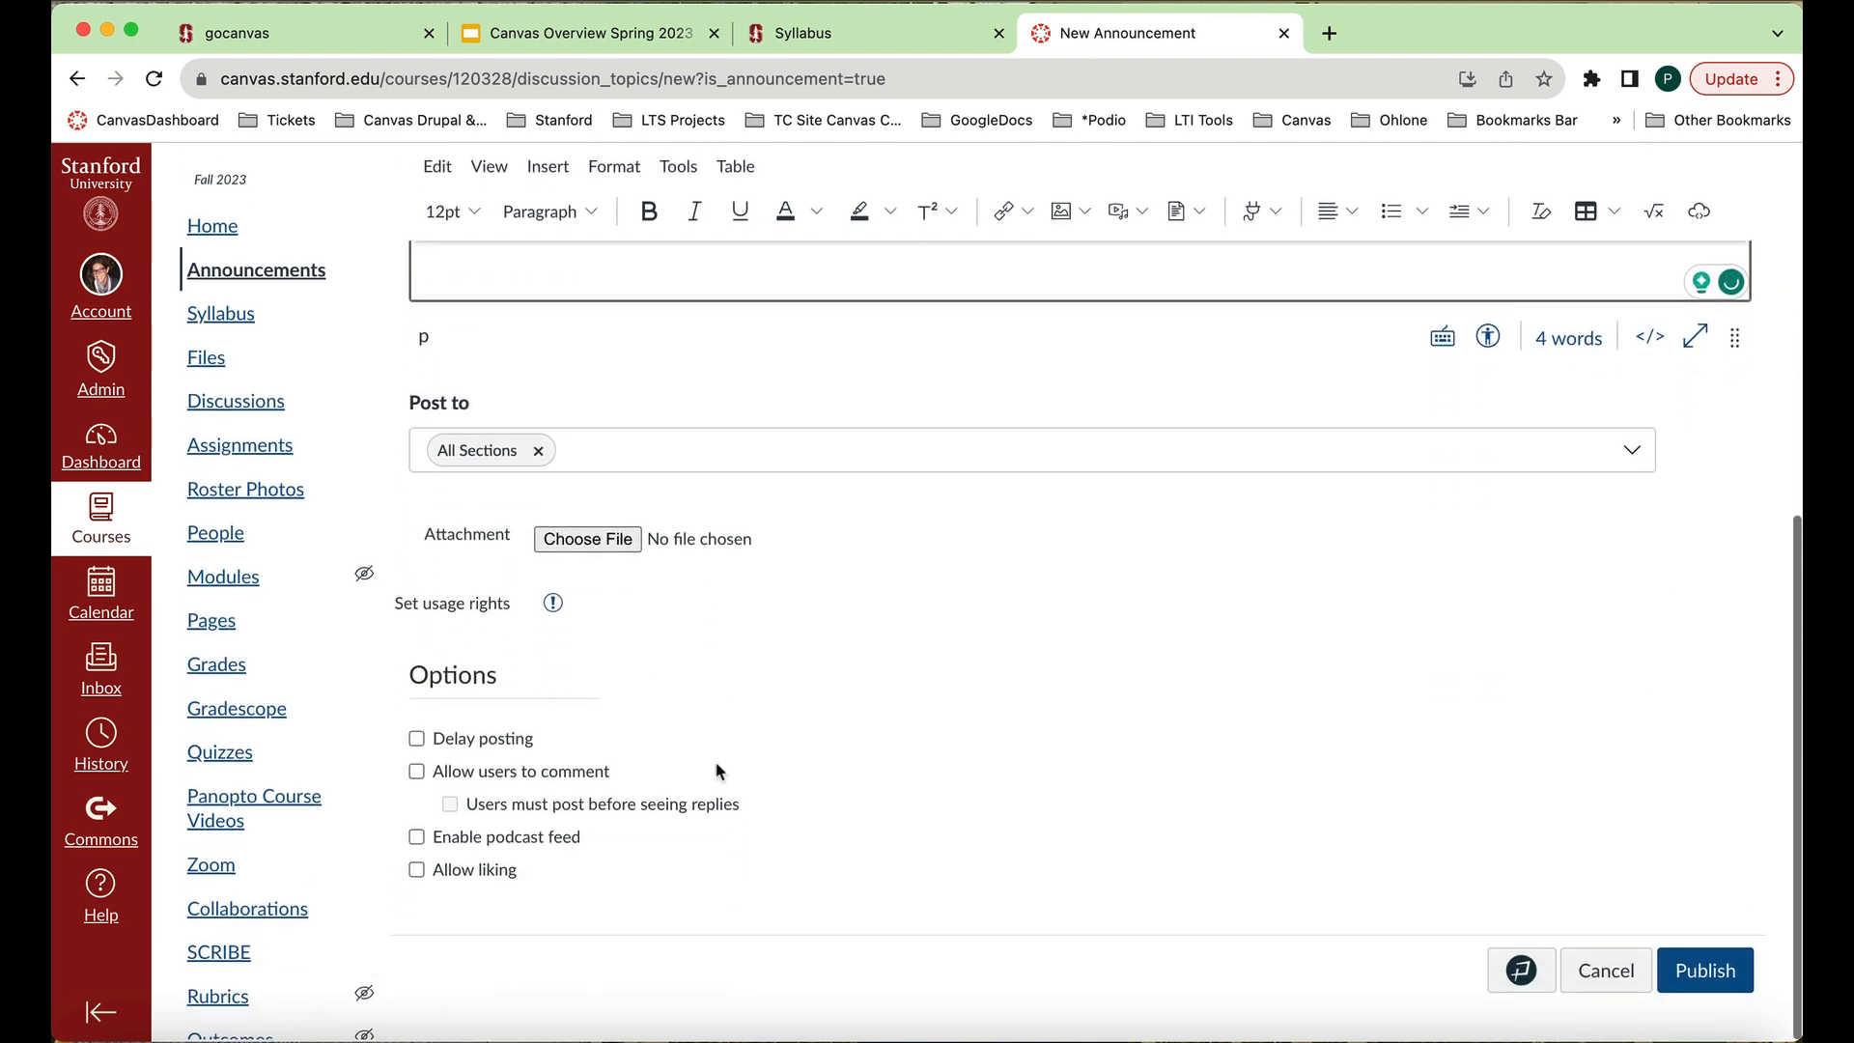
{"action": "left_click", "coordinate": [417, 744]}
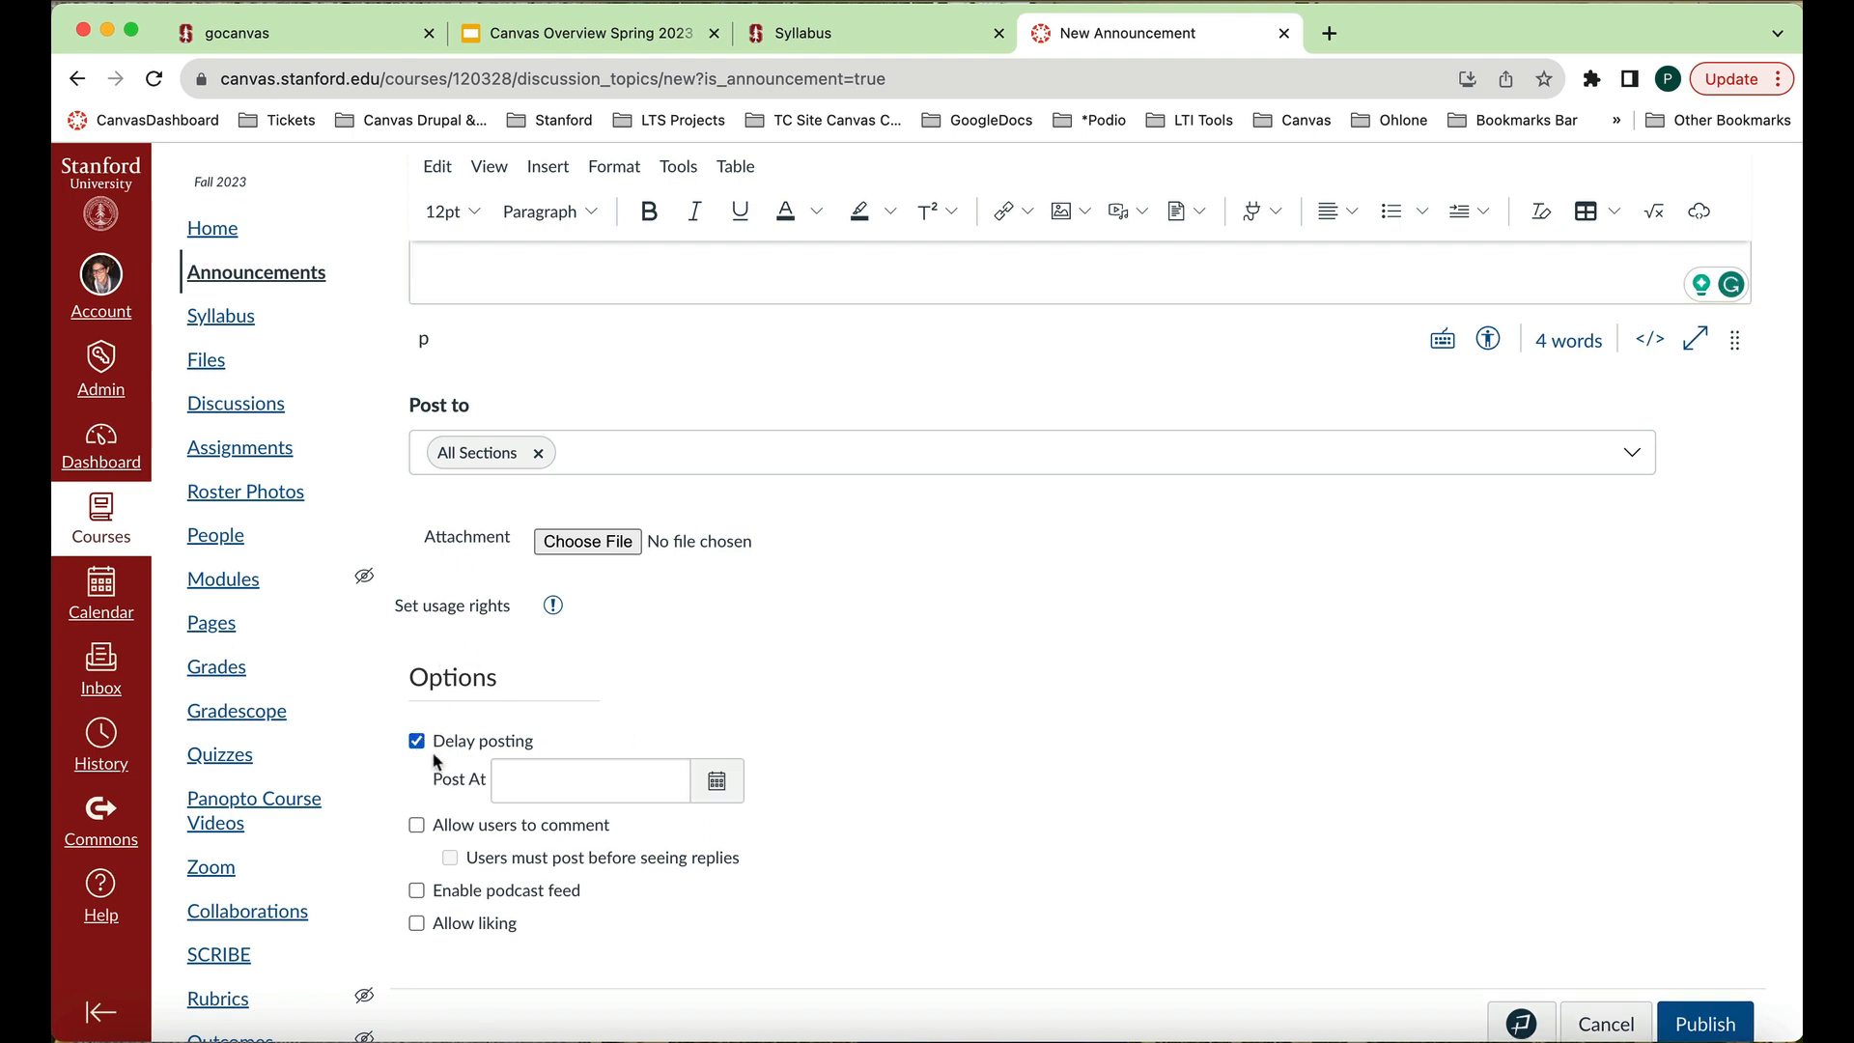
{"action": "left_click", "coordinate": [733, 794]}
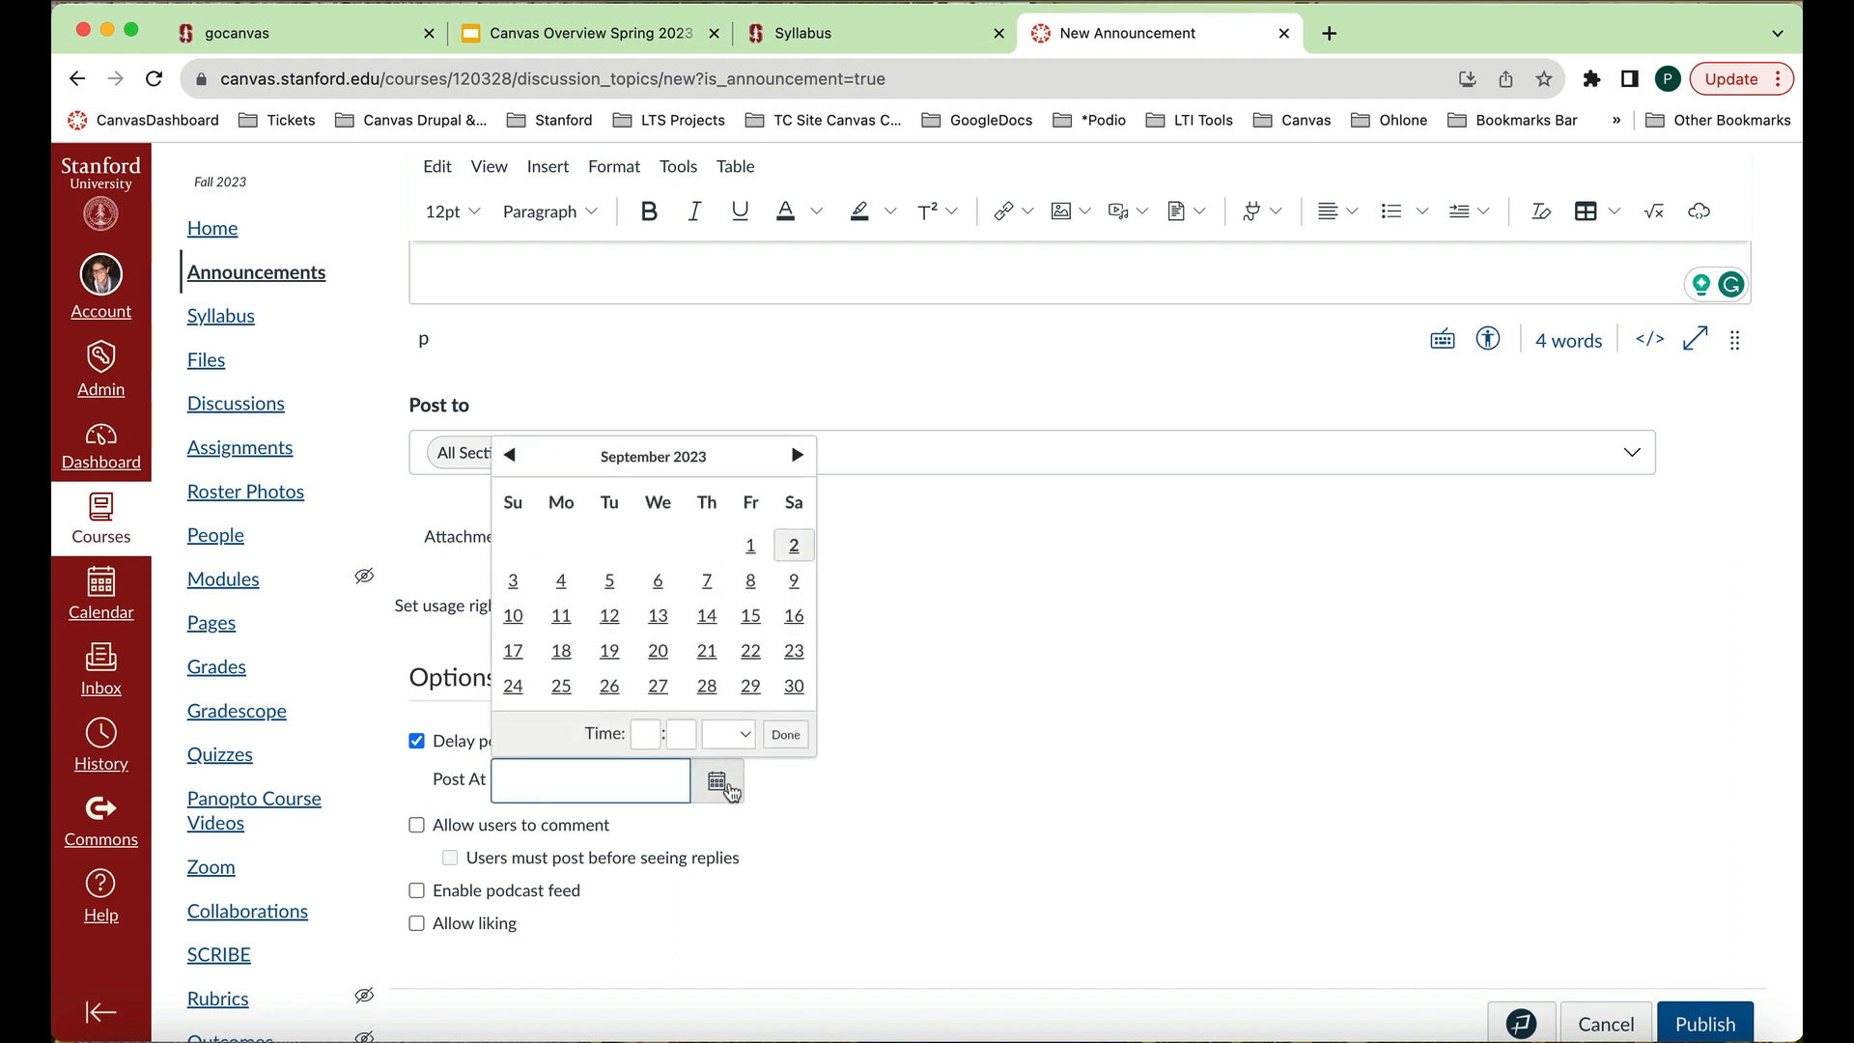
{"action": "left_click", "coordinate": [750, 580]}
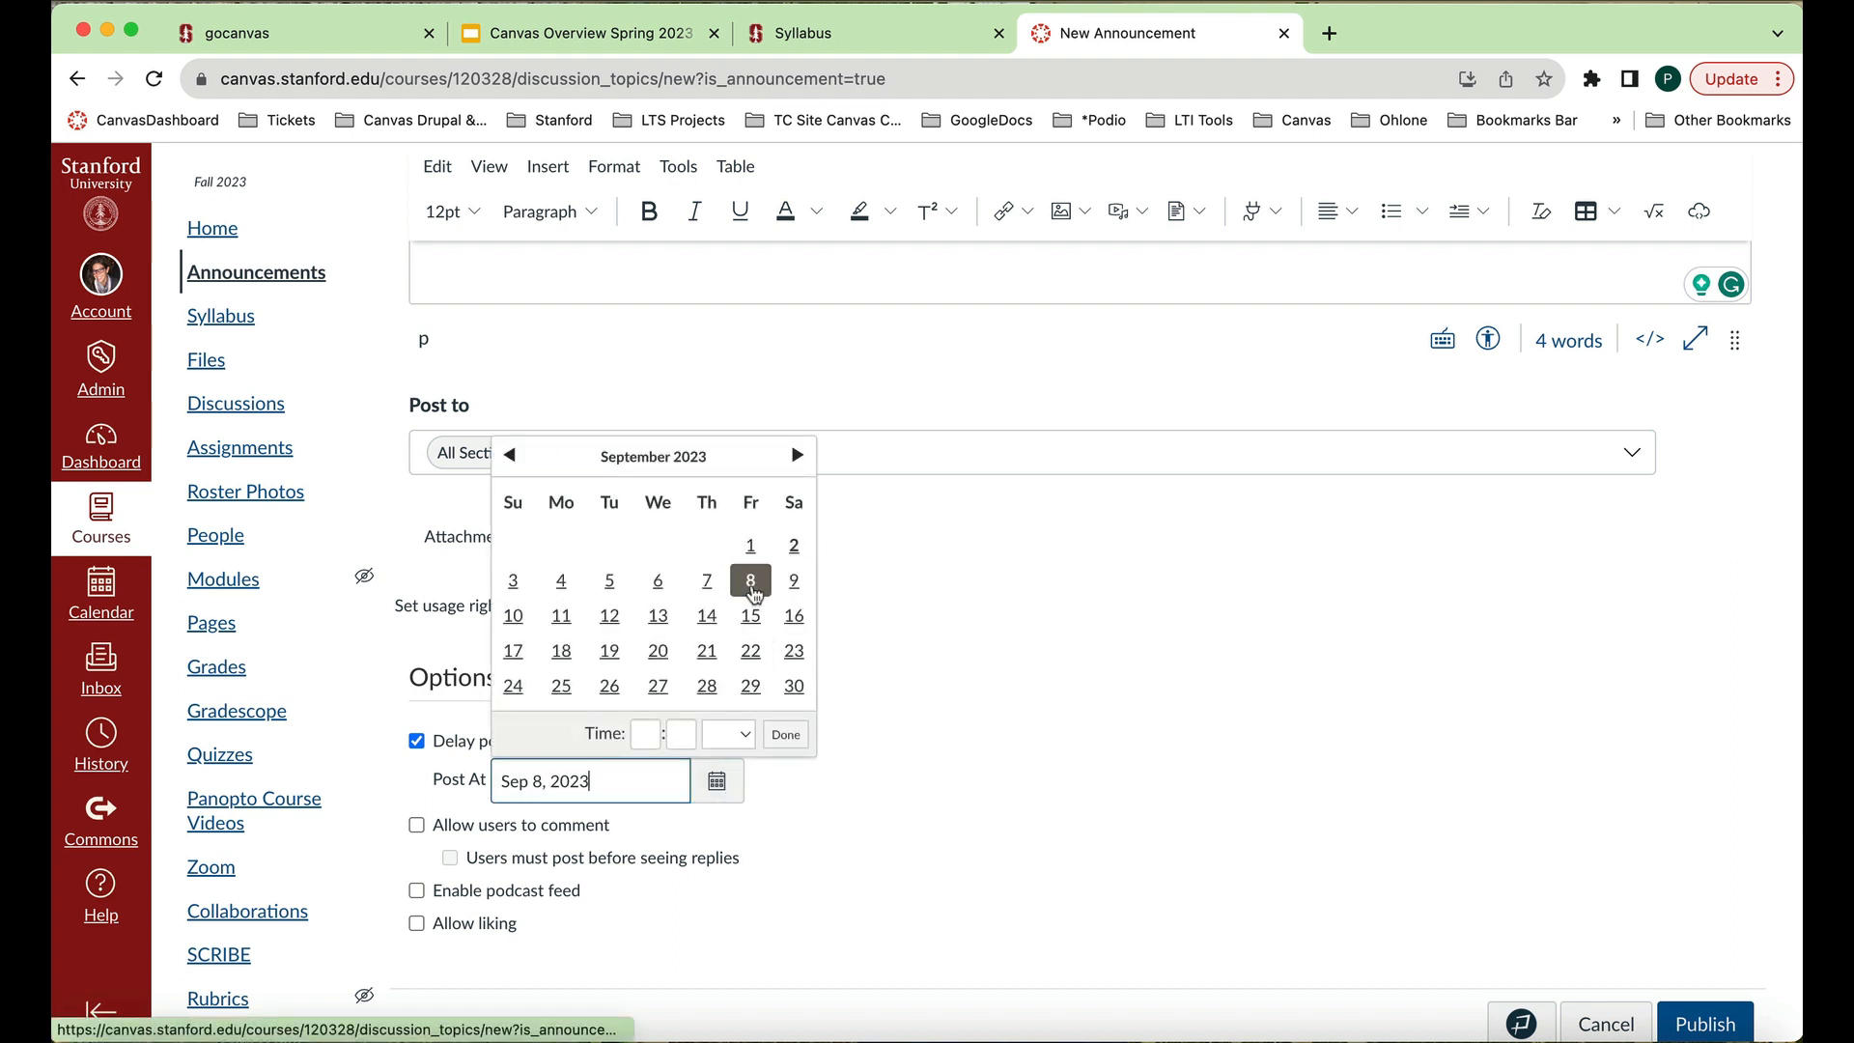
Try to set the announcement's delayed posting time to 9:00 am.
{"action": "left_click", "coordinate": [645, 734]}
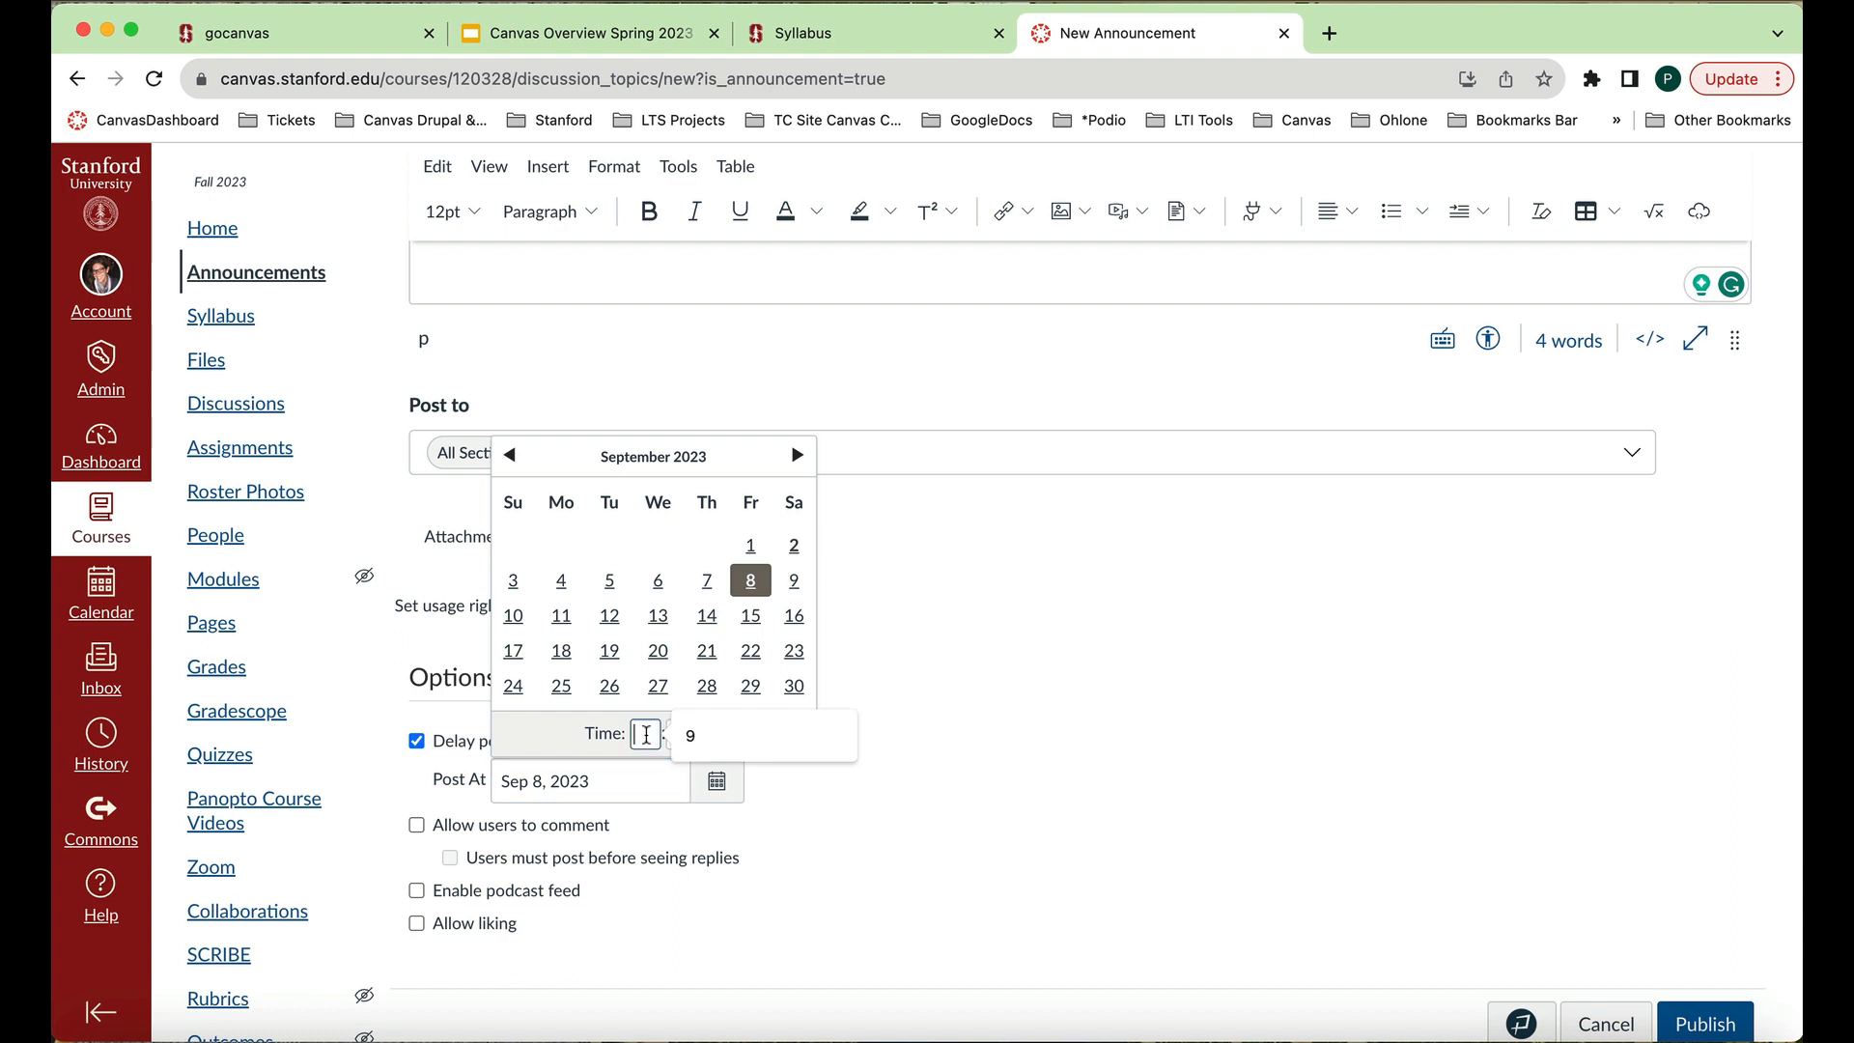
{"action": "type", "text": "9"}
{"action": "left_click", "coordinate": [673, 738]}
{"action": "type", "text": "00"}
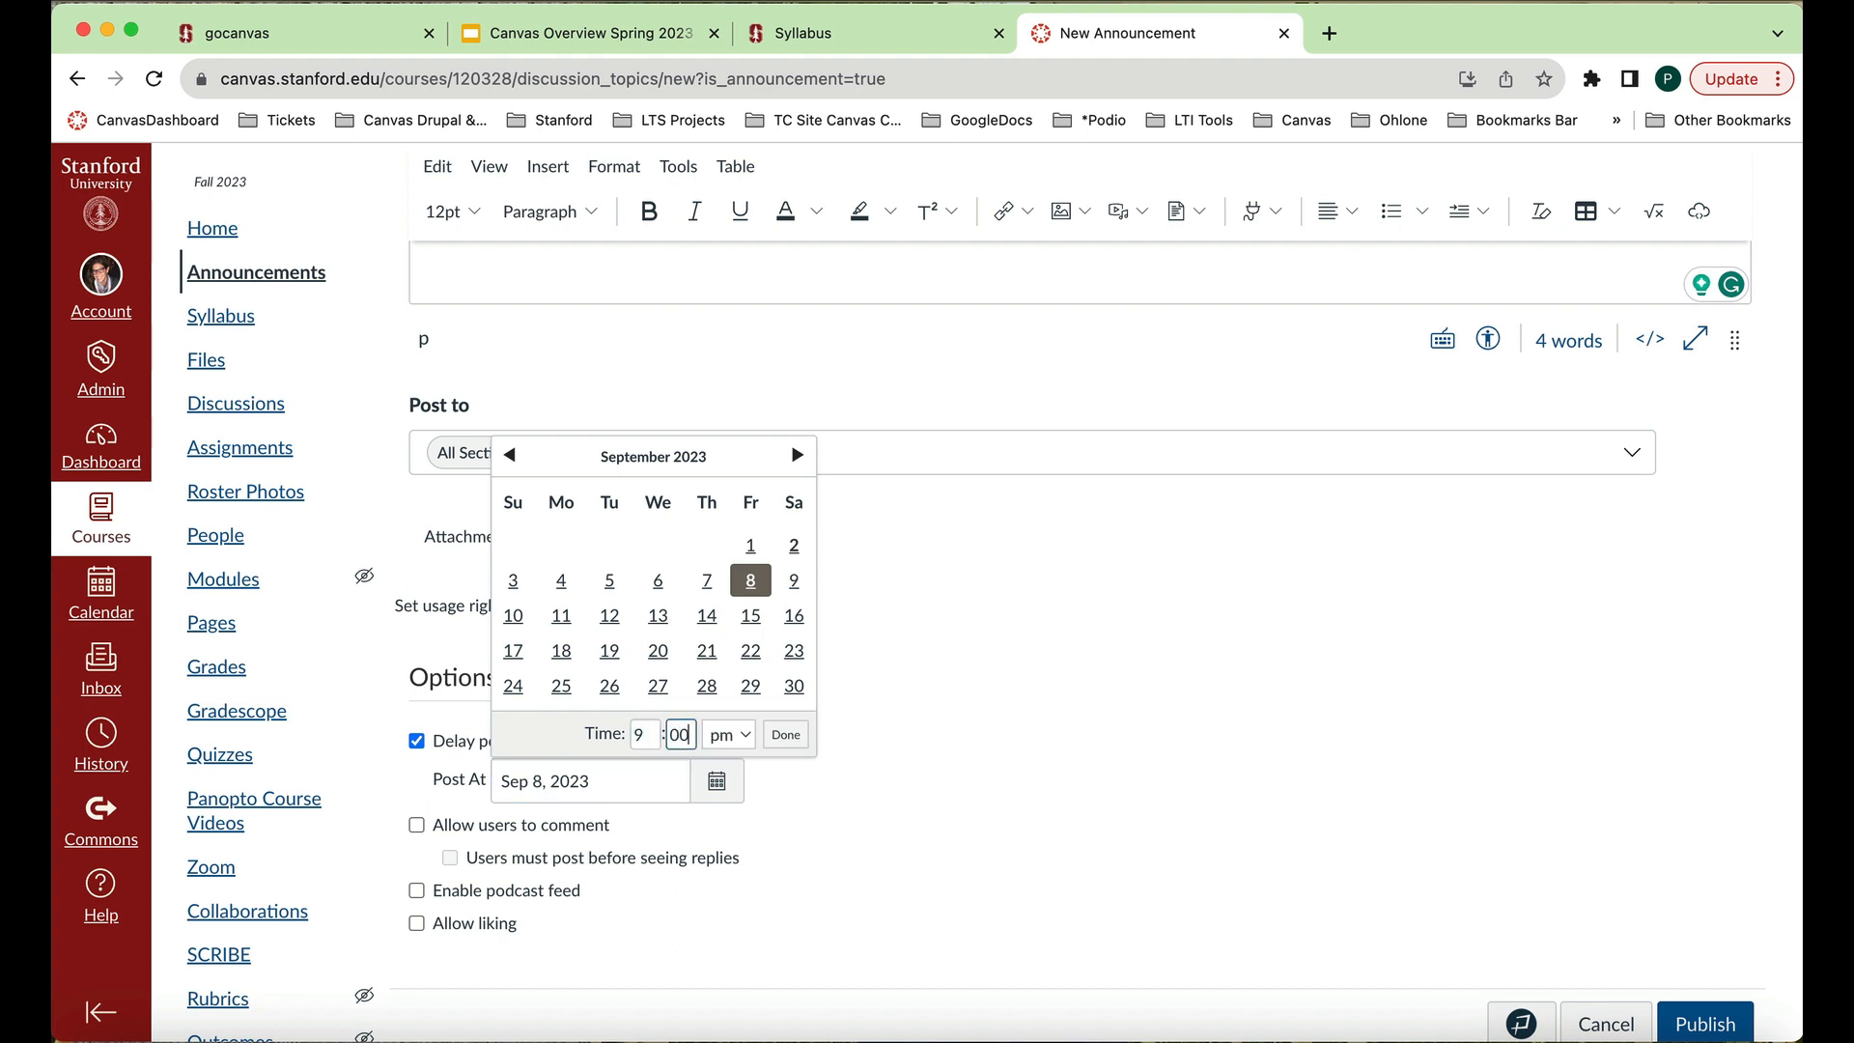
{"action": "left_click", "coordinate": [742, 745]}
{"action": "left_click", "coordinate": [742, 739]}
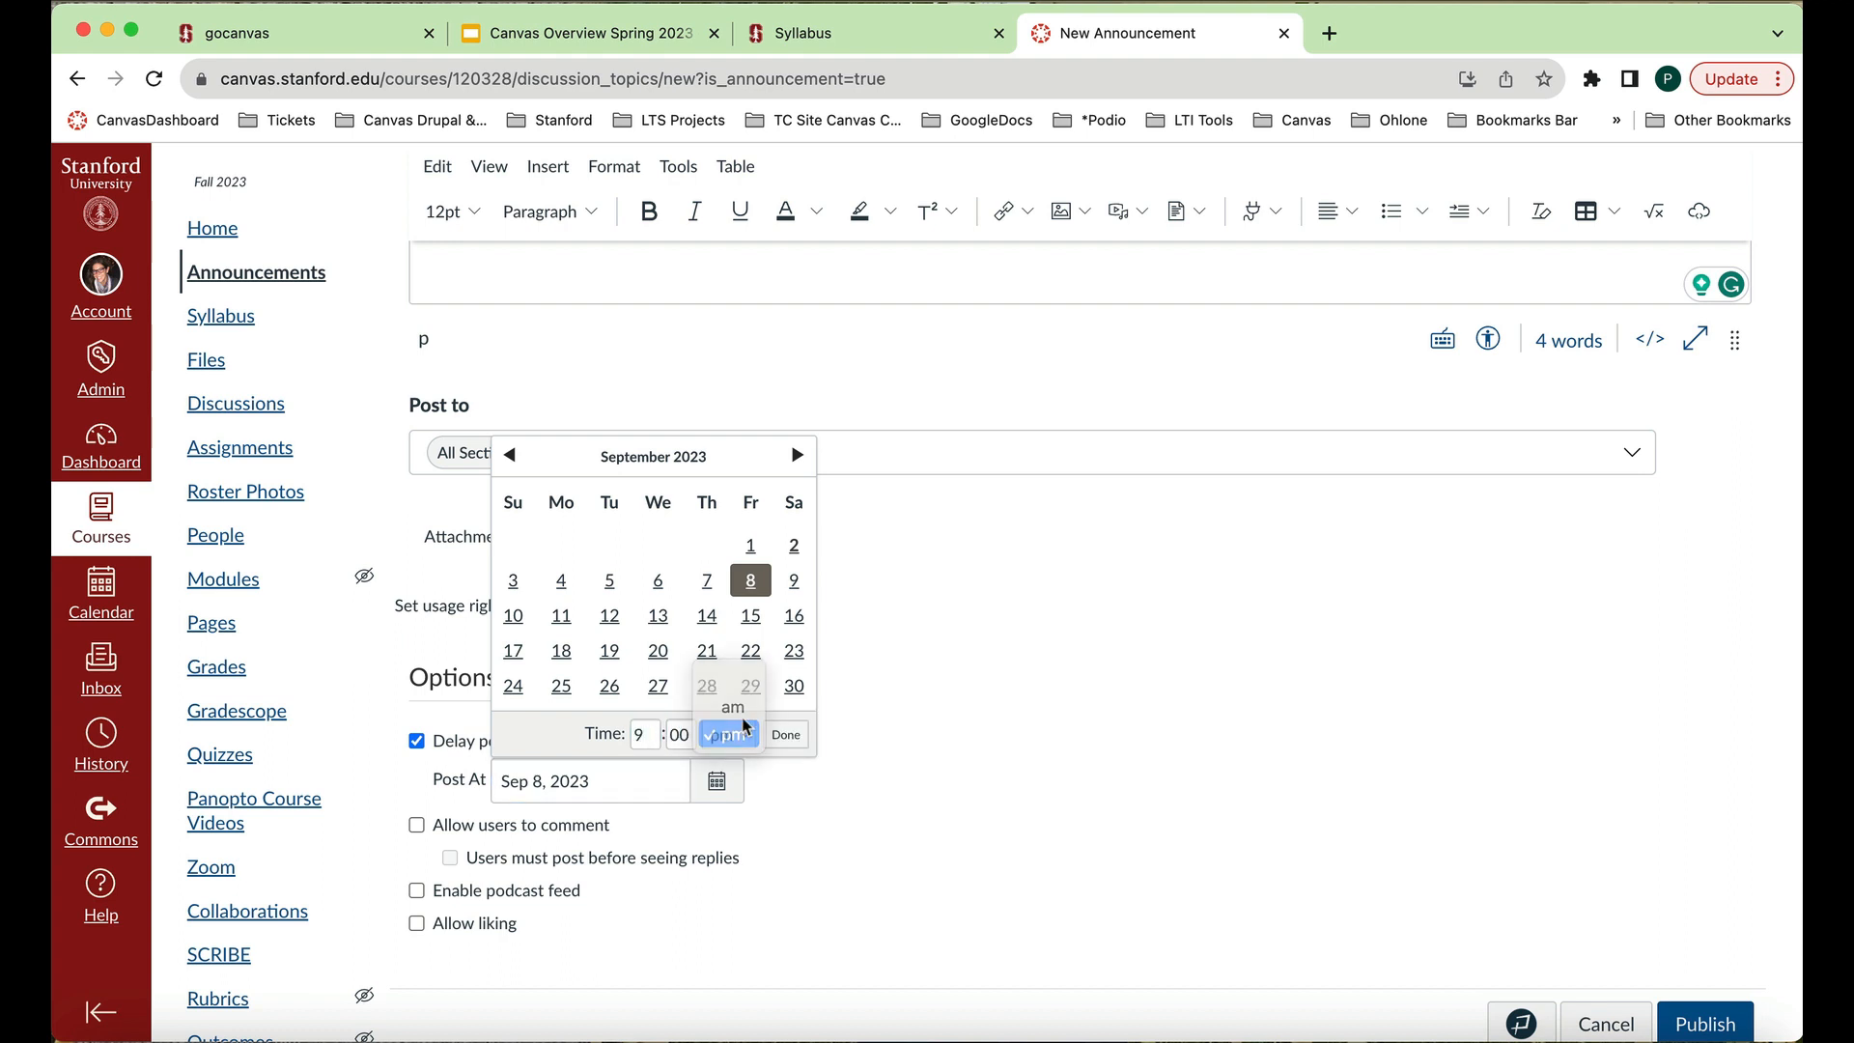
{"action": "left_click", "coordinate": [741, 737]}
{"action": "left_click", "coordinate": [733, 707]}
{"action": "left_click", "coordinate": [1087, 710]}
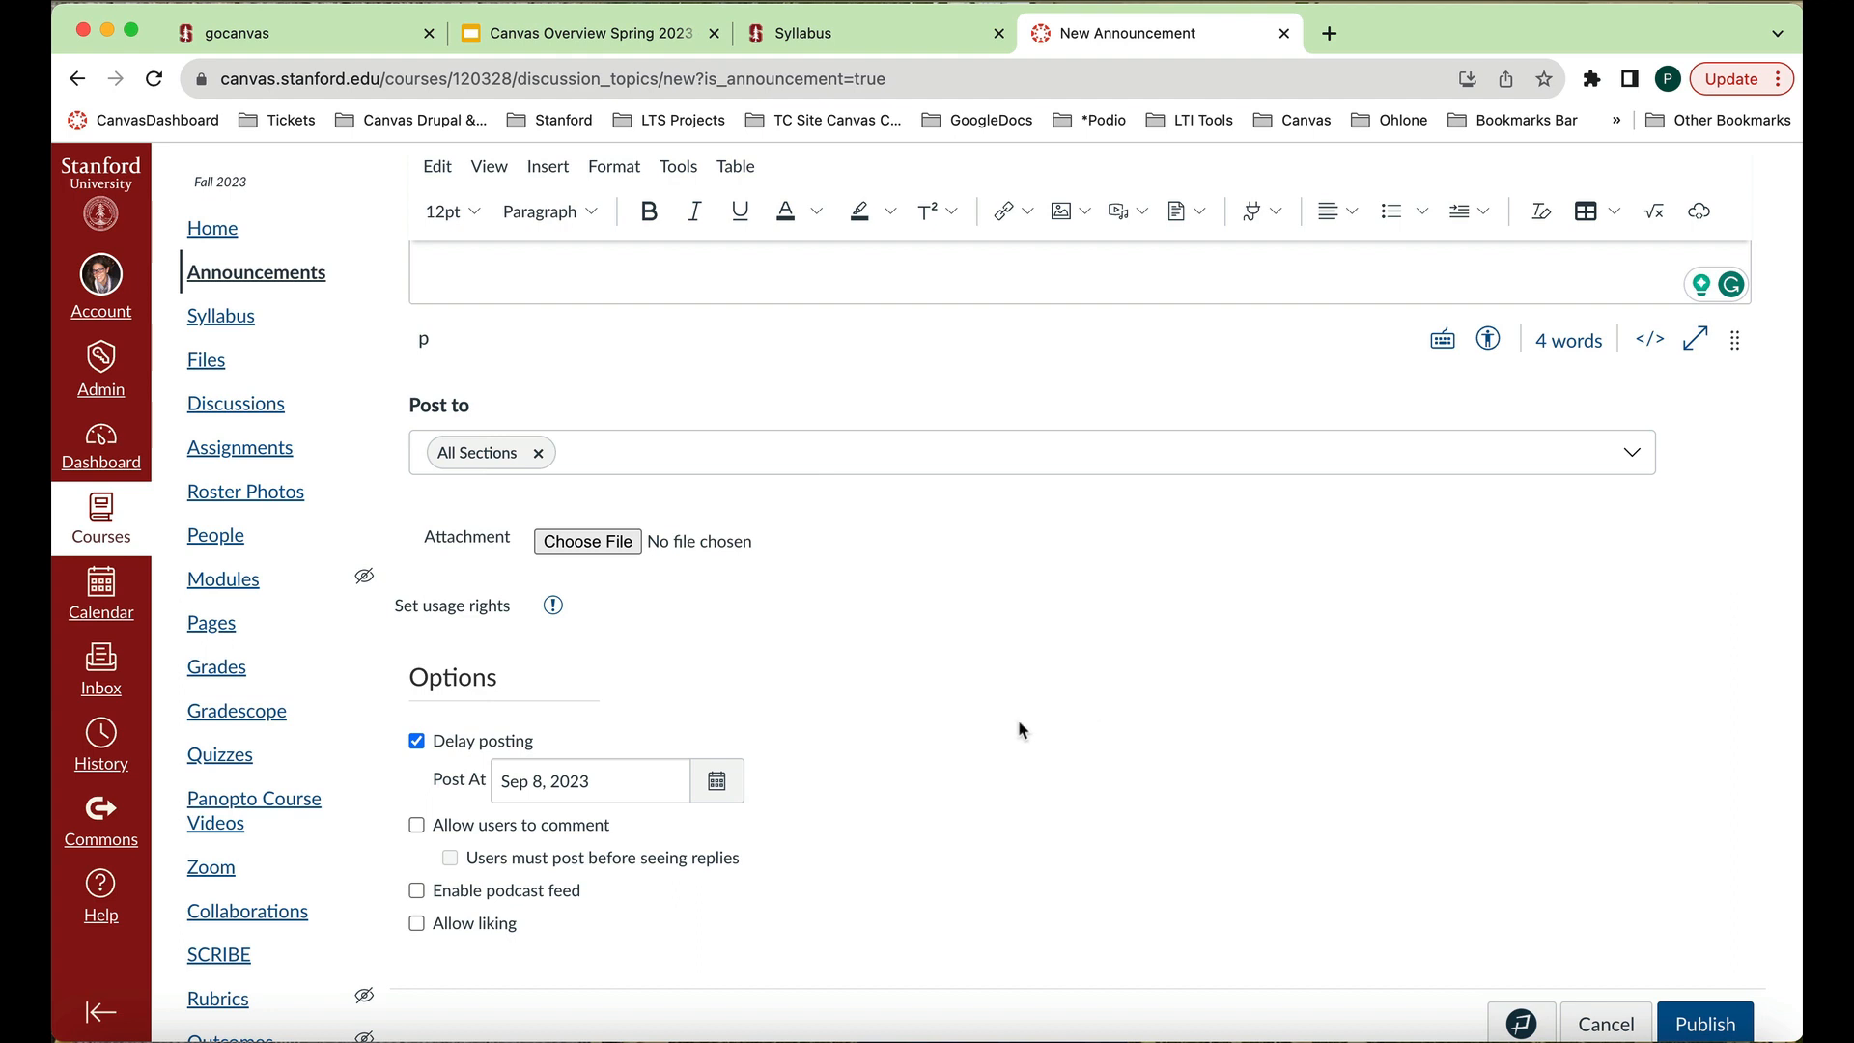
Examine the announcement editor's options for inserting links, images, media, documents and equations.
{"action": "mouse_move", "coordinate": [554, 776]}
{"action": "scroll", "coordinate": [969, 774], "scroll_direction": "down", "scroll_amount": 1}
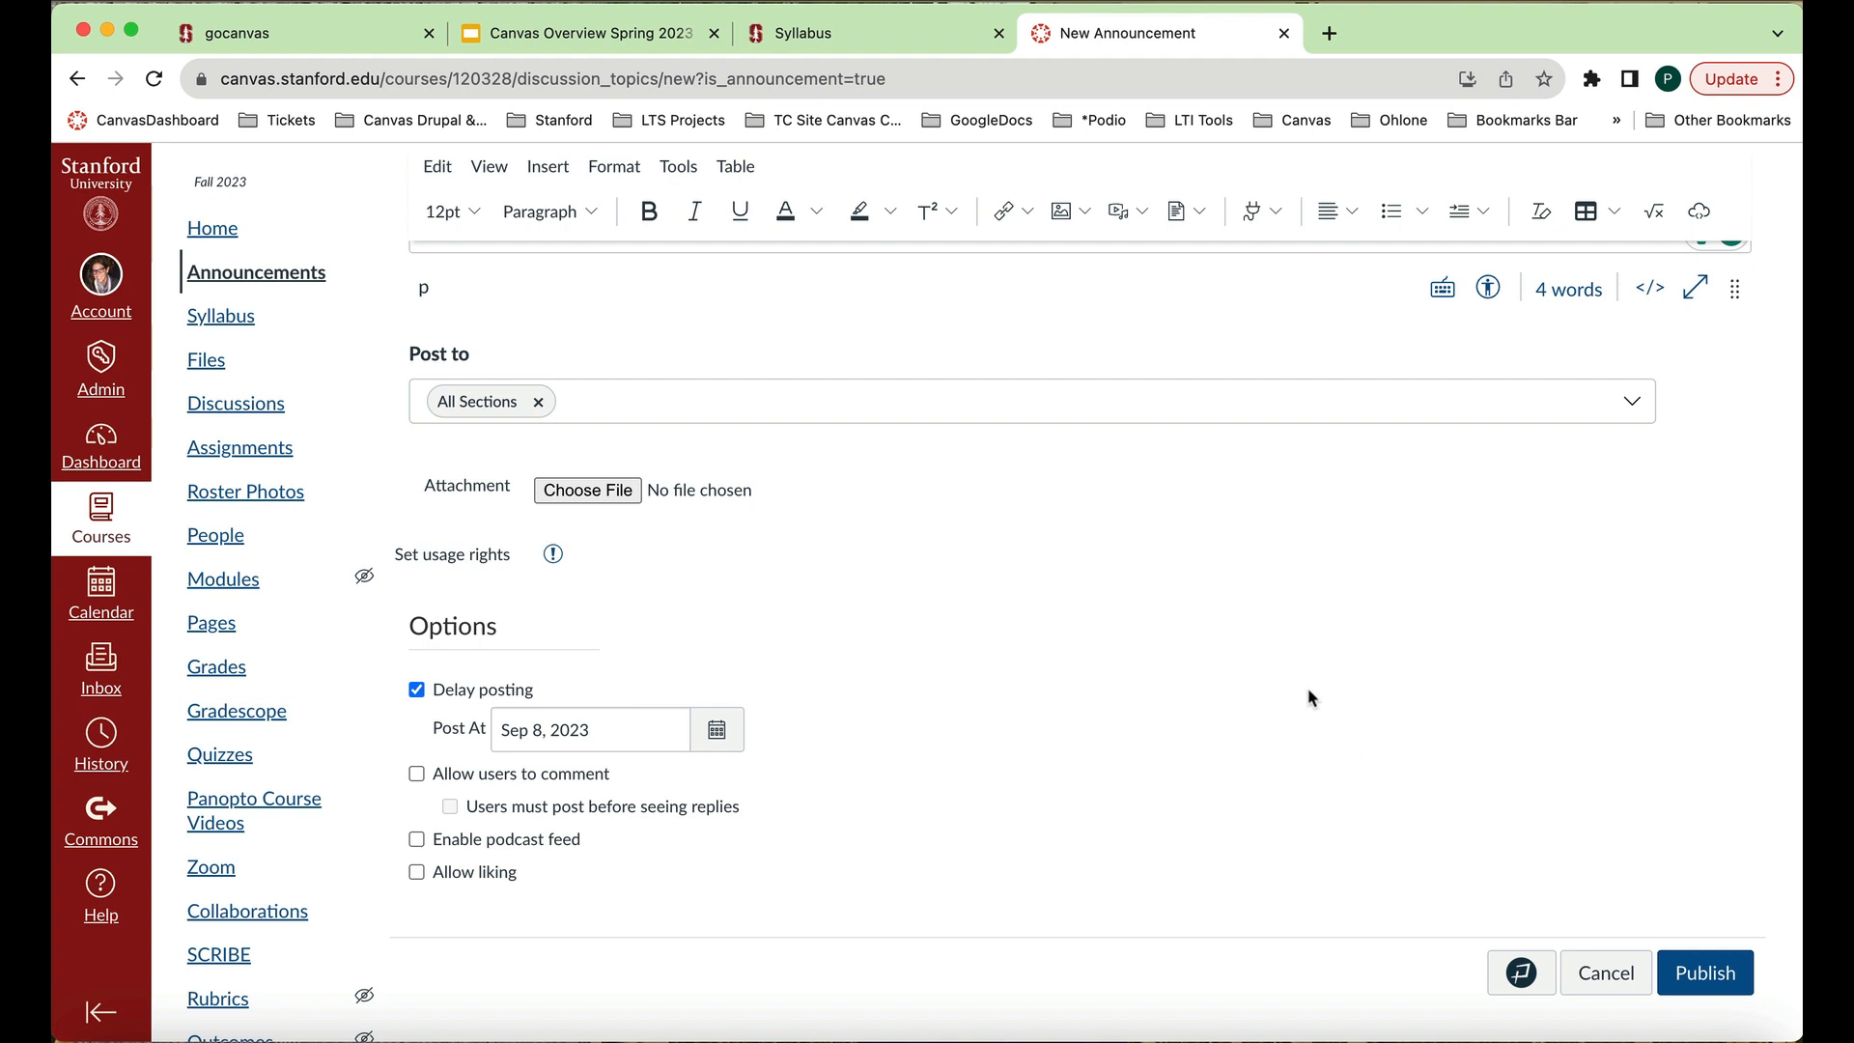
{"action": "scroll", "coordinate": [1309, 695], "scroll_direction": "up", "scroll_amount": 3}
{"action": "scroll", "coordinate": [1308, 687], "scroll_direction": "up", "scroll_amount": 5}
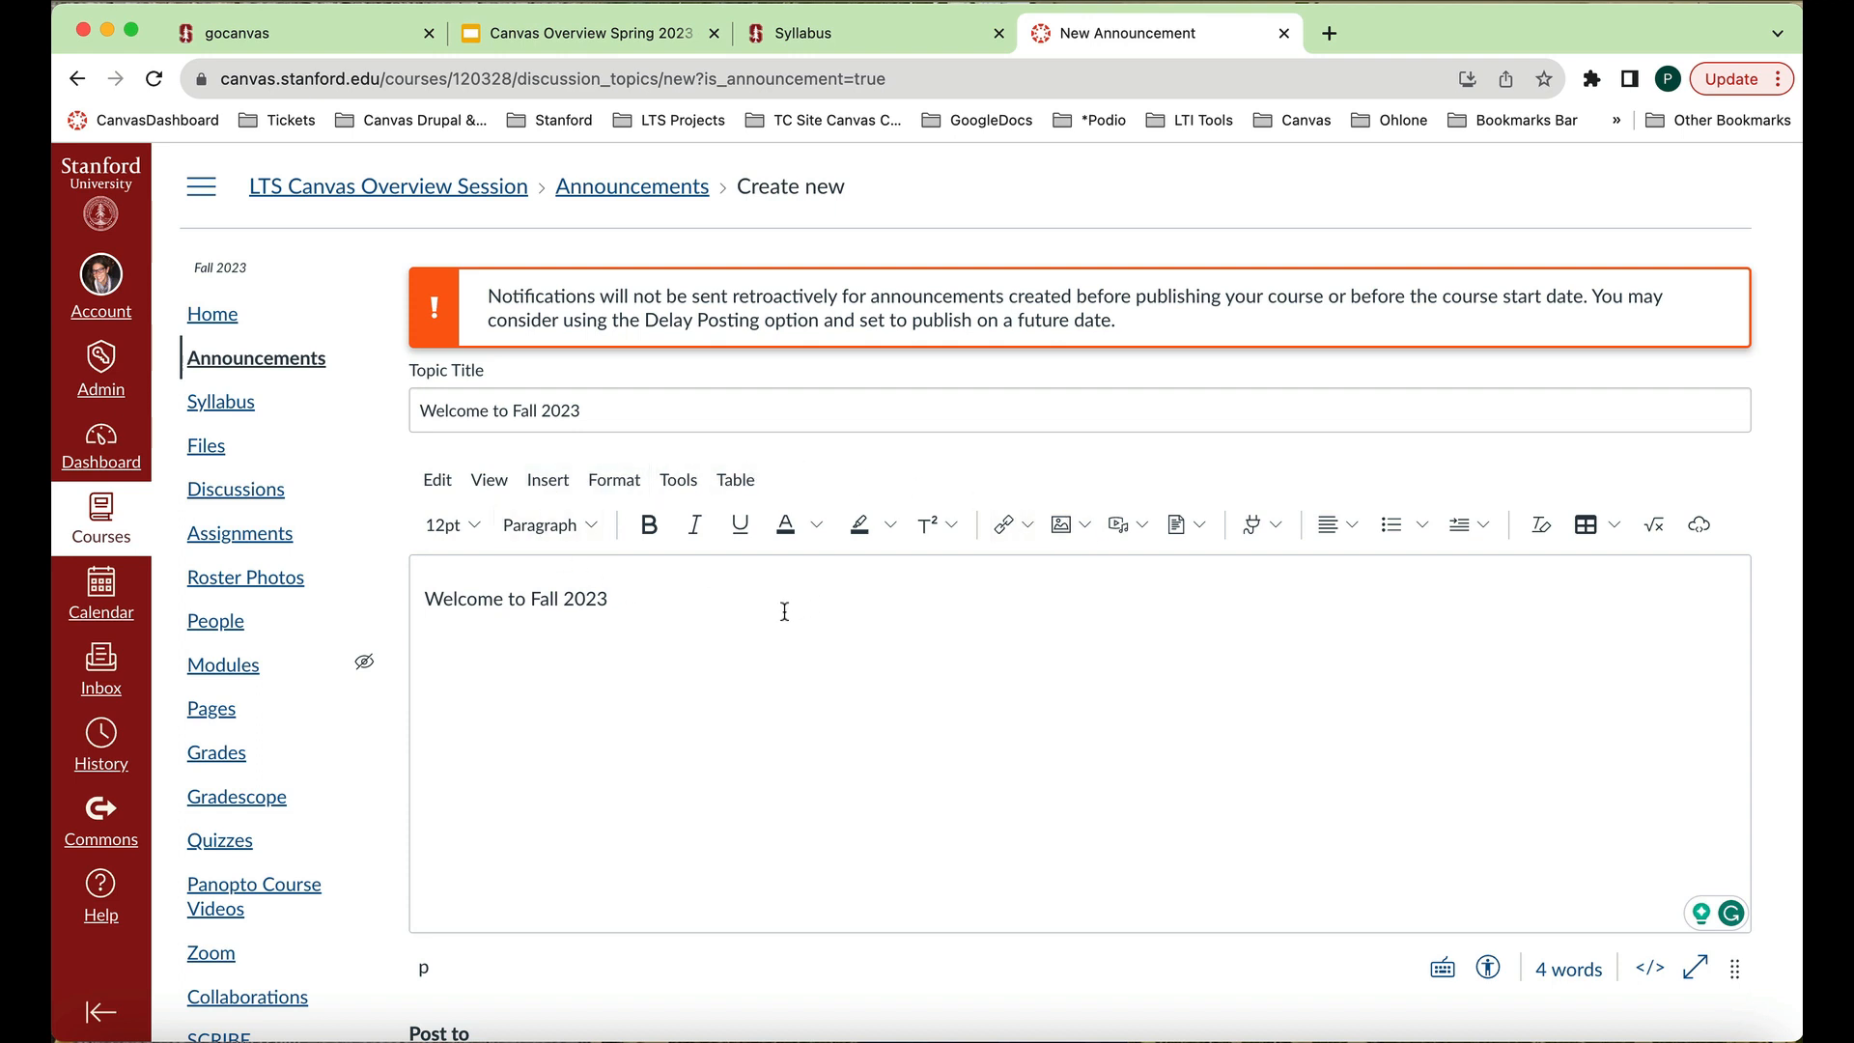
{"action": "left_click", "coordinate": [1029, 525]}
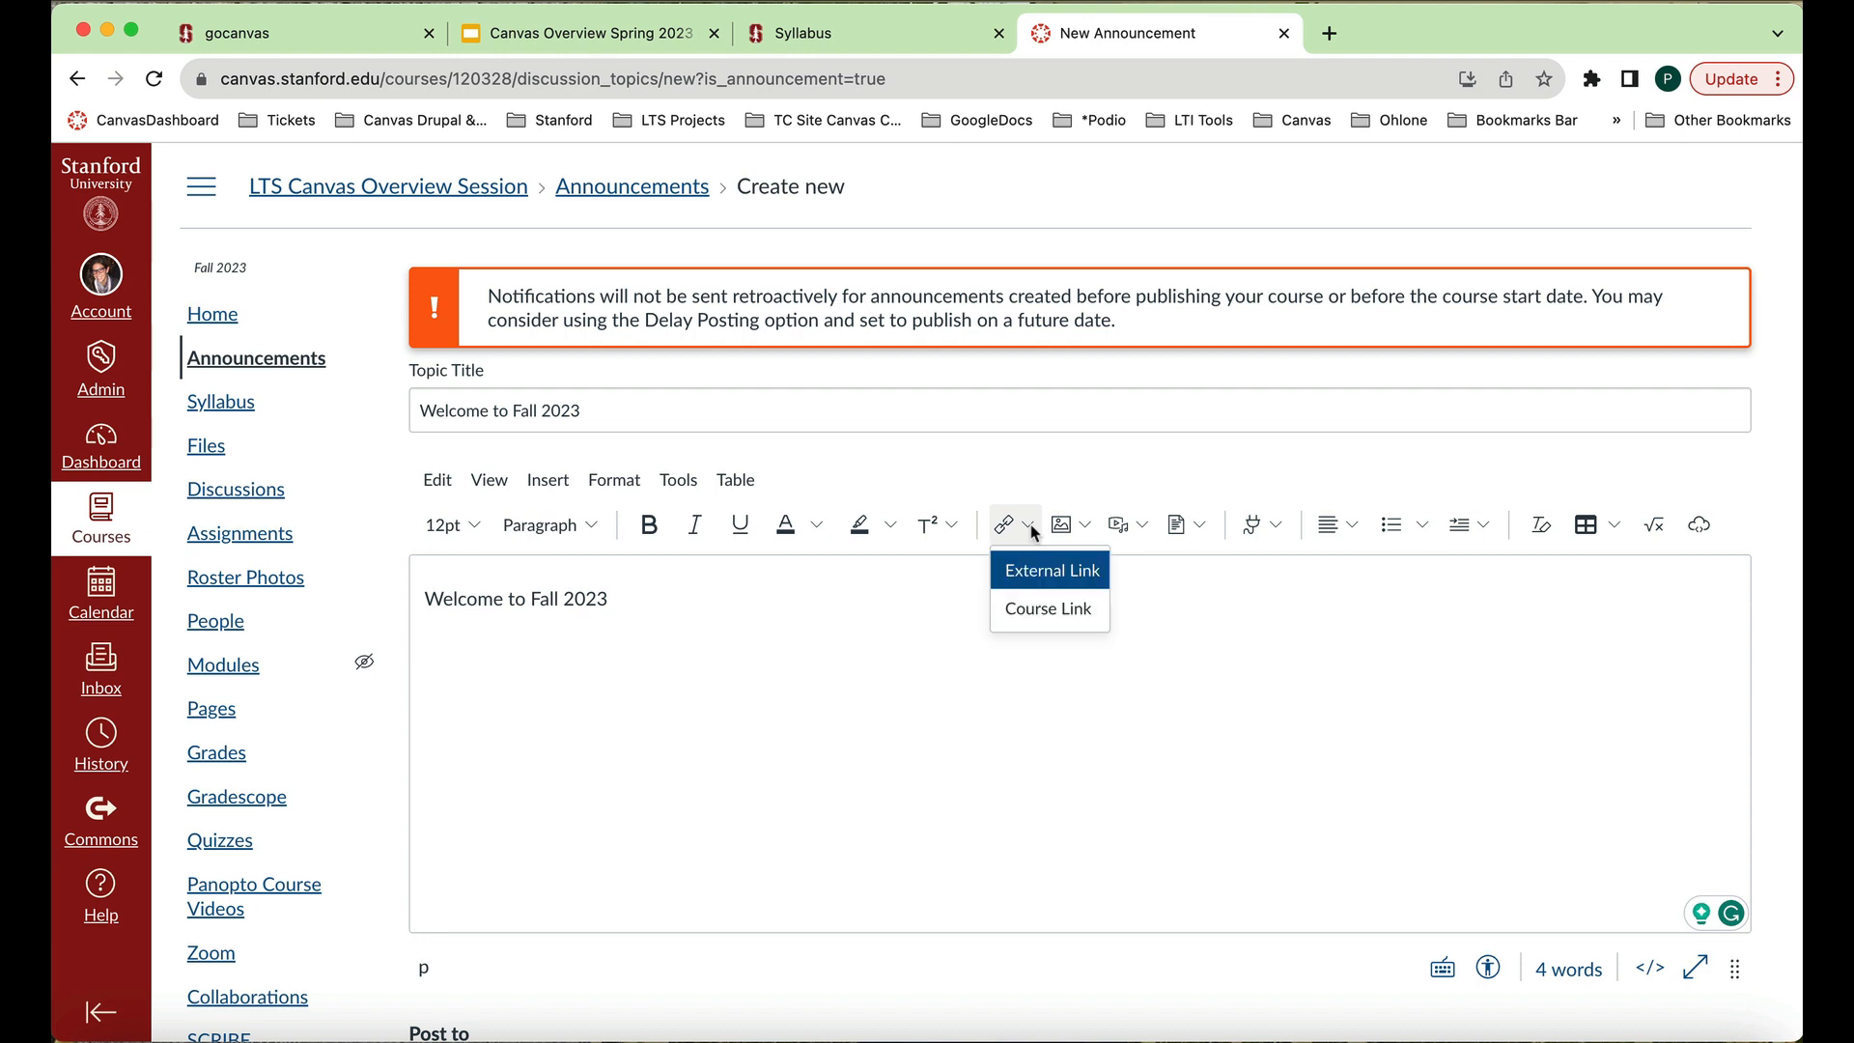
{"action": "left_click", "coordinate": [1087, 526]}
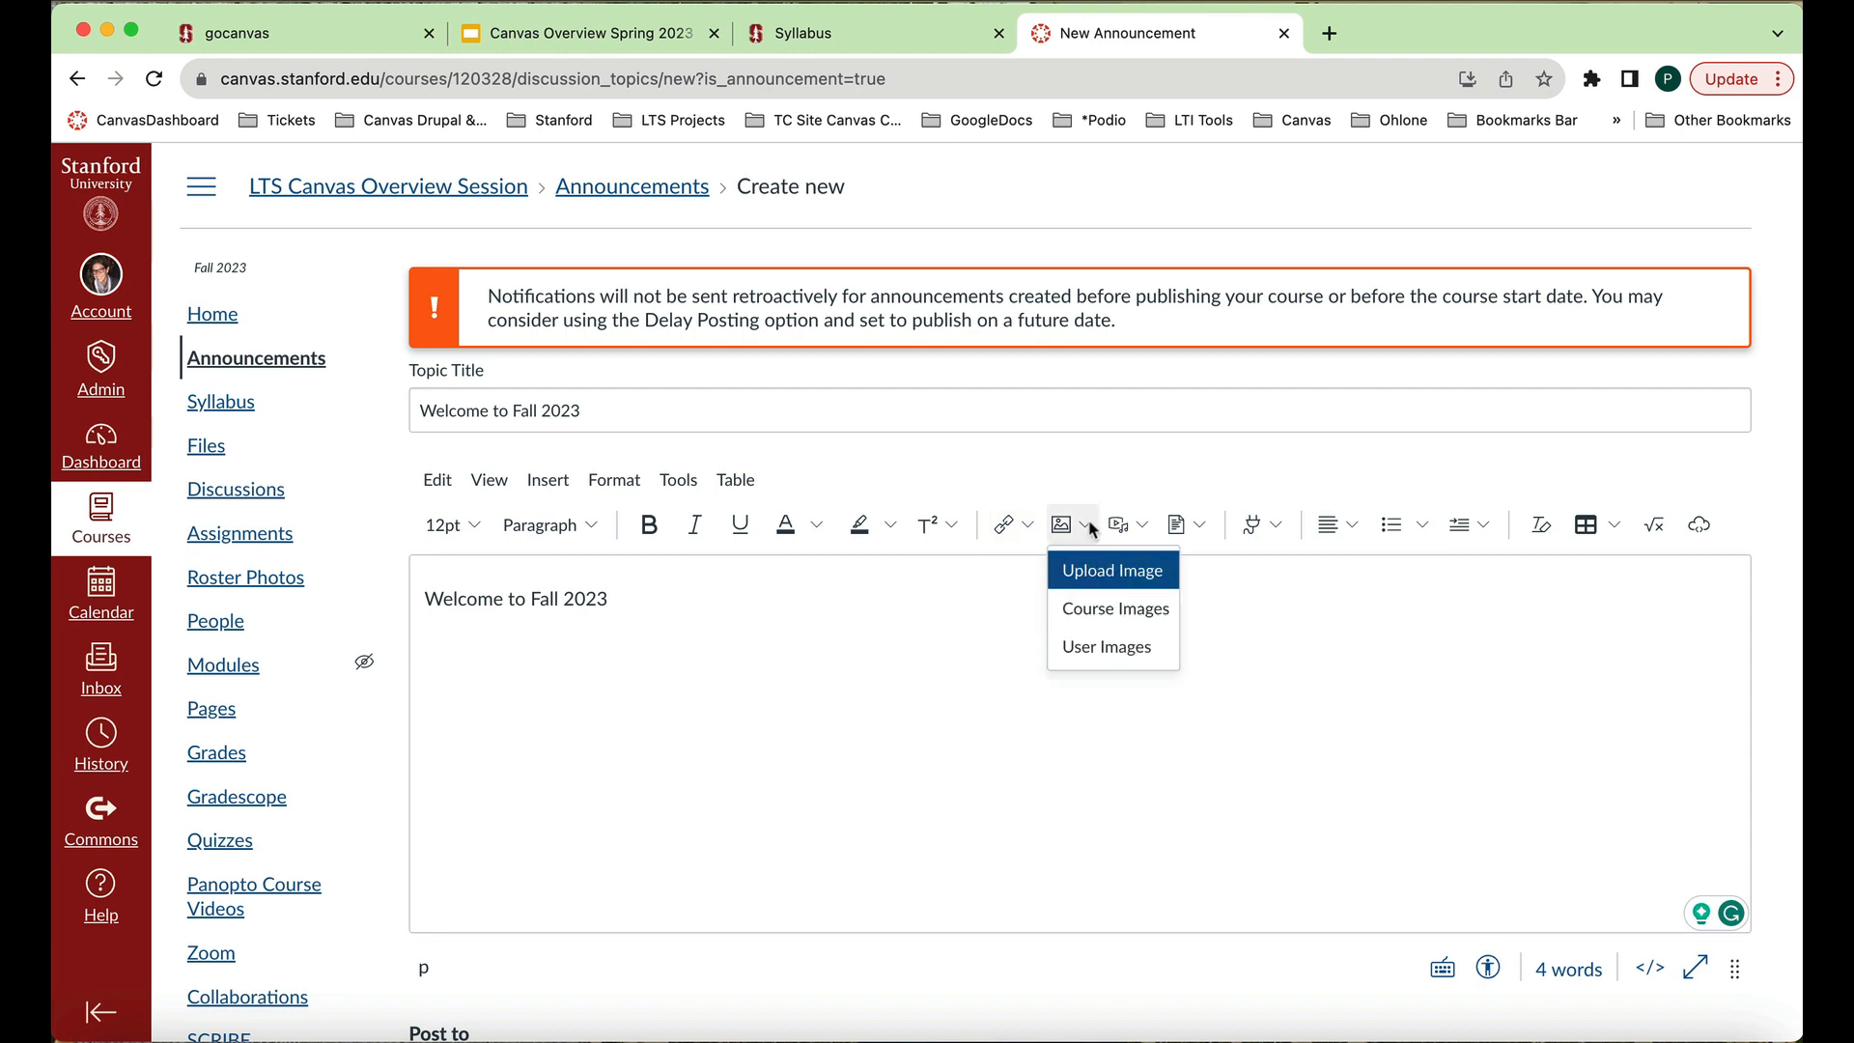
{"action": "left_click", "coordinate": [1148, 527]}
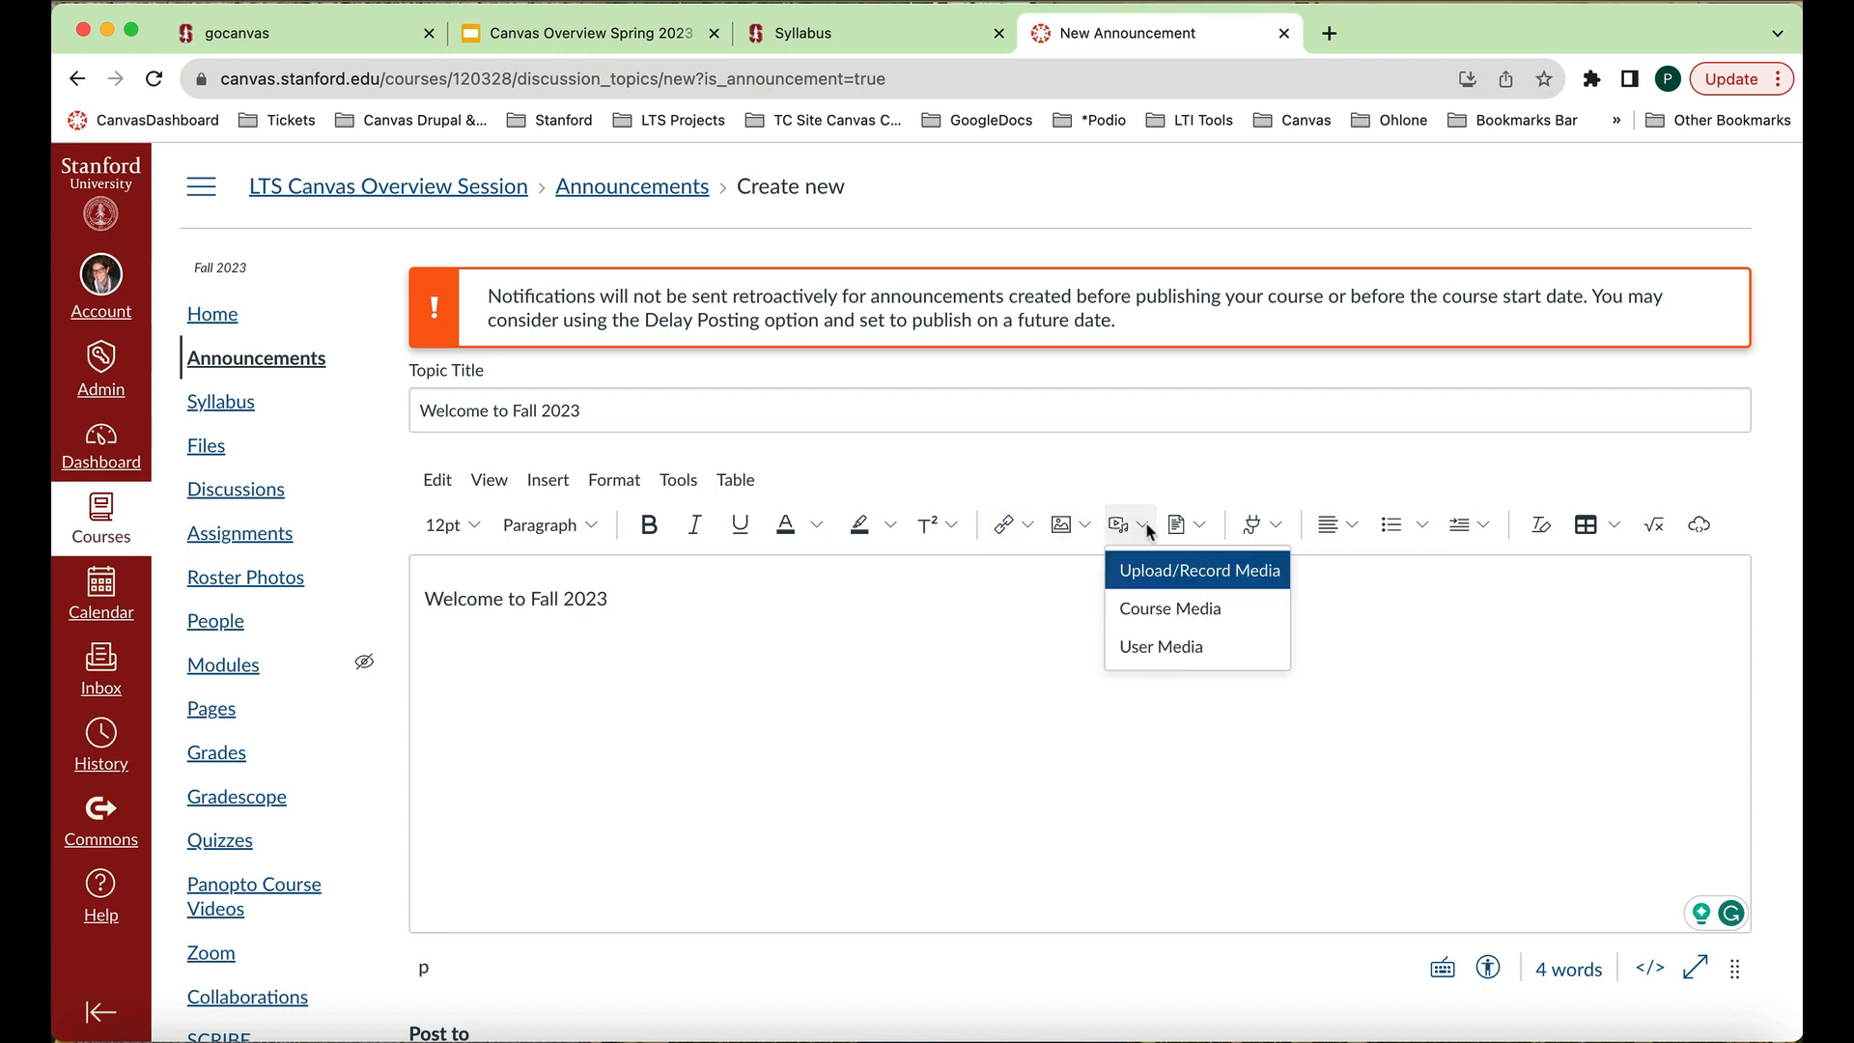
{"action": "left_click", "coordinate": [1200, 534]}
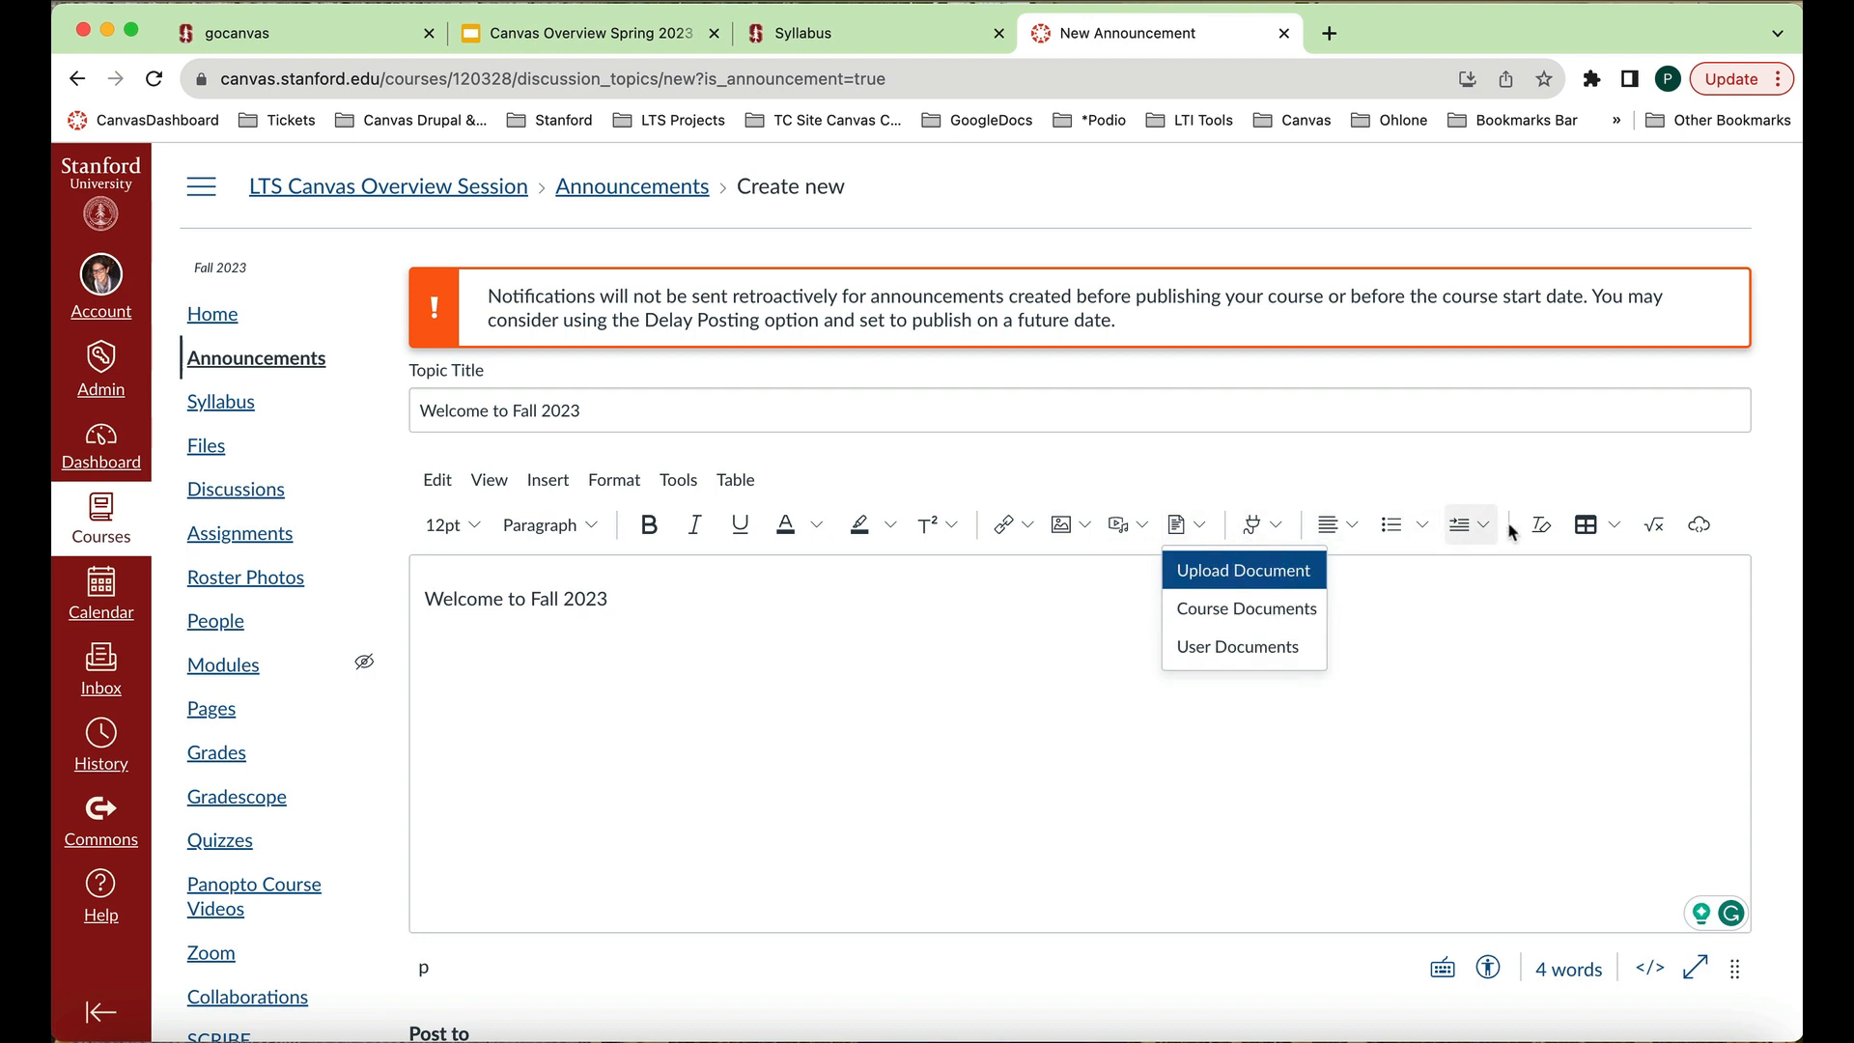
{"action": "left_click", "coordinate": [1653, 526]}
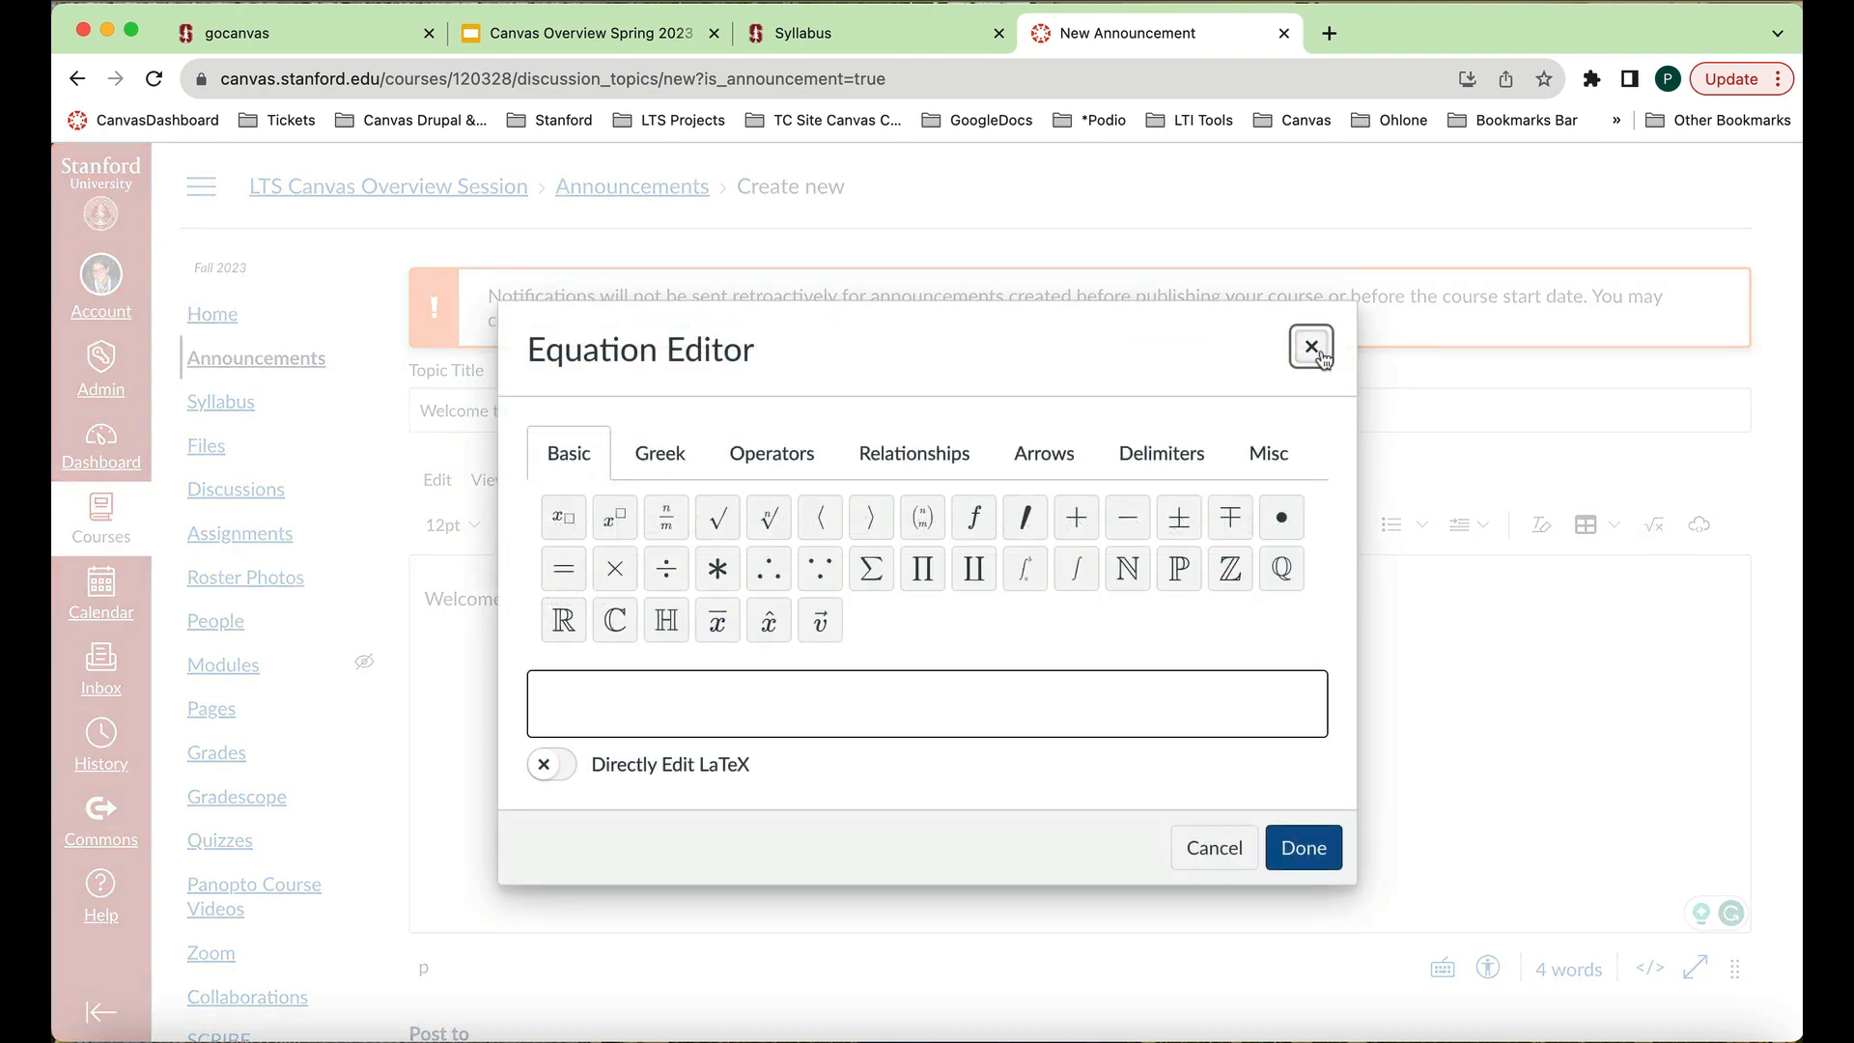
{"action": "left_click", "coordinate": [1310, 346]}
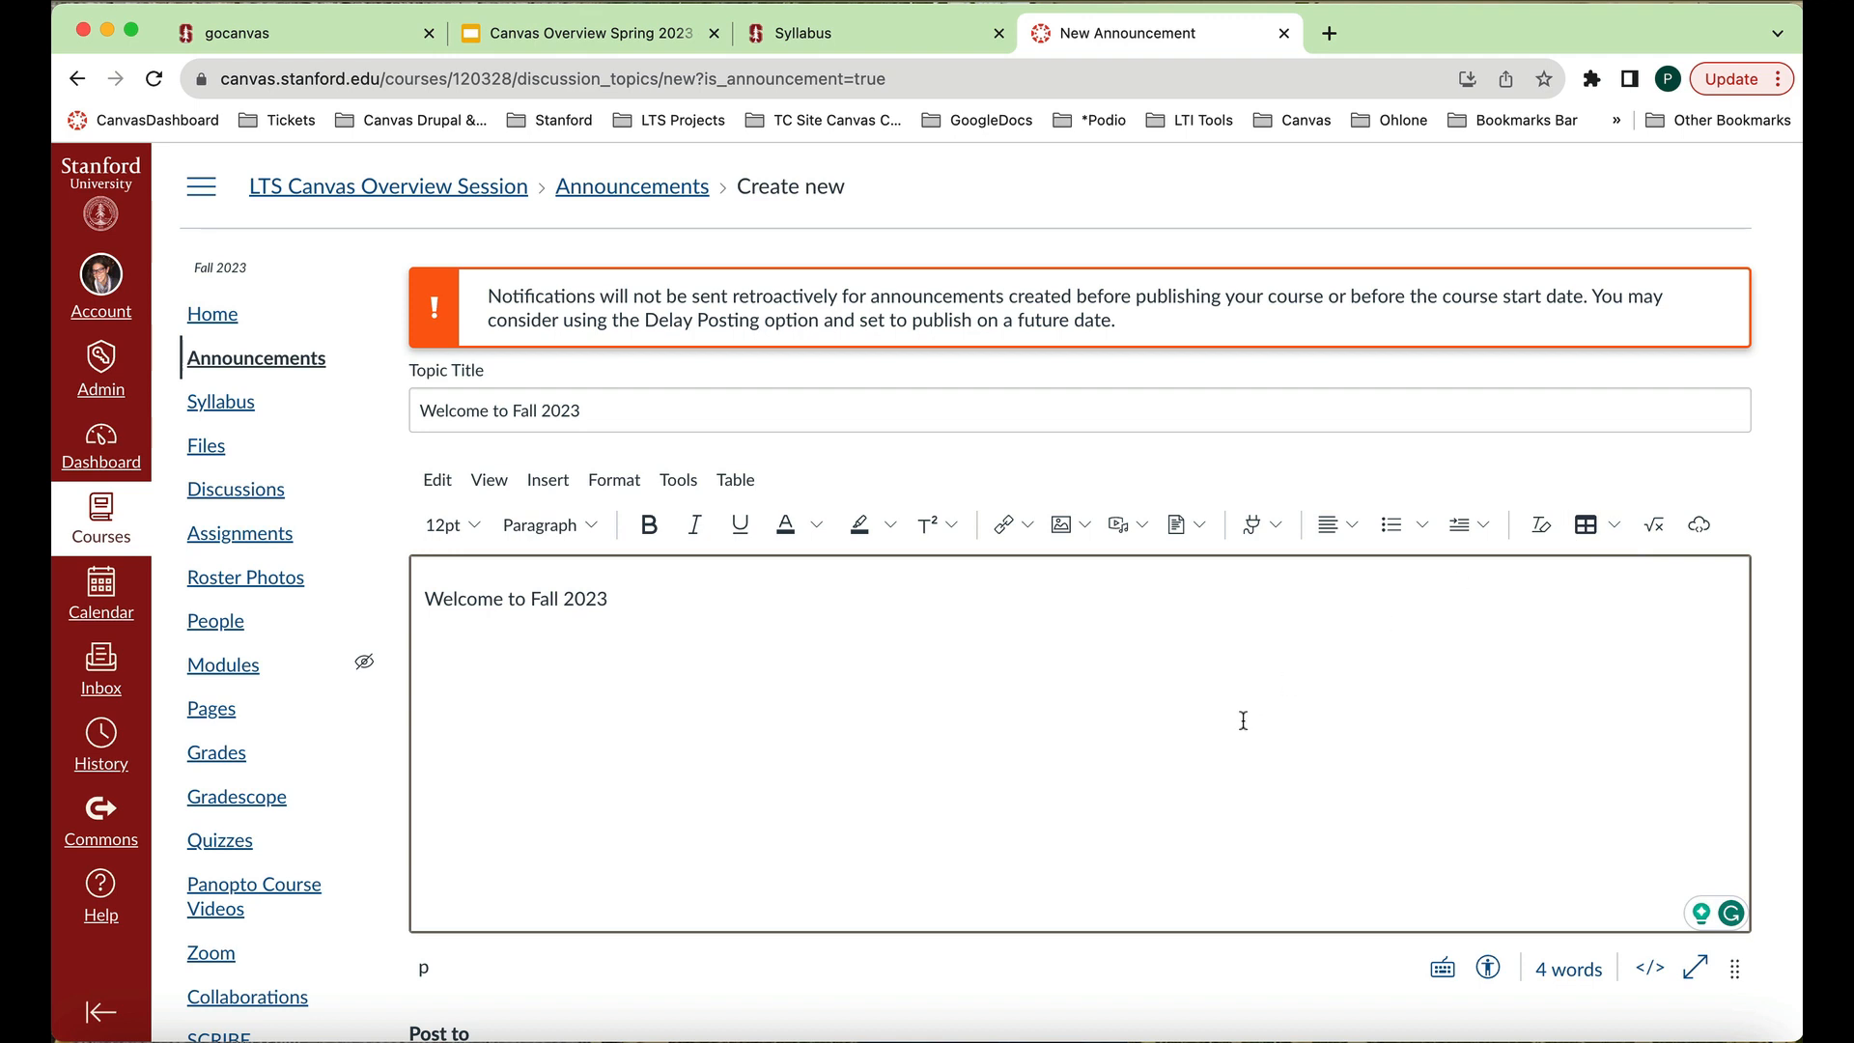
Publish the "Welcome to Fall 2023" announcement to all sections.
{"action": "scroll", "coordinate": [1244, 720], "scroll_direction": "down", "scroll_amount": 1}
{"action": "scroll", "coordinate": [1244, 720], "scroll_direction": "down", "scroll_amount": 6}
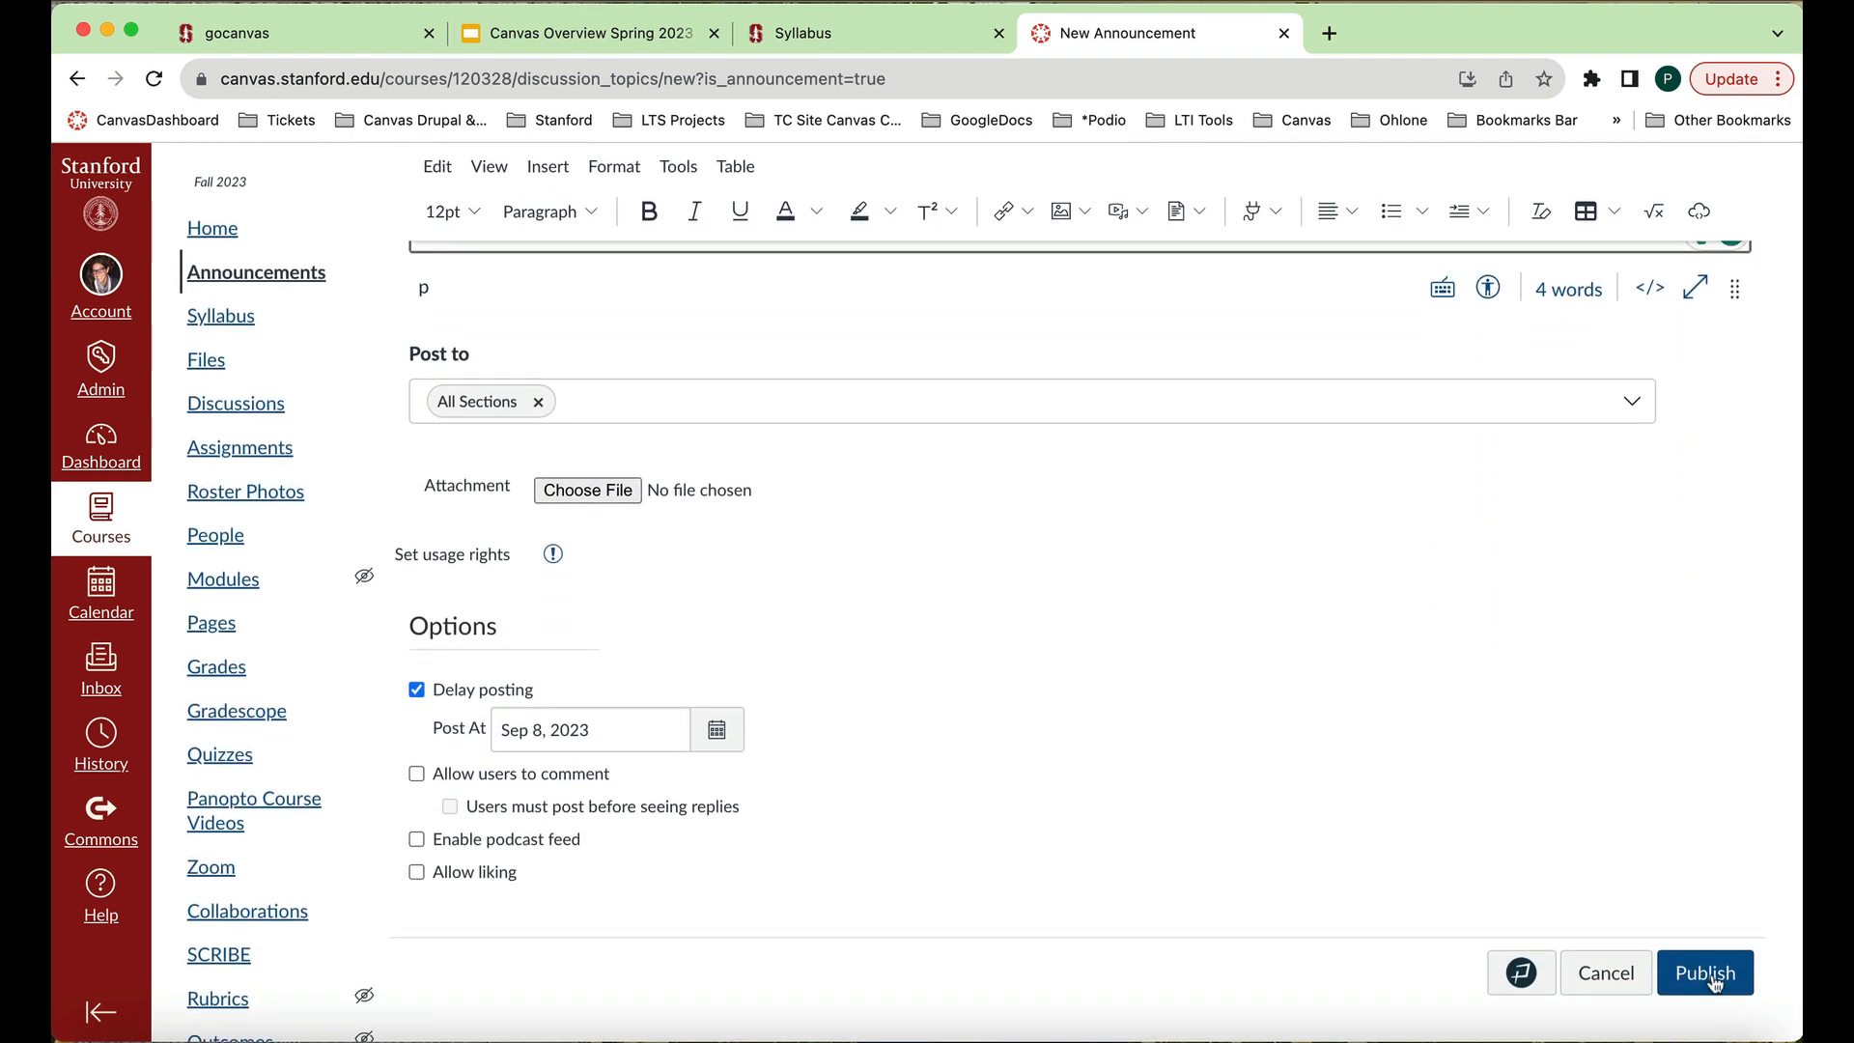
{"action": "left_click", "coordinate": [1707, 968]}
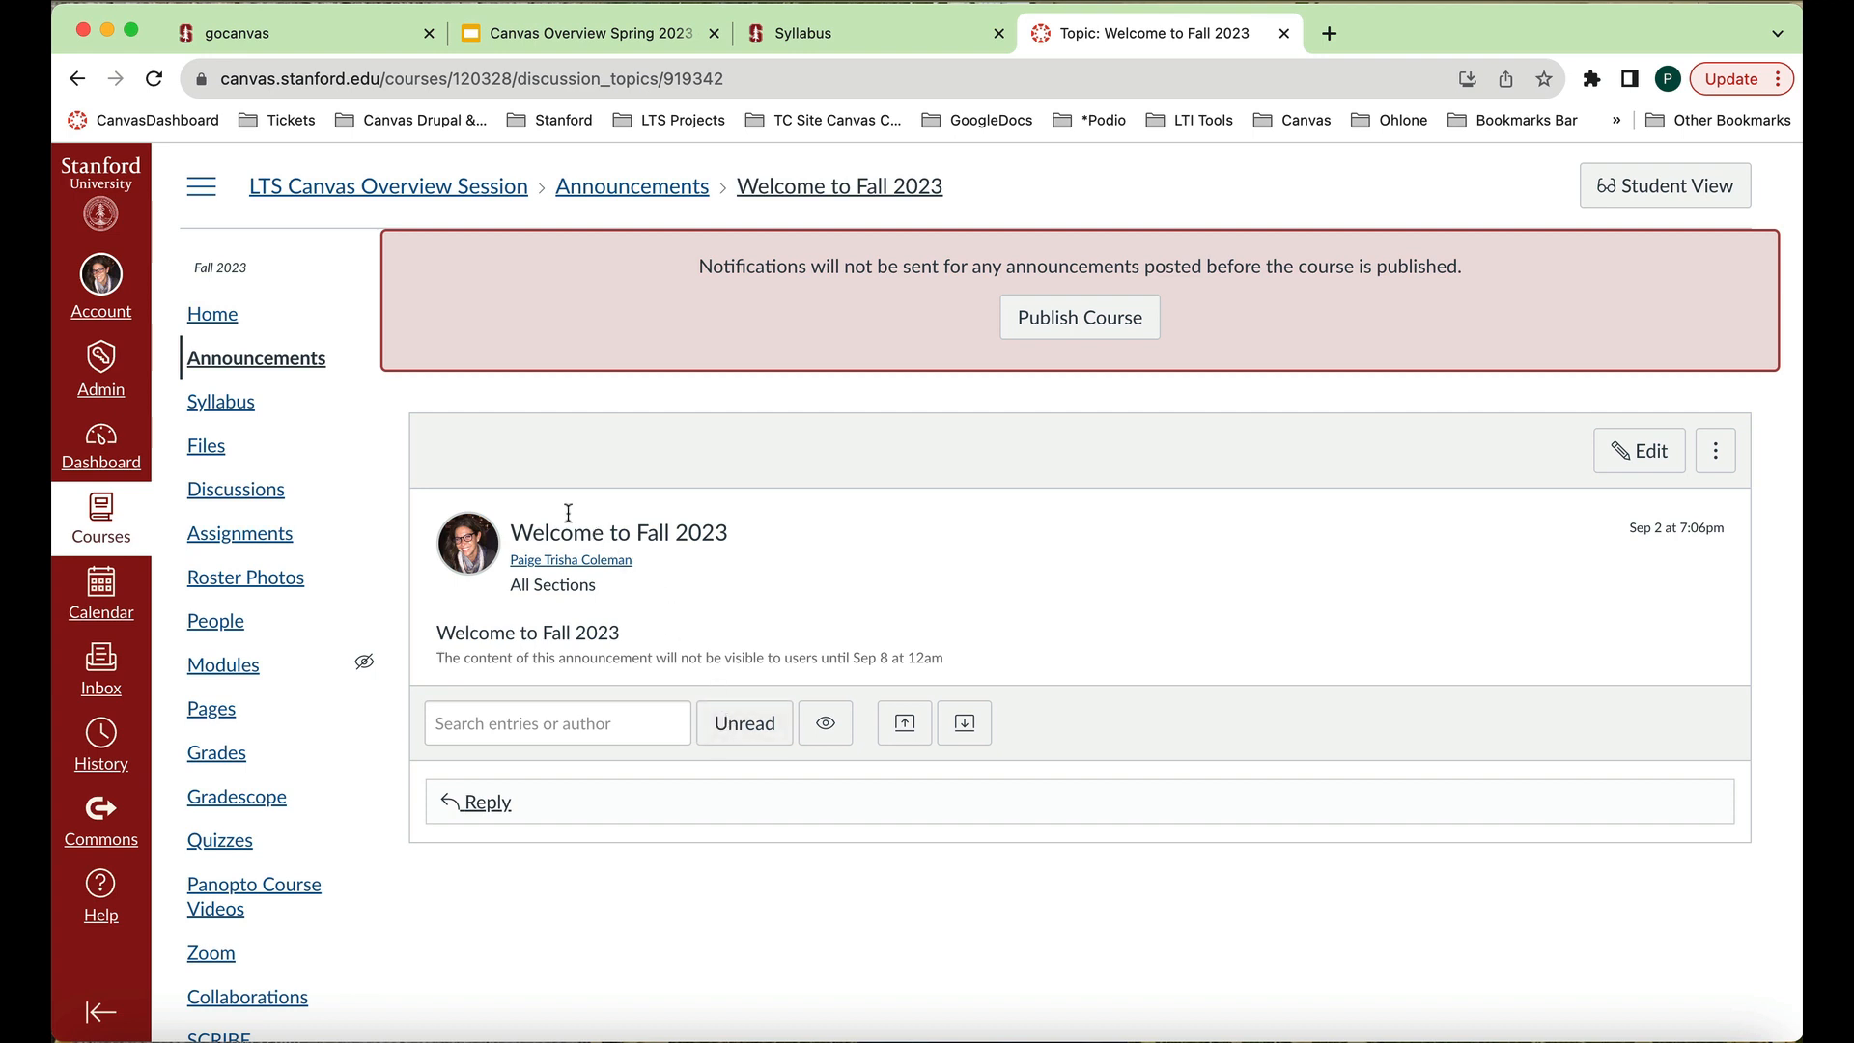
Start a new course discussion titled "How was summer break?" and repeat the title as its body text.
{"action": "left_click", "coordinate": [235, 489]}
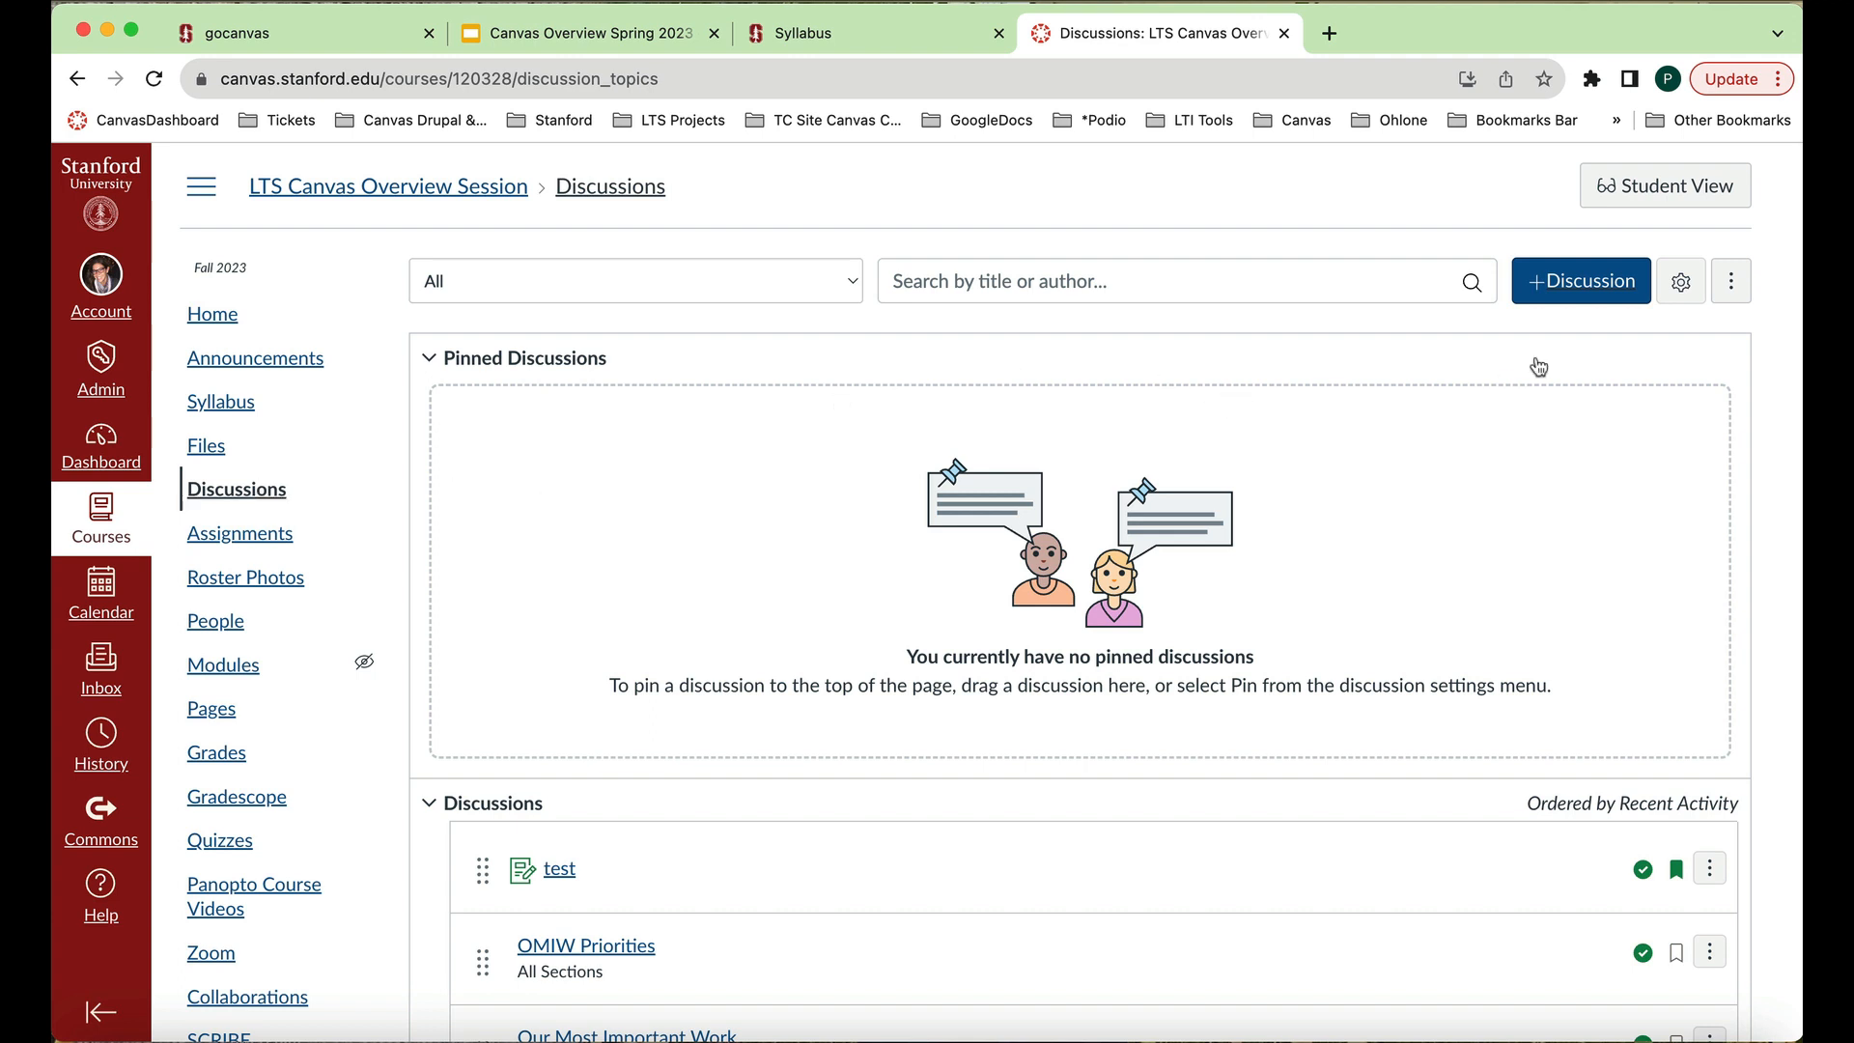
{"action": "left_click", "coordinate": [1583, 283]}
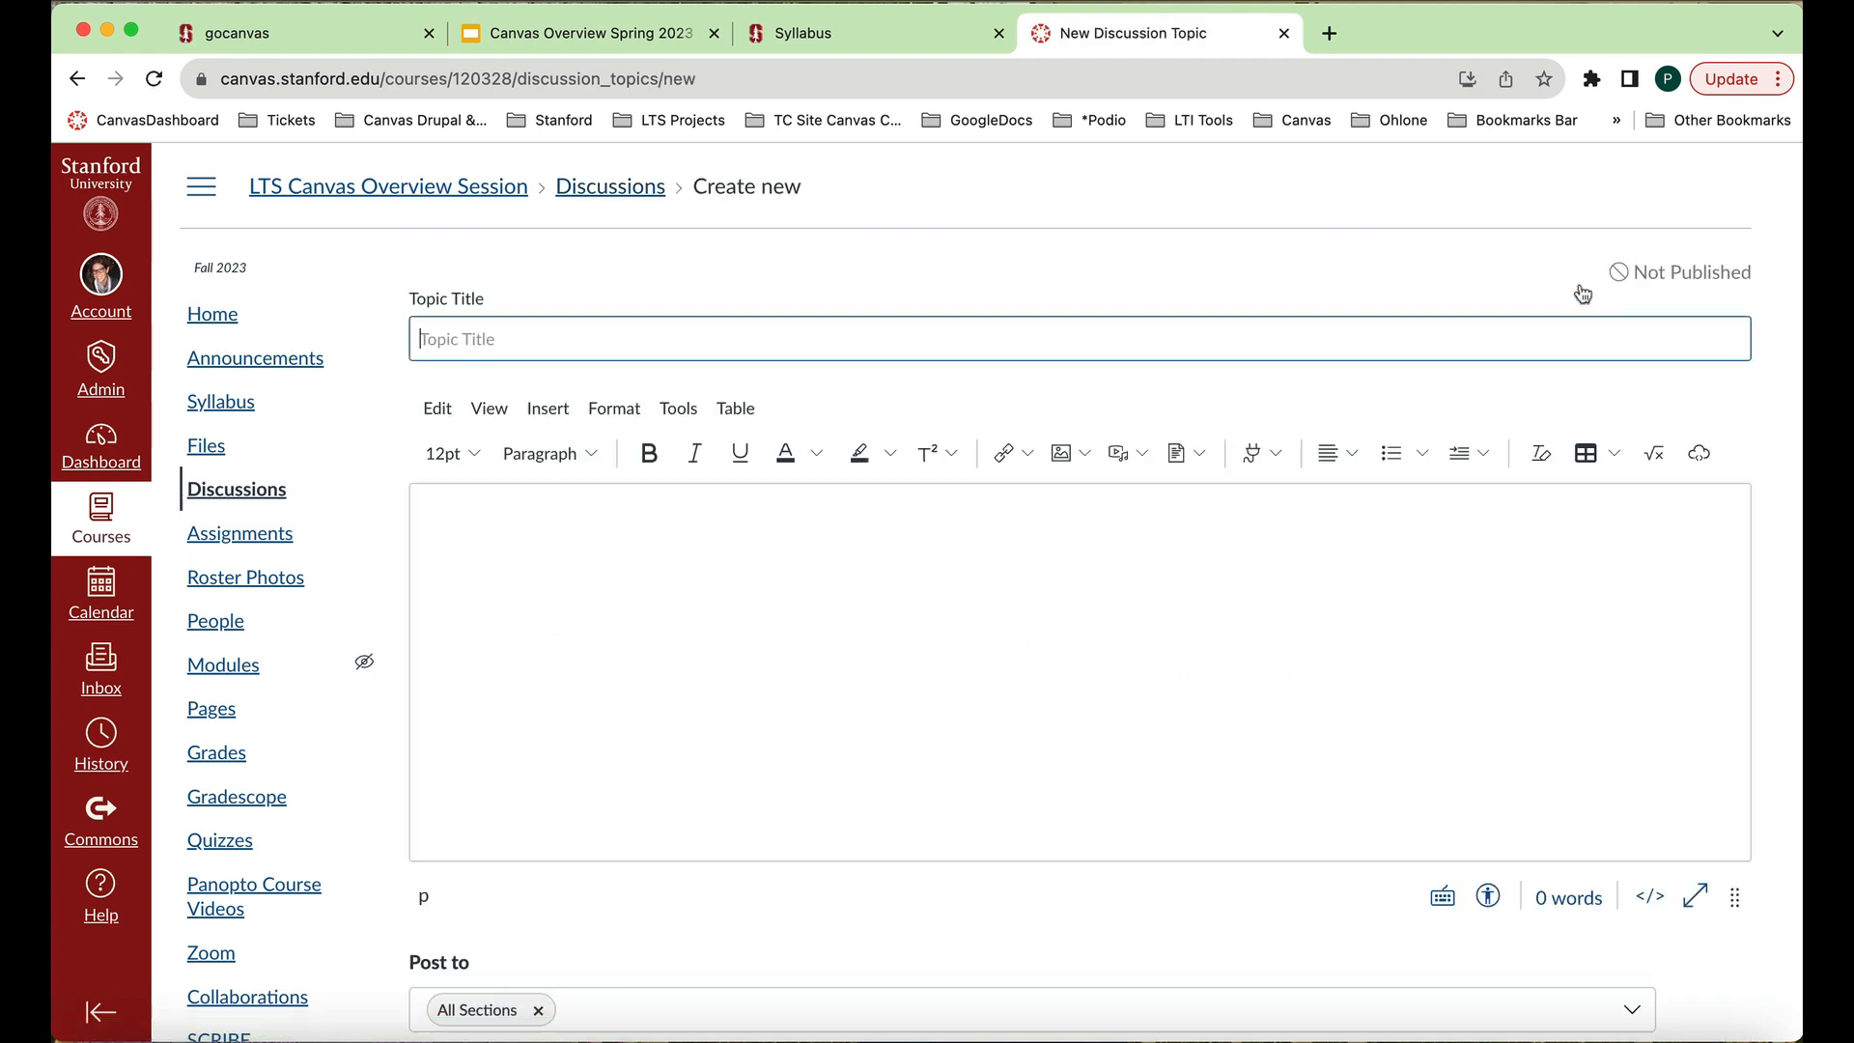
{"action": "type", "text": "How was summer break?"}
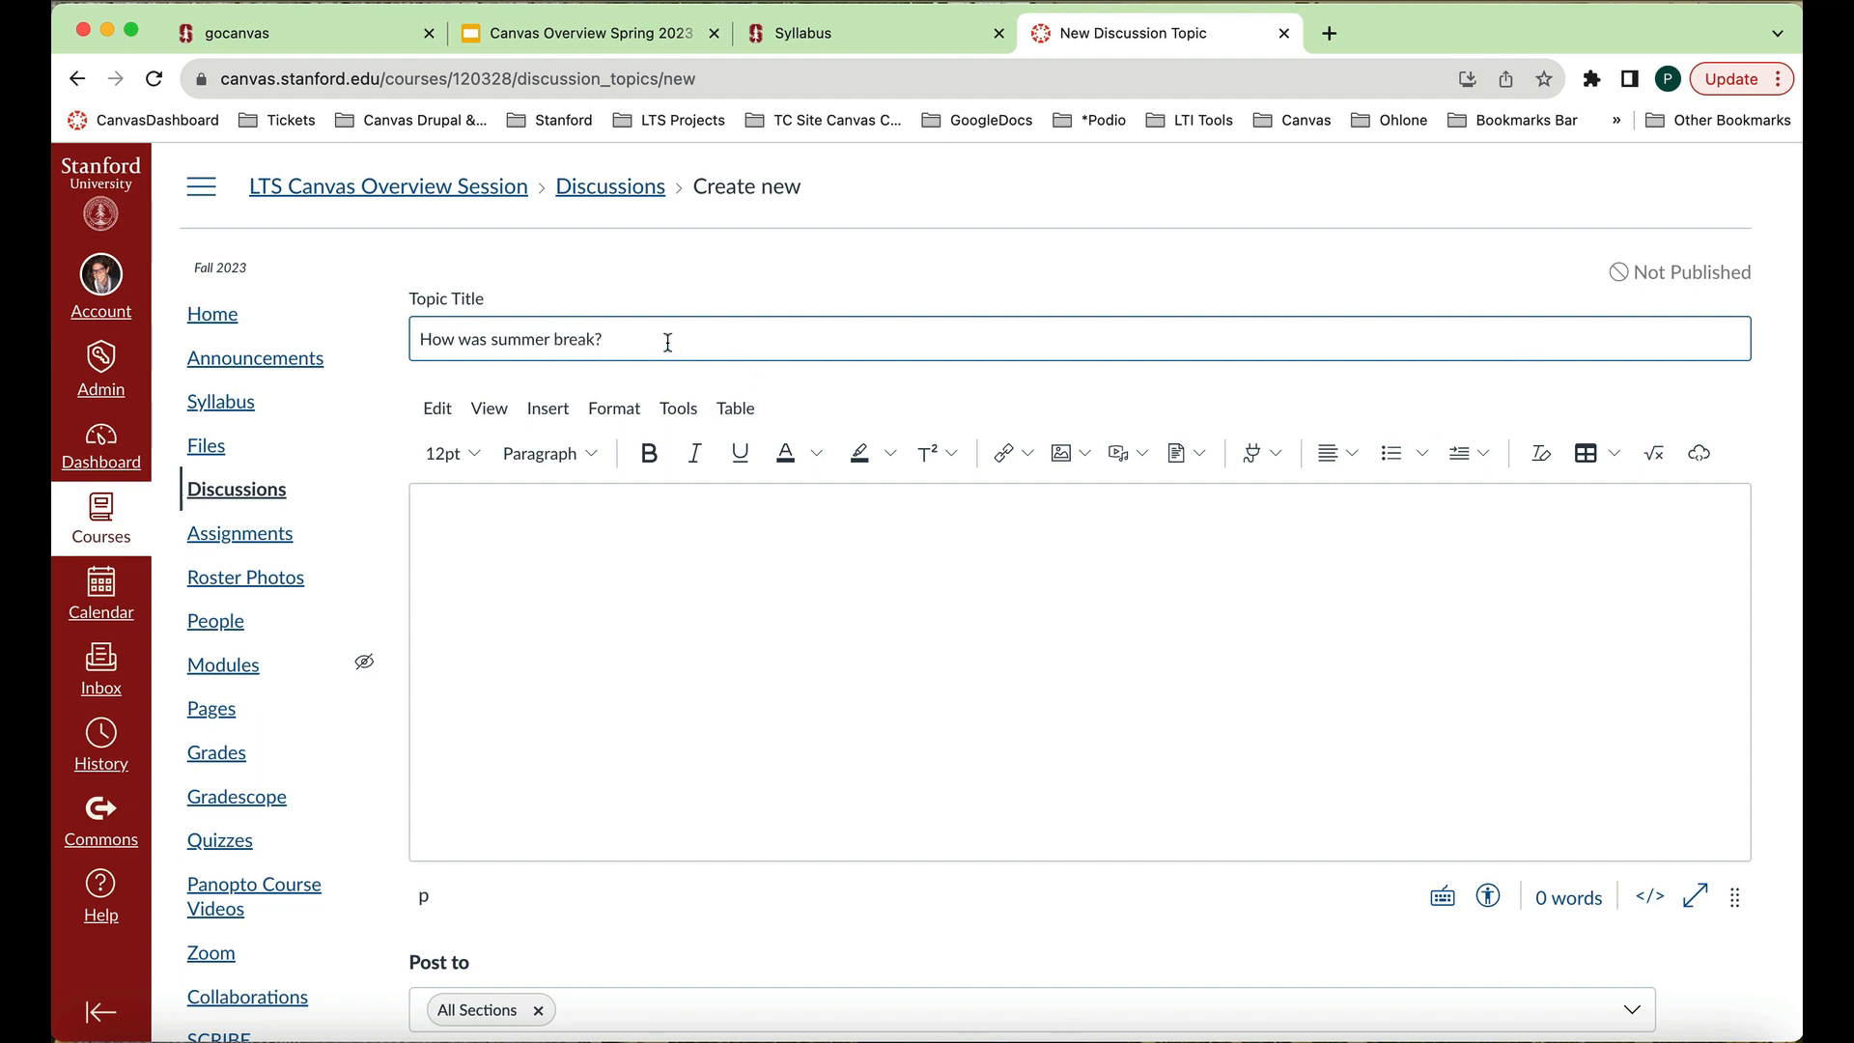
{"action": "left_click_drag", "start_coordinate": [670, 344], "coordinate": [366, 345]}
{"action": "left_click", "coordinate": [551, 570]}
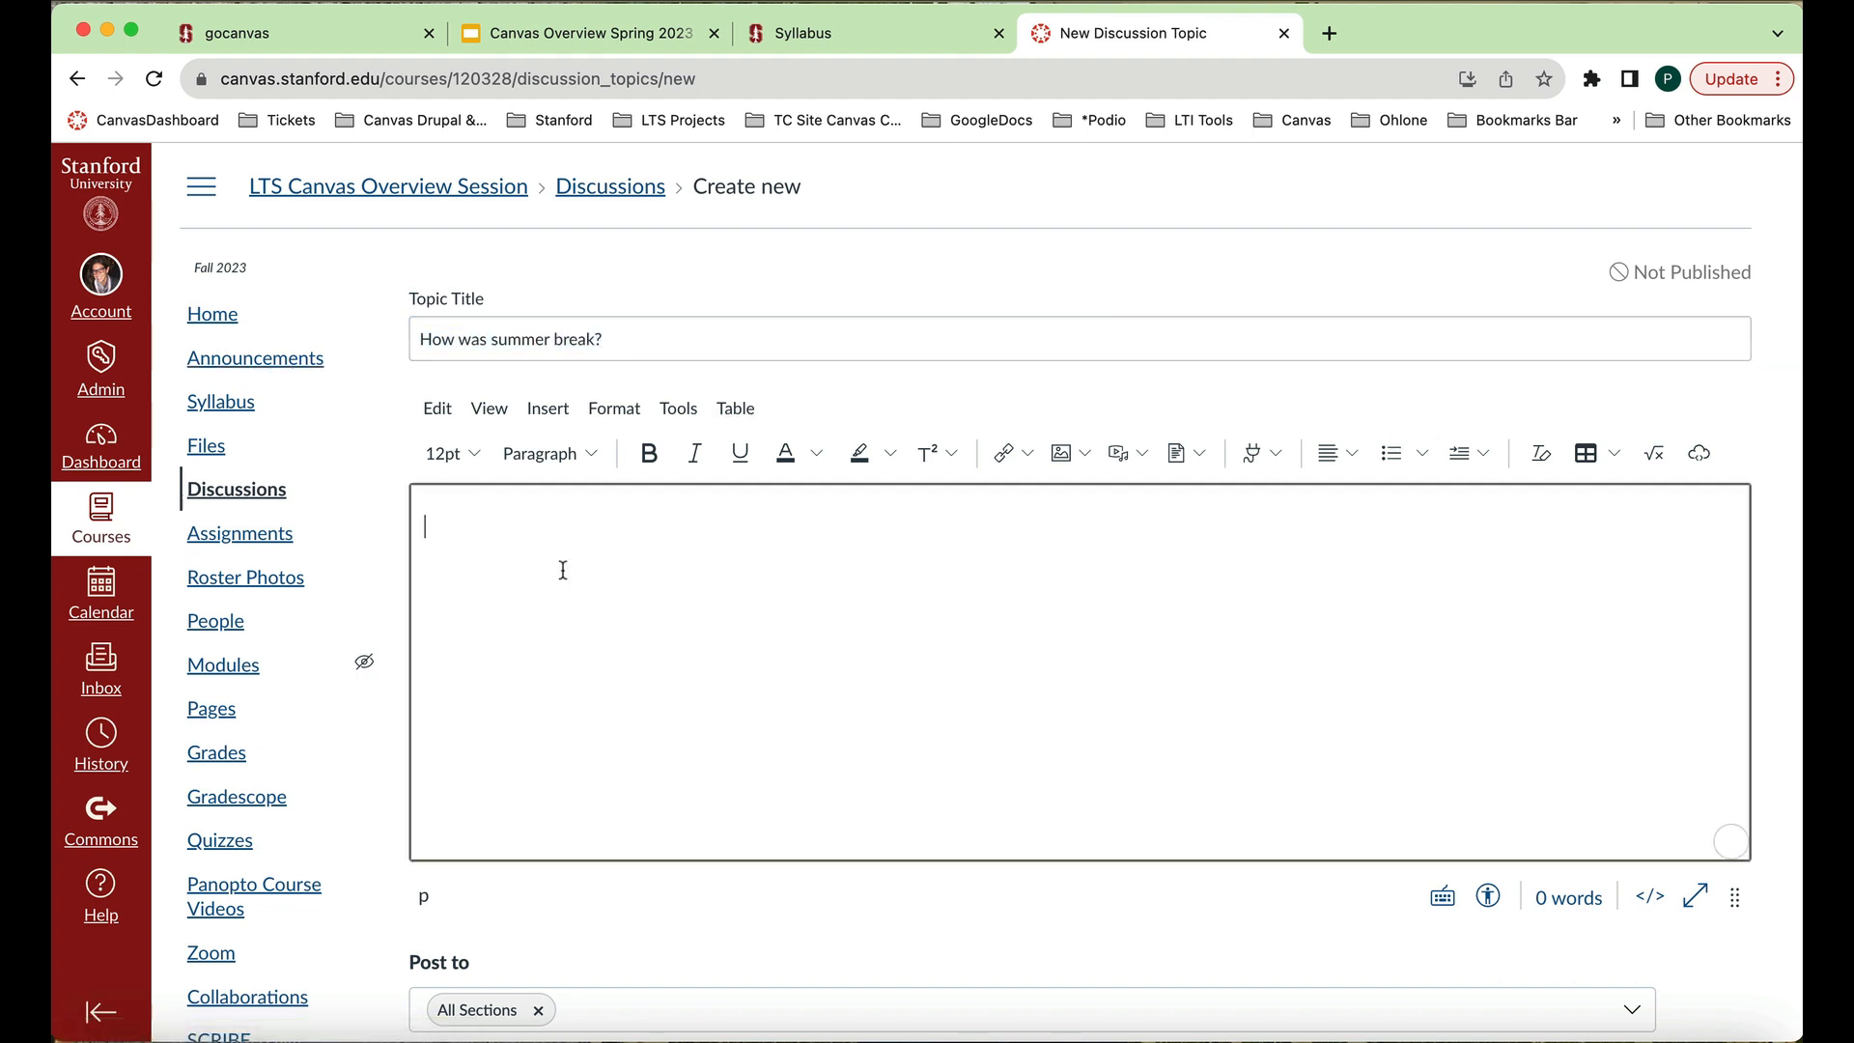
{"action": "key", "text": "cmd+v"}
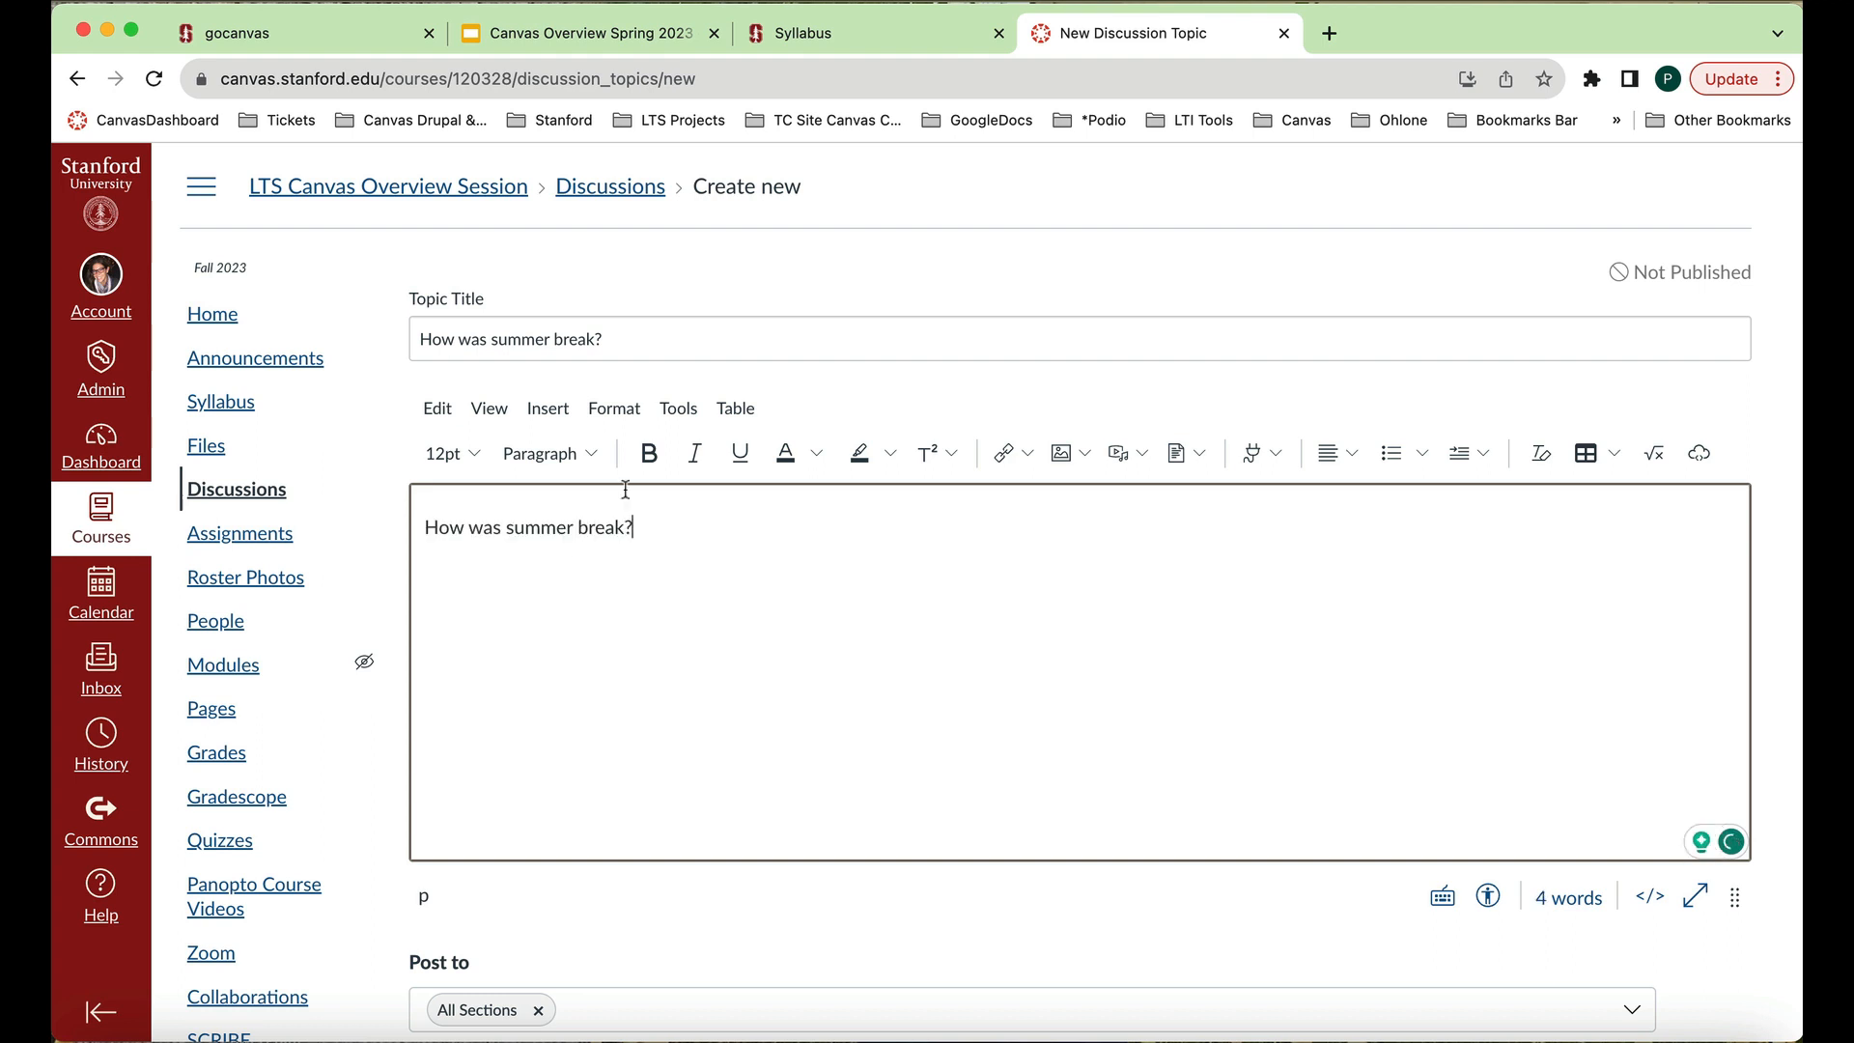
Make the discussion graded and set its possible points to 10.
{"action": "scroll", "coordinate": [728, 614], "scroll_direction": "down", "scroll_amount": 3}
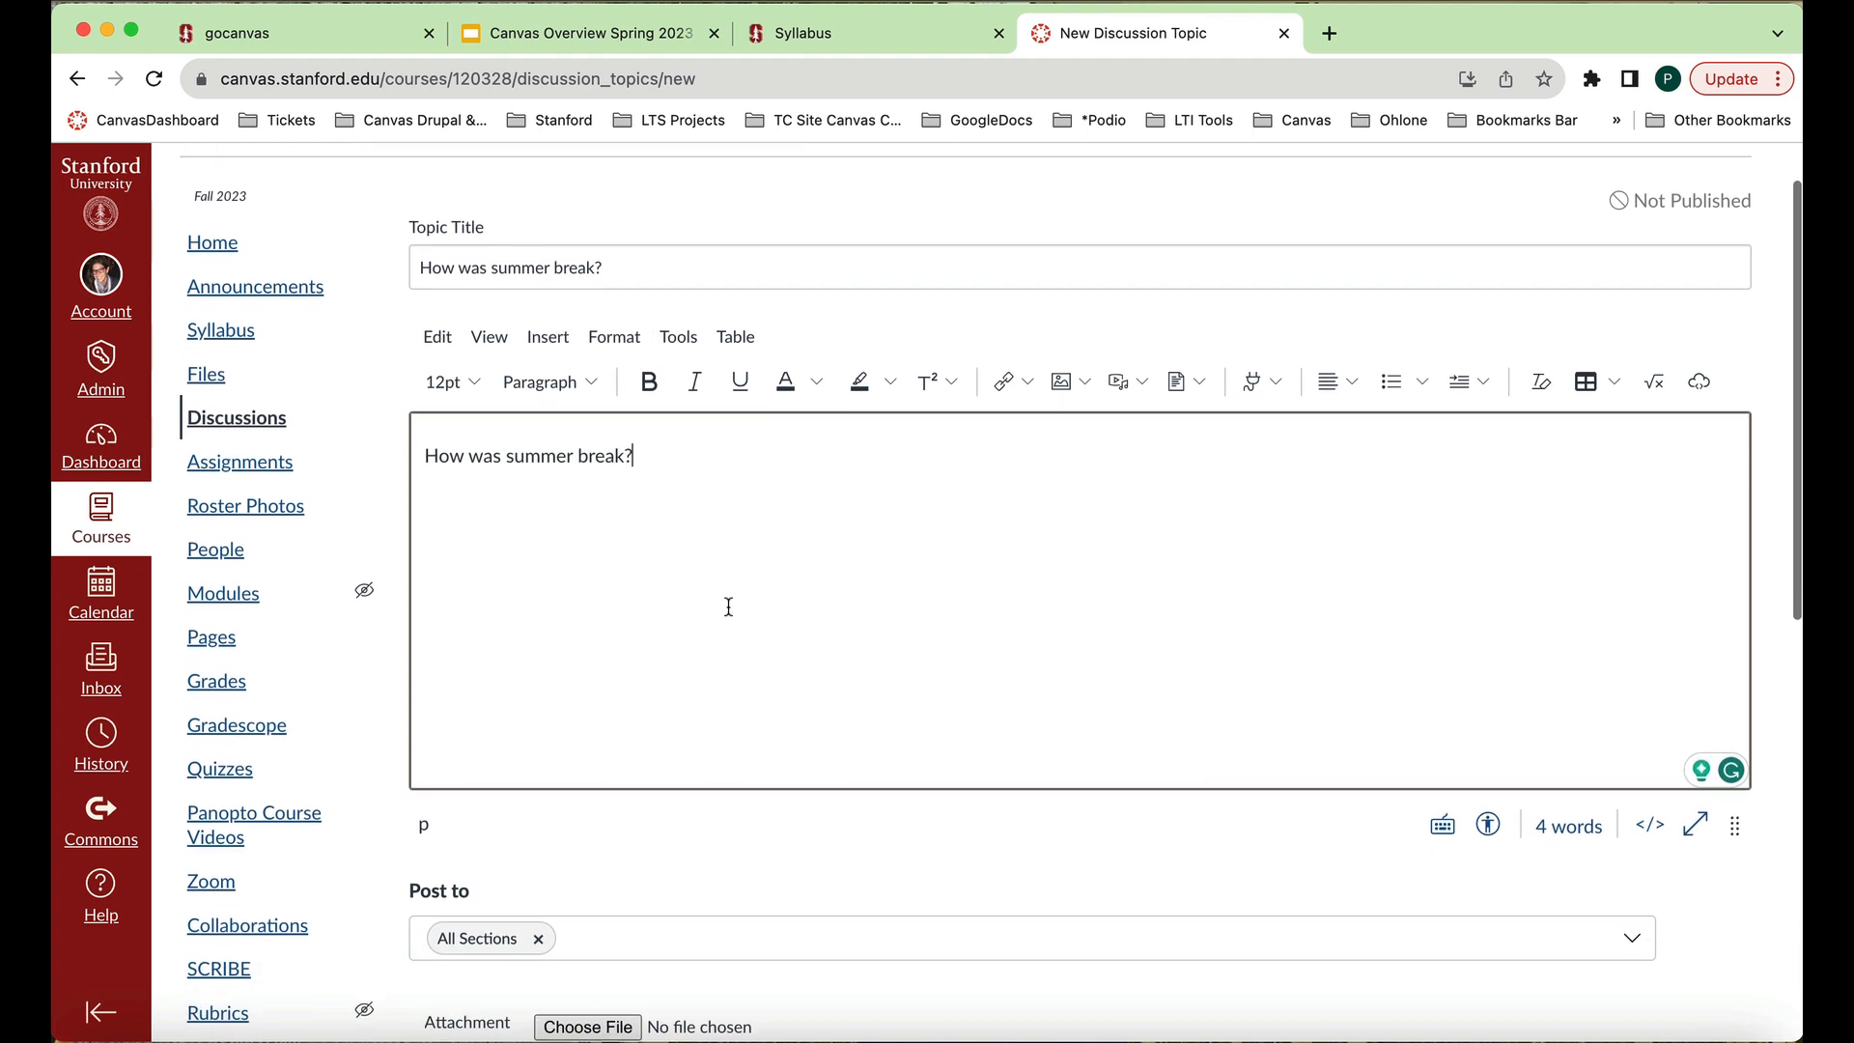
{"action": "scroll", "coordinate": [720, 676], "scroll_direction": "up", "scroll_amount": 3}
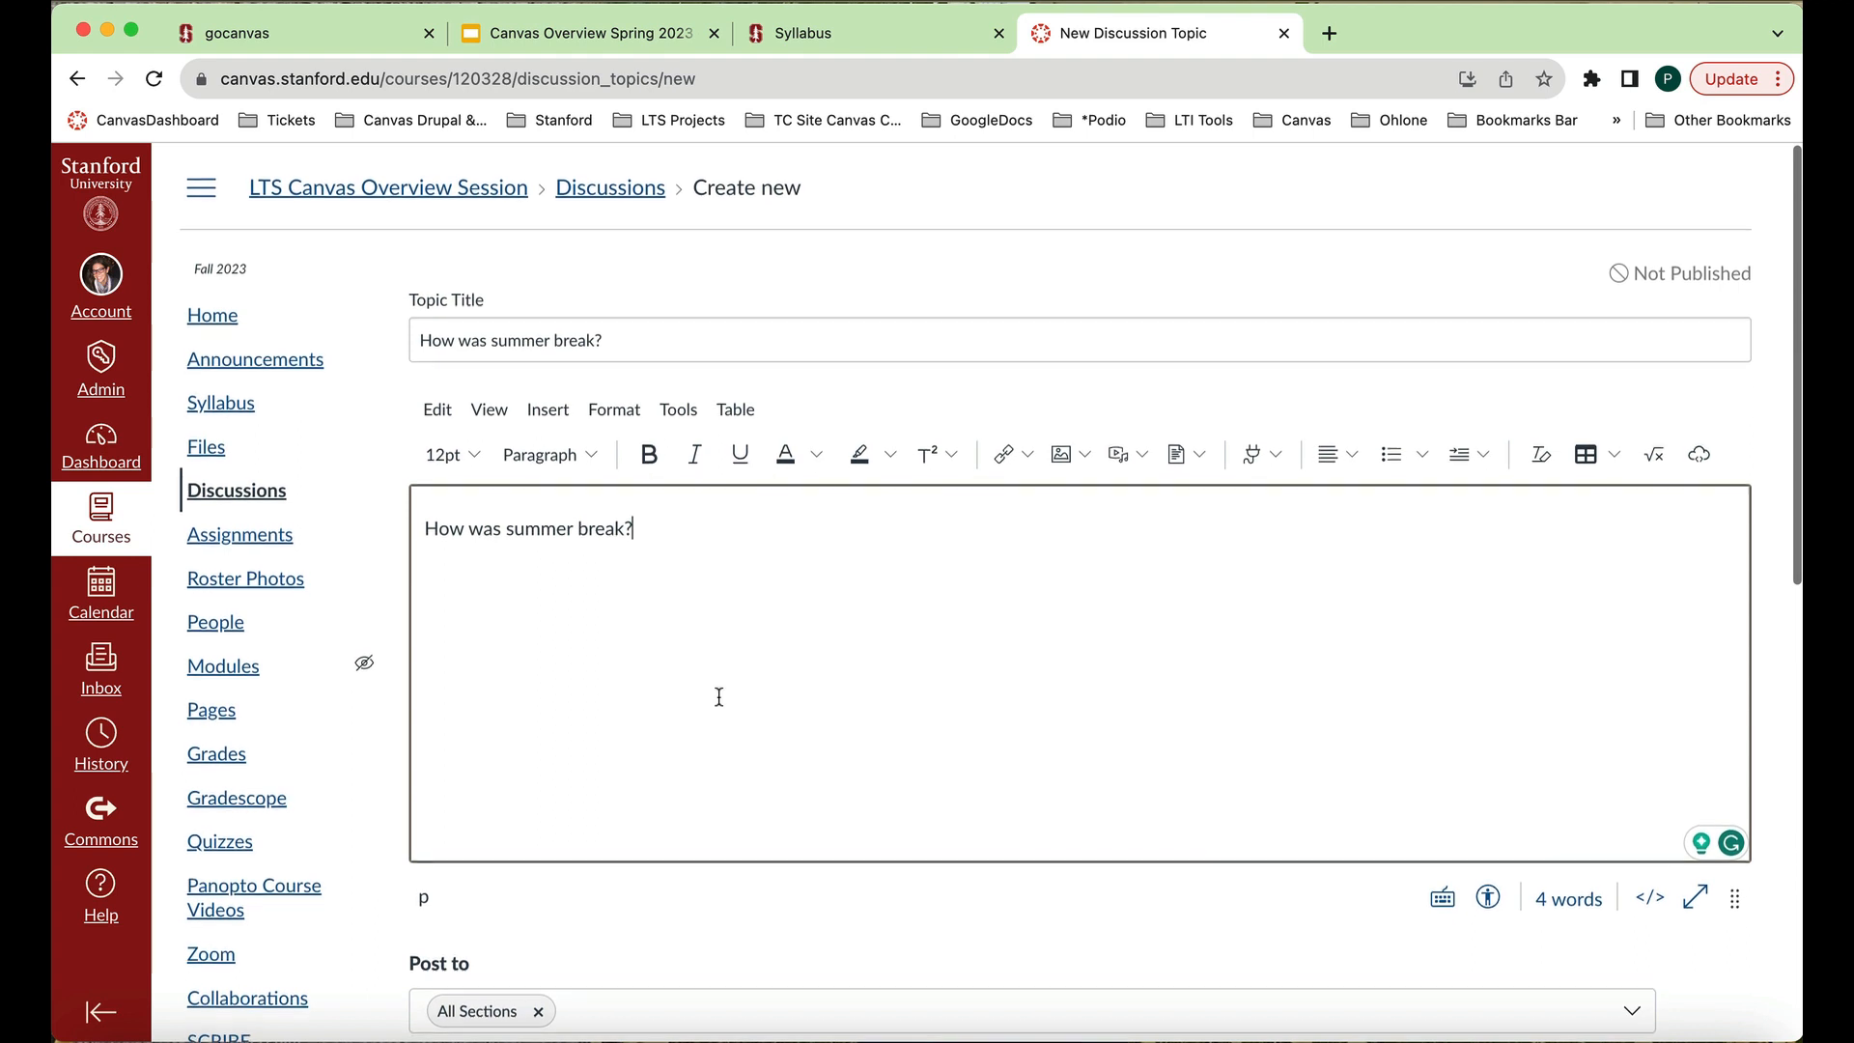
{"action": "scroll", "coordinate": [719, 696], "scroll_direction": "down", "scroll_amount": 2}
{"action": "scroll", "coordinate": [718, 696], "scroll_direction": "down", "scroll_amount": 10}
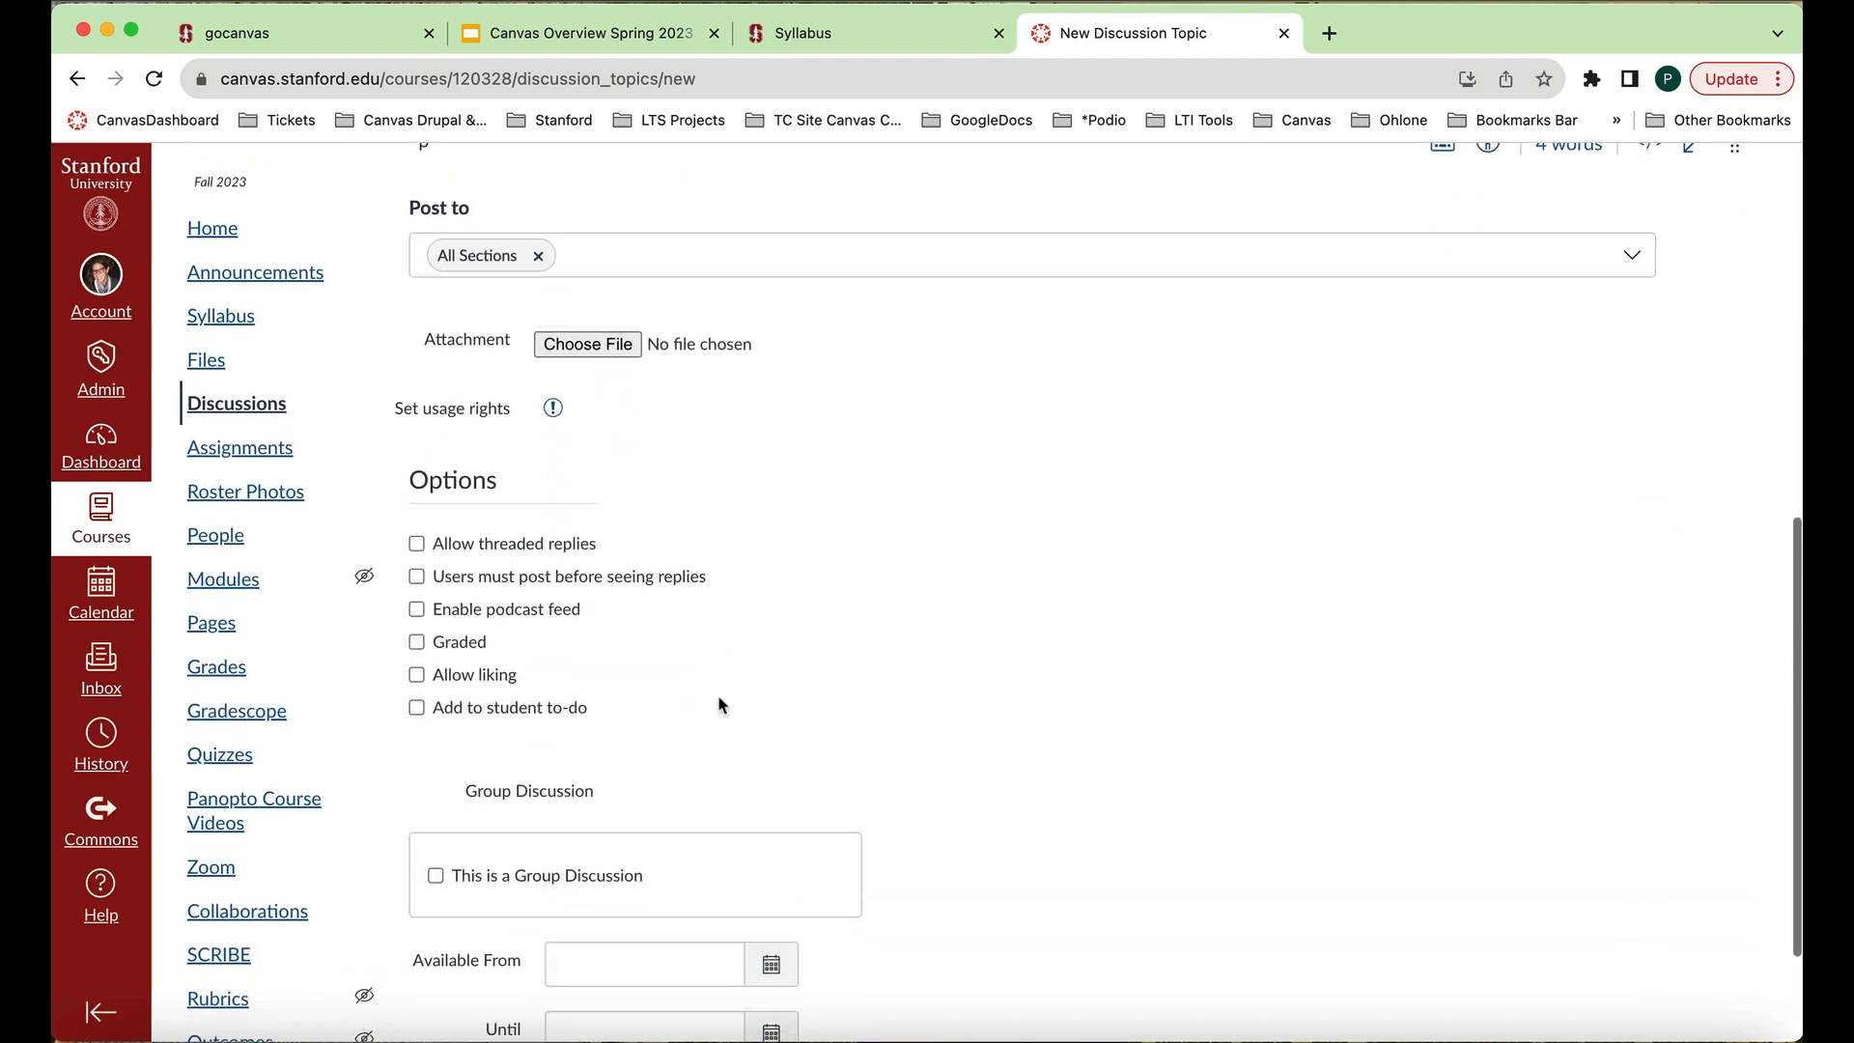
{"action": "left_click", "coordinate": [416, 643]}
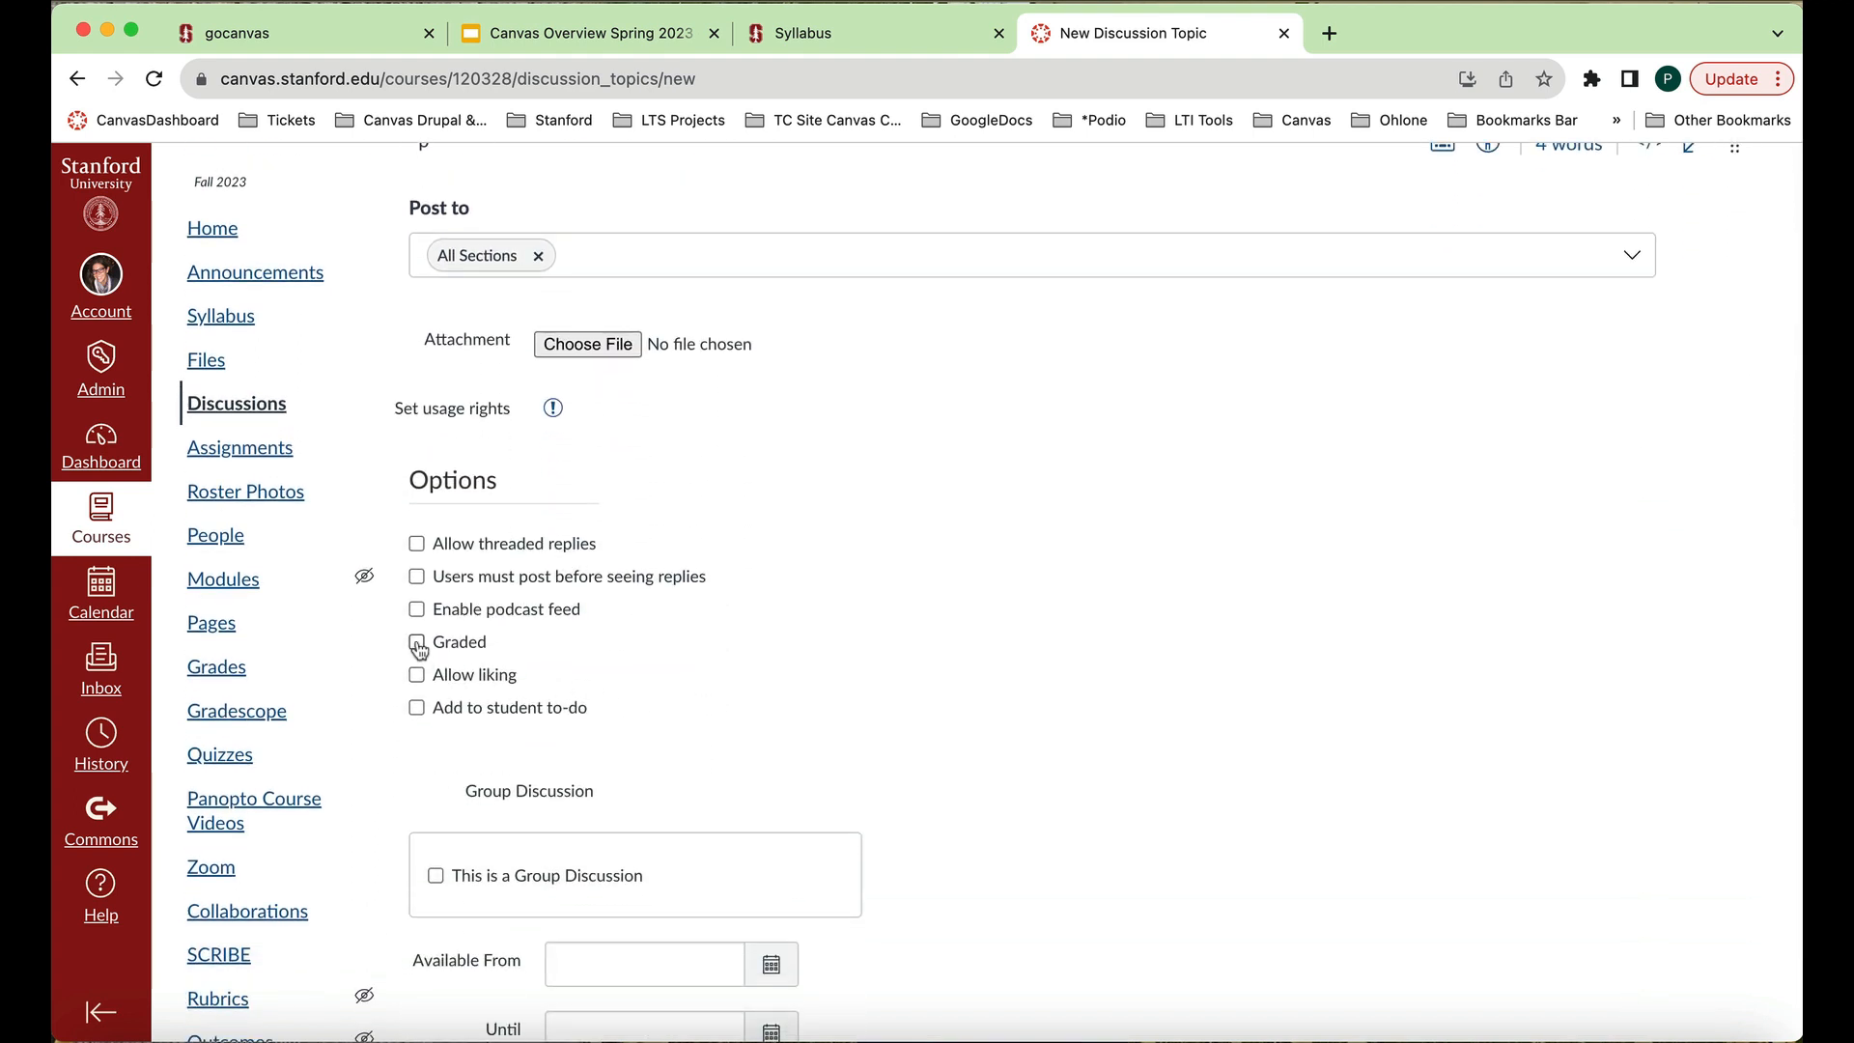
{"action": "scroll", "coordinate": [420, 647], "scroll_direction": "down", "scroll_amount": 2}
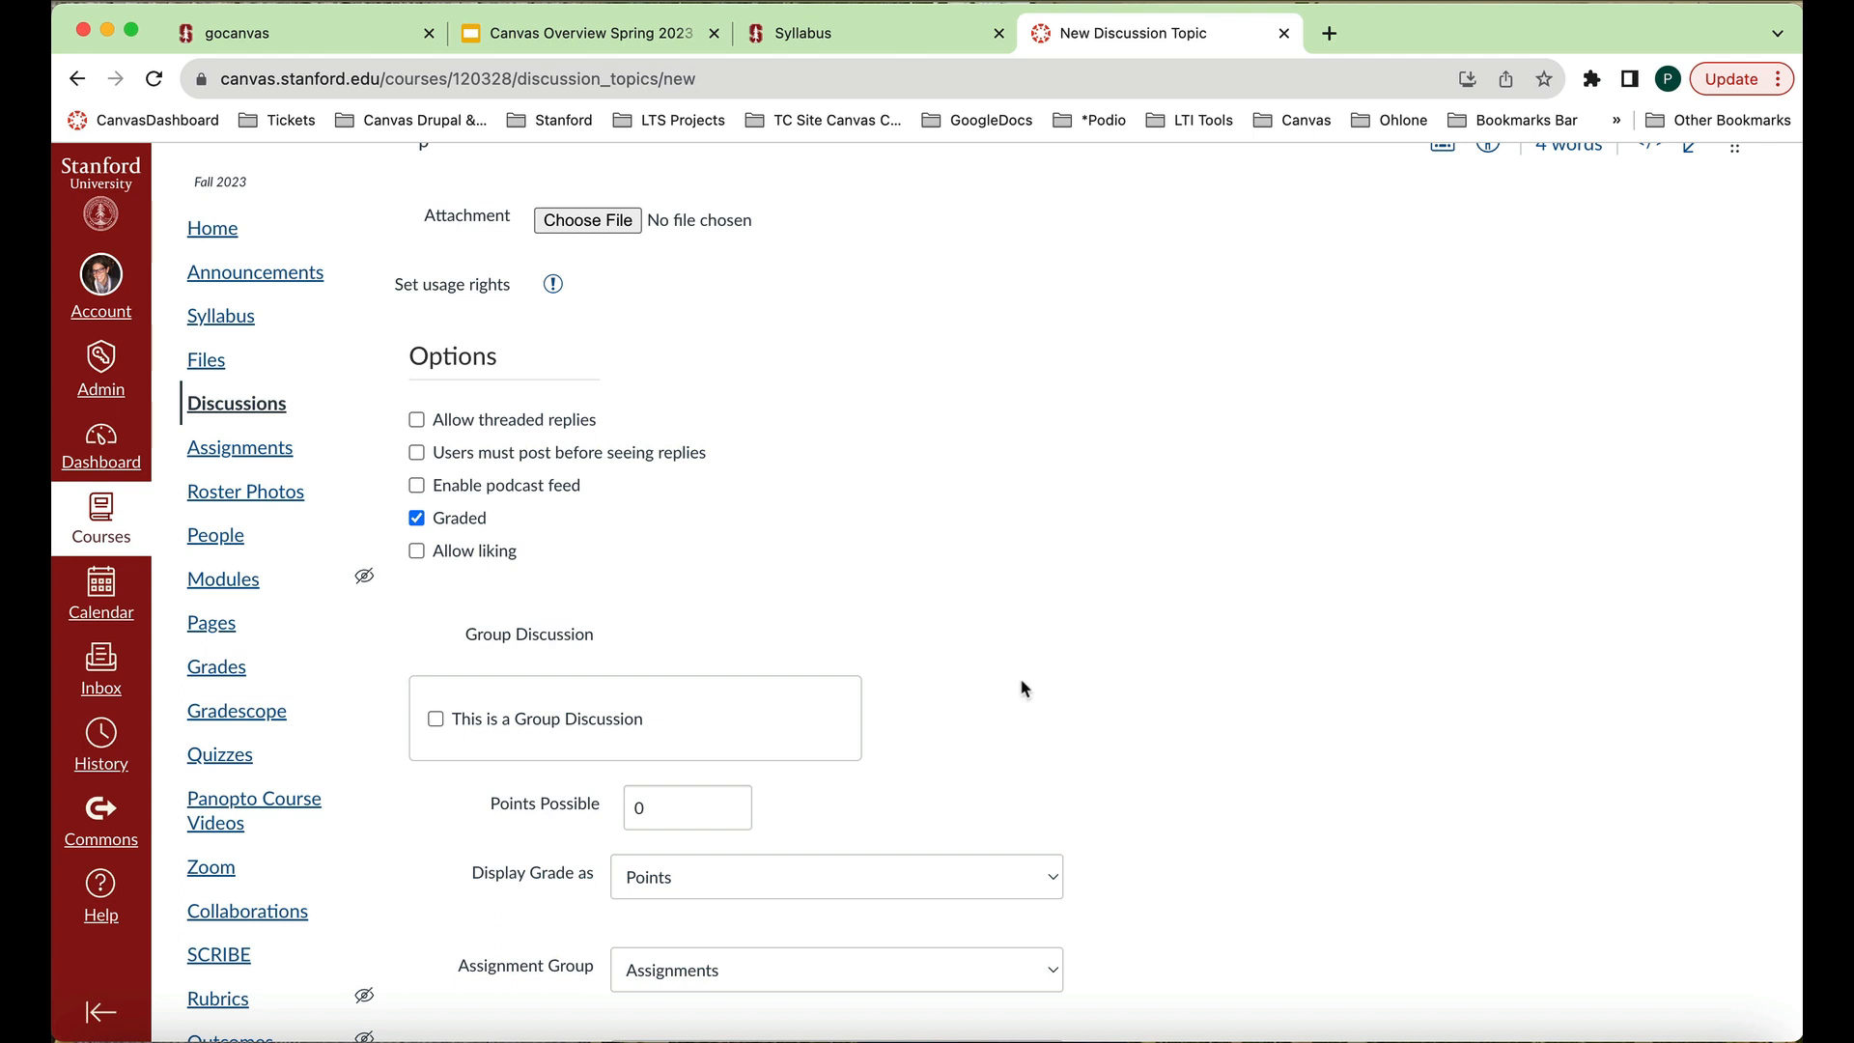
{"action": "scroll", "coordinate": [1026, 689], "scroll_direction": "down", "scroll_amount": 4}
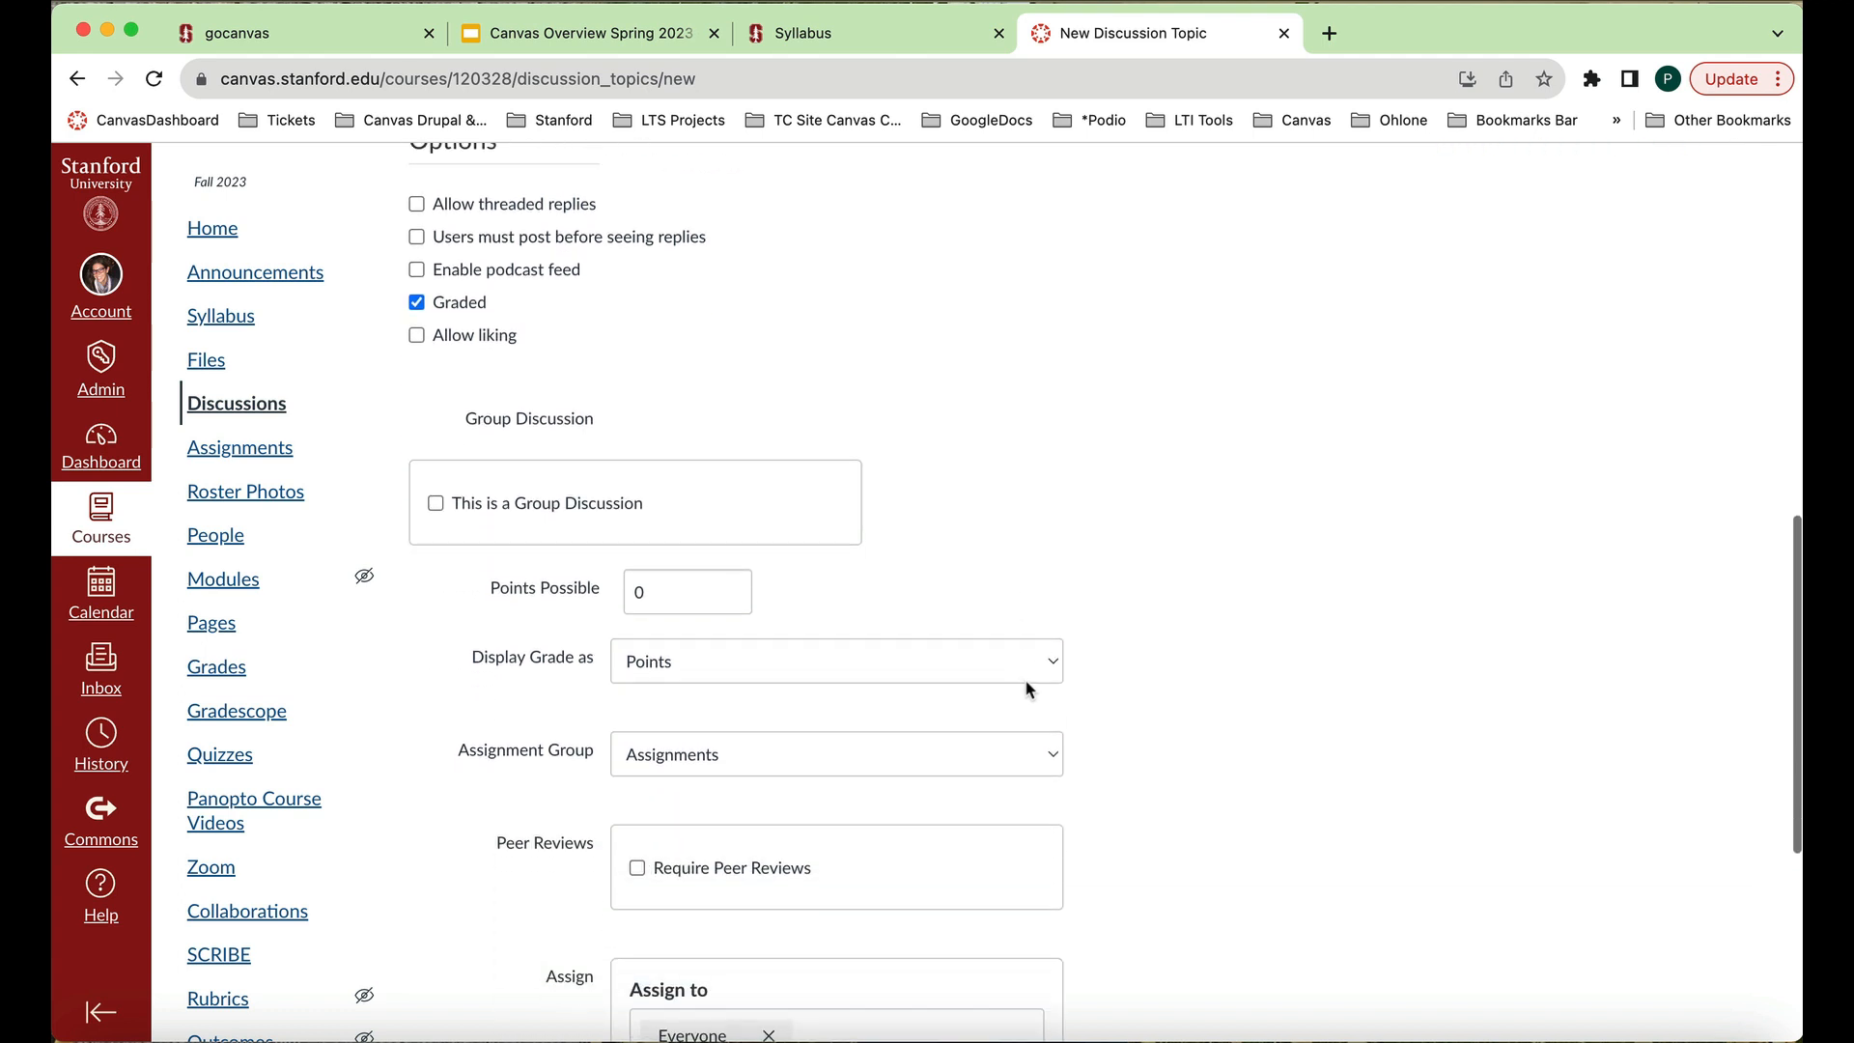
{"action": "left_click", "coordinate": [656, 589]}
{"action": "key", "text": "BackSpace"}
{"action": "type", "text": "10"}
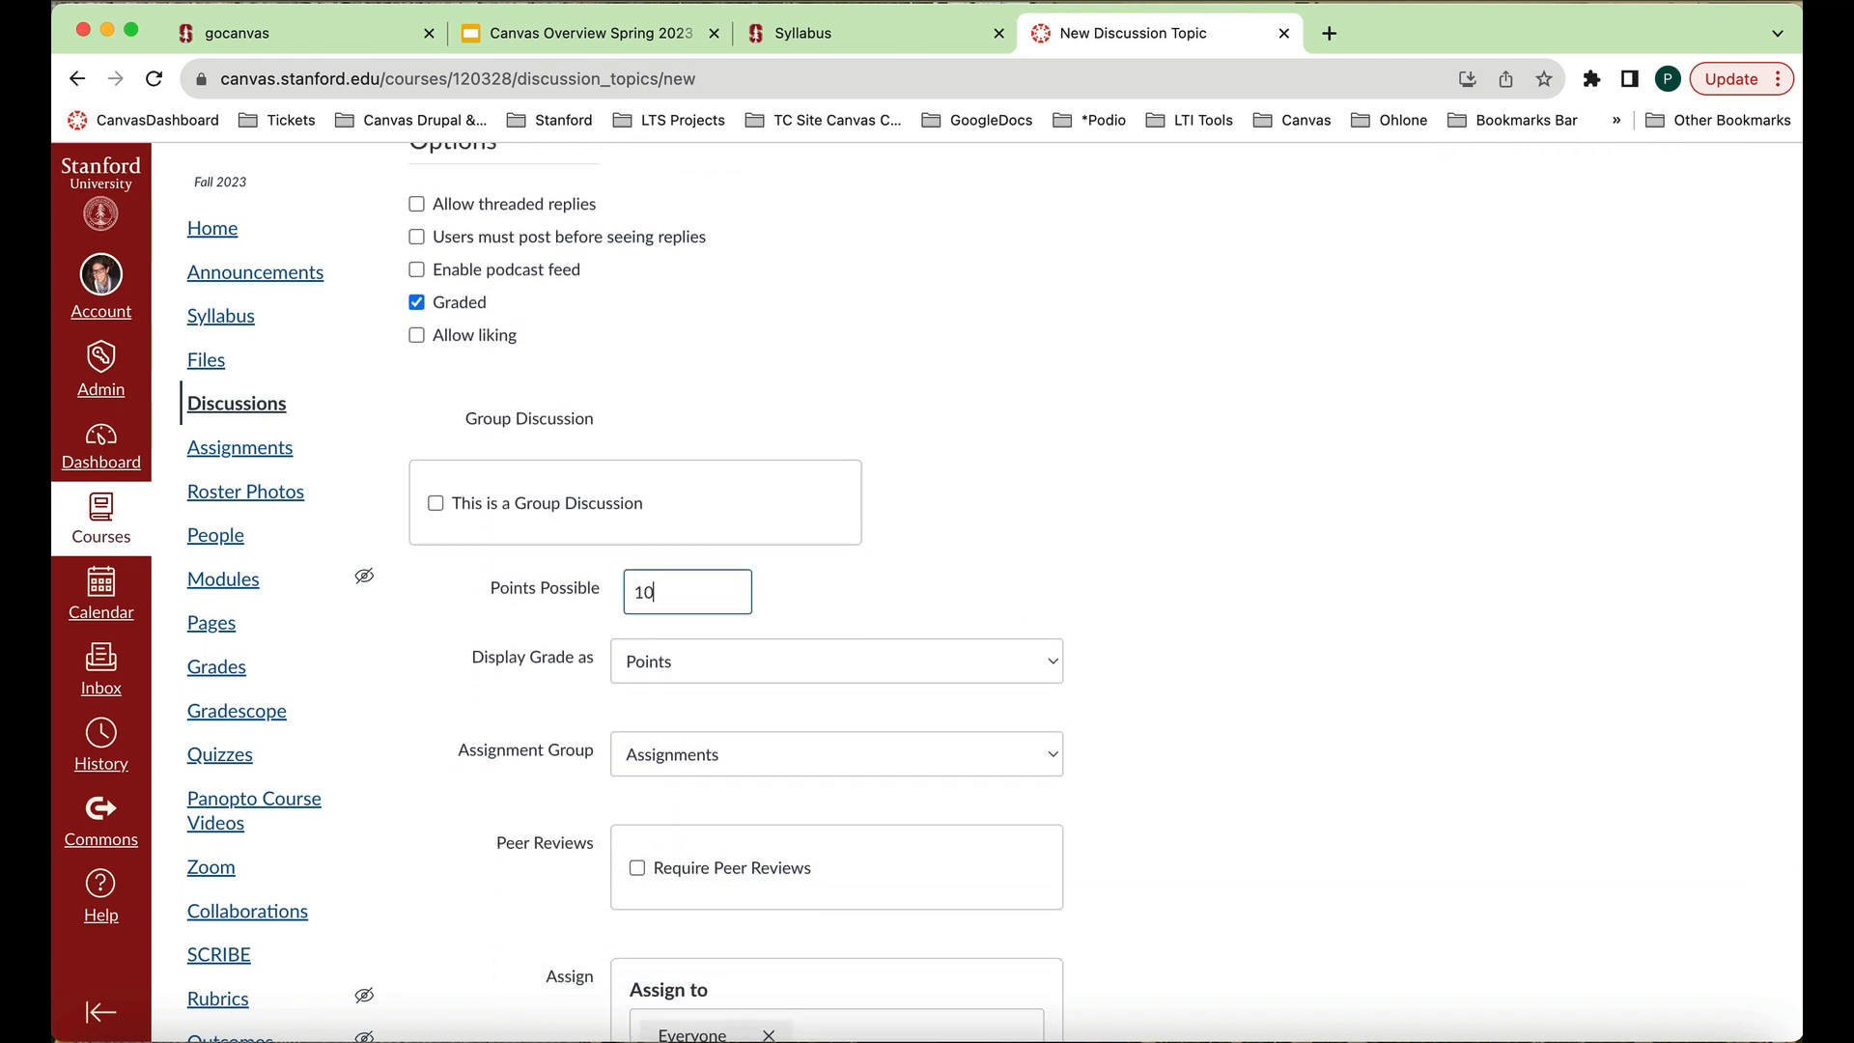
Examine the discussion's grade display choices and its assignment group, peer review, assign-to and date settings.
{"action": "scroll", "coordinate": [1143, 558], "scroll_direction": "down", "scroll_amount": 2}
{"action": "scroll", "coordinate": [1143, 547], "scroll_direction": "down", "scroll_amount": 1}
{"action": "left_click", "coordinate": [1050, 473]}
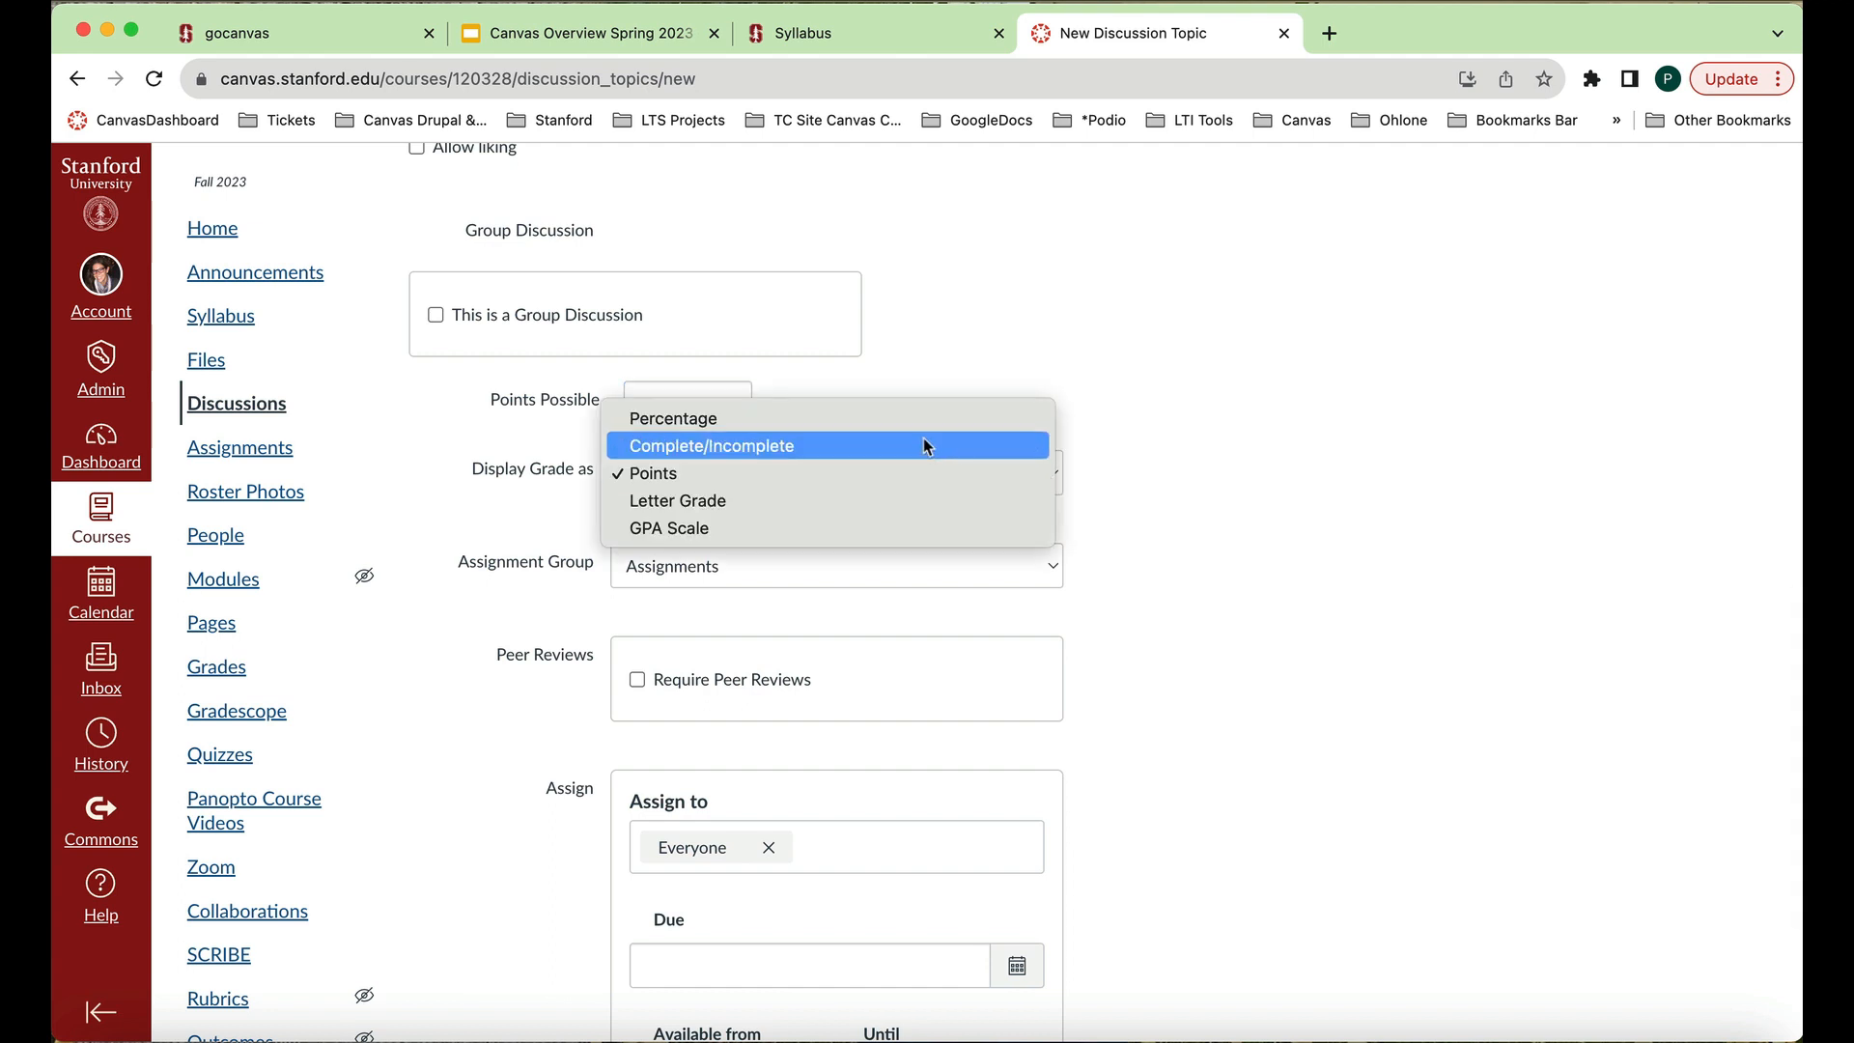
{"action": "left_click", "coordinate": [1294, 565]}
{"action": "scroll", "coordinate": [1294, 565], "scroll_direction": "down", "scroll_amount": 3}
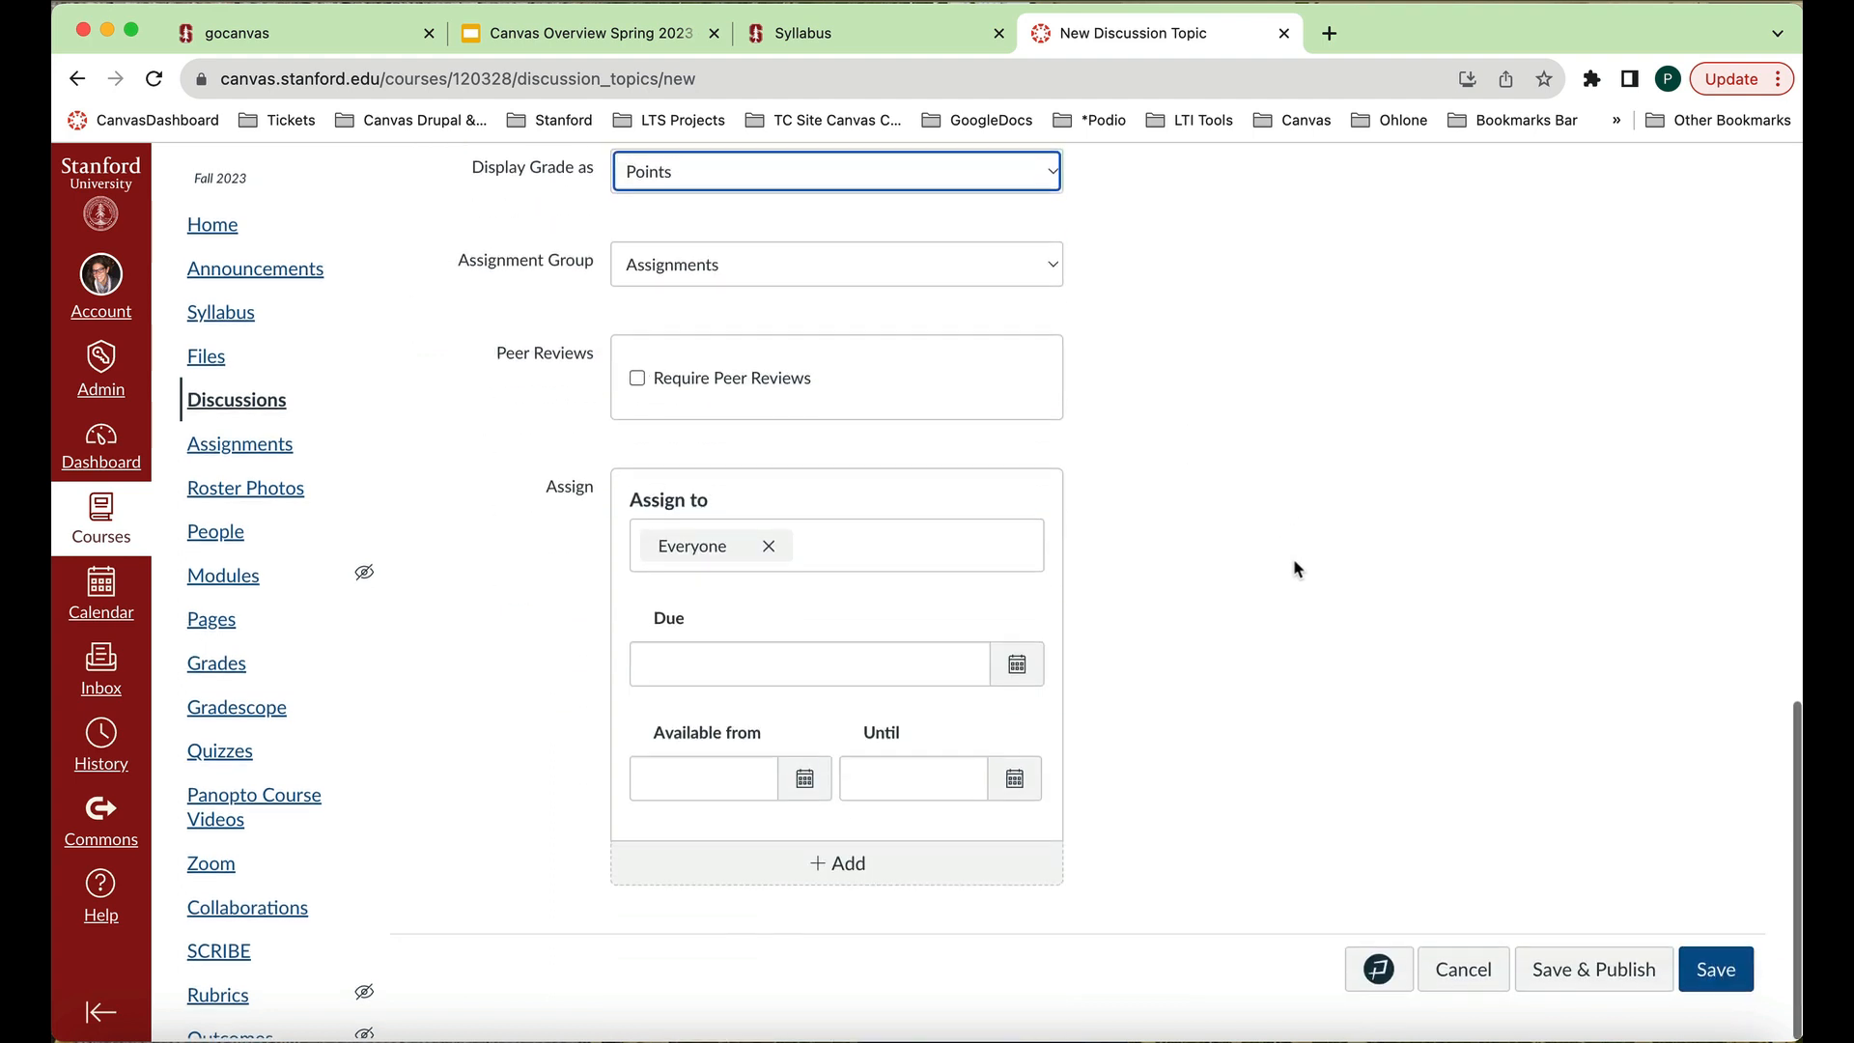
Save and publish the graded "How was summer break?" discussion.
{"action": "left_click", "coordinate": [1603, 975]}
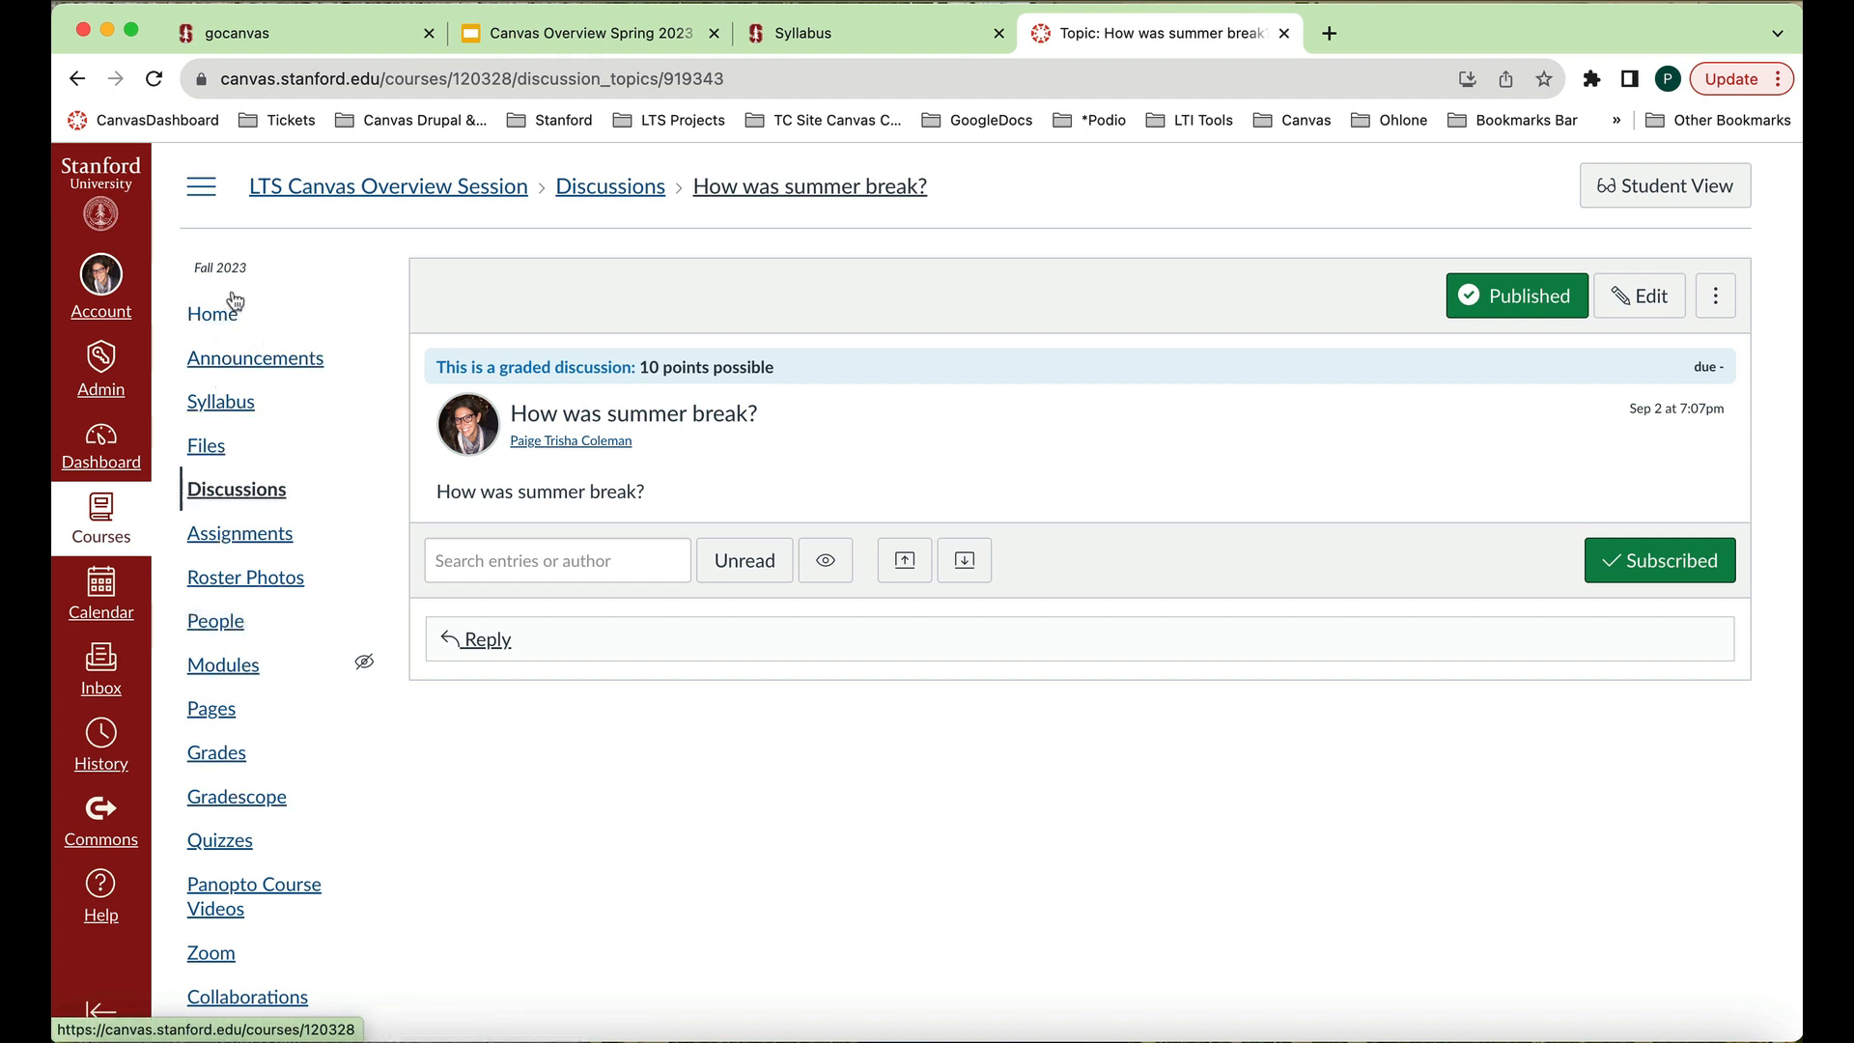
Open the course settings and display the course navigation item list.
{"action": "scroll", "coordinate": [239, 683], "scroll_direction": "down", "scroll_amount": 1}
{"action": "scroll", "coordinate": [238, 684], "scroll_direction": "down", "scroll_amount": 3}
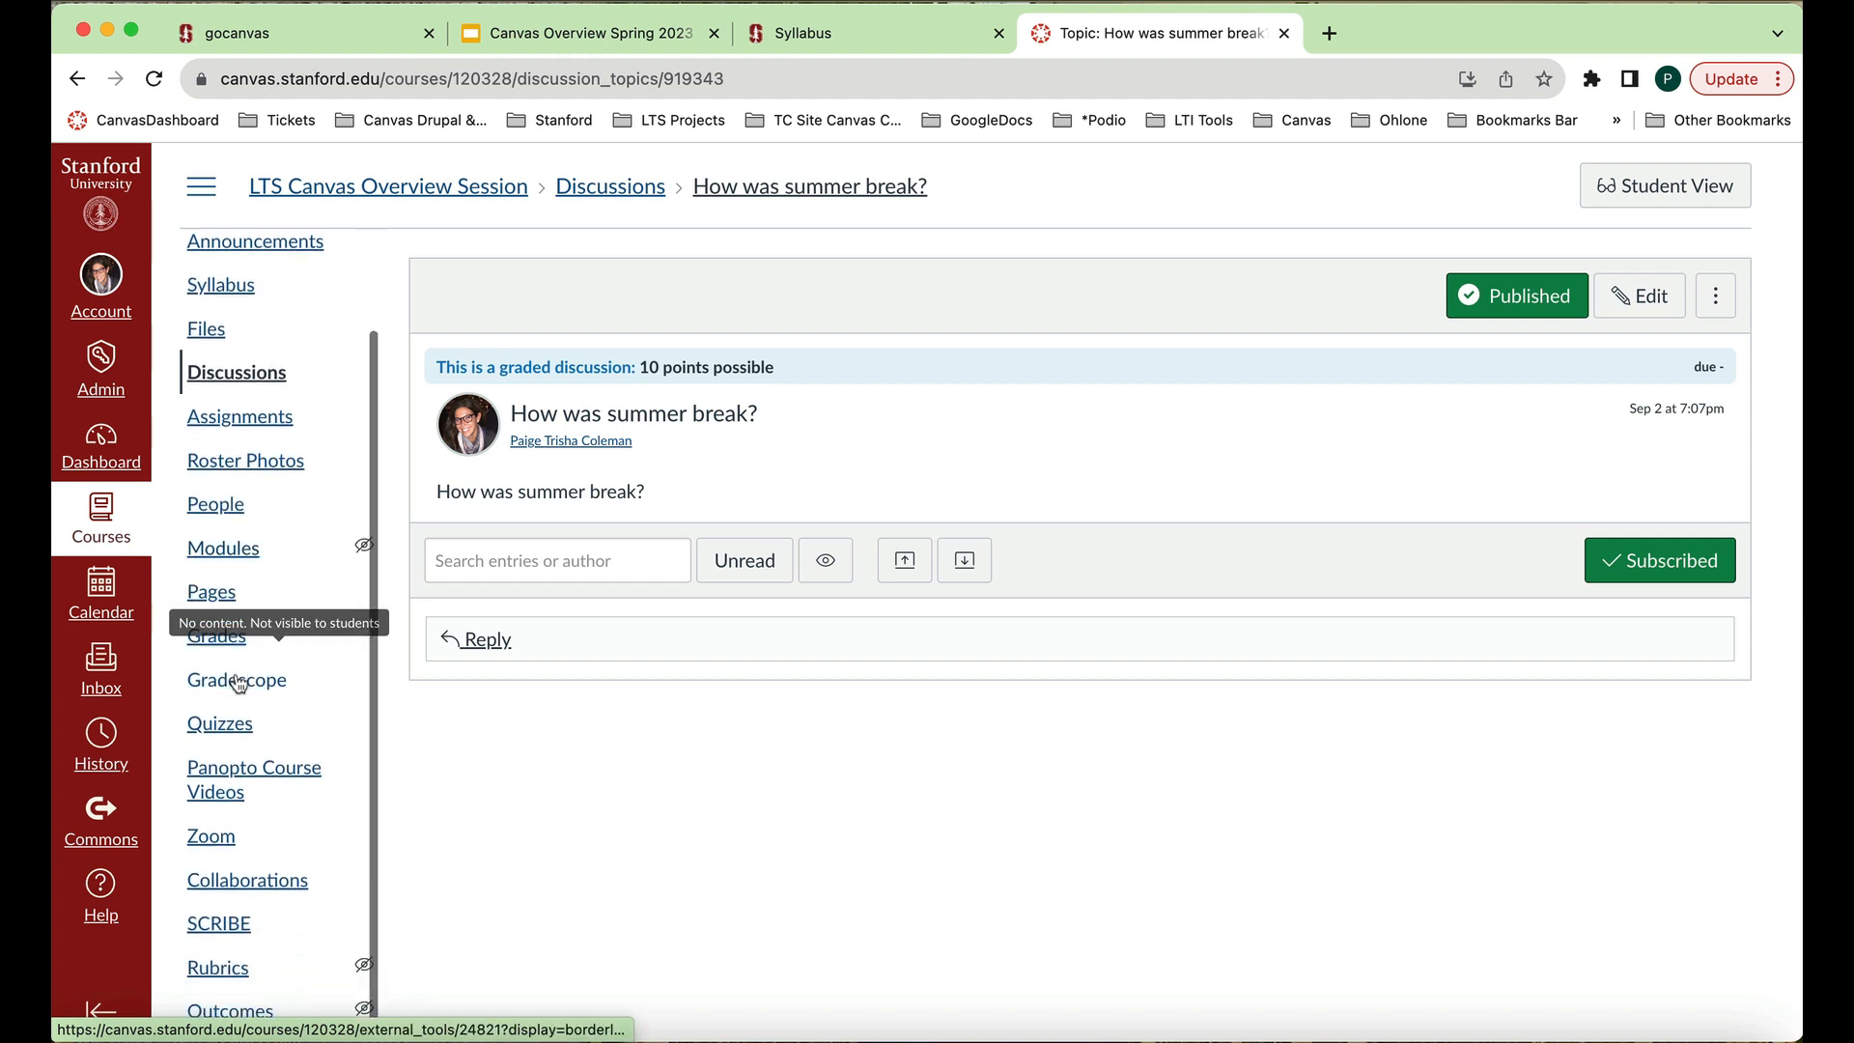
{"action": "scroll", "coordinate": [257, 619], "scroll_direction": "up", "scroll_amount": 3}
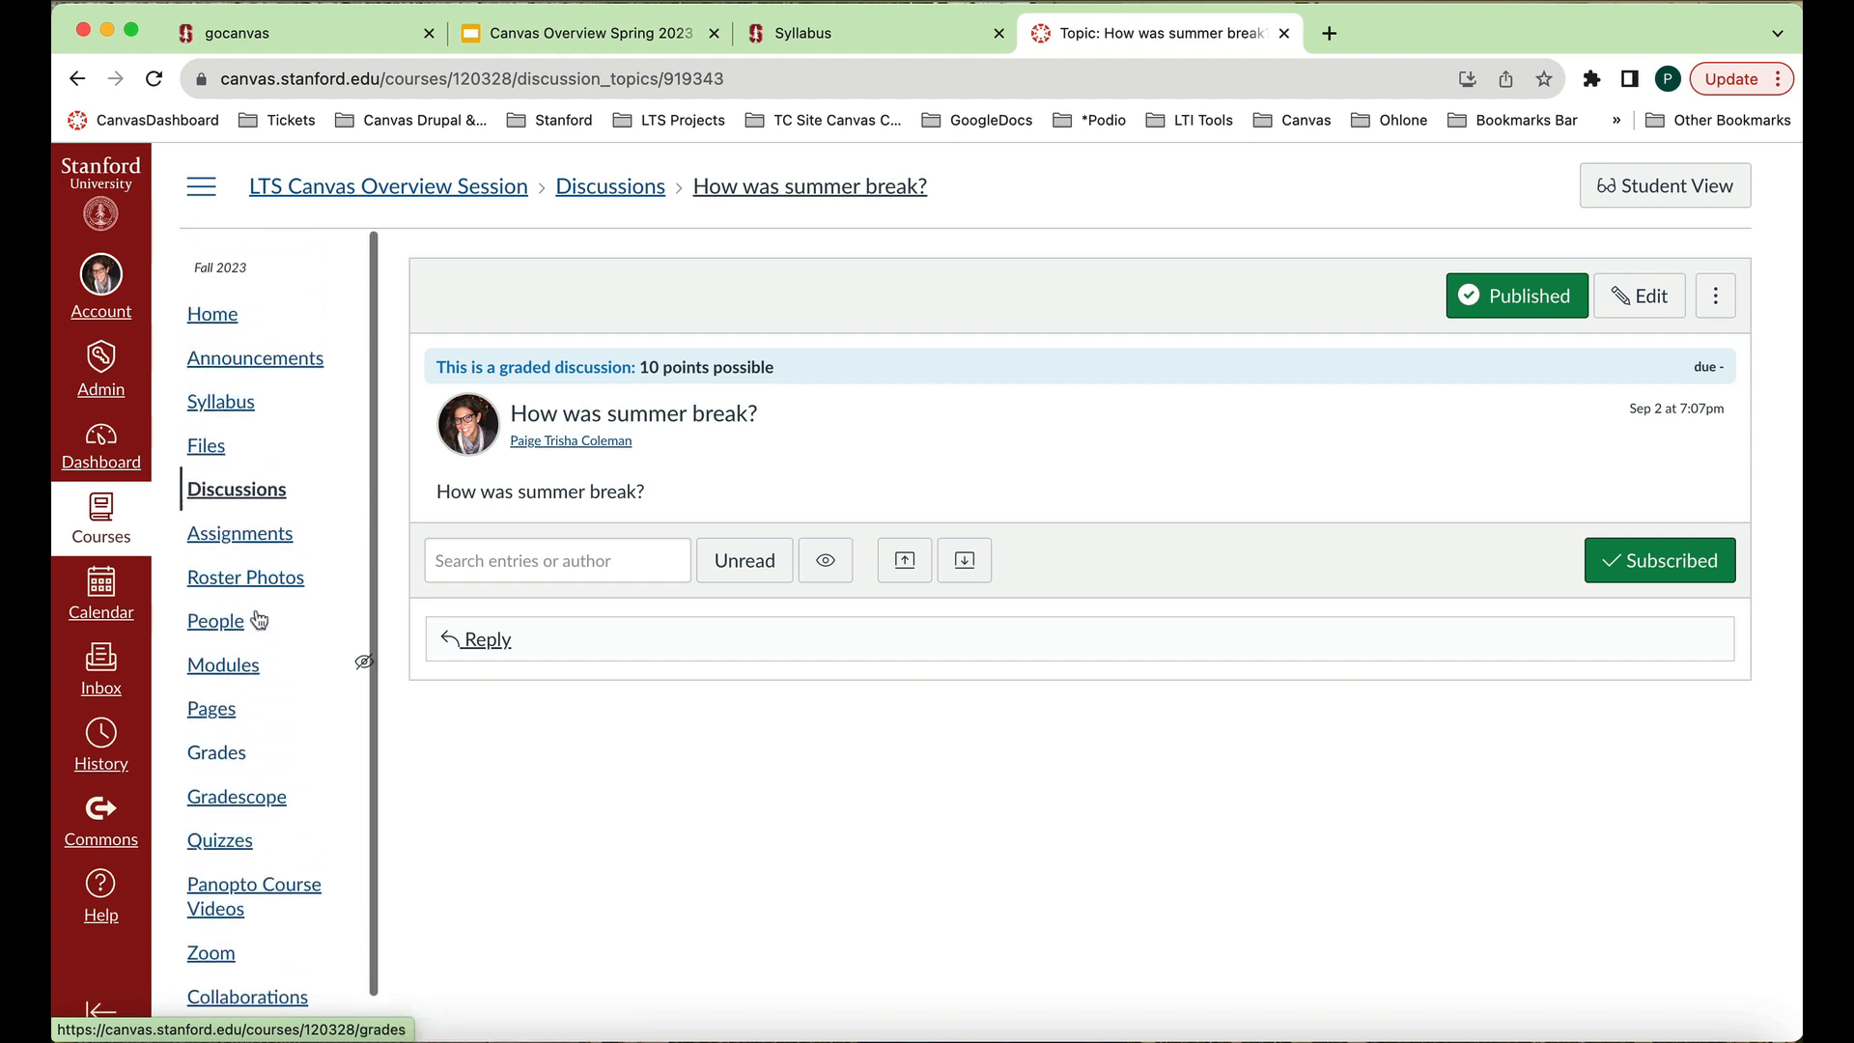
{"action": "scroll", "coordinate": [257, 619], "scroll_direction": "down", "scroll_amount": 3}
{"action": "scroll", "coordinate": [498, 792], "scroll_direction": "down", "scroll_amount": 2}
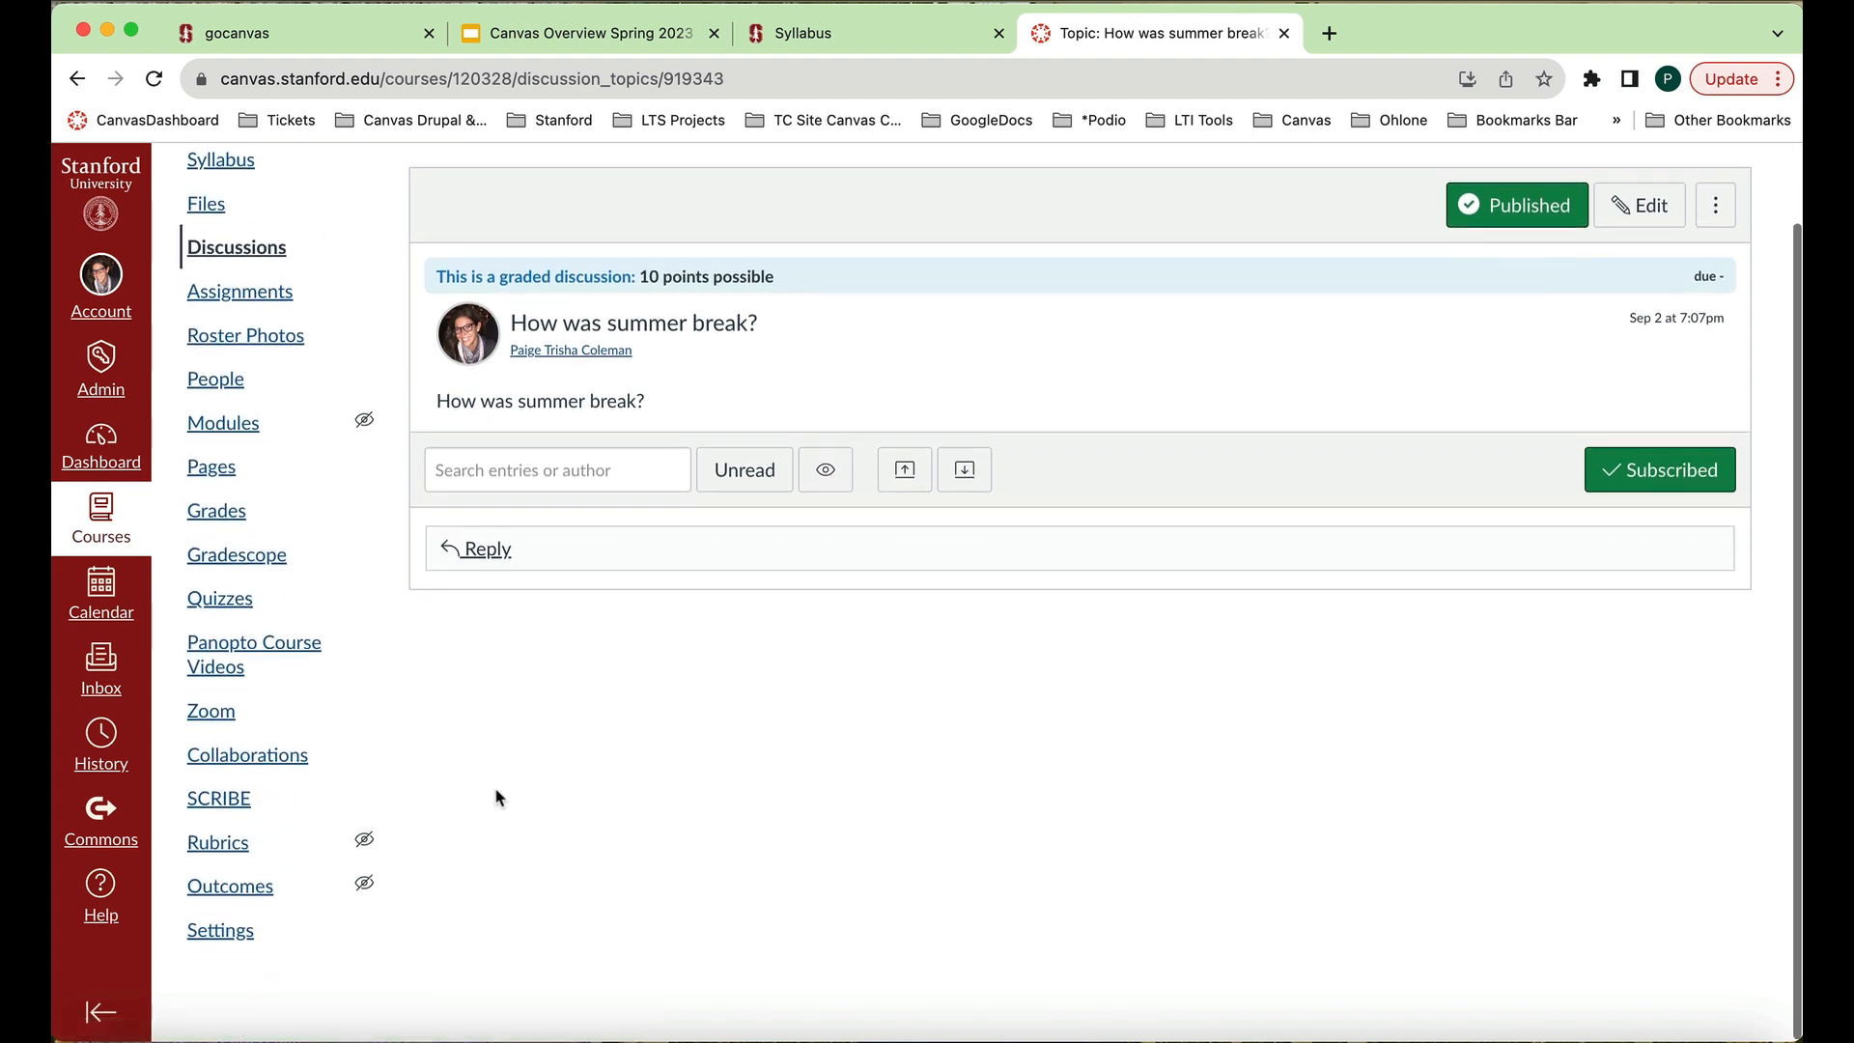
{"action": "left_click", "coordinate": [233, 949]}
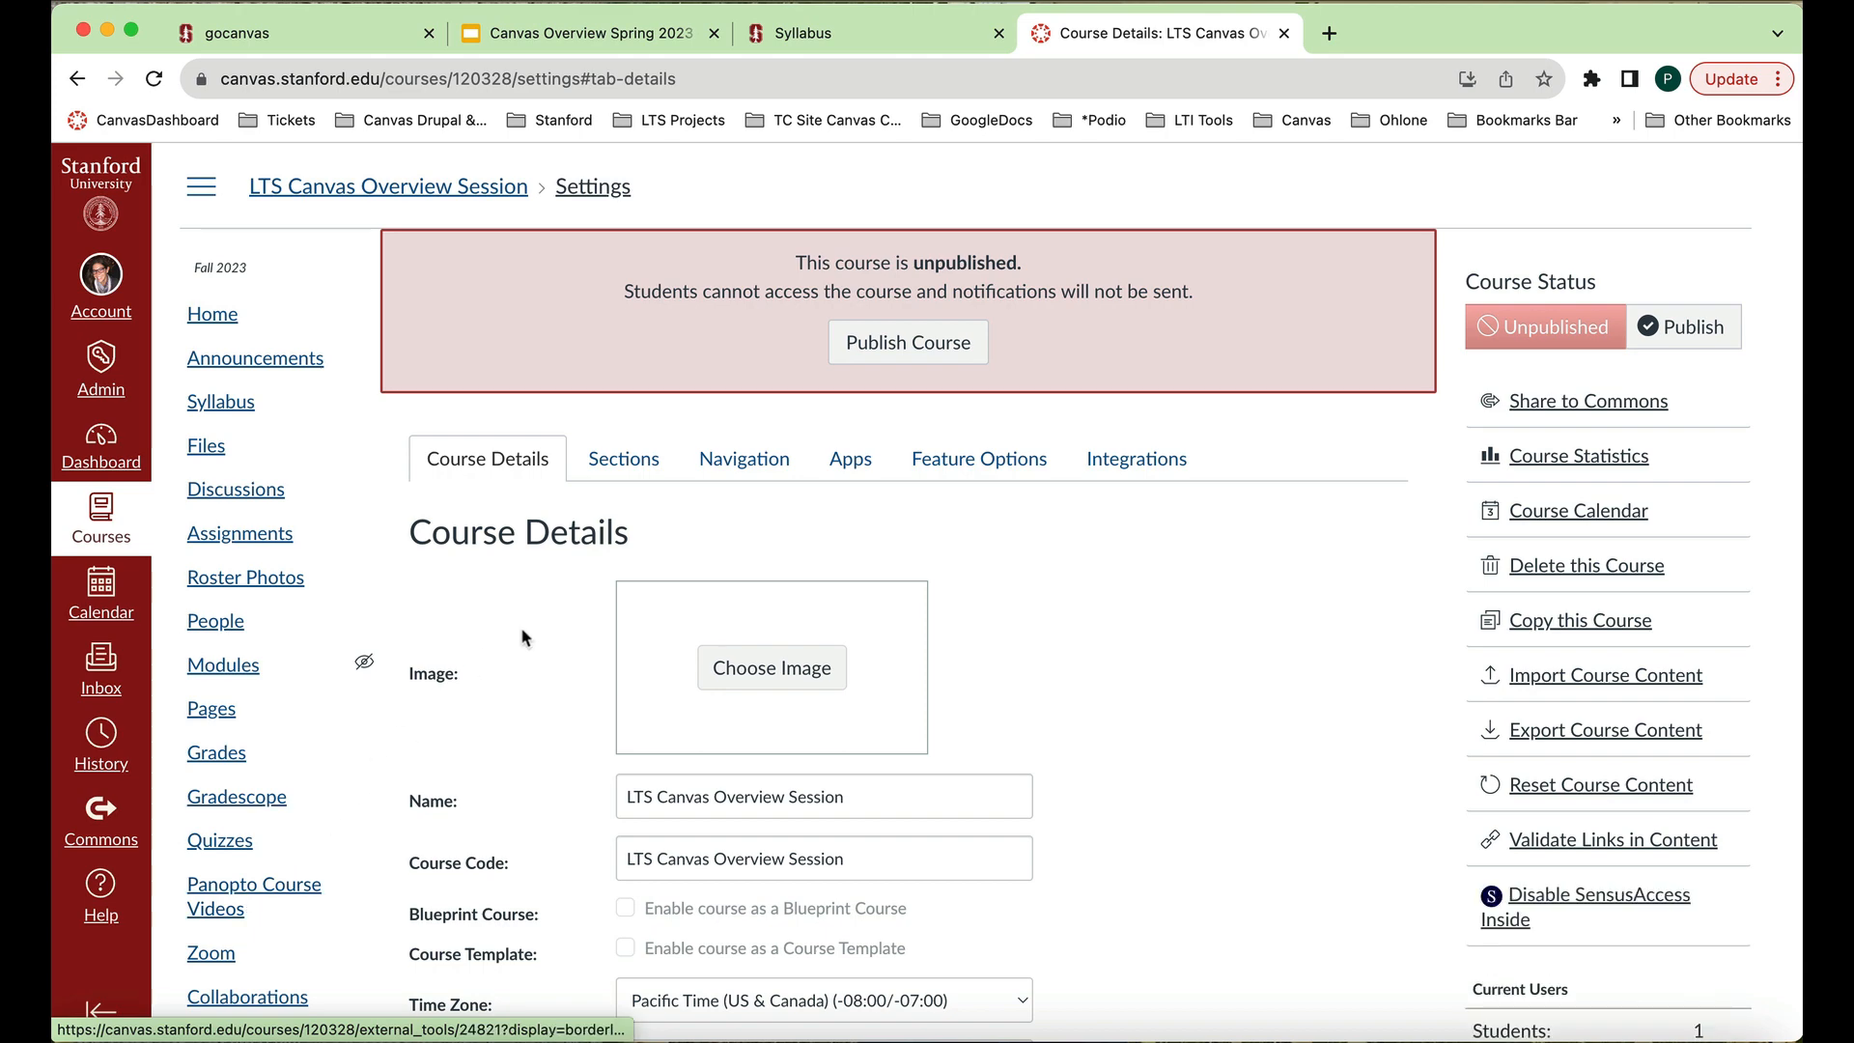
{"action": "scroll", "coordinate": [521, 633], "scroll_direction": "down", "scroll_amount": 1}
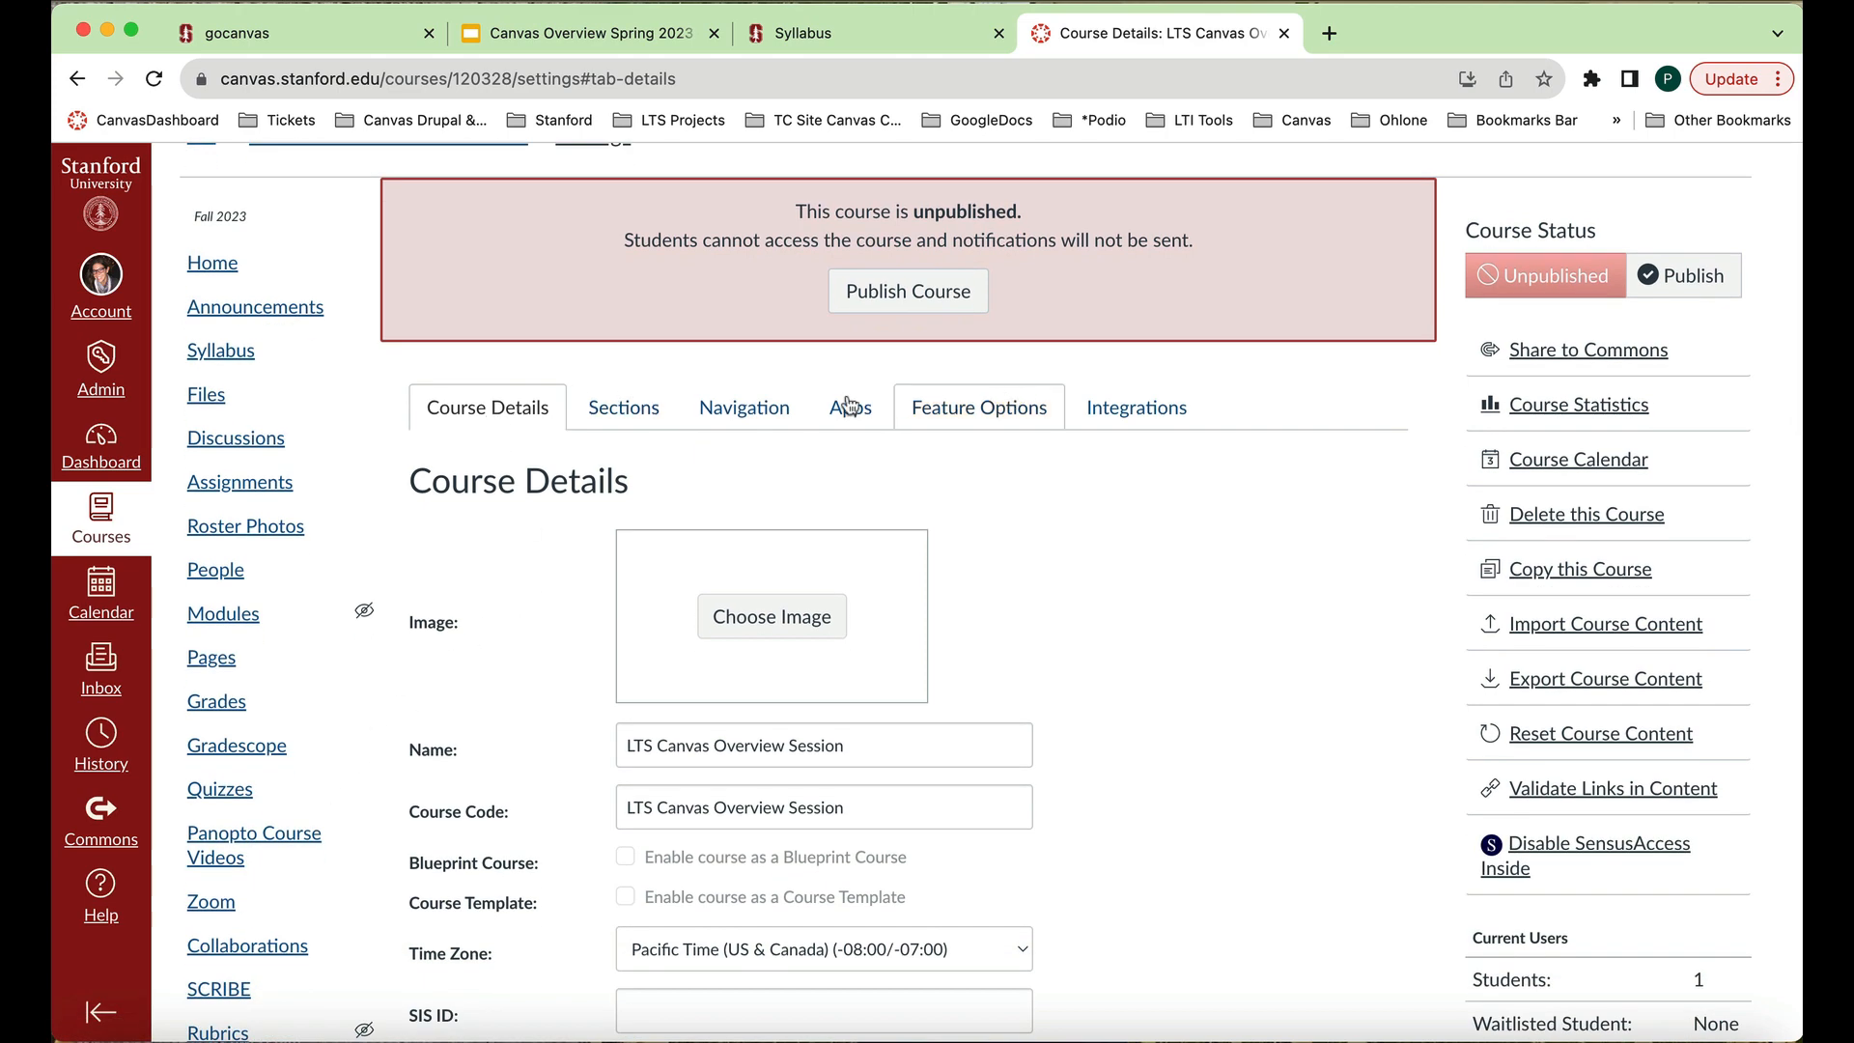
{"action": "left_click", "coordinate": [720, 410]}
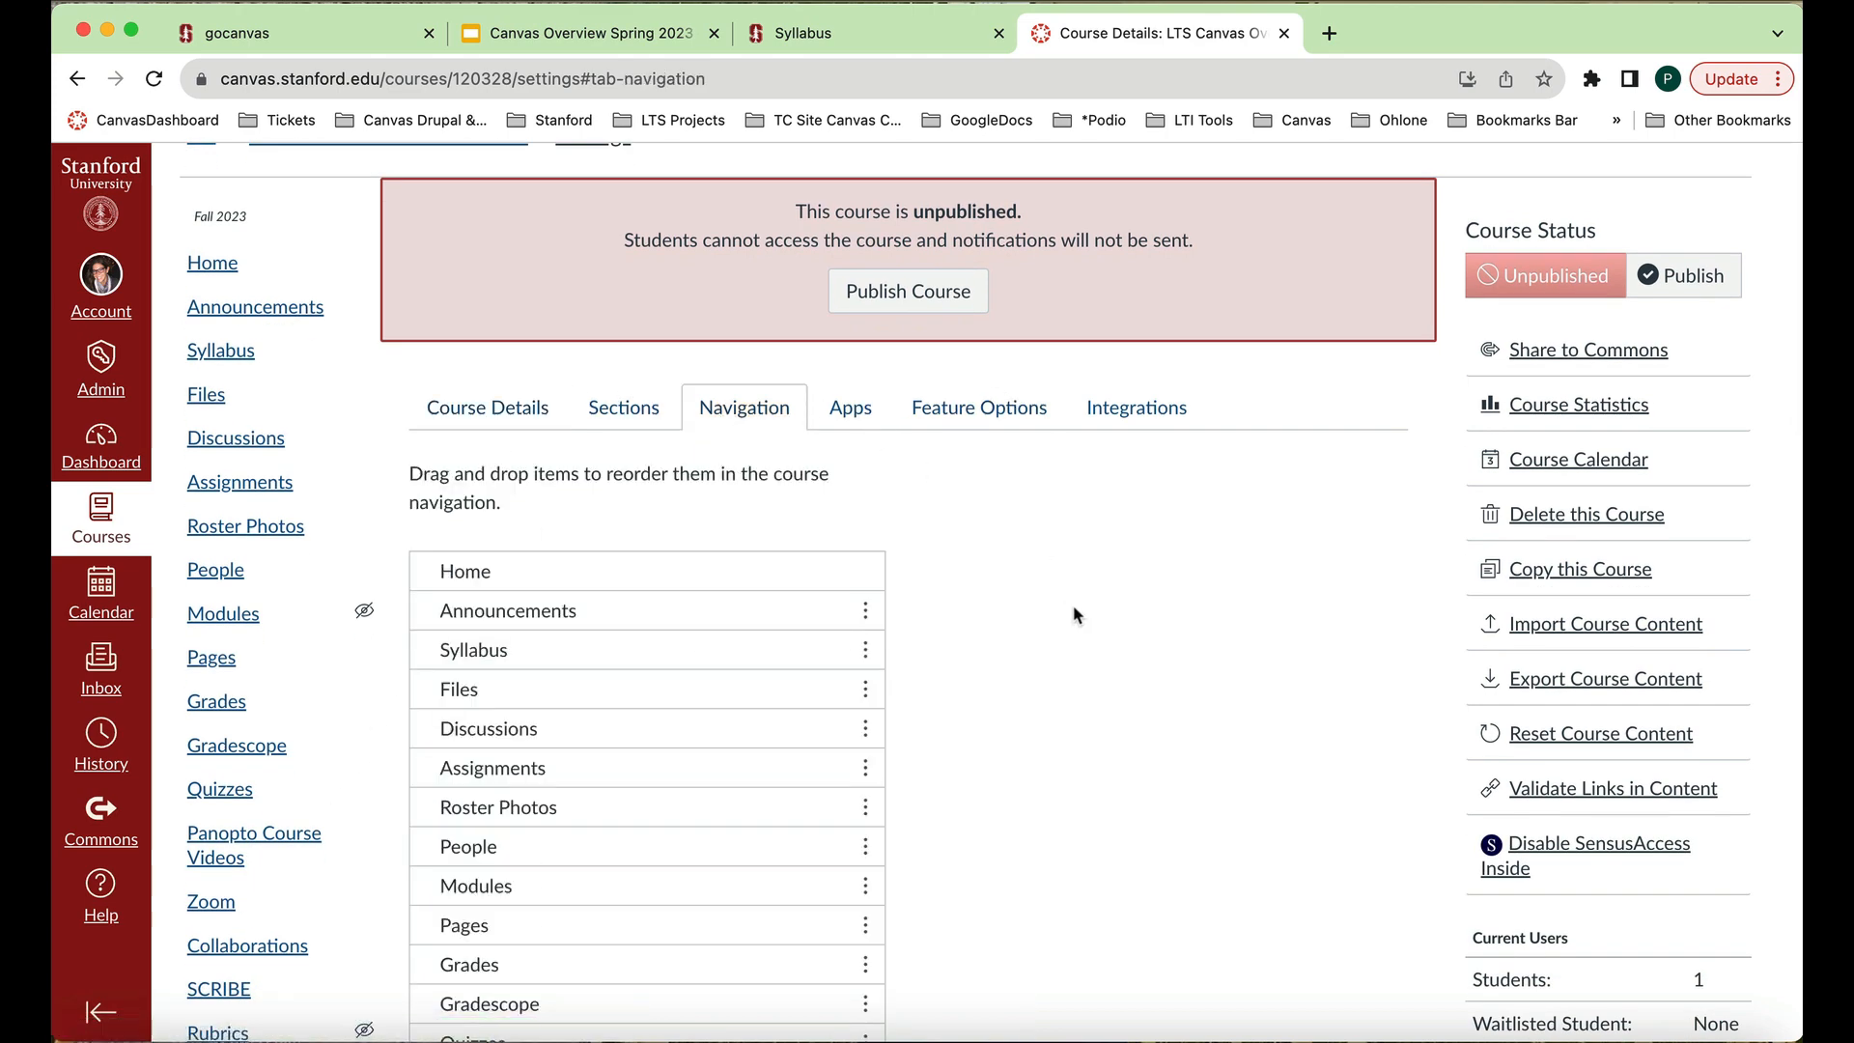
Enable Harmonize in the course navigation and place it directly below Discussions.
{"action": "scroll", "coordinate": [1073, 608], "scroll_direction": "down", "scroll_amount": 5}
{"action": "scroll", "coordinate": [1074, 615], "scroll_direction": "down", "scroll_amount": 2}
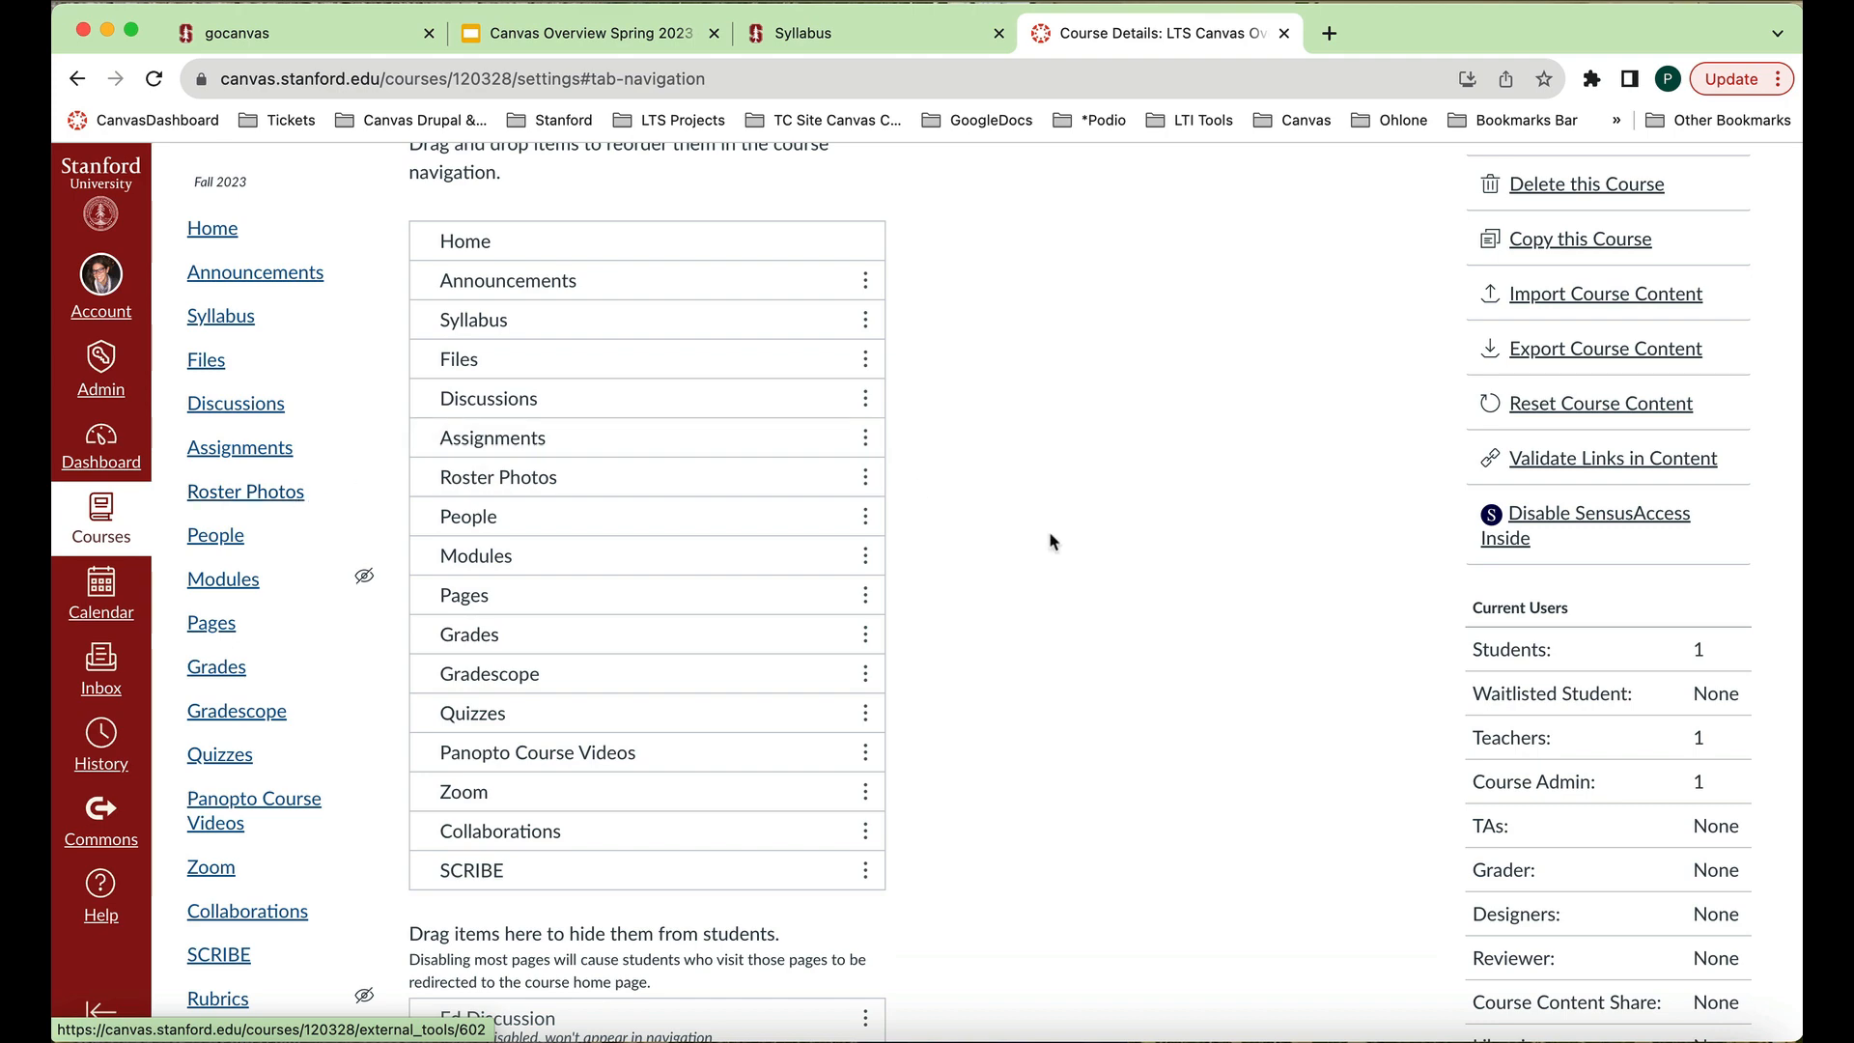
{"action": "scroll", "coordinate": [1065, 560], "scroll_direction": "down", "scroll_amount": 3}
{"action": "scroll", "coordinate": [1063, 555], "scroll_direction": "down", "scroll_amount": 5}
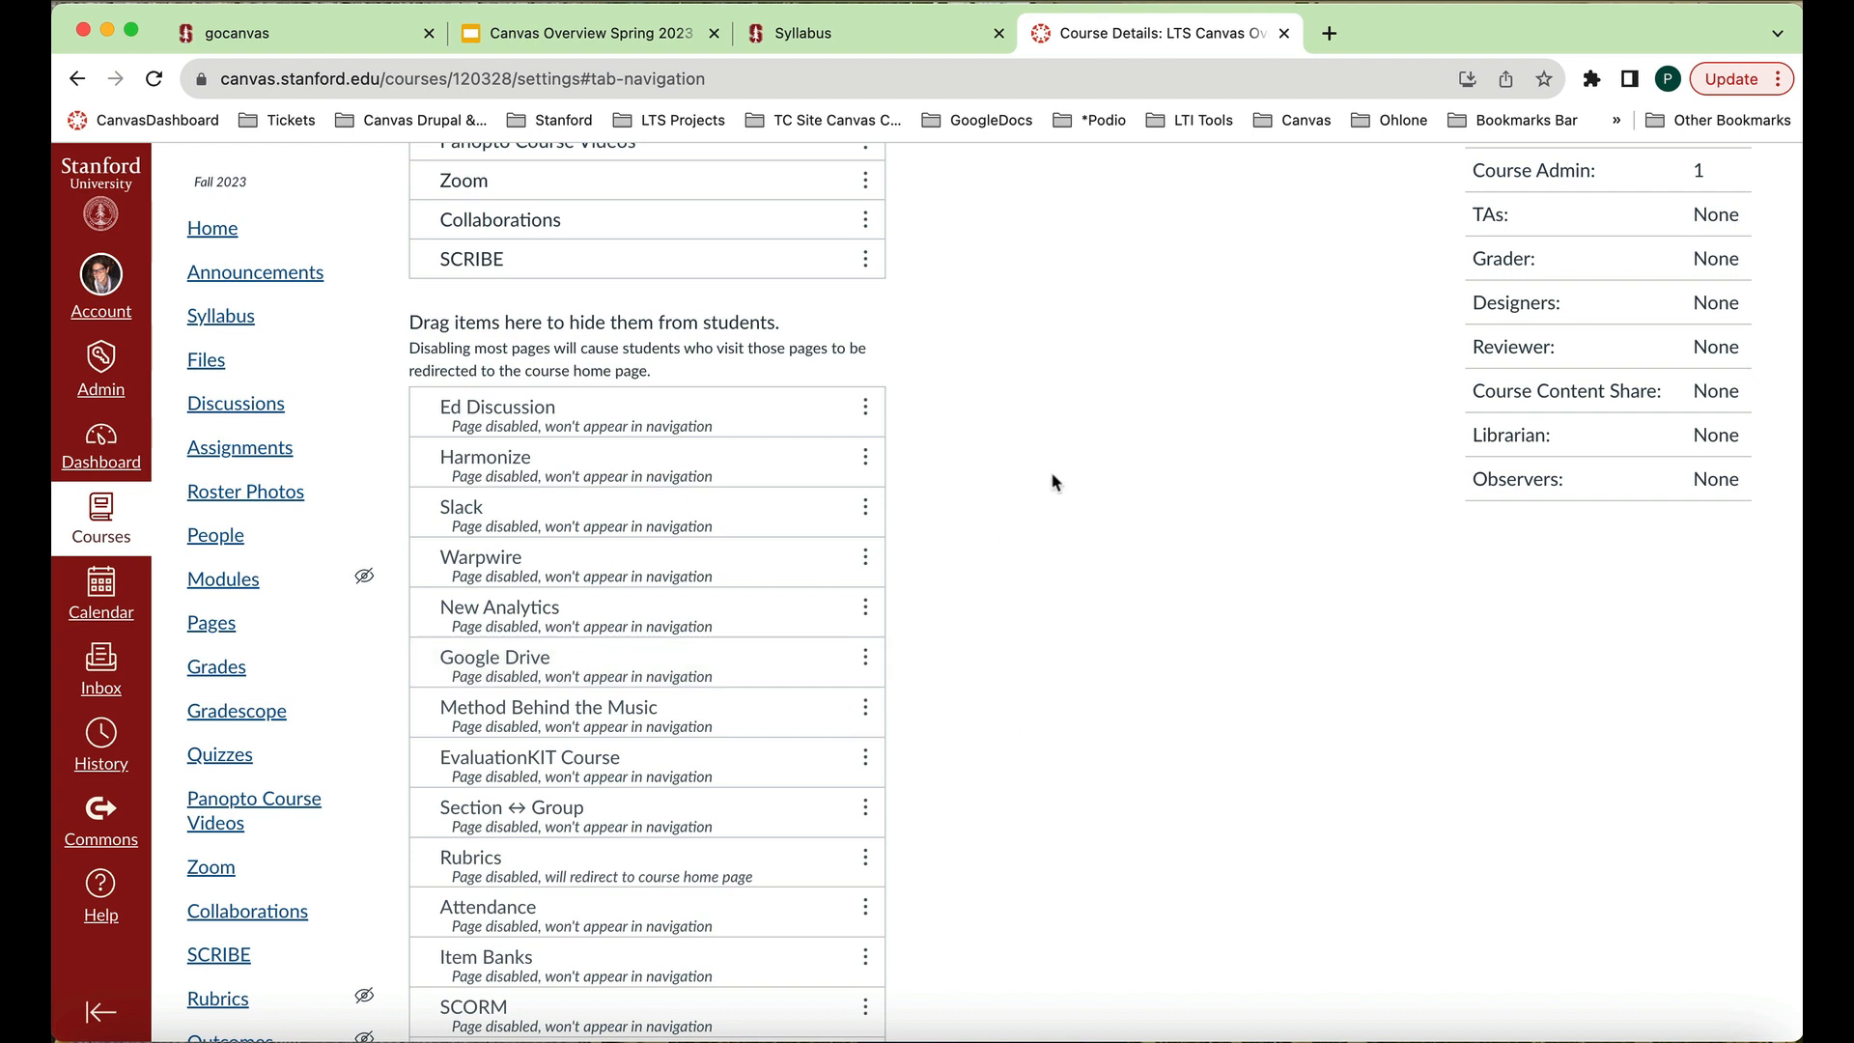
{"action": "scroll", "coordinate": [1050, 480], "scroll_direction": "up", "scroll_amount": 3}
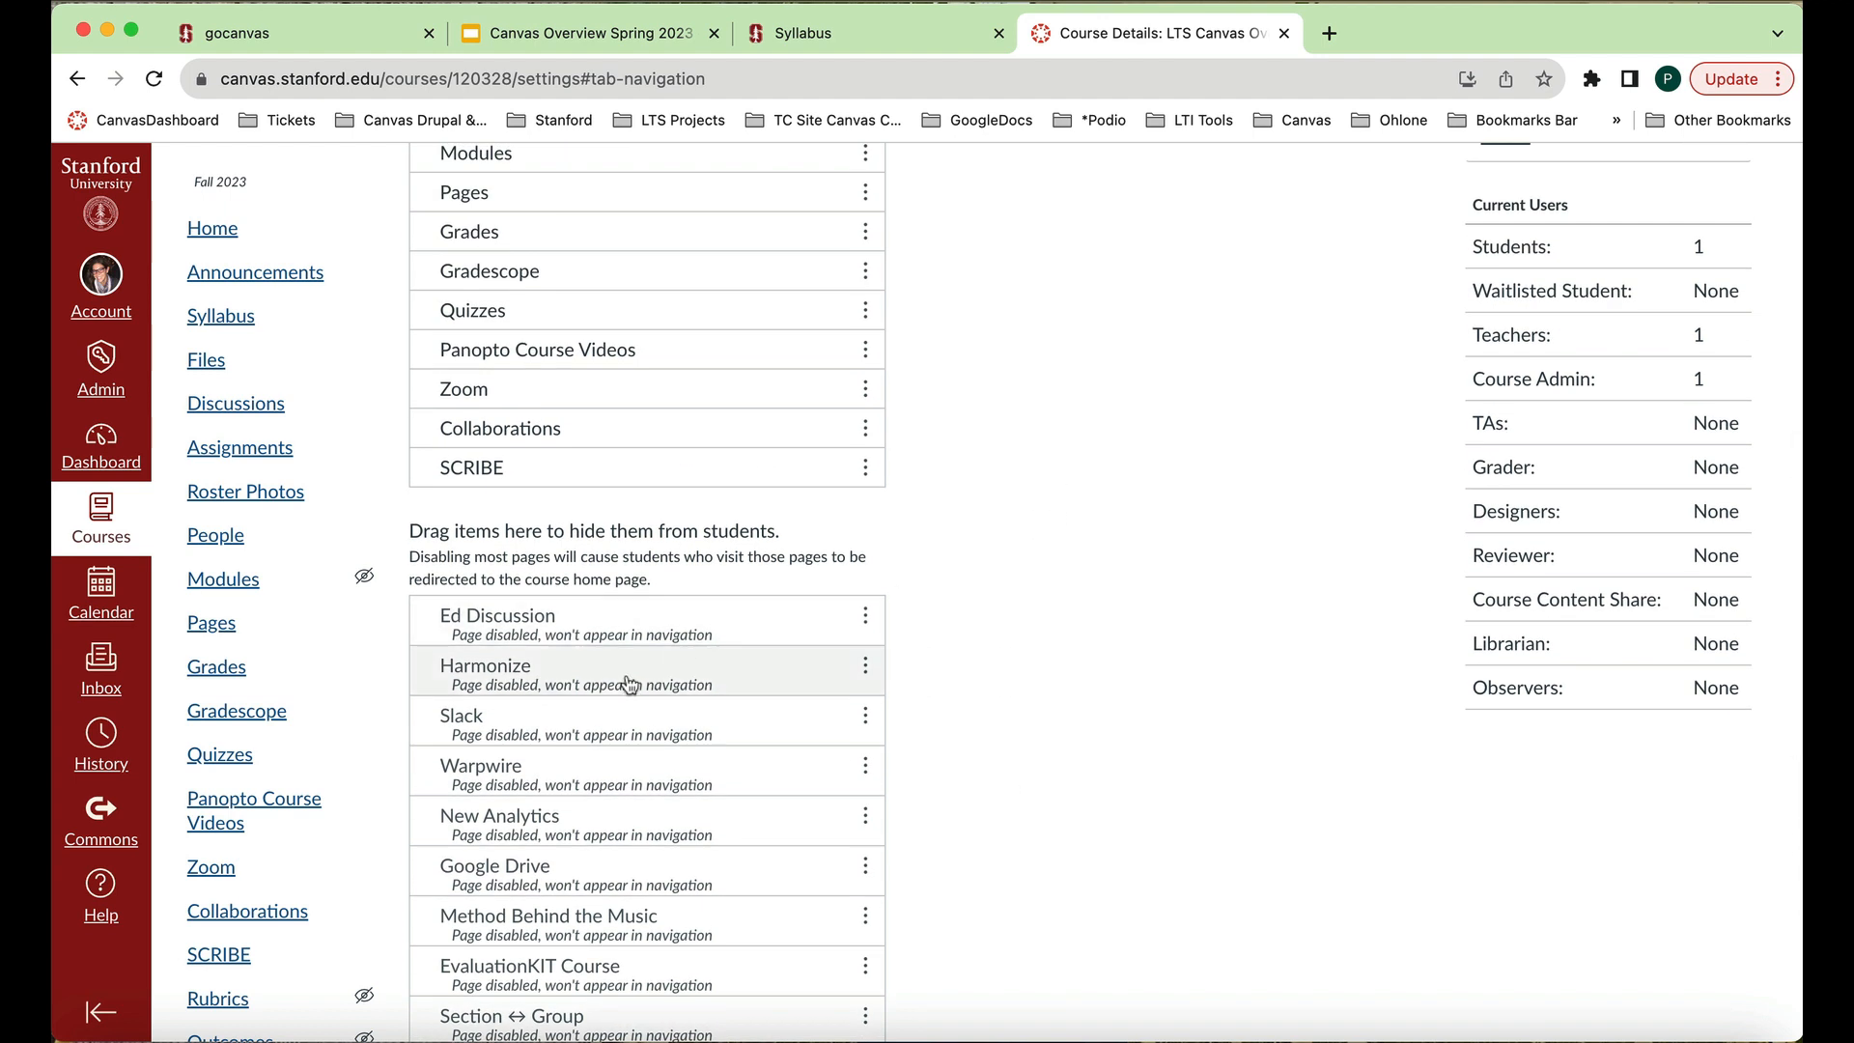
{"action": "left_click_drag", "start_coordinate": [630, 685], "coordinate": [649, 261]}
{"action": "scroll", "coordinate": [650, 260], "scroll_direction": "up", "scroll_amount": 2}
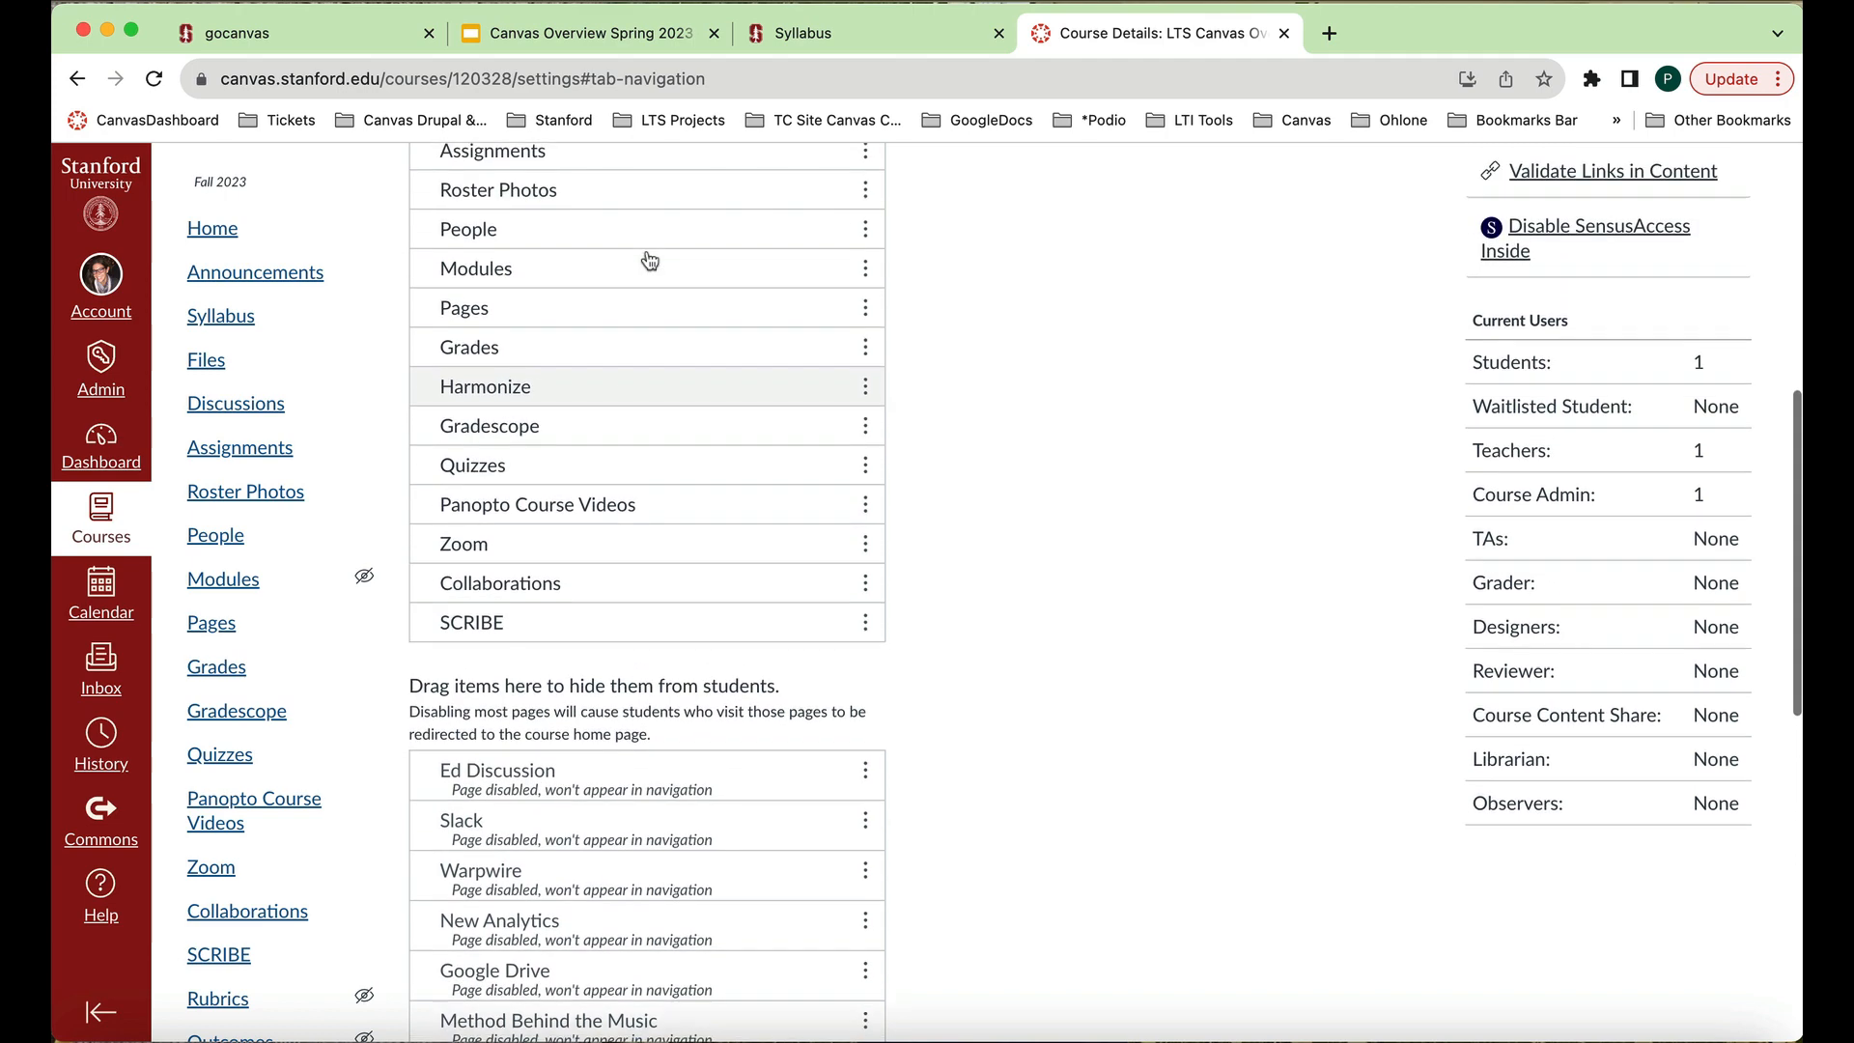
{"action": "scroll", "coordinate": [650, 260], "scroll_direction": "up", "scroll_amount": 3}
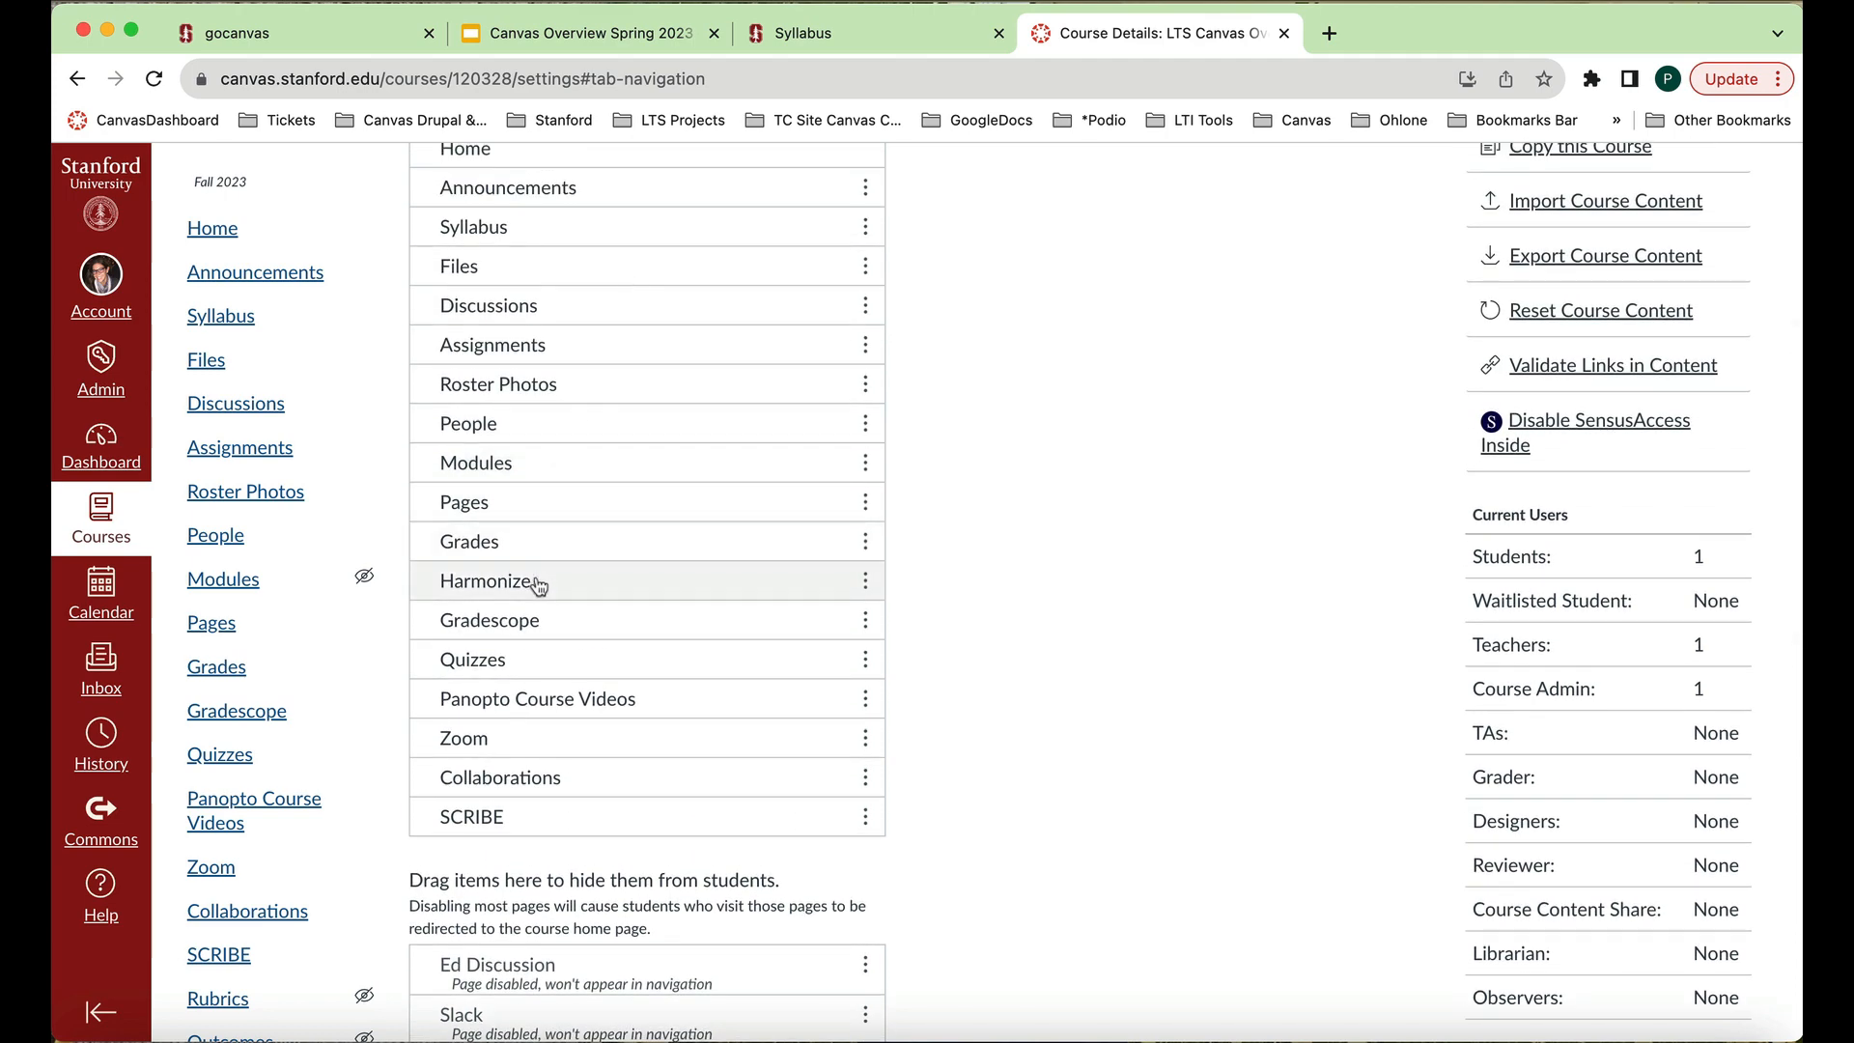
{"action": "left_click_drag", "start_coordinate": [538, 584], "coordinate": [609, 349]}
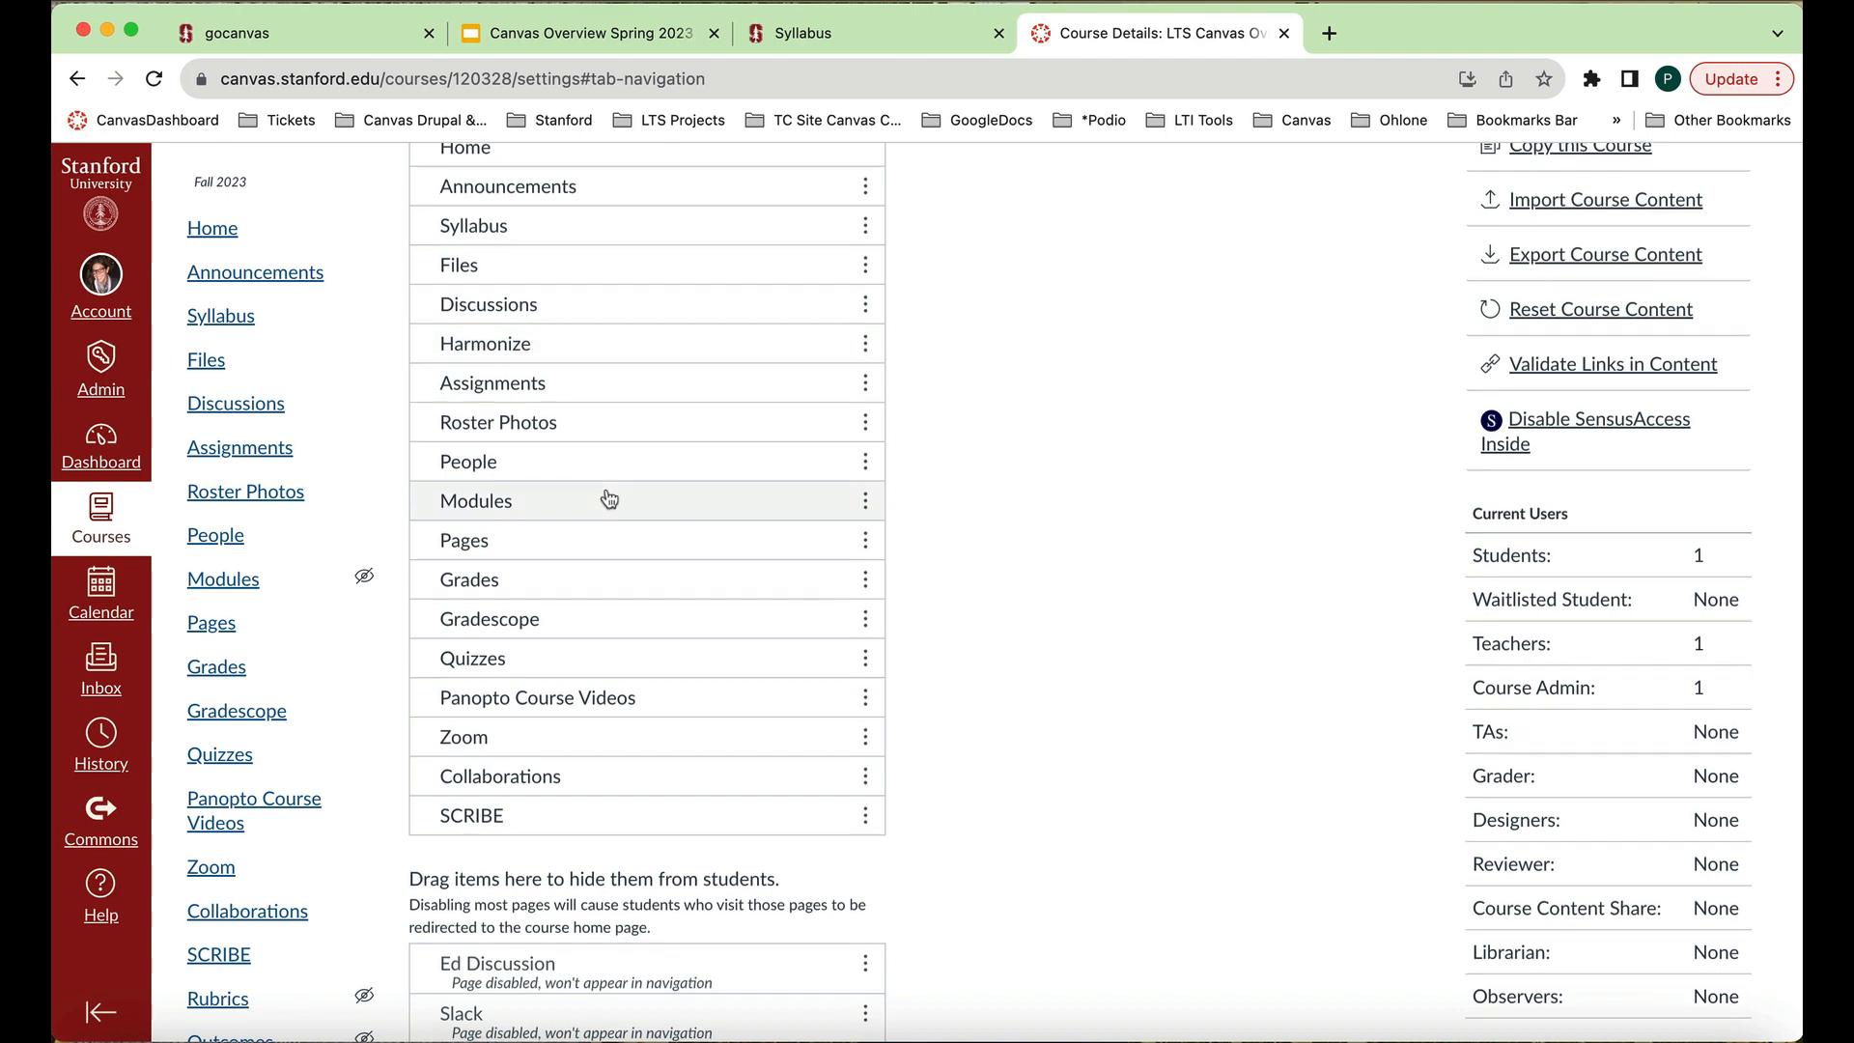
Enable Ed Discussion in the course navigation and place it between Harmonize and Assignments.
{"action": "scroll", "coordinate": [609, 499], "scroll_direction": "down", "scroll_amount": 5}
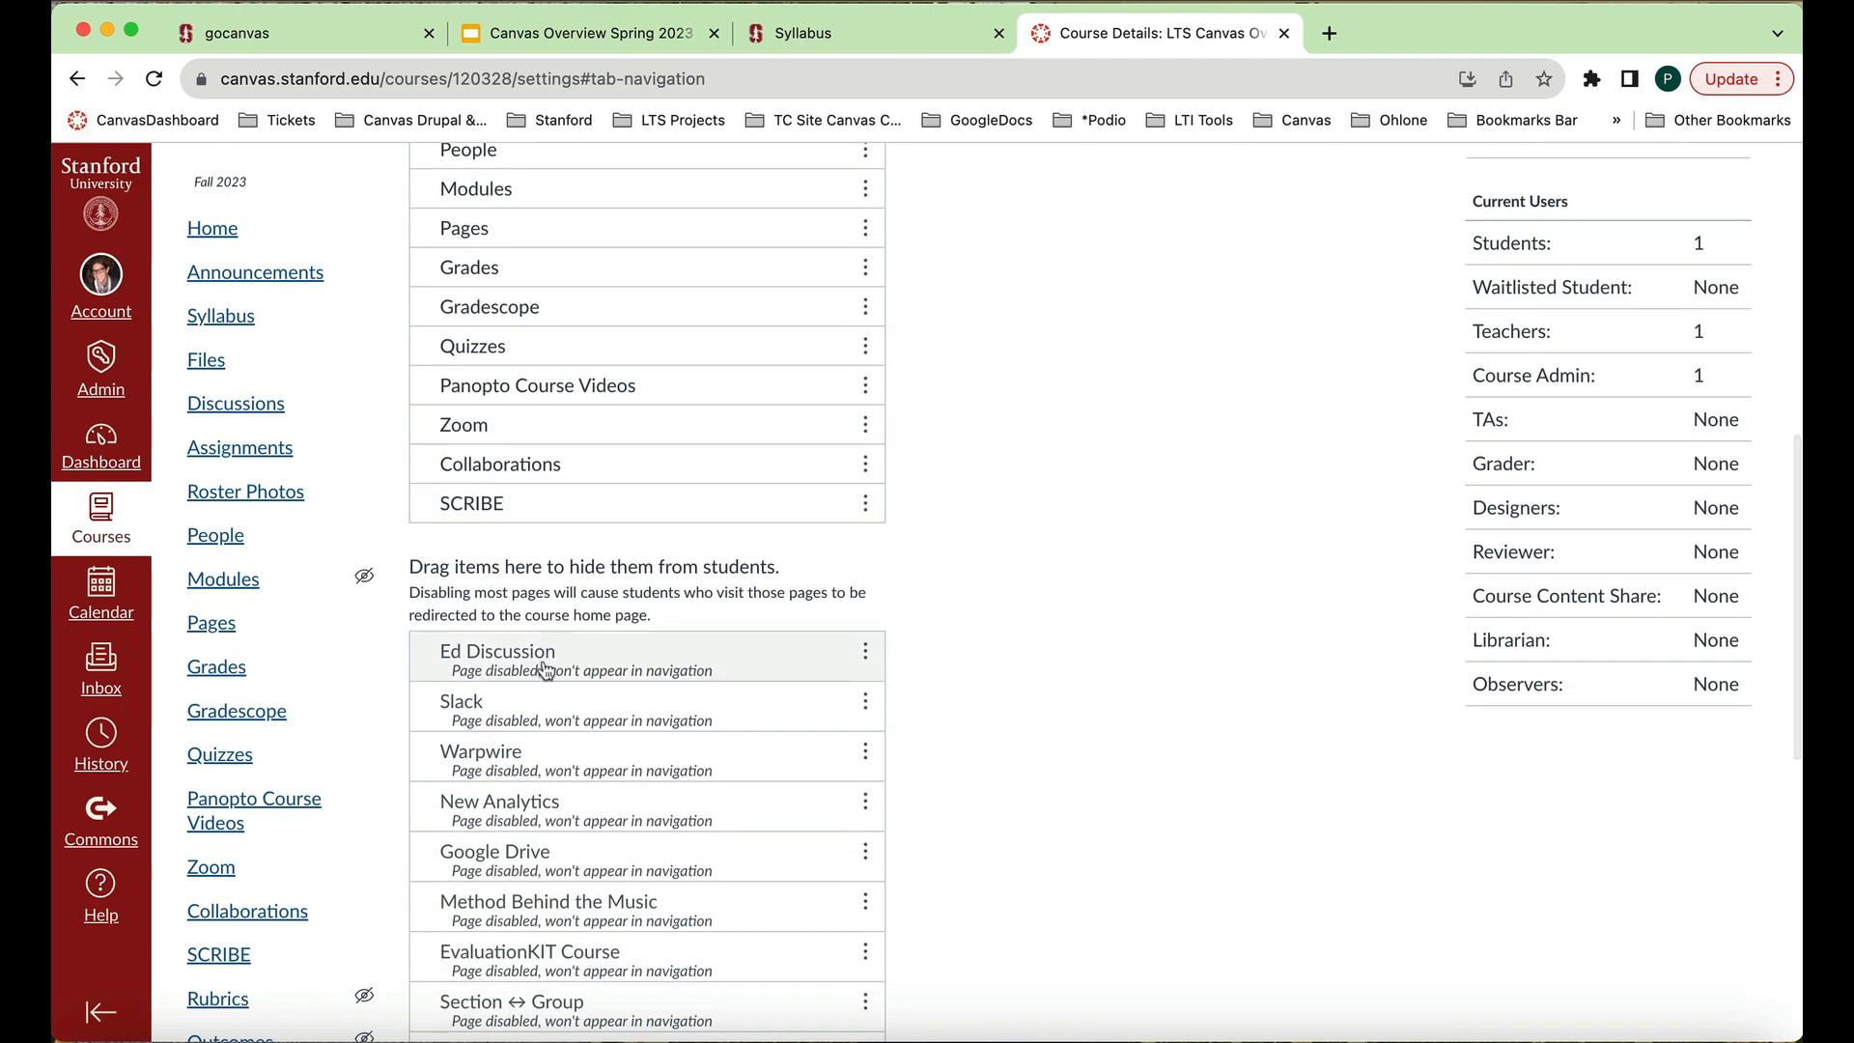
{"action": "left_click_drag", "start_coordinate": [546, 668], "coordinate": [559, 281]}
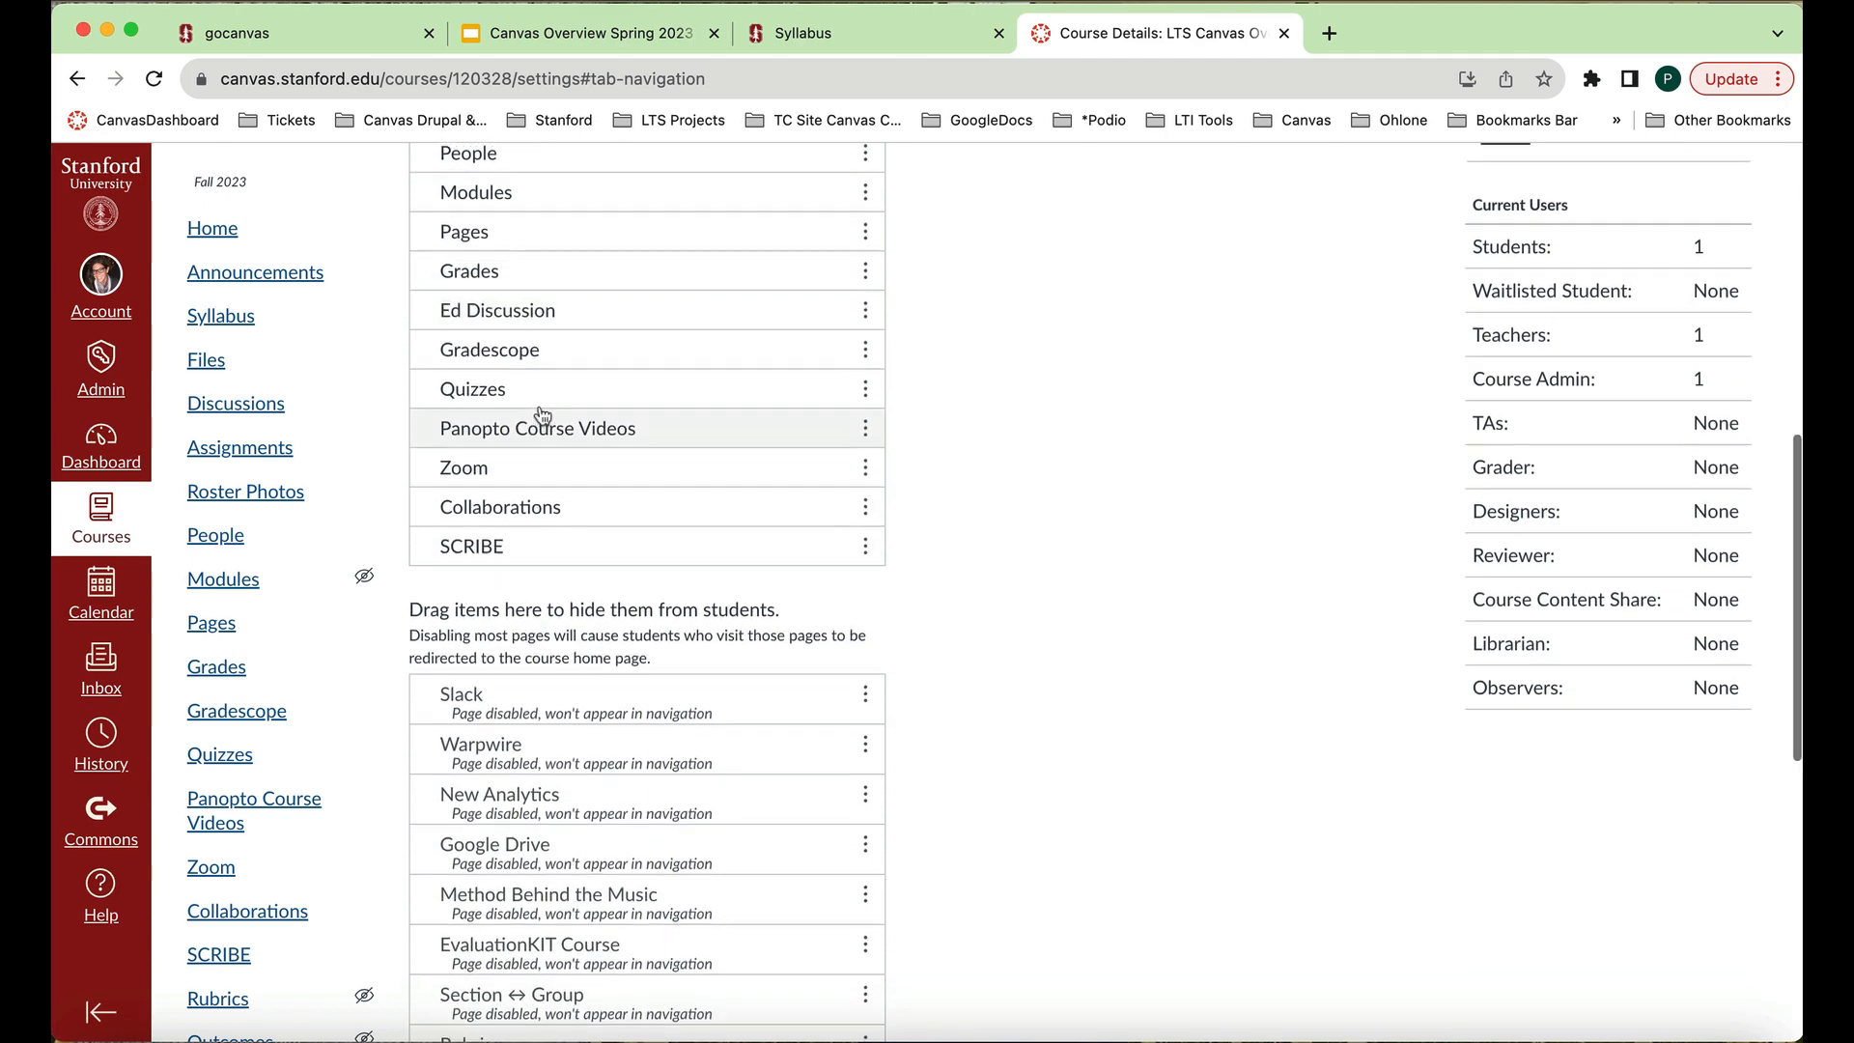
{"action": "scroll", "coordinate": [537, 413], "scroll_direction": "up", "scroll_amount": 5}
{"action": "left_click_drag", "start_coordinate": [518, 649], "coordinate": [568, 399]}
{"action": "scroll", "coordinate": [645, 459], "scroll_direction": "up", "scroll_amount": 3}
Hide SCRIBE from students by moving it to the disabled navigation items, and save the navigation changes.
{"action": "scroll", "coordinate": [646, 461], "scroll_direction": "down", "scroll_amount": 5}
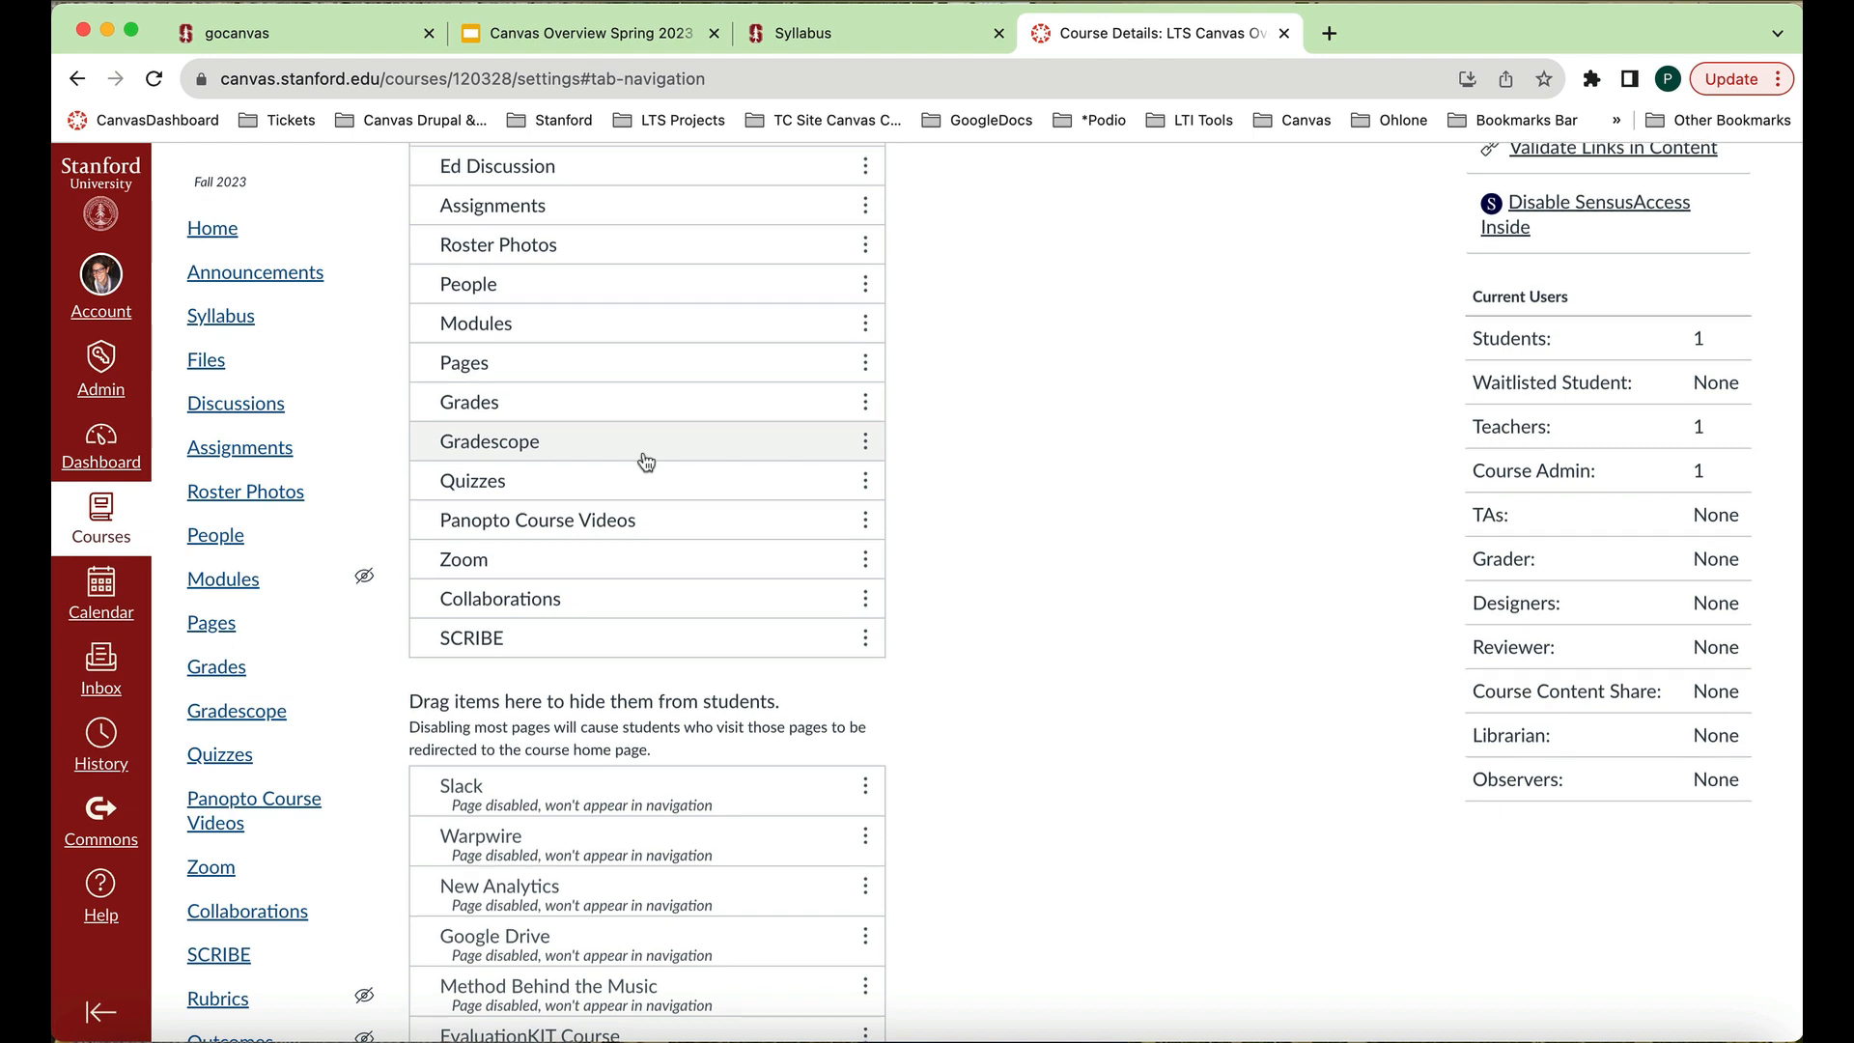
{"action": "scroll", "coordinate": [642, 460], "scroll_direction": "down", "scroll_amount": 1}
{"action": "scroll", "coordinate": [580, 587], "scroll_direction": "up", "scroll_amount": 4}
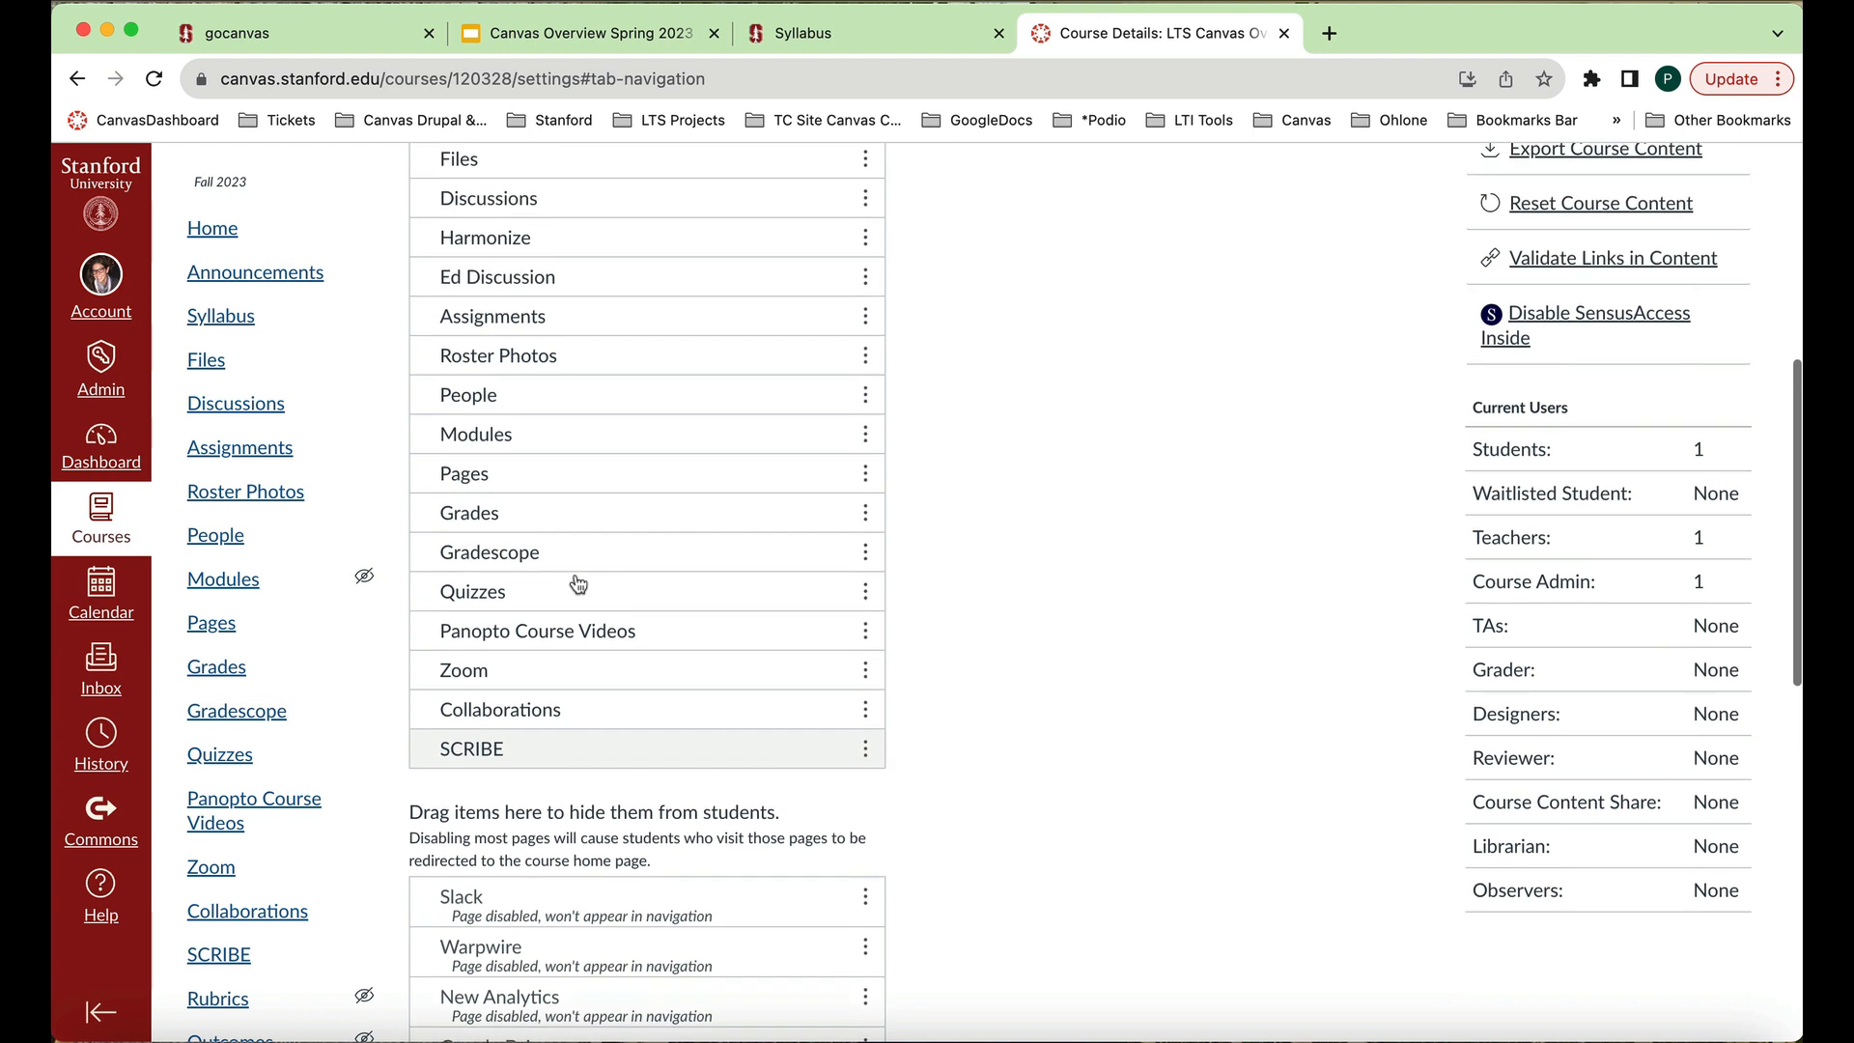
{"action": "scroll", "coordinate": [346, 743], "scroll_direction": "down", "scroll_amount": 2}
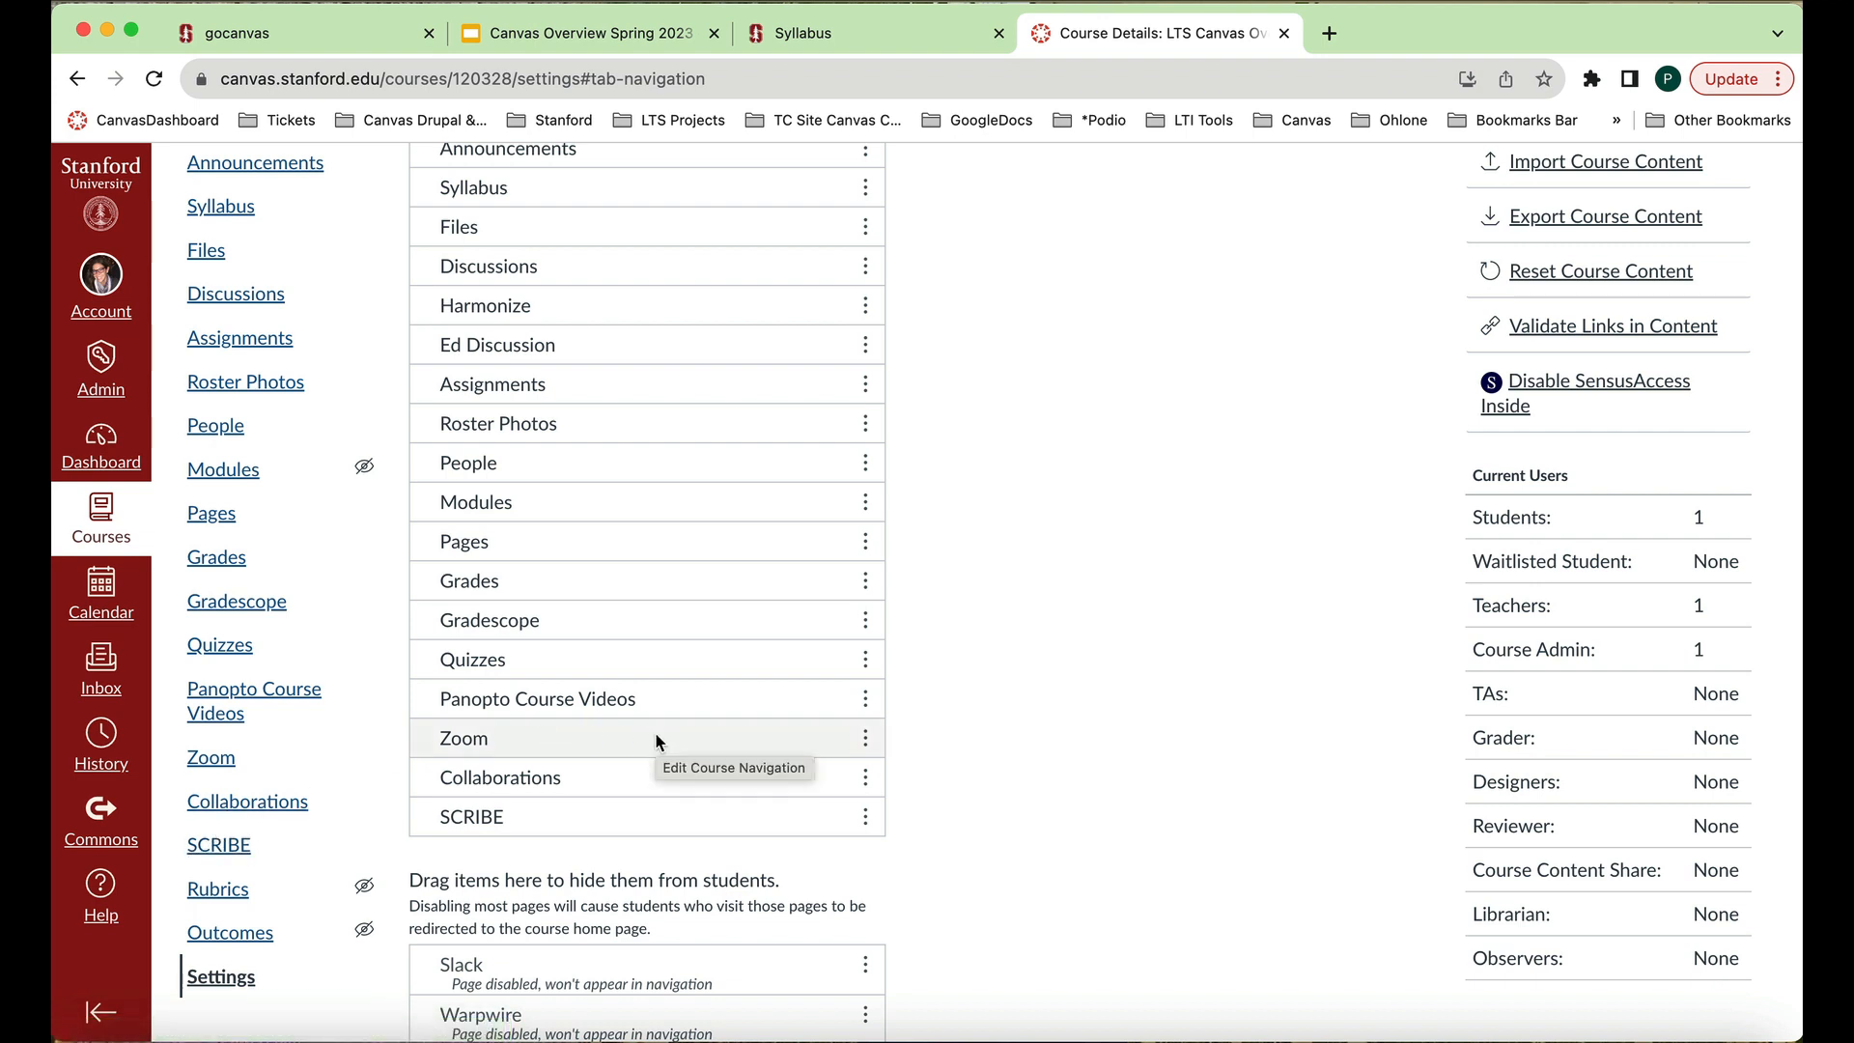
{"action": "scroll", "coordinate": [655, 737], "scroll_direction": "down", "scroll_amount": 3}
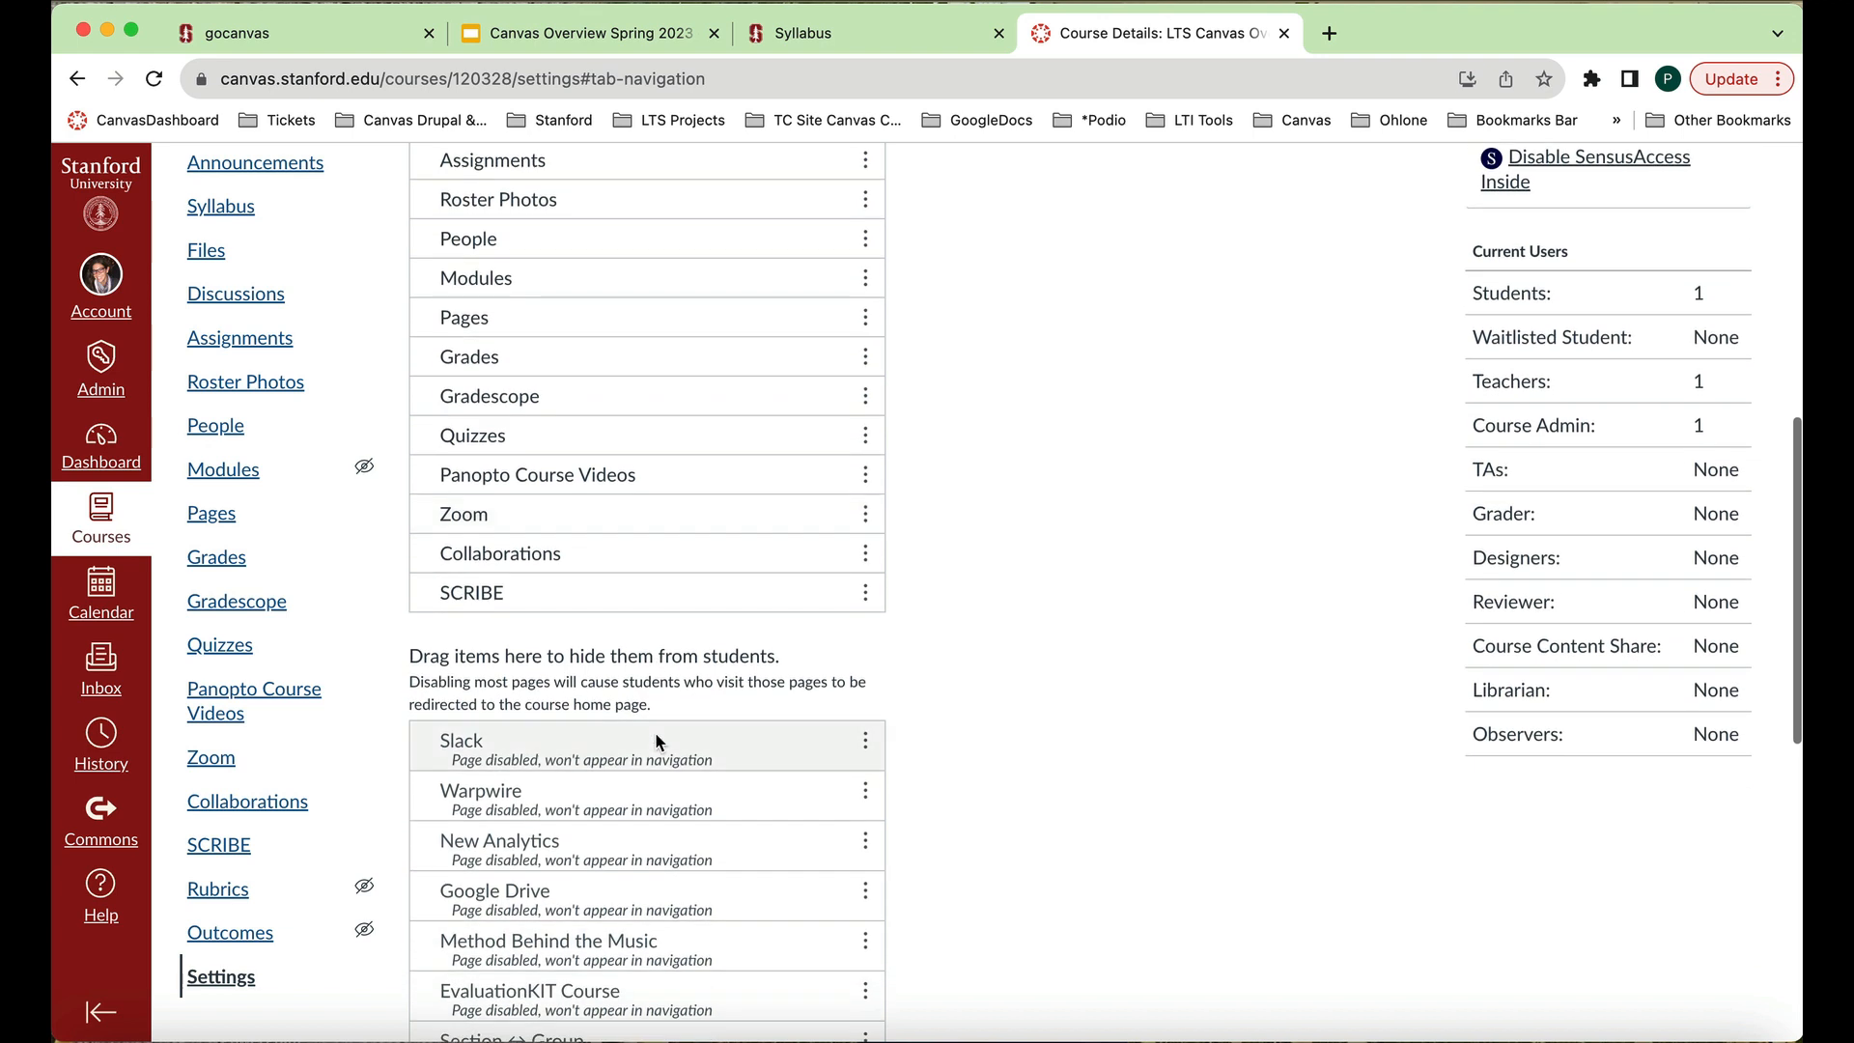
{"action": "left_click_drag", "start_coordinate": [512, 593], "coordinate": [527, 724]}
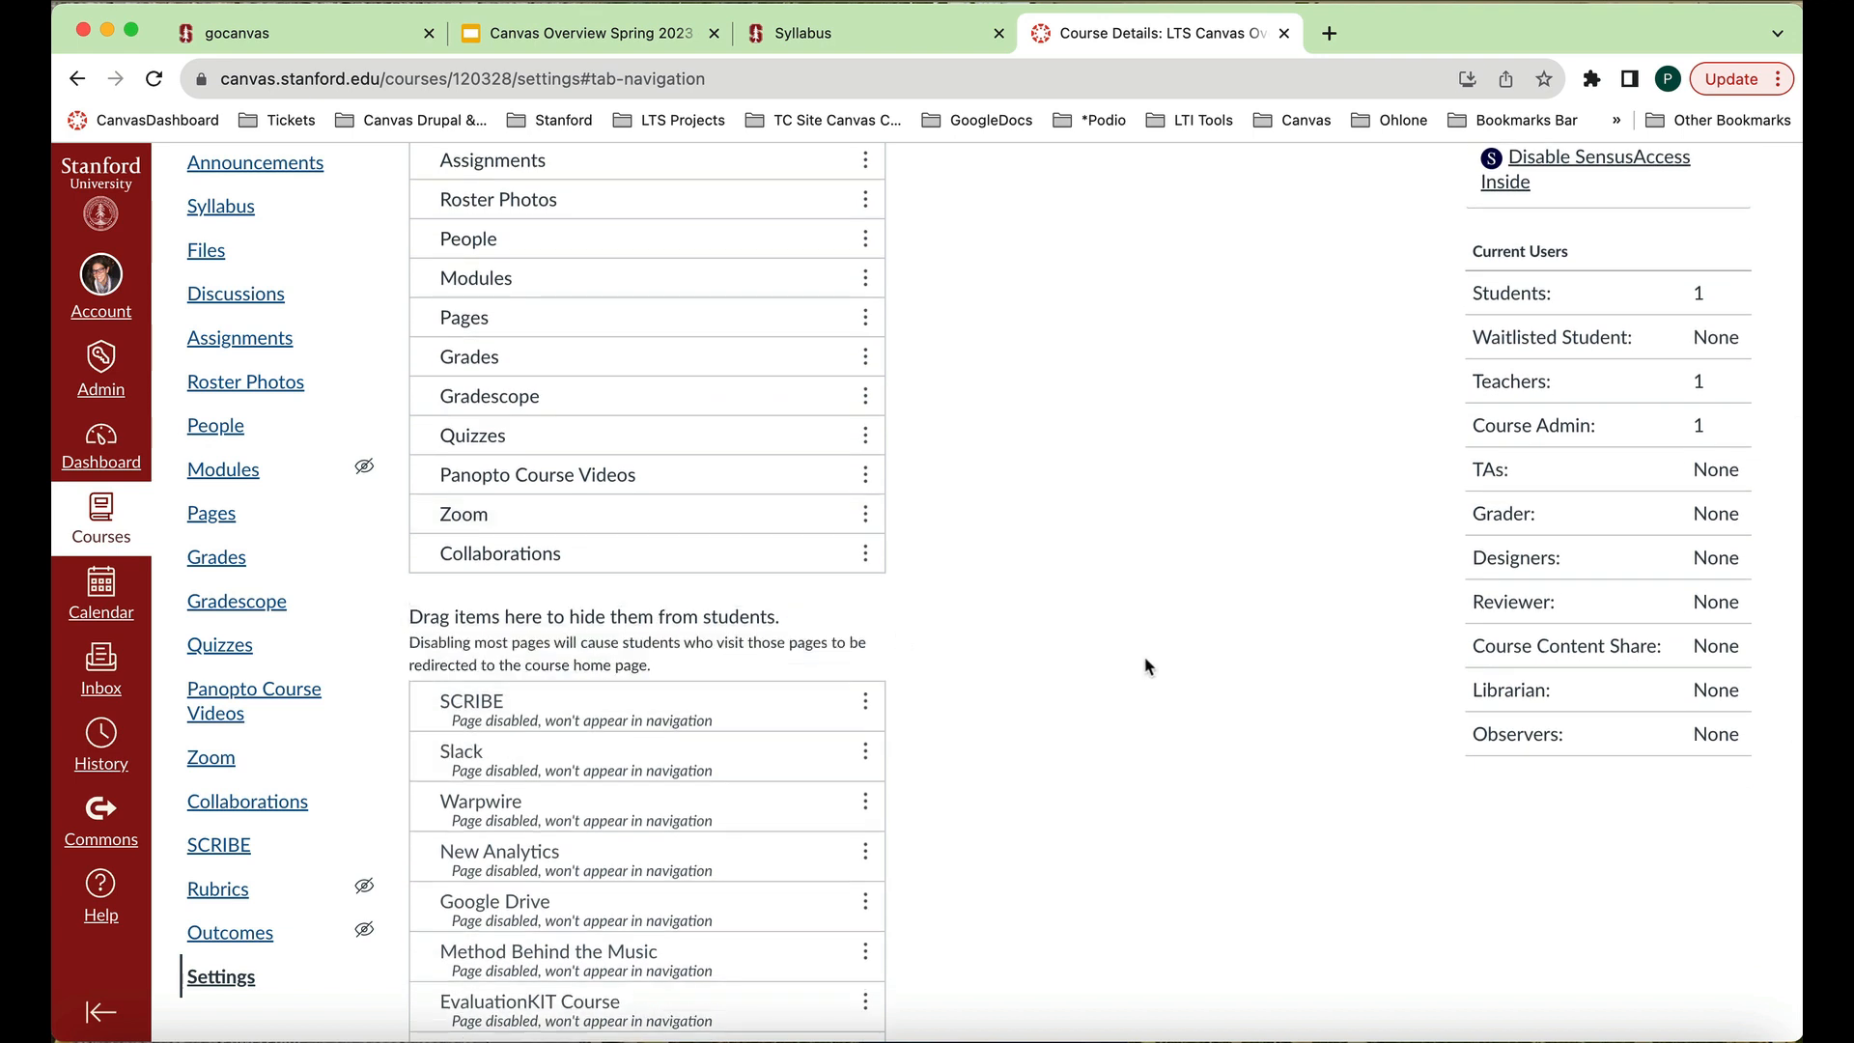
{"action": "scroll", "coordinate": [1139, 684], "scroll_direction": "down", "scroll_amount": 10}
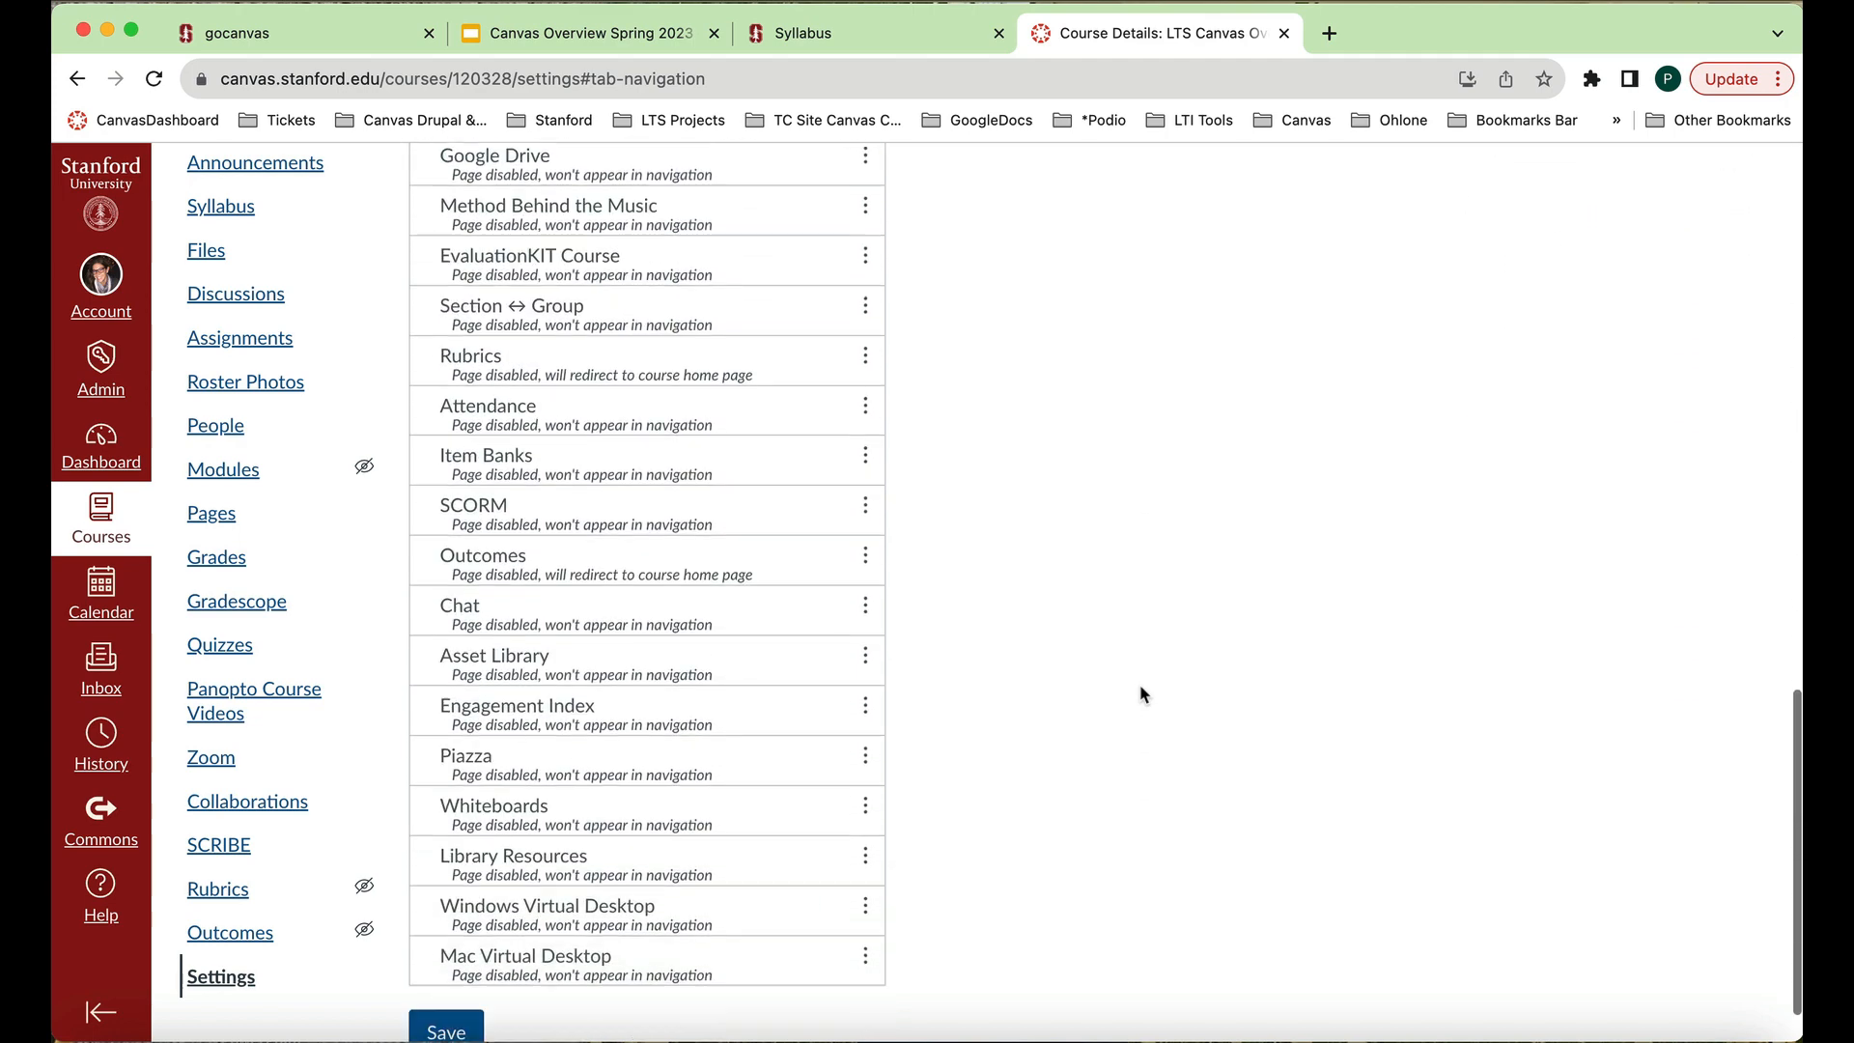
{"action": "left_click", "coordinate": [460, 973]}
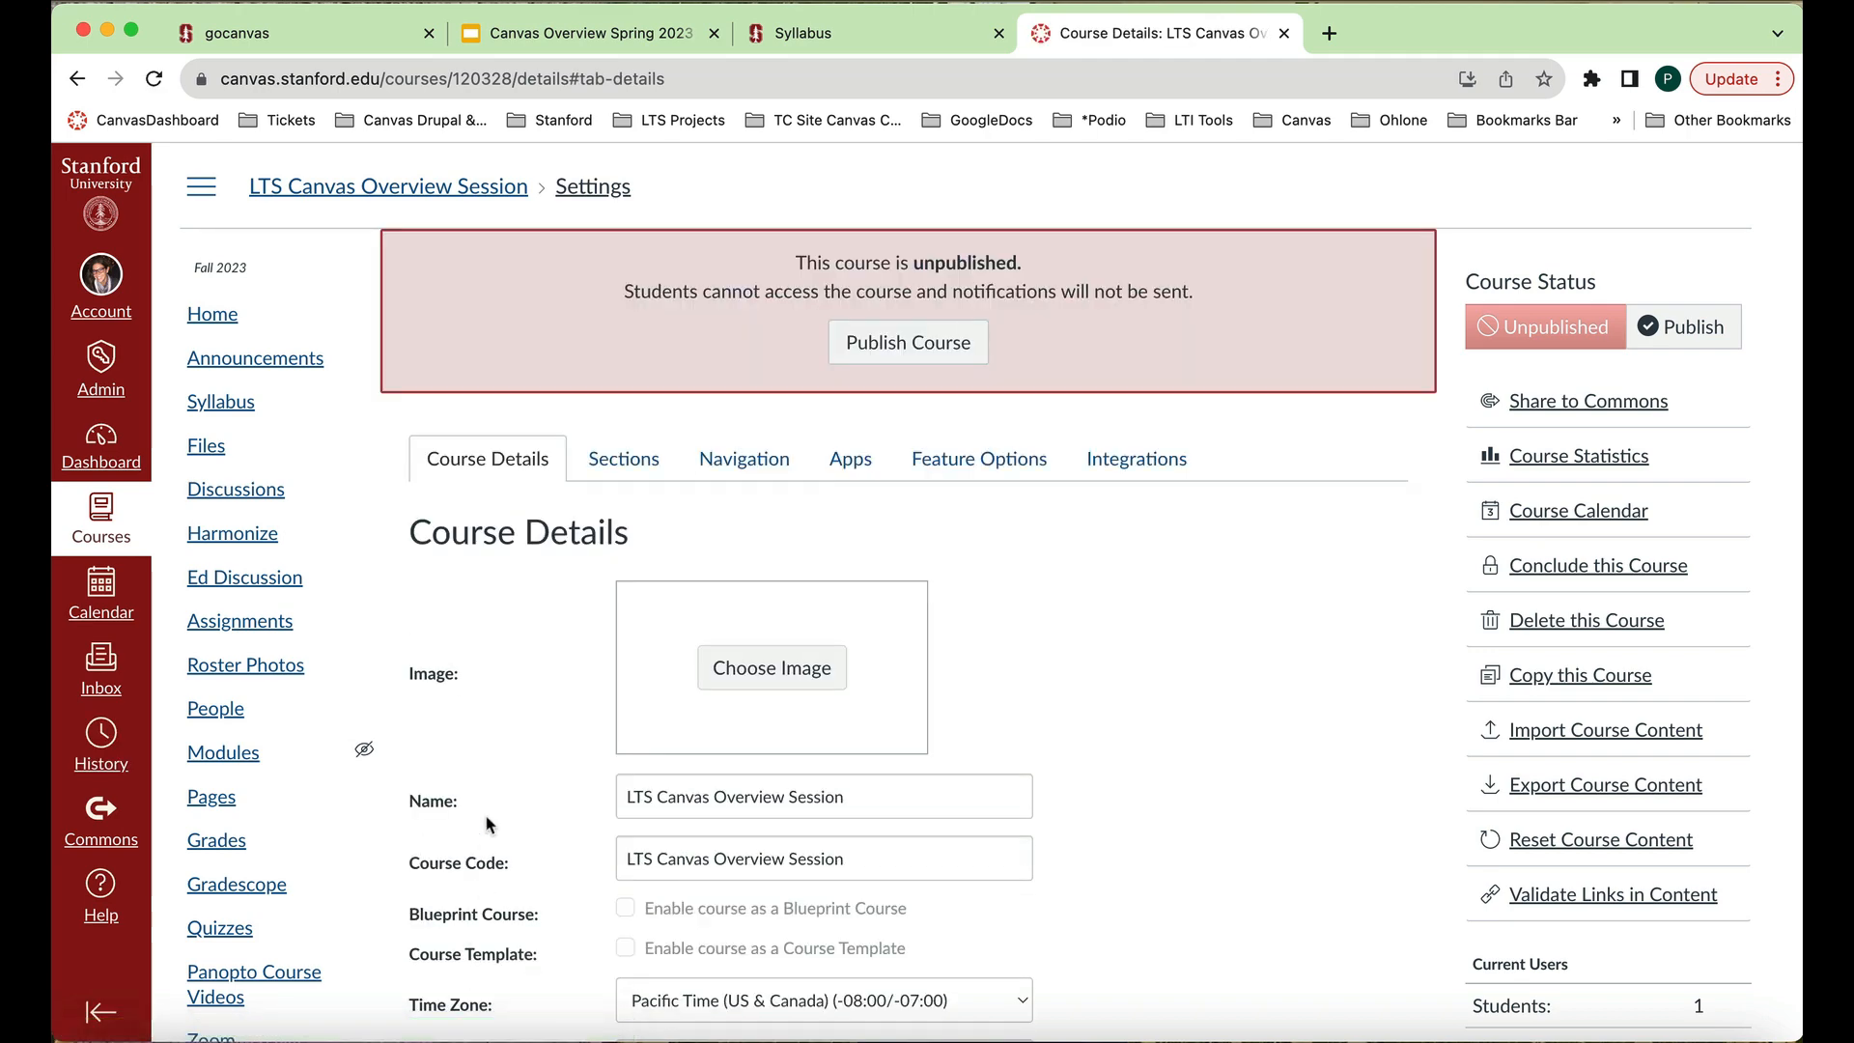
Open Harmonize from the course navigation, enable its Canvas extension features and authorize Harmonize Sync.
{"action": "scroll", "coordinate": [487, 824], "scroll_direction": "down", "scroll_amount": 1}
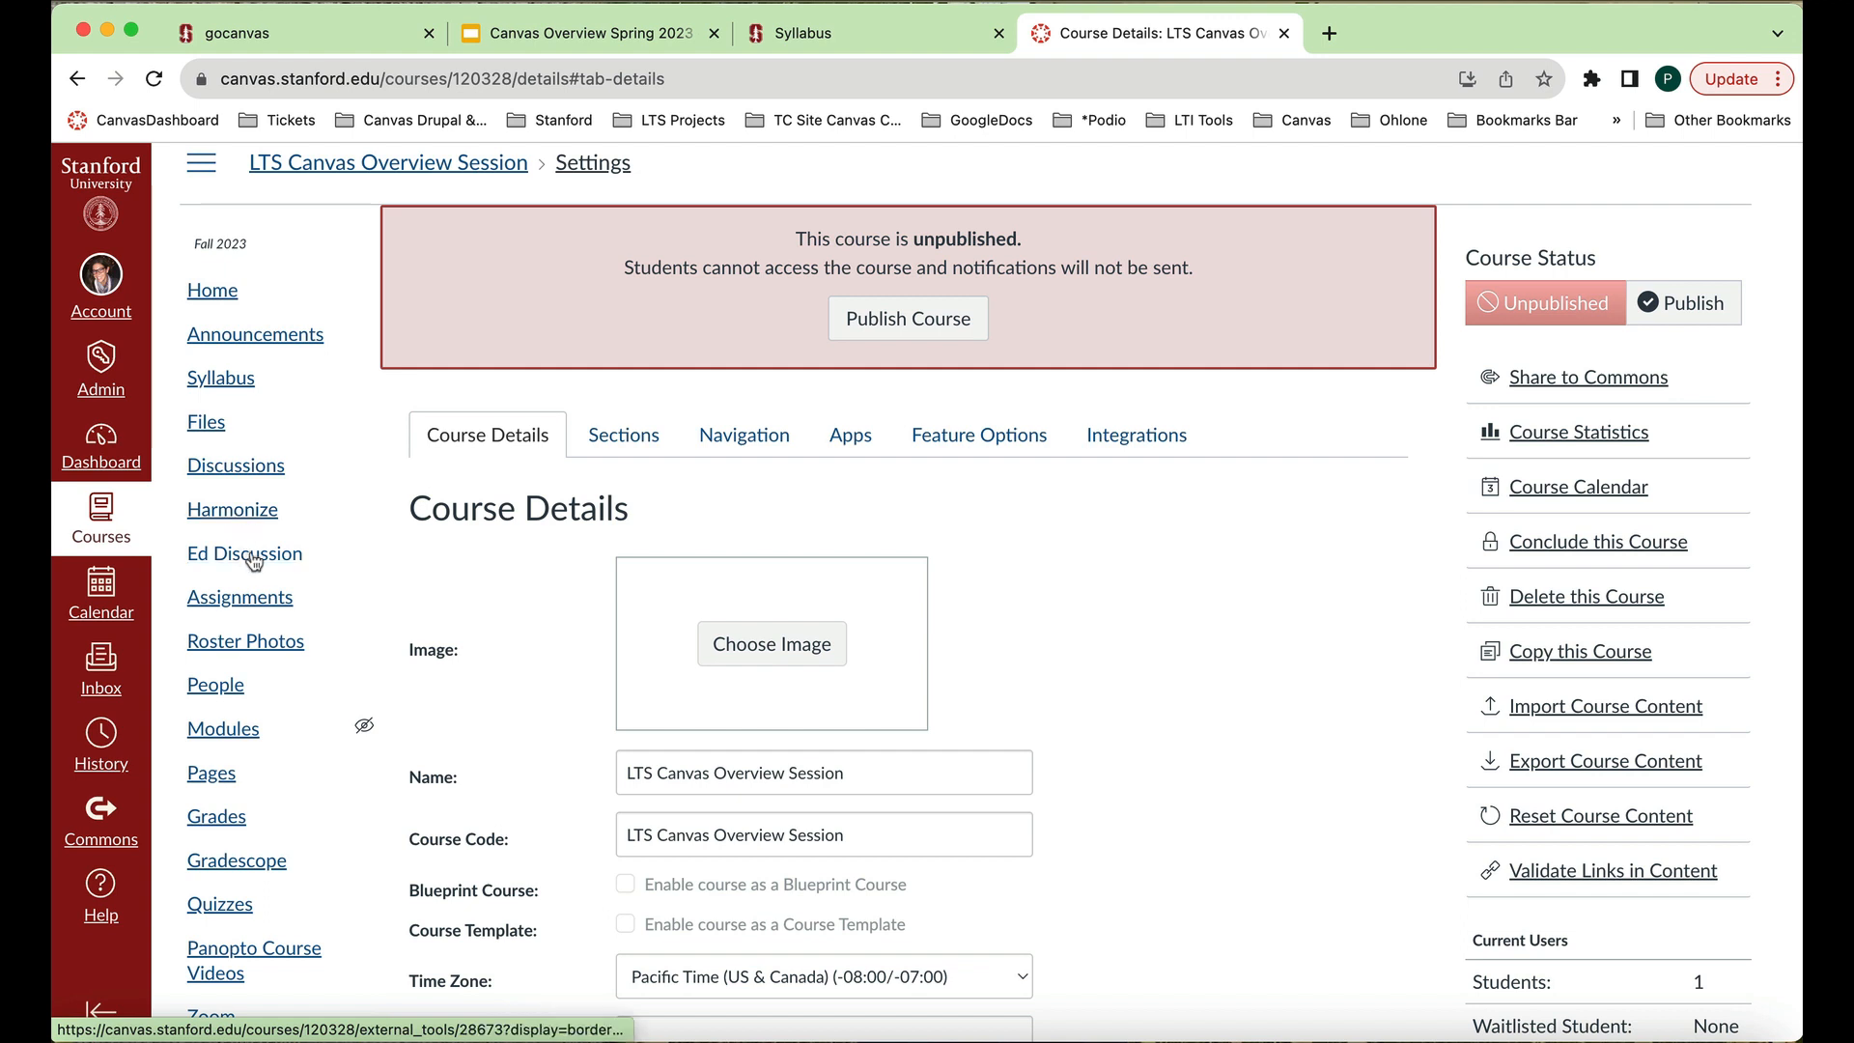
{"action": "scroll", "coordinate": [253, 562], "scroll_direction": "down", "scroll_amount": 4}
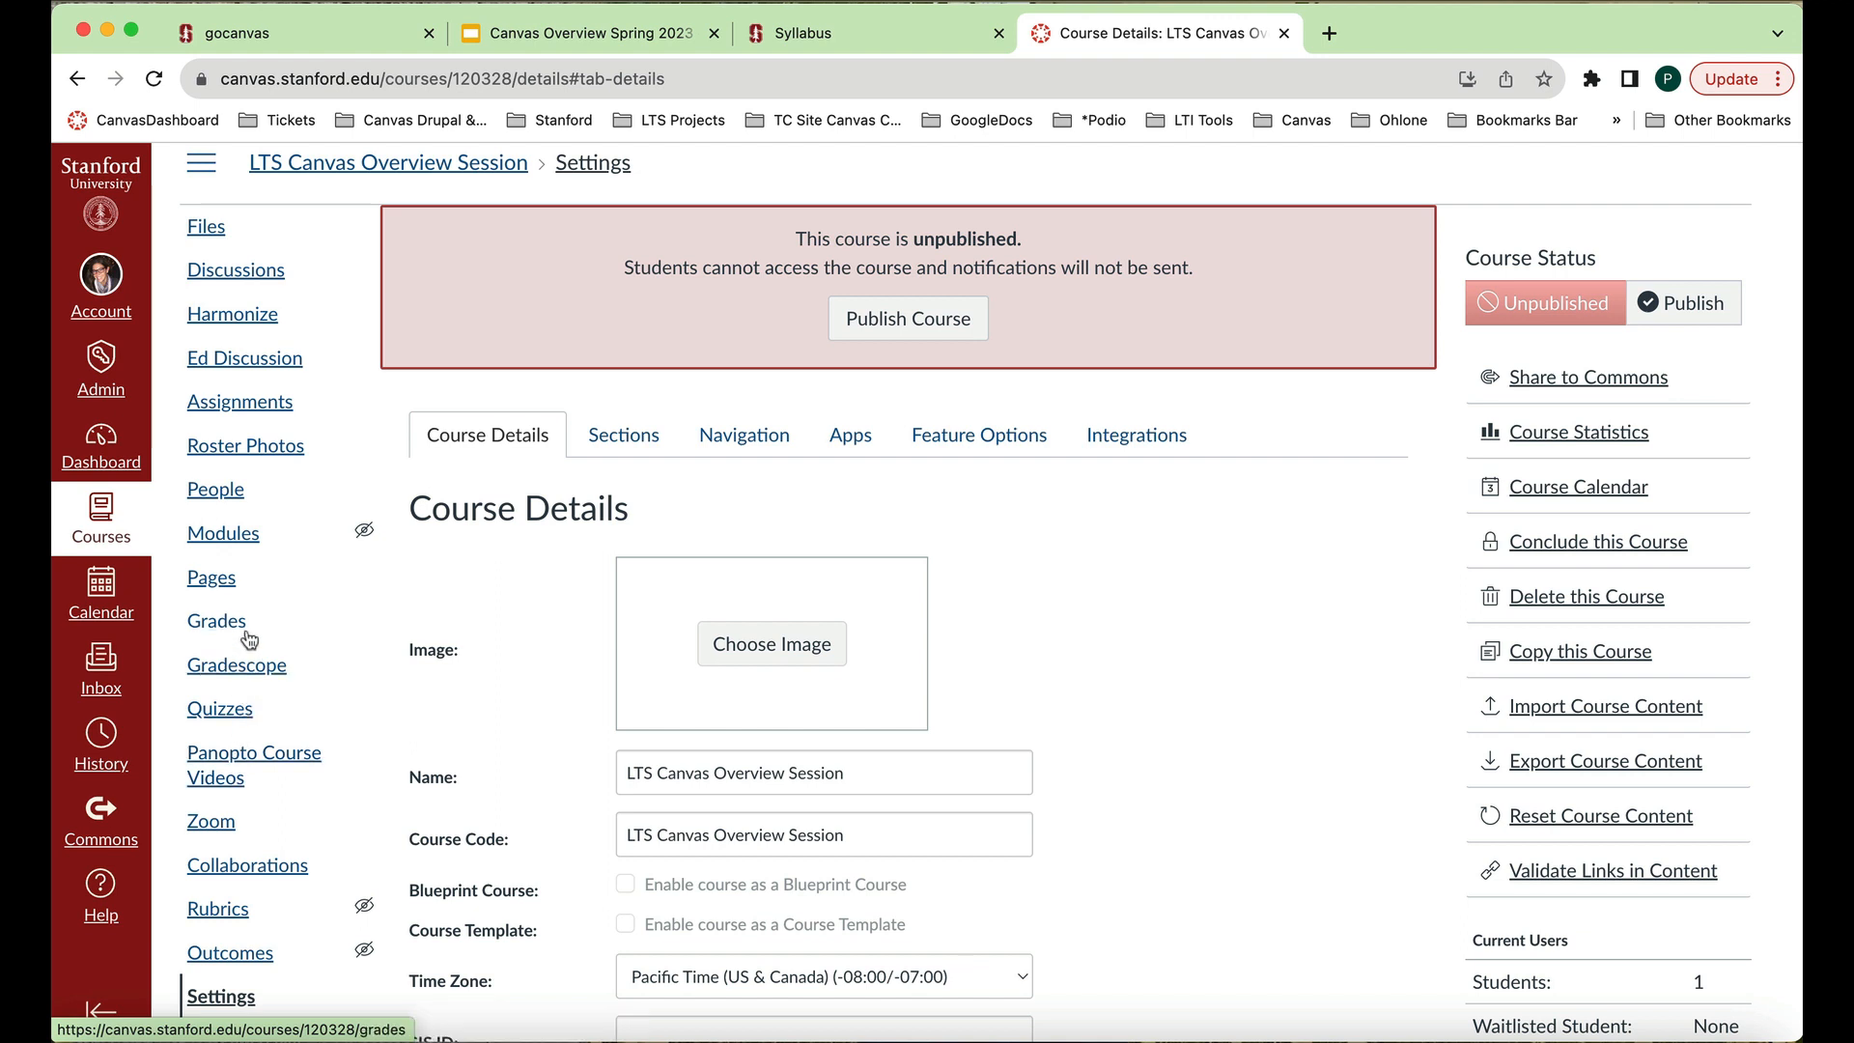
{"action": "scroll", "coordinate": [249, 640], "scroll_direction": "up", "scroll_amount": 4}
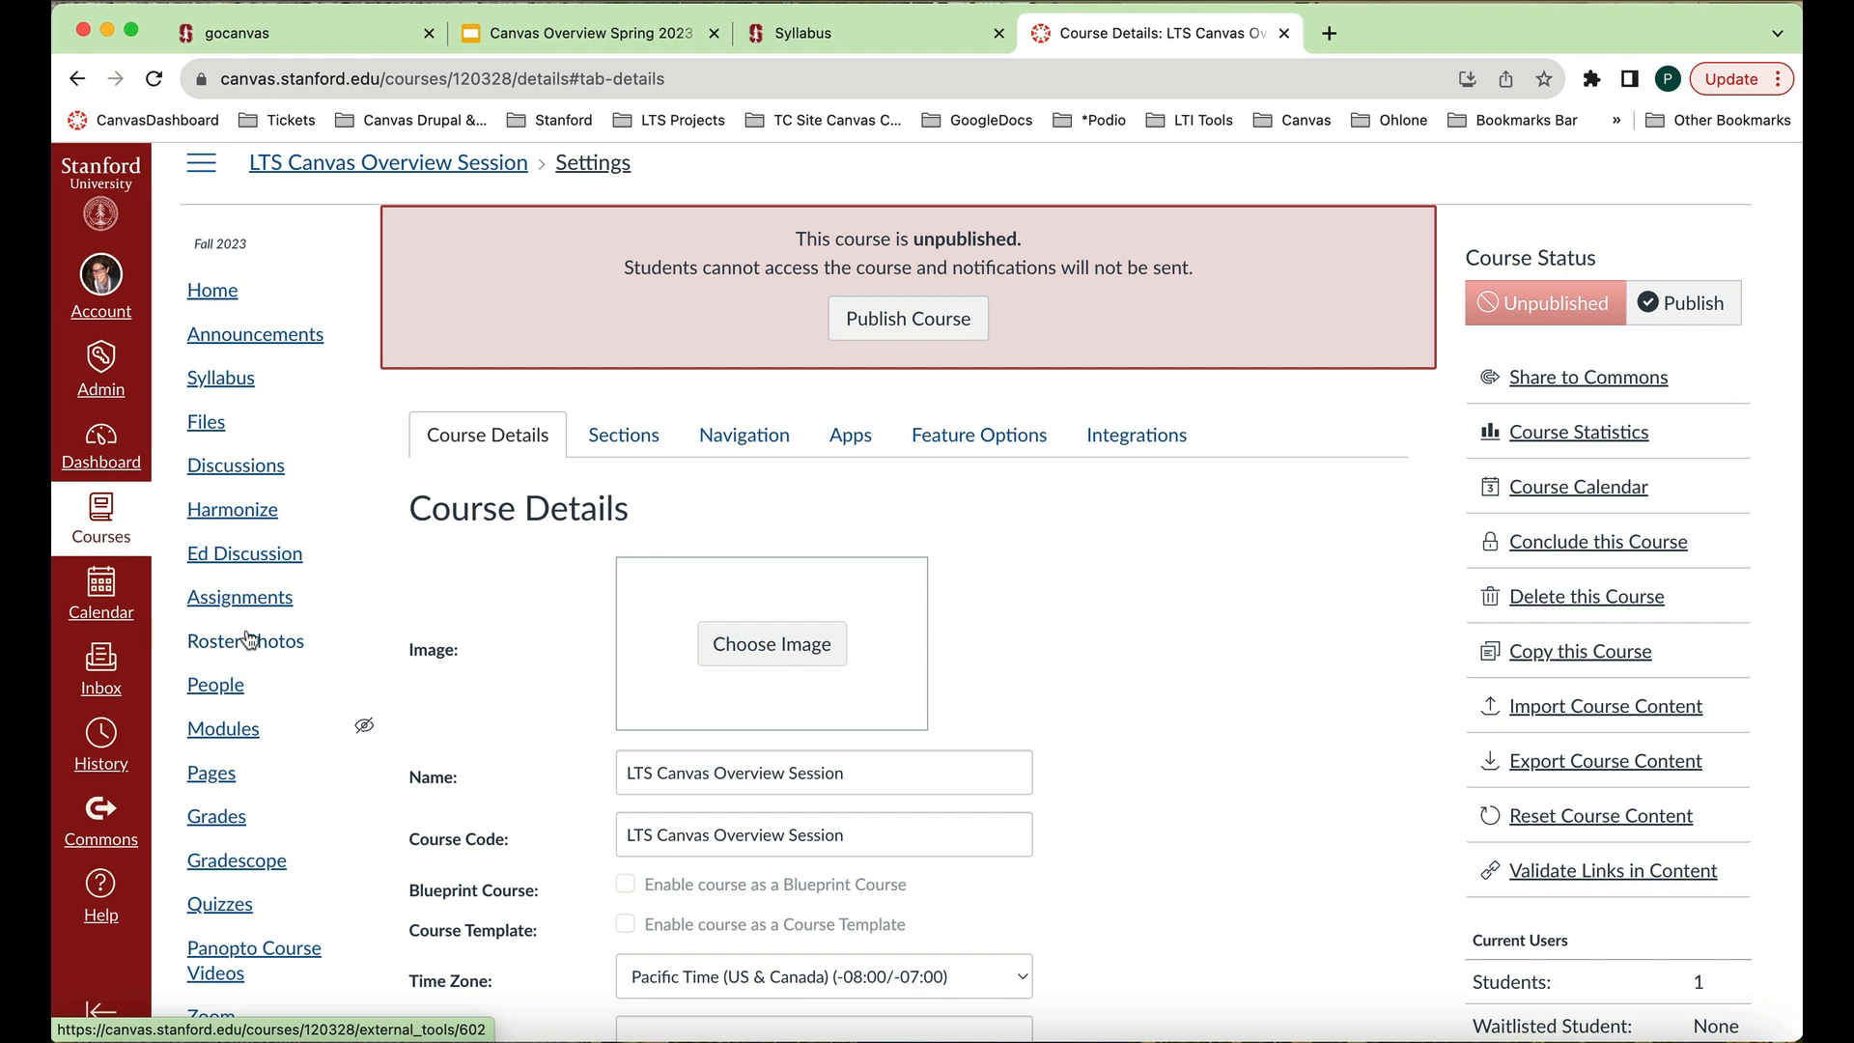
{"action": "left_click", "coordinate": [252, 516]}
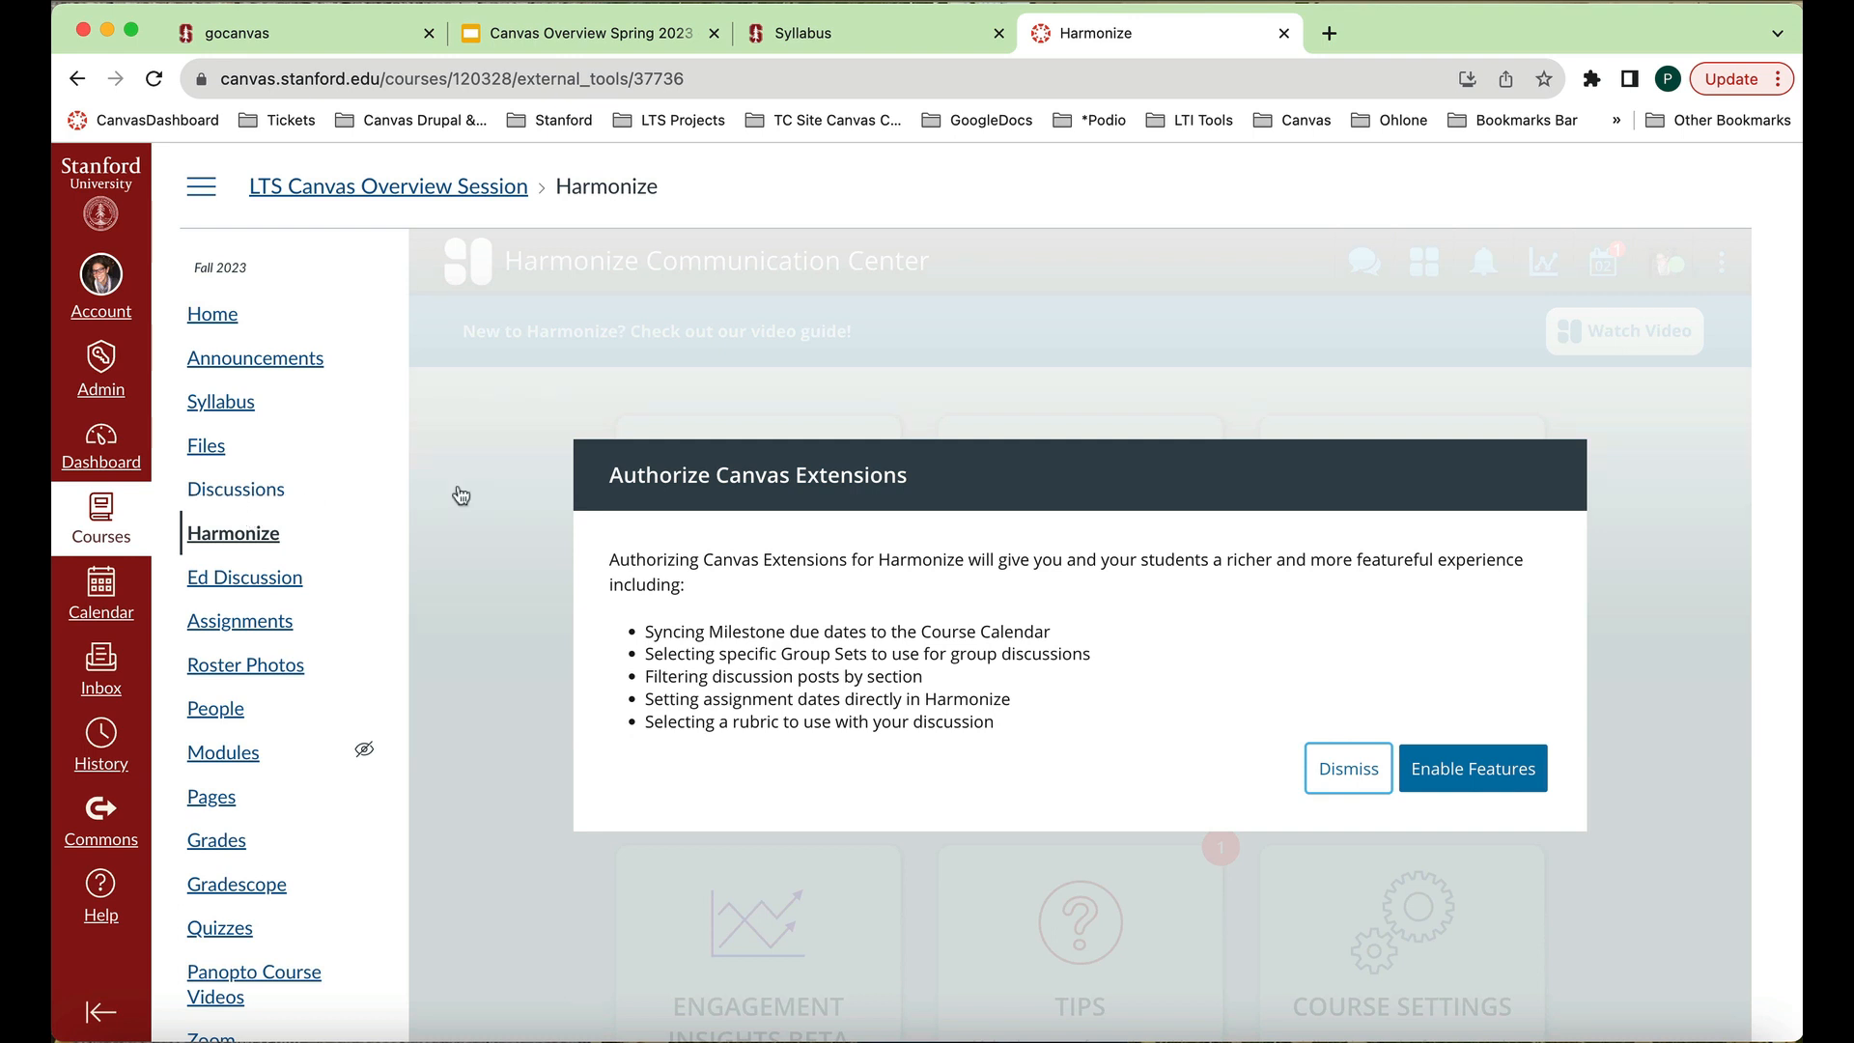
{"action": "left_click", "coordinate": [1508, 769]}
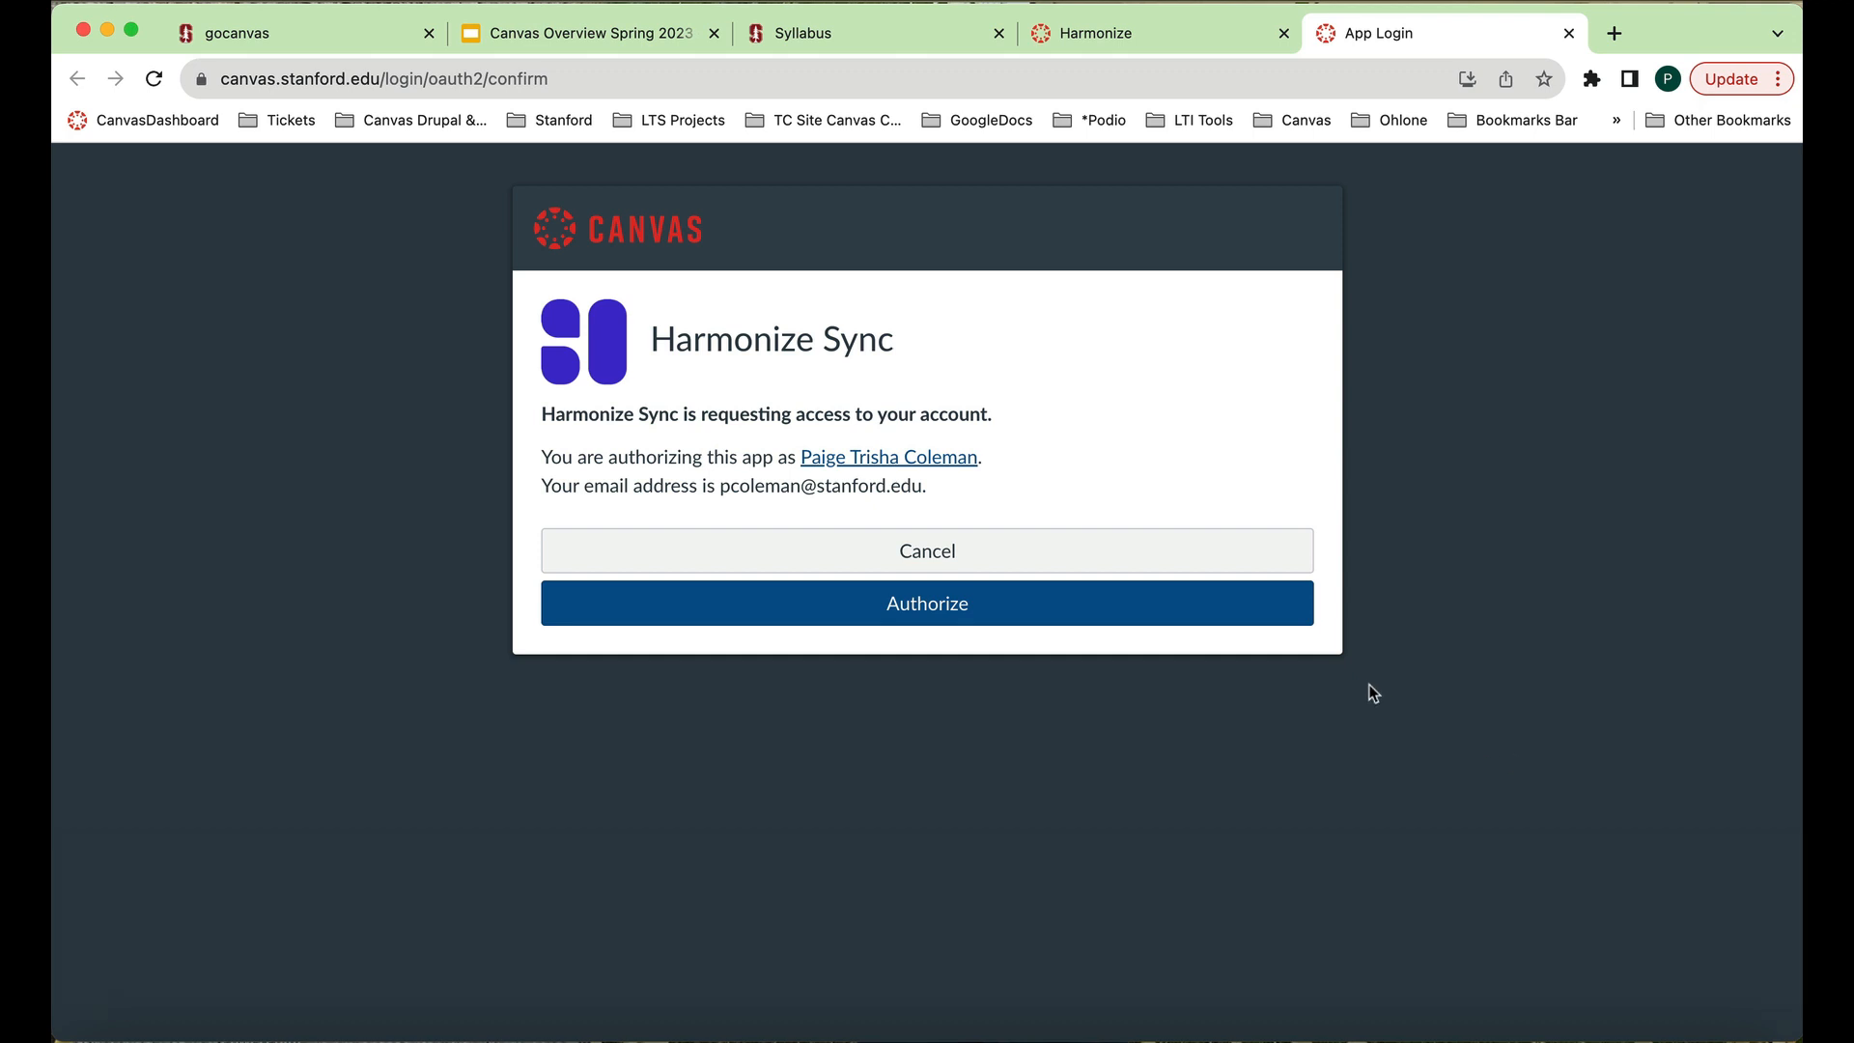
{"action": "left_click", "coordinate": [1101, 610]}
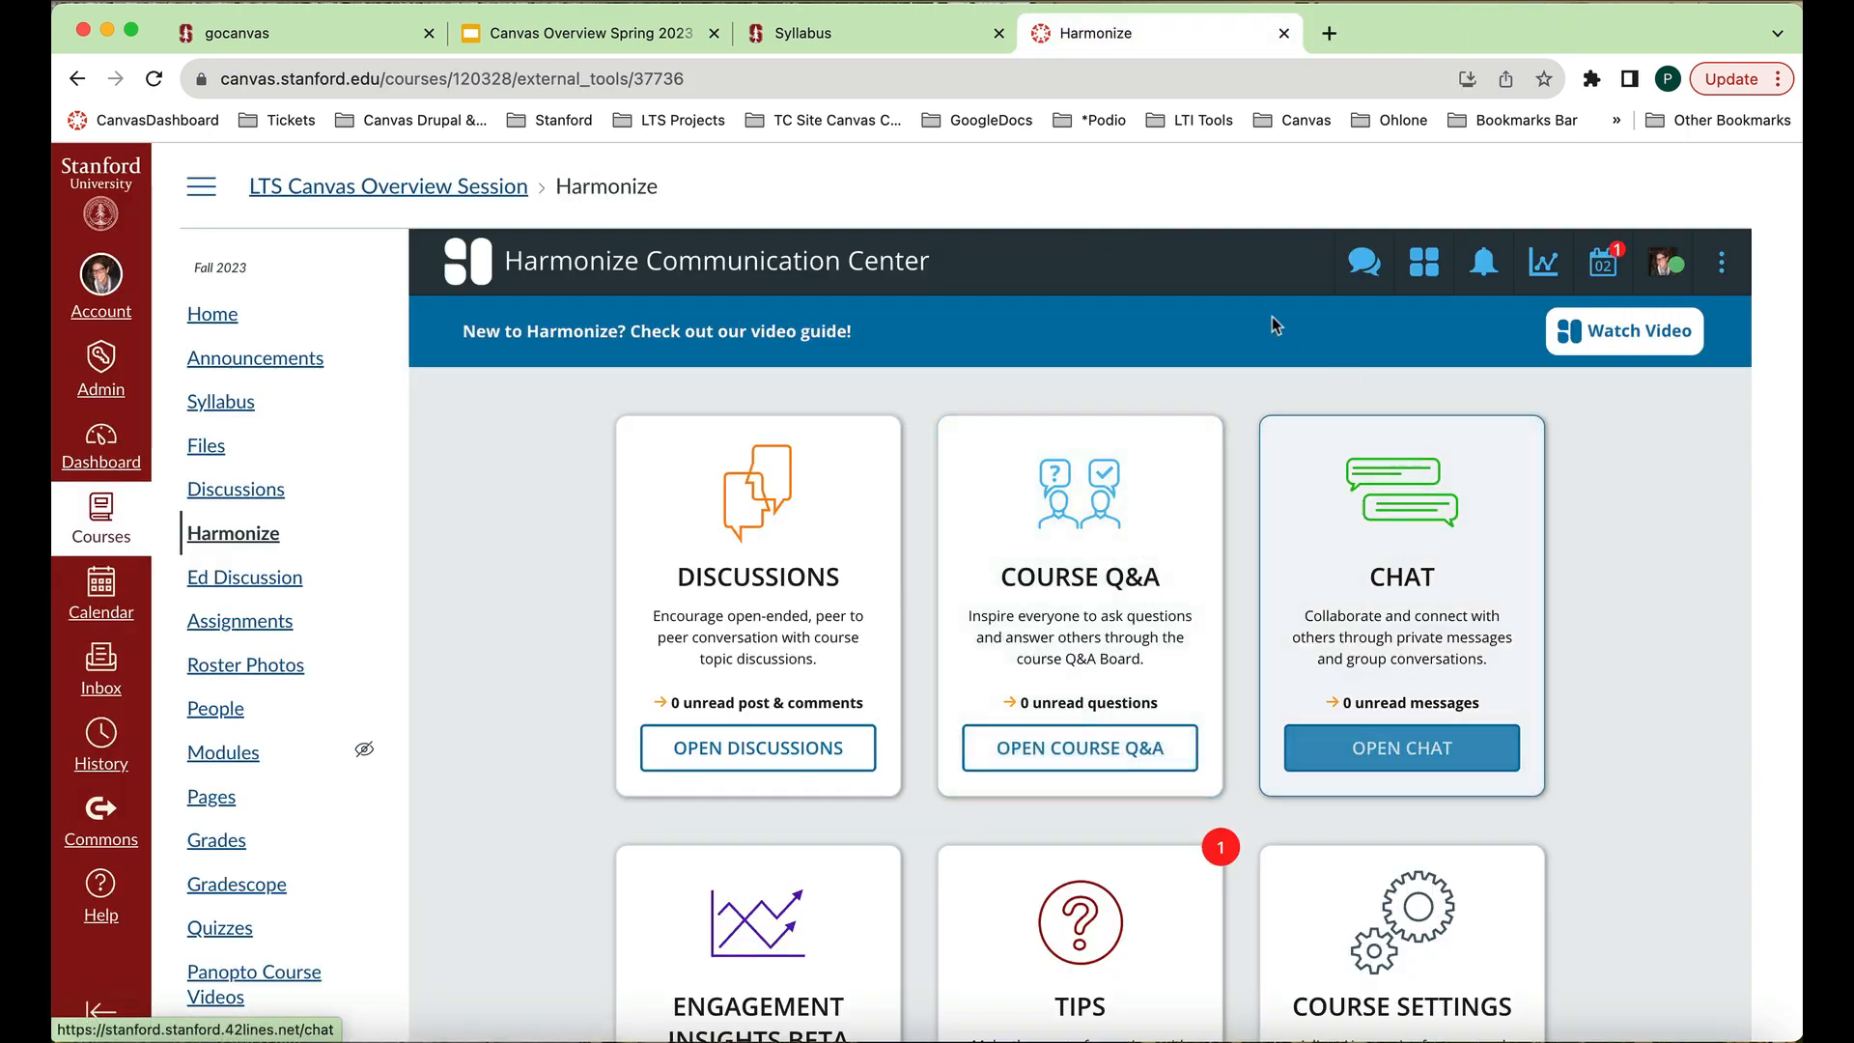
Look over the tools in the Harmonize Communication Center and the course's Ed Discussion space, and return to the Canvas course.
{"action": "scroll", "coordinate": [1525, 527], "scroll_direction": "down", "scroll_amount": 3}
{"action": "scroll", "coordinate": [1525, 526], "scroll_direction": "down", "scroll_amount": 10}
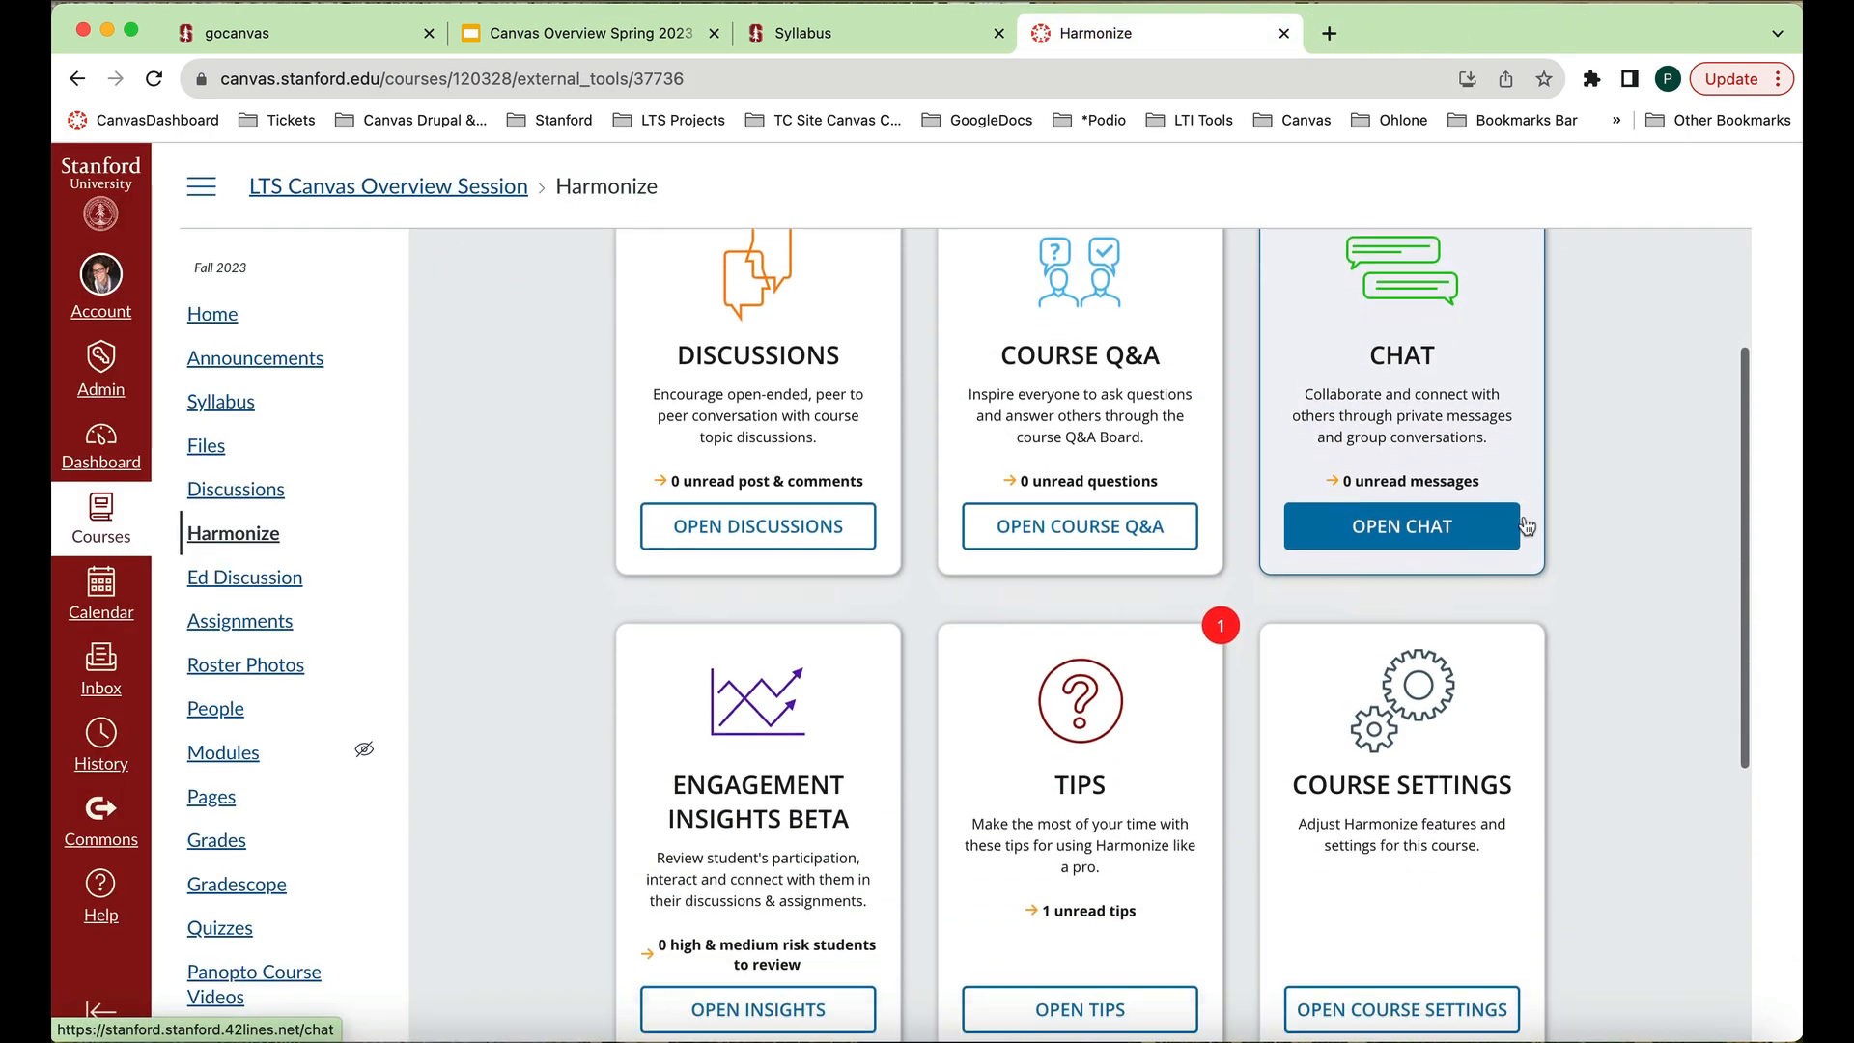
{"action": "scroll", "coordinate": [1525, 526], "scroll_direction": "up", "scroll_amount": 10}
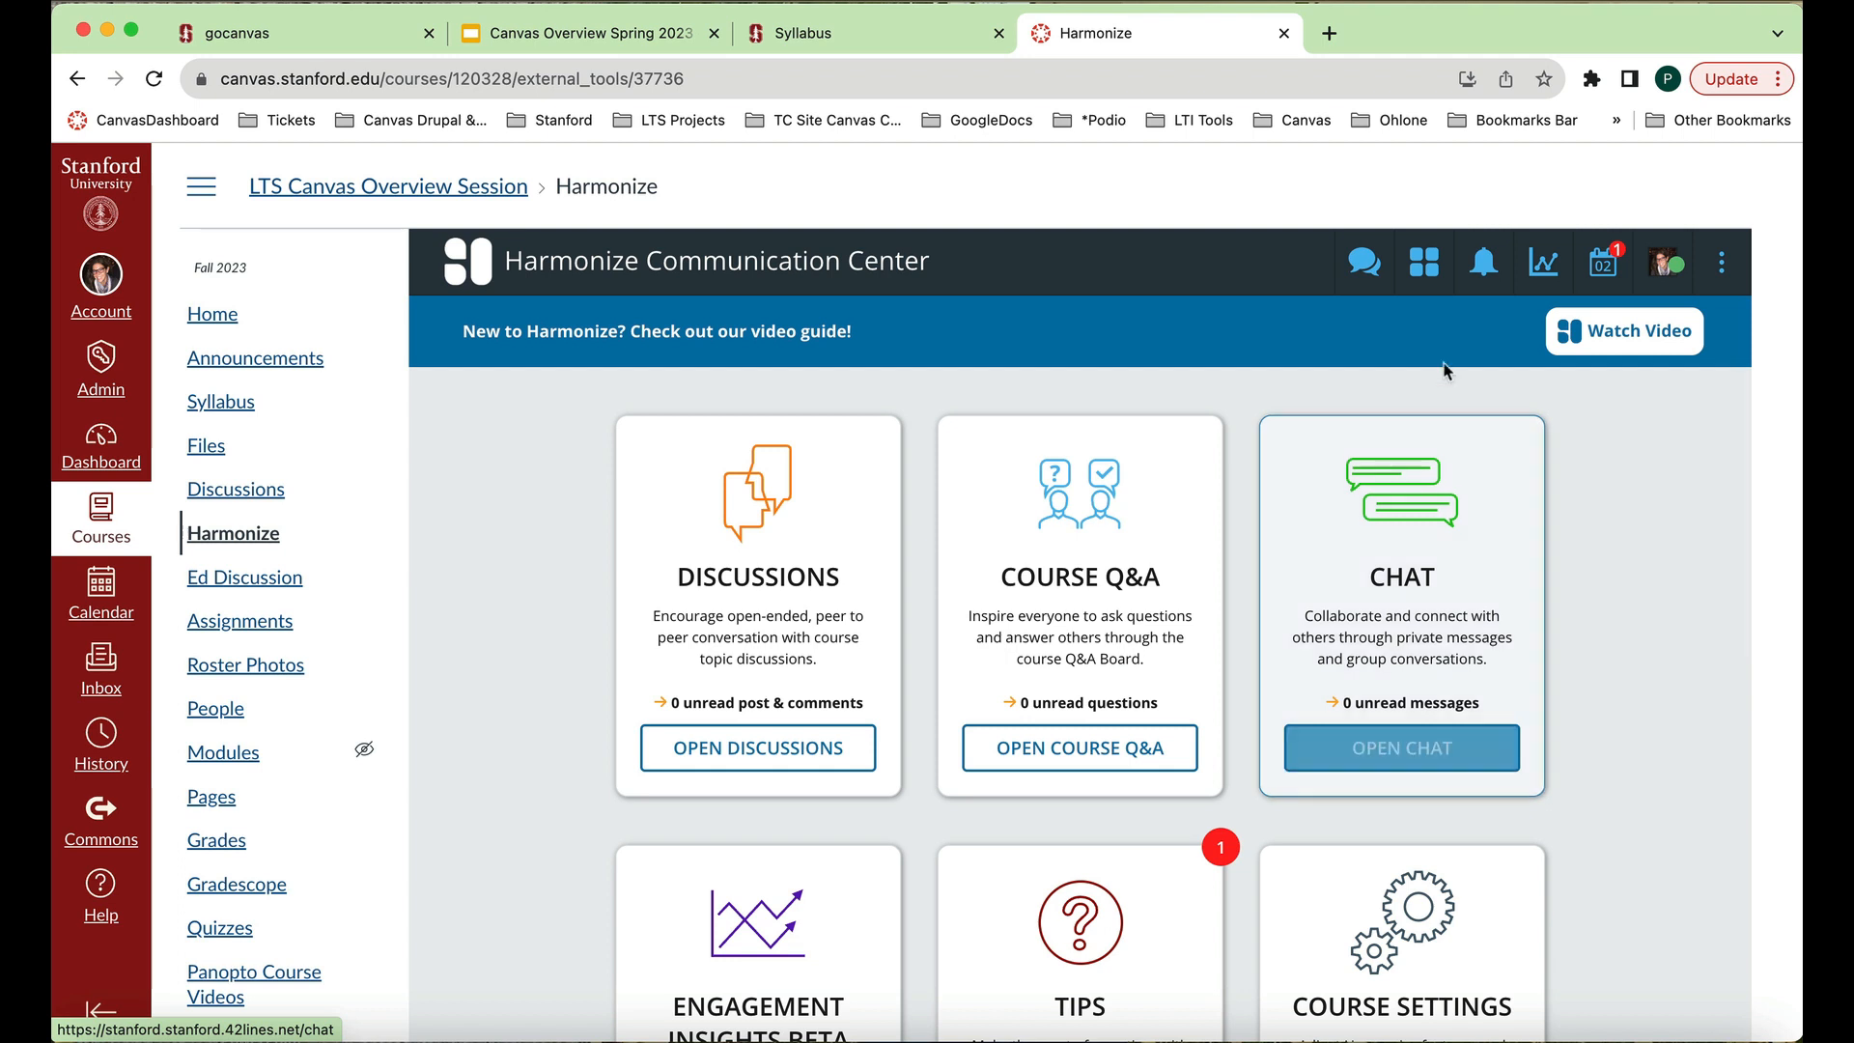
{"action": "left_click", "coordinate": [256, 581]}
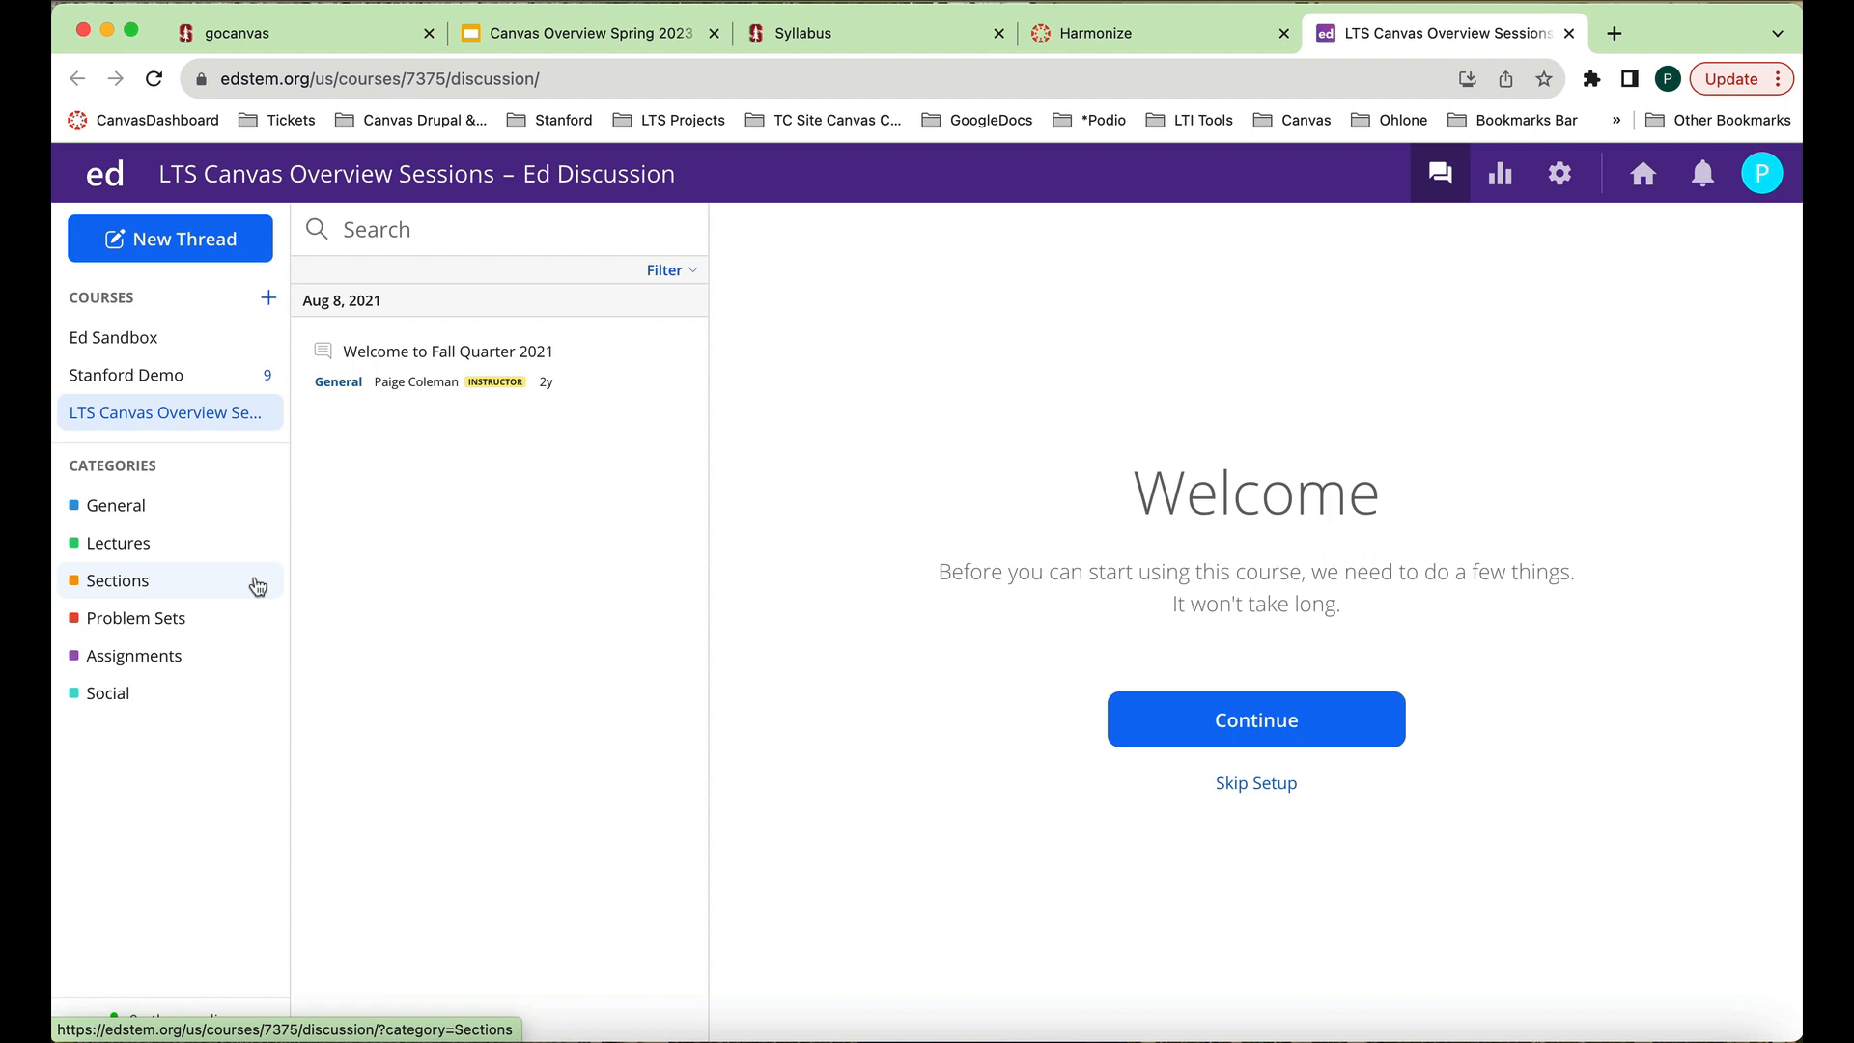
{"action": "left_click", "coordinate": [1089, 39]}
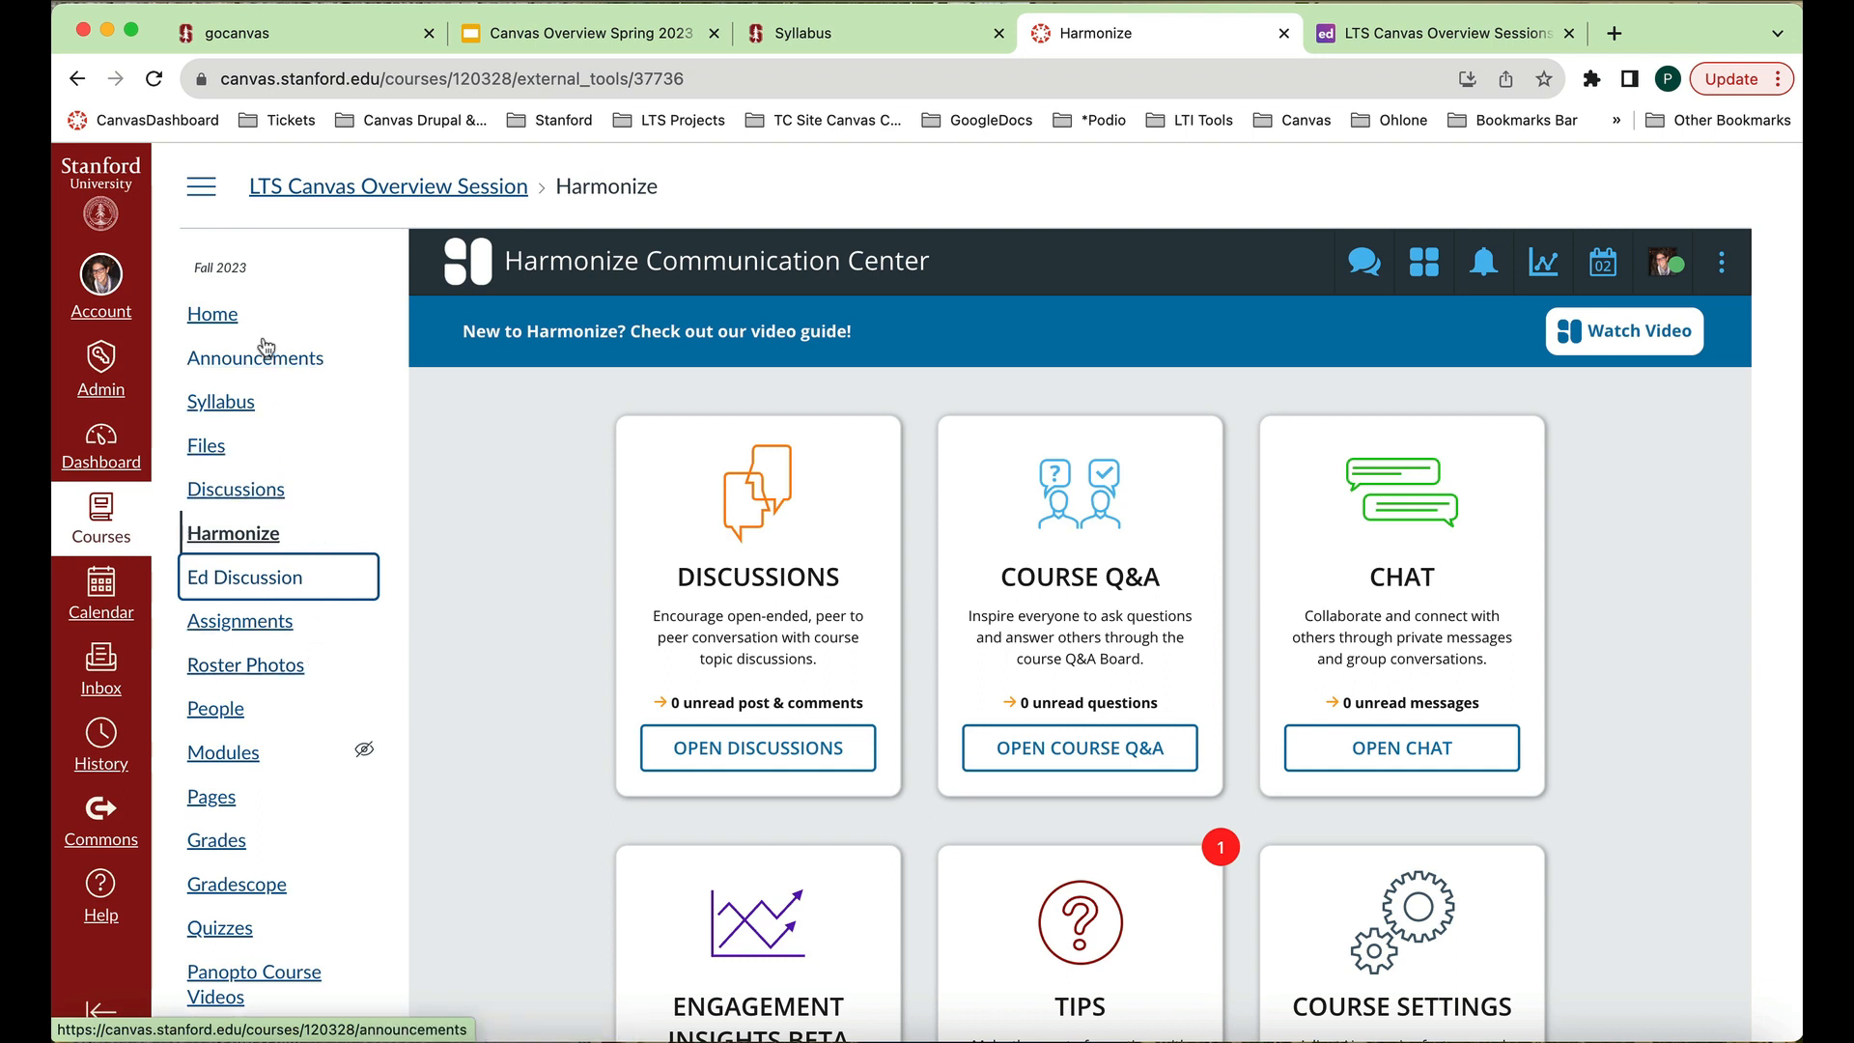
Start a new assignment in the course and name it "Midterm Paper".
{"action": "left_click", "coordinate": [233, 625]}
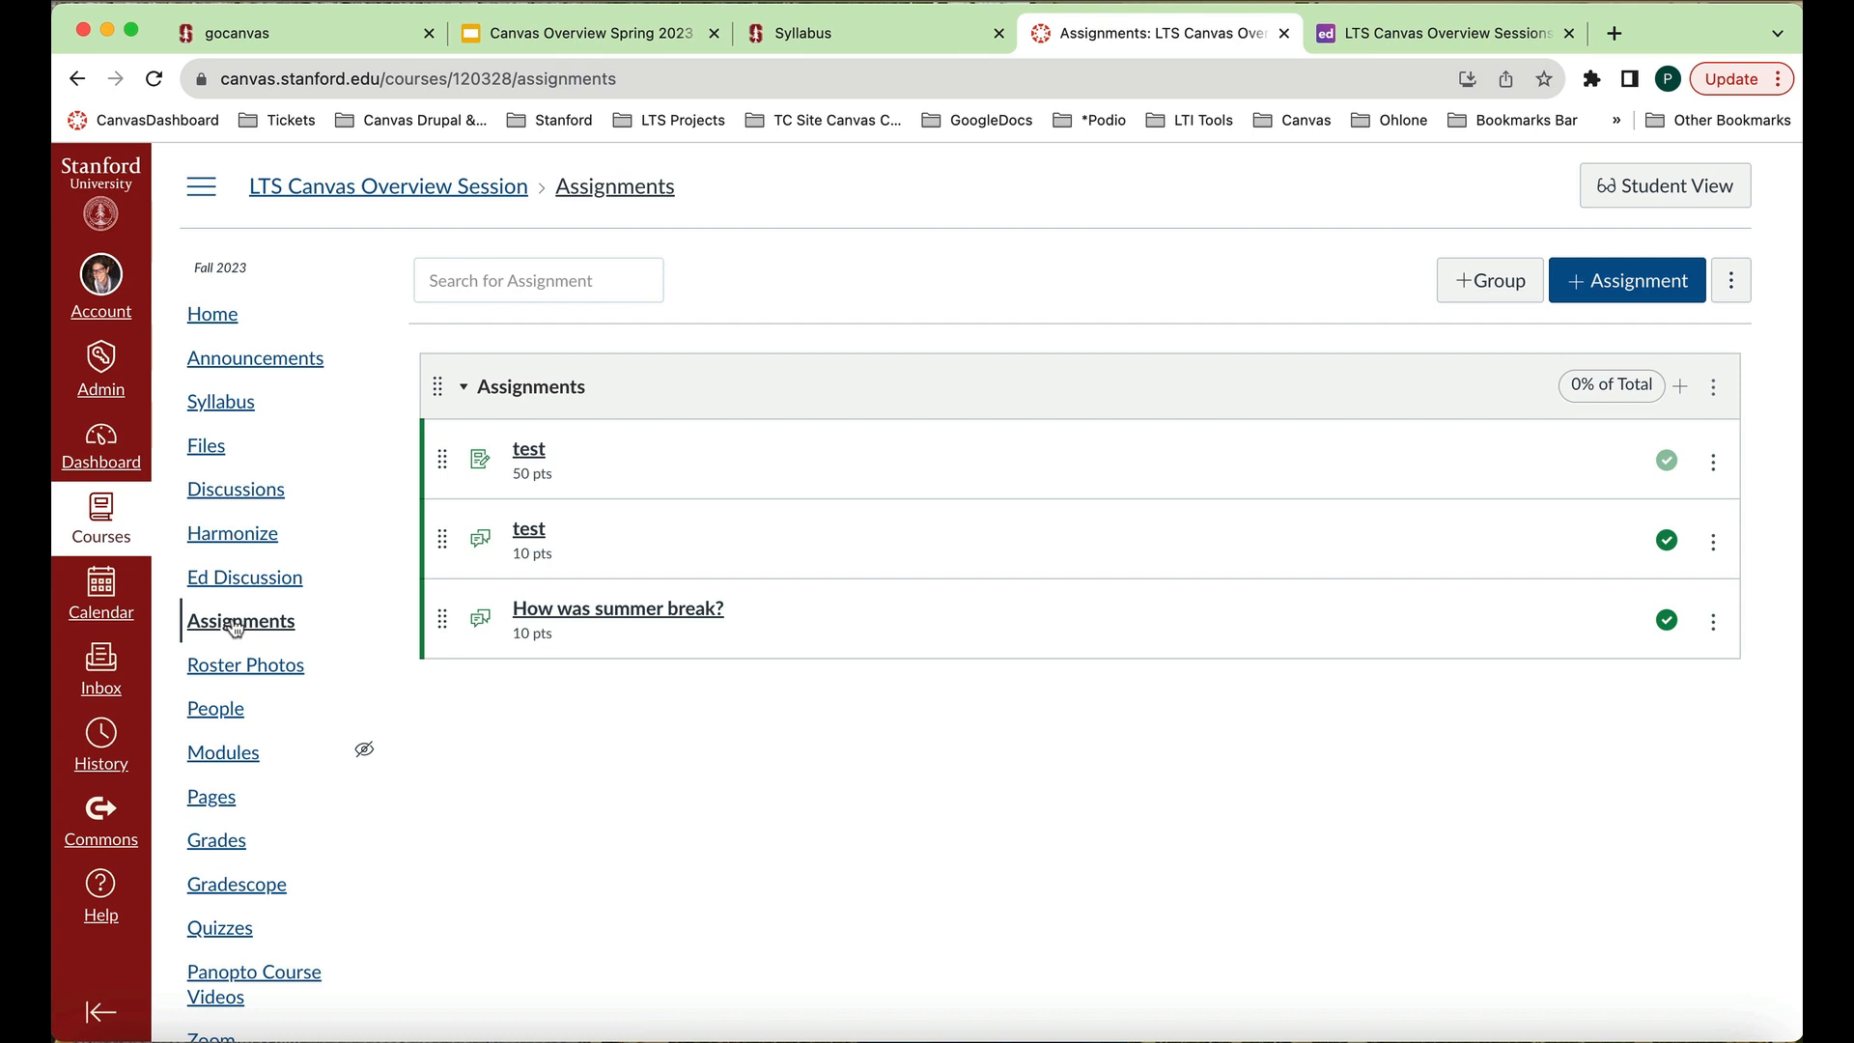
{"action": "left_click", "coordinate": [1605, 289]}
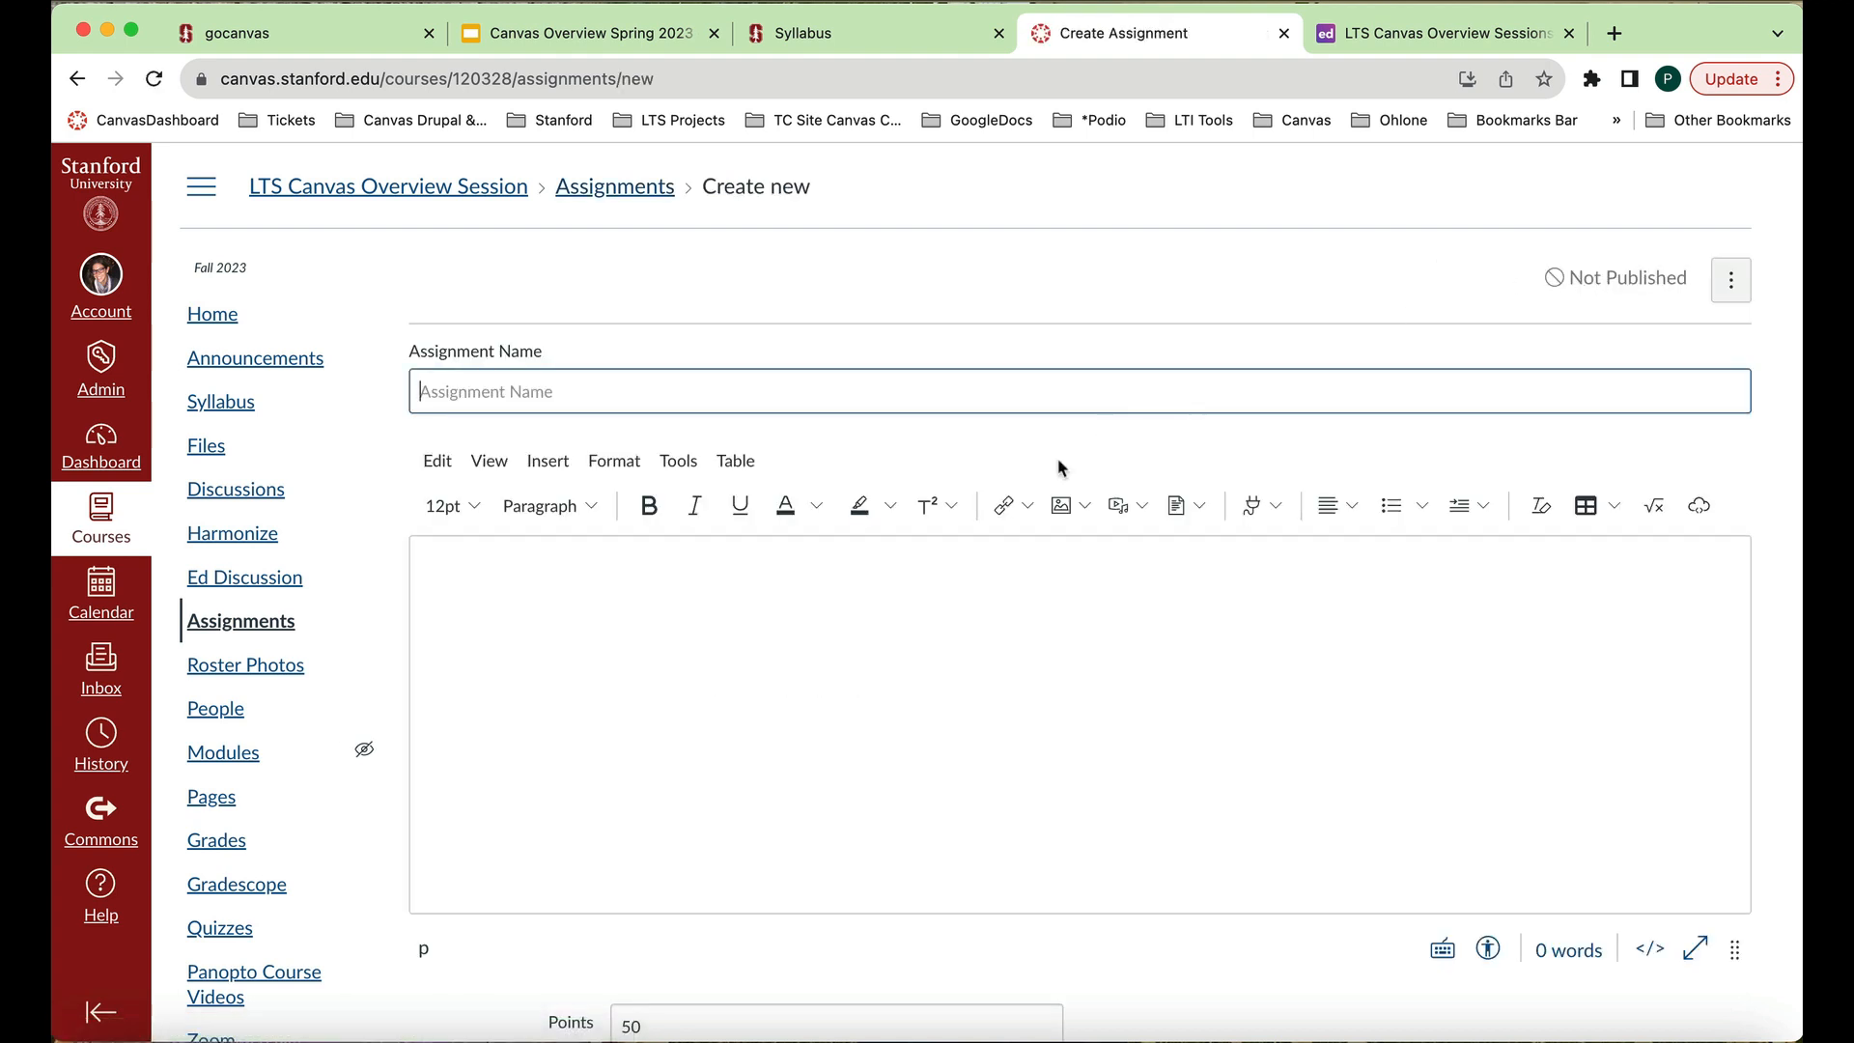
{"action": "type", "text": "Midterm Paper"}
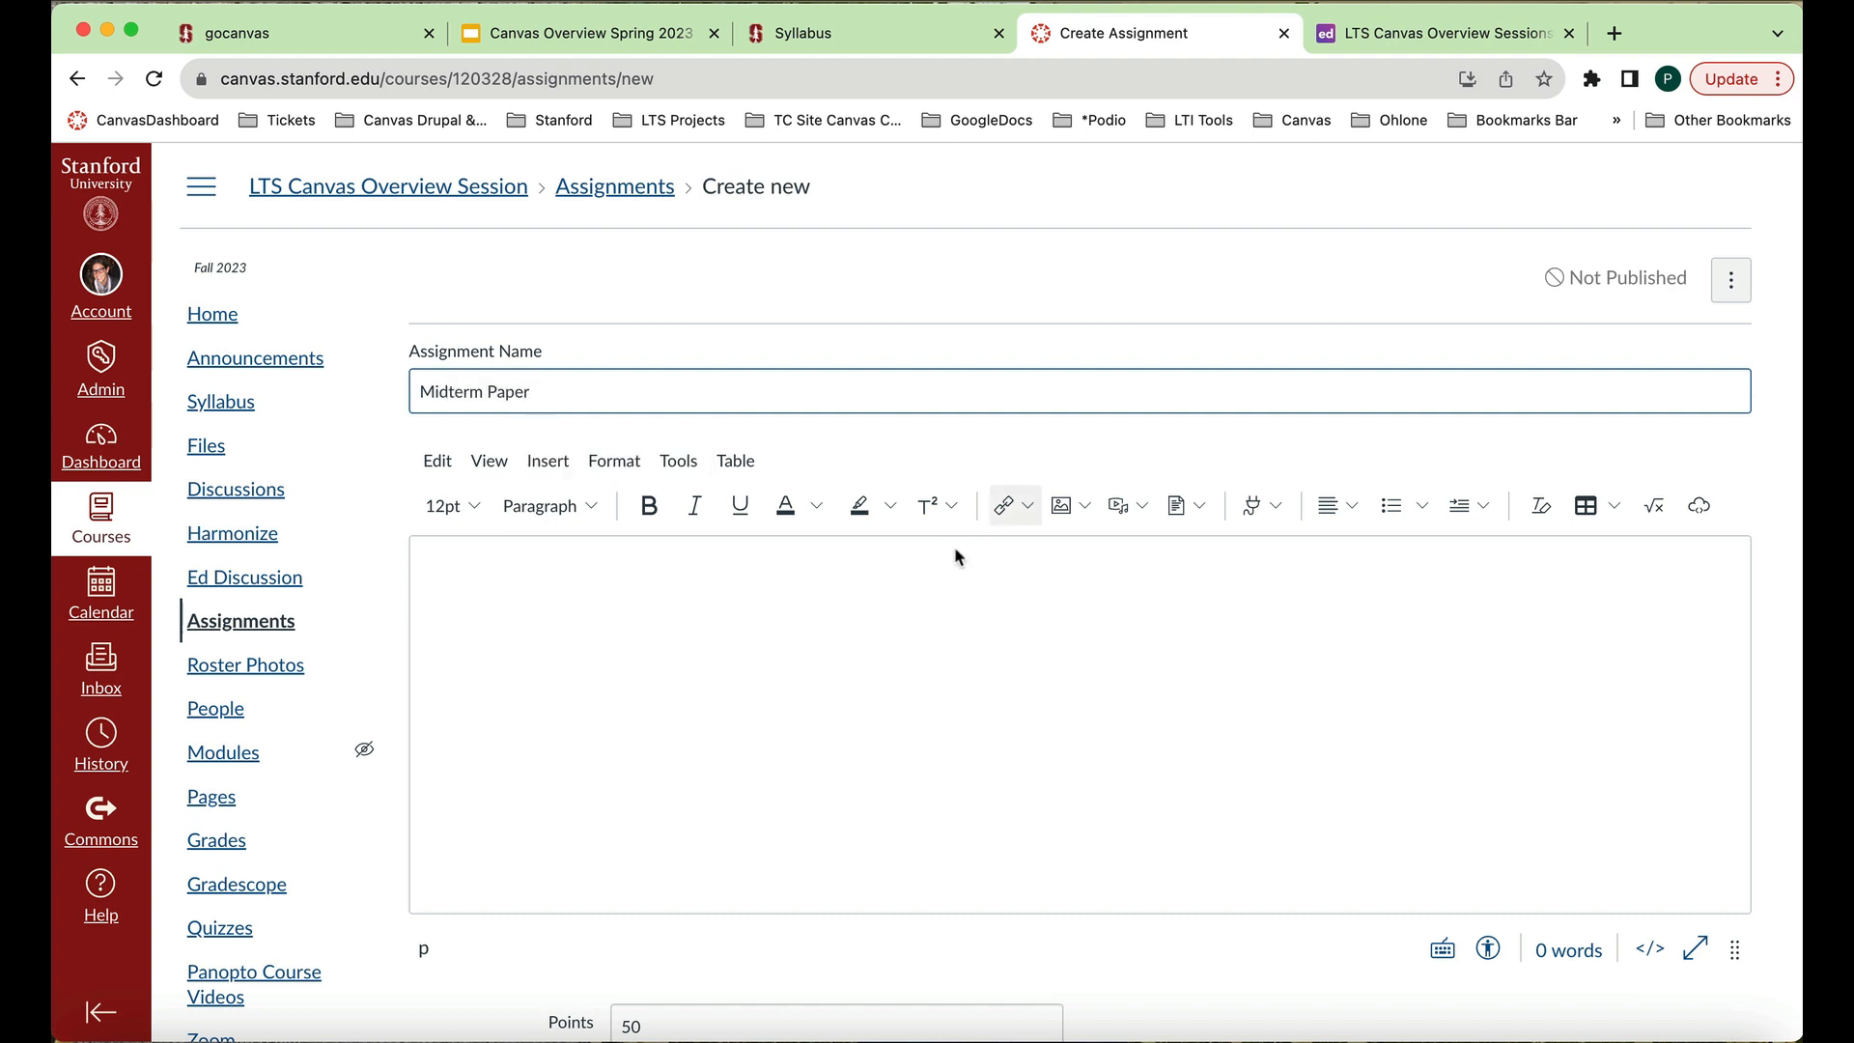
Enter "Please upload Midterm Paper here." as the assignment's description.
{"action": "left_click", "coordinate": [853, 663]}
{"action": "type", "text": "Please uploa"}
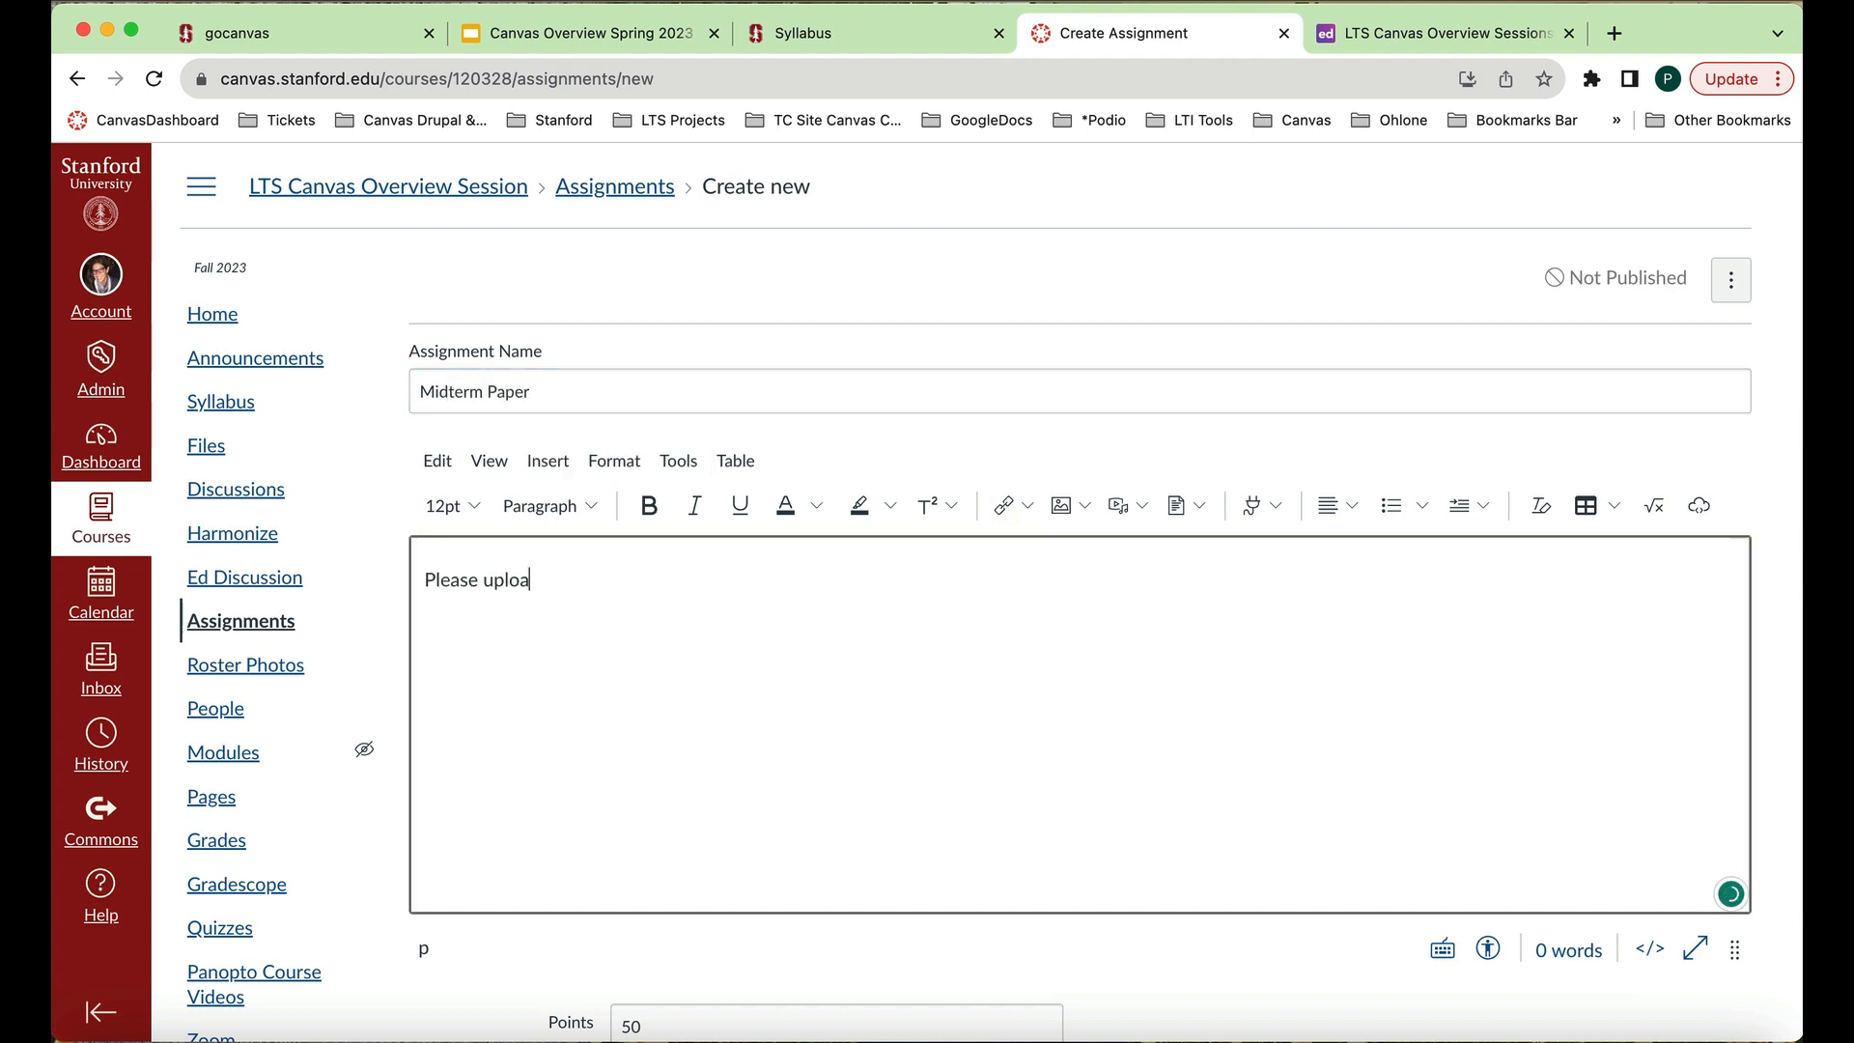
{"action": "type", "text": "d Midterm Paper here."}
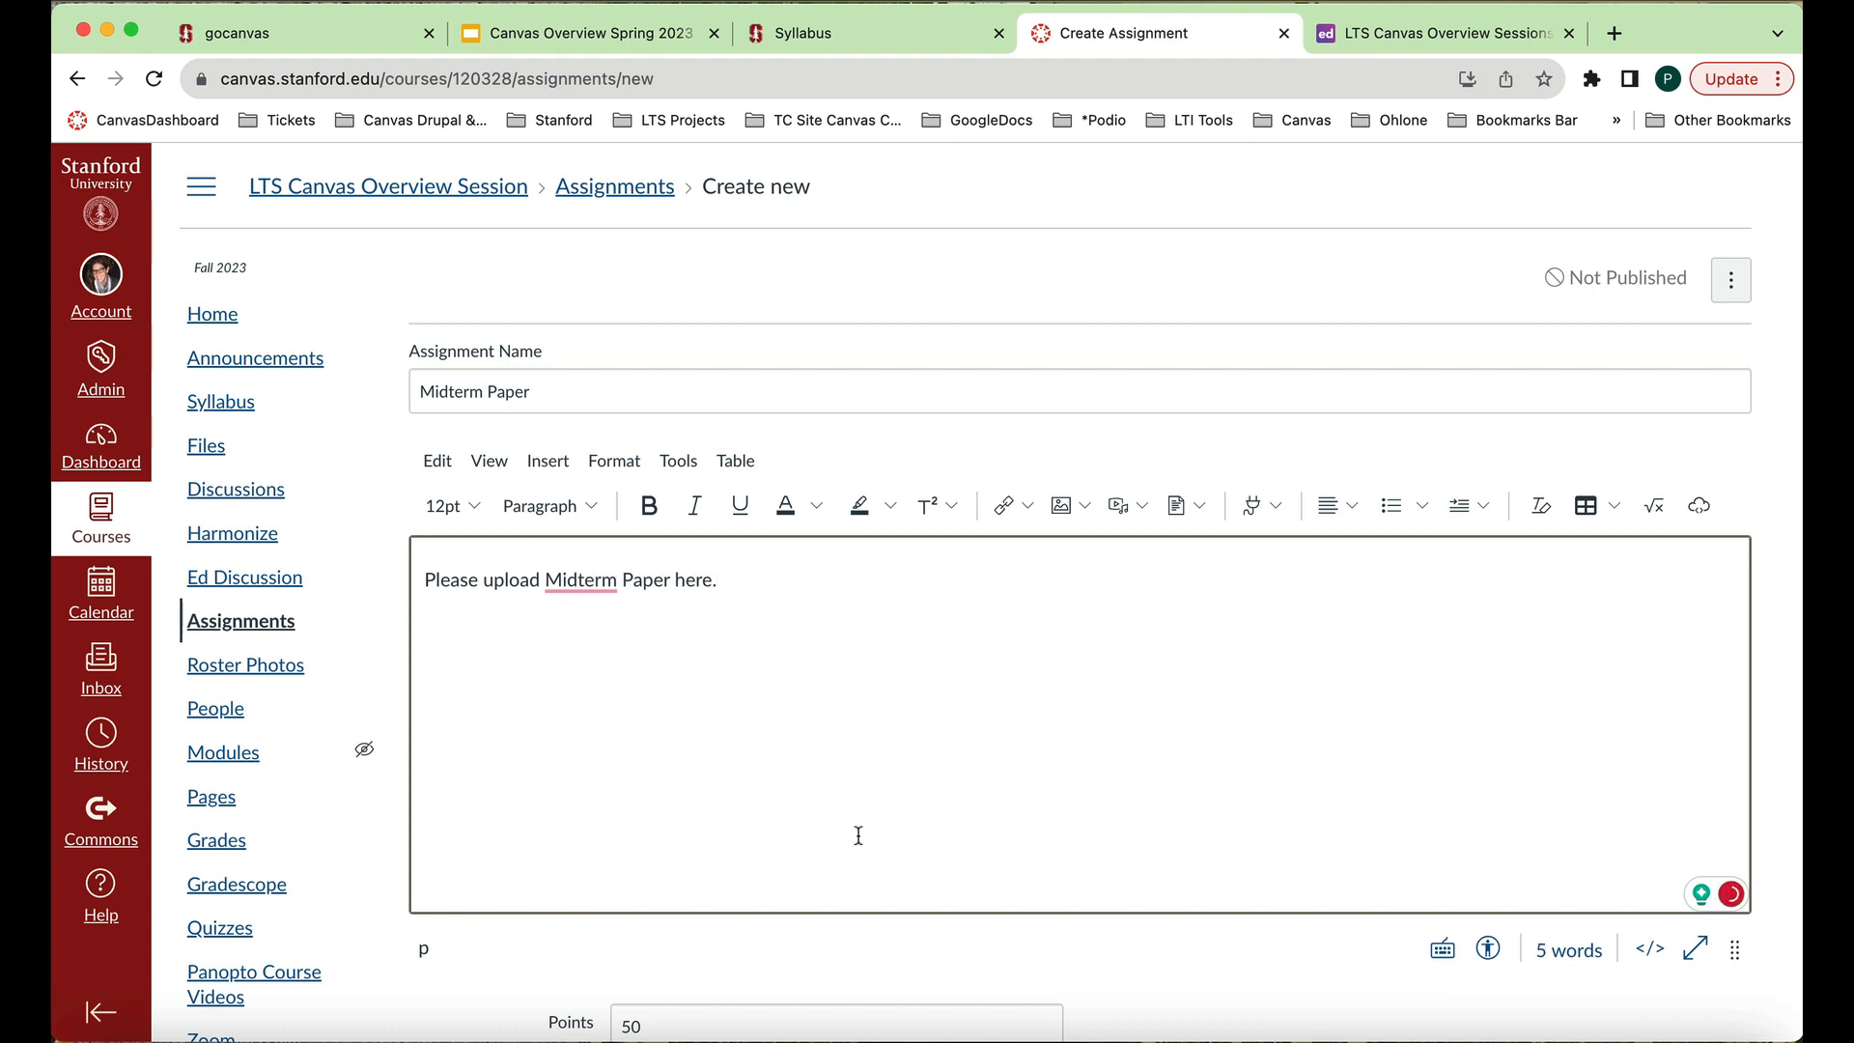
Review the assignment's points and group settings and check the available grade display options.
{"action": "scroll", "coordinate": [859, 835], "scroll_direction": "down", "scroll_amount": 2}
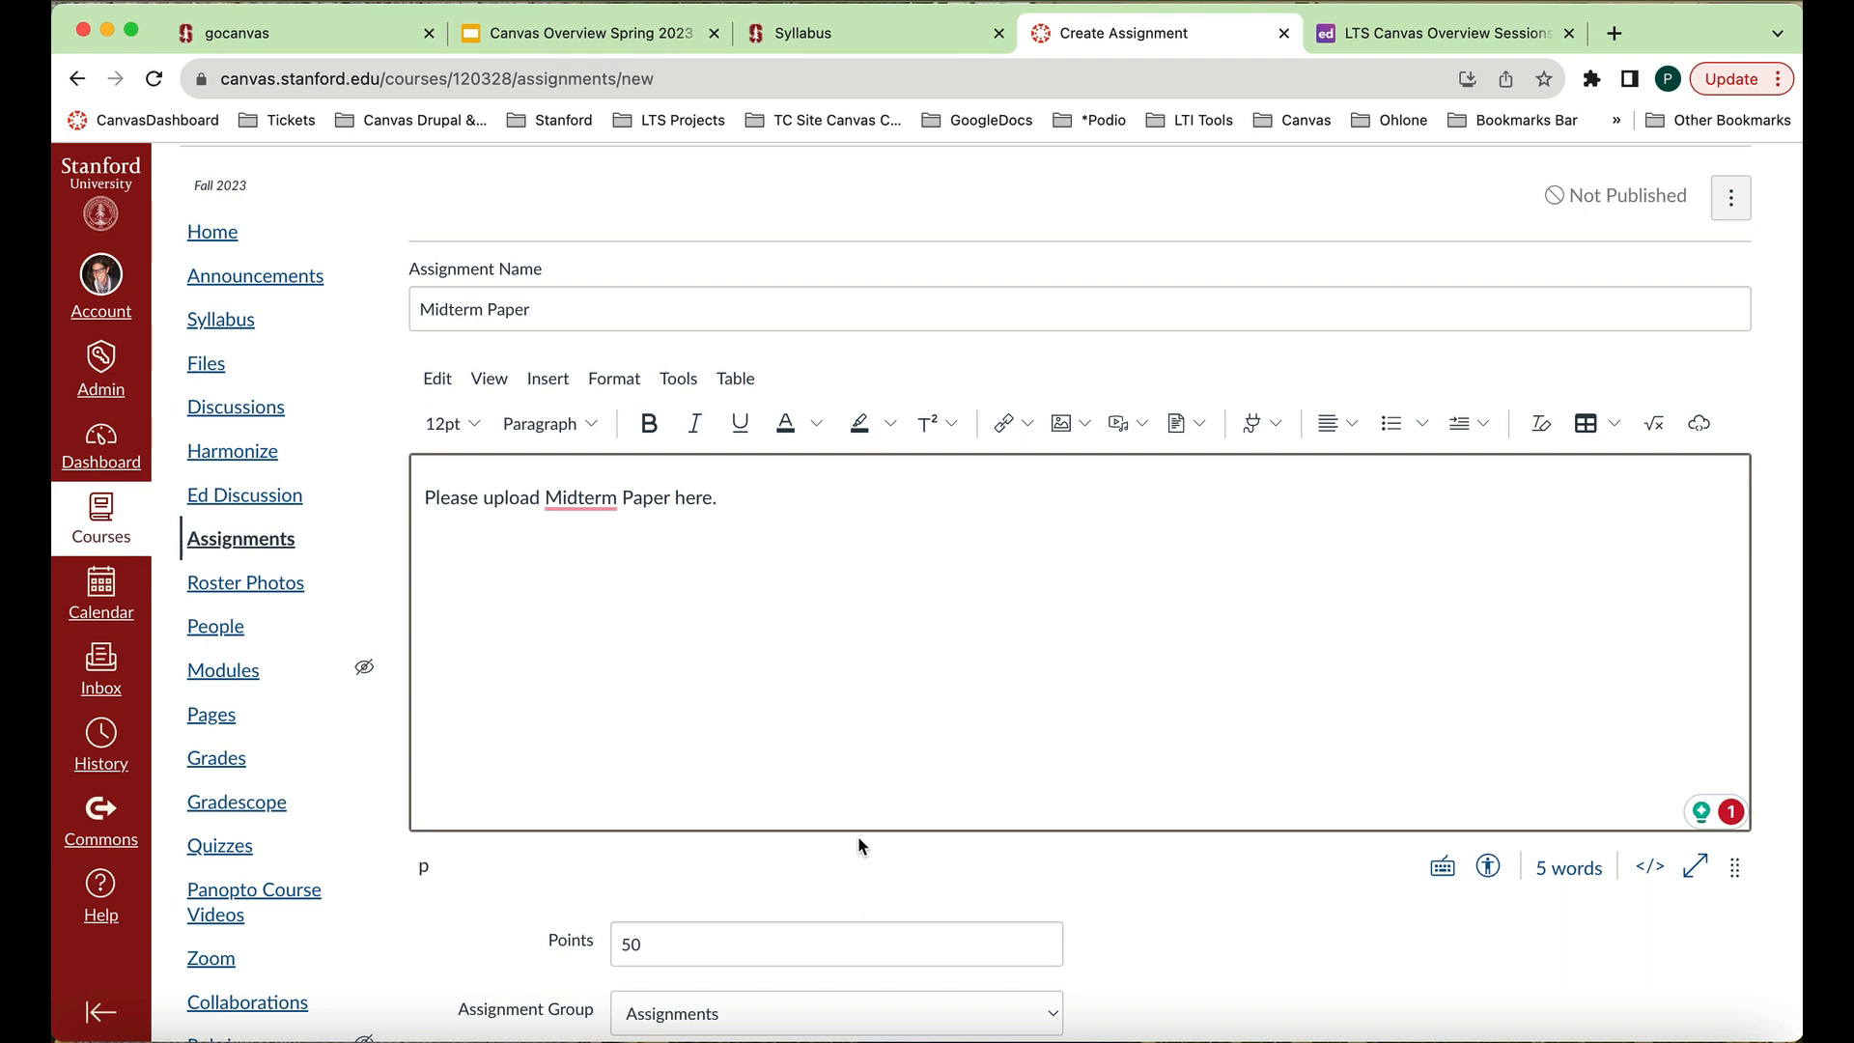
{"action": "scroll", "coordinate": [858, 836], "scroll_direction": "down", "scroll_amount": 5}
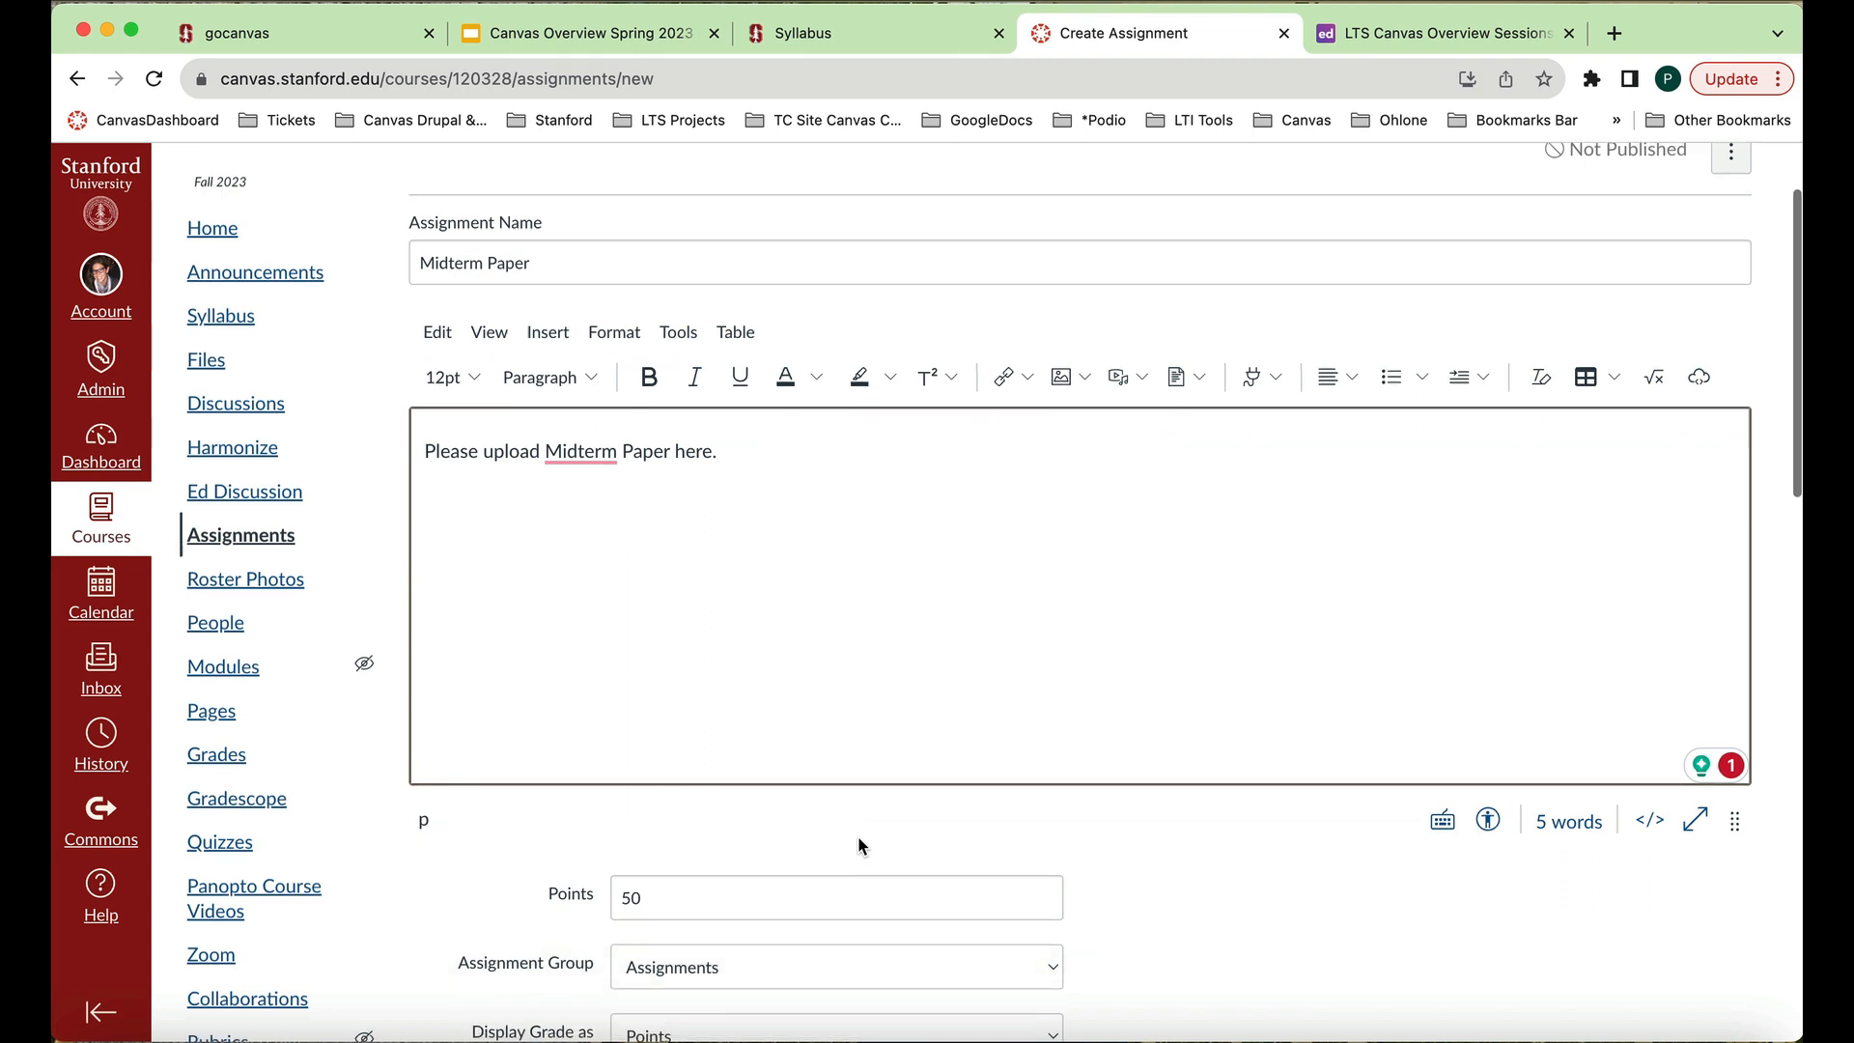
{"action": "scroll", "coordinate": [857, 840], "scroll_direction": "down", "scroll_amount": 3}
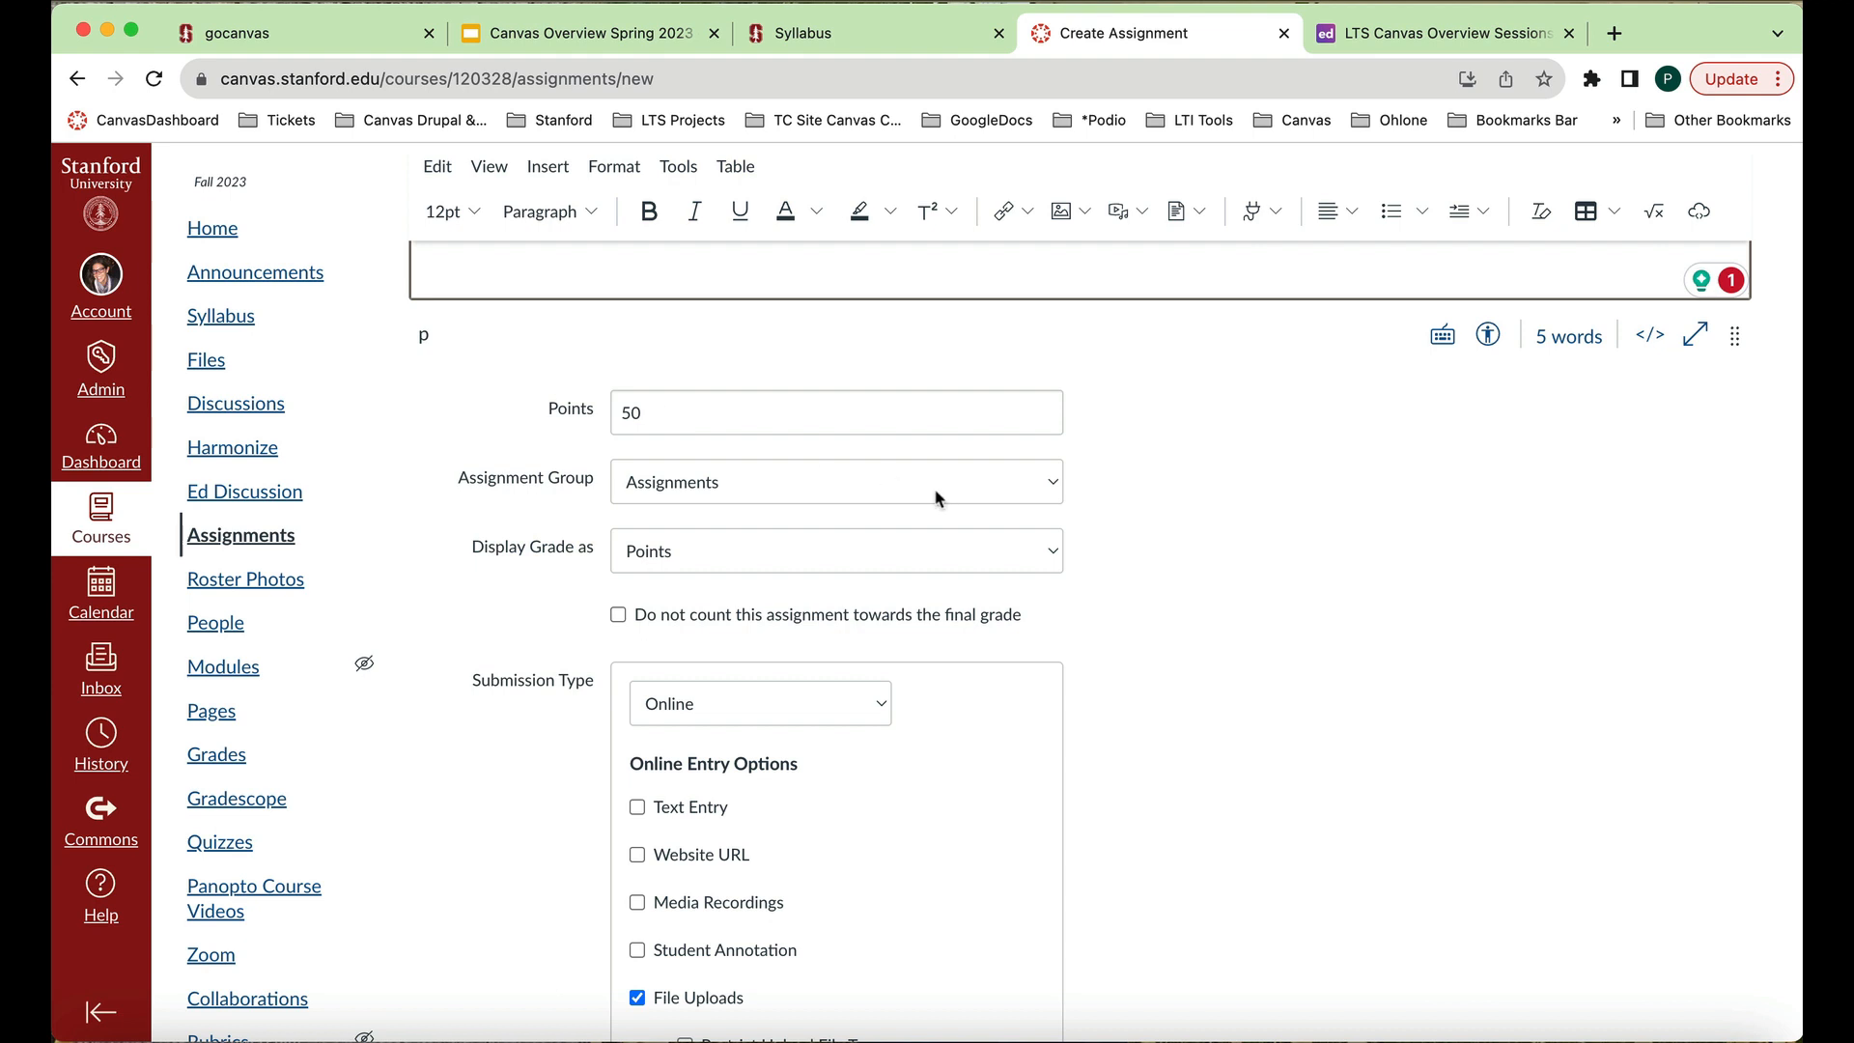
{"action": "left_click", "coordinate": [1055, 558]}
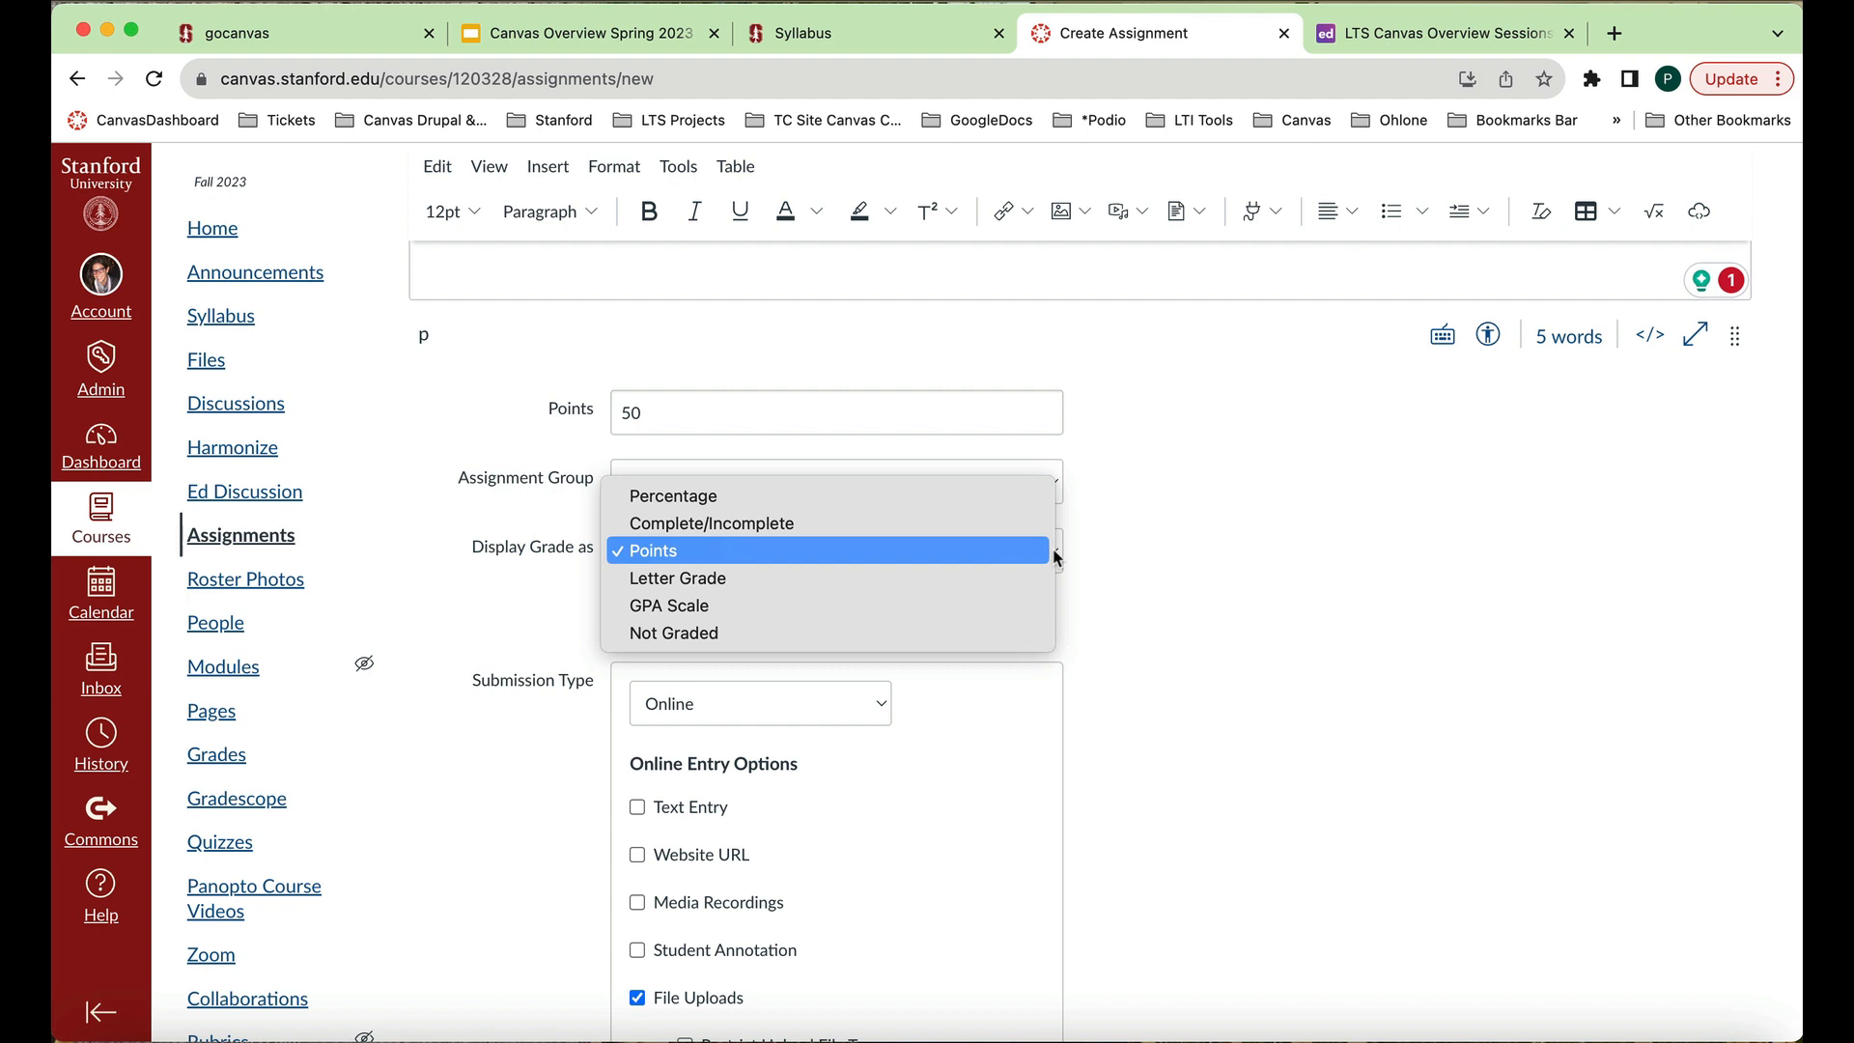
{"action": "left_click", "coordinate": [1231, 624]}
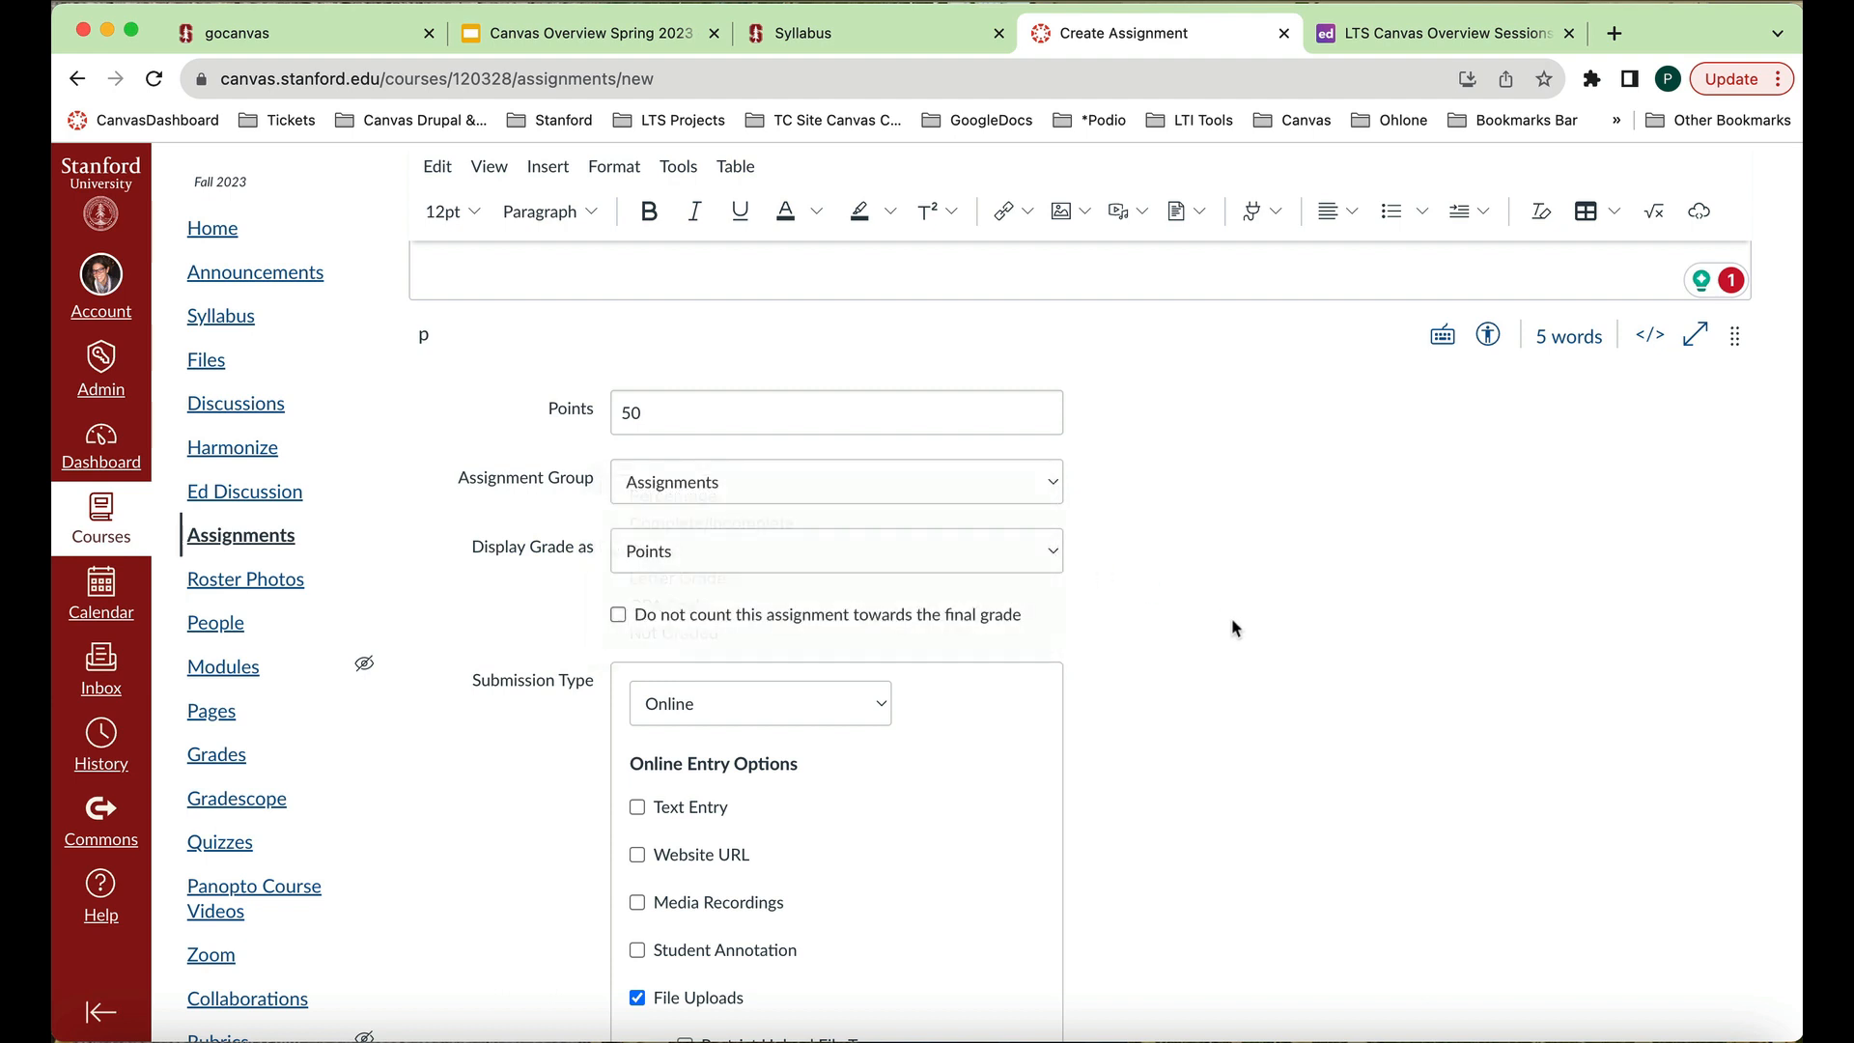
Switch the assignment's submission type to No Submission and set it back to Online.
{"action": "scroll", "coordinate": [1188, 654], "scroll_direction": "down", "scroll_amount": 3}
{"action": "scroll", "coordinate": [1189, 662], "scroll_direction": "down", "scroll_amount": 2}
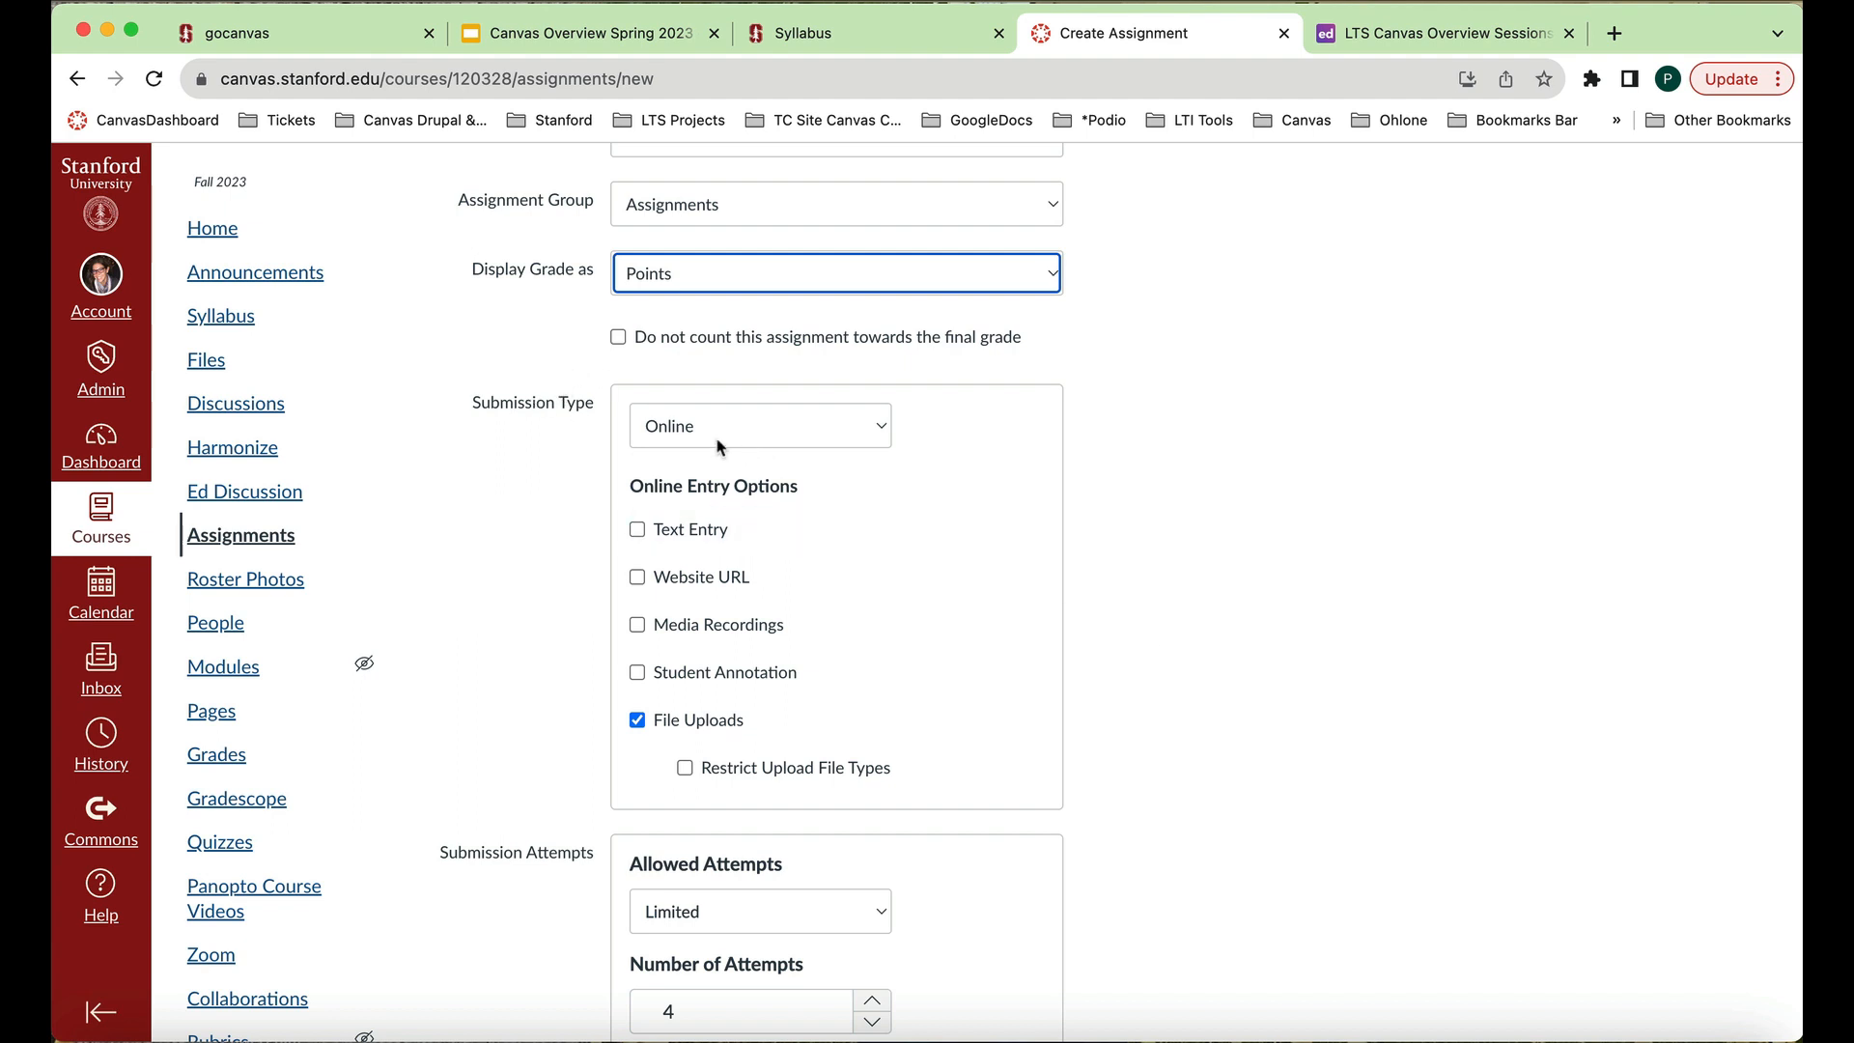
{"action": "left_click", "coordinate": [881, 431]}
{"action": "left_click", "coordinate": [854, 401]}
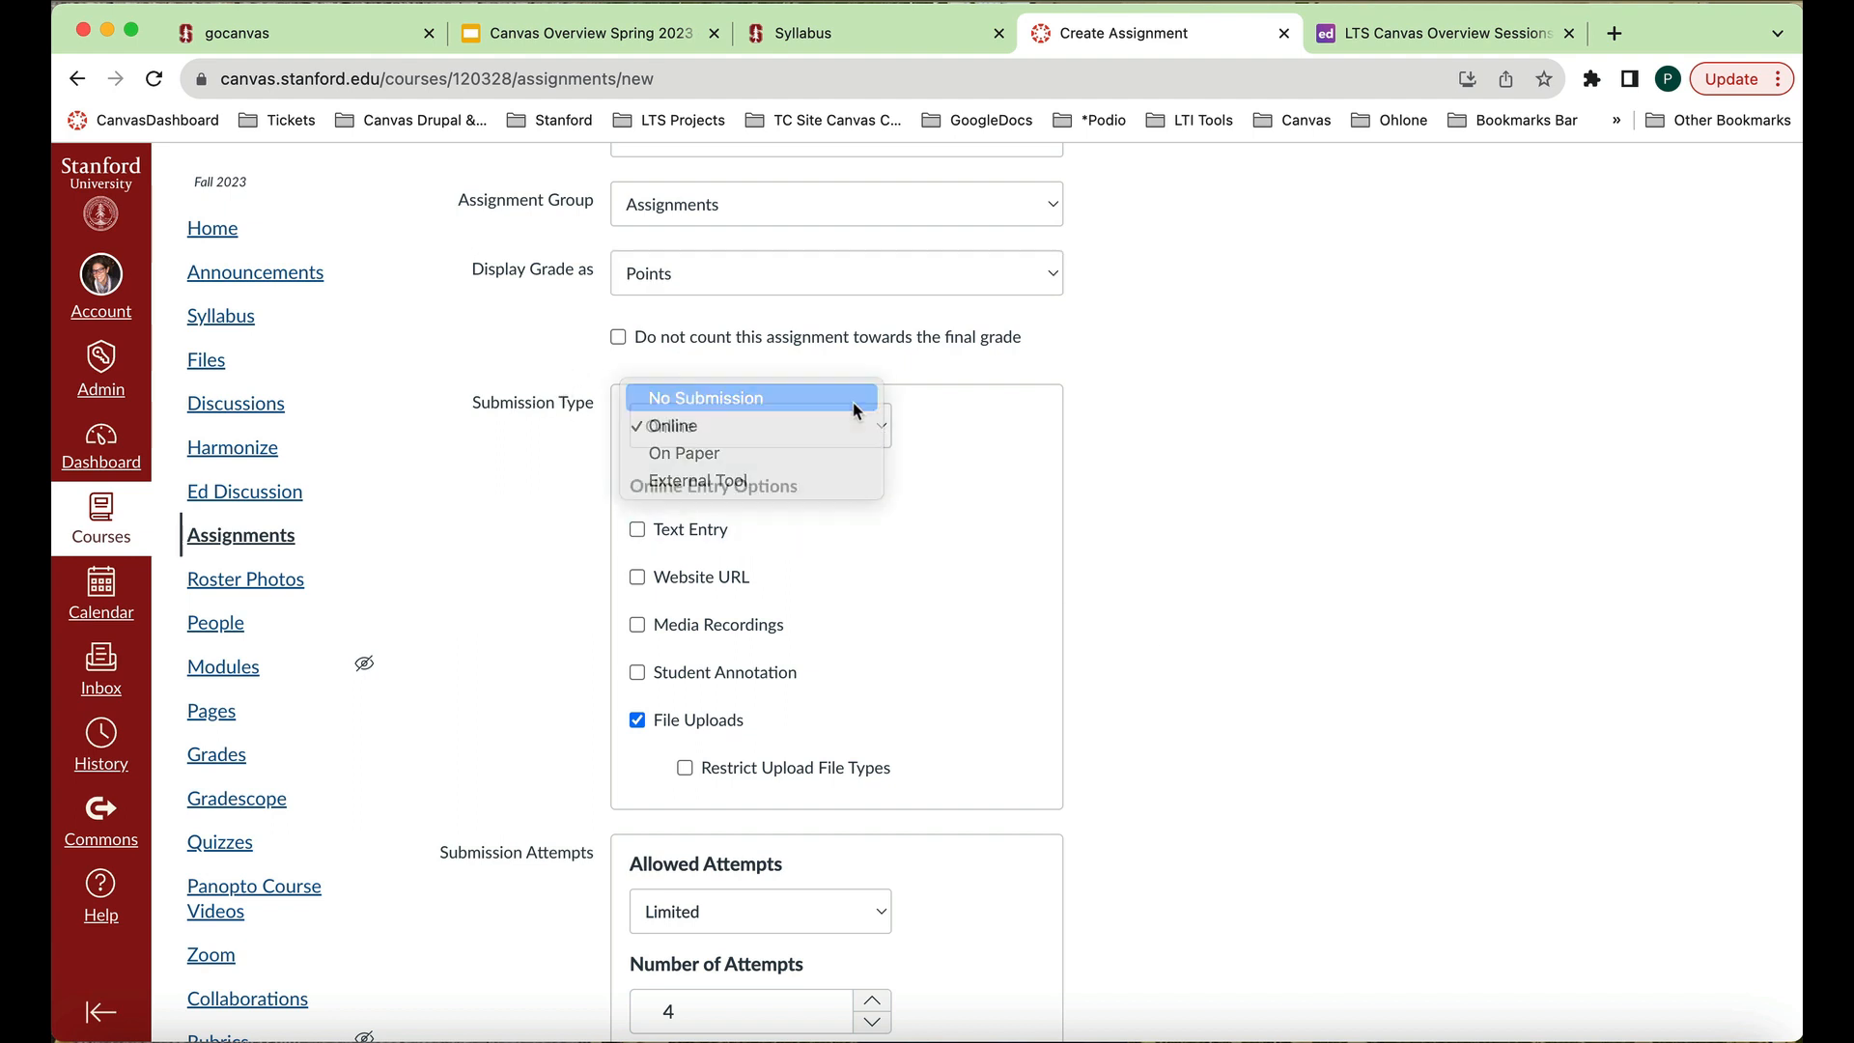
{"action": "scroll", "coordinate": [1271, 444], "scroll_direction": "up", "scroll_amount": 3}
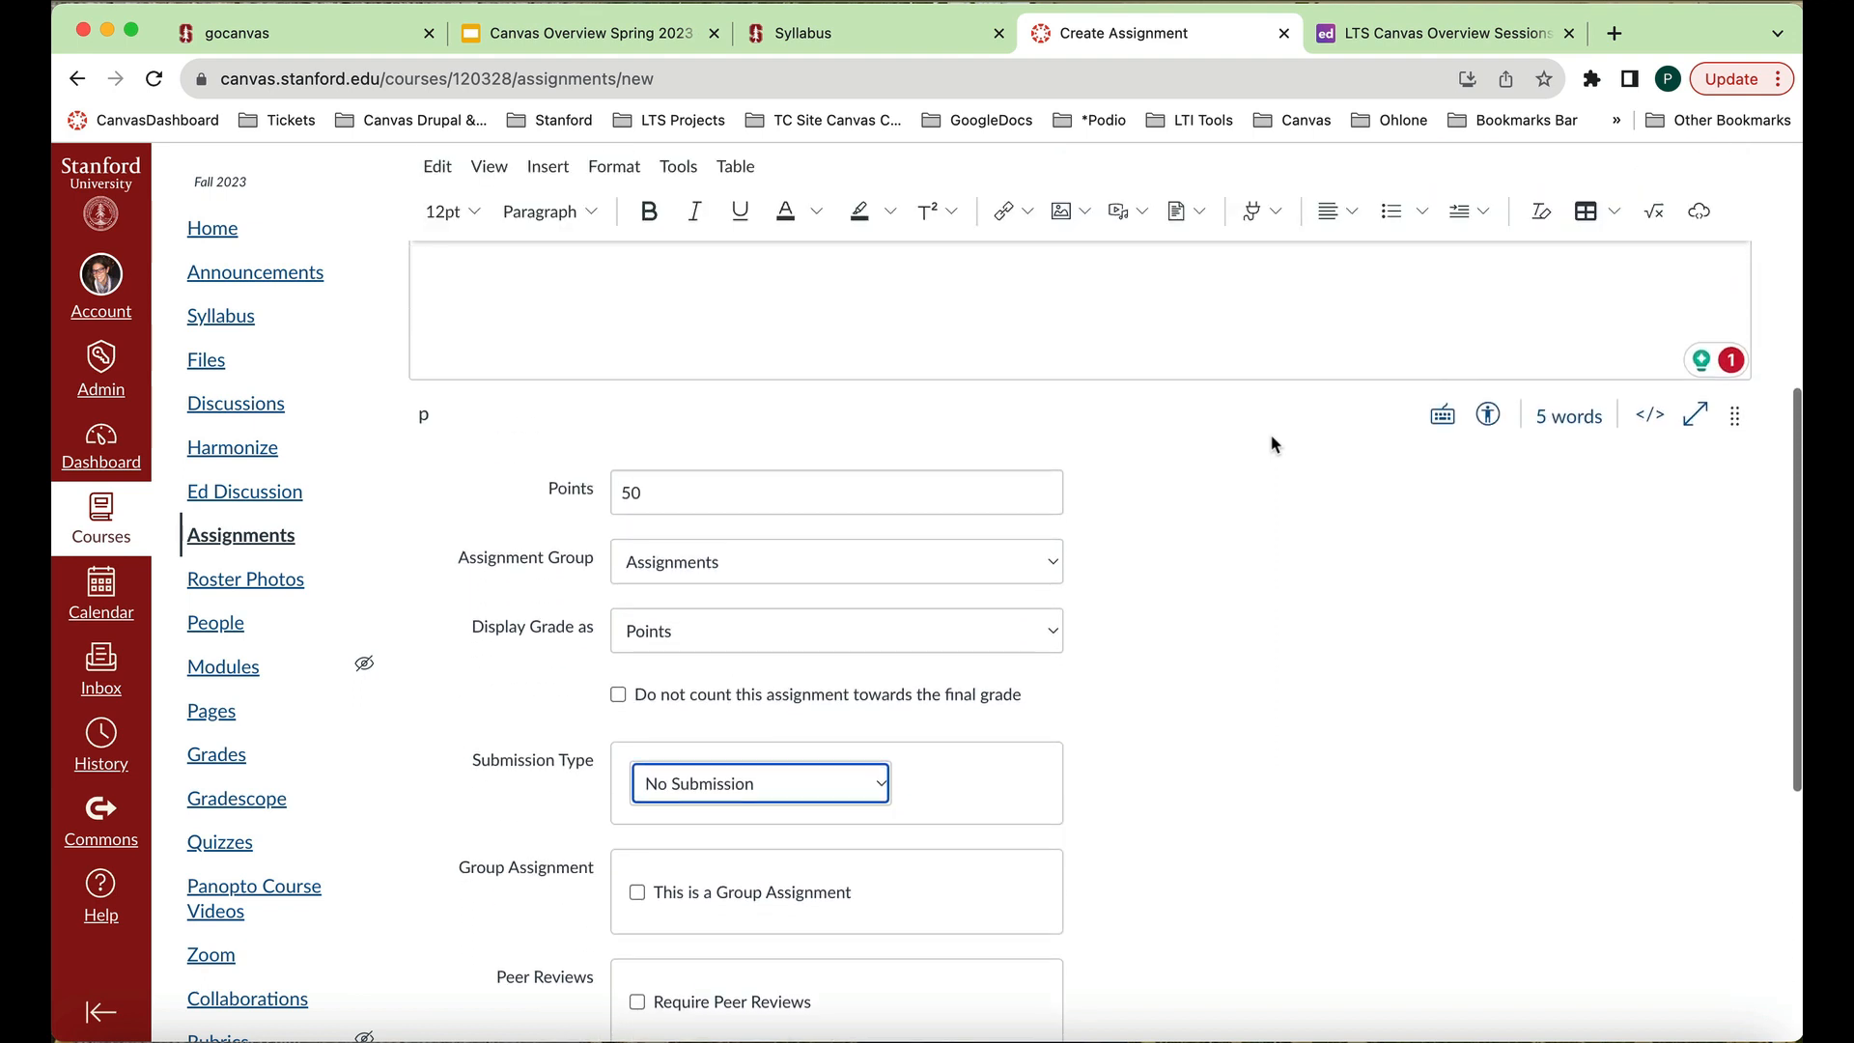
{"action": "scroll", "coordinate": [1270, 444], "scroll_direction": "down", "scroll_amount": 3}
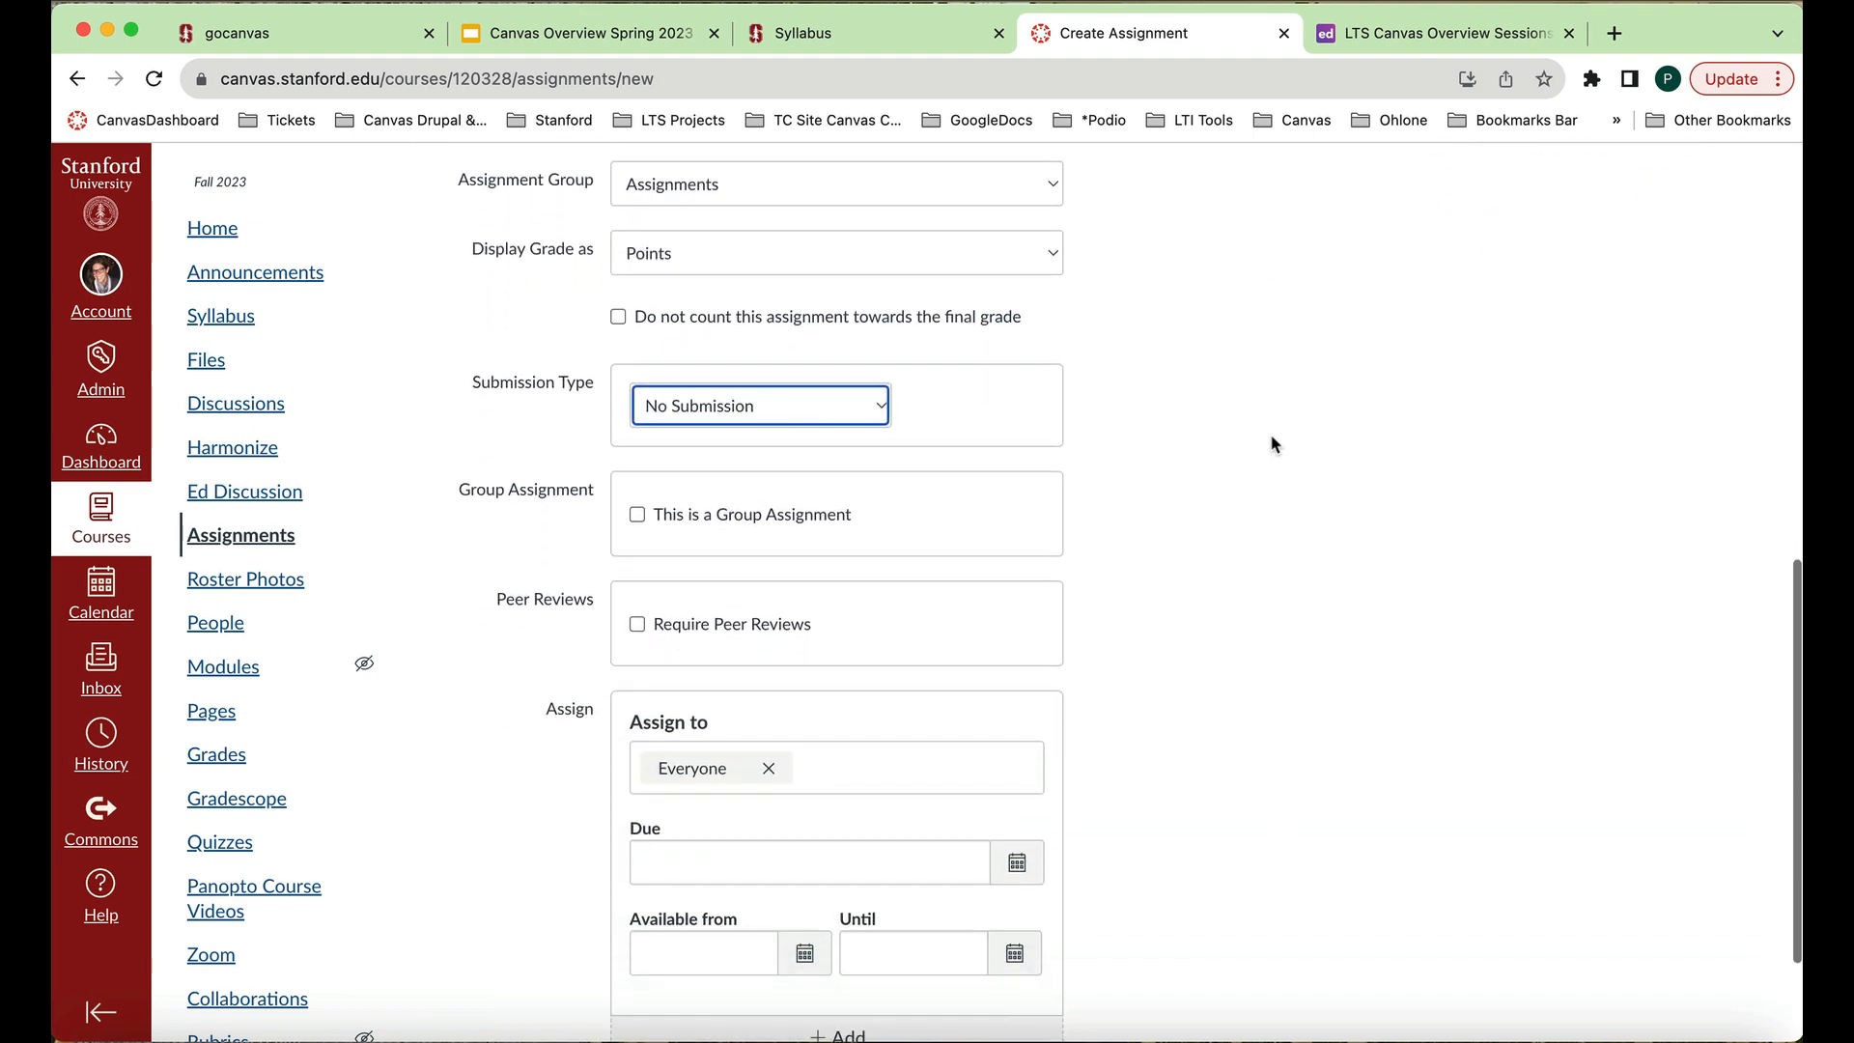
{"action": "left_click", "coordinate": [883, 406]}
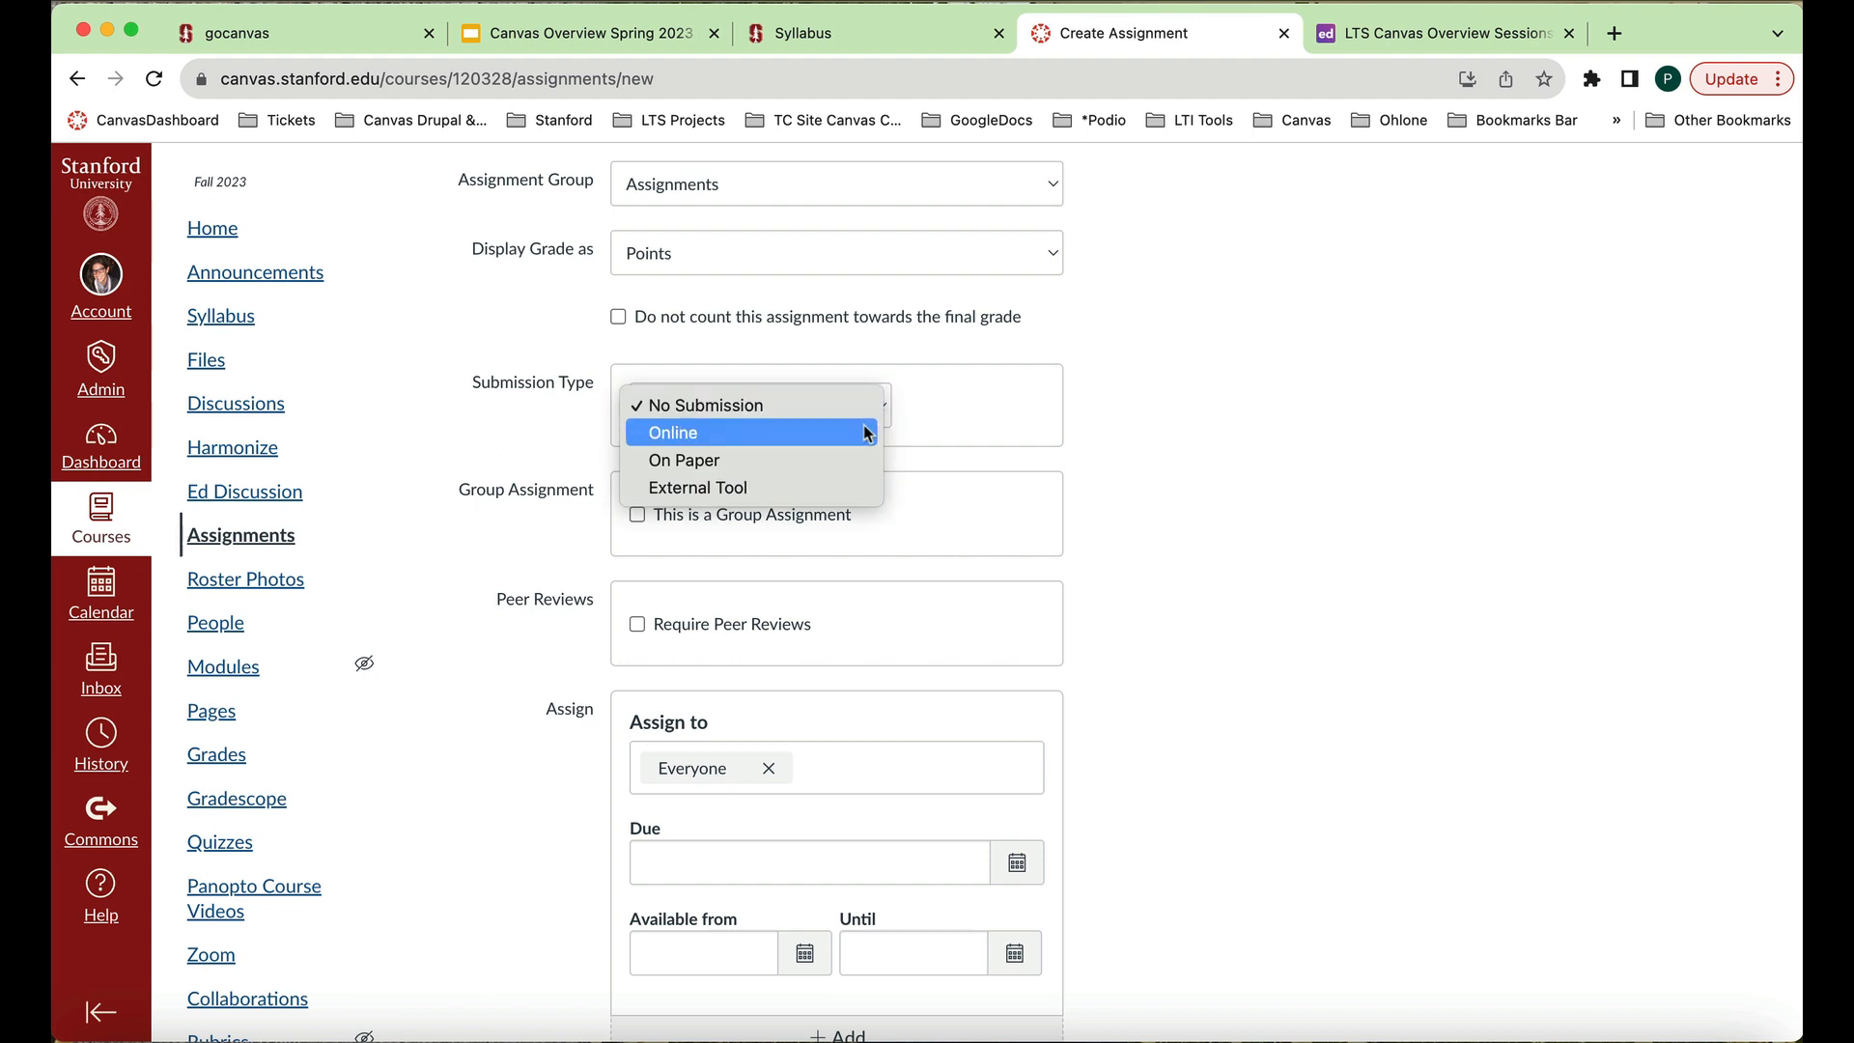
{"action": "left_click", "coordinate": [866, 437]}
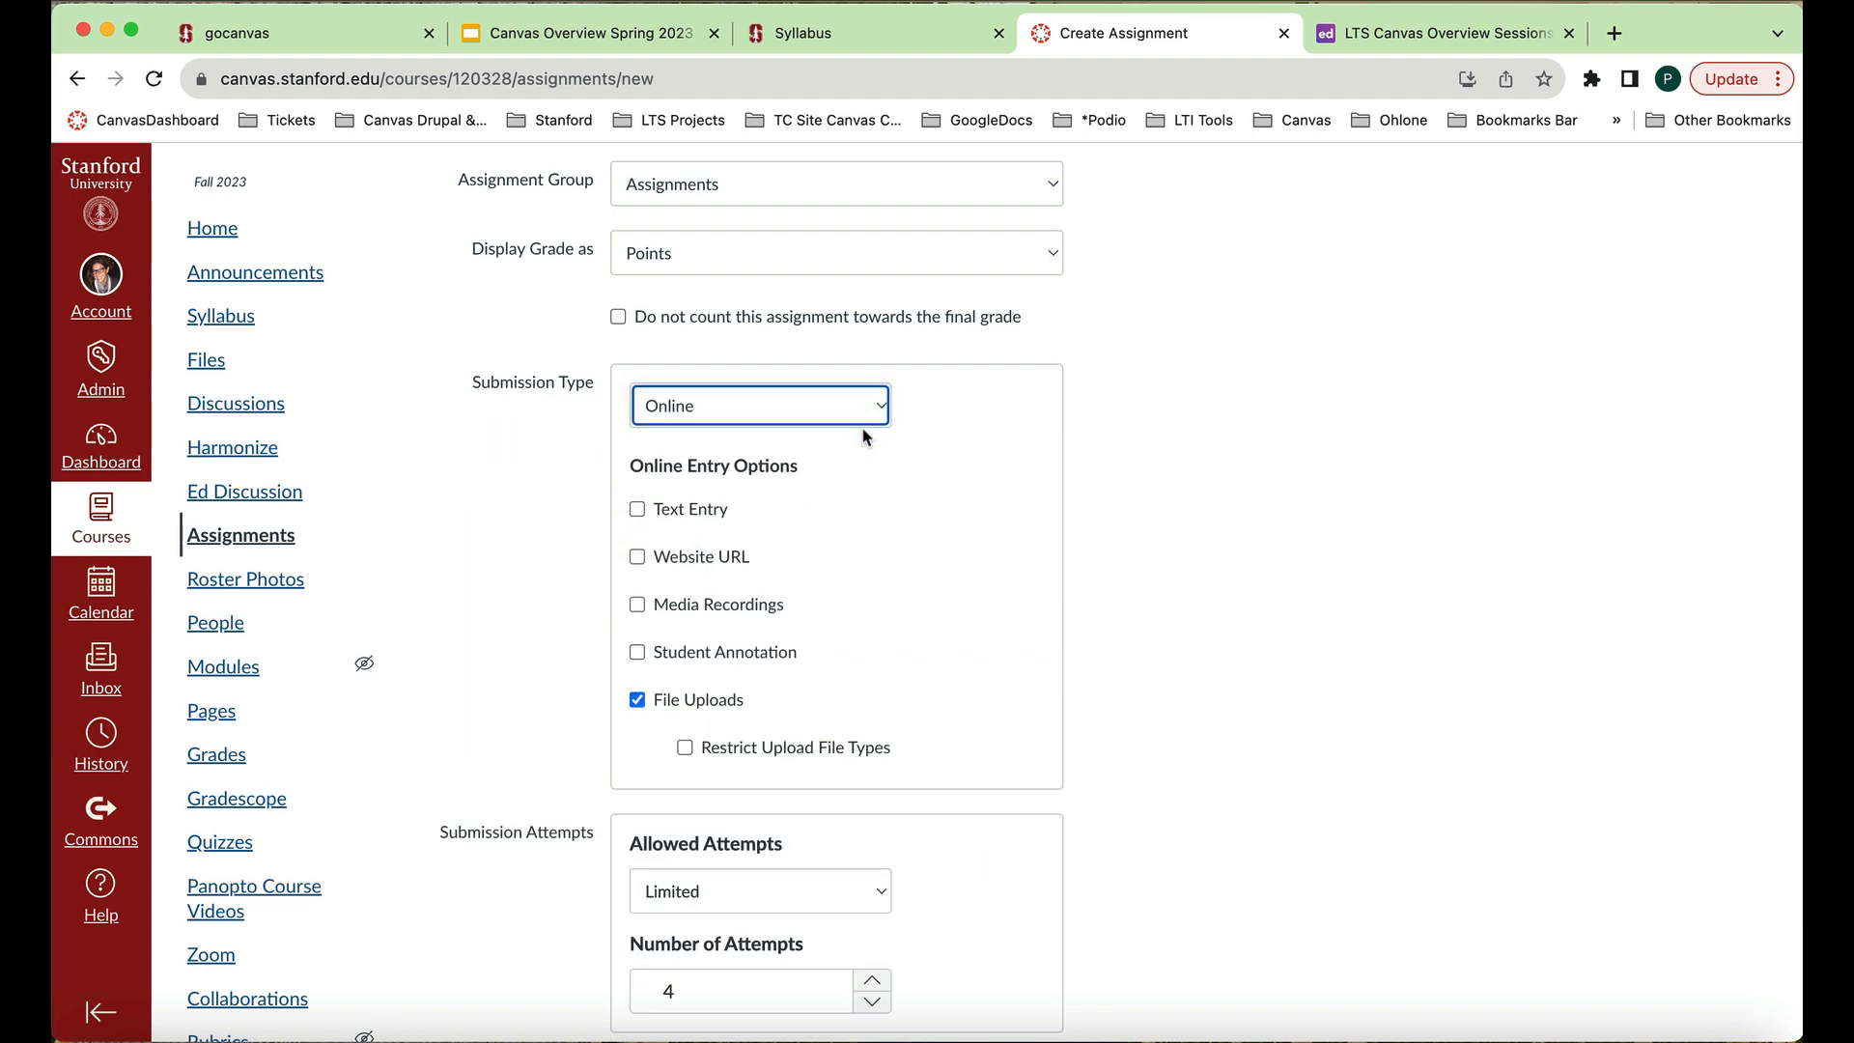
Keep the allowed submission attempts Limited and set the number of attempts to 2.
{"action": "scroll", "coordinate": [659, 650], "scroll_direction": "down", "scroll_amount": 1}
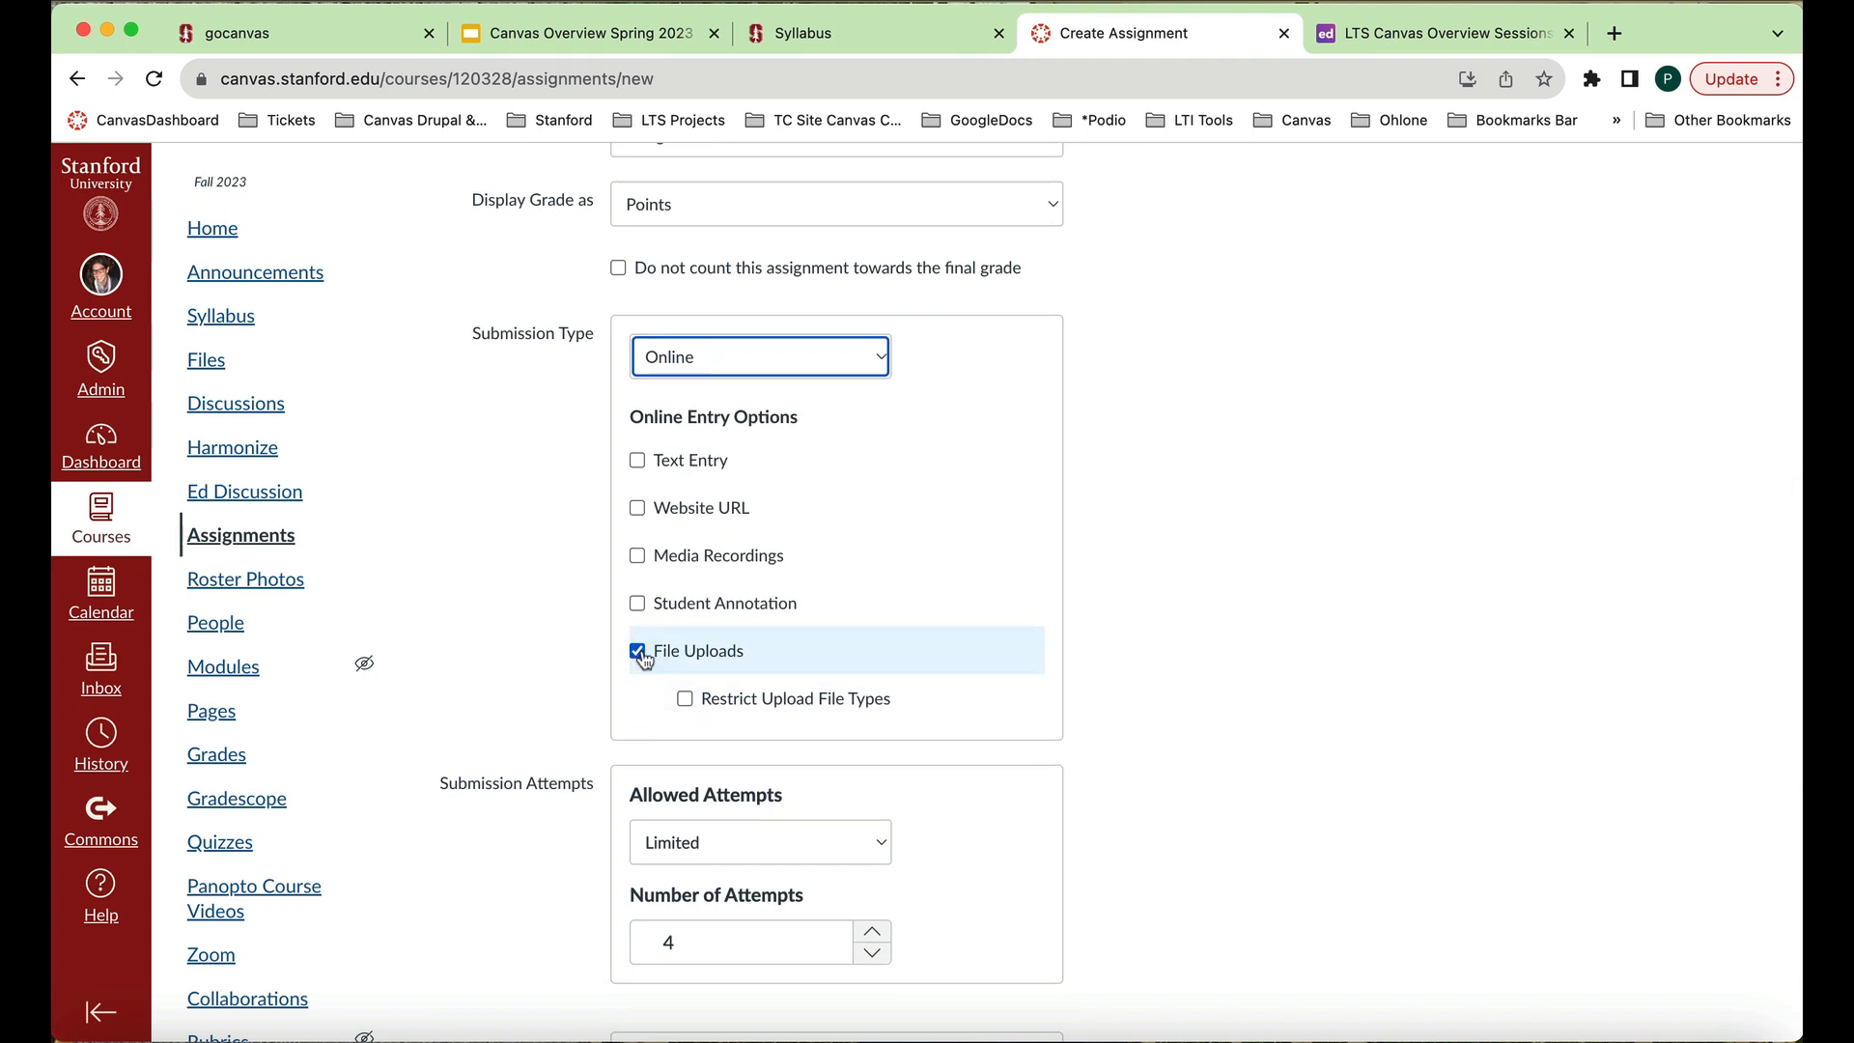
{"action": "scroll", "coordinate": [867, 698], "scroll_direction": "down", "scroll_amount": 5}
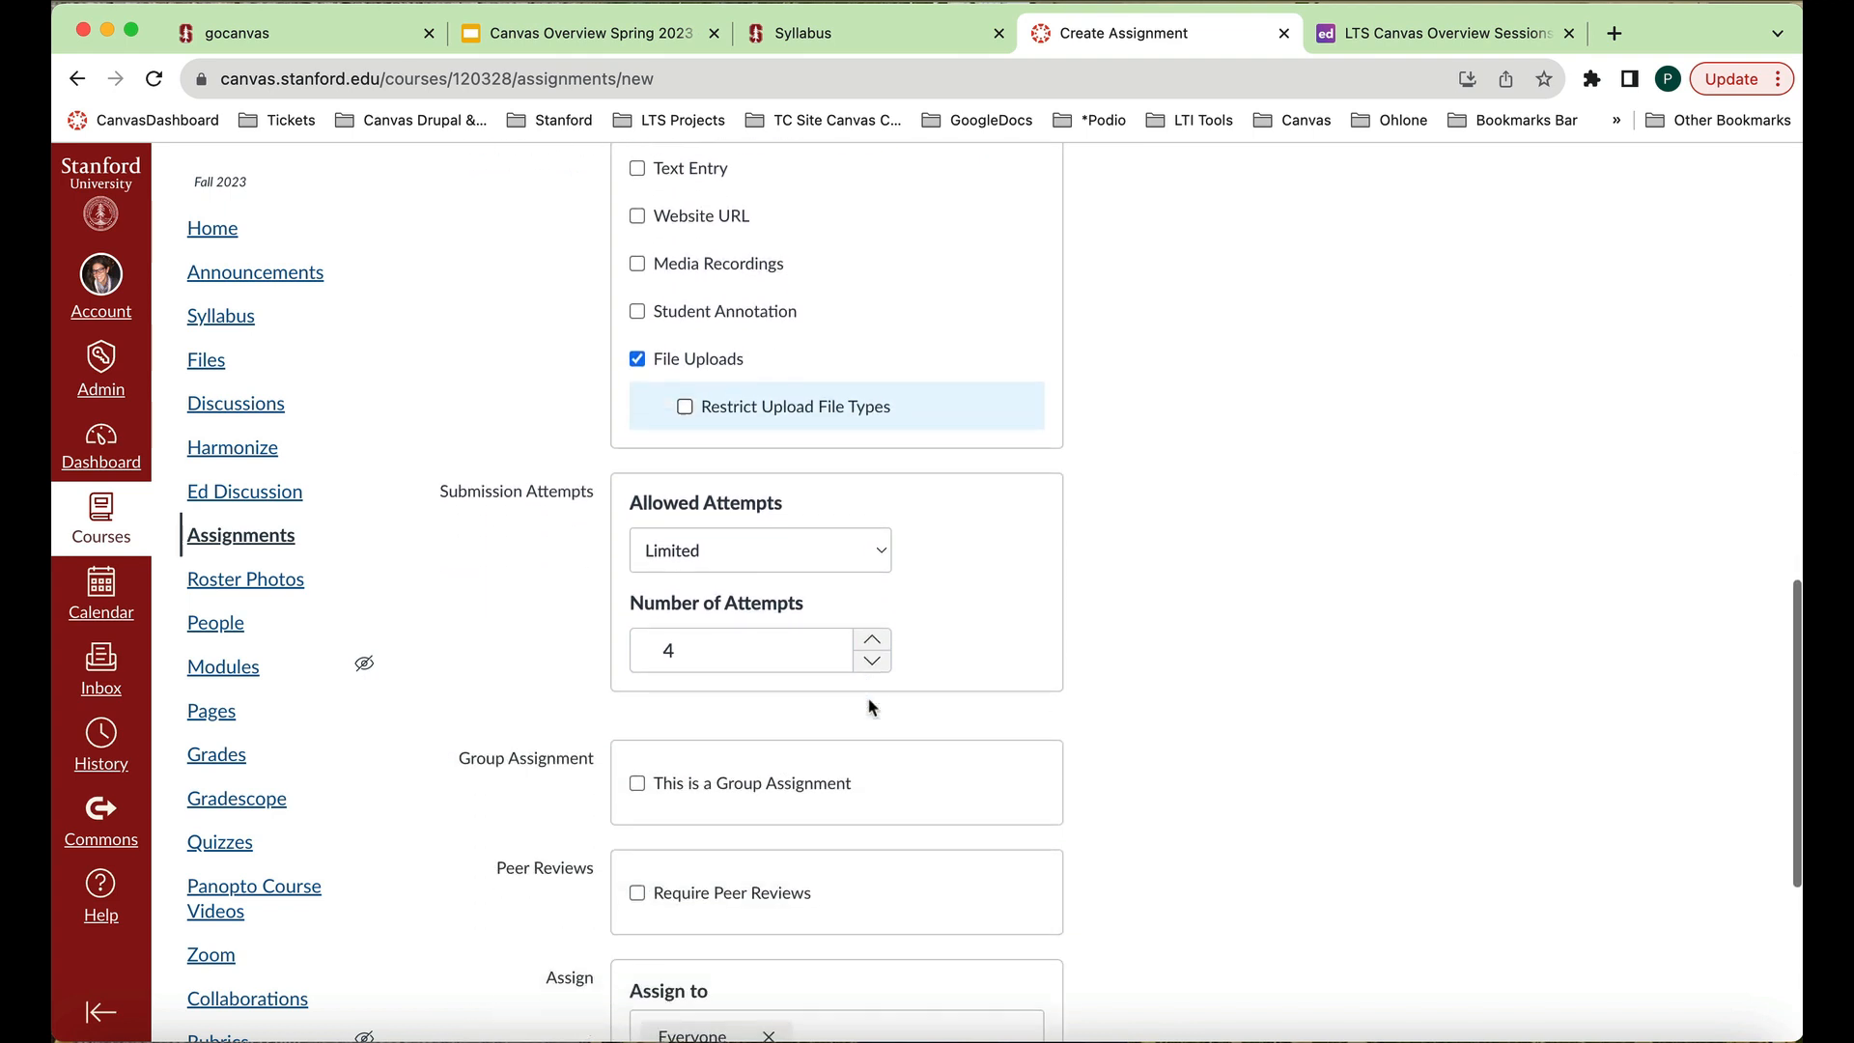
{"action": "left_click", "coordinate": [882, 423]}
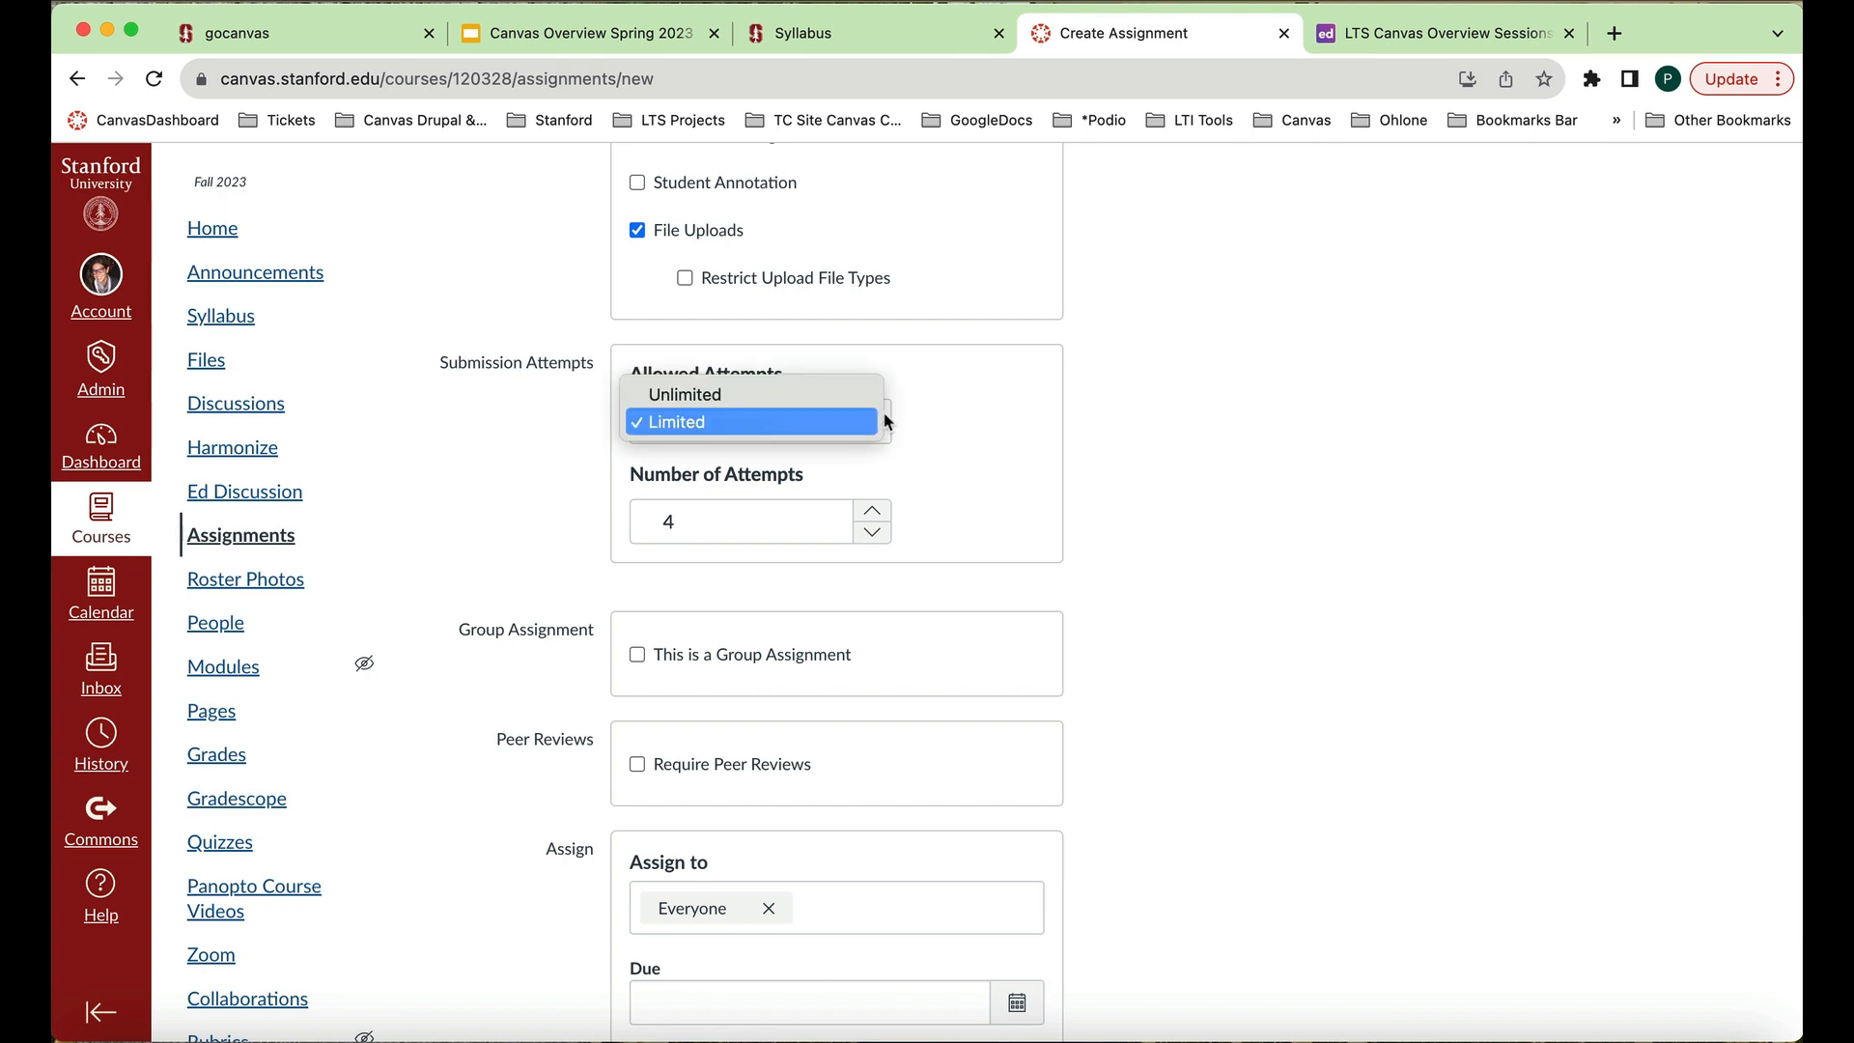
{"action": "left_click", "coordinate": [862, 425]}
{"action": "left_click", "coordinate": [871, 518]}
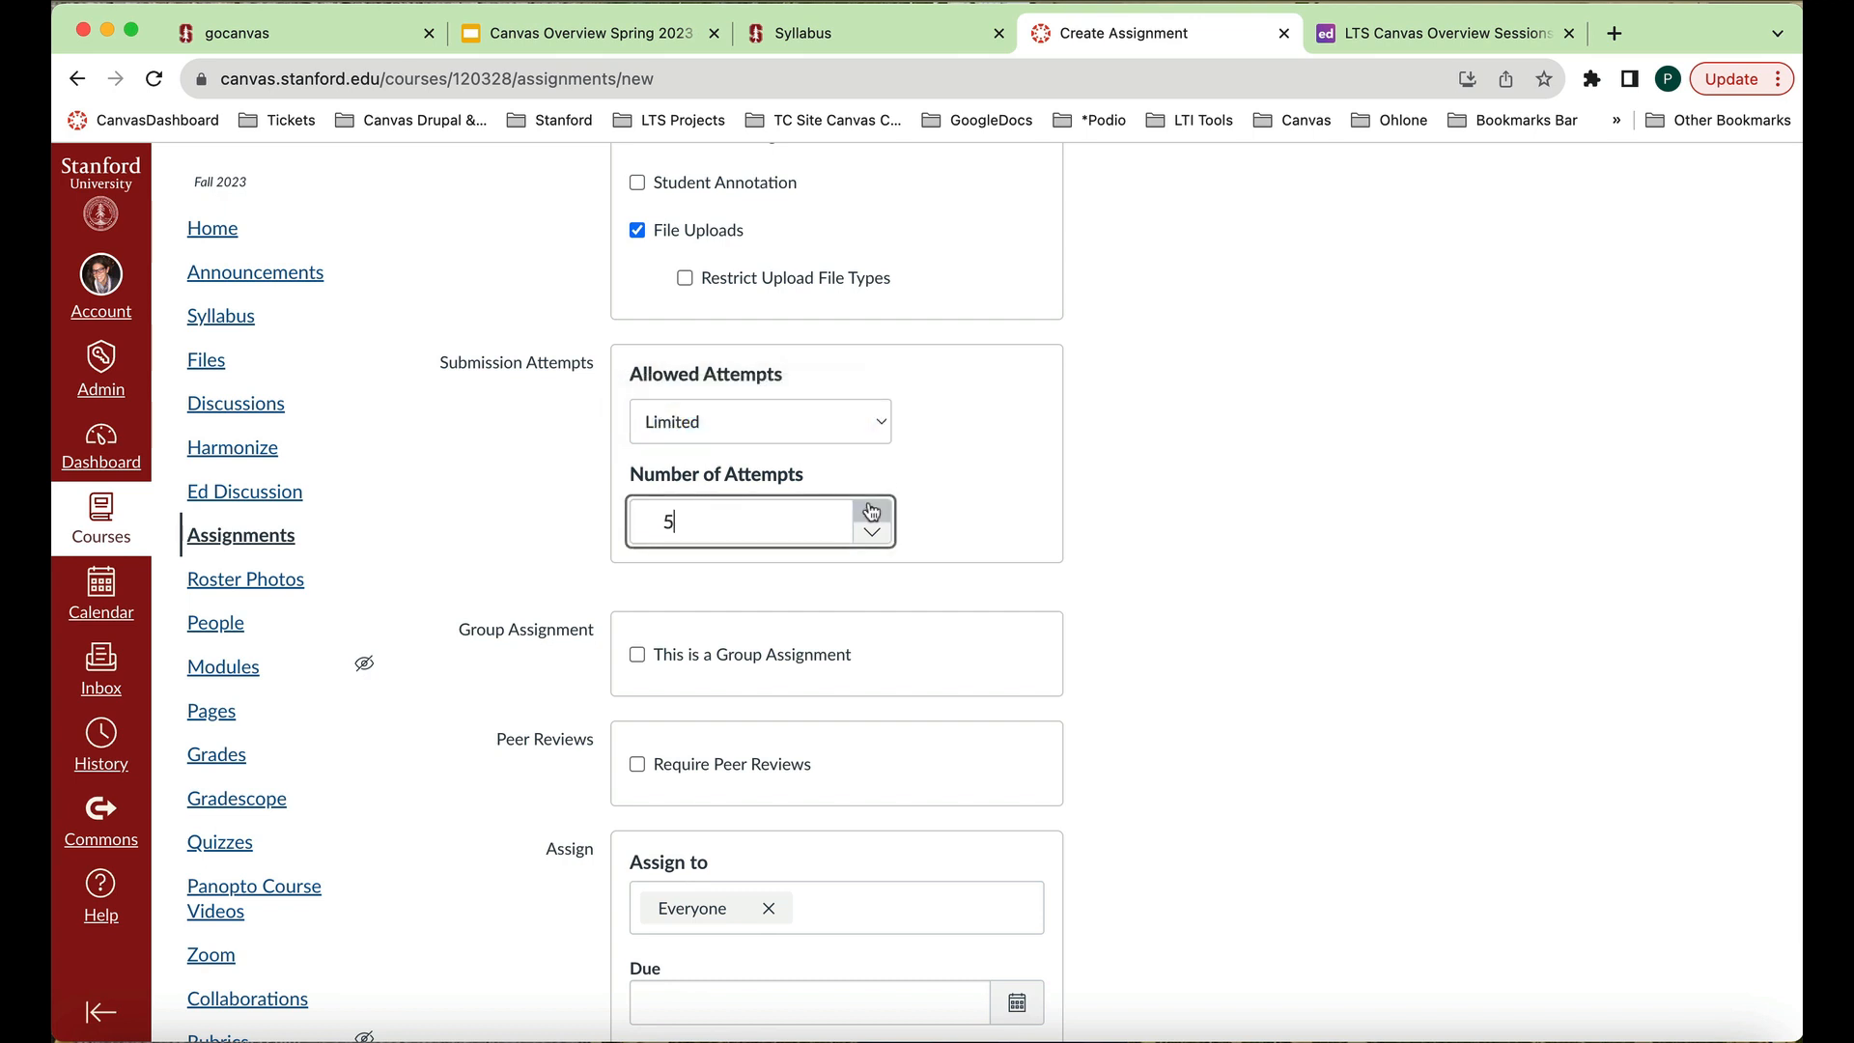
{"action": "left_click", "coordinate": [871, 517]}
{"action": "left_click", "coordinate": [871, 532]}
{"action": "left_click", "coordinate": [871, 532]}
{"action": "left_click", "coordinate": [871, 532]}
{"action": "left_click", "coordinate": [871, 532]}
{"action": "scroll", "coordinate": [1239, 607], "scroll_direction": "down", "scroll_amount": 3}
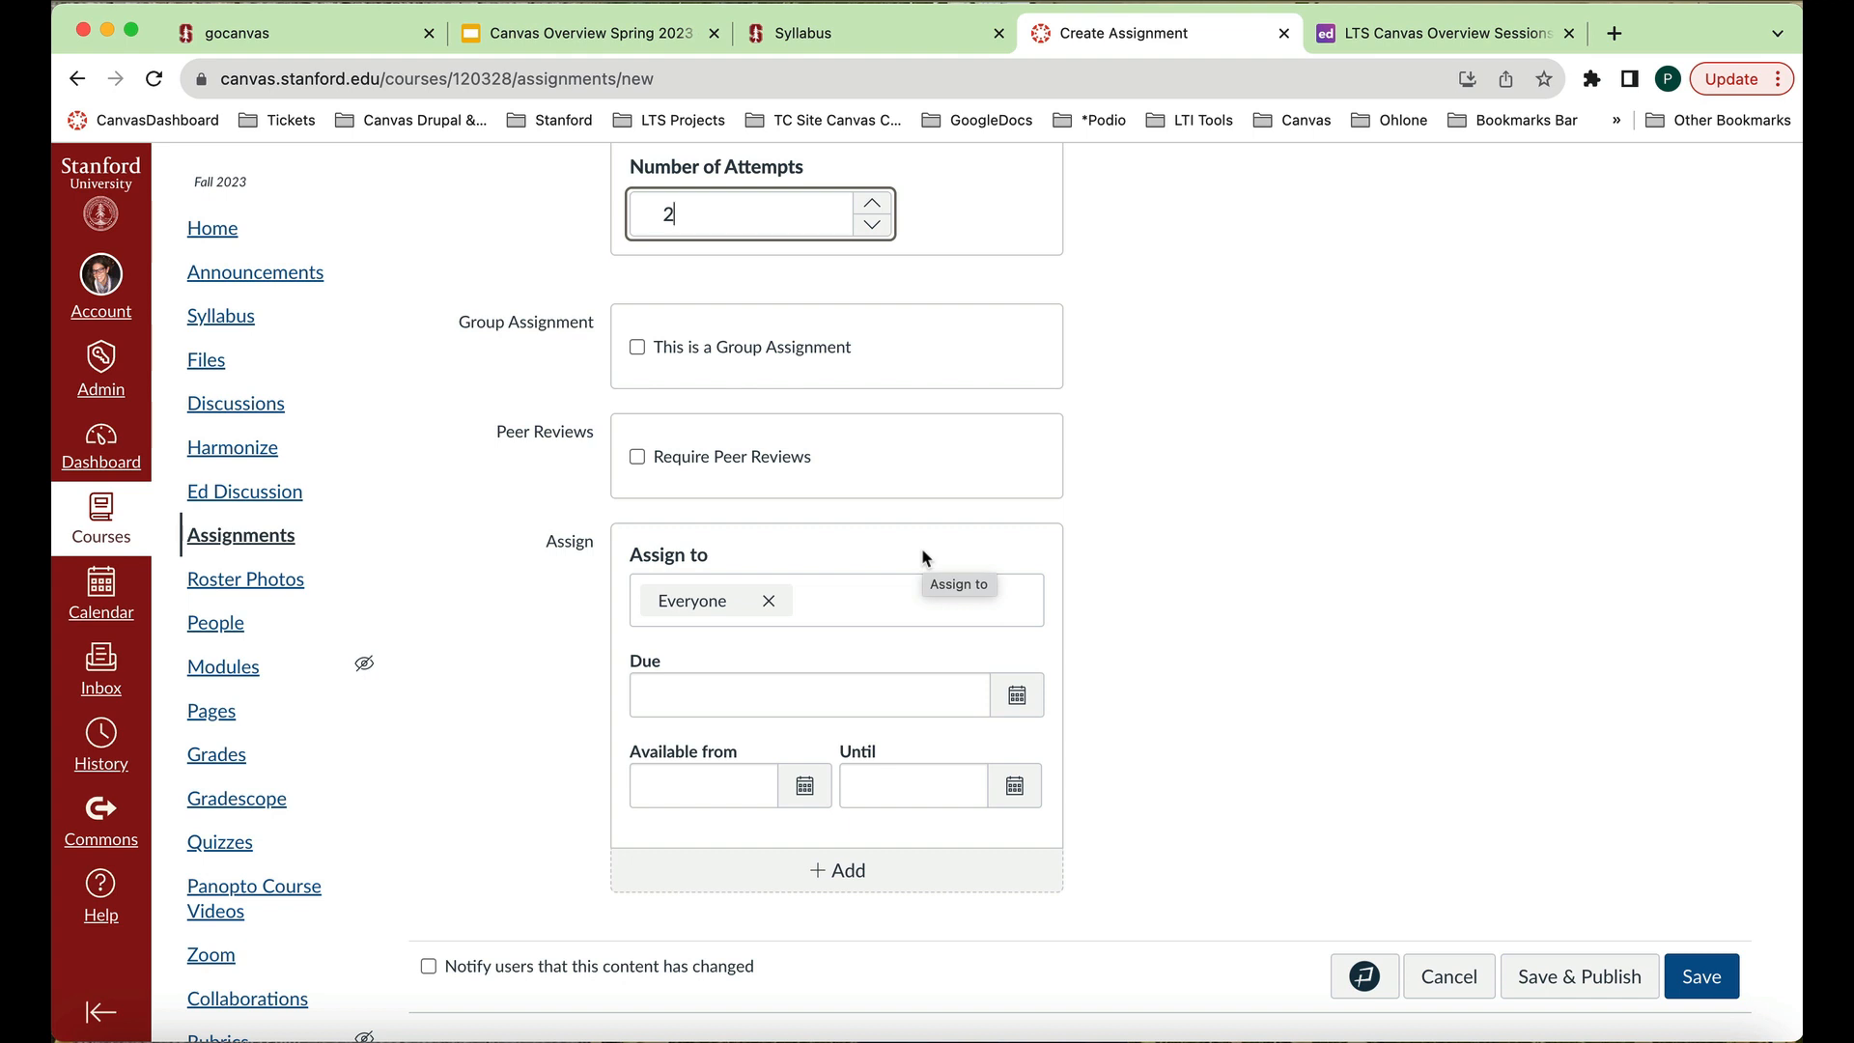
Set the assignment's due date for everyone to Sep 9, 2023, 9:00 PM.
{"action": "left_click", "coordinate": [1016, 696]}
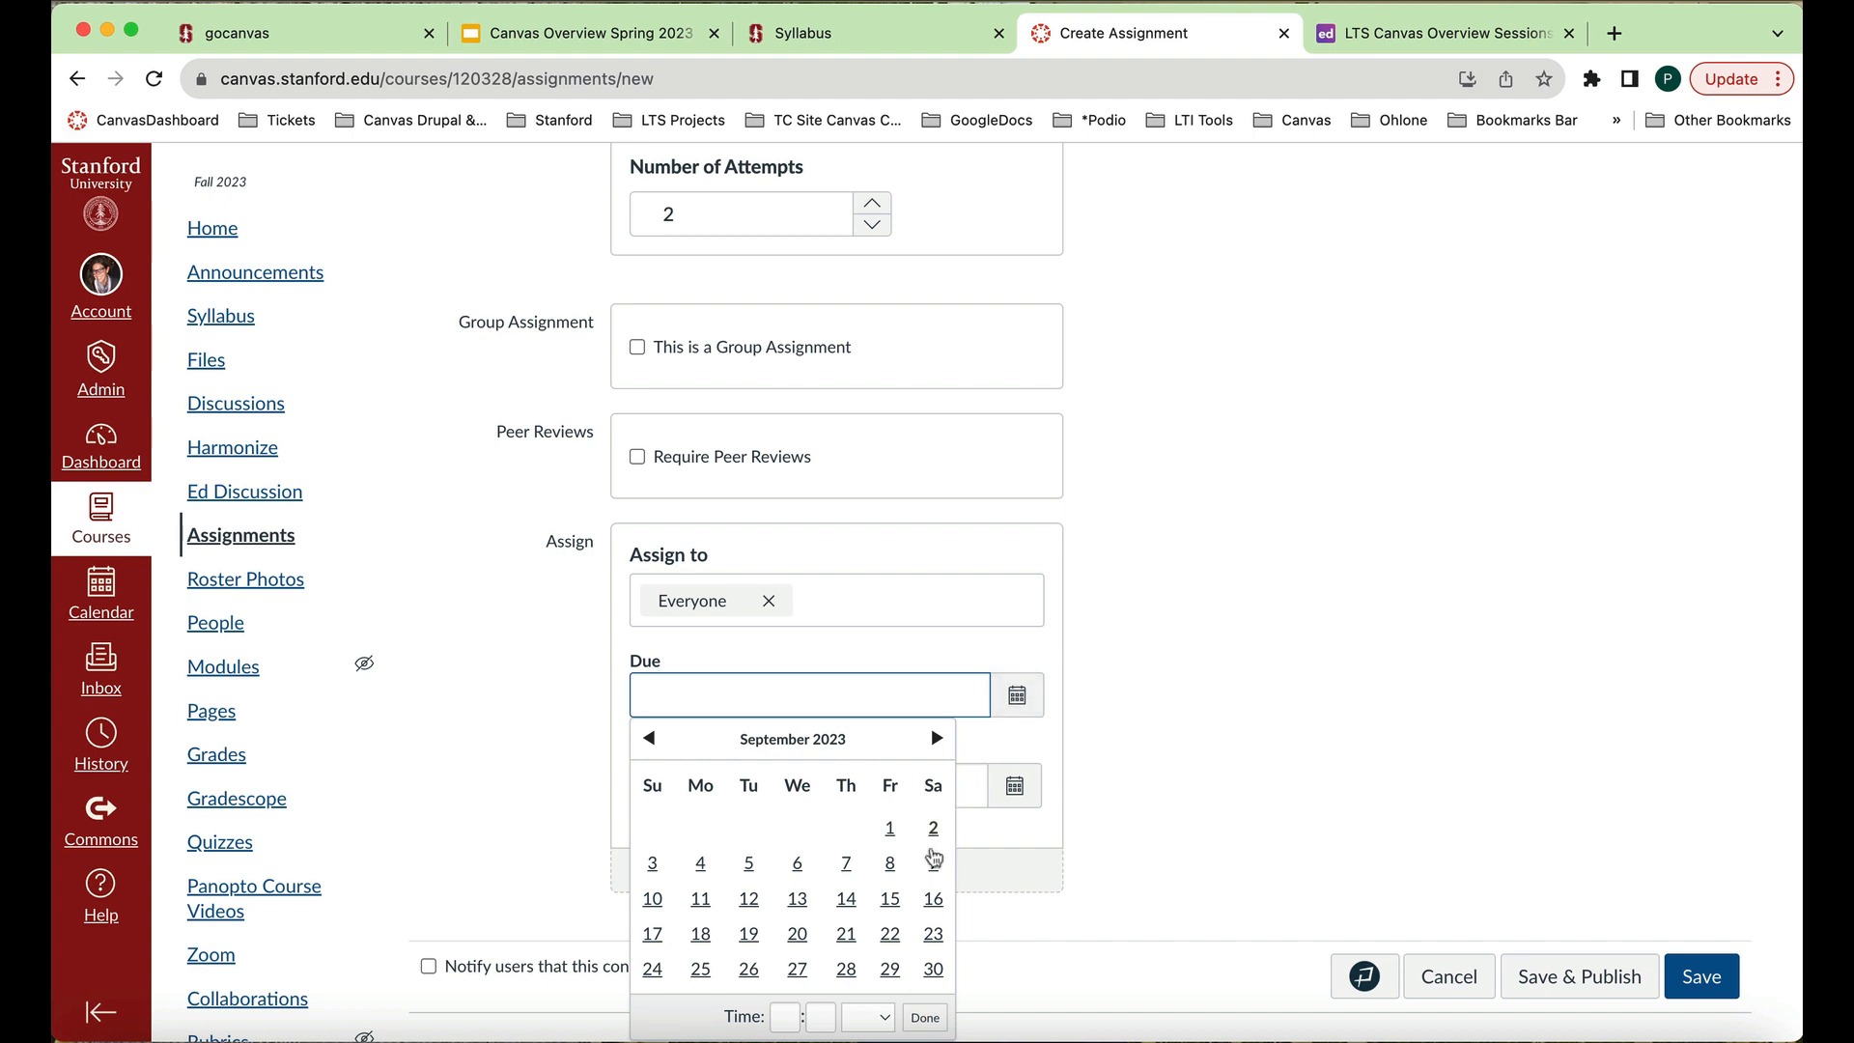
{"action": "left_click", "coordinate": [932, 864]}
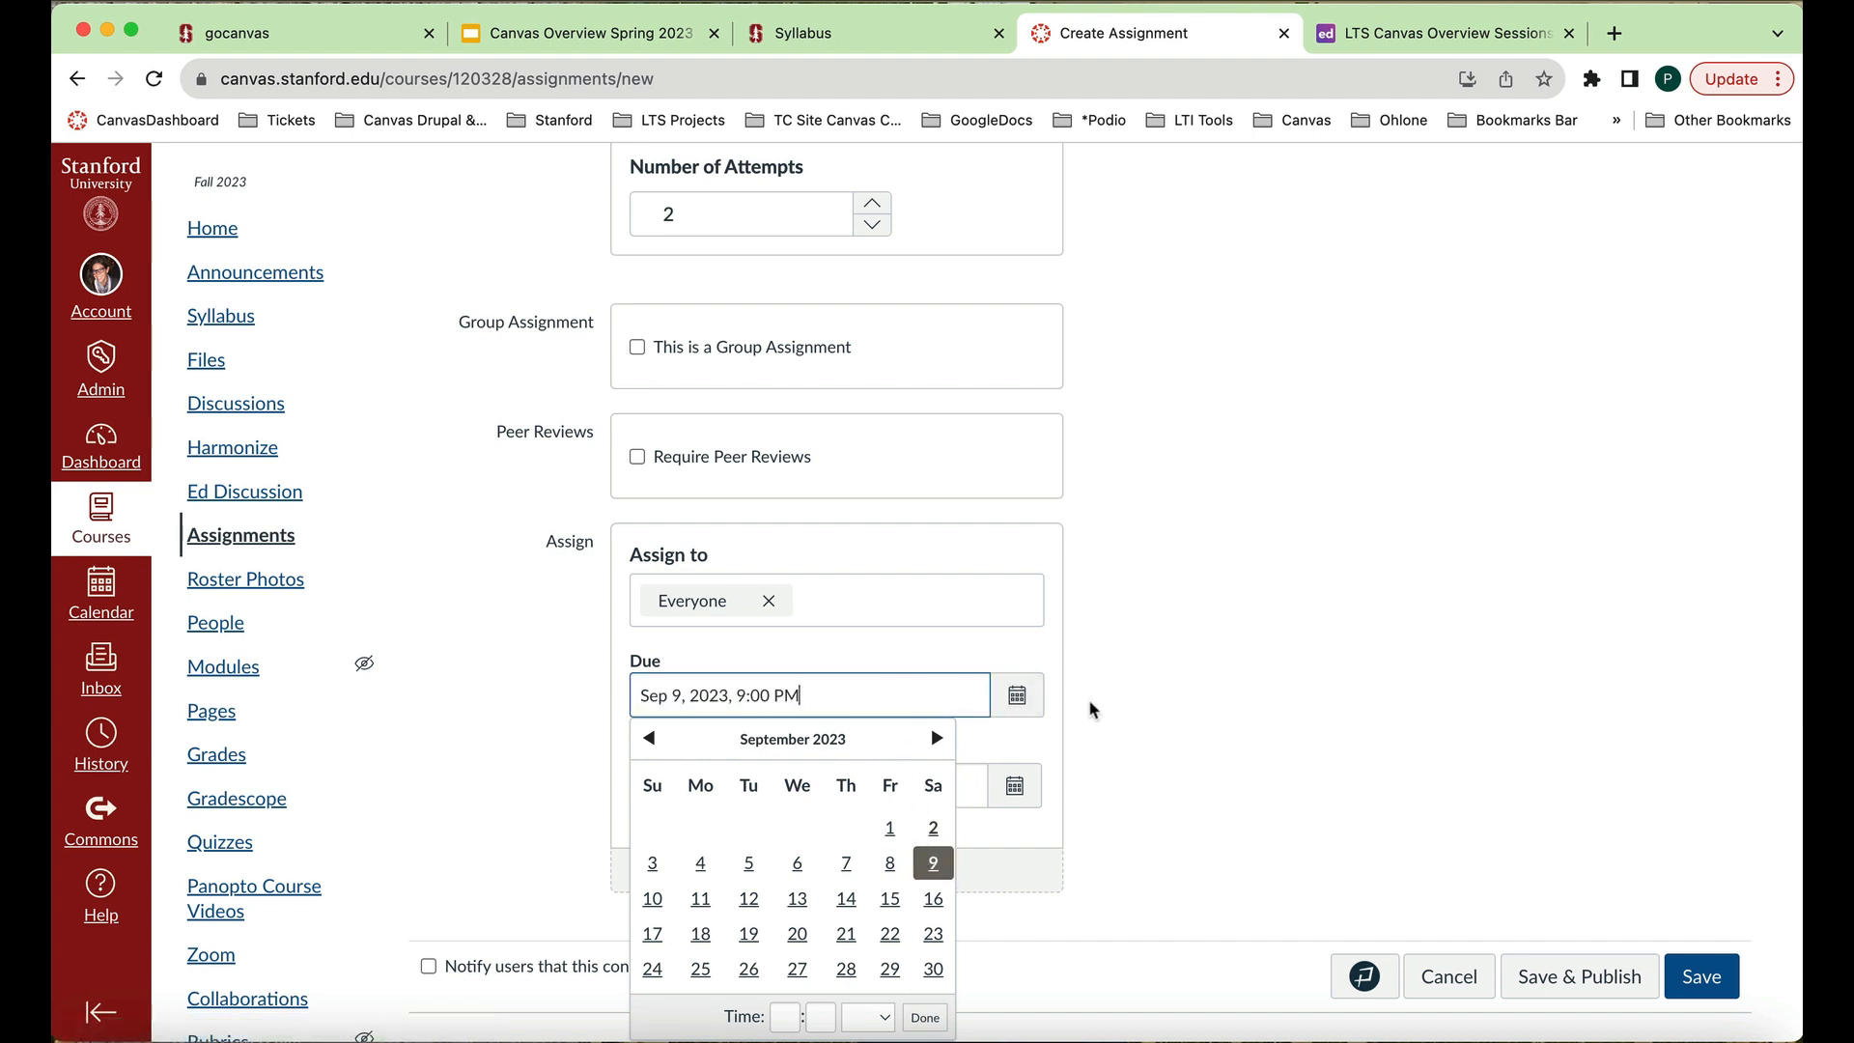
{"action": "left_click", "coordinate": [1052, 744]}
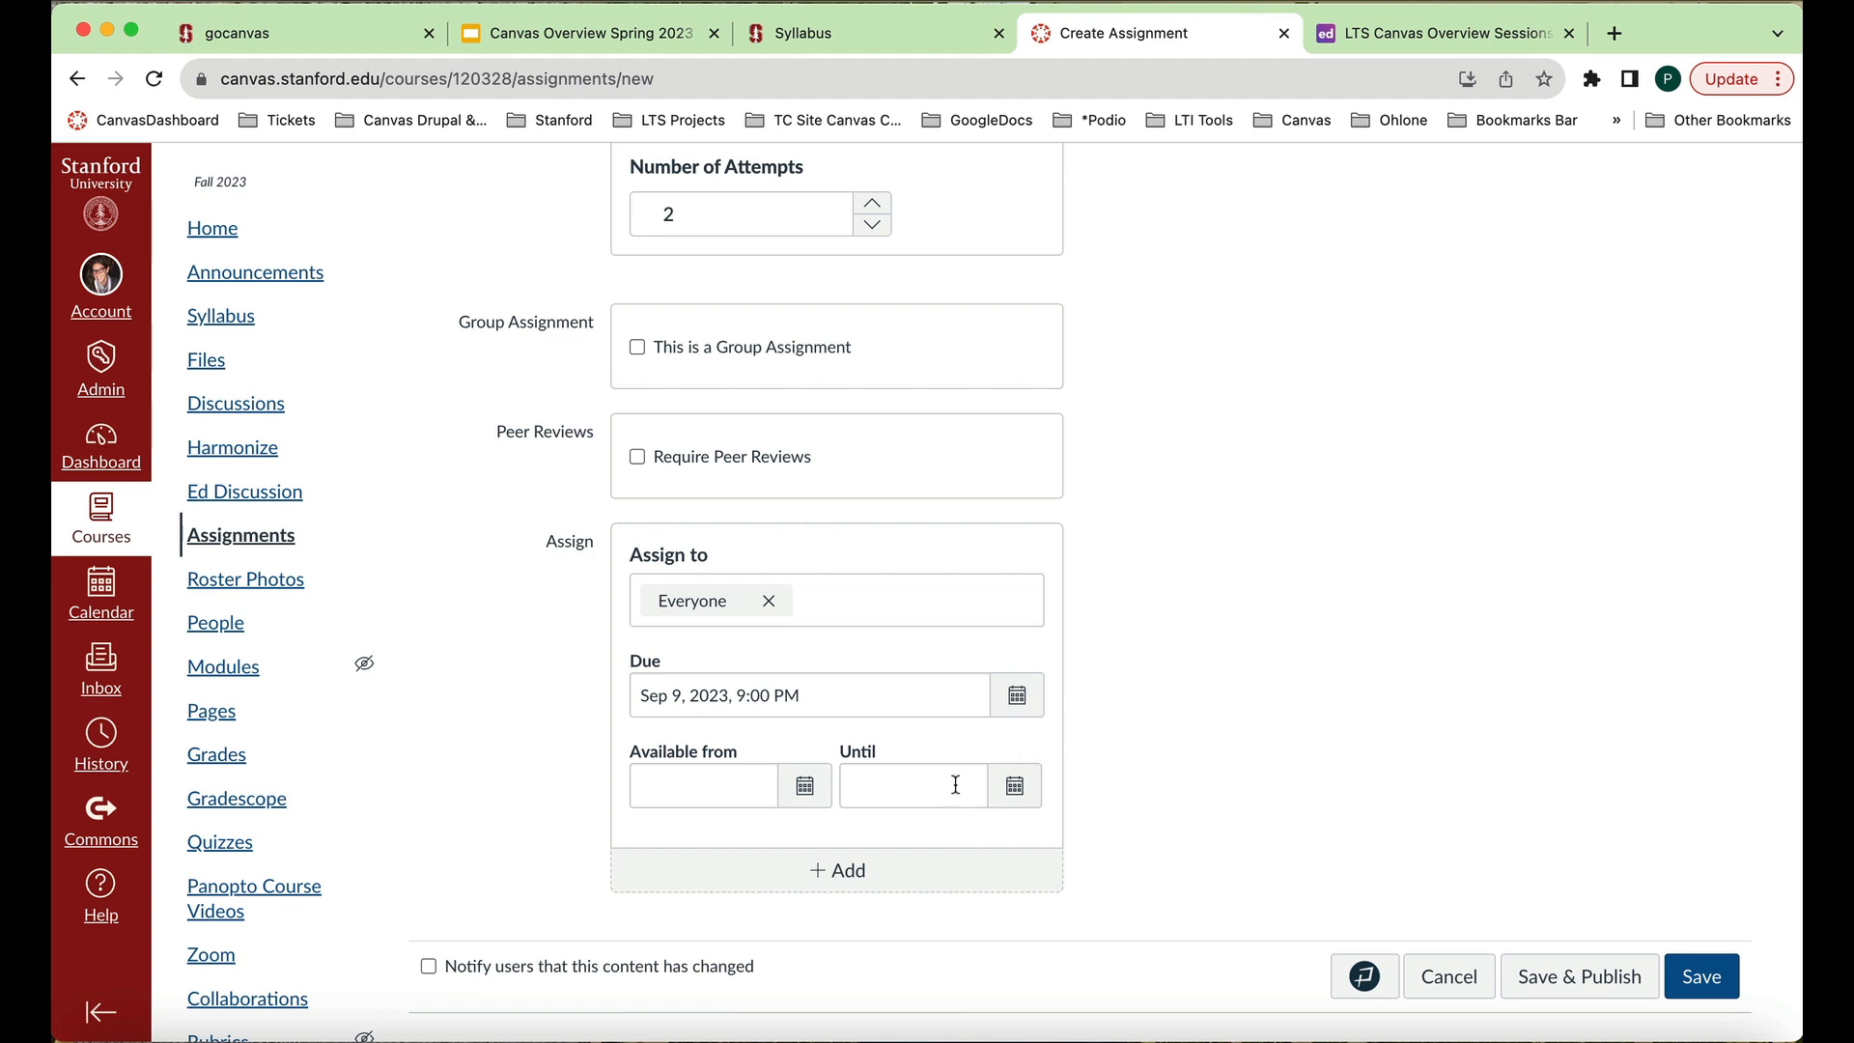
Make the assignment available from Sep 2, 2023 at 9:00am.
{"action": "left_click", "coordinate": [809, 796]}
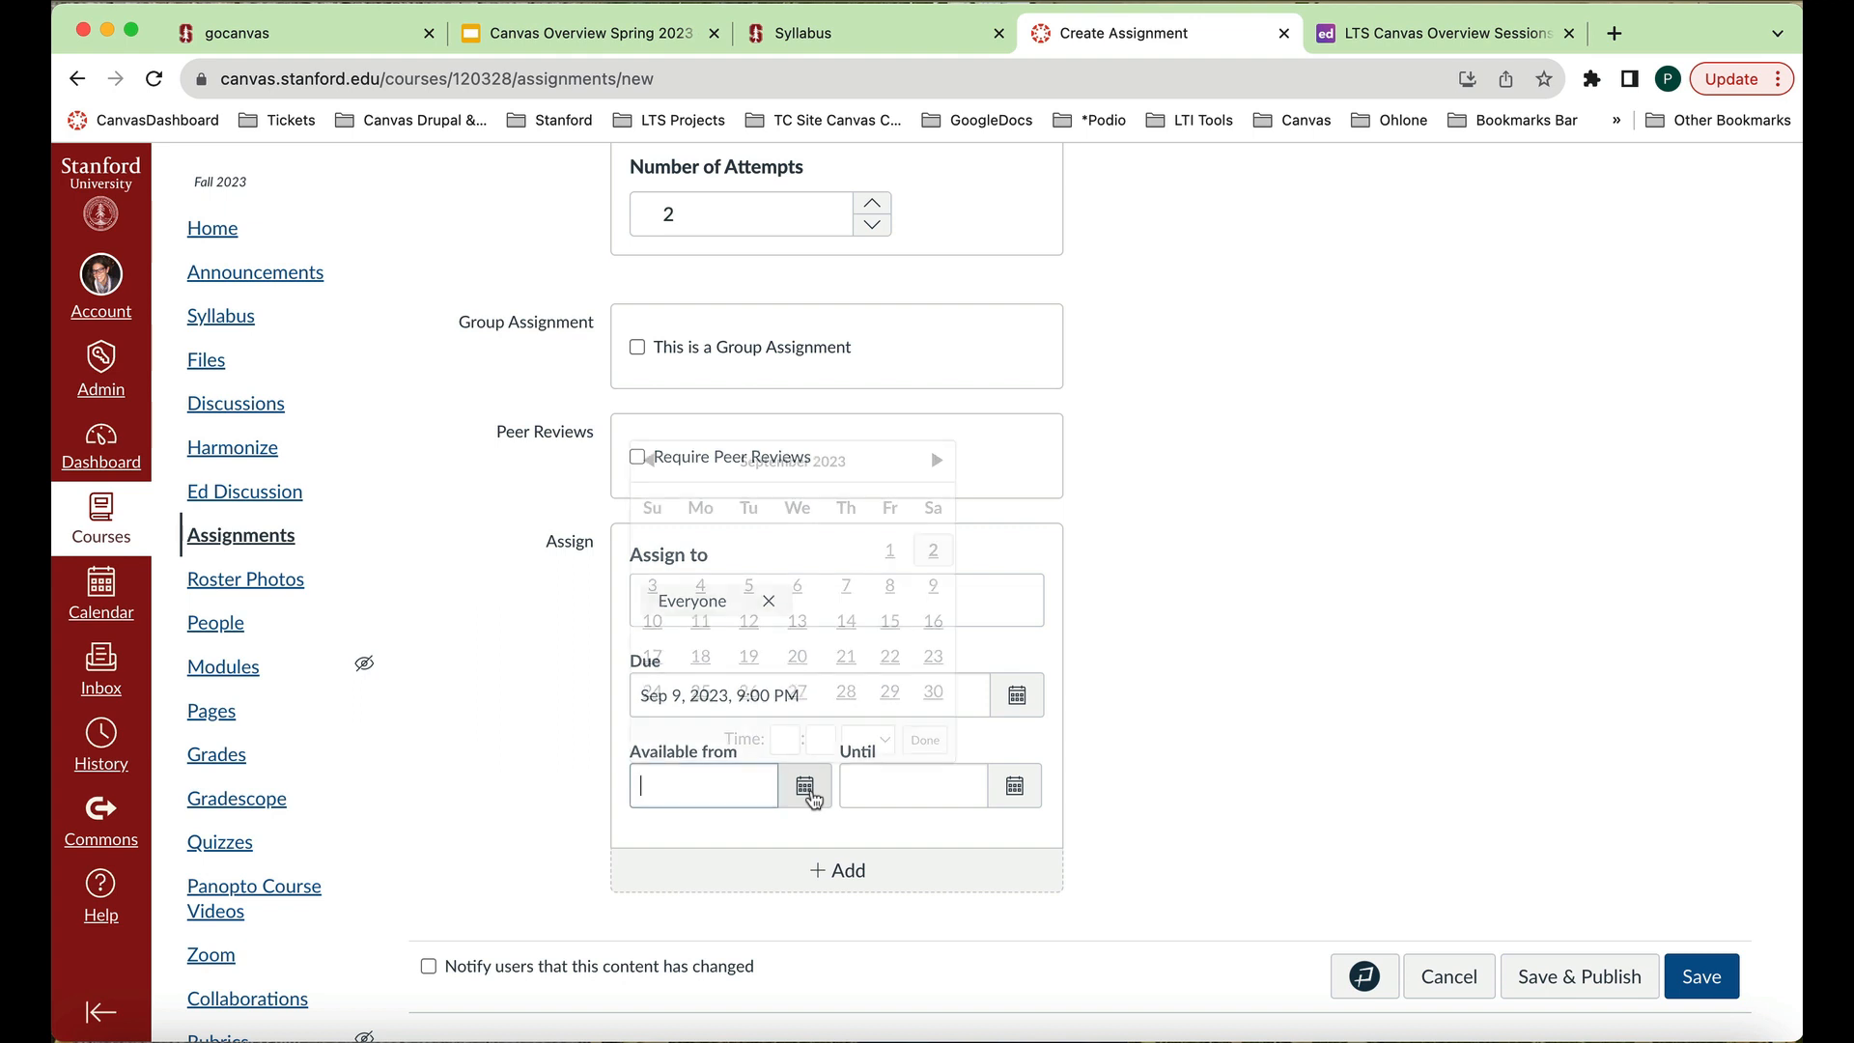
{"action": "left_click", "coordinate": [933, 550]}
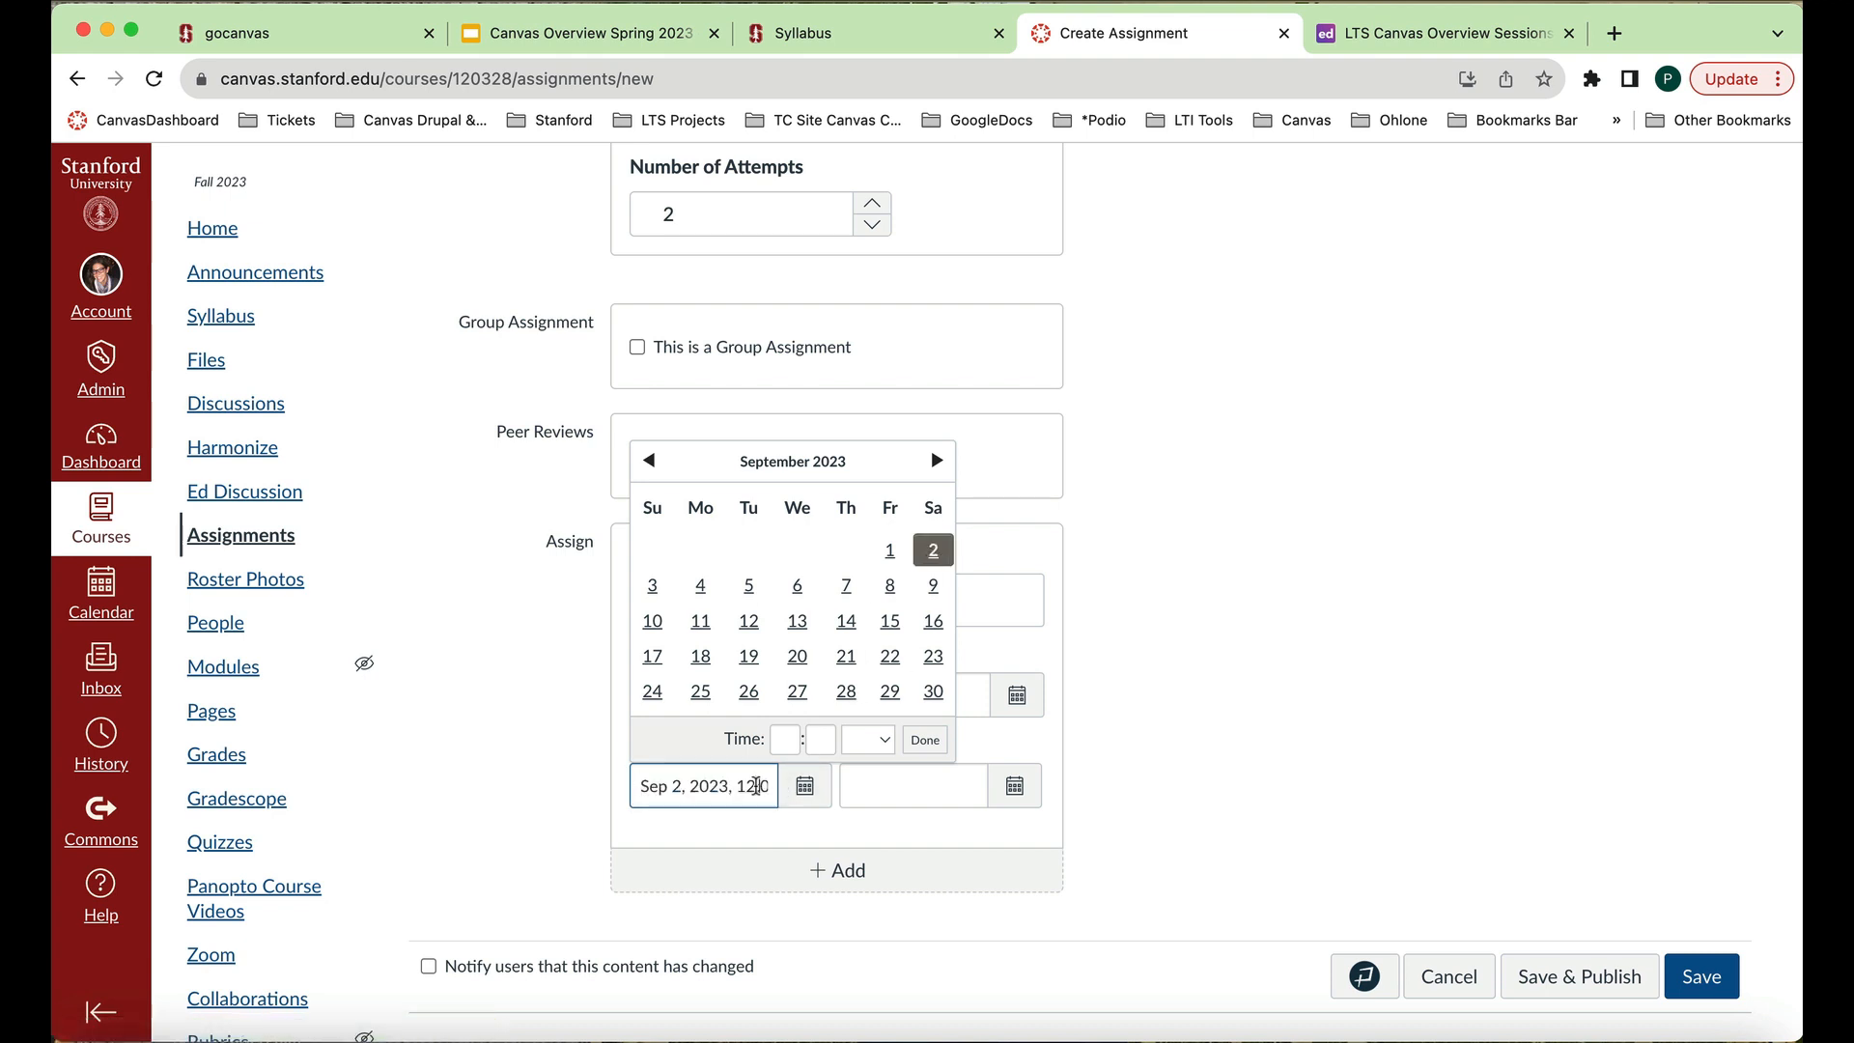
{"action": "left_click_drag", "start_coordinate": [738, 786], "coordinate": [779, 792]}
{"action": "type", "text": "9"}
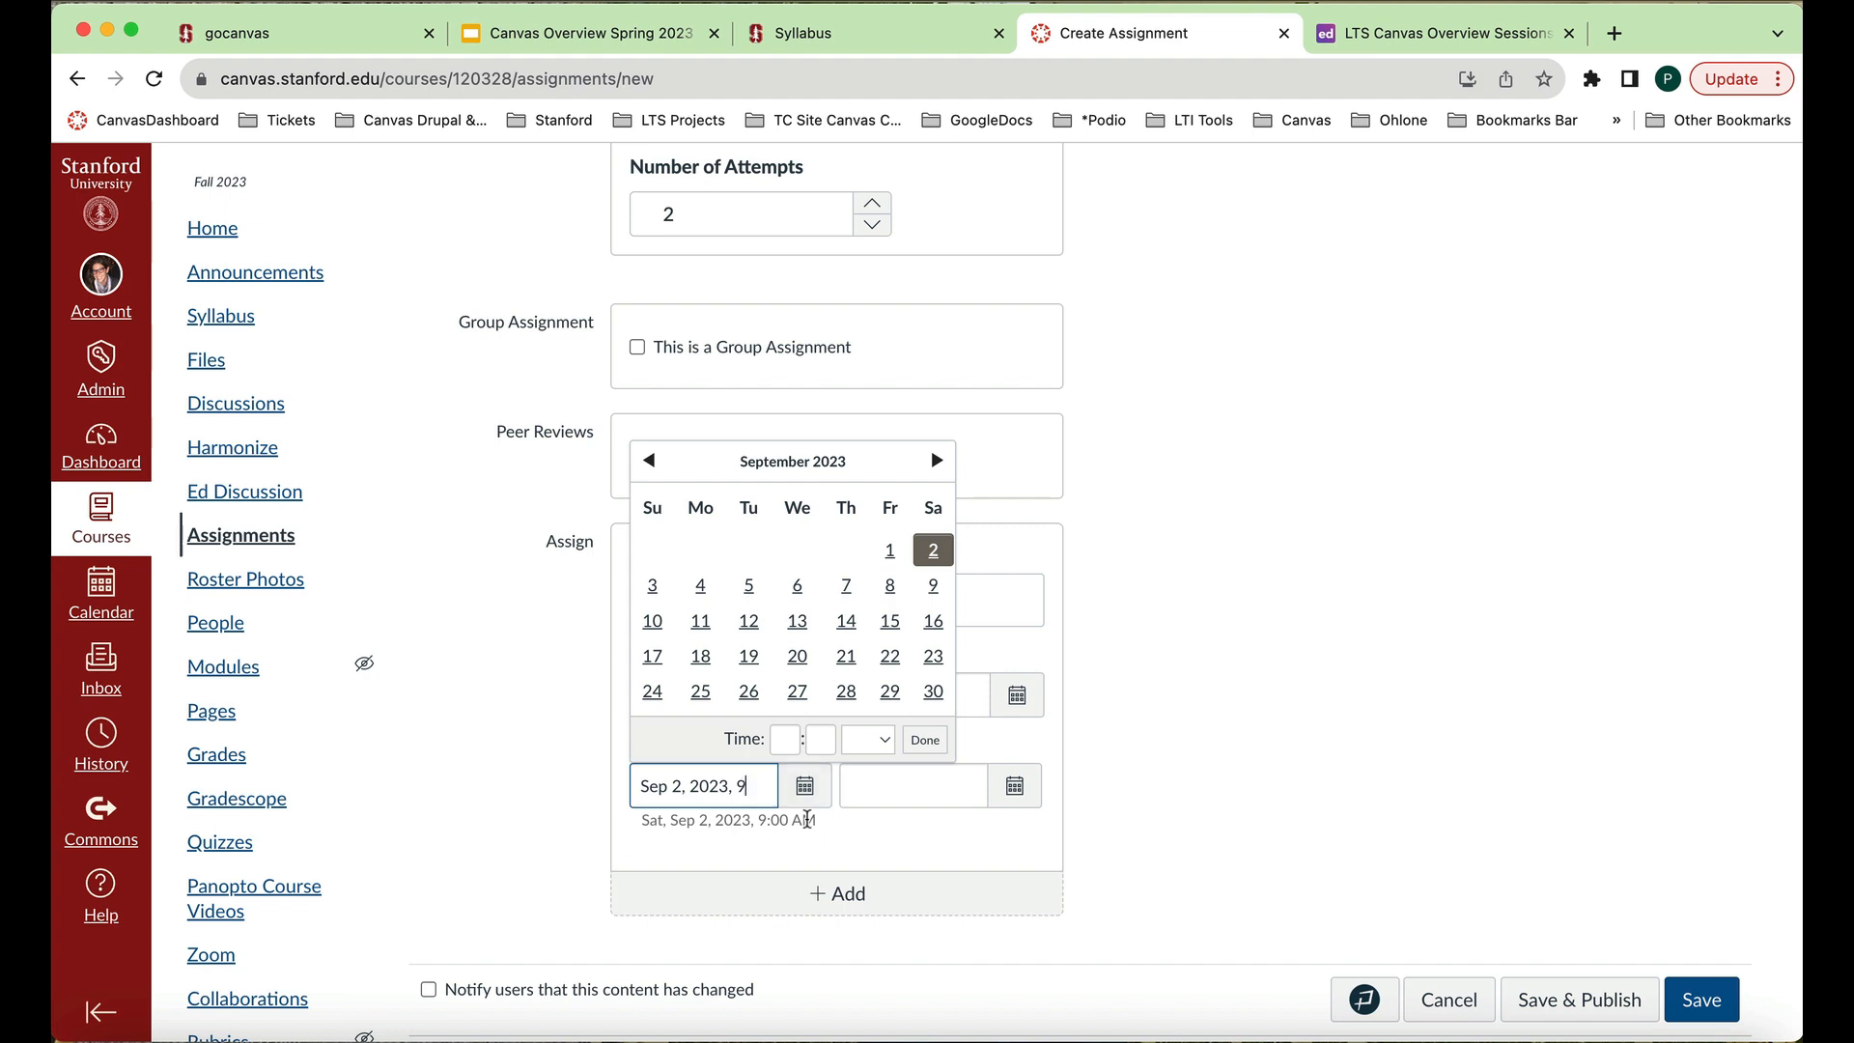
{"action": "type", "text": ":00am"}
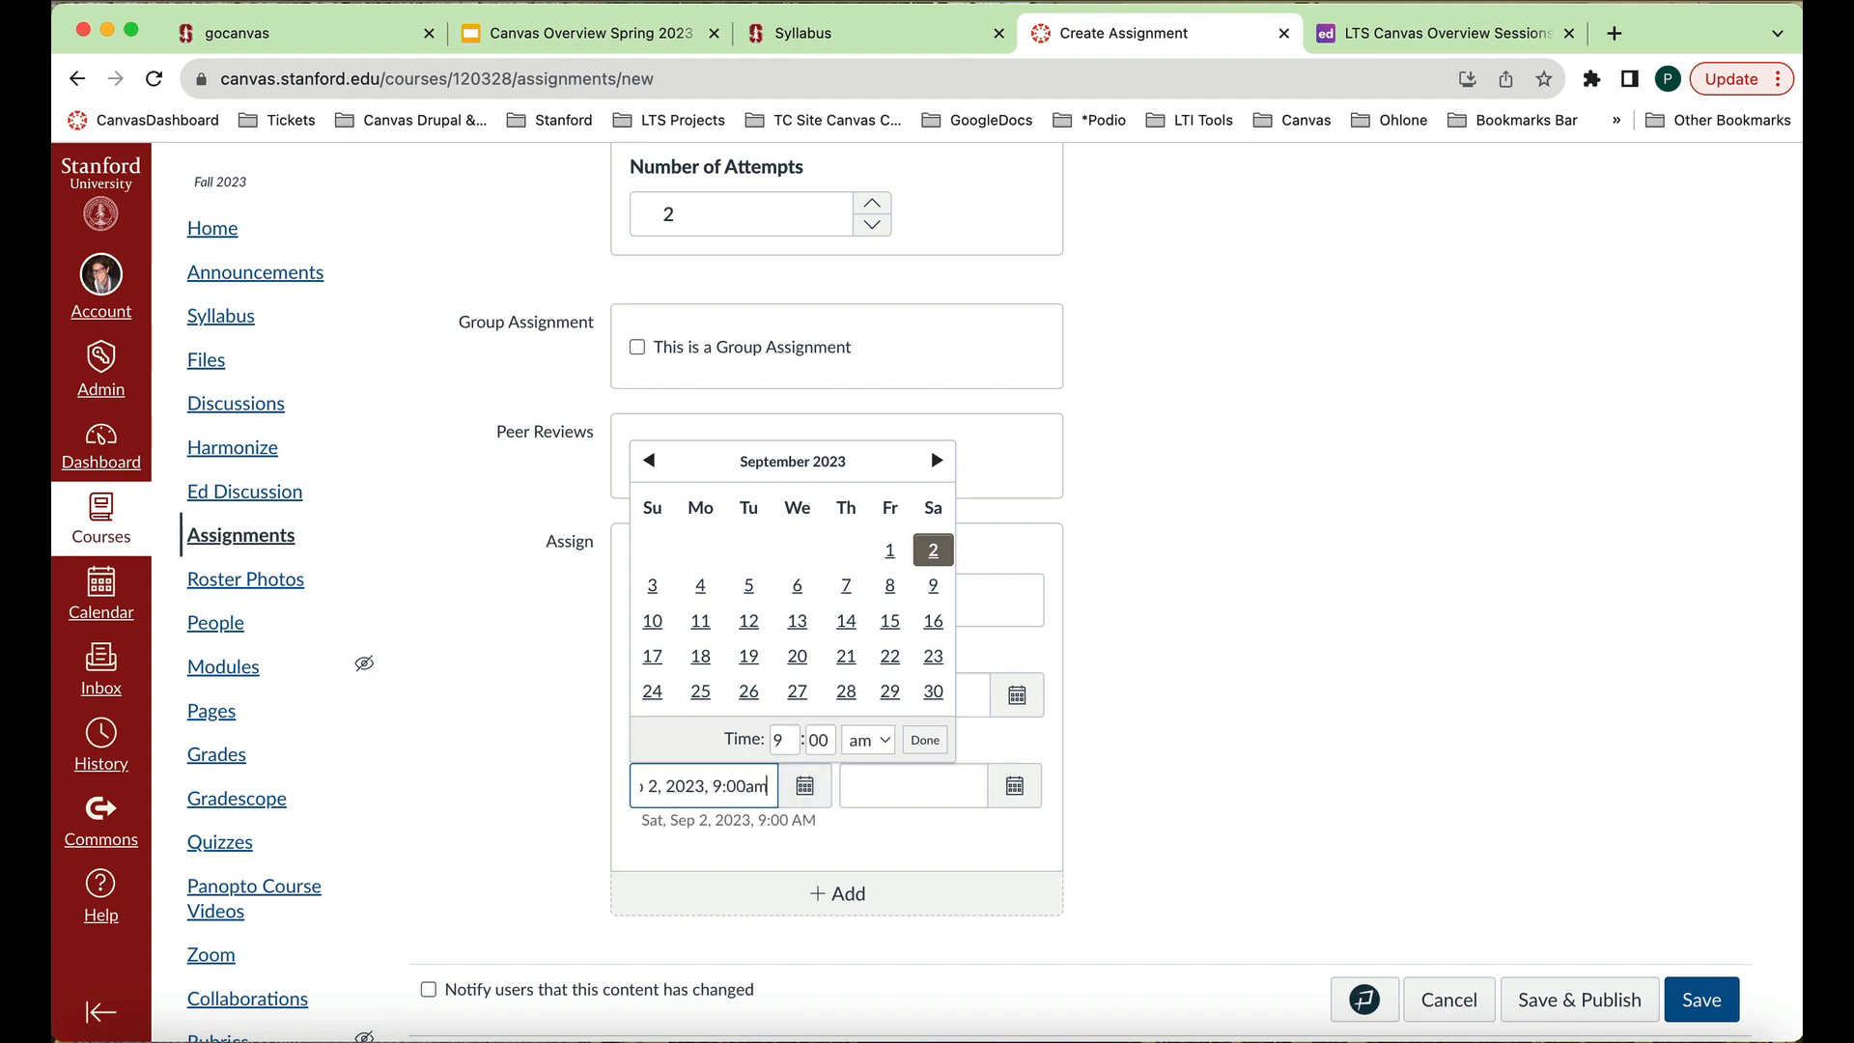
{"action": "left_click", "coordinate": [809, 849]}
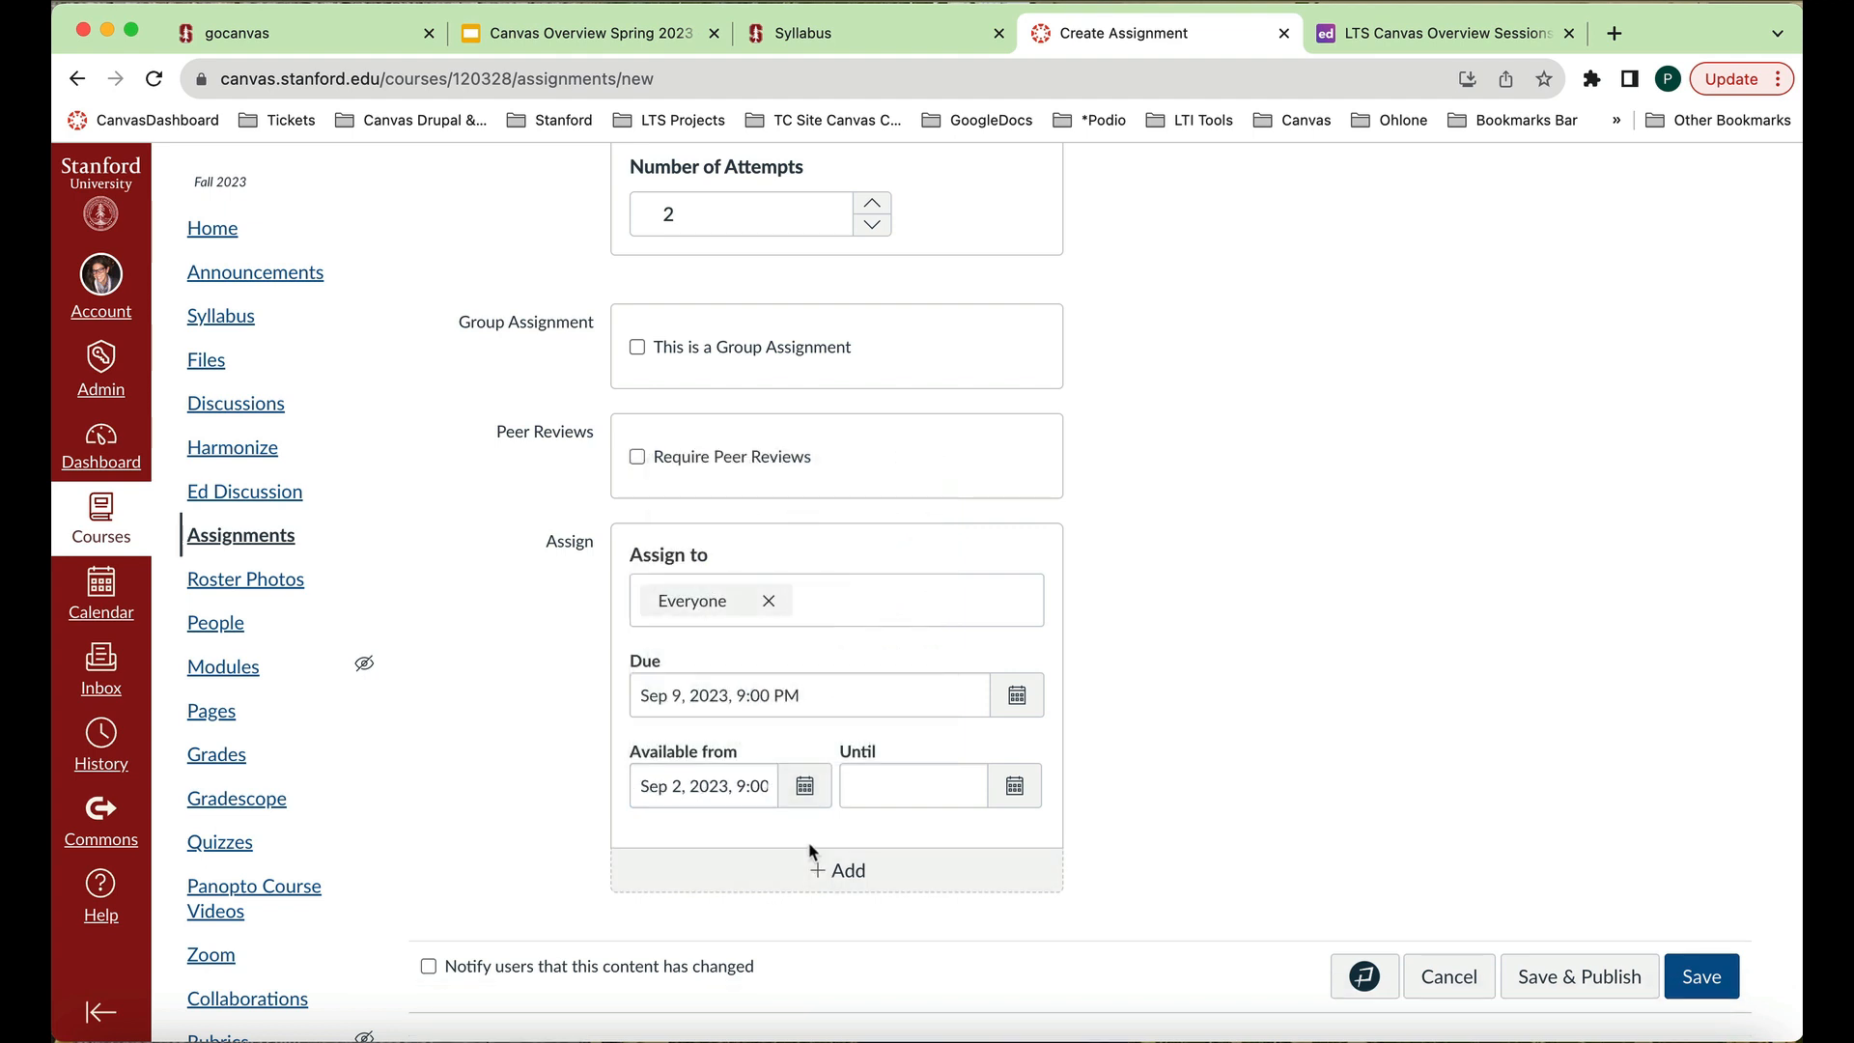
Set the assignment's availability to end on Sep 9, 2023 at 9:00PM, and save and publish the assignment.
{"action": "left_click", "coordinate": [1013, 785]}
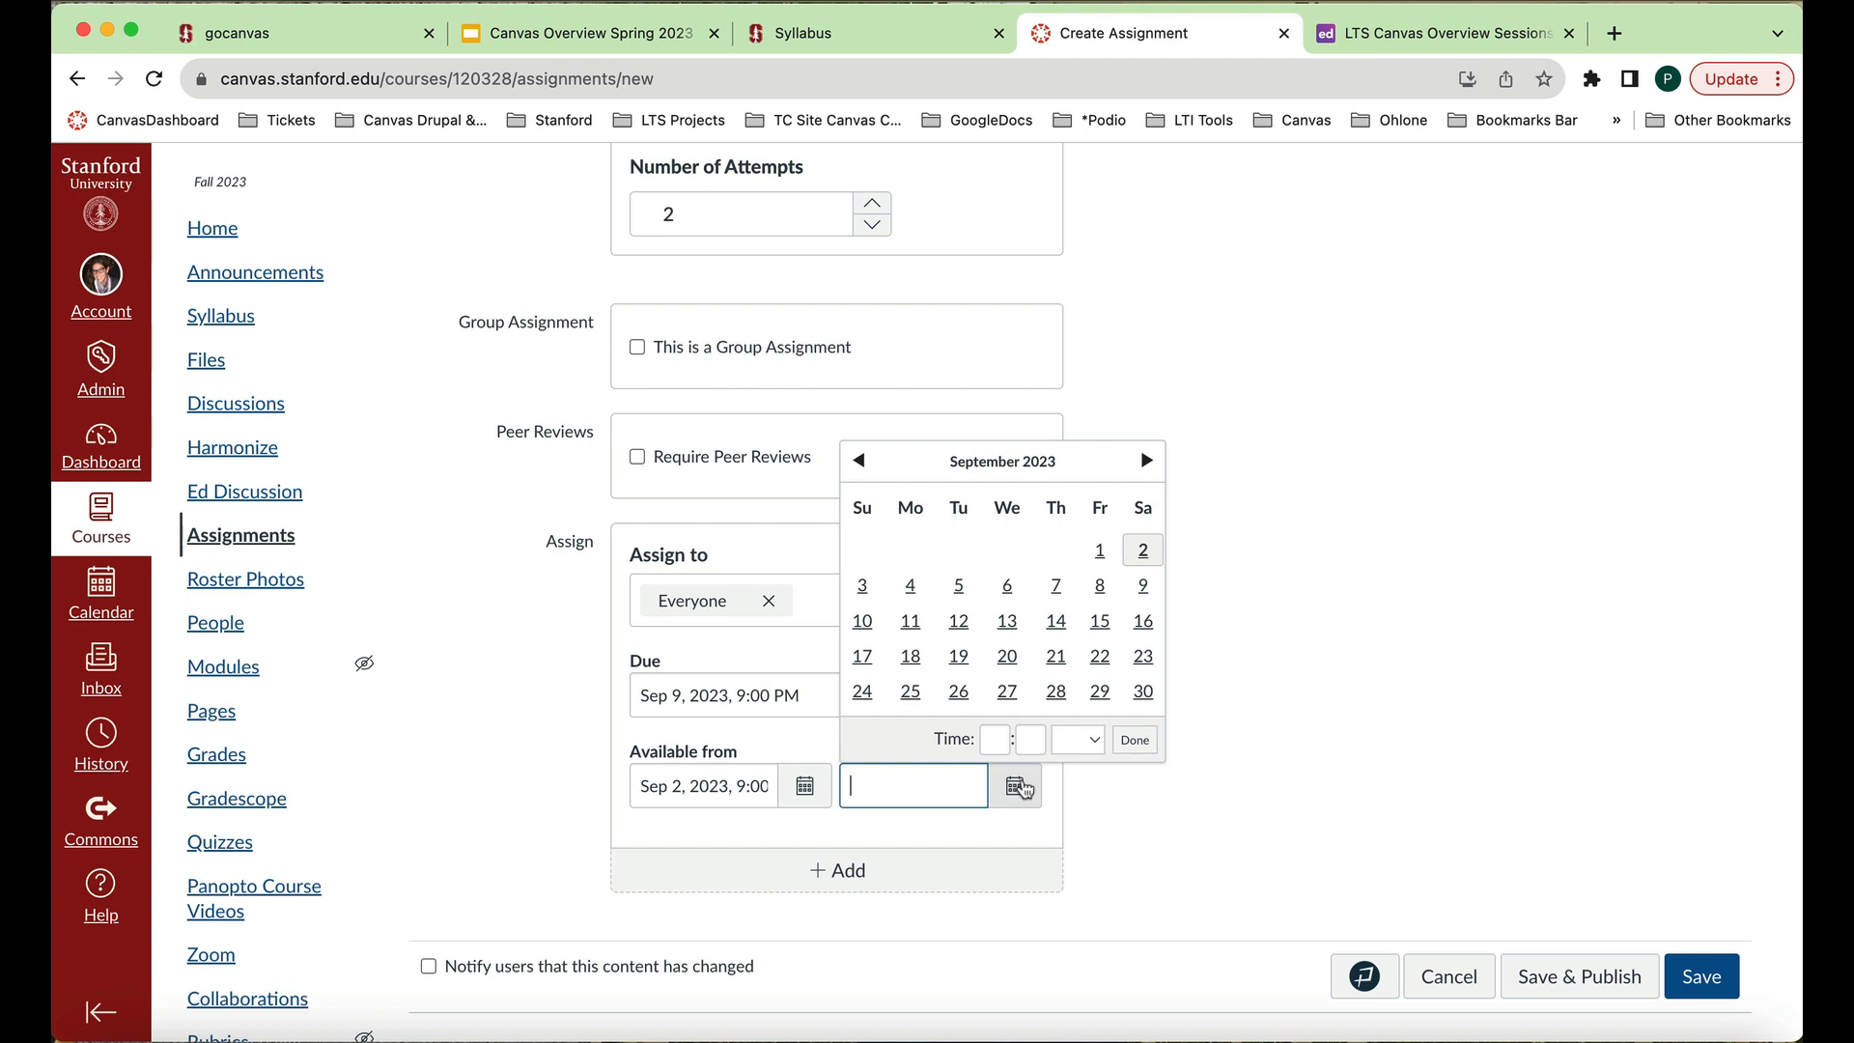
{"action": "left_click", "coordinate": [1143, 585]}
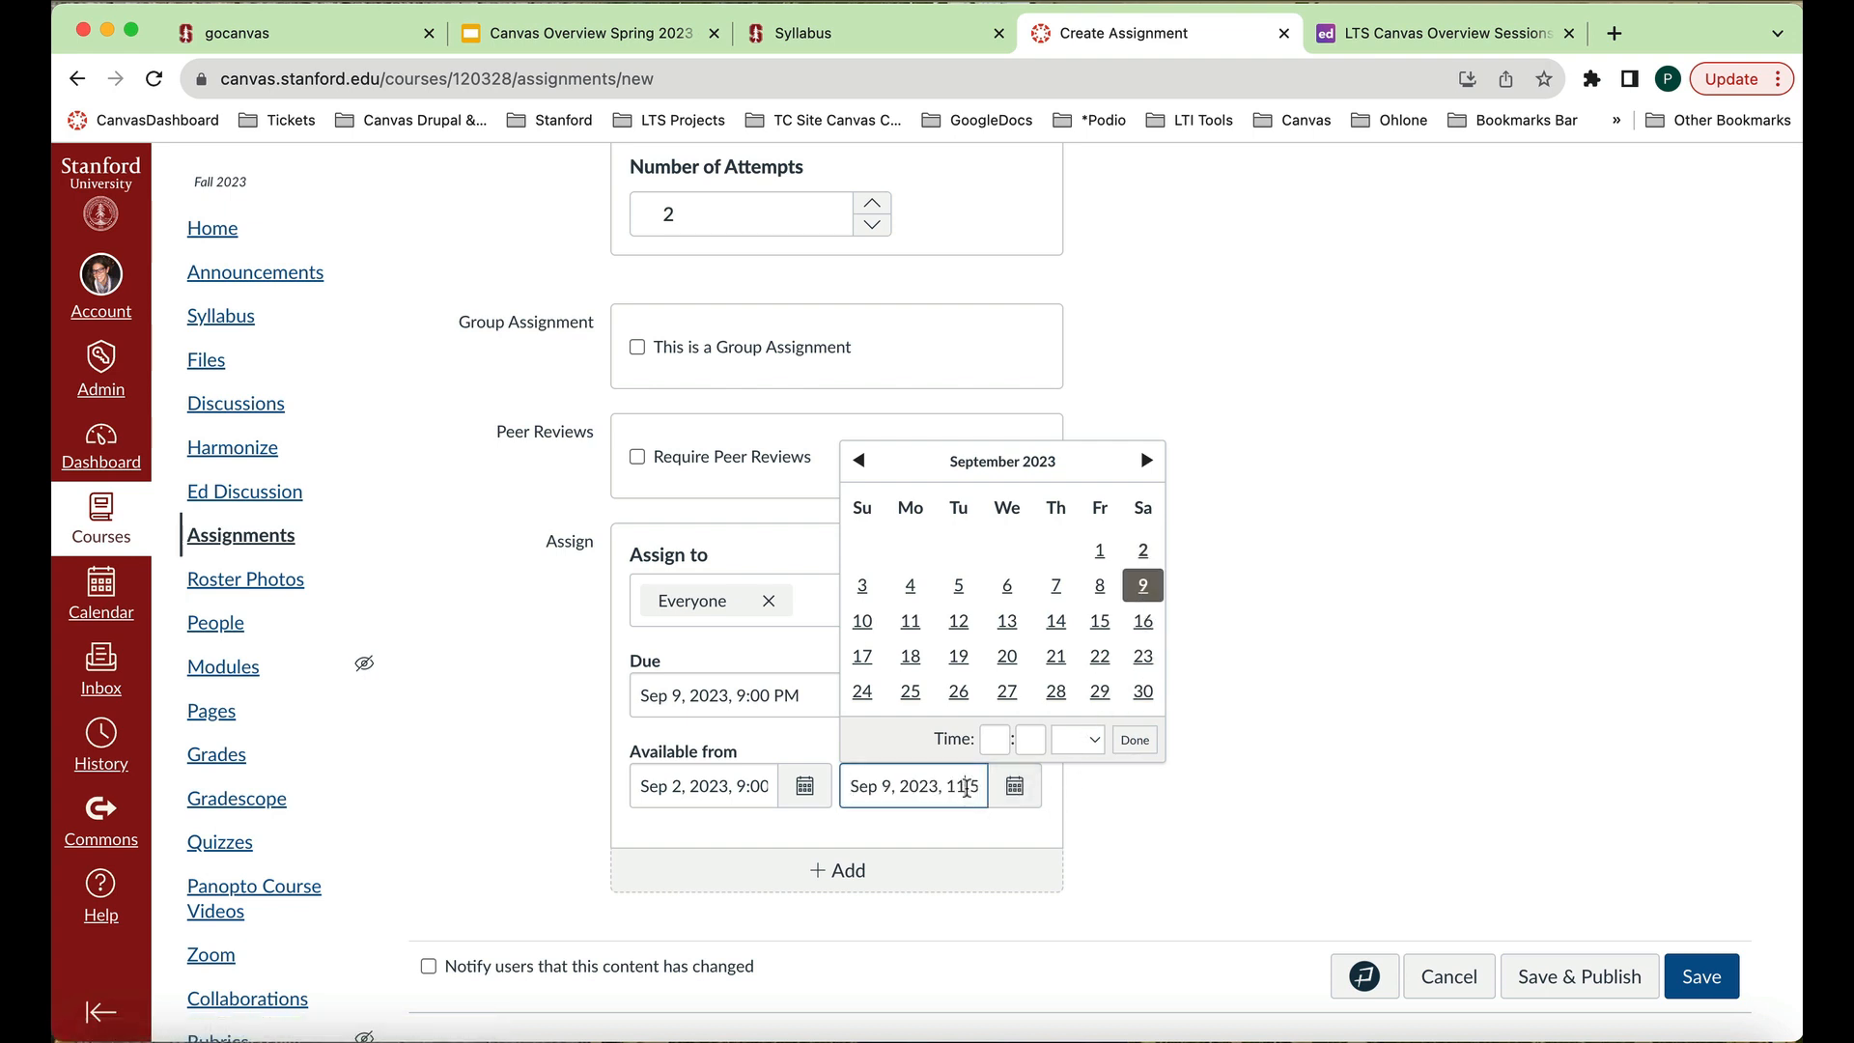
{"action": "left_click_drag", "start_coordinate": [948, 787], "coordinate": [999, 790]}
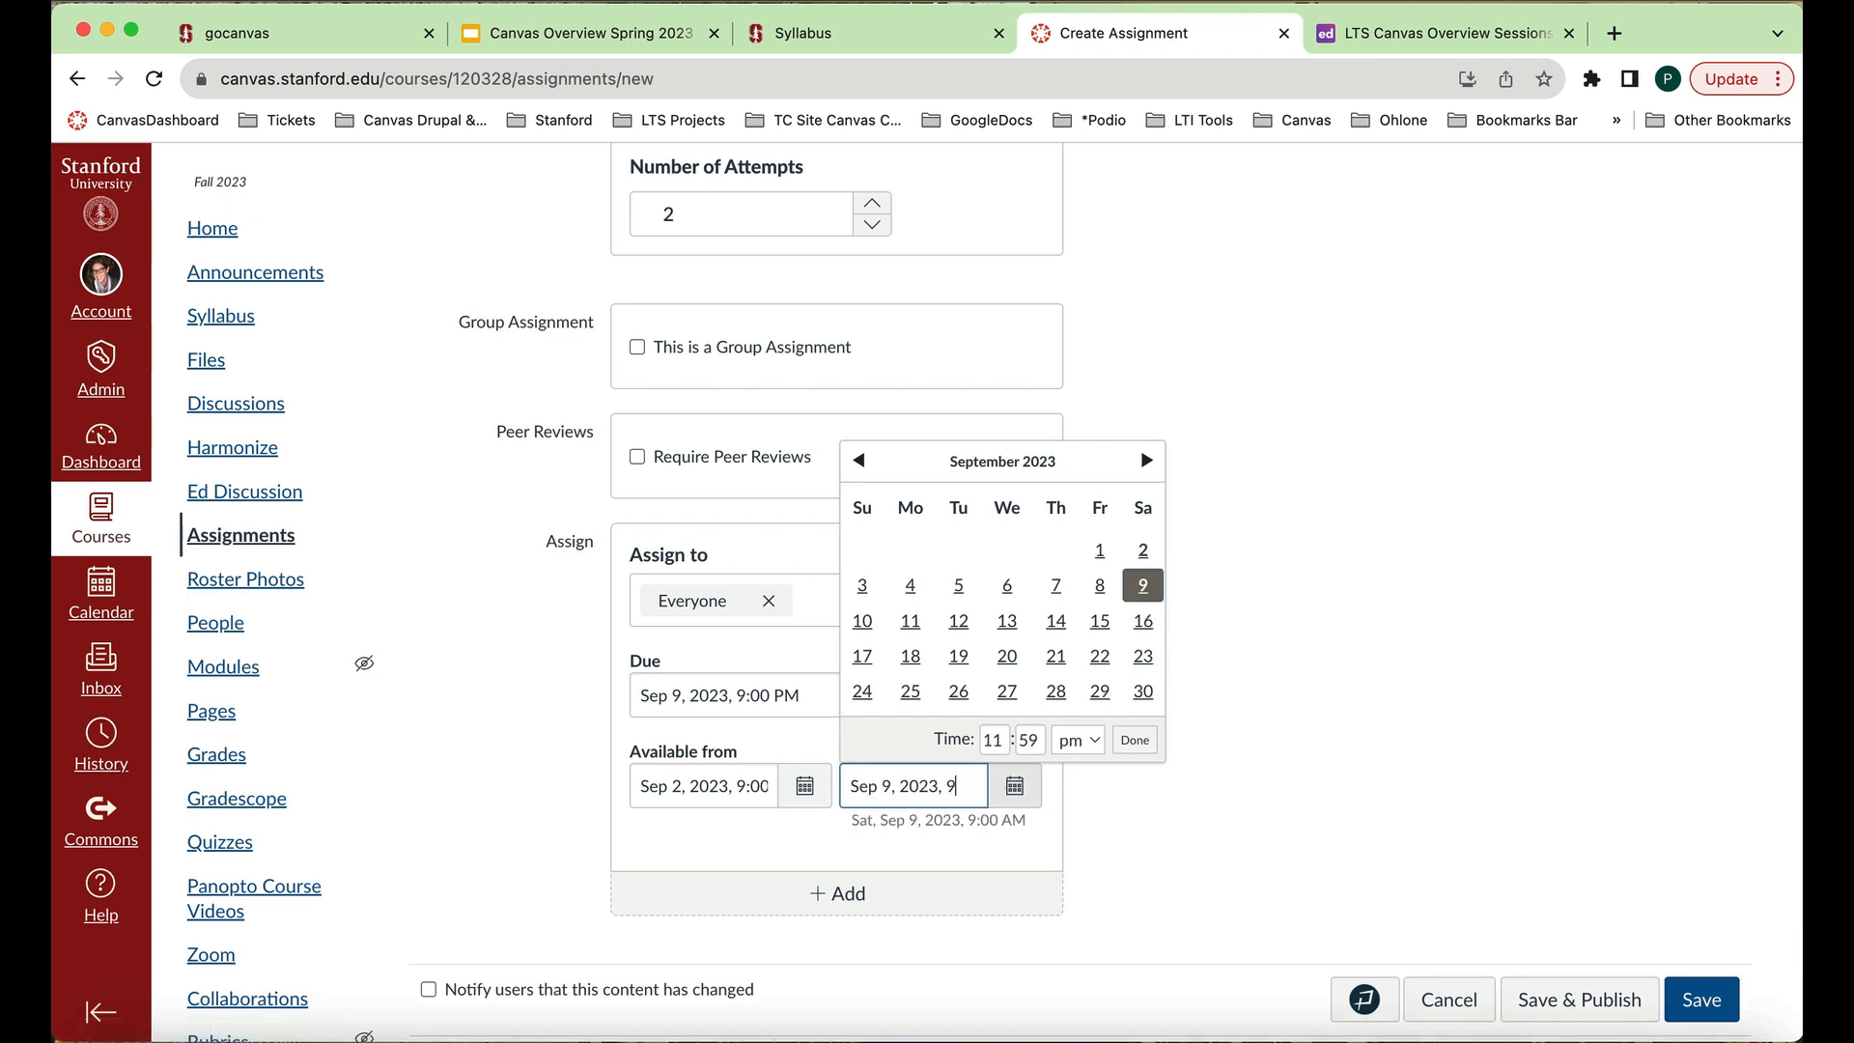
{"action": "type", "text": "9:00PM"}
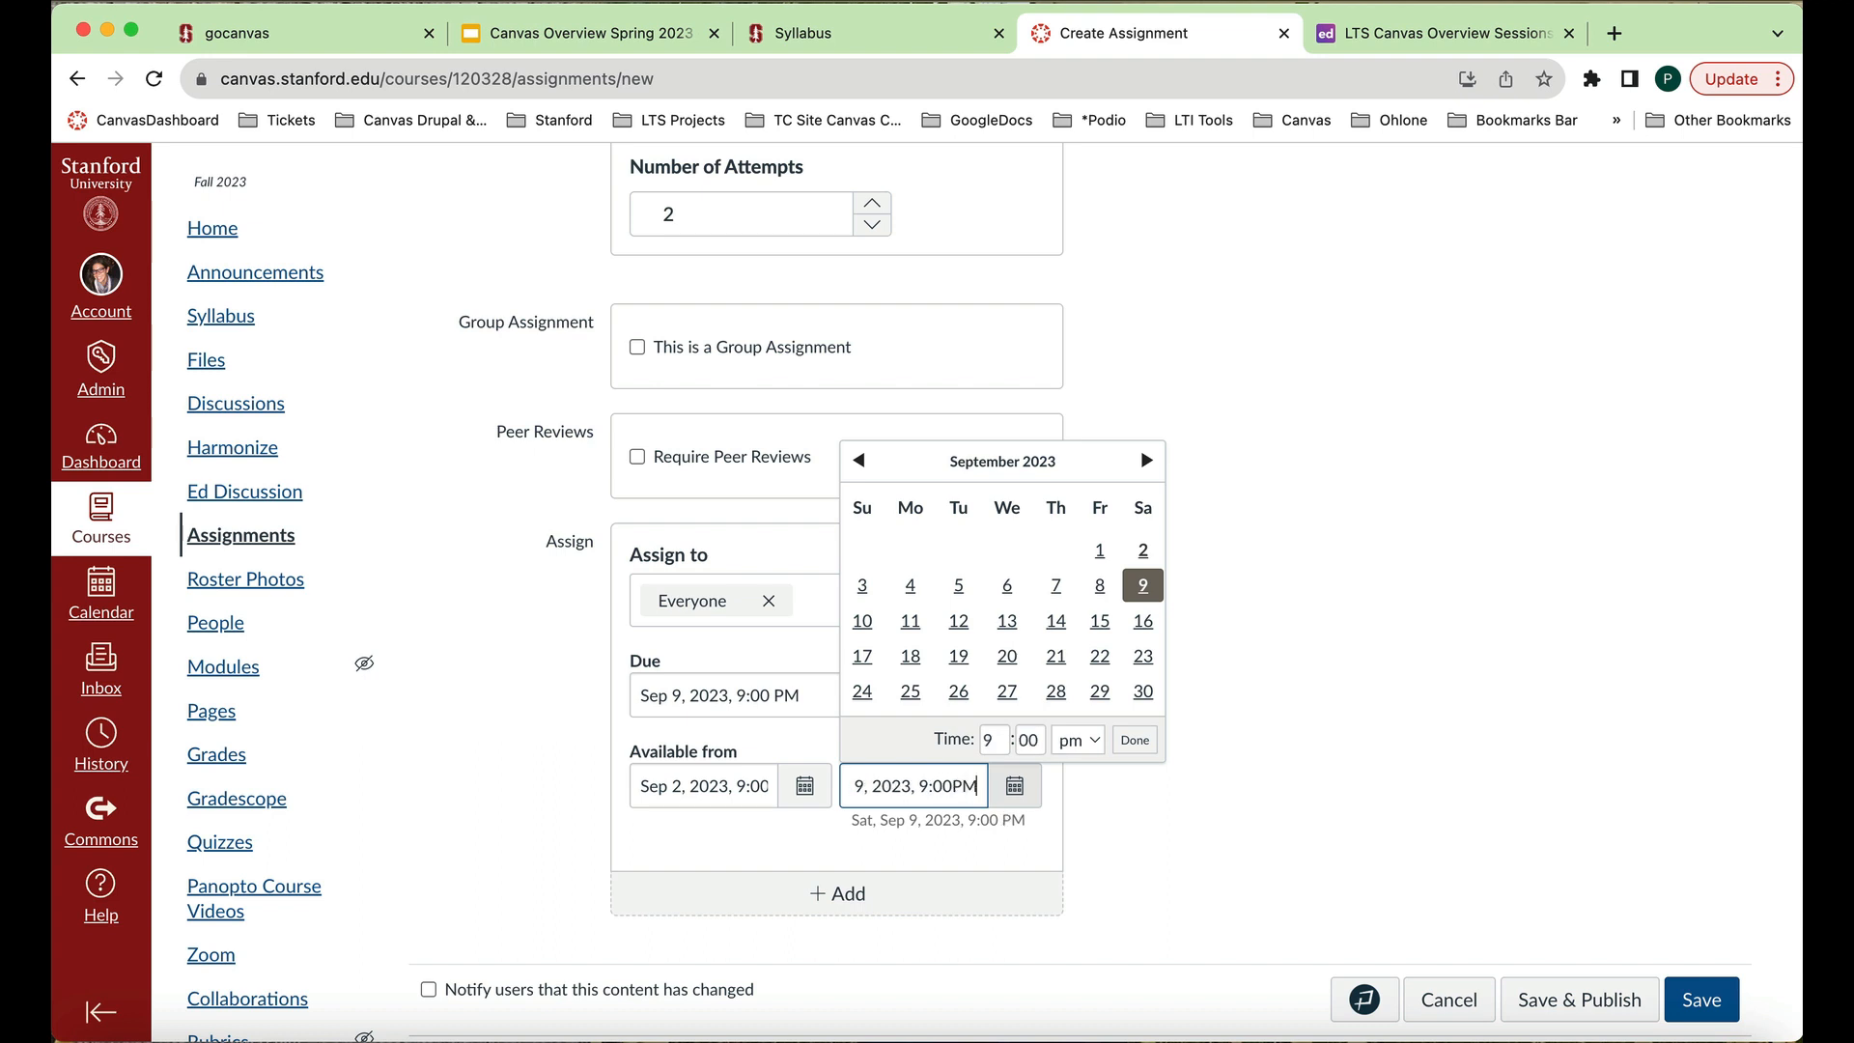
{"action": "left_click", "coordinate": [1136, 741]}
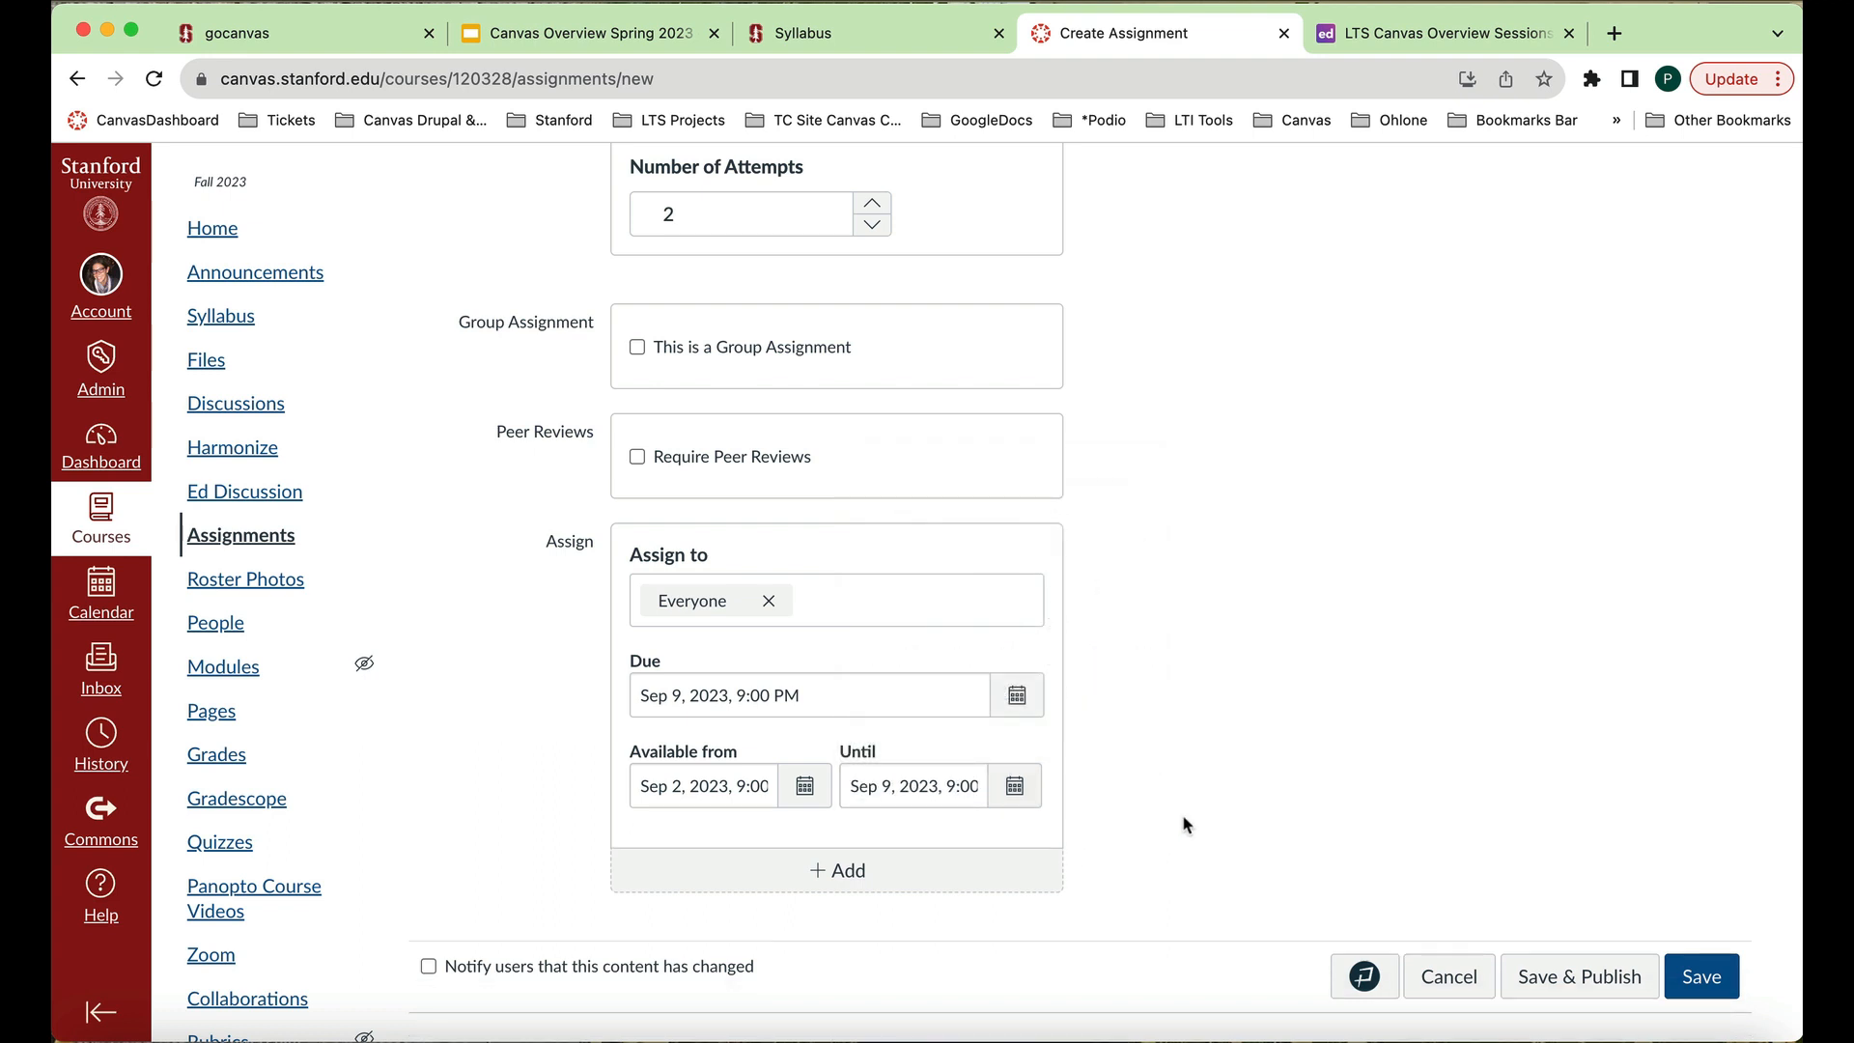
{"action": "left_click", "coordinate": [1603, 978]}
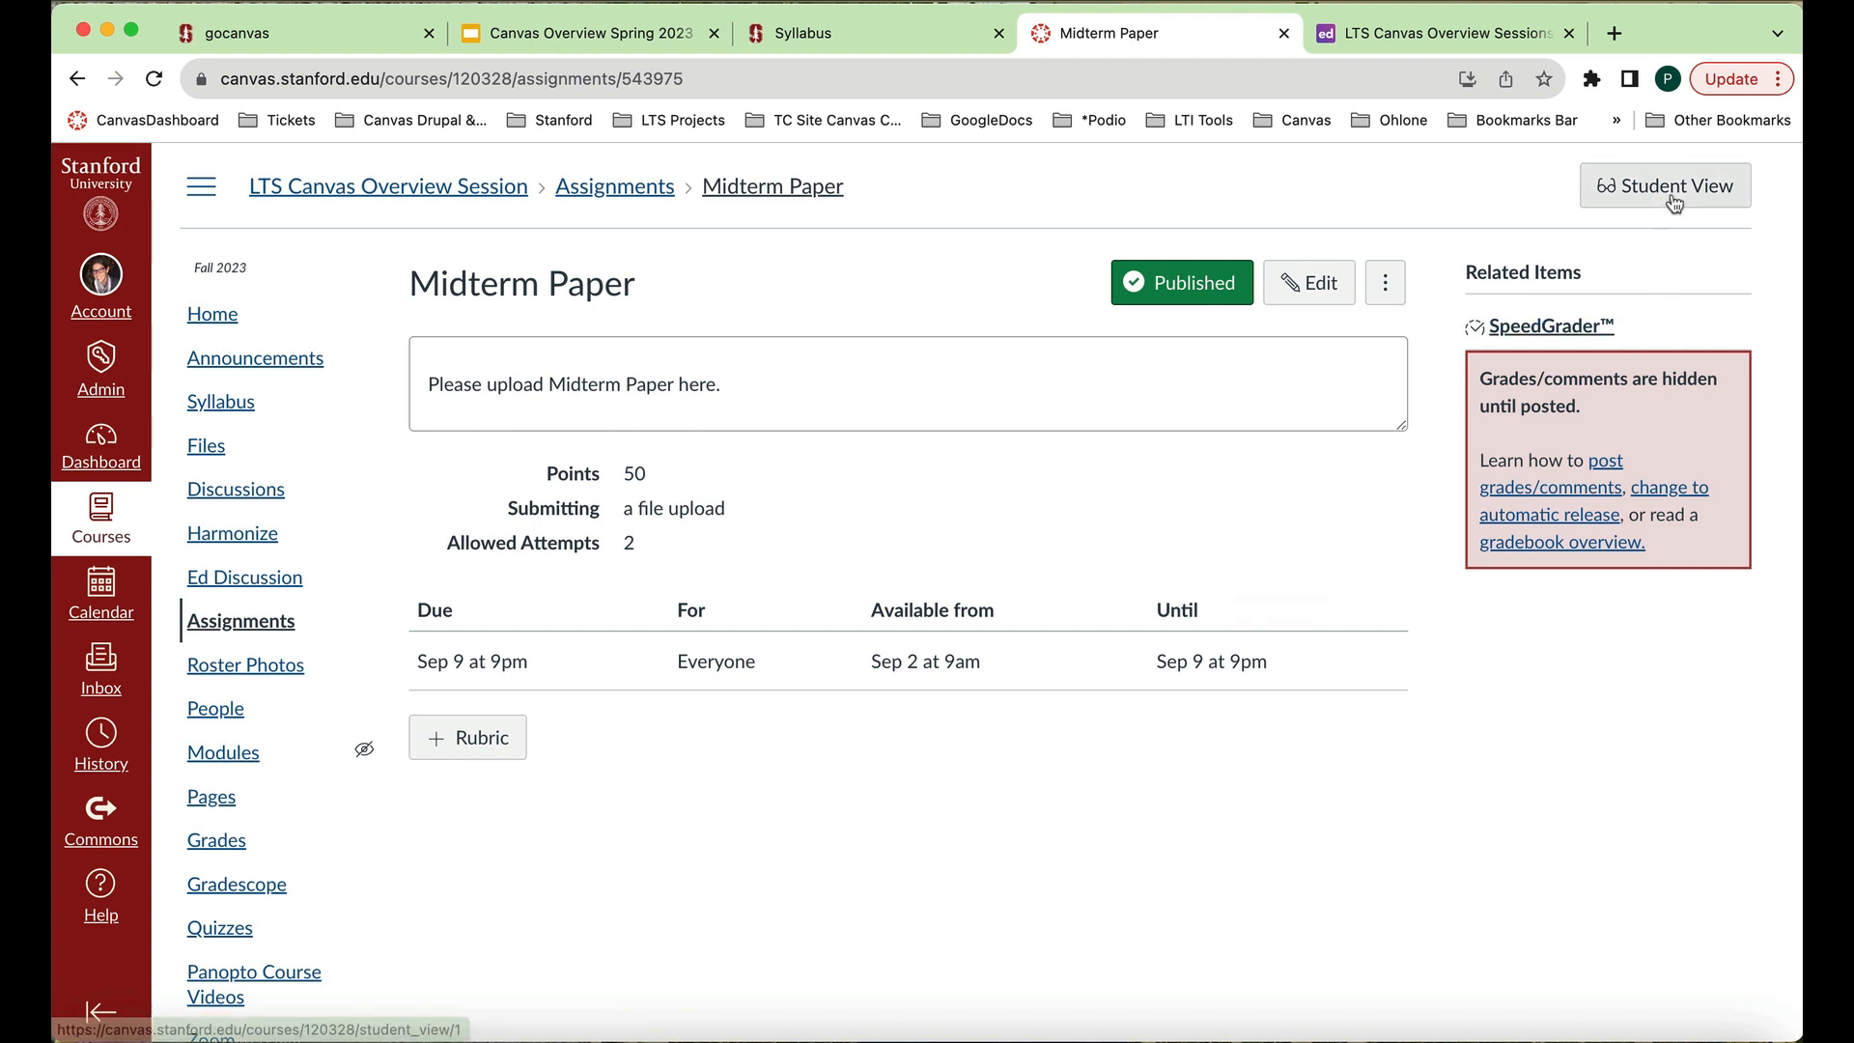
In Student View, start the Midterm Paper assignment and choose the file Fall2023Biodiversity from CanvasCourseFiles for upload.
{"action": "left_click", "coordinate": [1635, 183]}
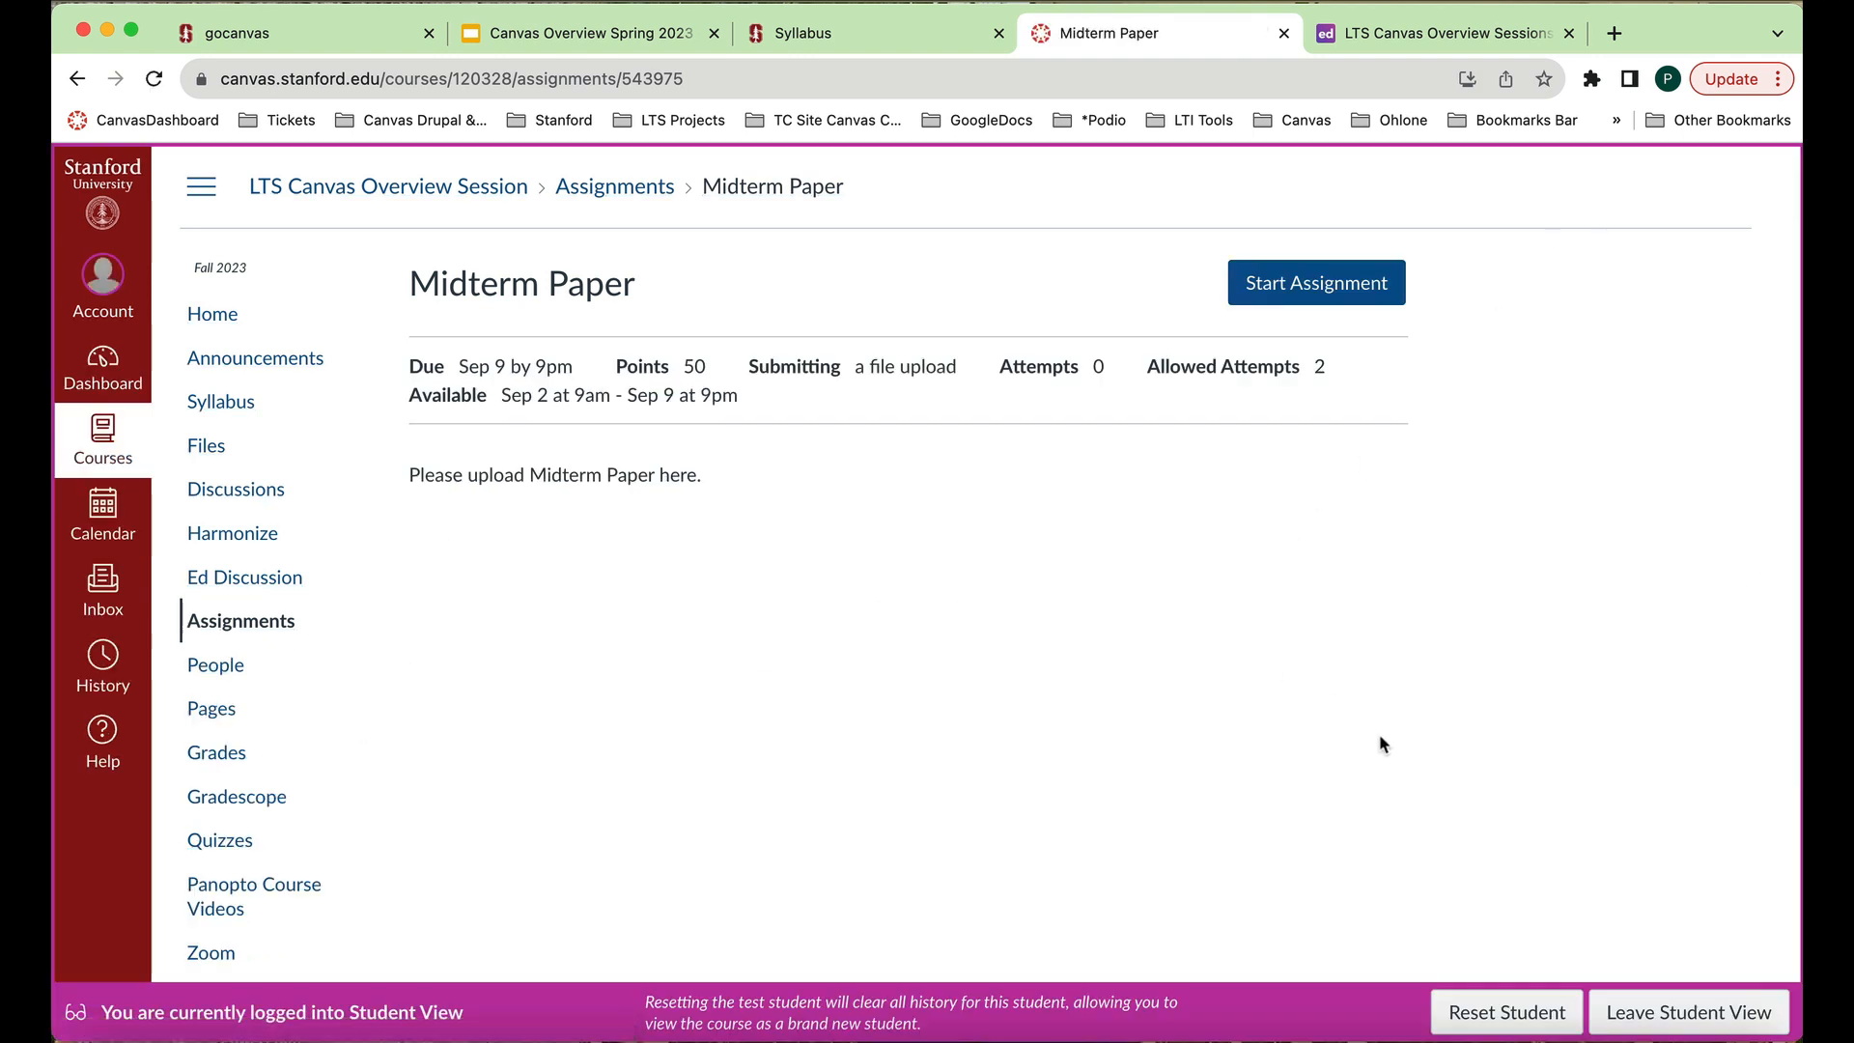
{"action": "left_click", "coordinate": [1337, 287]}
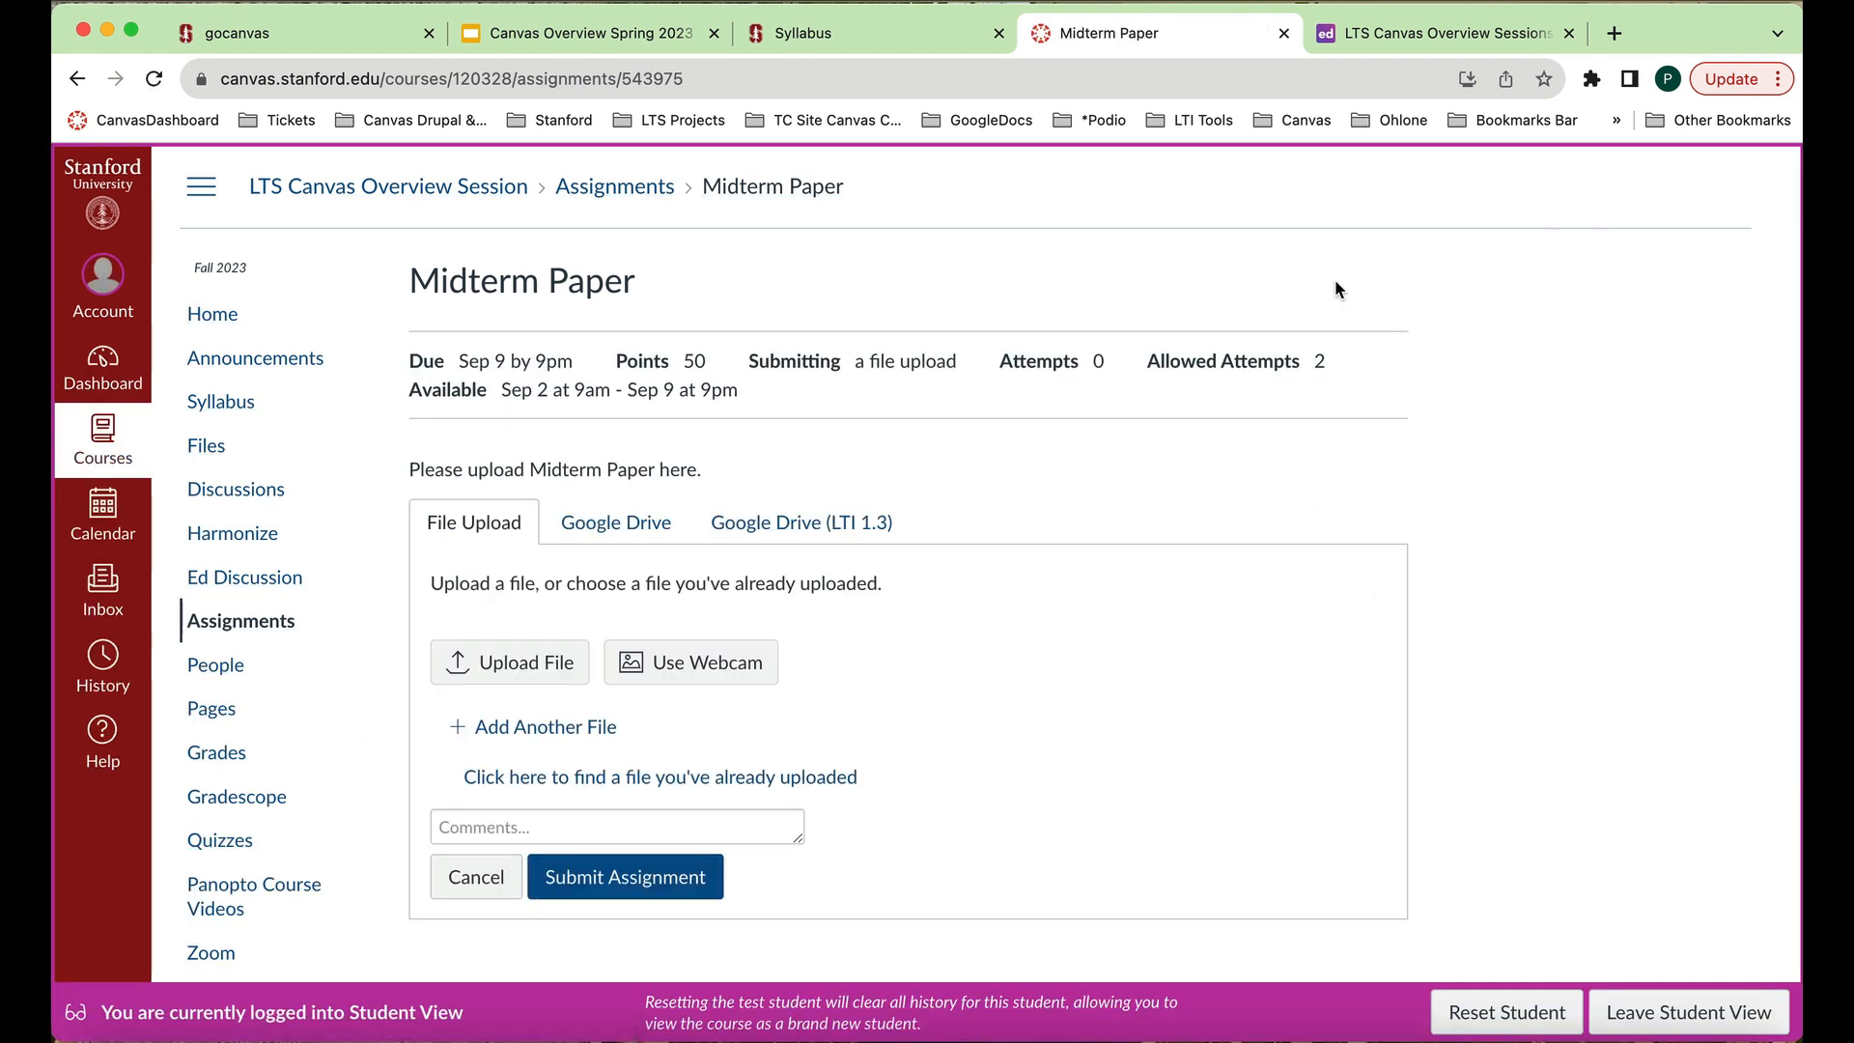
{"action": "left_click", "coordinate": [533, 665]}
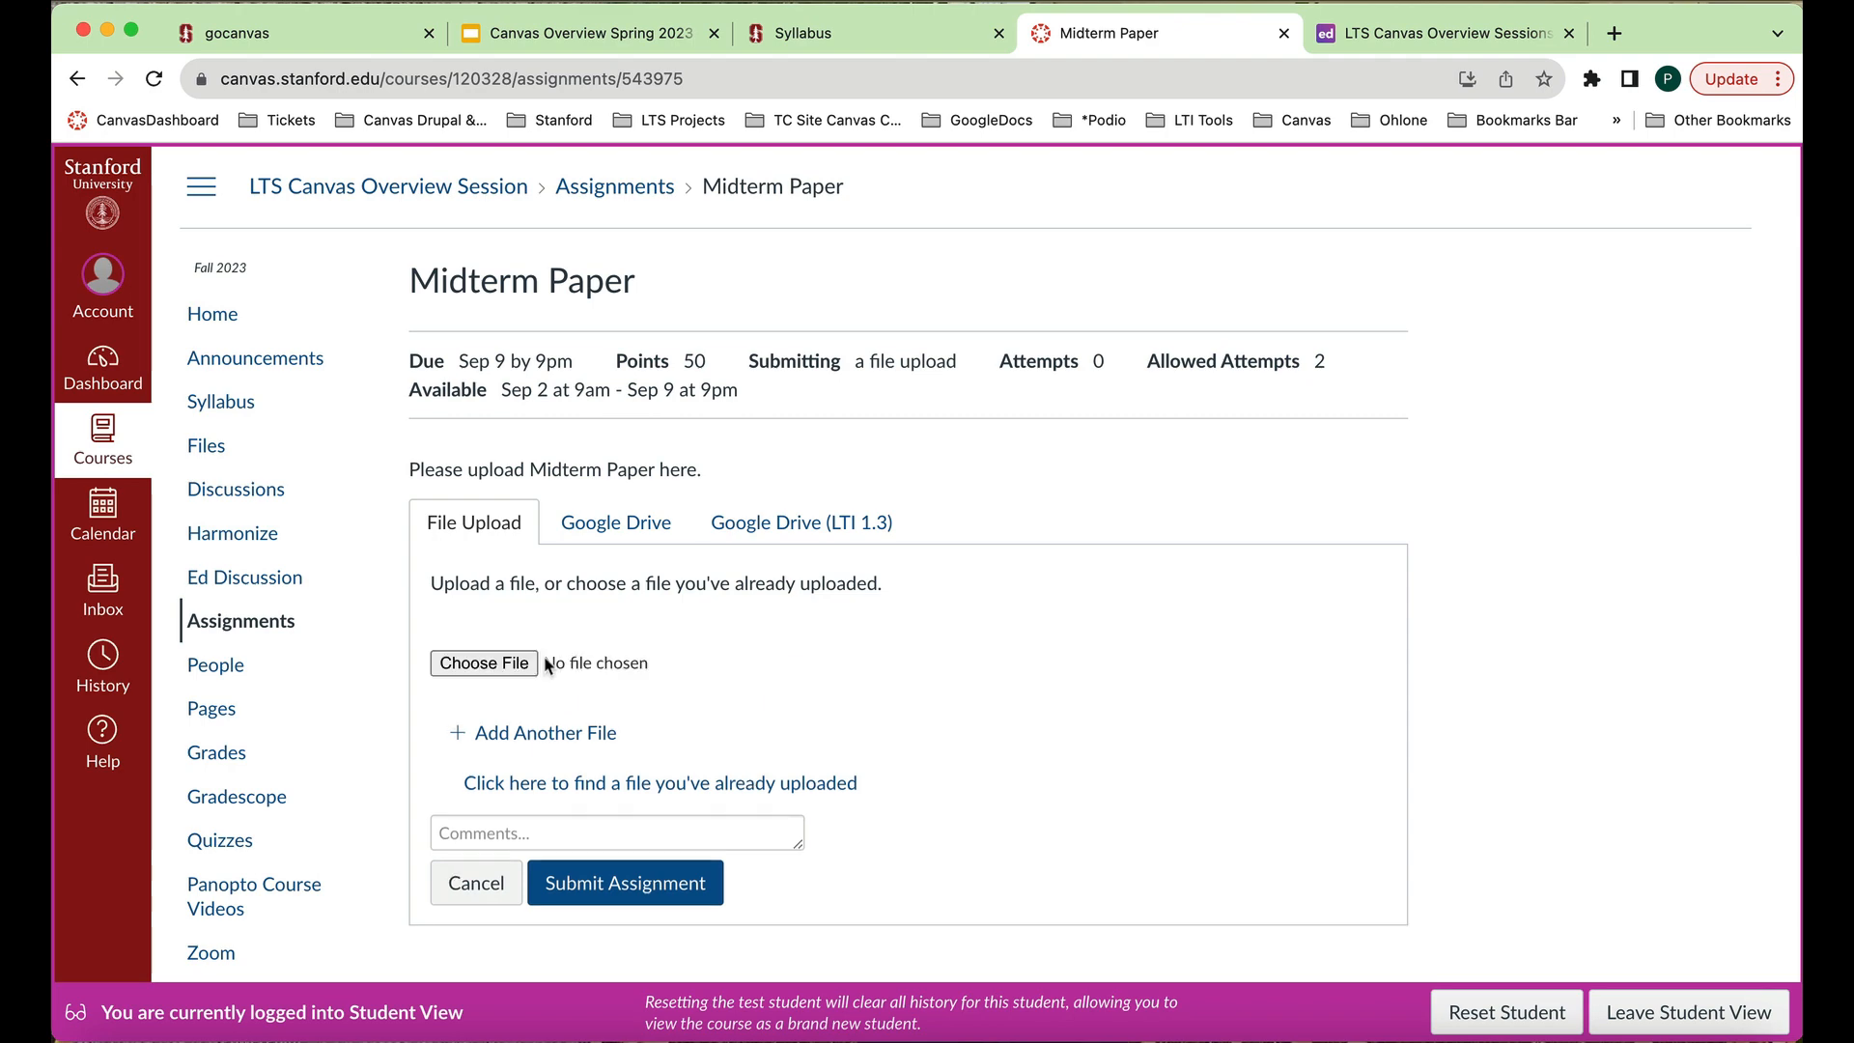
{"action": "left_click", "coordinate": [520, 664]}
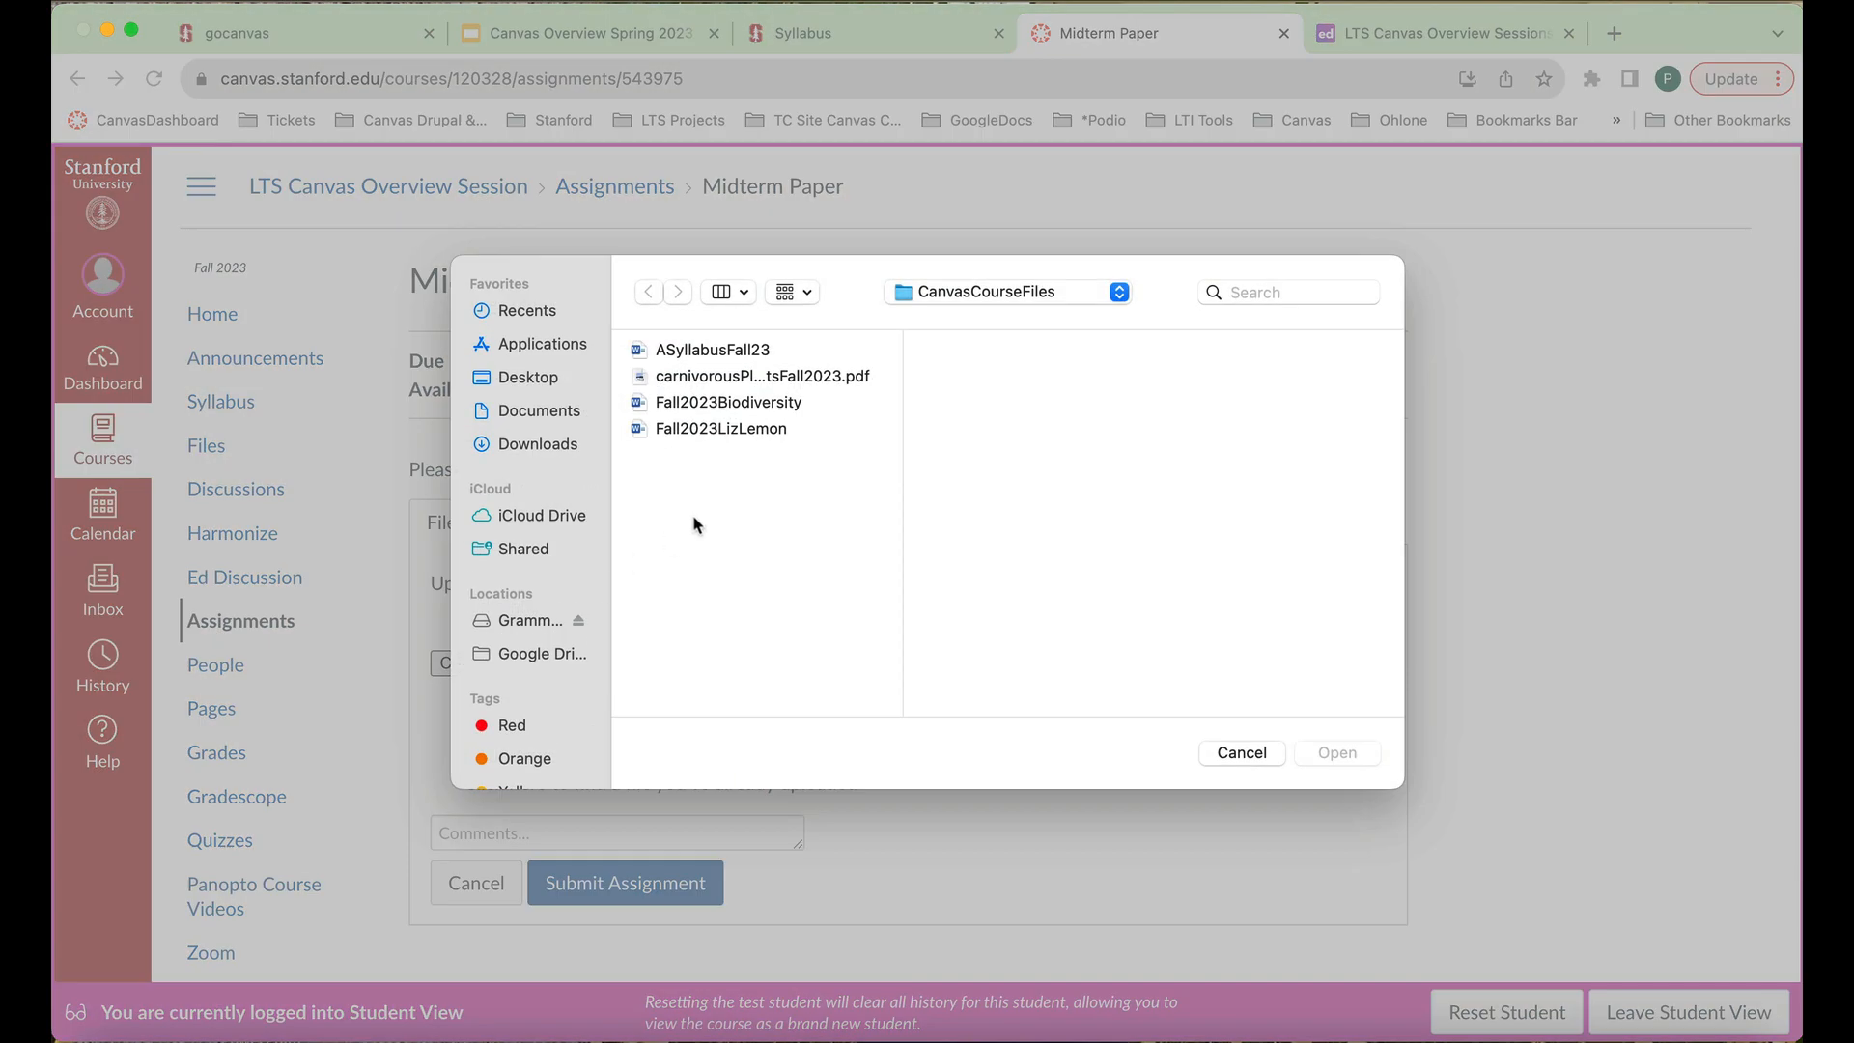
{"action": "left_click", "coordinate": [749, 403]}
{"action": "left_click", "coordinate": [1336, 754]}
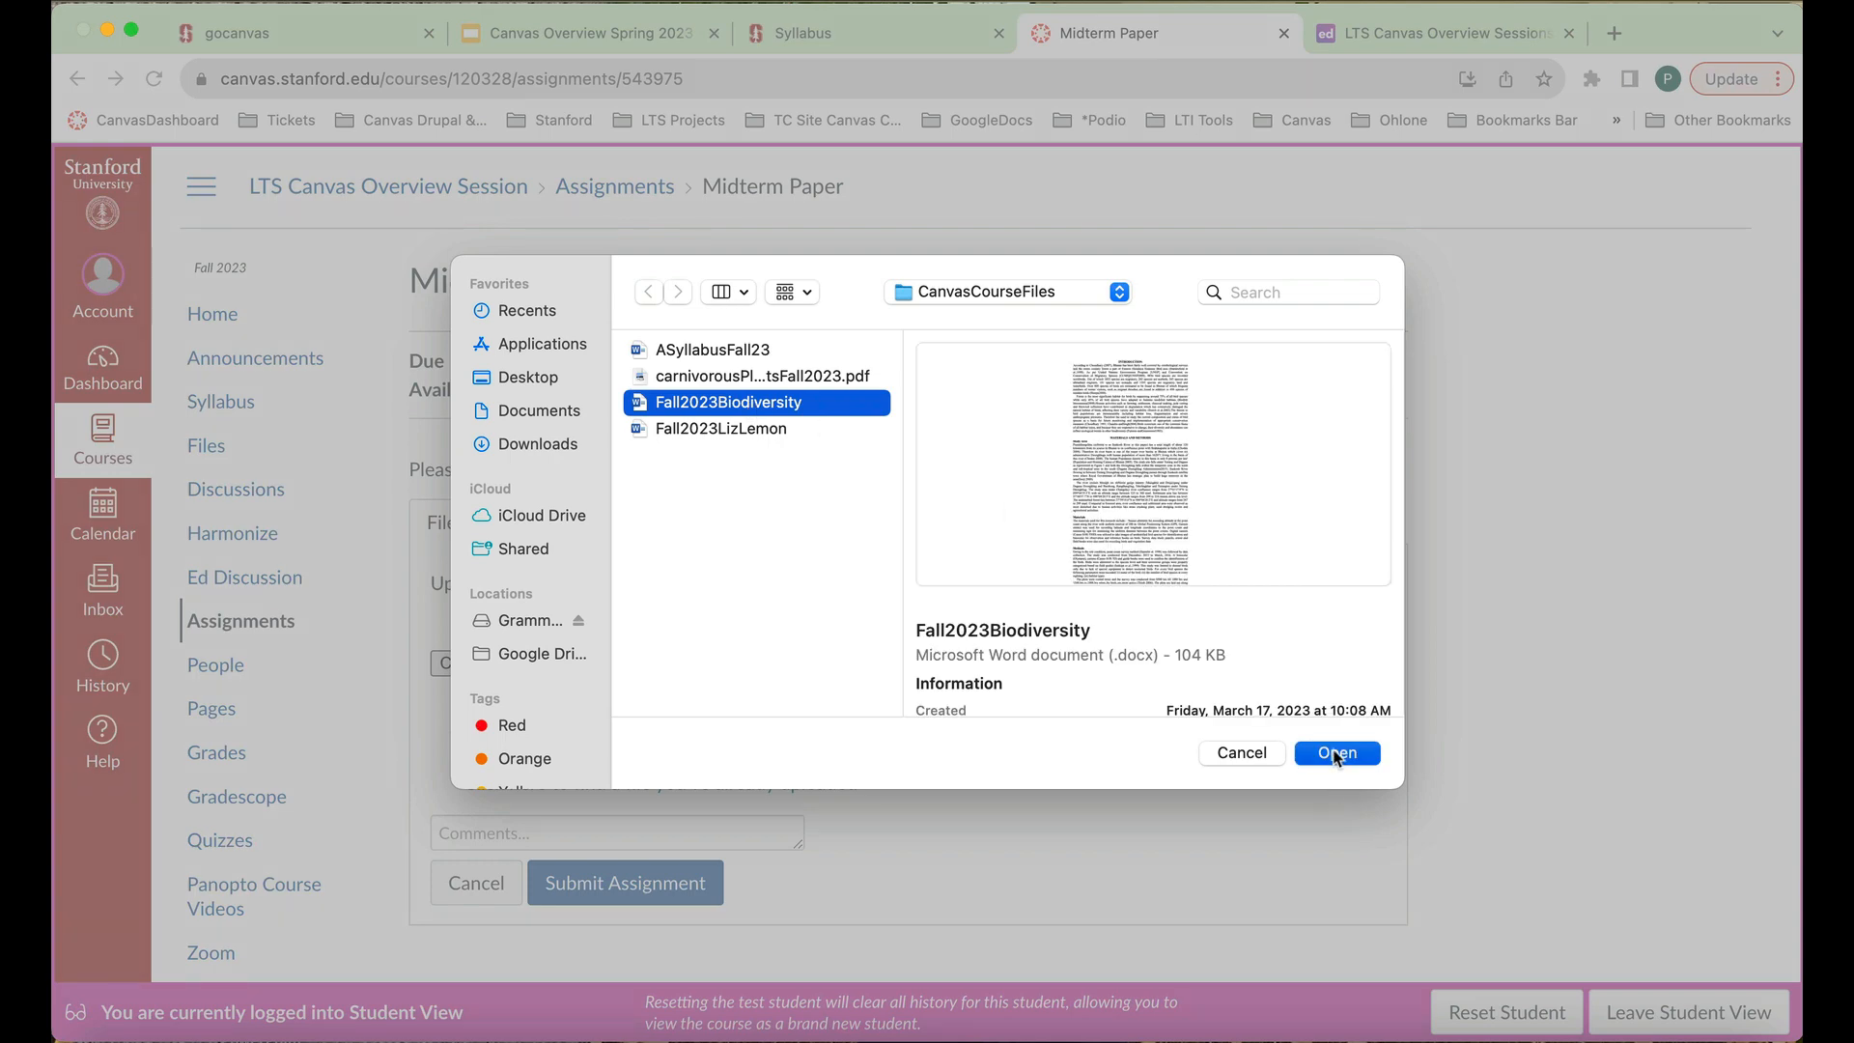
Add a comment giving the student's surname and "Midterm", submit the assignment, and leave Student View.
{"action": "left_click", "coordinate": [744, 820]}
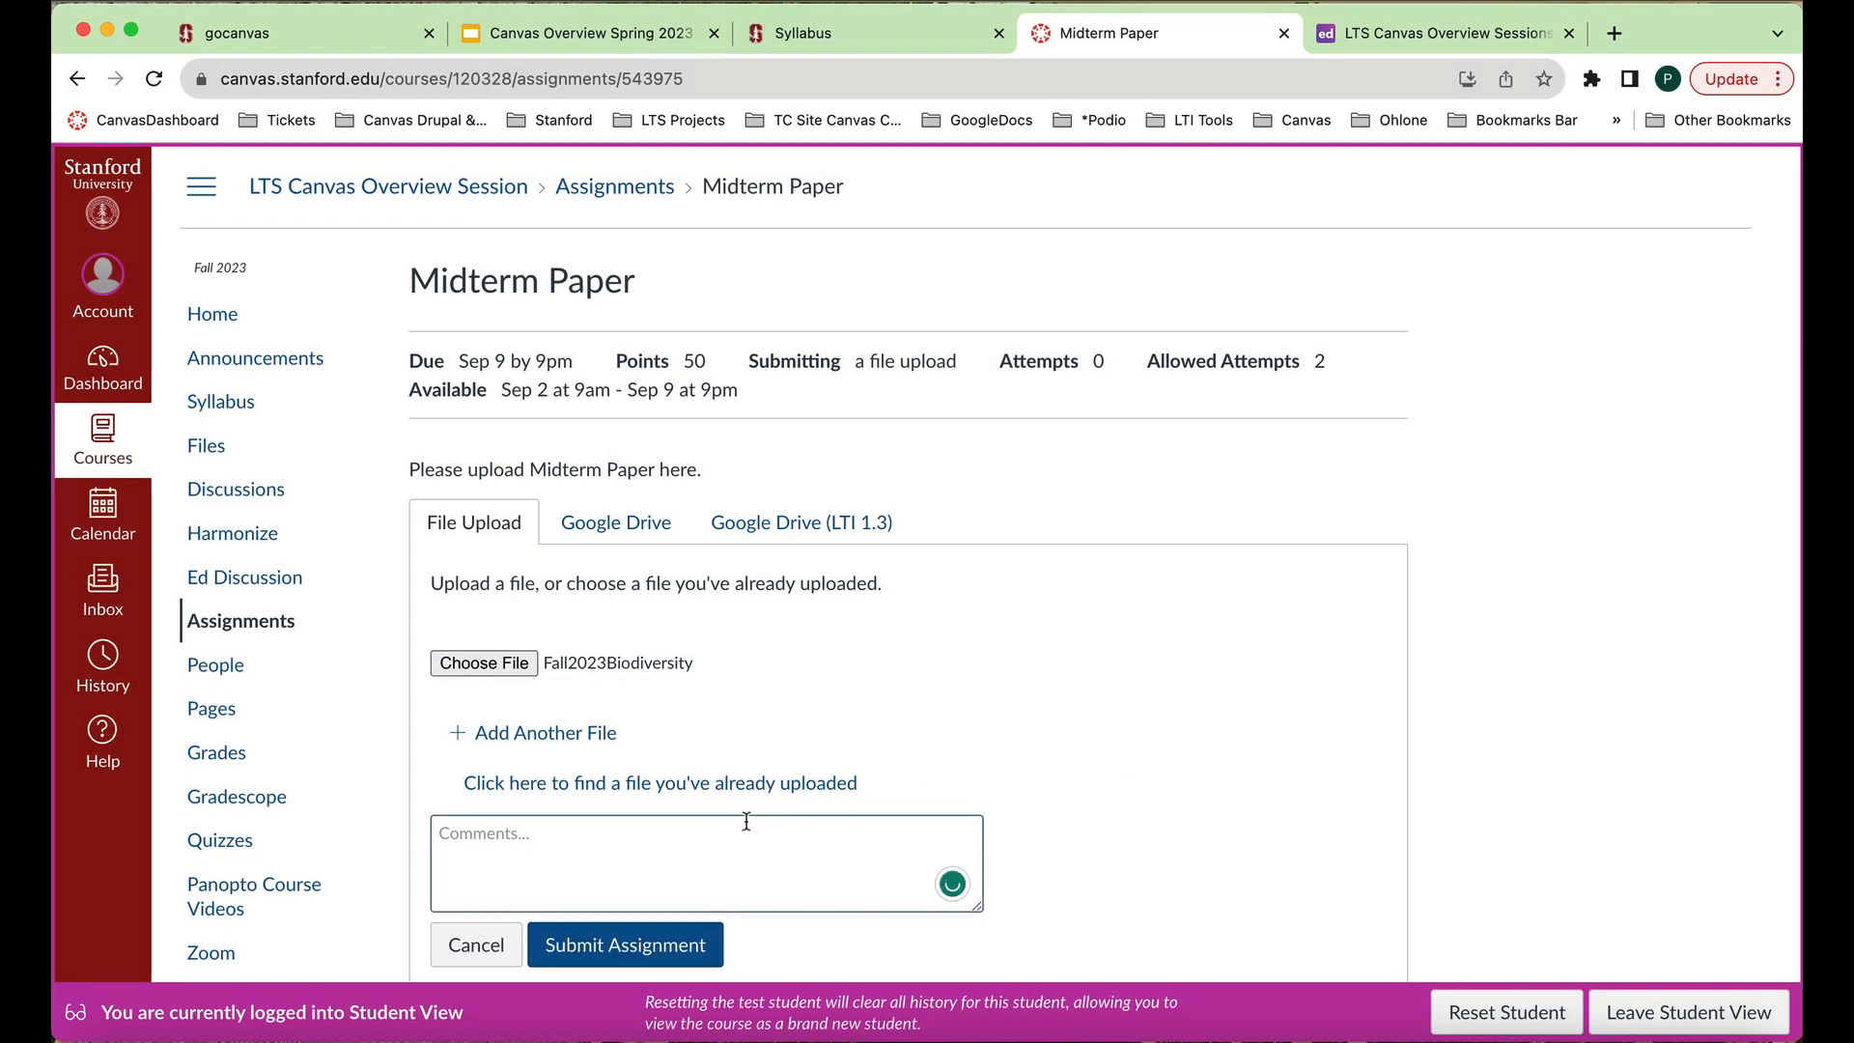
{"action": "type", "text": "Coleman Midterm"}
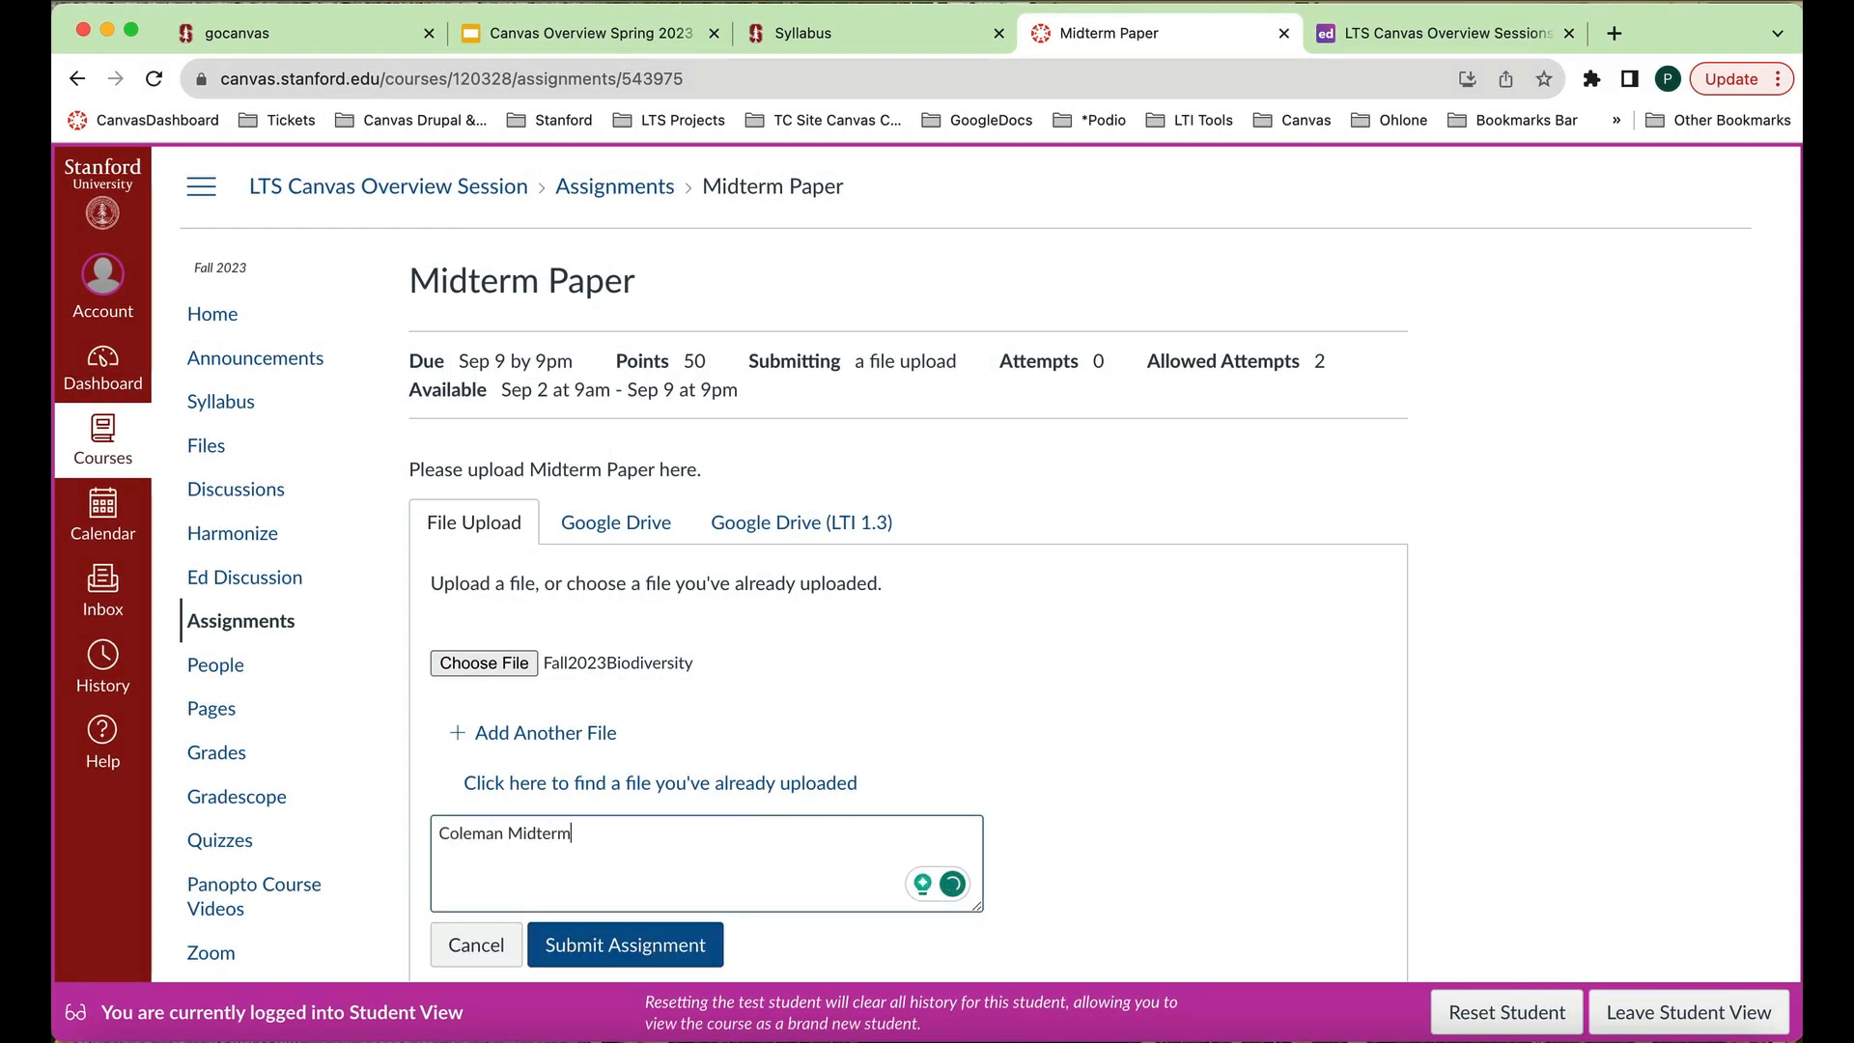
{"action": "left_click", "coordinate": [589, 944]}
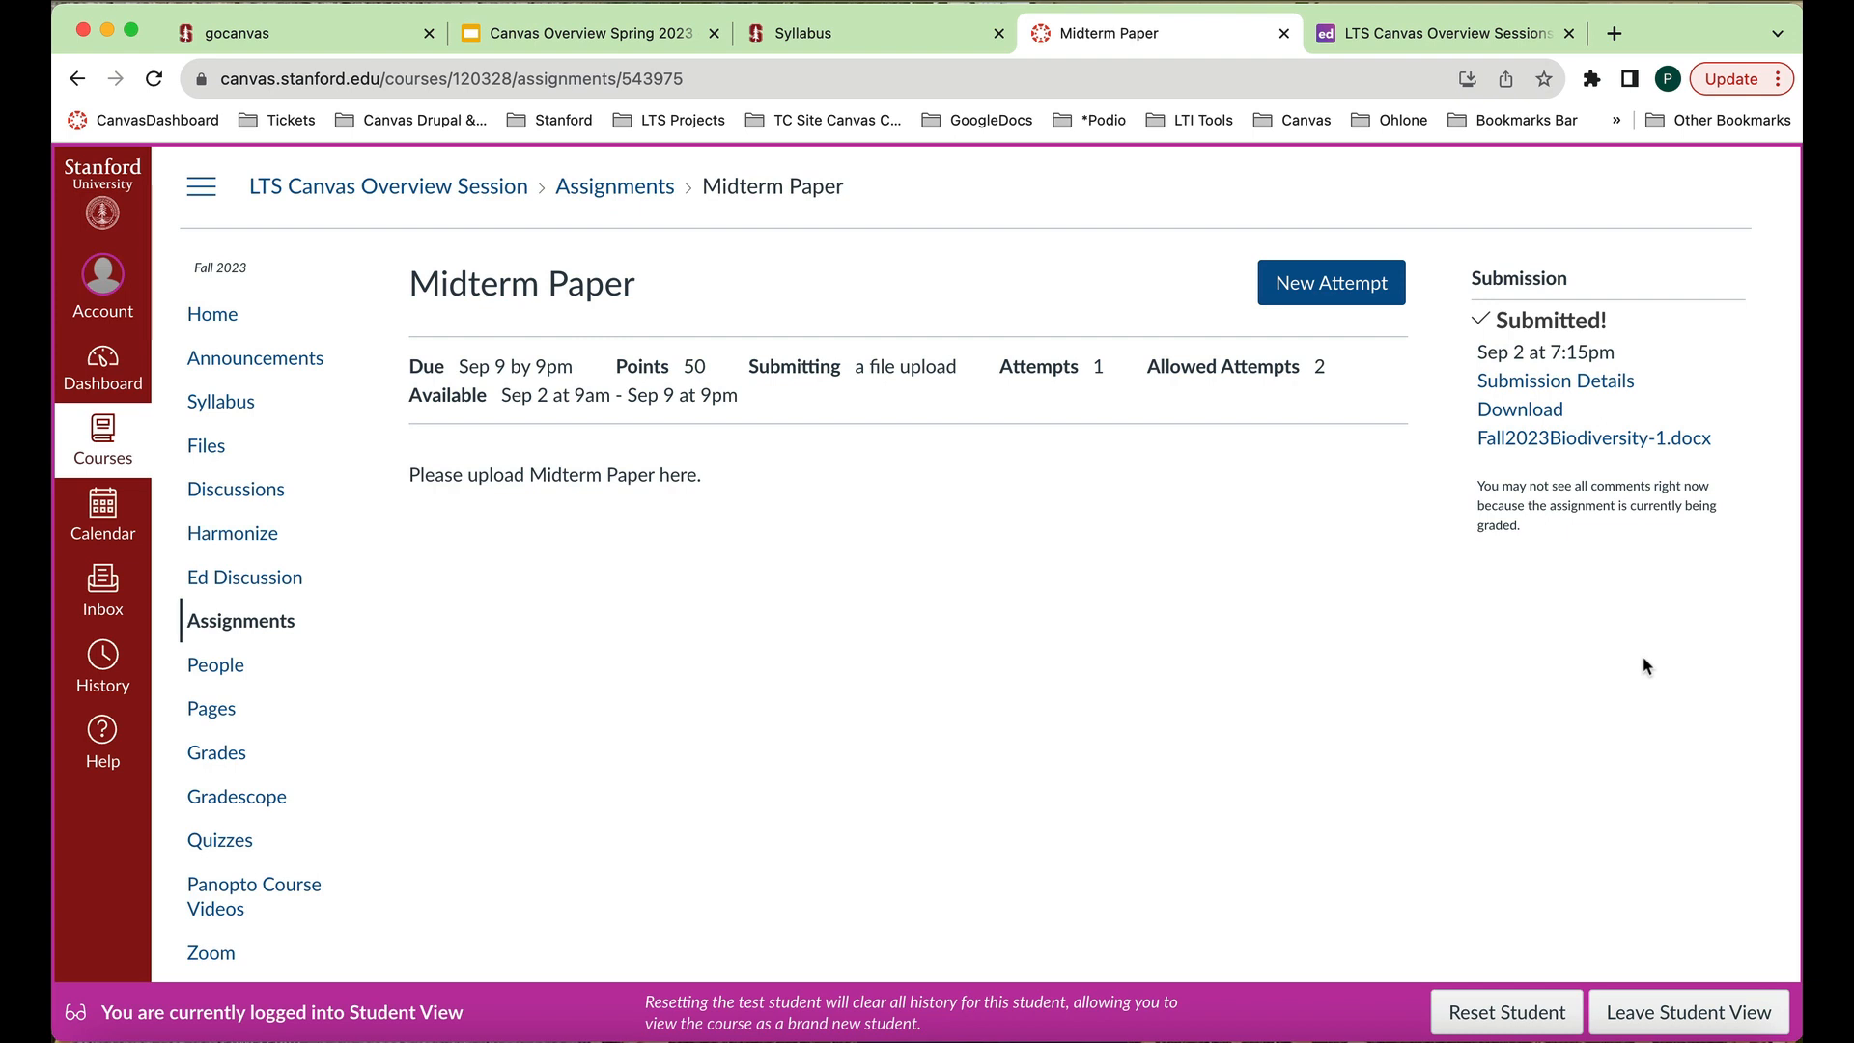
{"action": "left_click", "coordinate": [1674, 1014]}
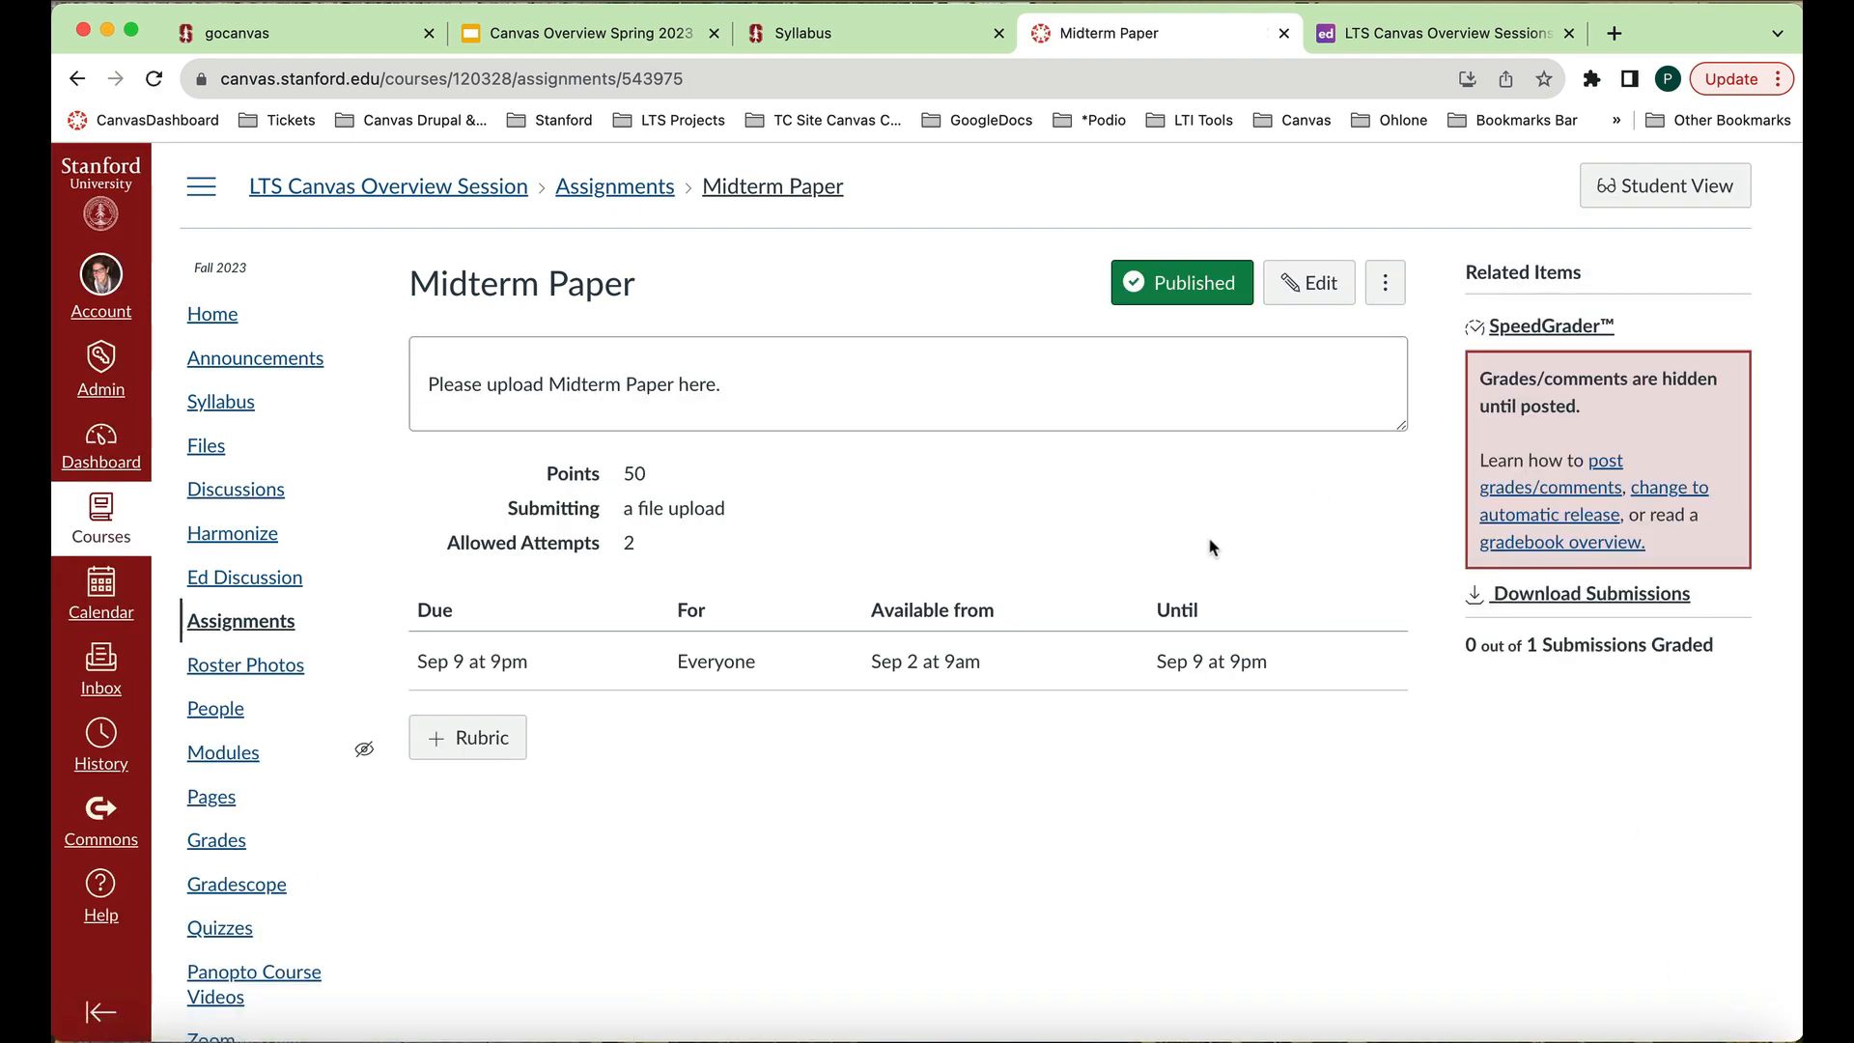
In SpeedGrader, highlight "well covered by ornithological surveys" through "Bird area" in pink and strike out the end of the Introduction's first paragraph.
{"action": "left_click", "coordinate": [1529, 327]}
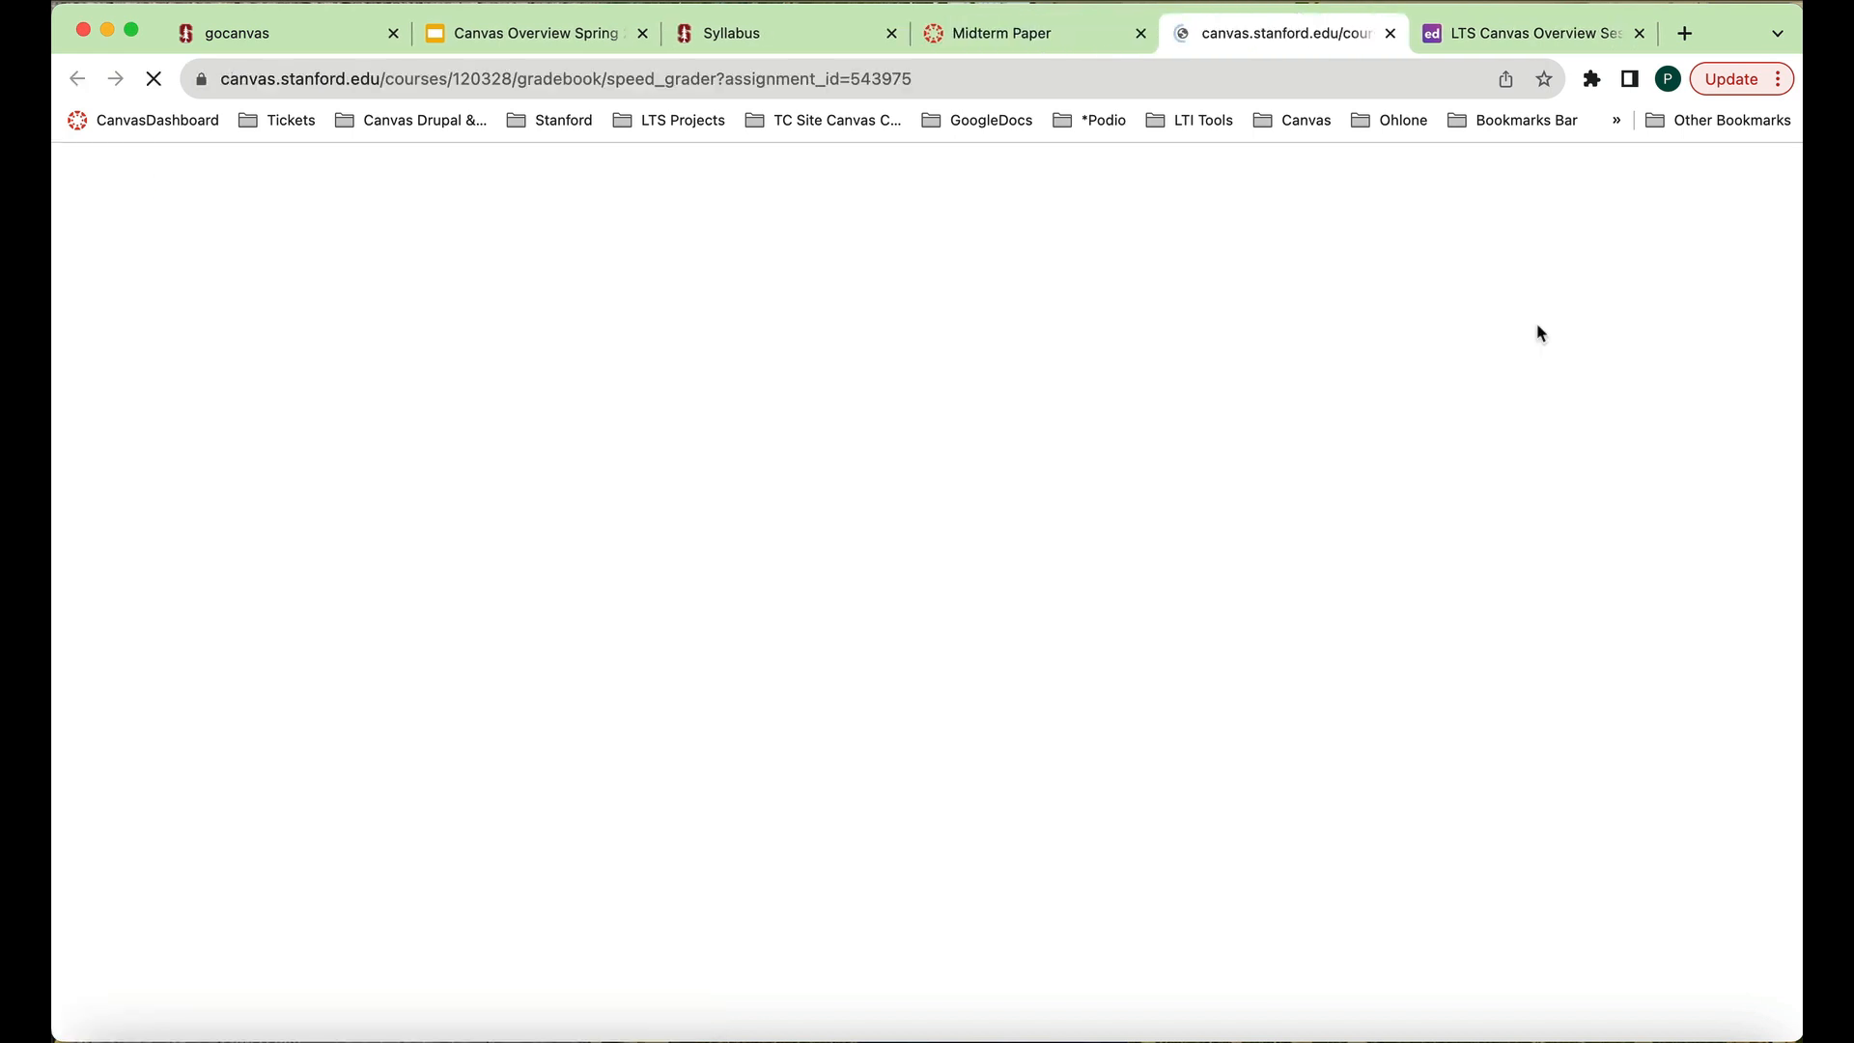
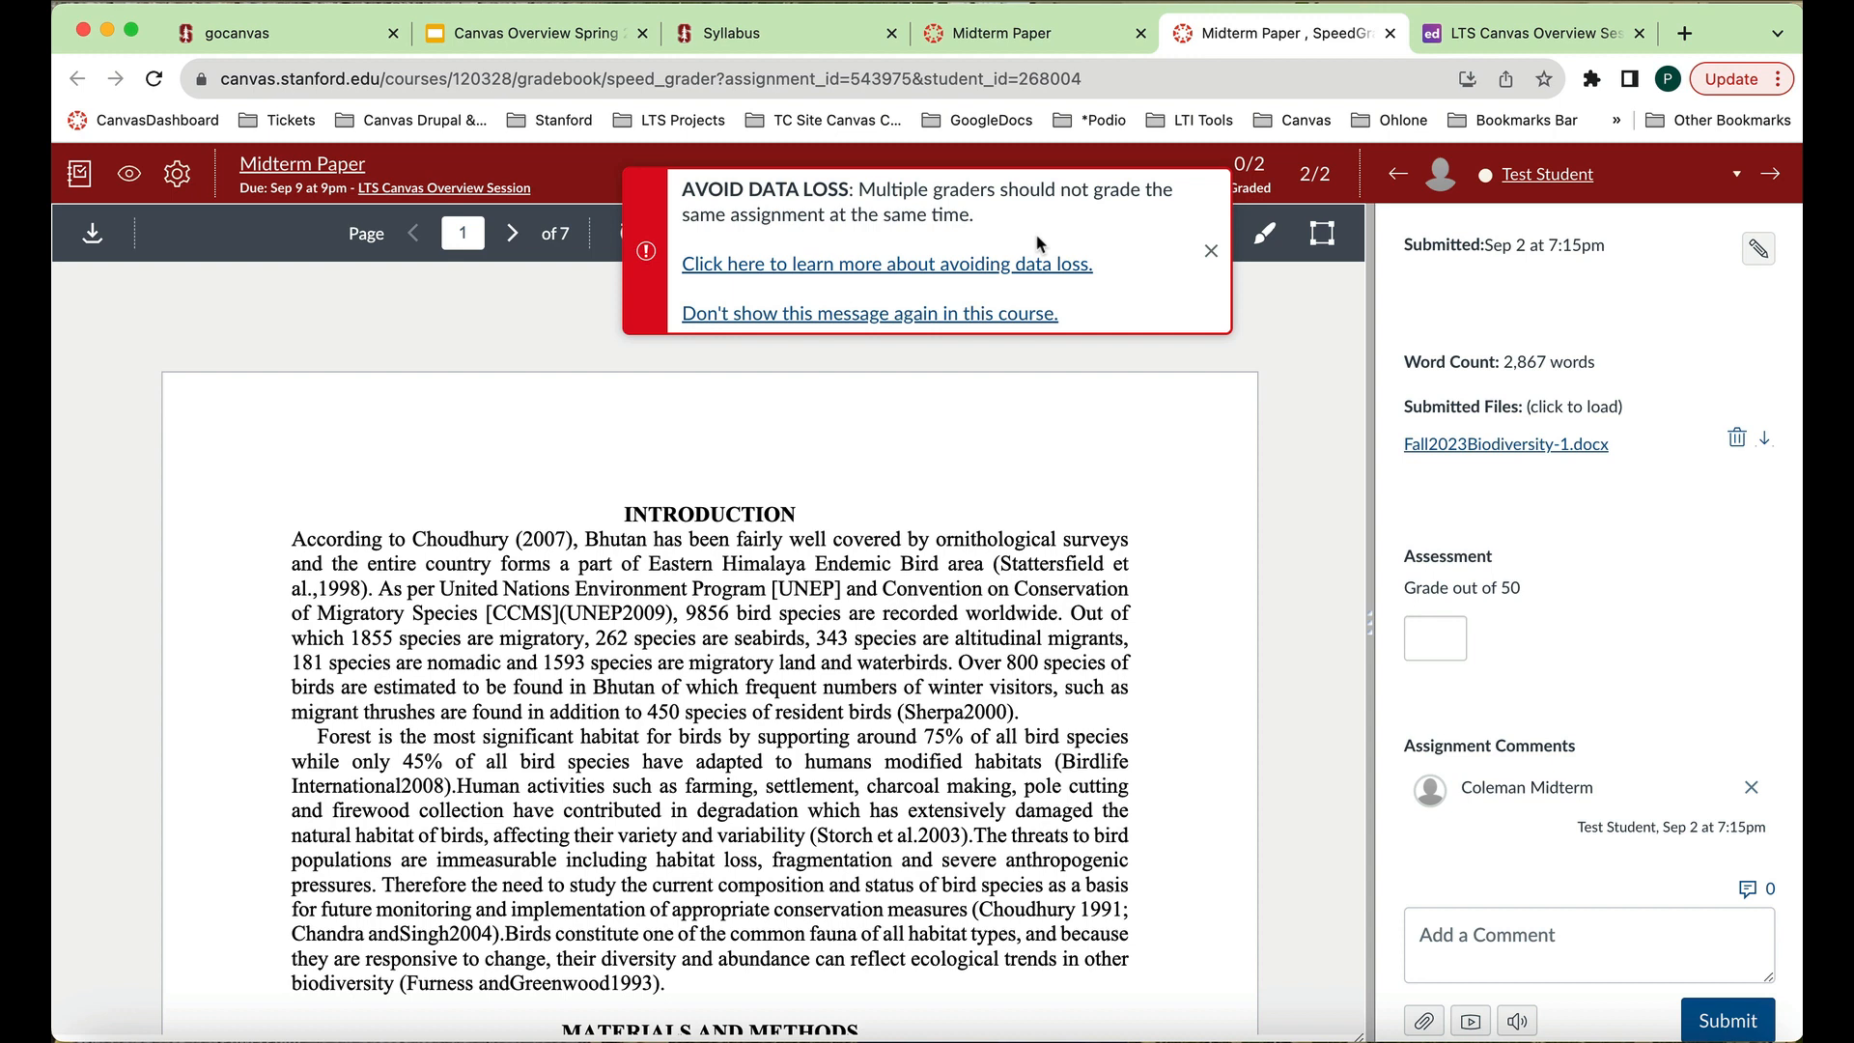
{"action": "left_click", "coordinate": [1212, 253]}
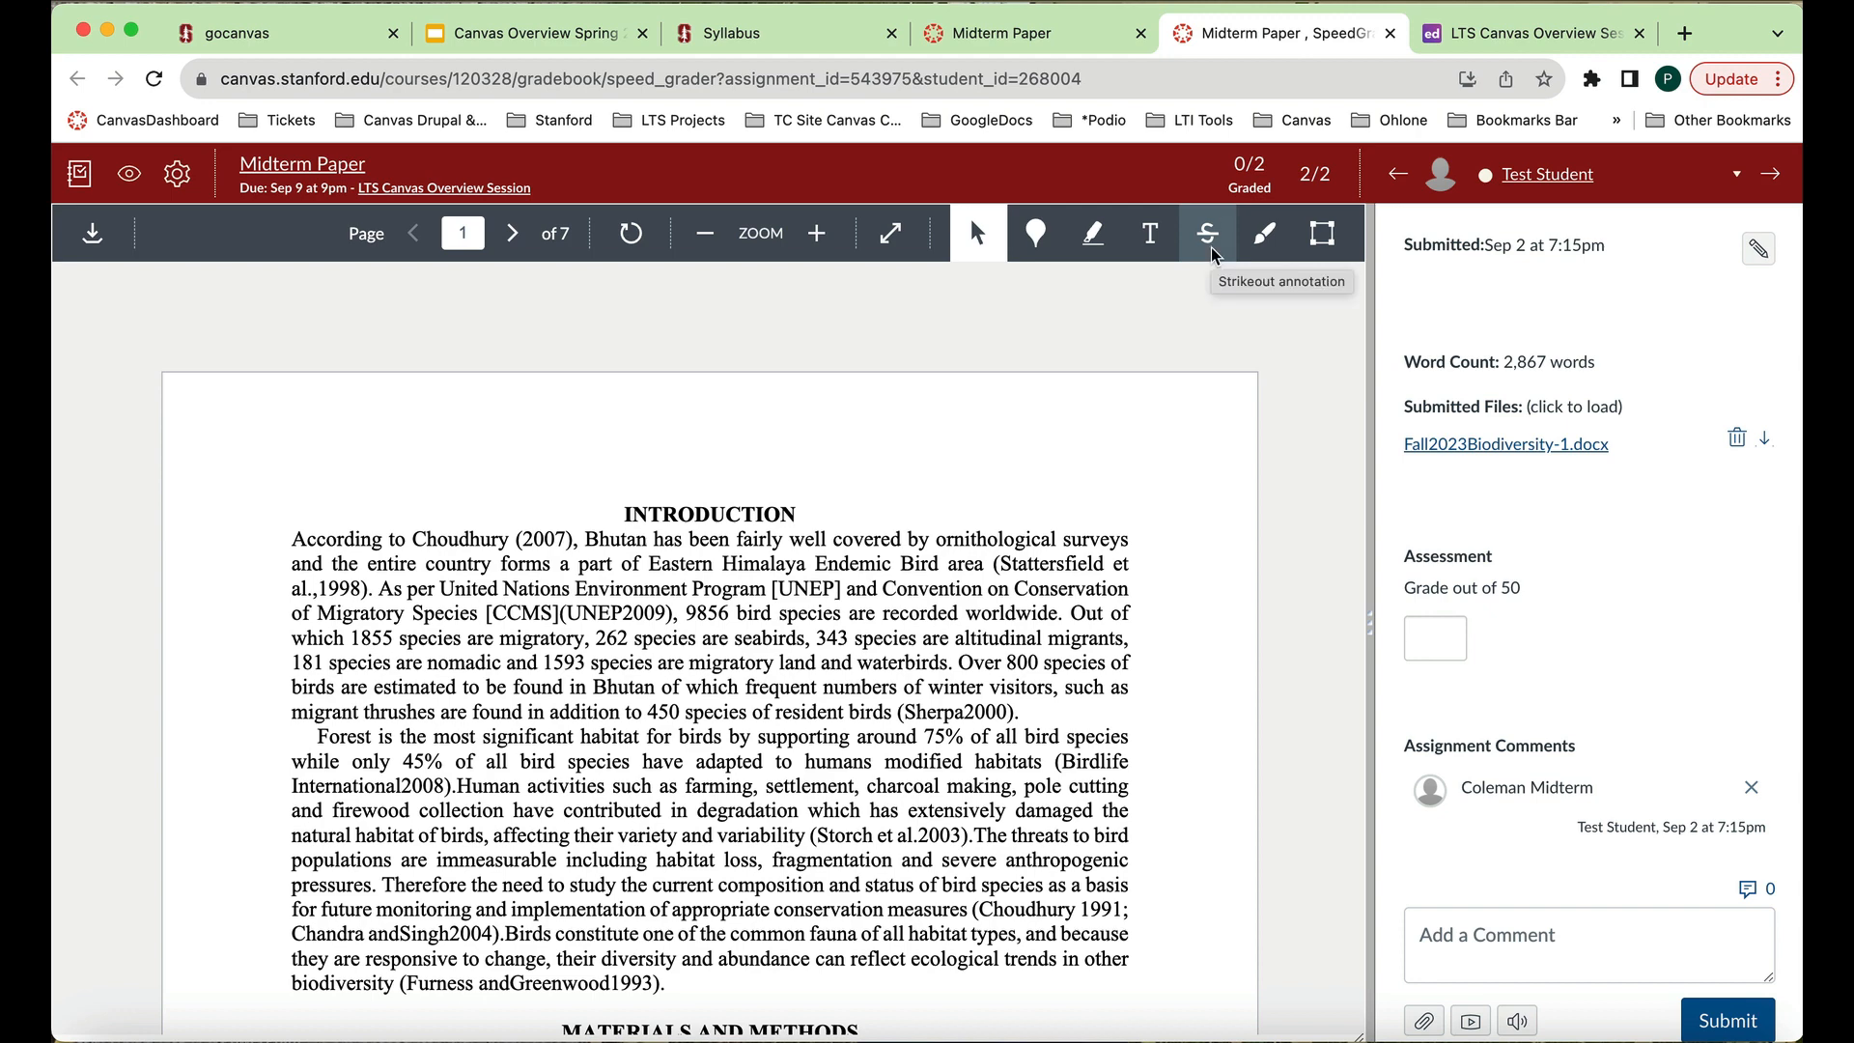
{"action": "left_click", "coordinate": [1092, 233]}
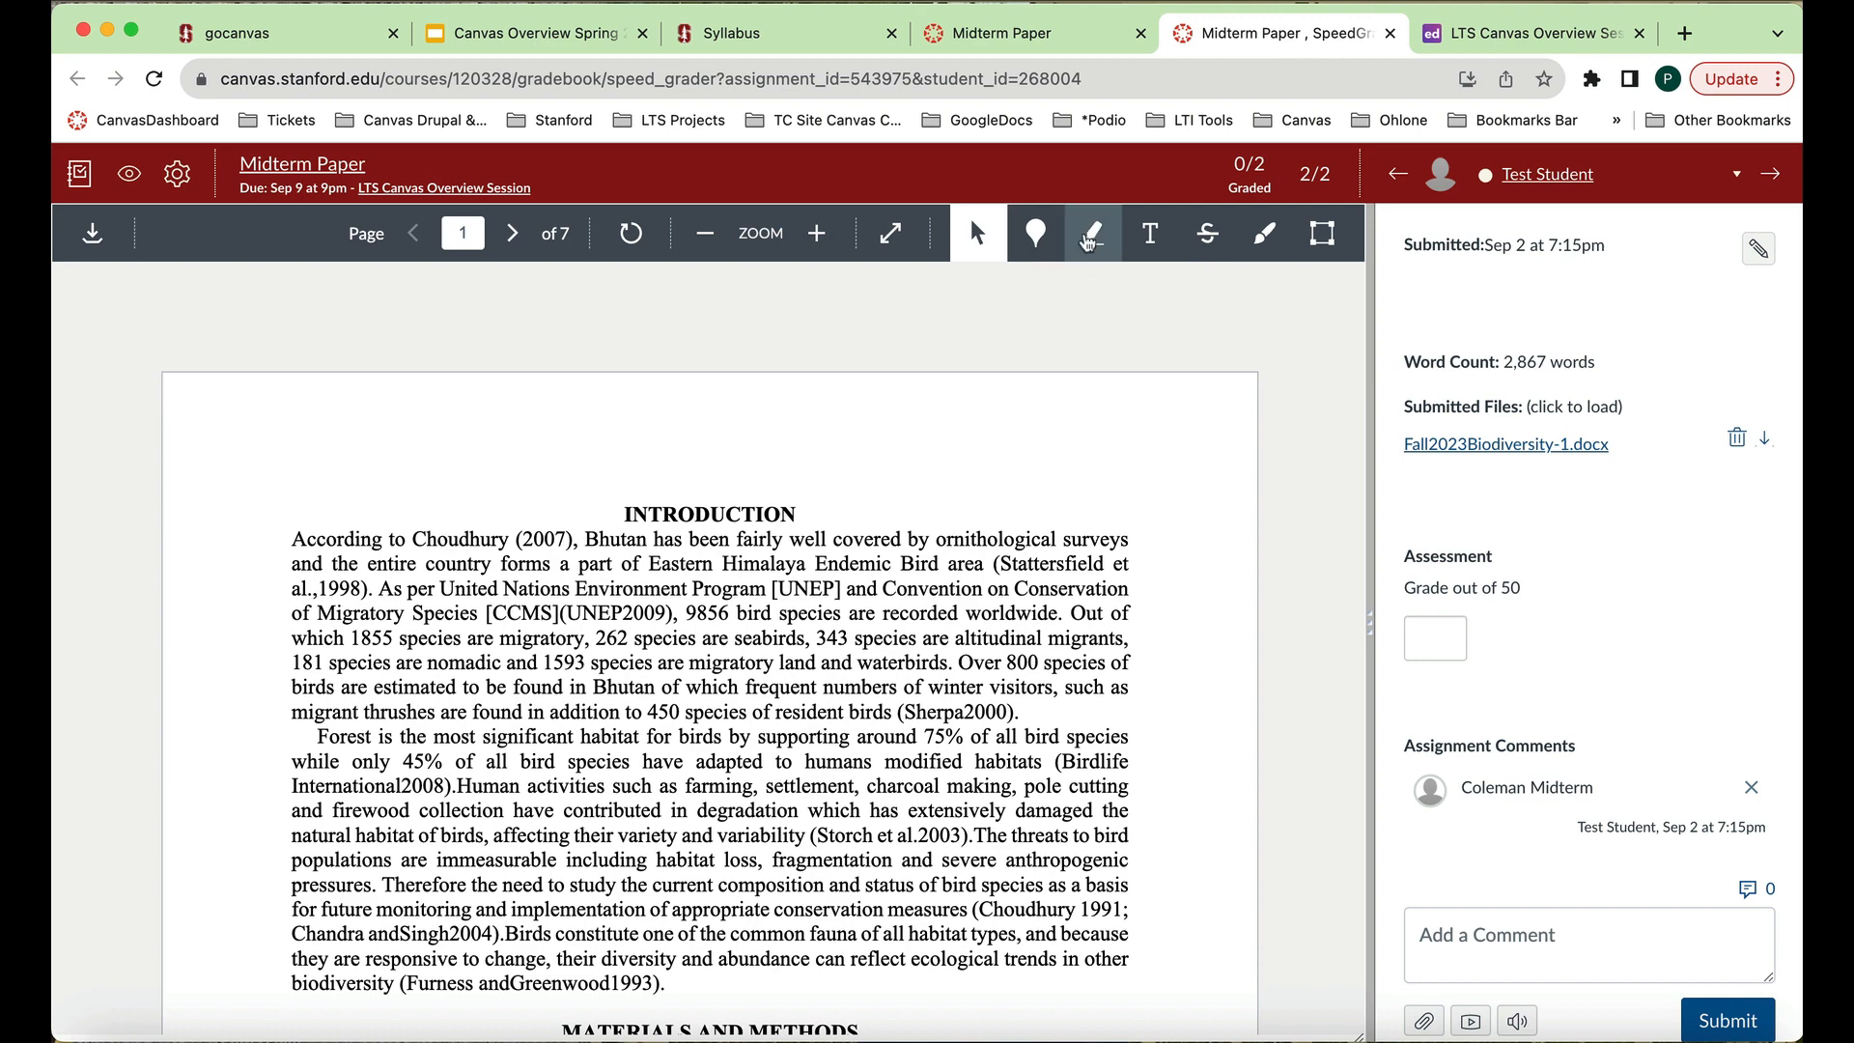
{"action": "left_click_drag", "start_coordinate": [764, 538], "coordinate": [977, 564]}
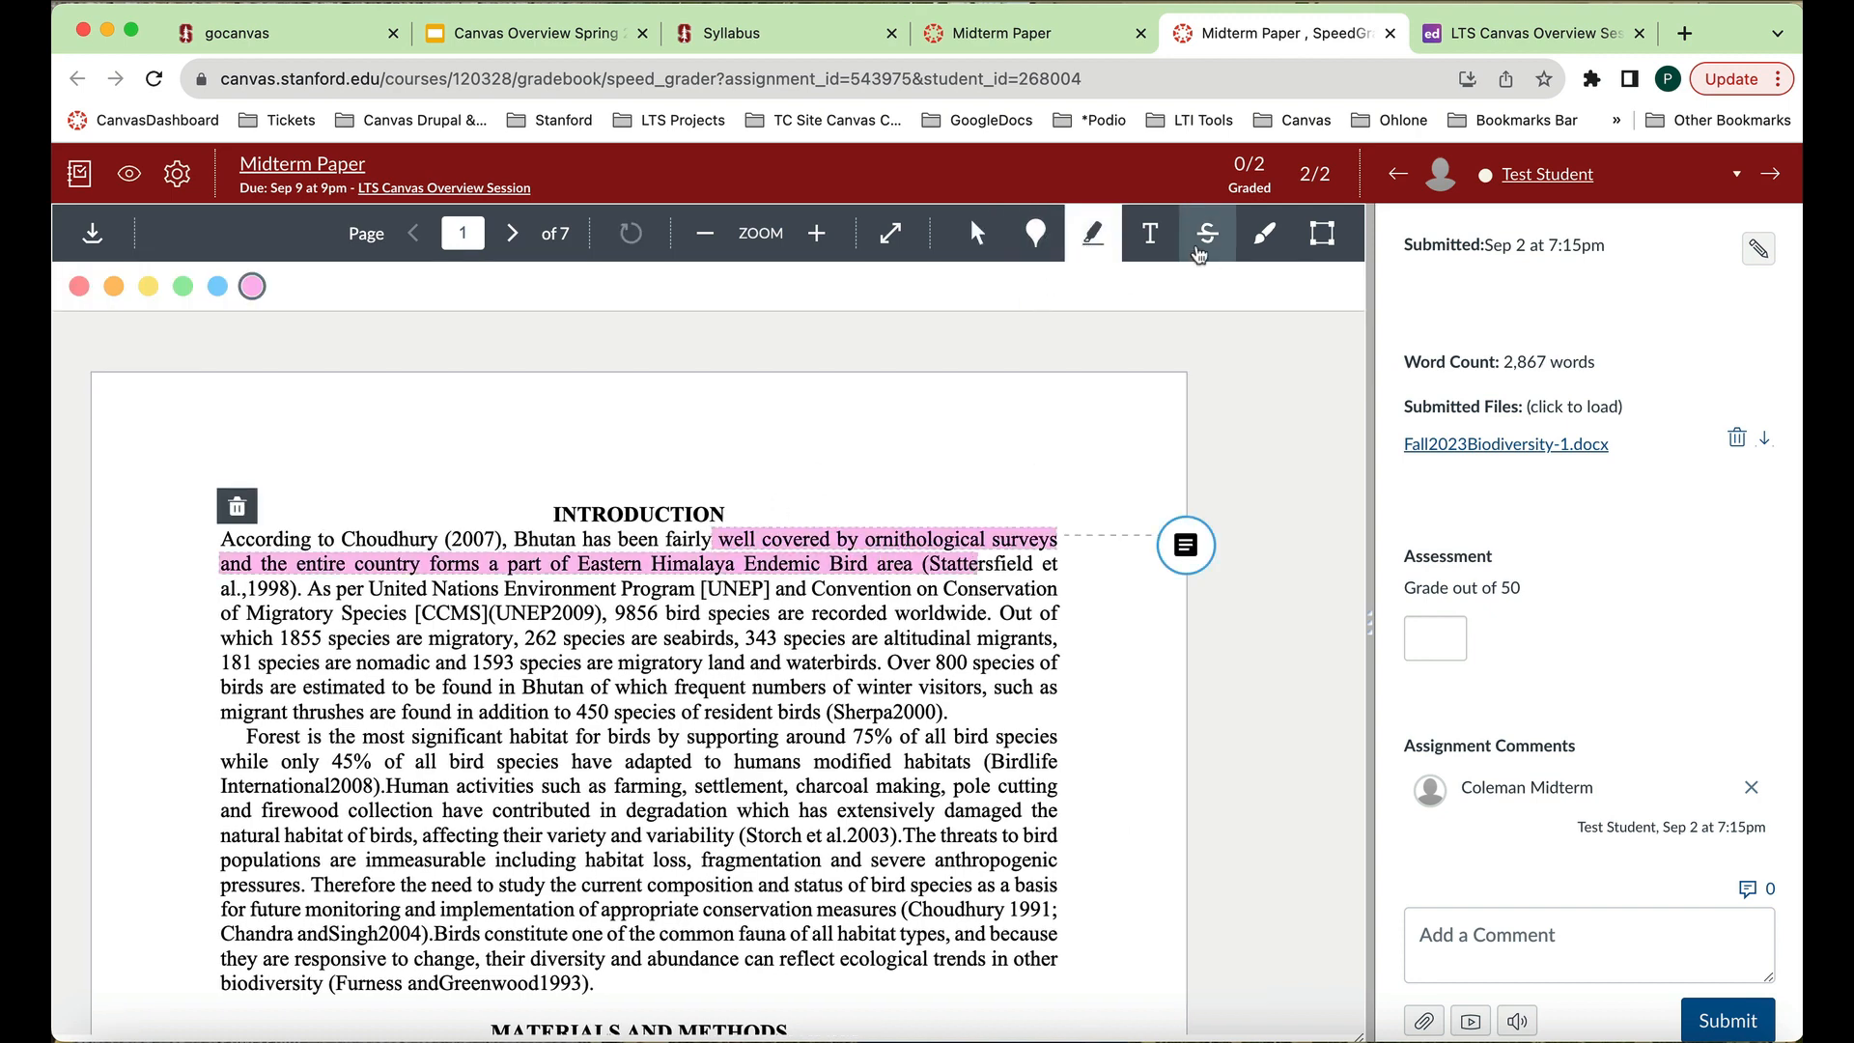
{"action": "left_click", "coordinate": [1207, 233]}
{"action": "left_click_drag", "start_coordinate": [708, 662], "coordinate": [945, 714]}
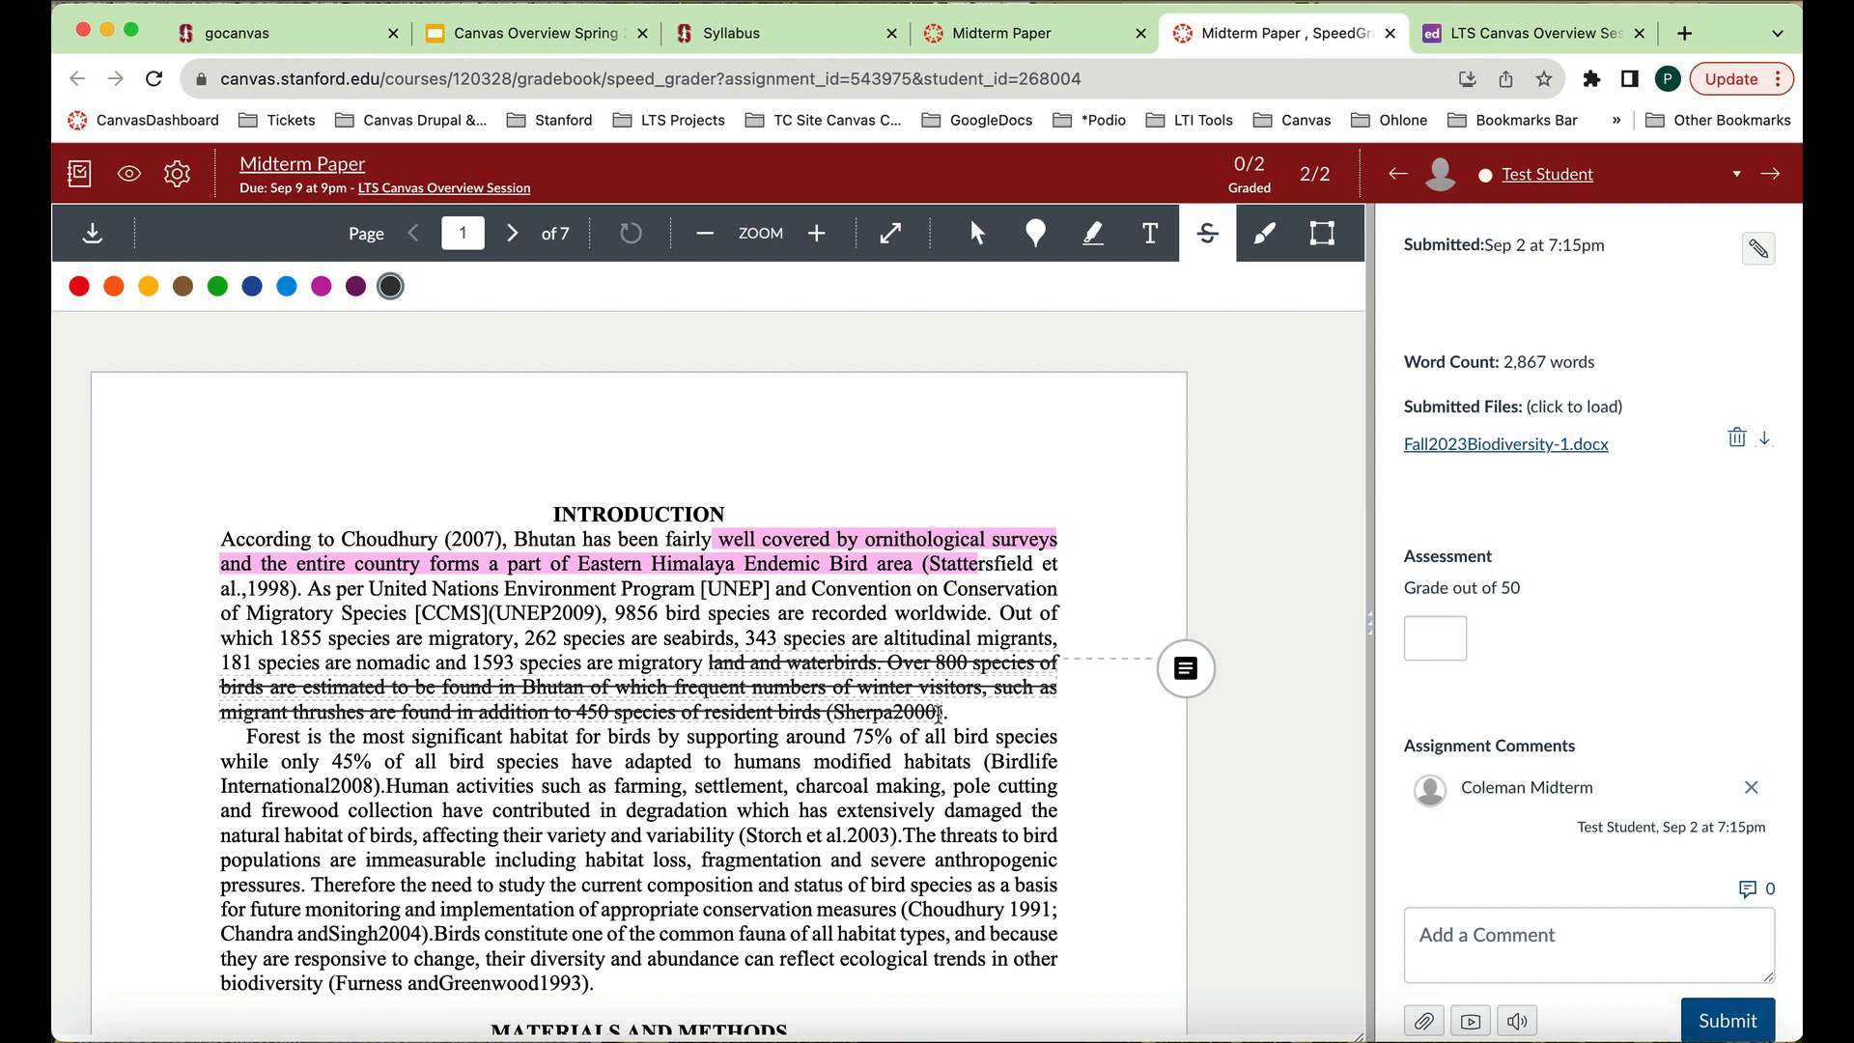
Add a blue point annotation reading "Great Job!" beside the Introduction's second paragraph.
{"action": "left_click", "coordinate": [1040, 236]}
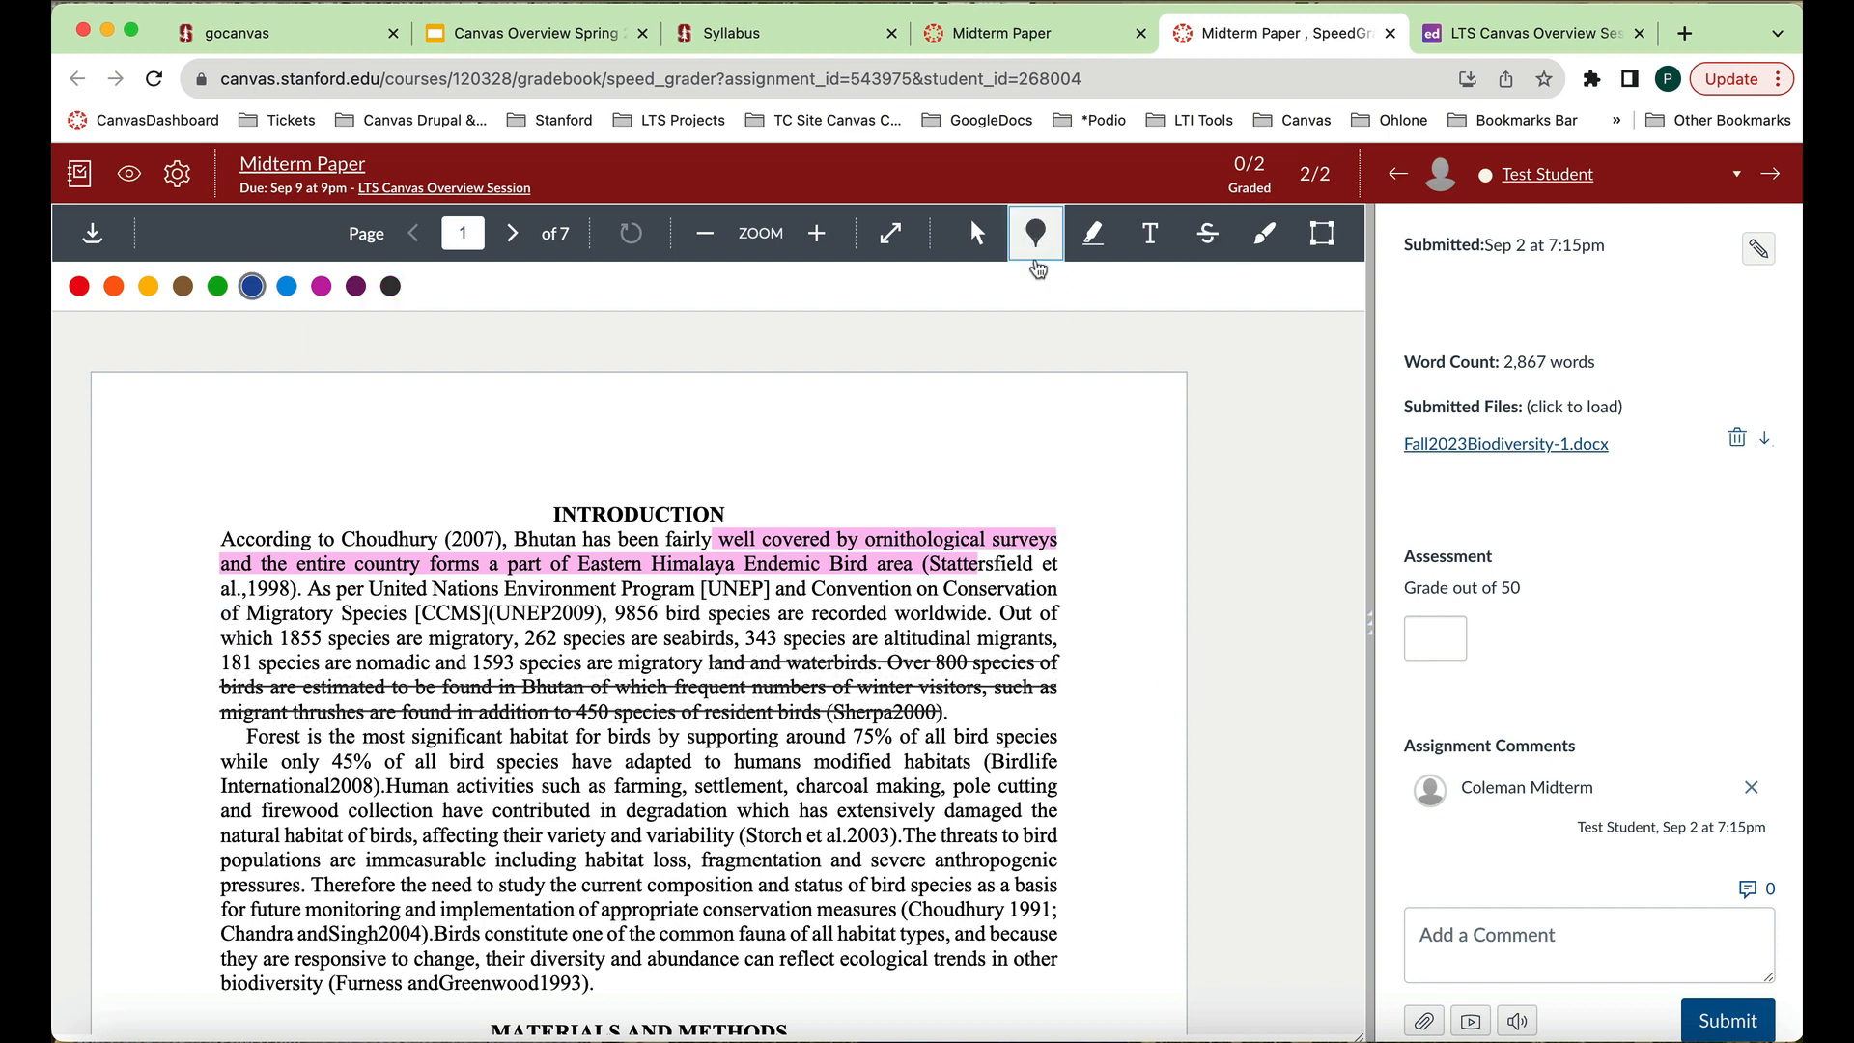
{"action": "left_click", "coordinate": [1059, 883]}
{"action": "type", "text": "Great Job!"}
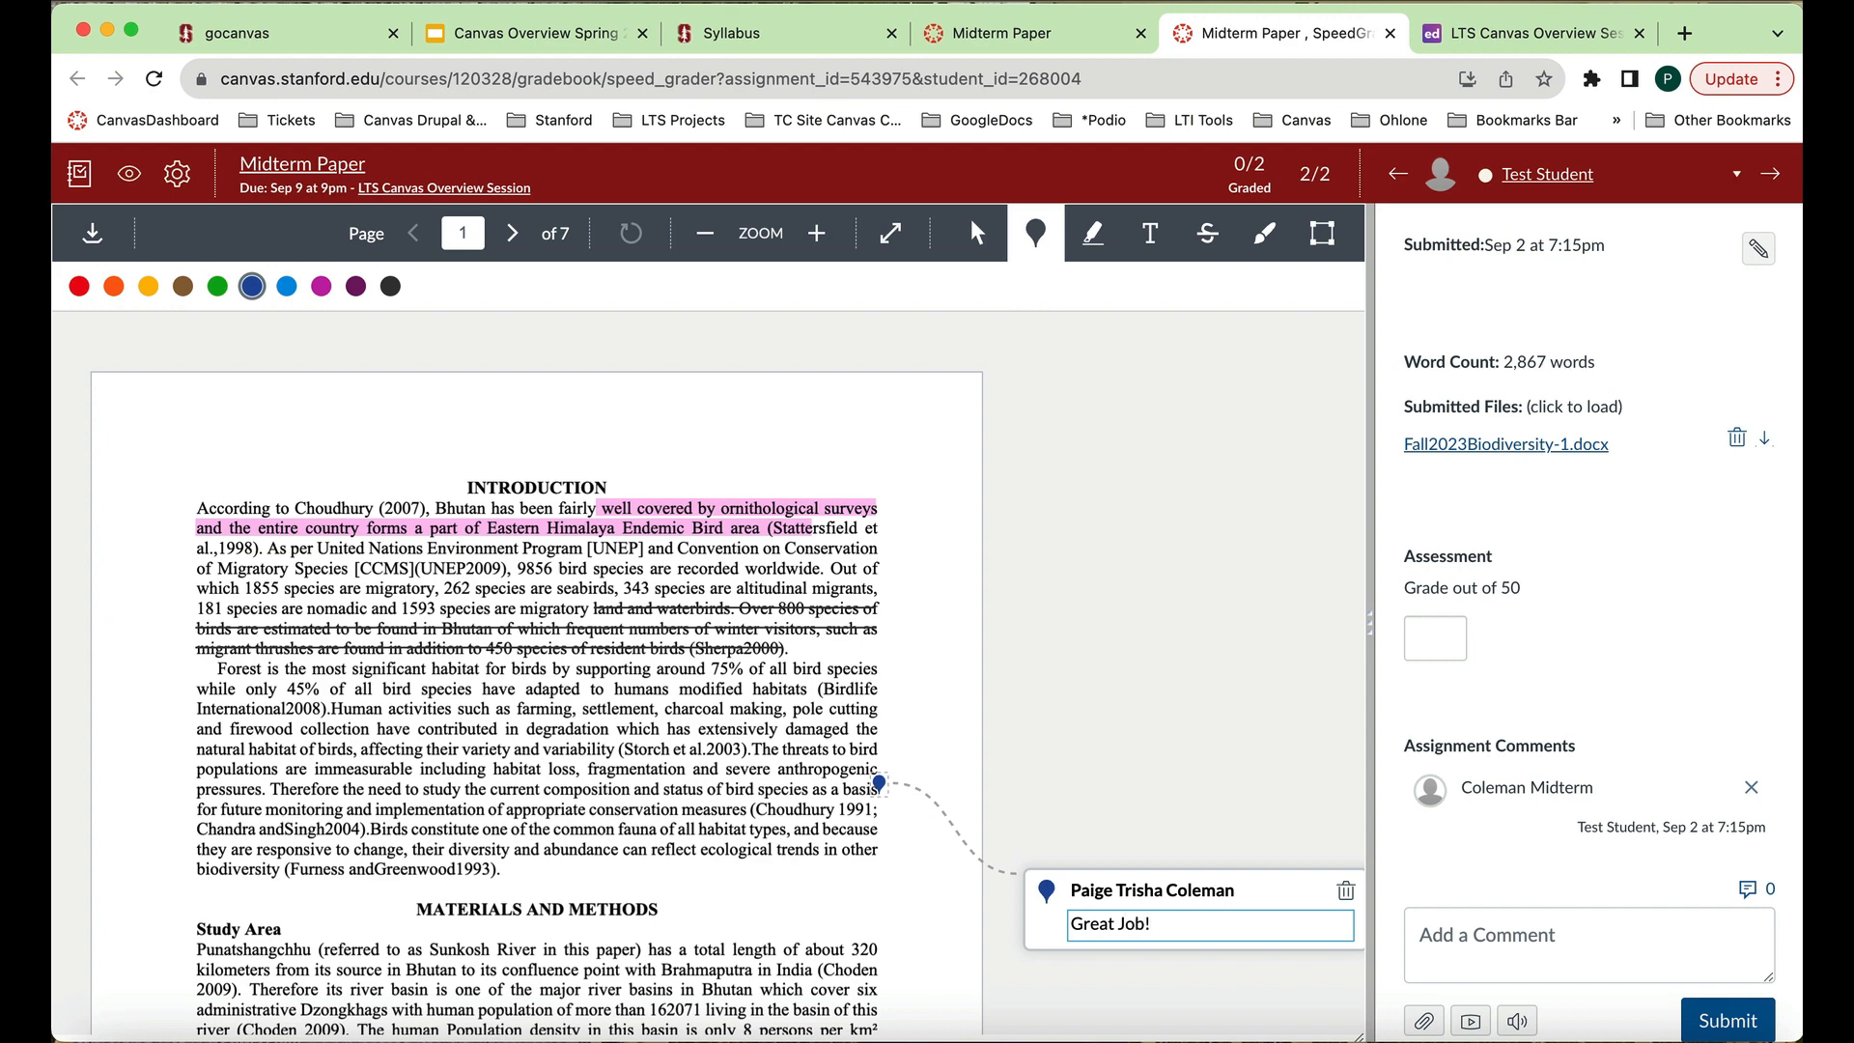
{"action": "key", "text": "Return"}
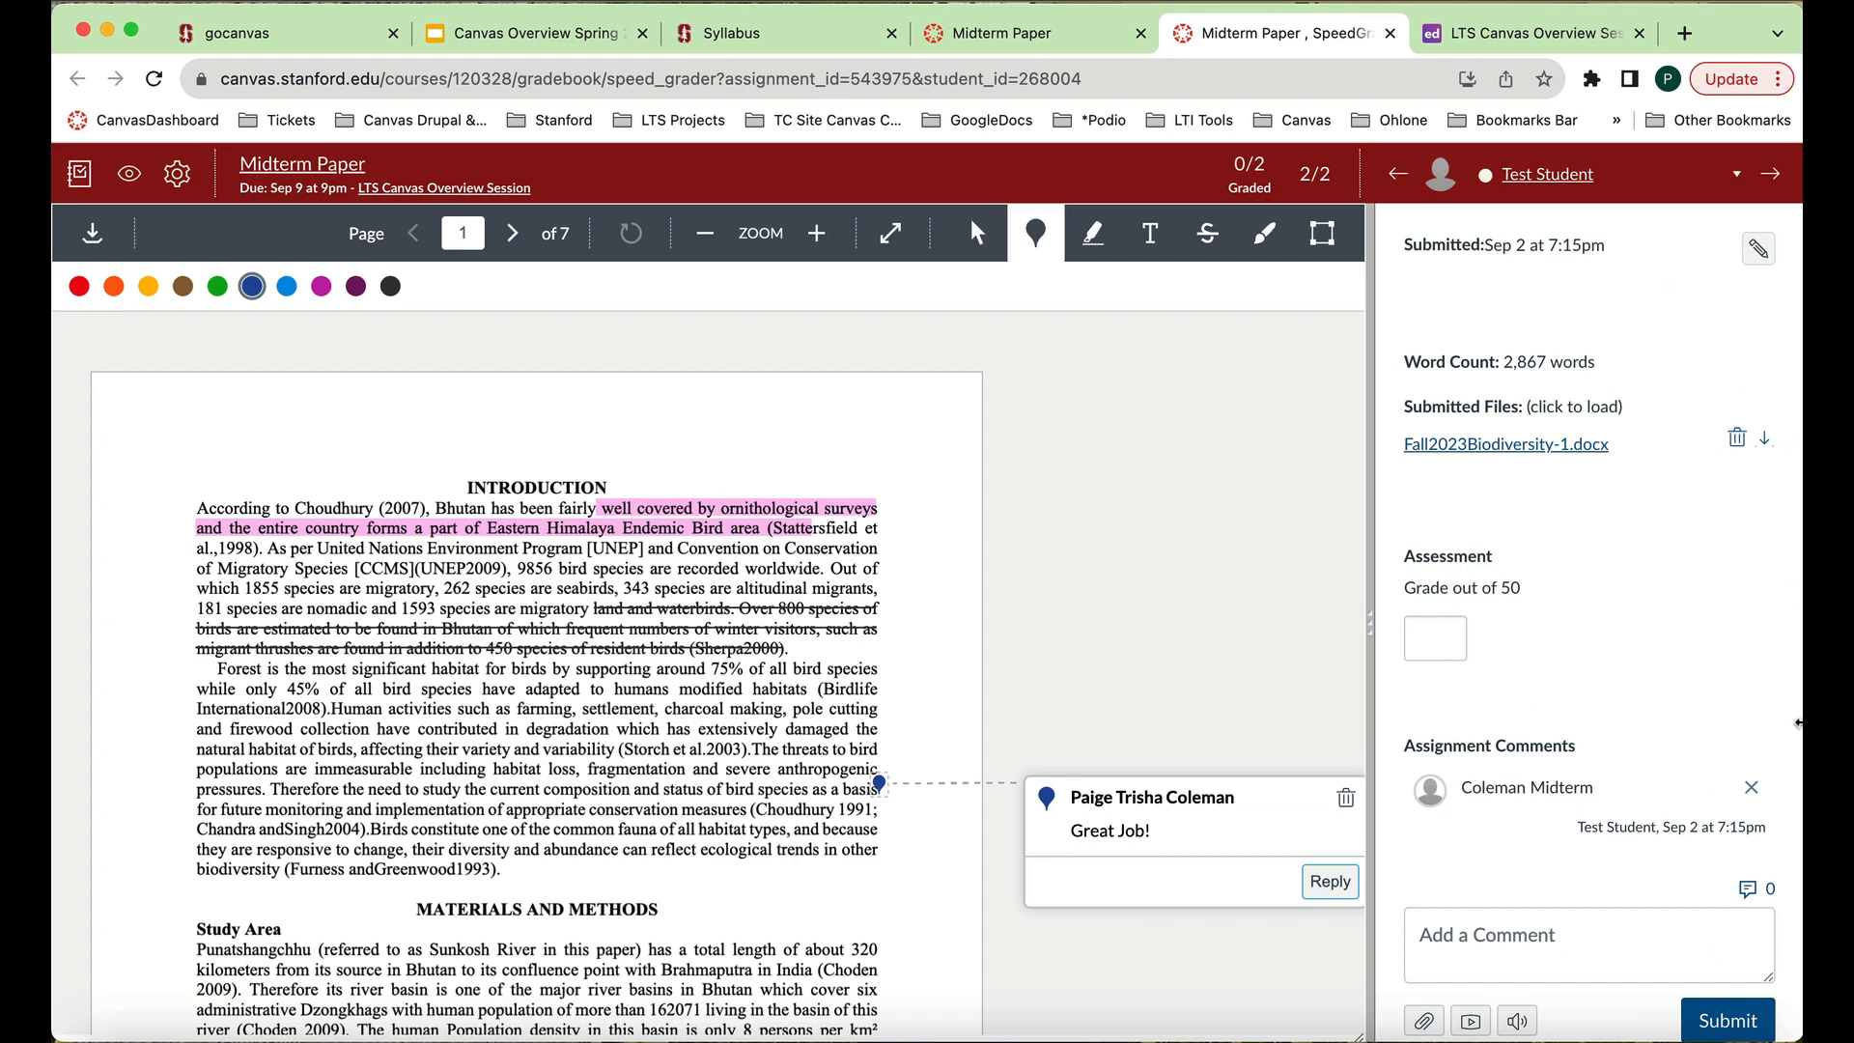
Submit the assignment comment "Great Job!" on the test student's submission.
{"action": "scroll", "coordinate": [1565, 547], "scroll_direction": "down", "scroll_amount": 1}
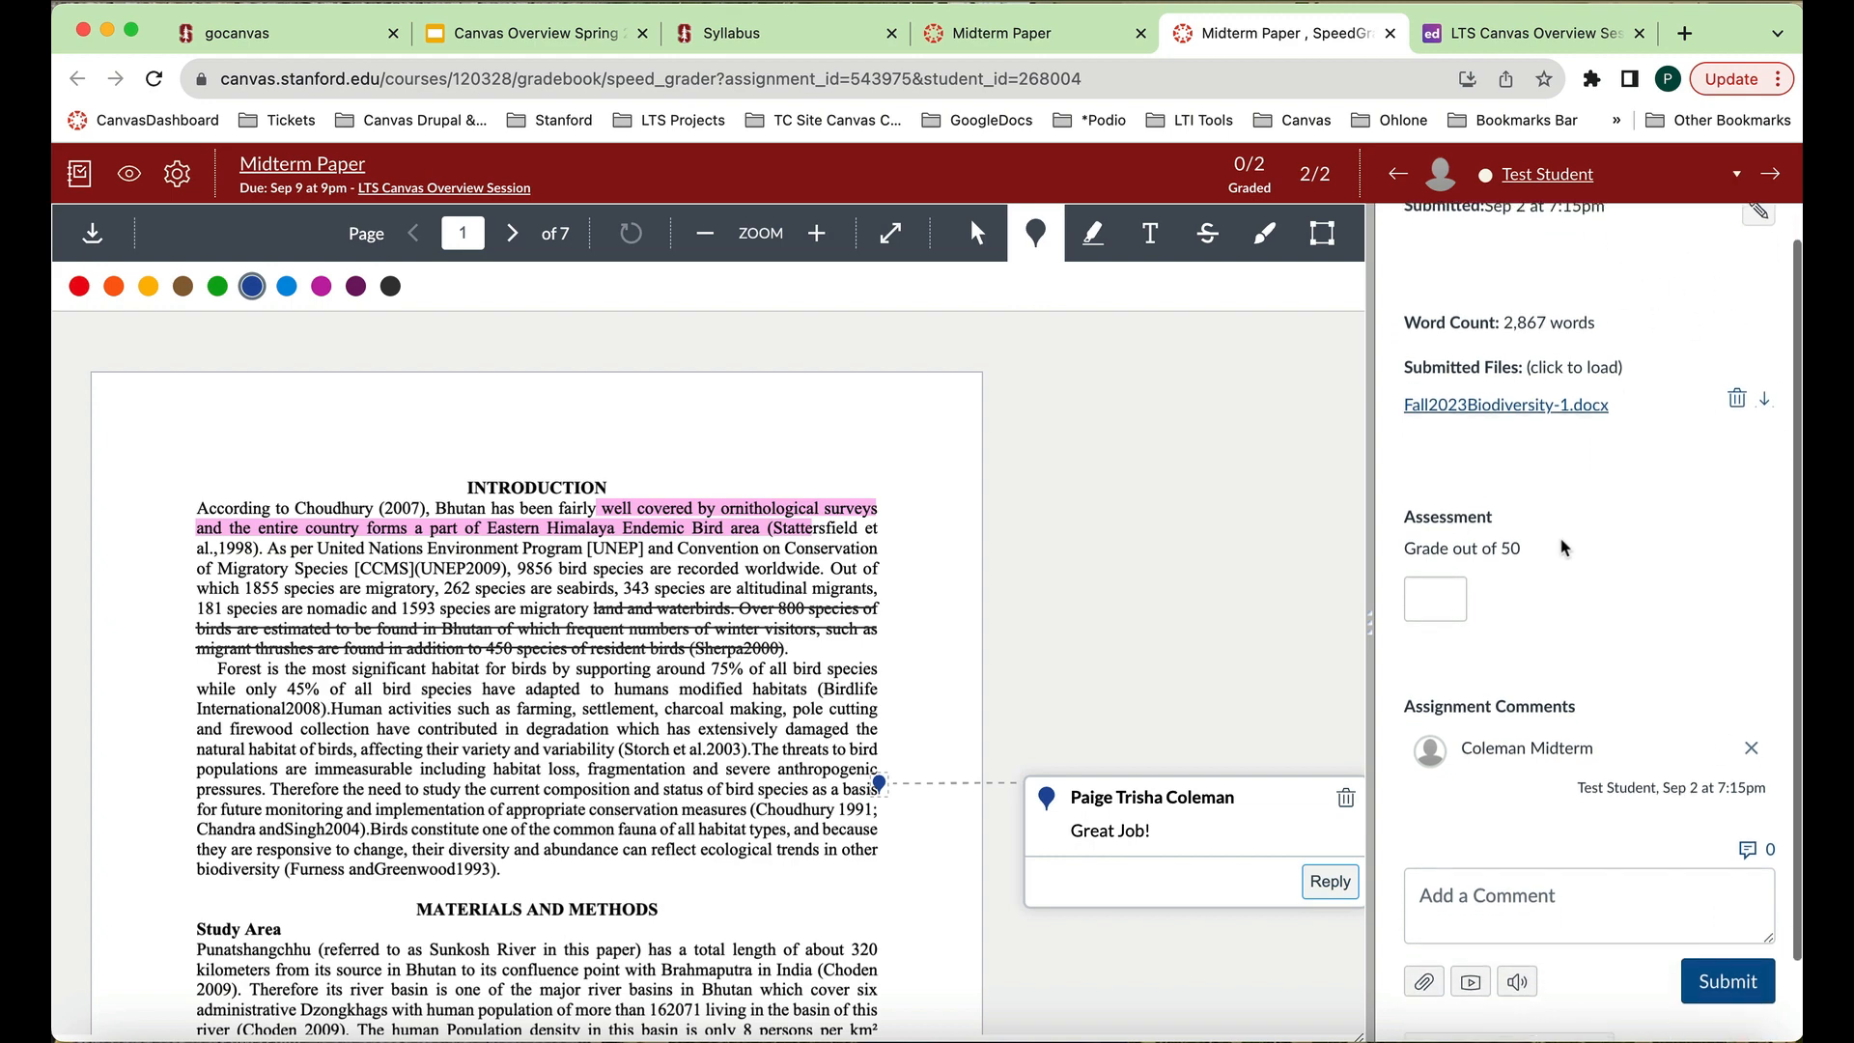
{"action": "scroll", "coordinate": [1564, 548], "scroll_direction": "down", "scroll_amount": 1}
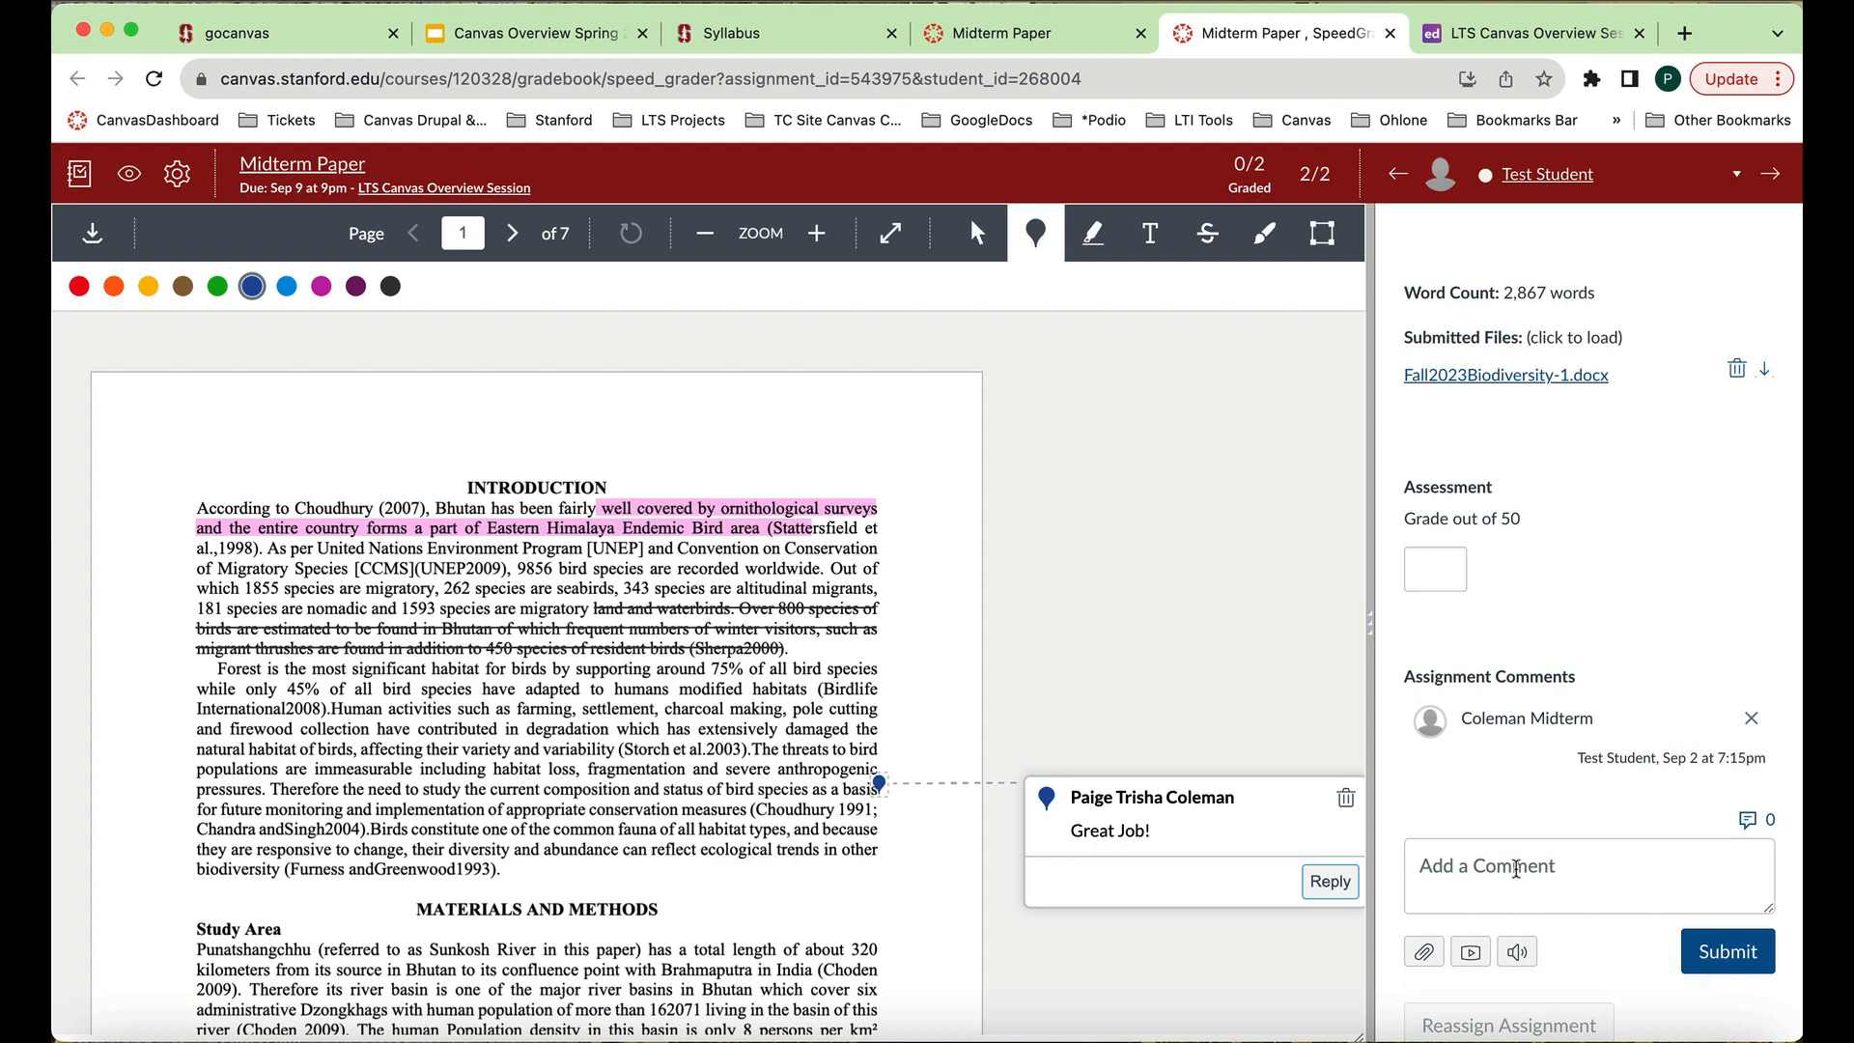
{"action": "left_click", "coordinate": [1516, 868]}
{"action": "type", "text": "Great"}
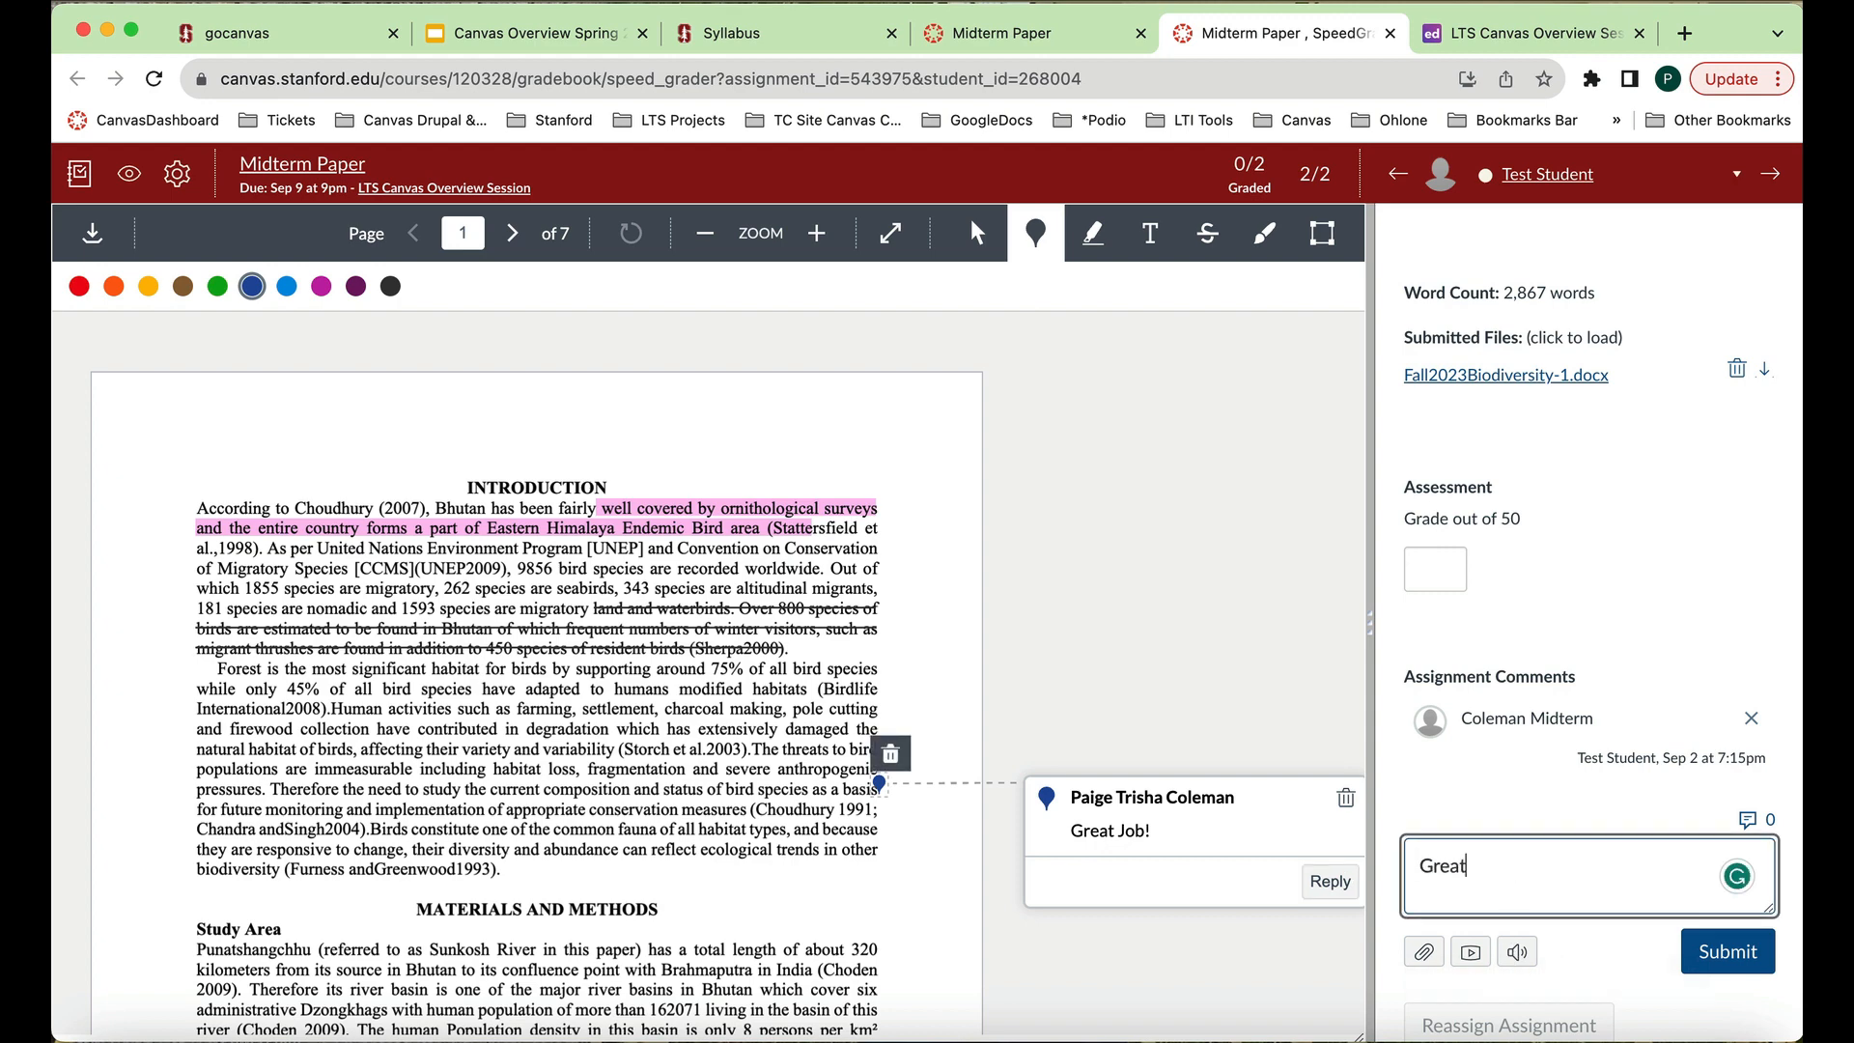
{"action": "type", "text": " Job!"}
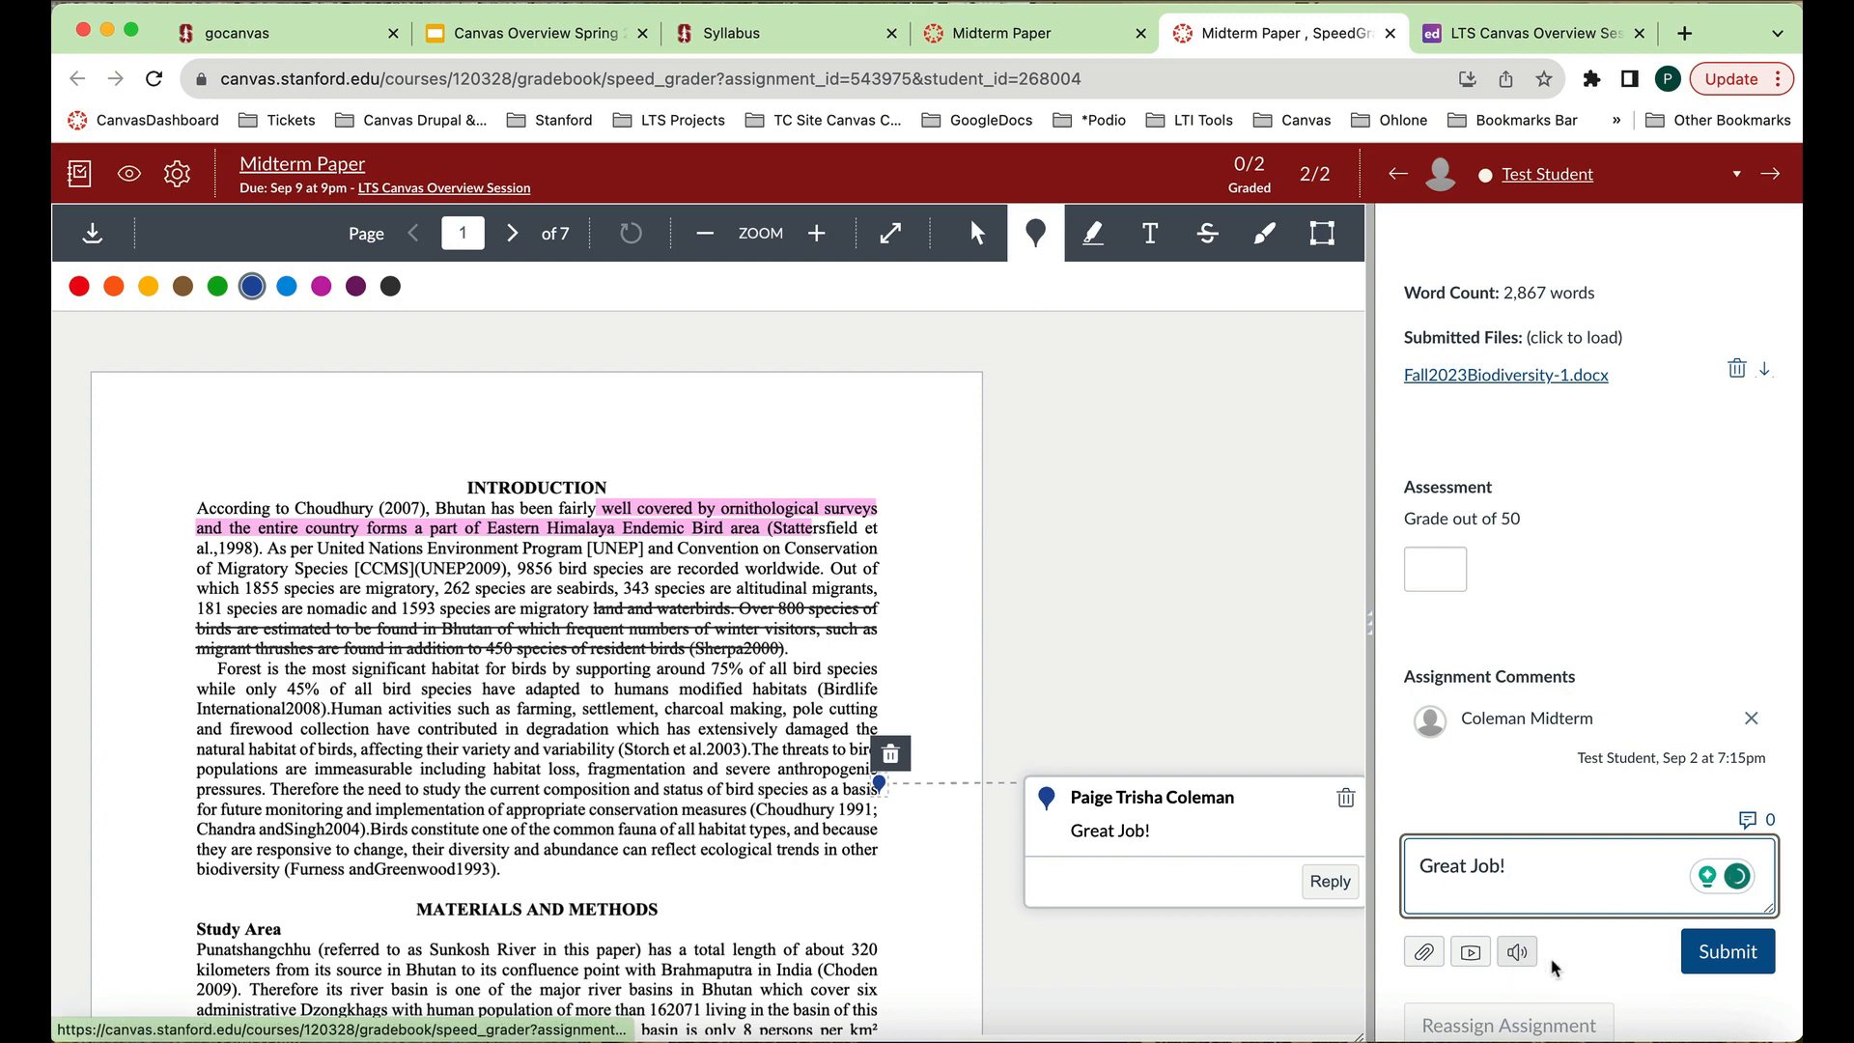
{"action": "left_click", "coordinate": [1748, 956]}
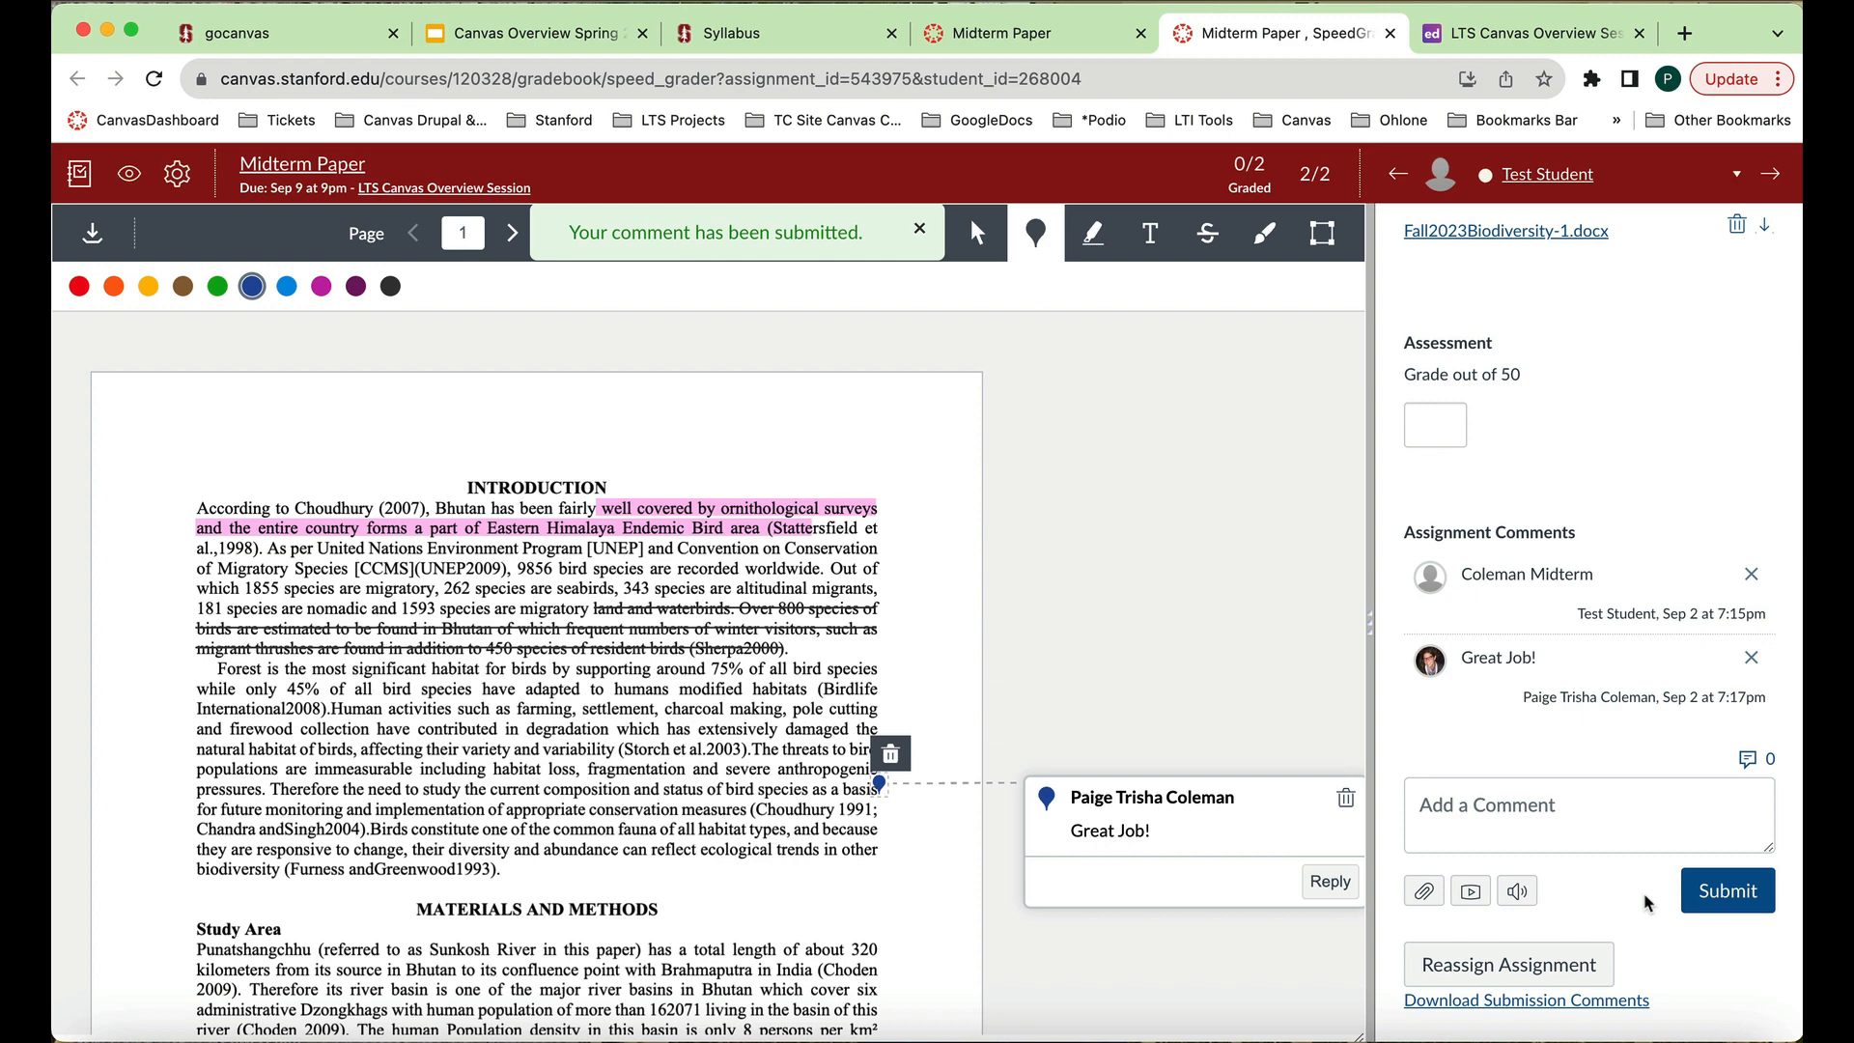
Enter a grade of 45 for the submission and cycle through the students back to Test Student.
{"action": "scroll", "coordinate": [1632, 729], "scroll_direction": "up", "scroll_amount": 3}
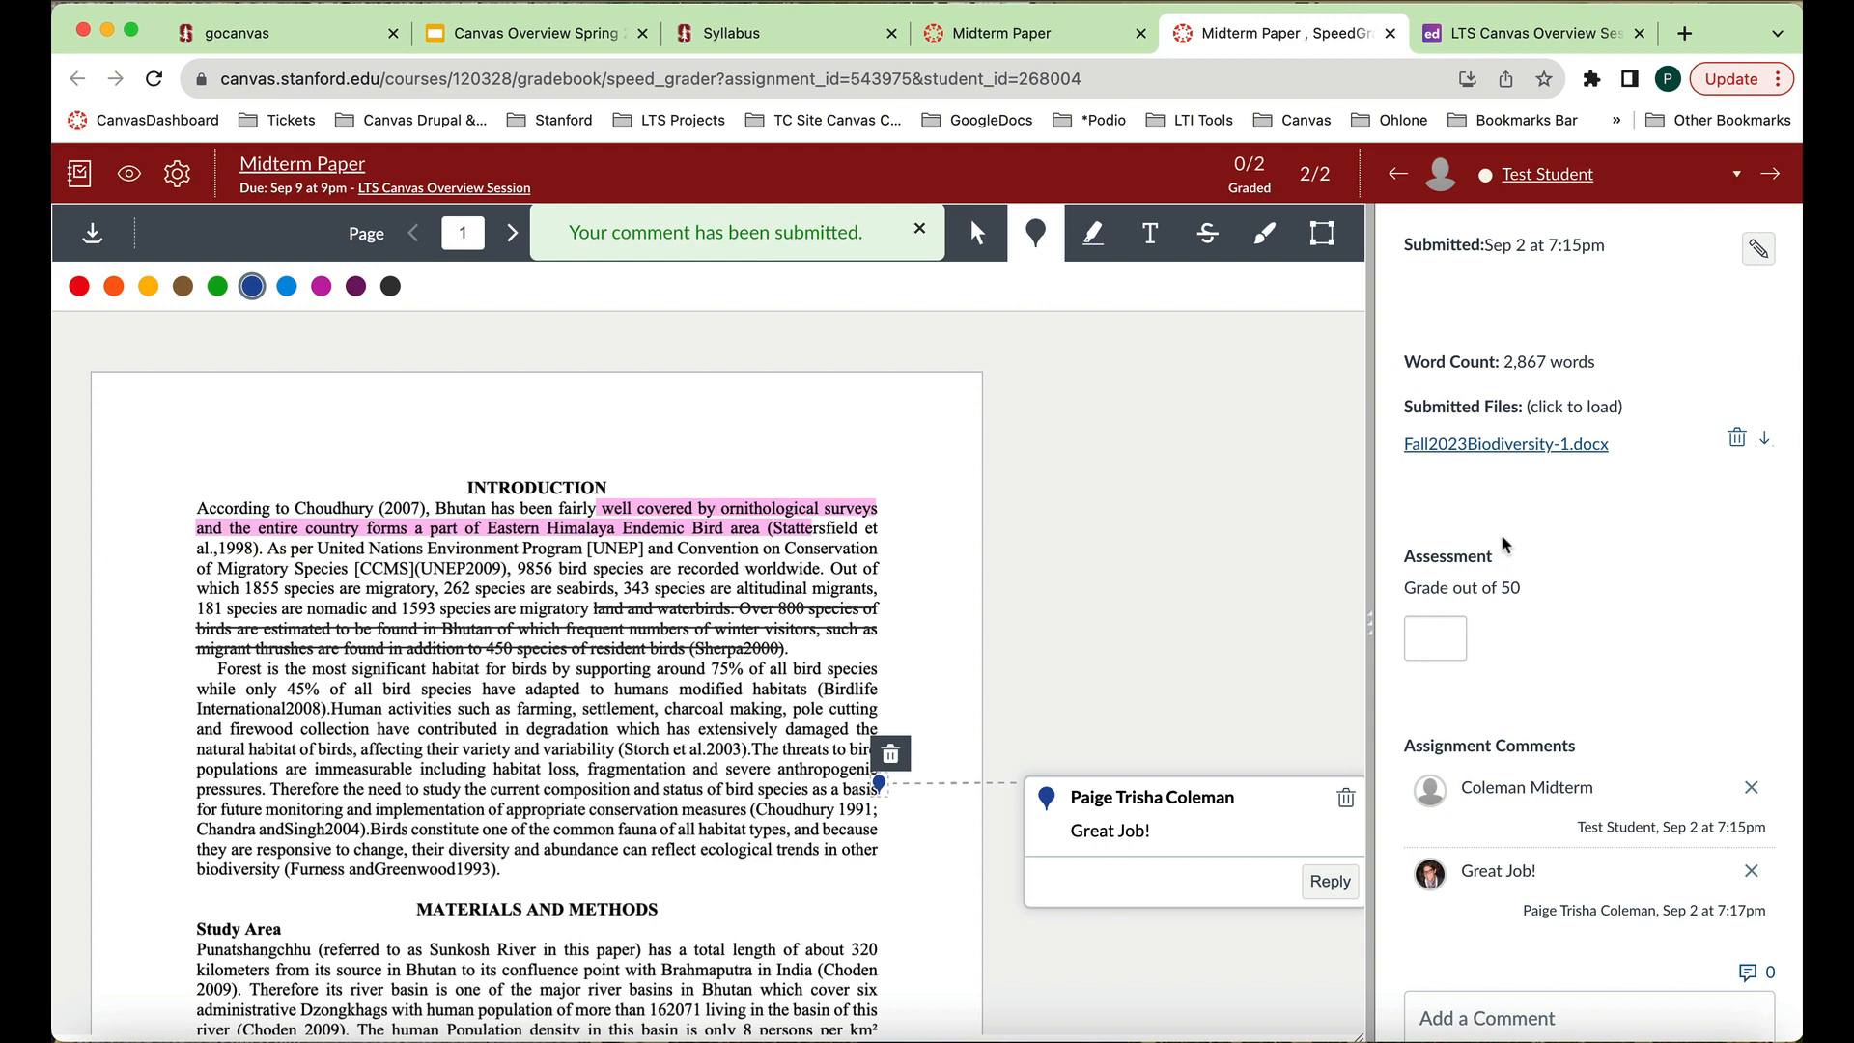
{"action": "left_click", "coordinate": [1434, 634]}
{"action": "type", "text": "45"}
{"action": "key", "text": "Return"}
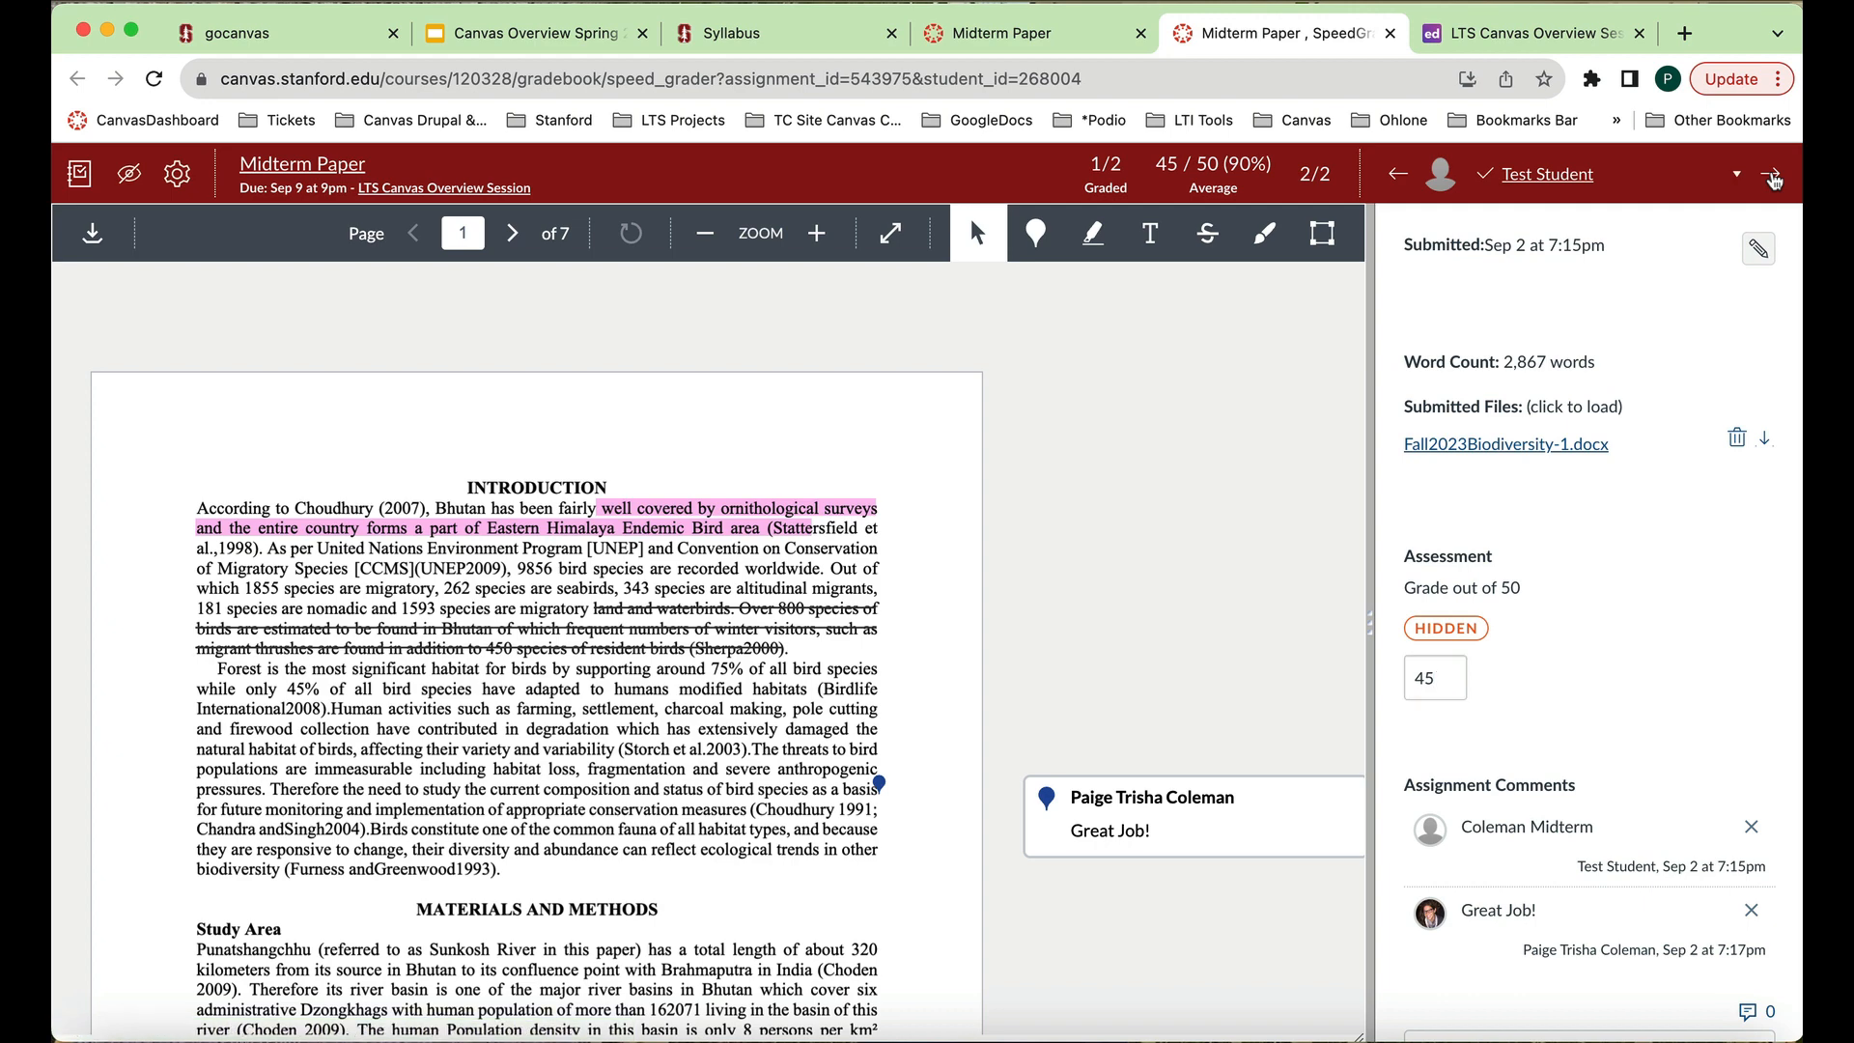
{"action": "left_click", "coordinate": [1772, 176]}
{"action": "left_click", "coordinate": [1773, 176]}
Return to the course's Midterm Paper page, open the Gradebook, and post the Midterm Paper grades to everyone.
{"action": "left_click", "coordinate": [131, 180]}
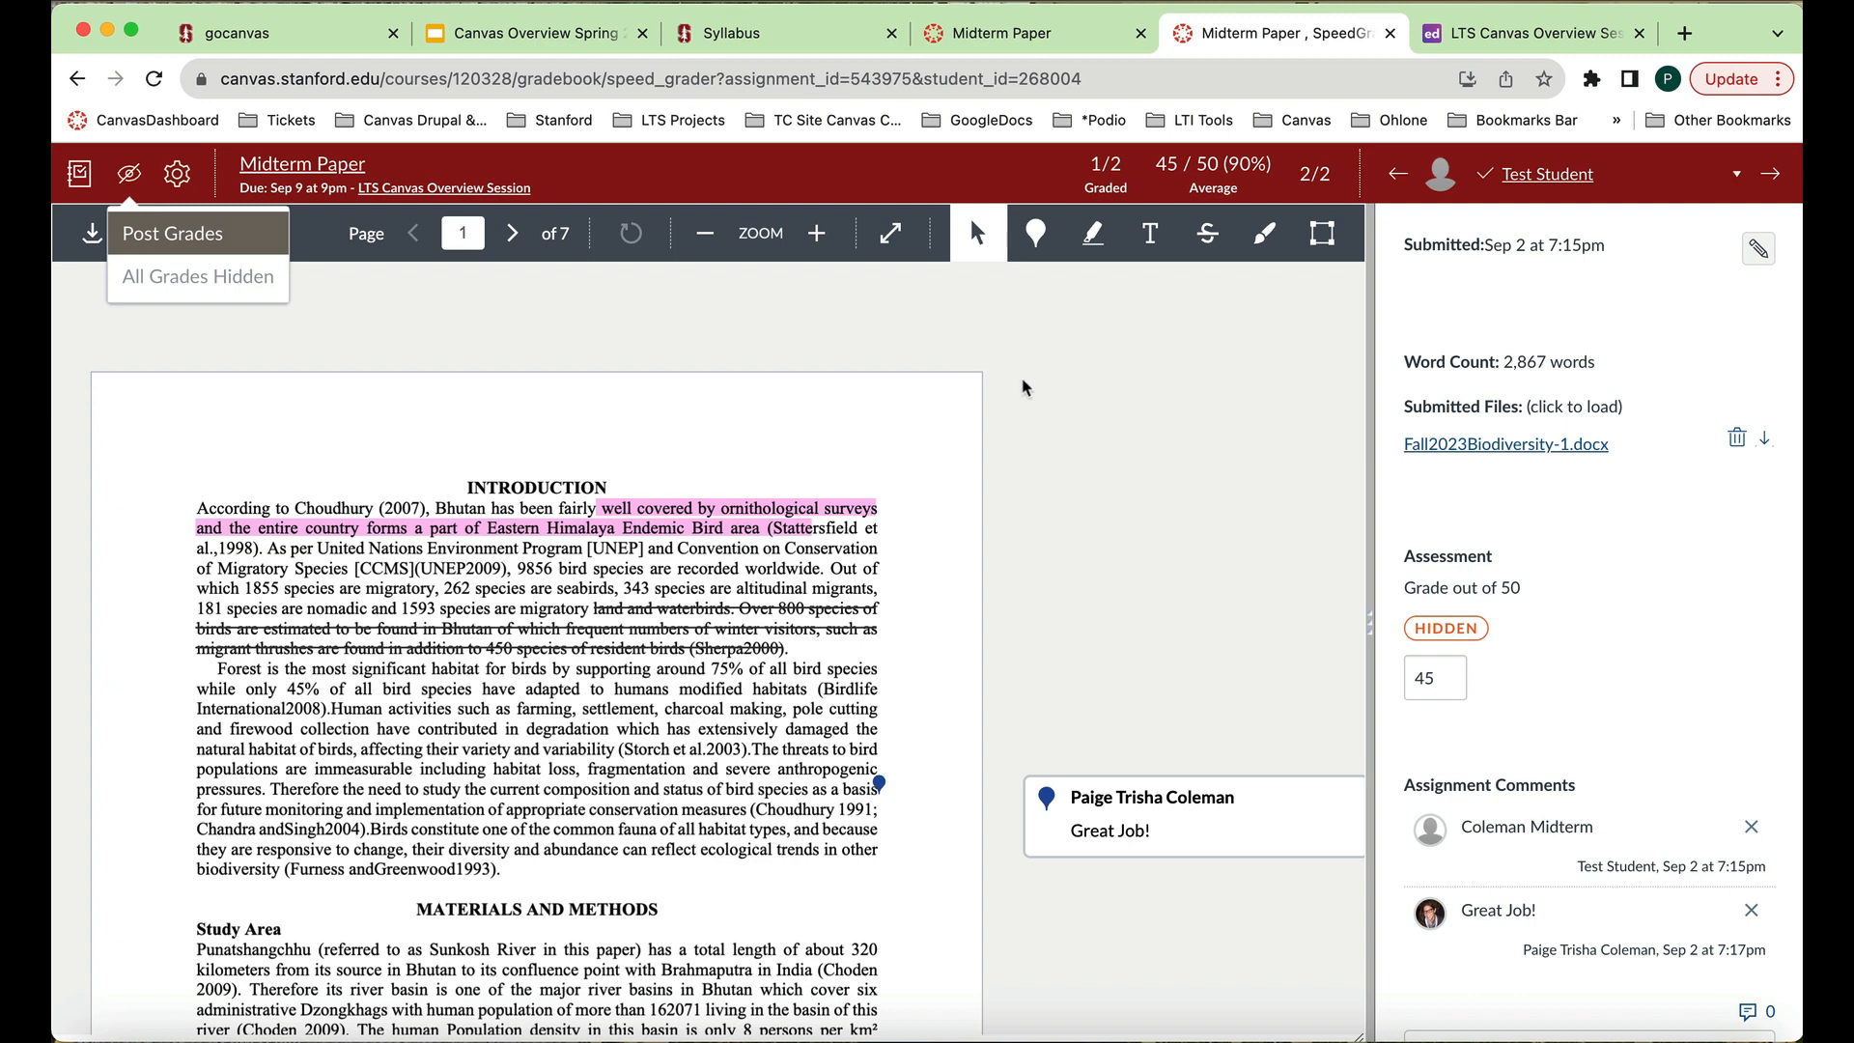
{"action": "left_click", "coordinate": [1024, 38]}
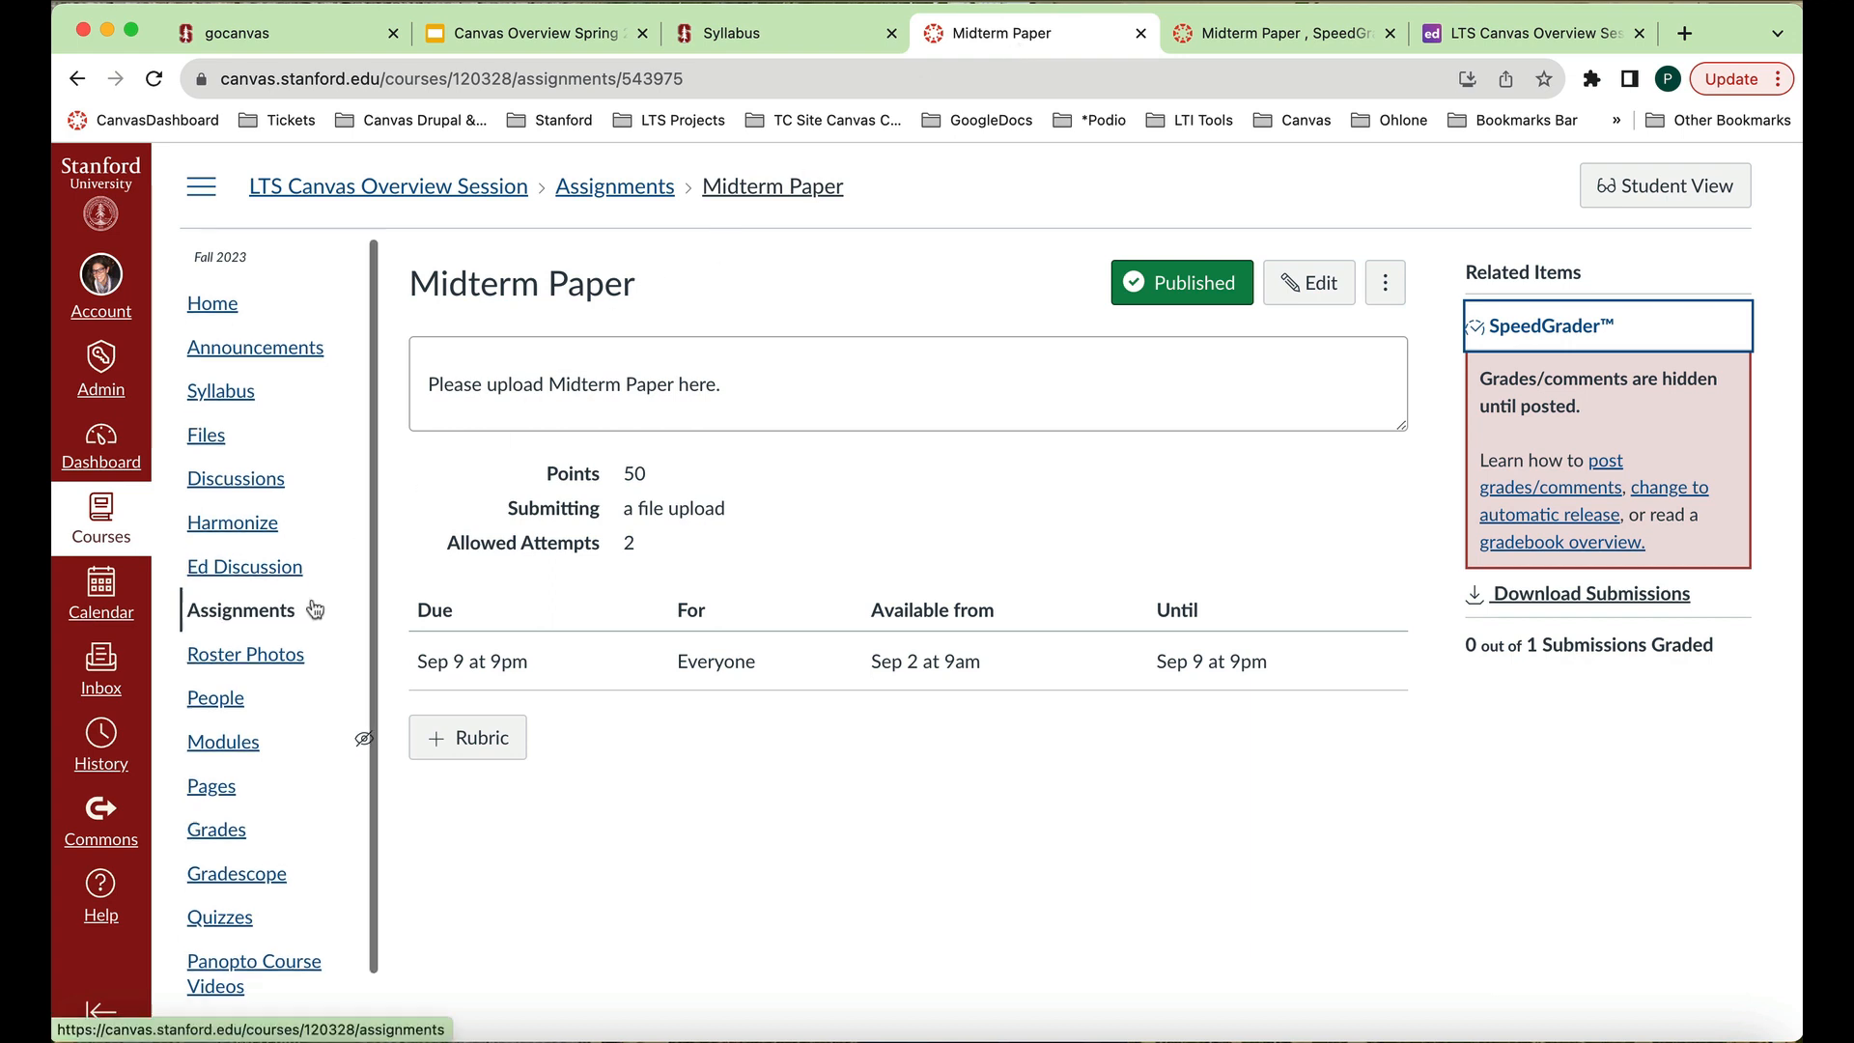
{"action": "scroll", "coordinate": [314, 610], "scroll_direction": "down", "scroll_amount": 1}
{"action": "left_click", "coordinate": [232, 787]}
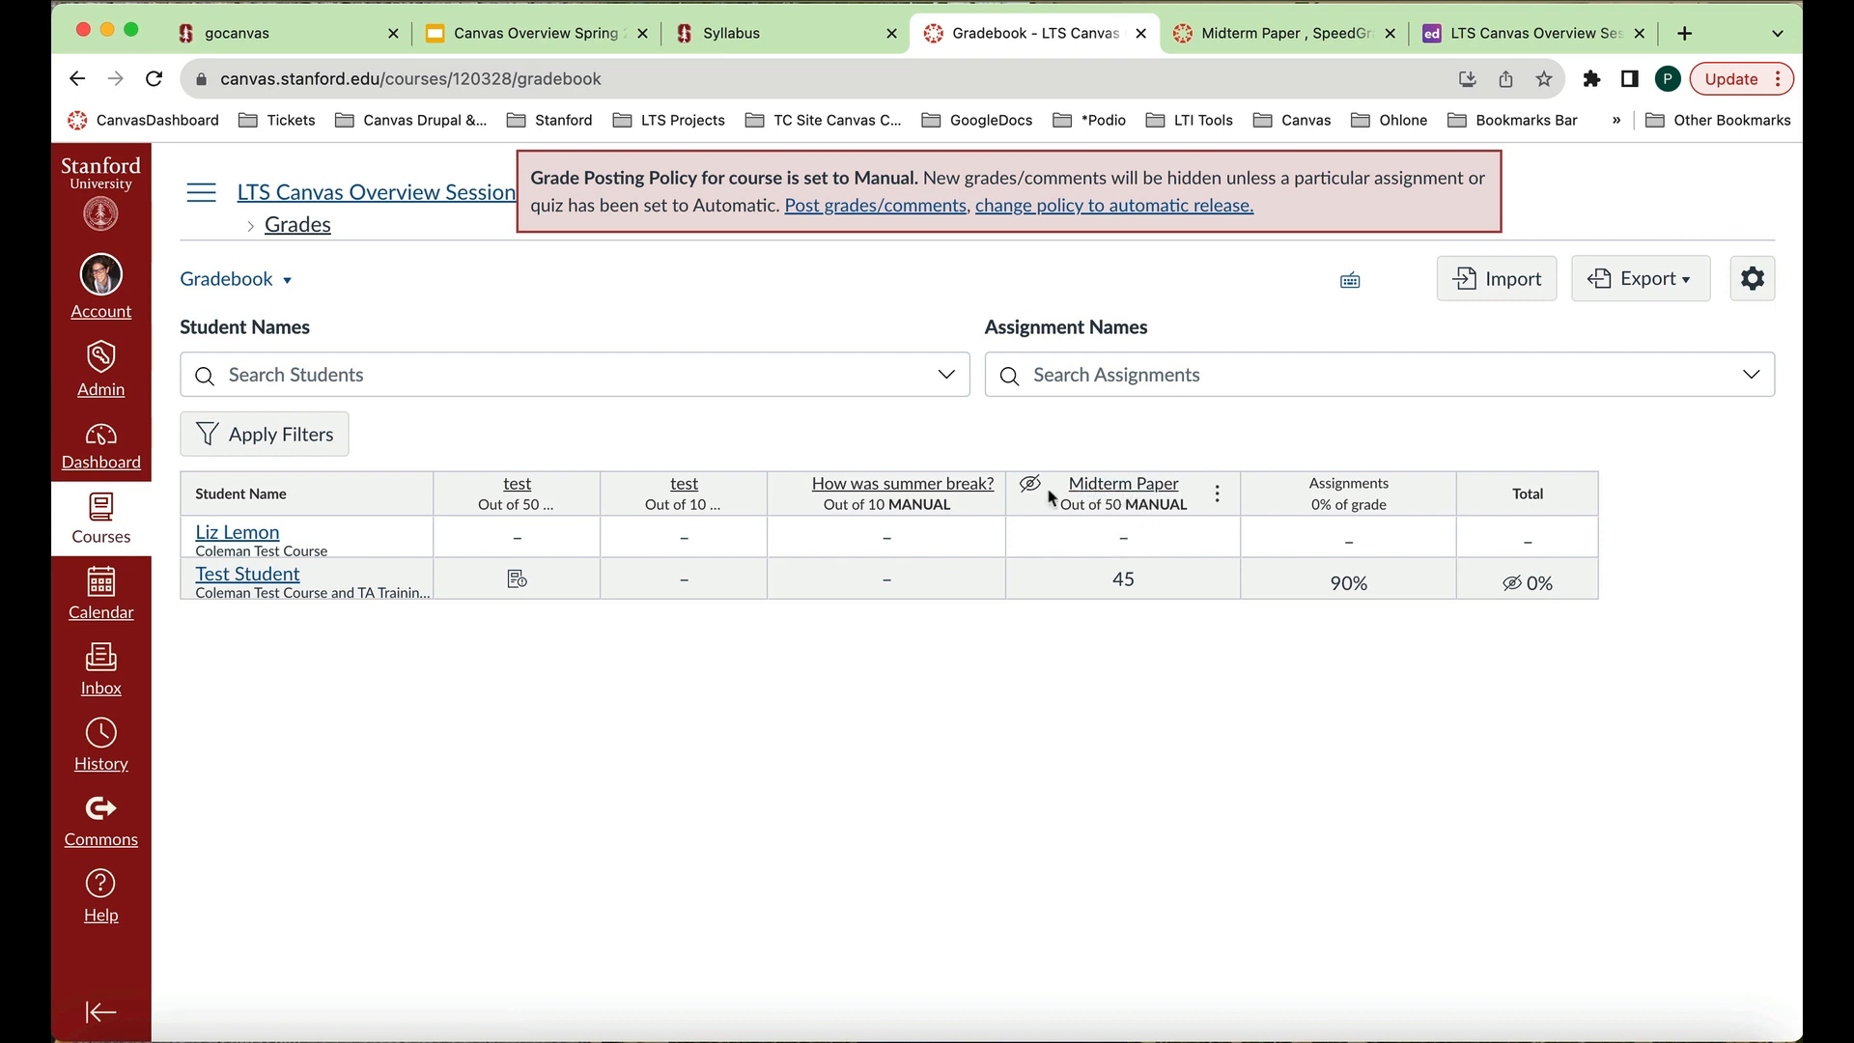
{"action": "left_click", "coordinate": [1219, 495]}
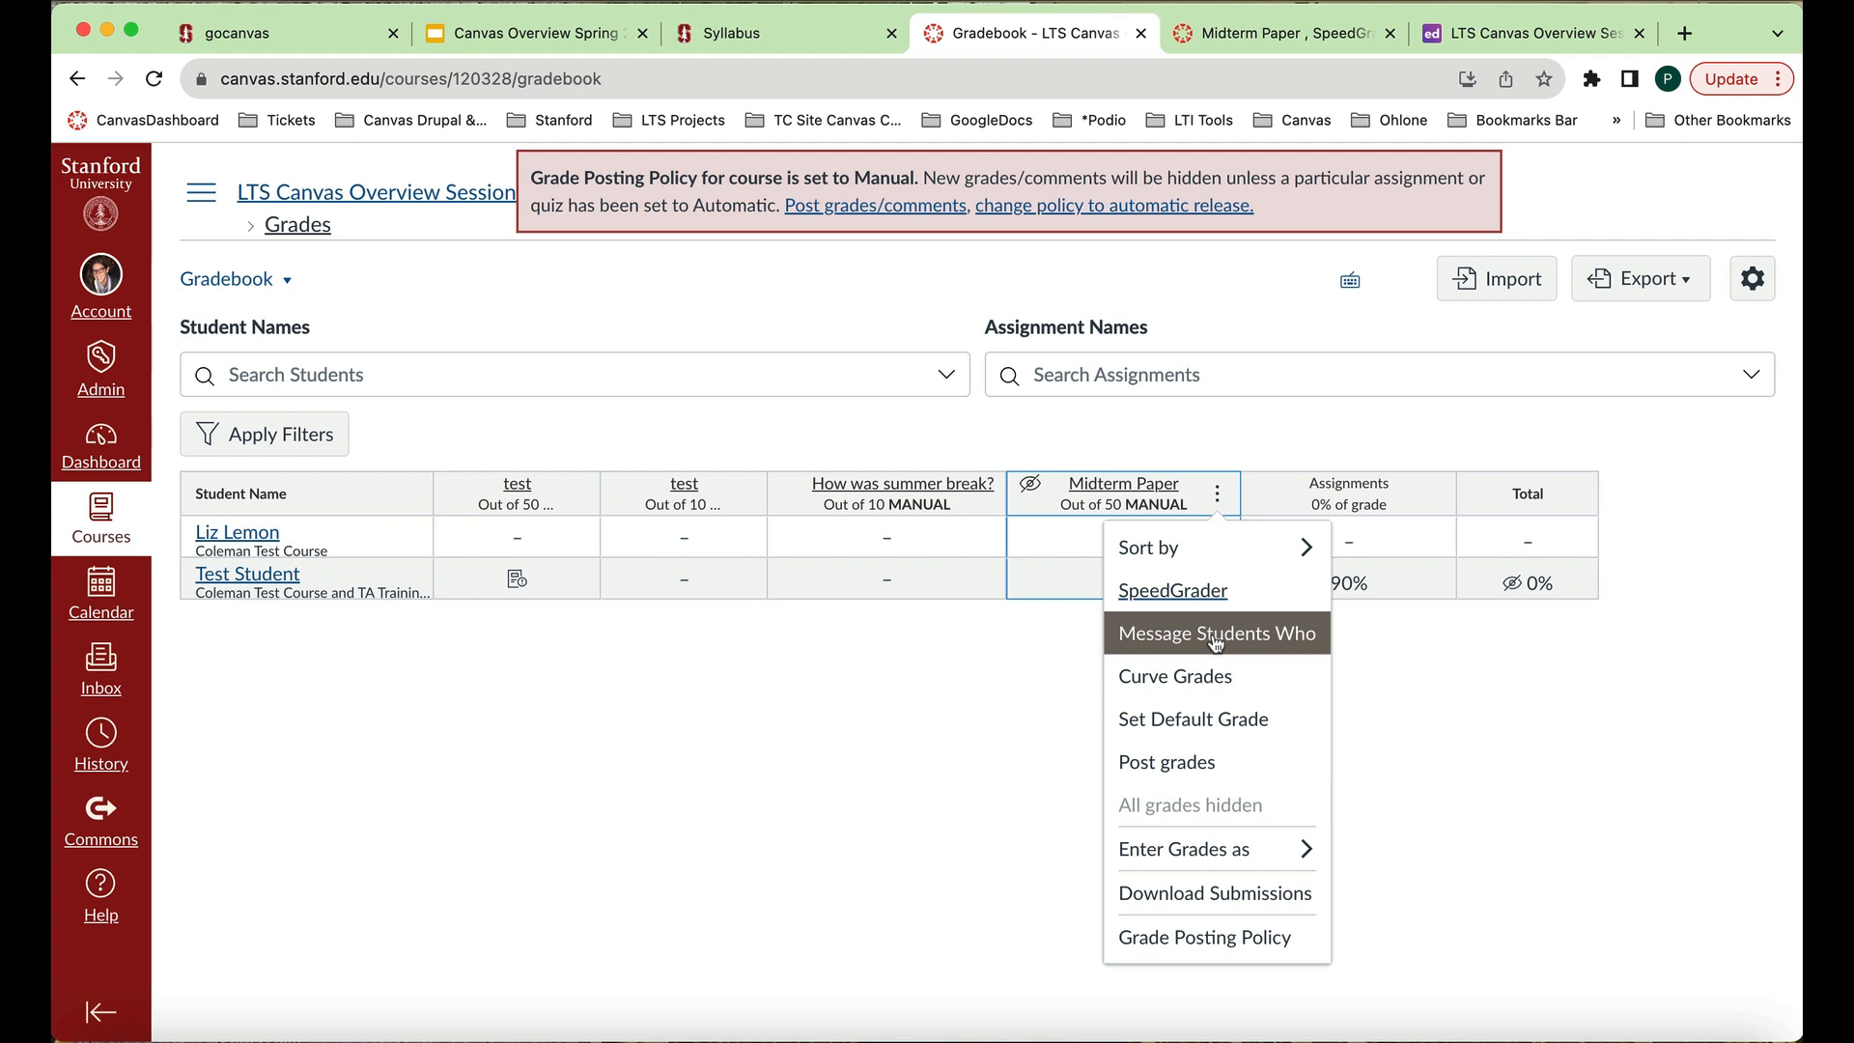
{"action": "left_click", "coordinate": [1213, 763]}
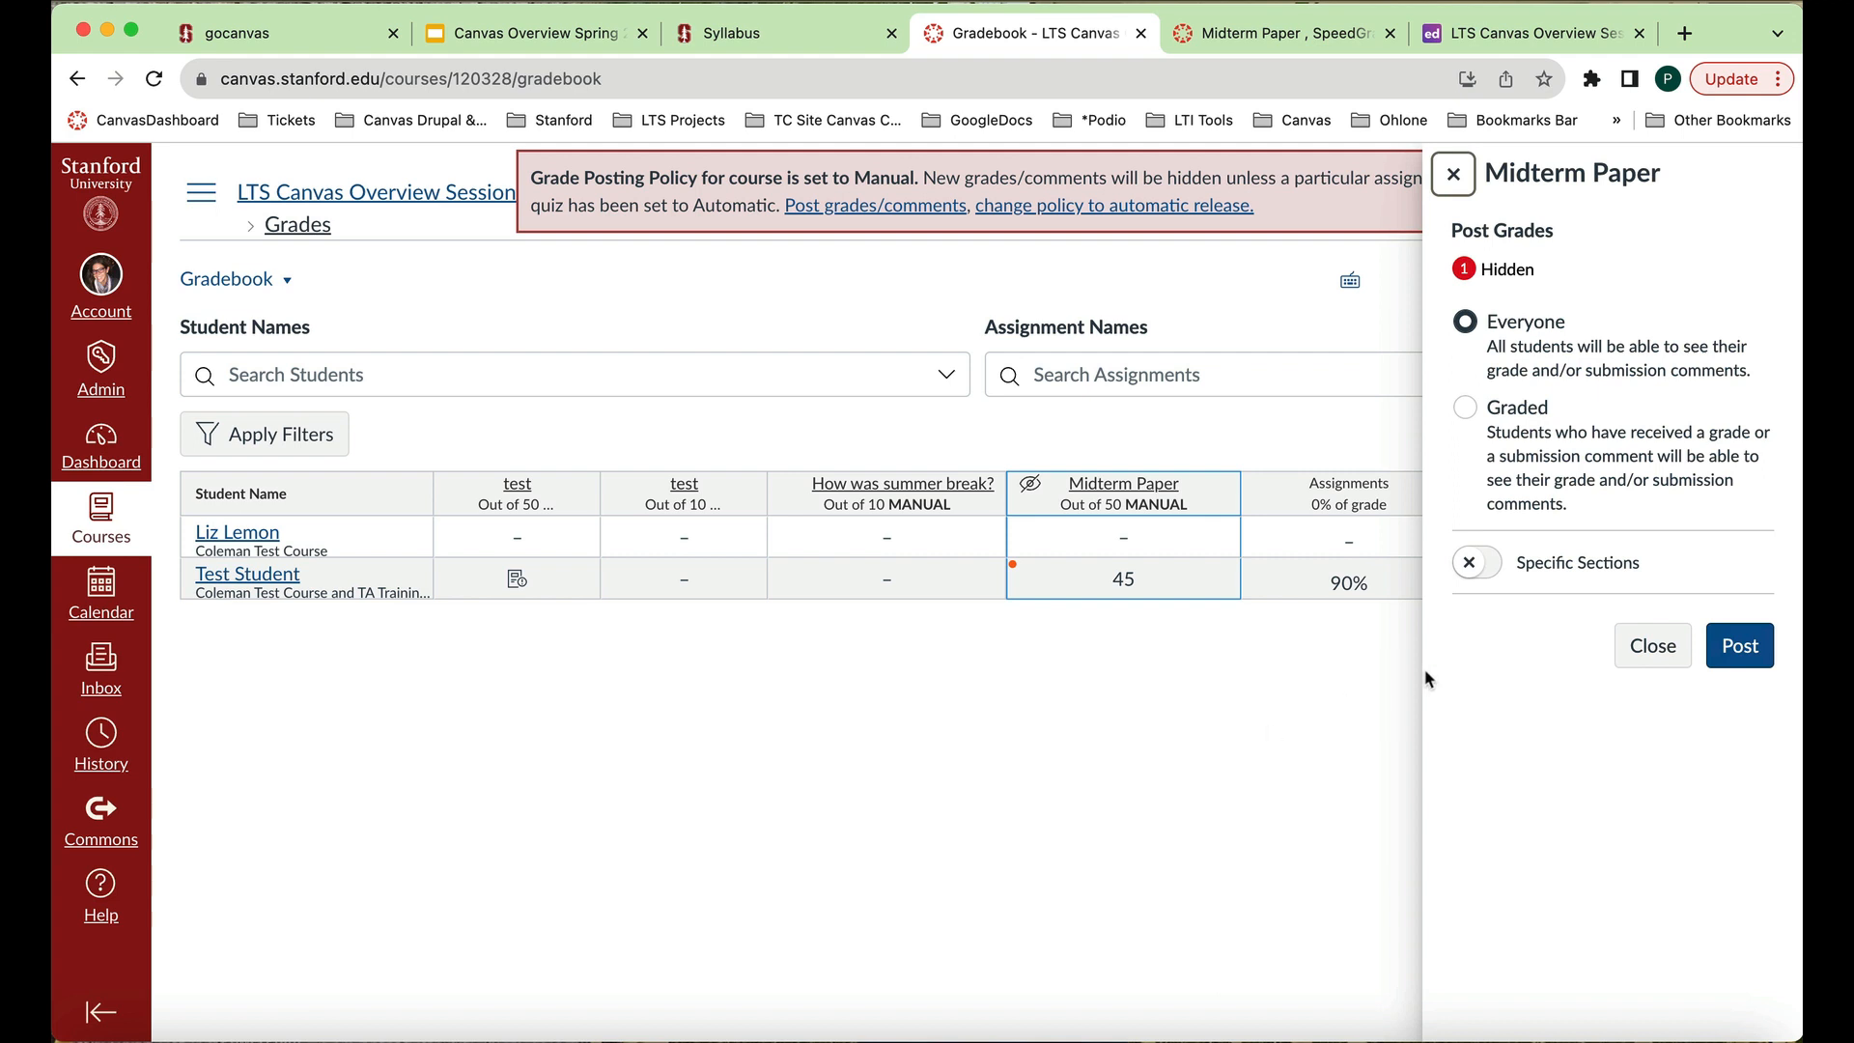
{"action": "left_click", "coordinate": [1752, 649]}
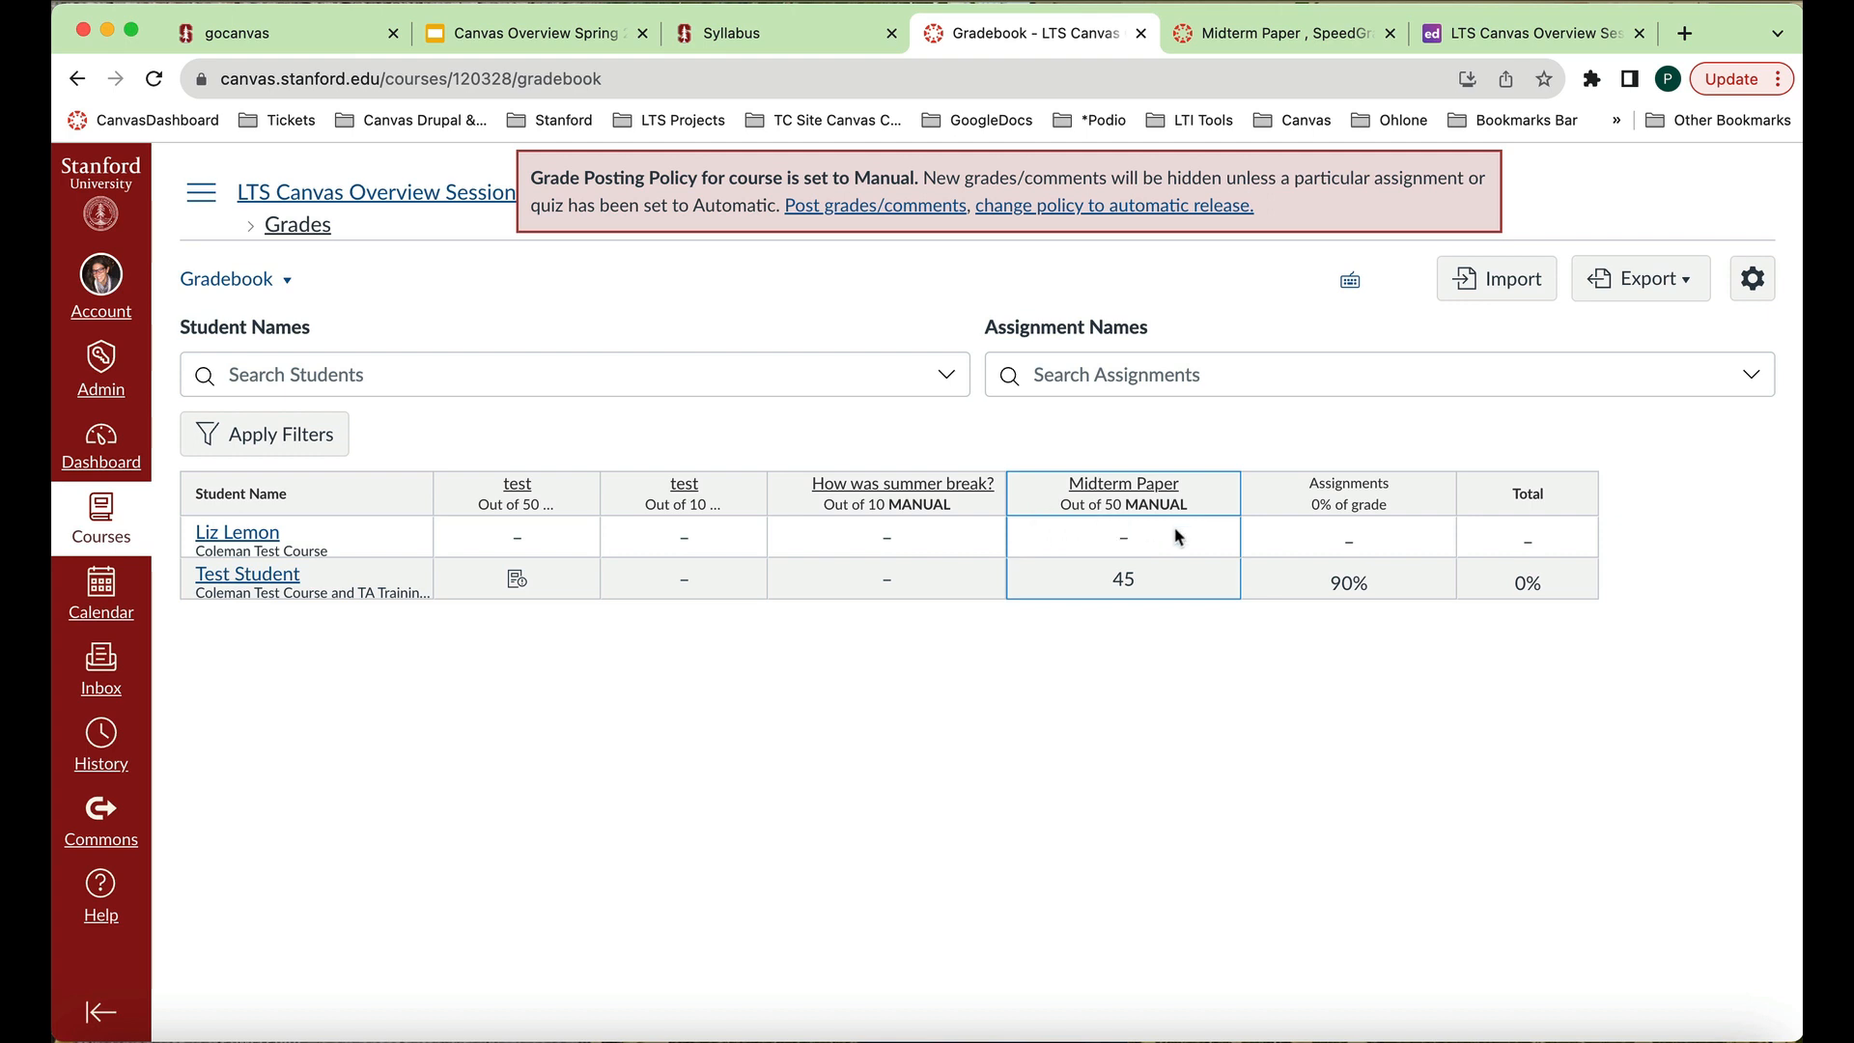
Open the Midterm Paper's grade posting policy and review the Automatically and Manually options.
{"action": "left_click", "coordinate": [1215, 494]}
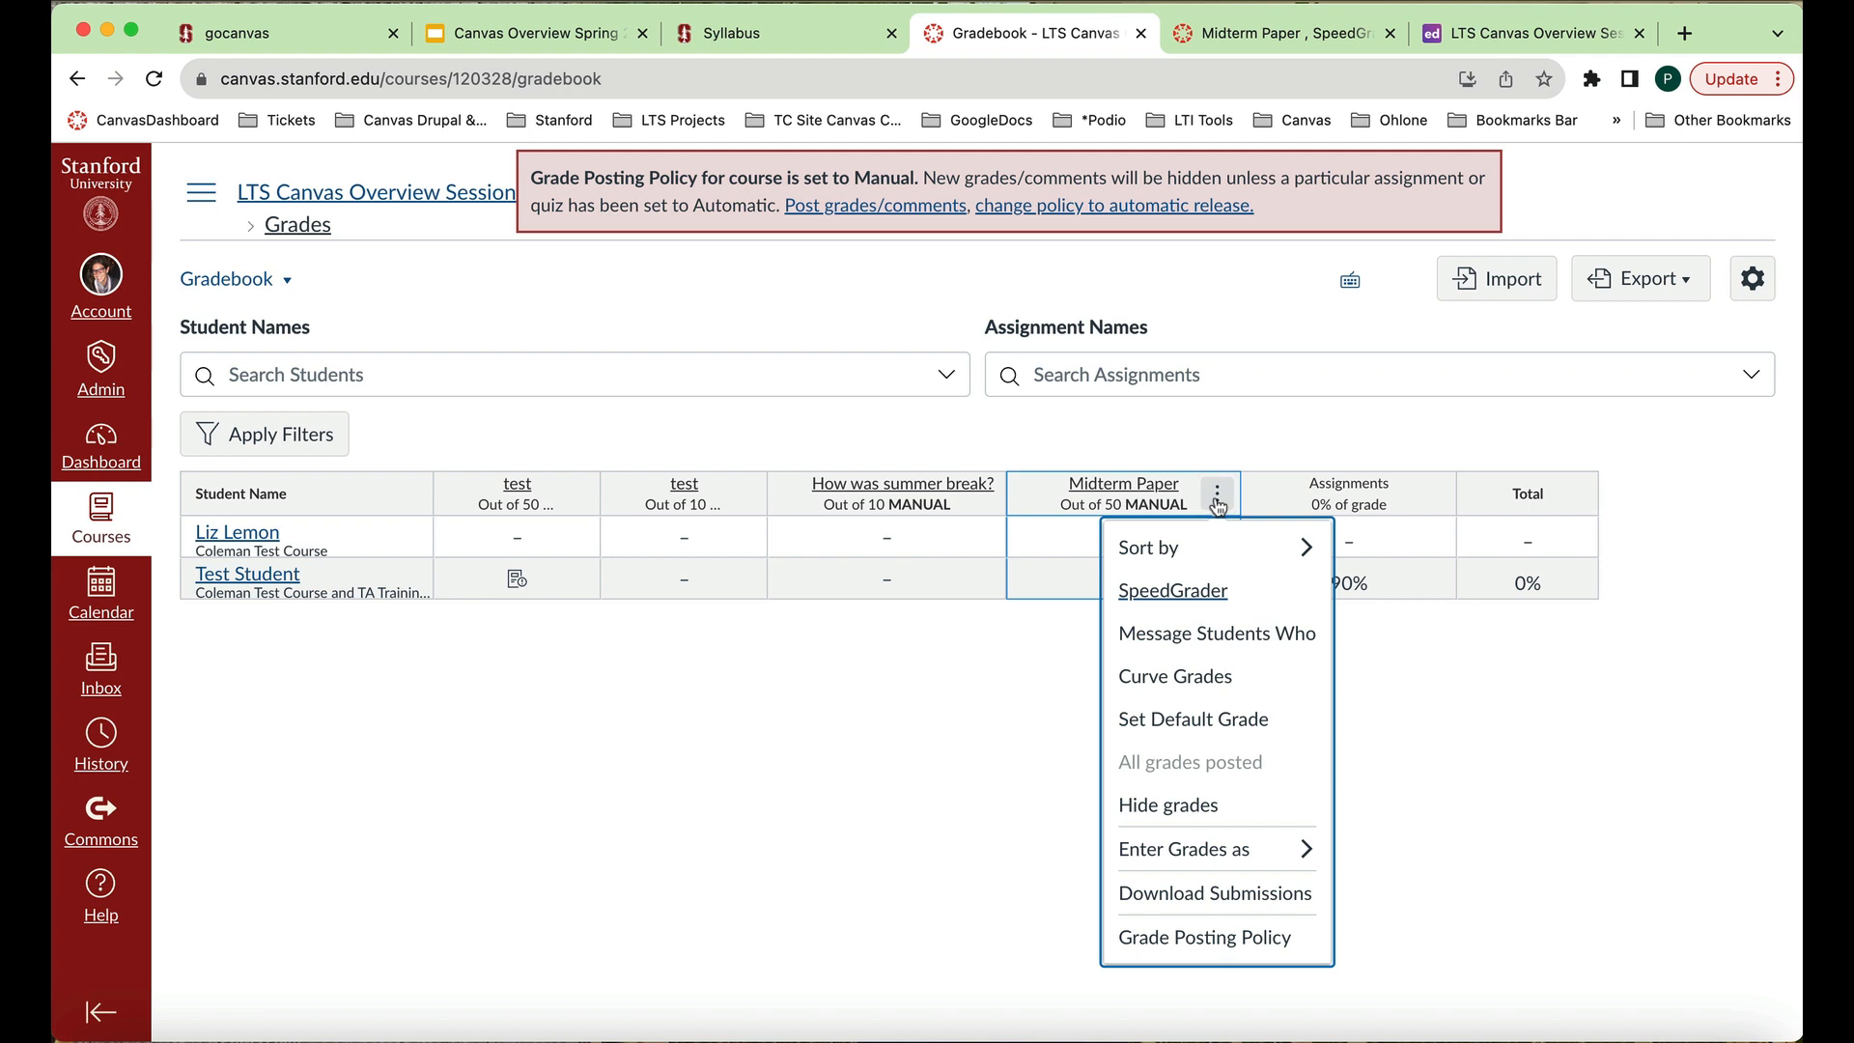
{"action": "left_click", "coordinate": [1191, 933]}
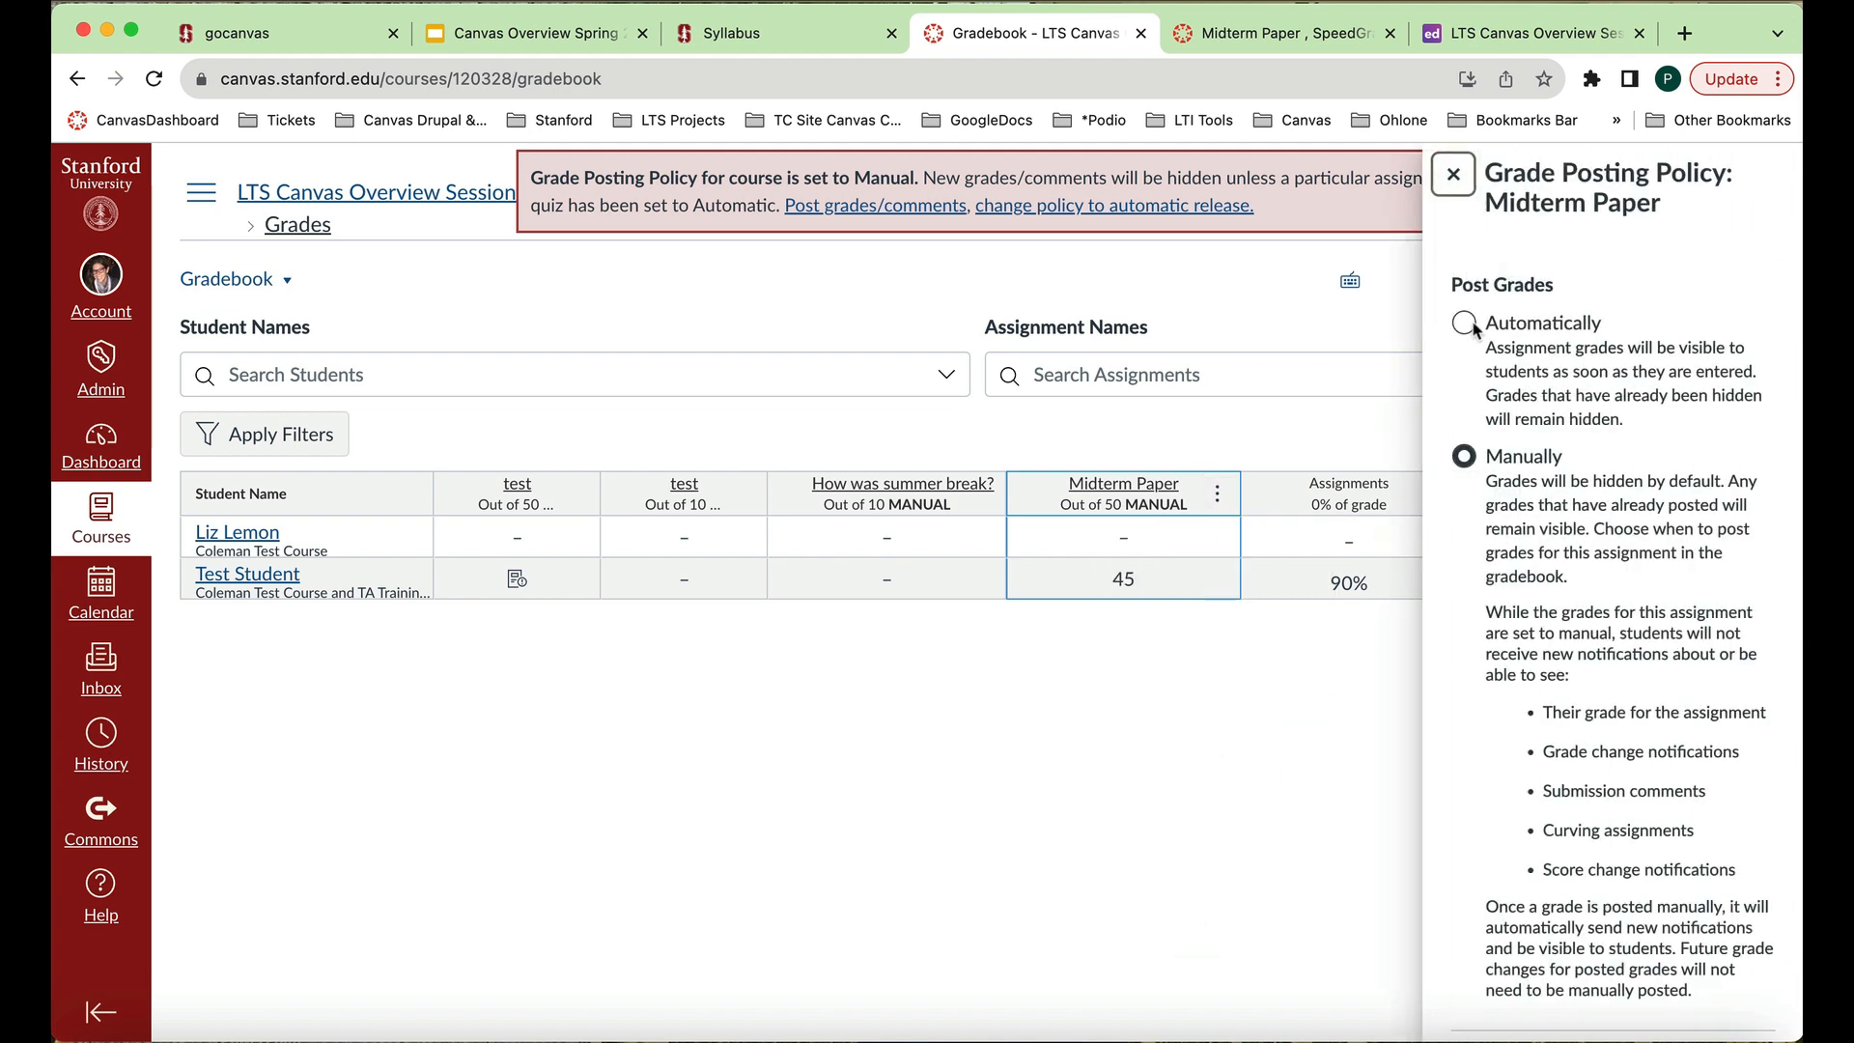
{"action": "scroll", "coordinate": [1623, 676], "scroll_direction": "down", "scroll_amount": 2}
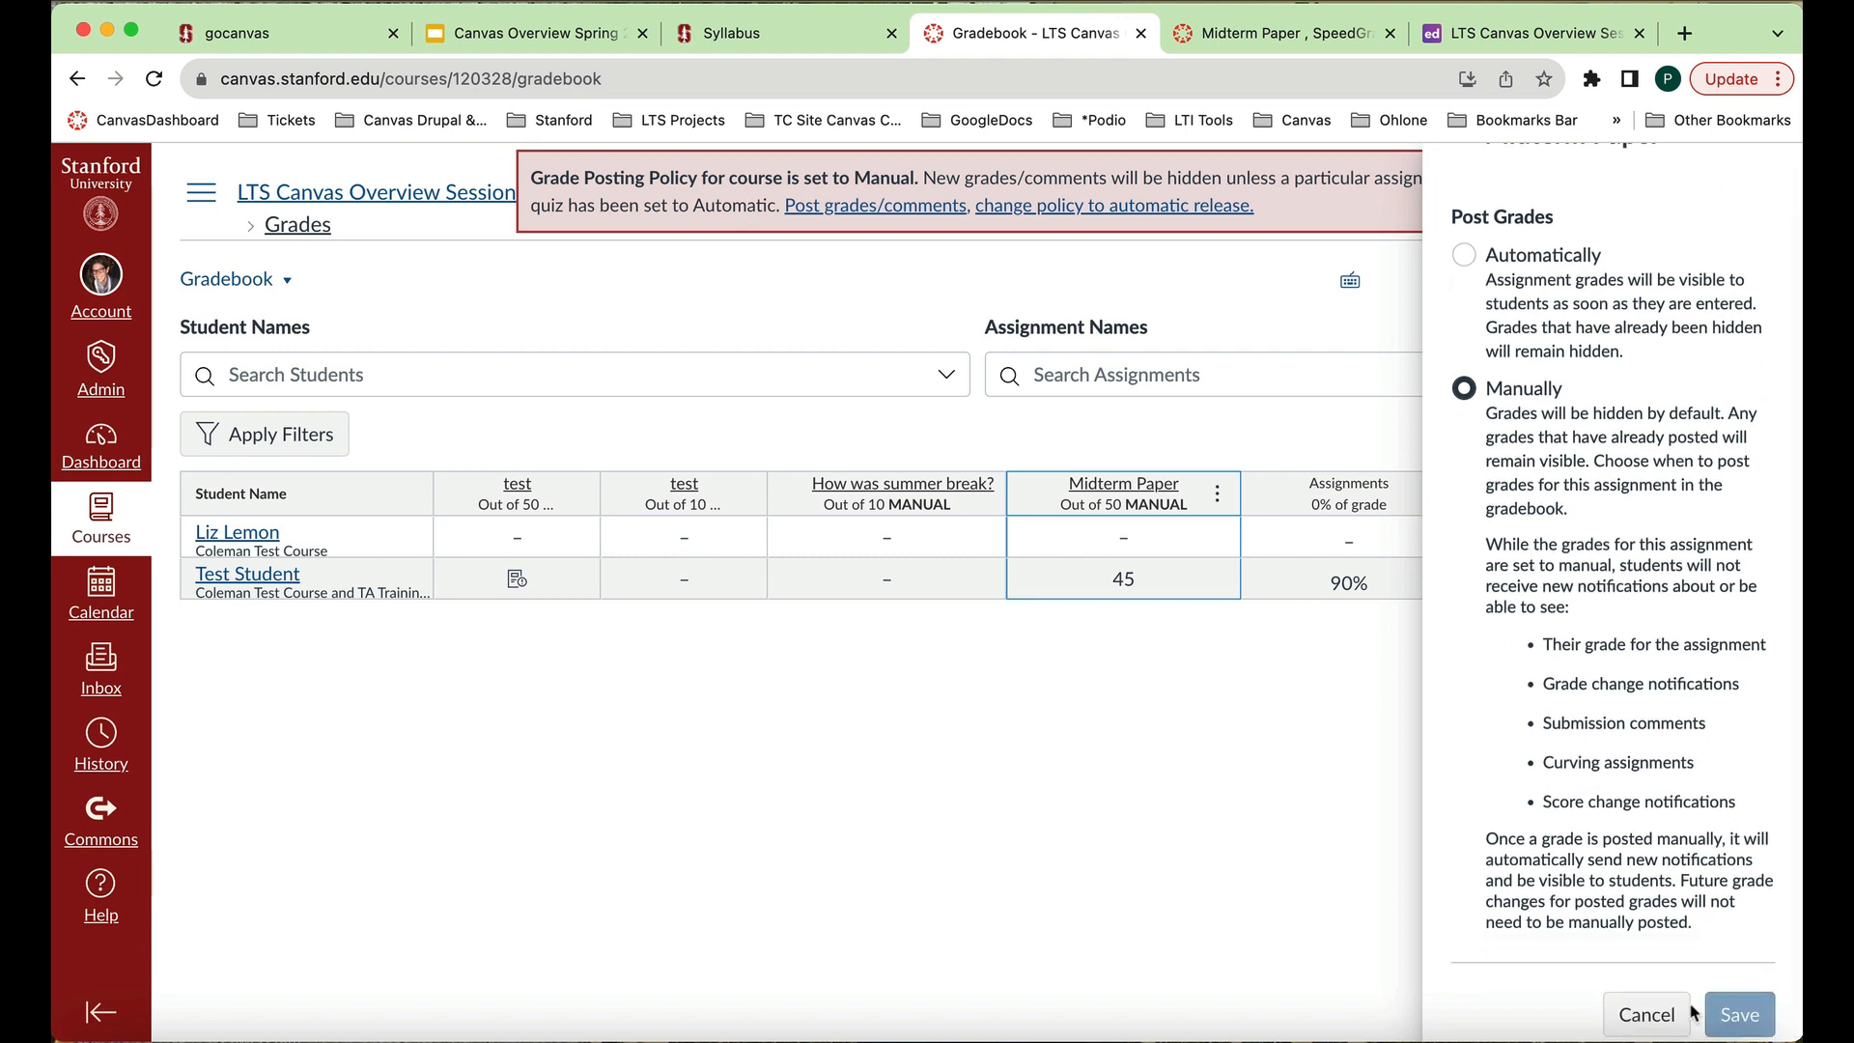
{"action": "scroll", "coordinate": [1603, 580], "scroll_direction": "up", "scroll_amount": 2}
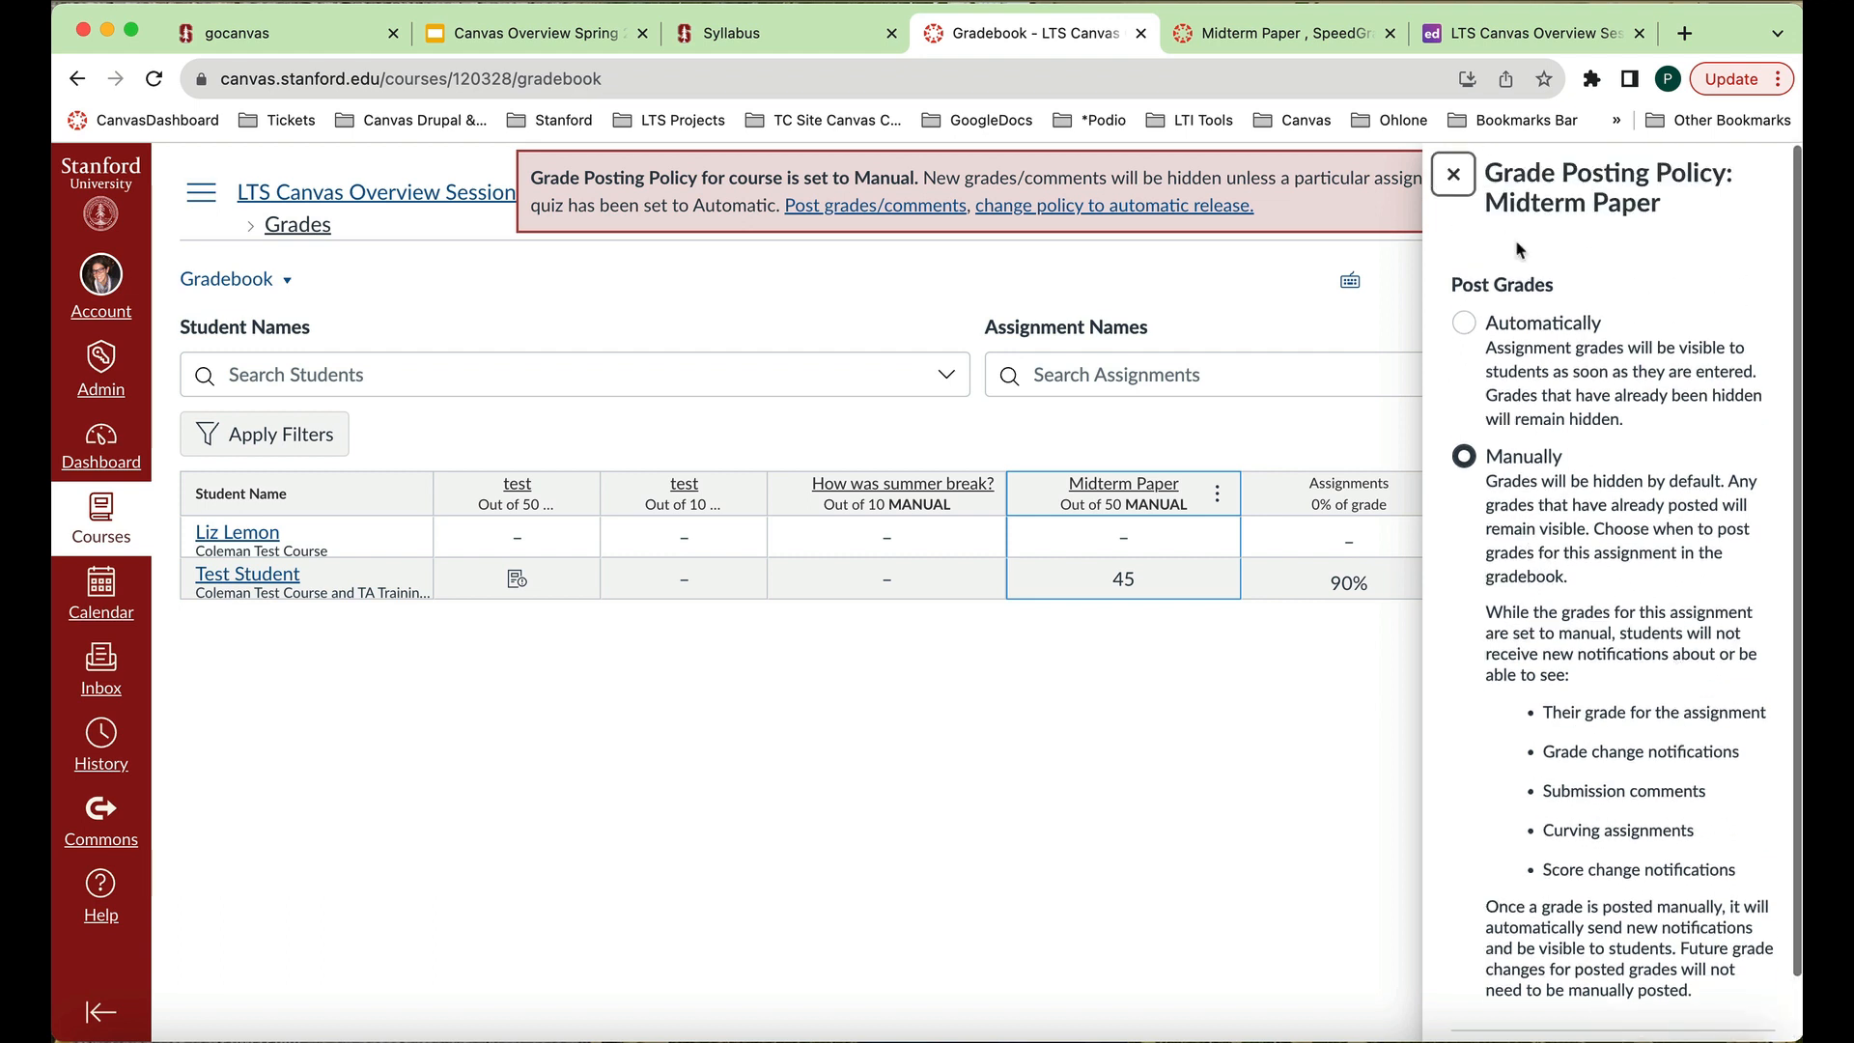
Close the Midterm Paper policy, then review the course-wide Late Policies and Grade Posting Policy in the Gradebook settings without changing them.
{"action": "left_click", "coordinate": [1453, 176]}
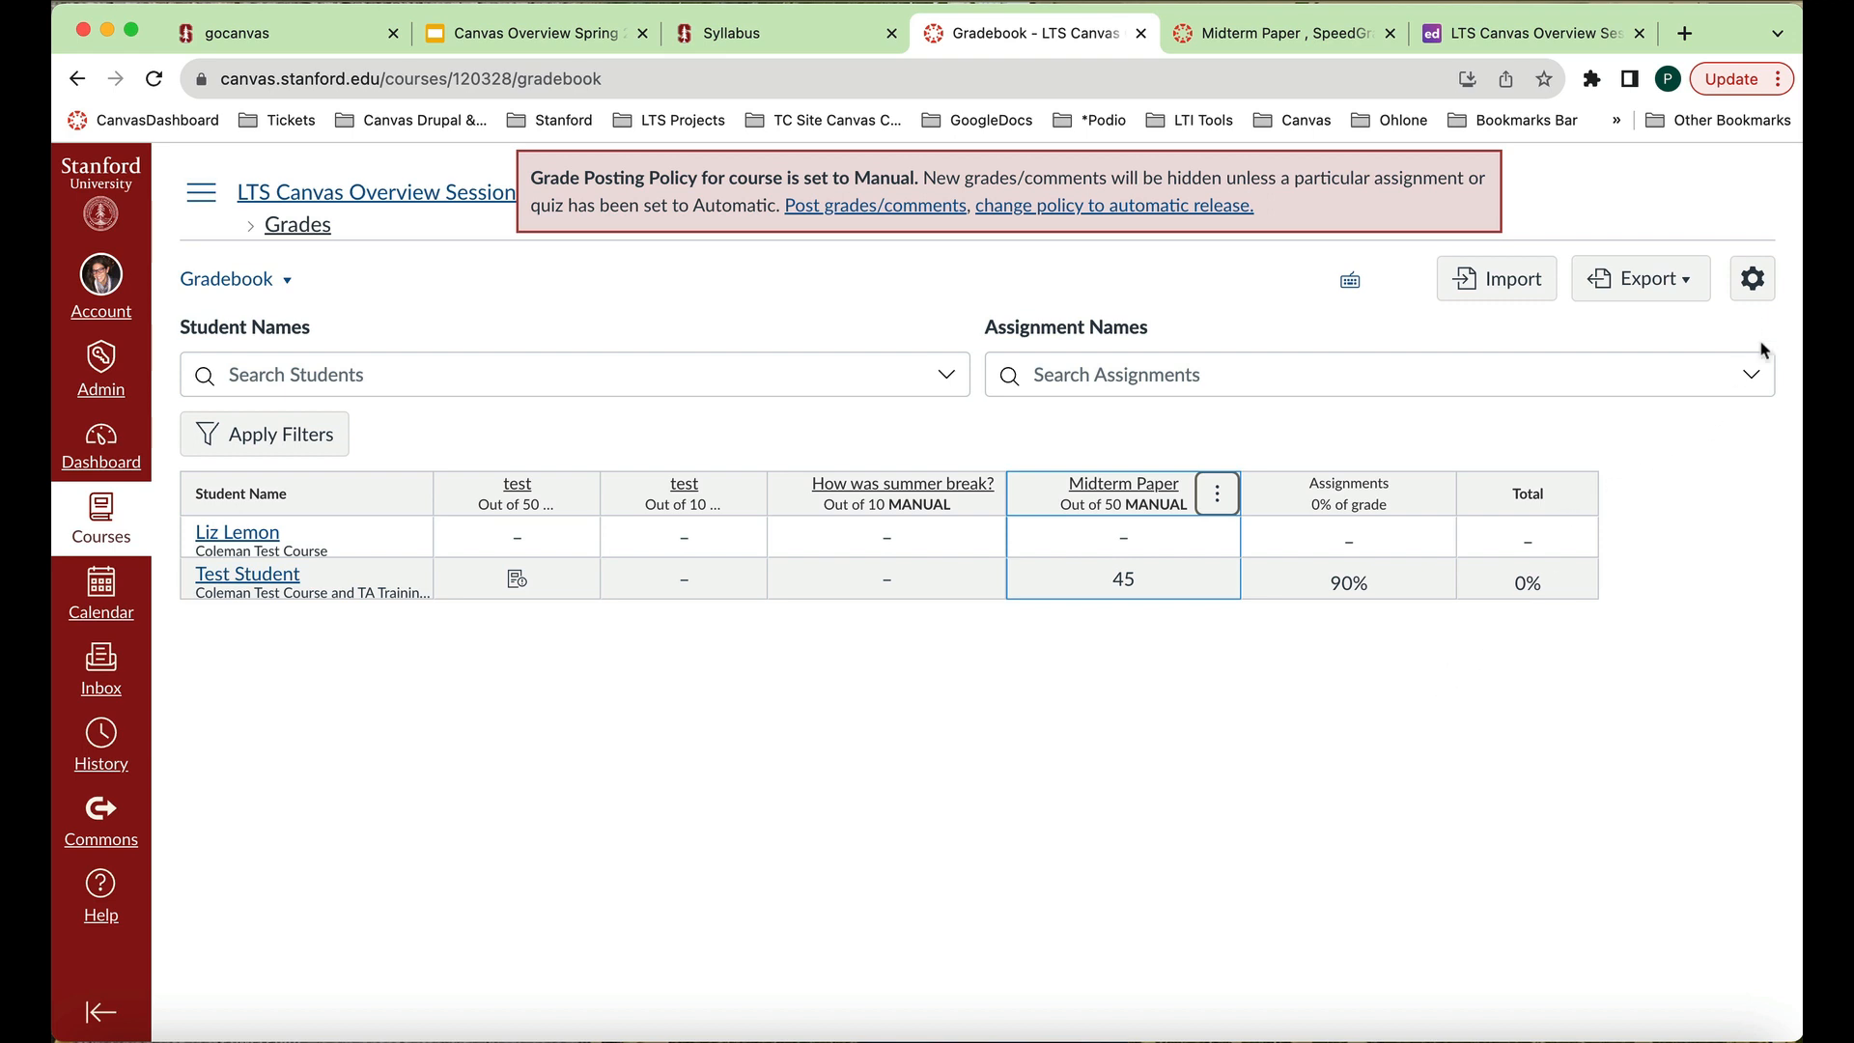
{"action": "left_click", "coordinate": [1755, 286]}
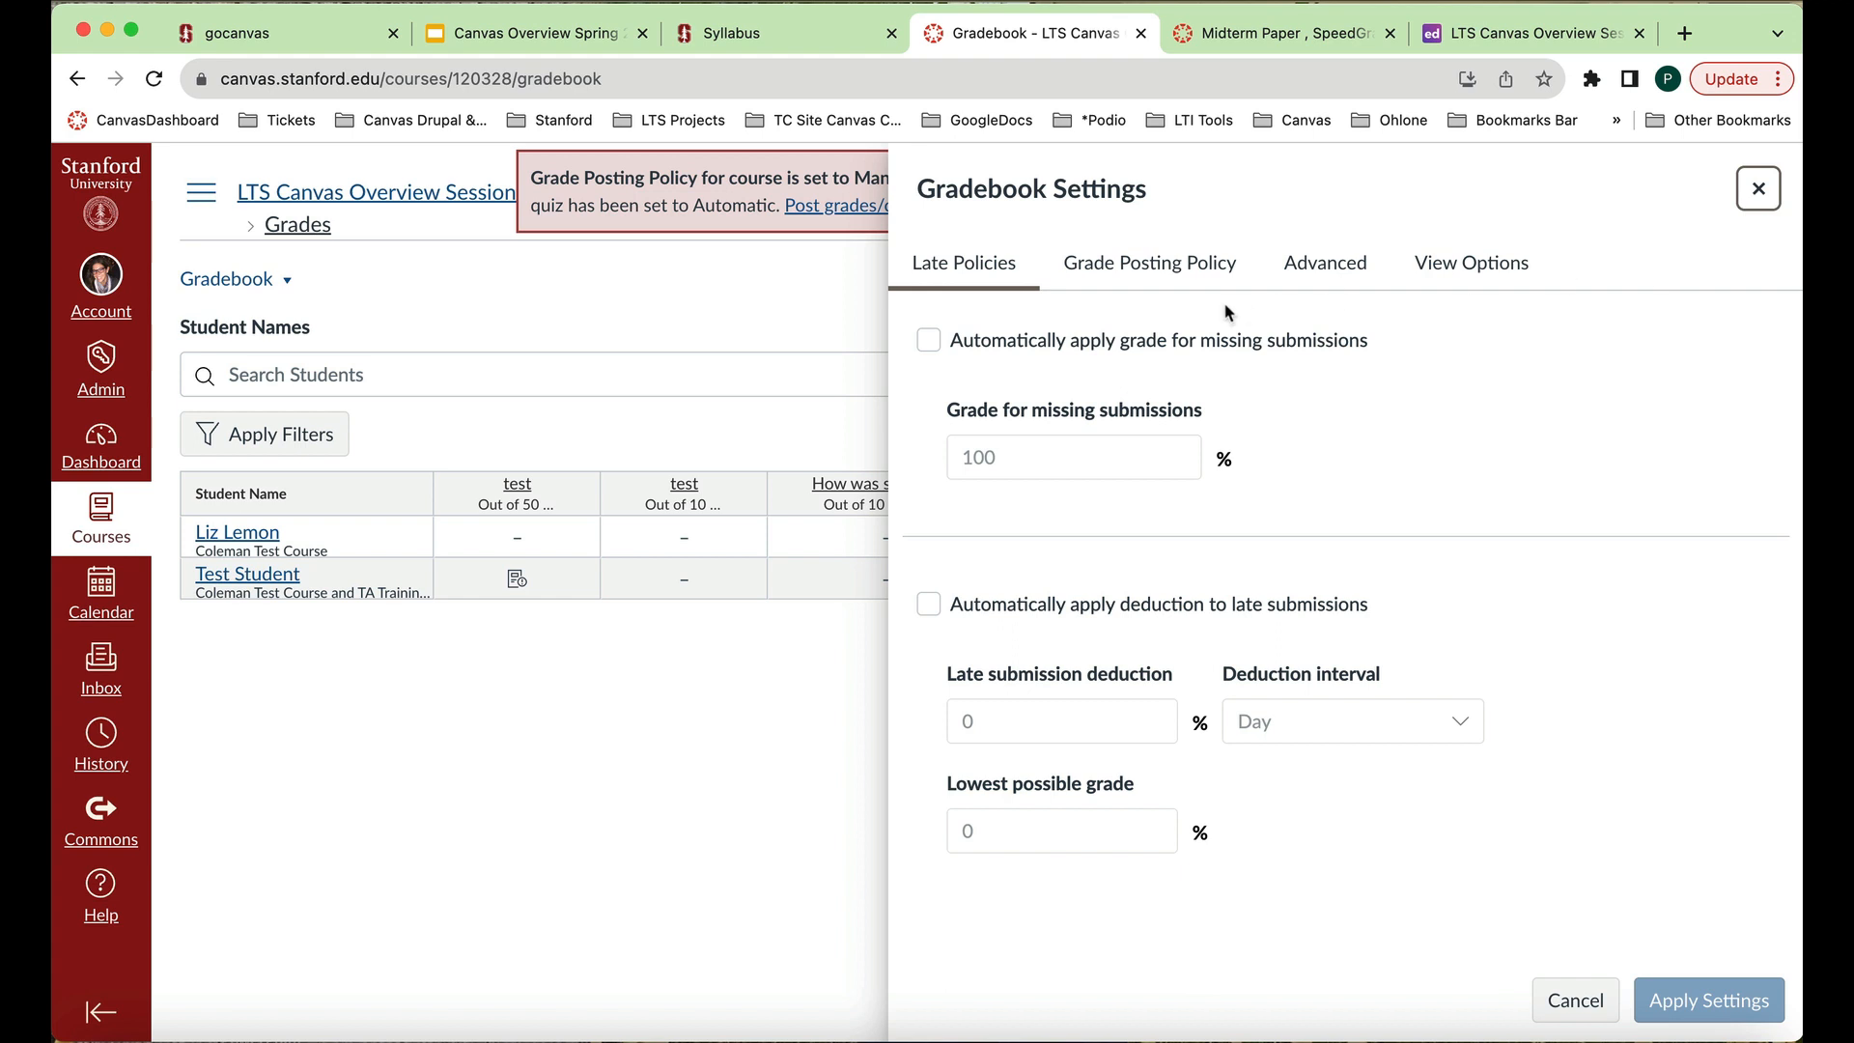
{"action": "left_click", "coordinate": [1195, 276]}
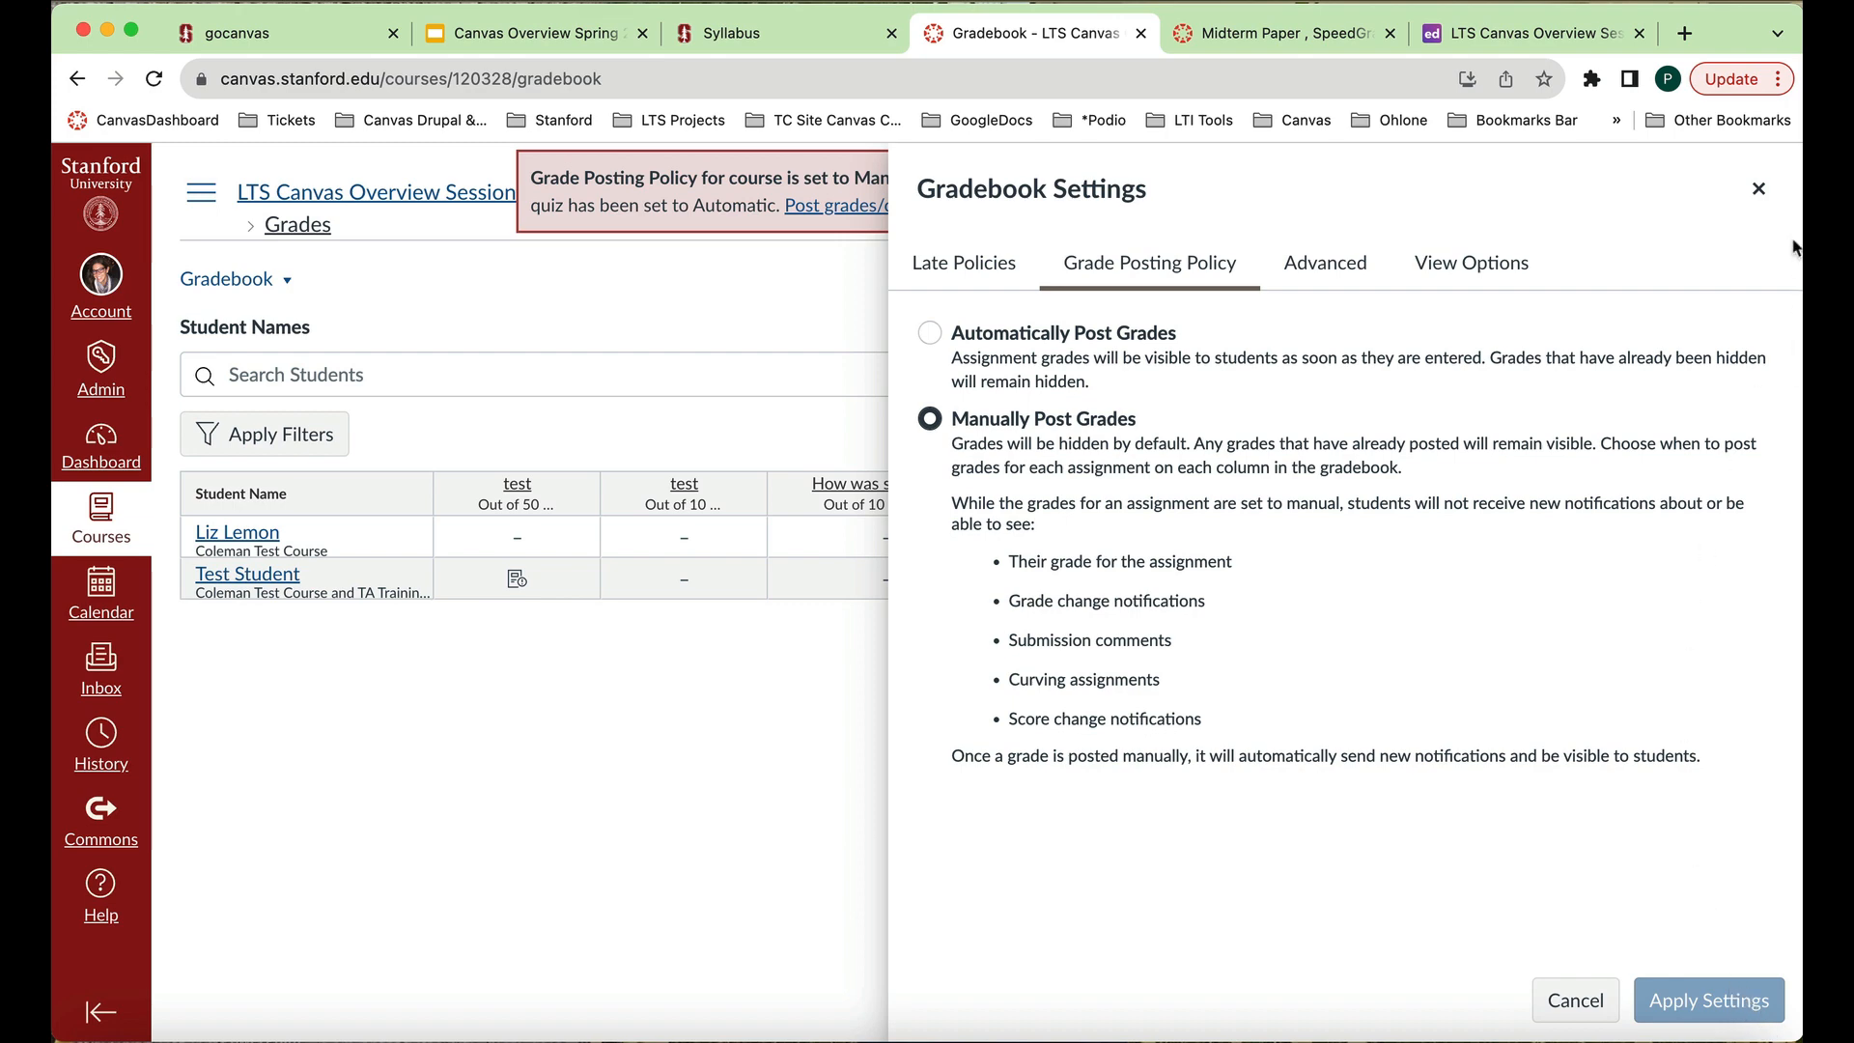
{"action": "left_click", "coordinate": [1758, 190]}
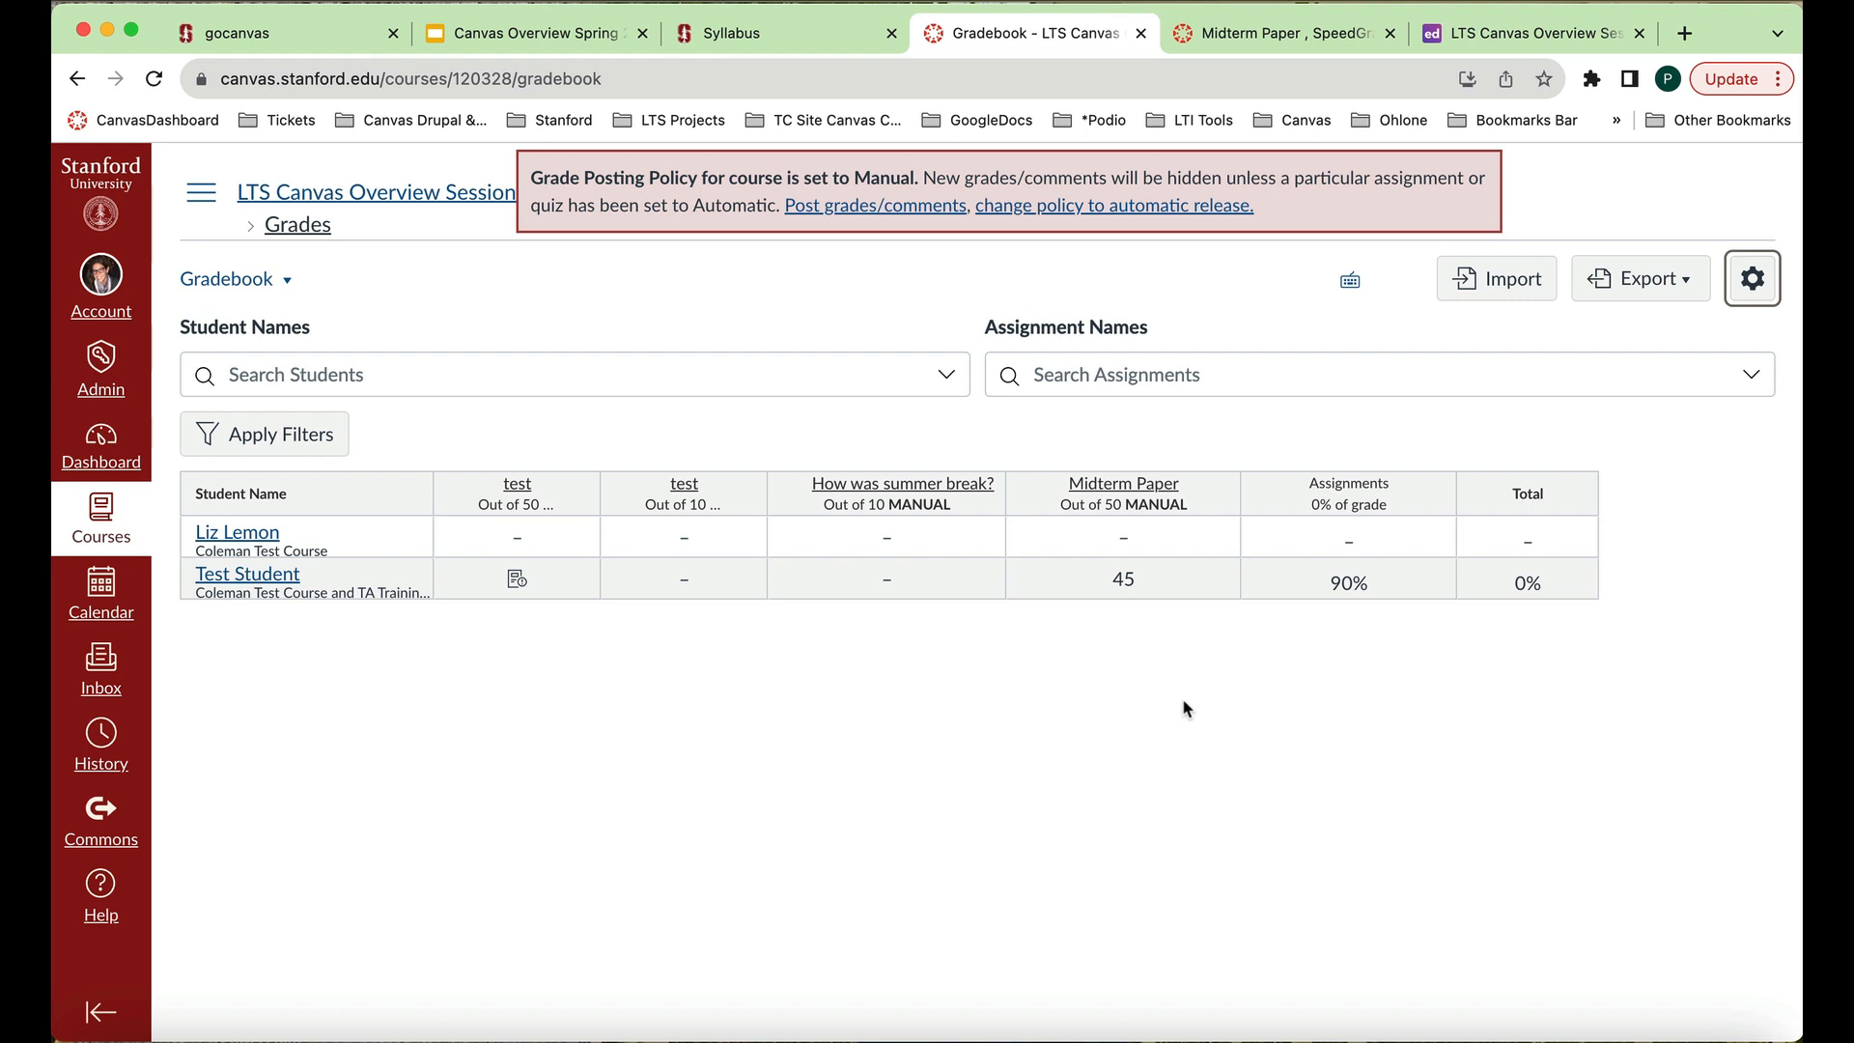
View the grade details for Test Student's Midterm Paper, including the status options and comments, and close them.
{"action": "left_click", "coordinate": [1135, 578]}
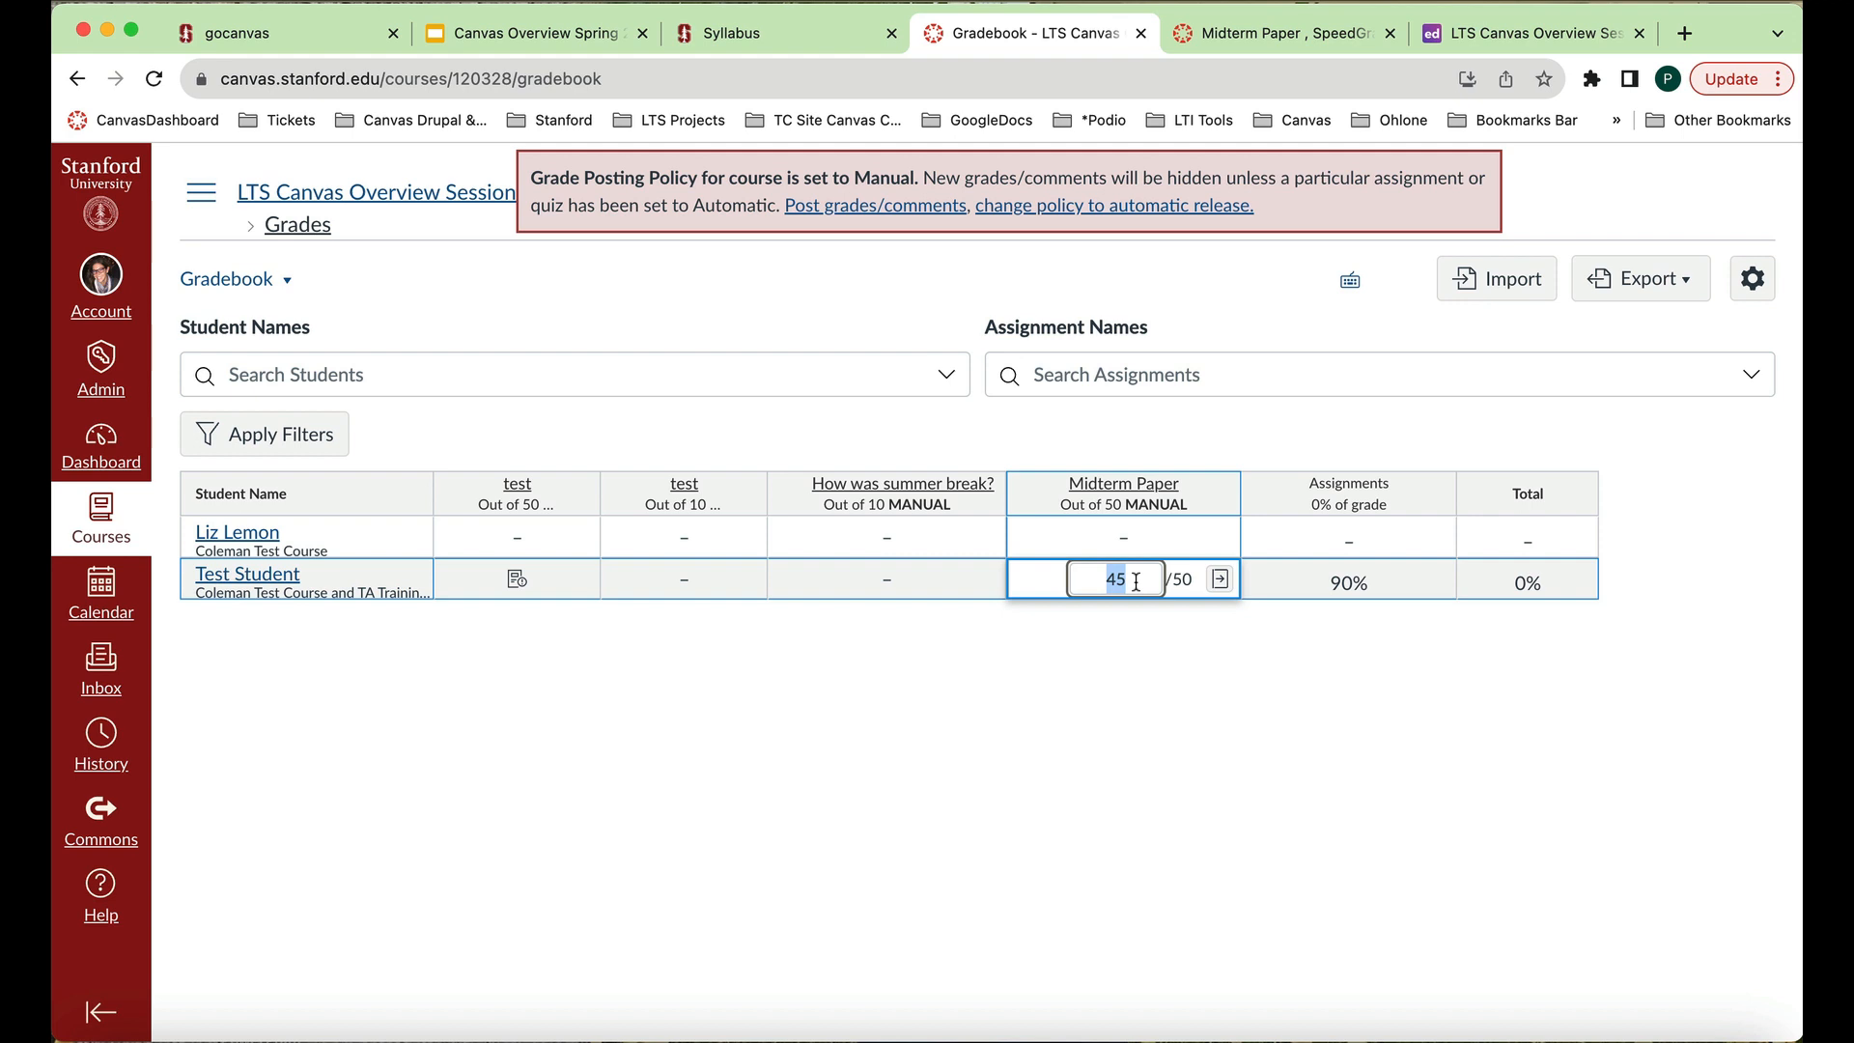
{"action": "left_click", "coordinate": [1221, 579]}
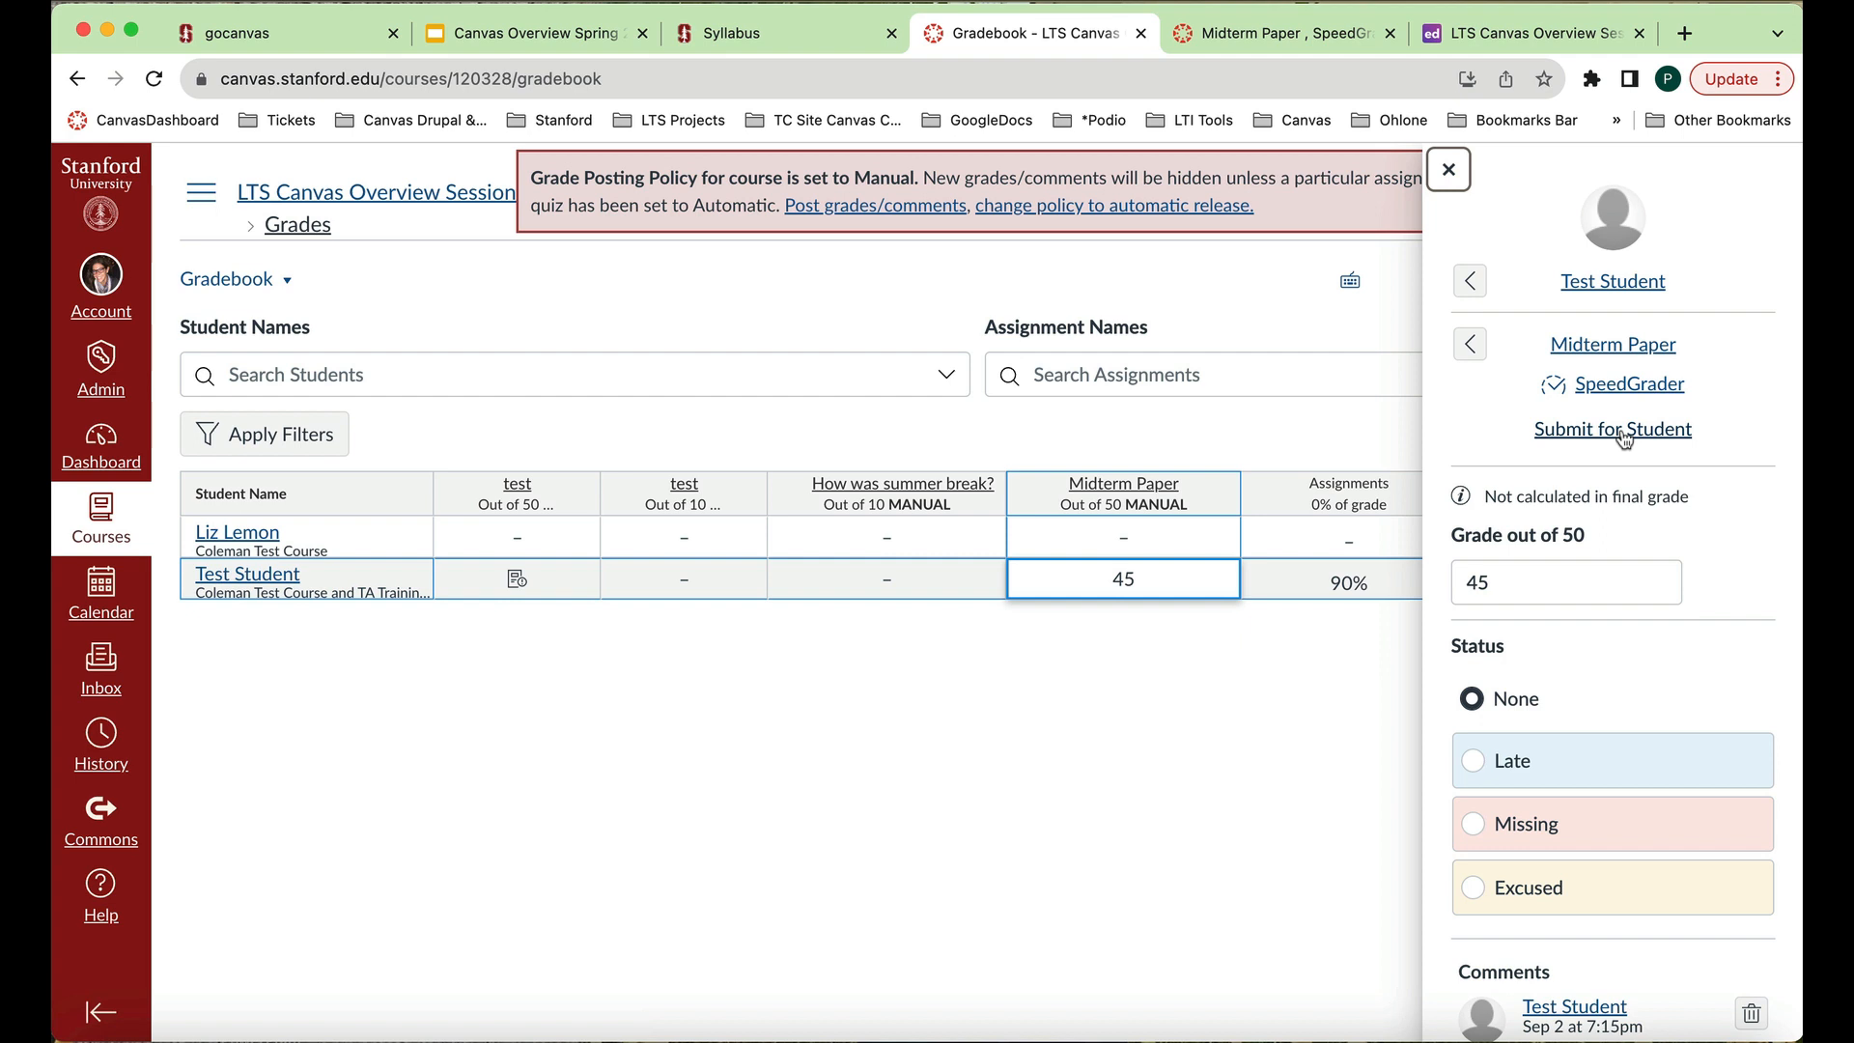
{"action": "left_click", "coordinate": [1449, 170]}
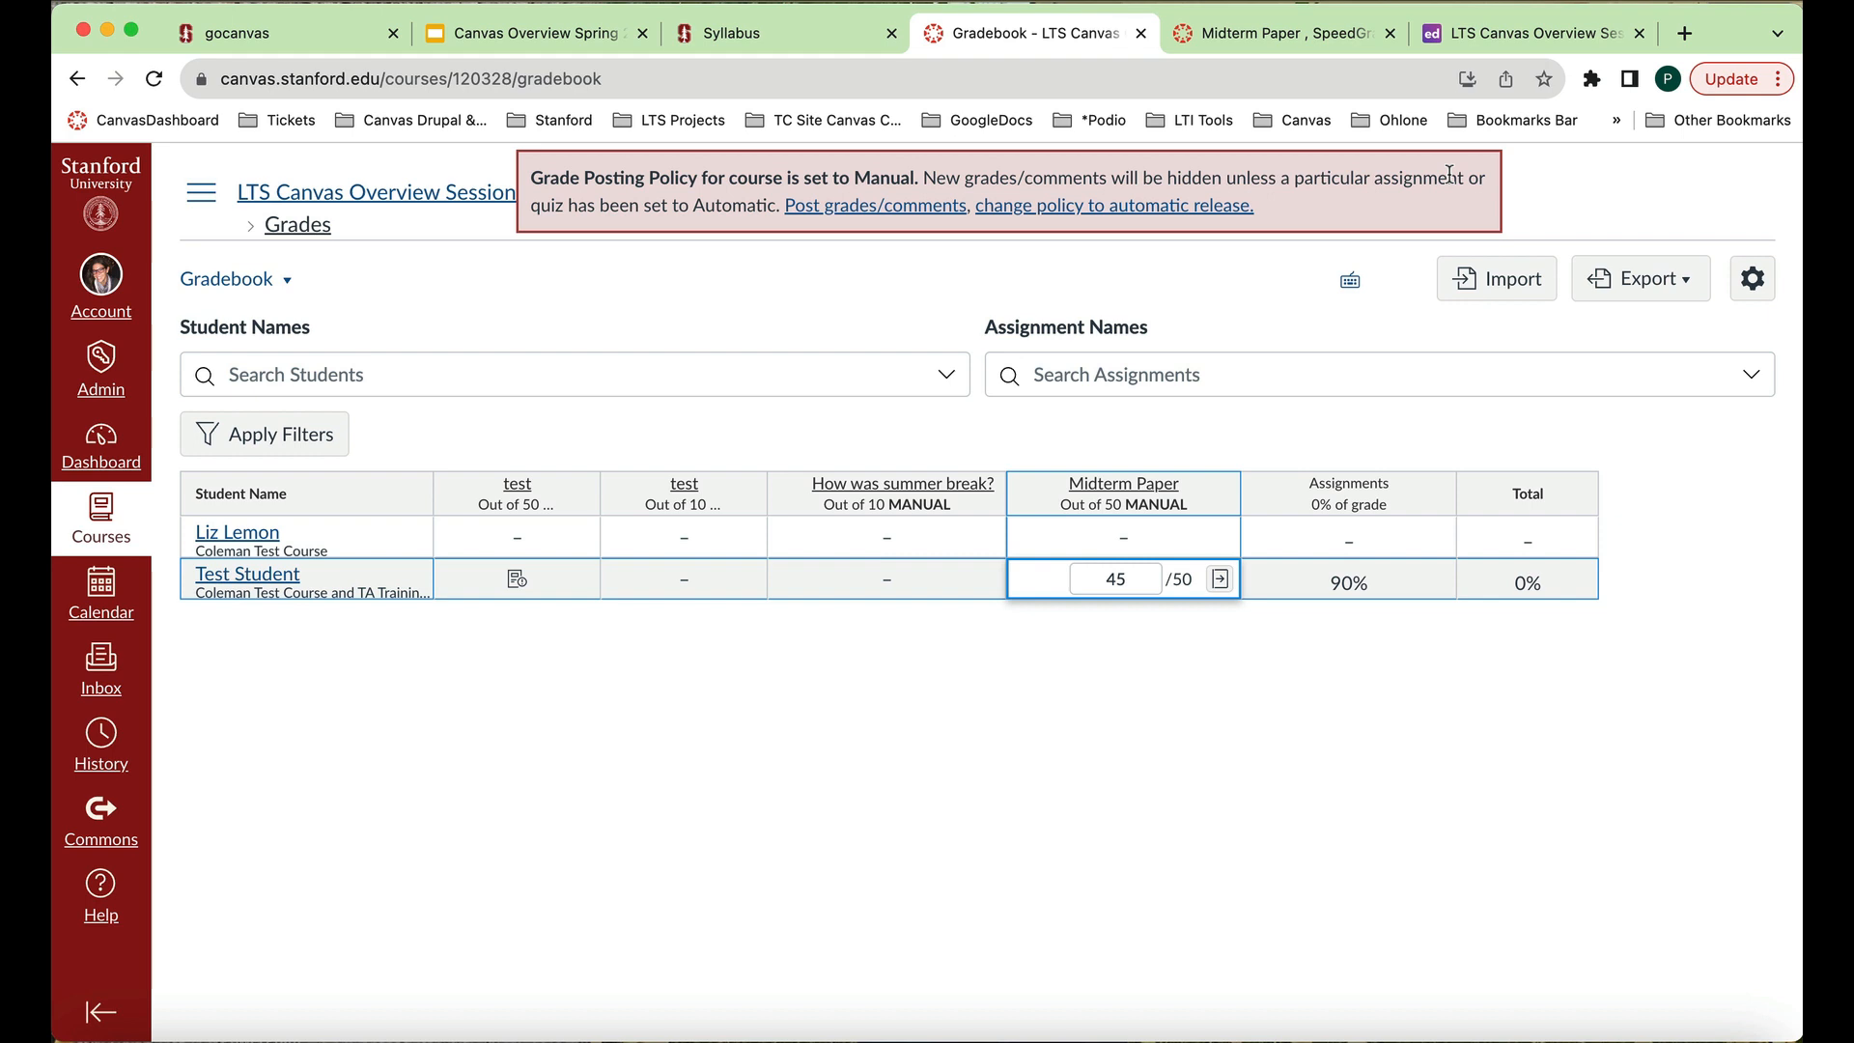
Review the Gradebook's export options and its available filters without applying any.
{"action": "left_click", "coordinate": [1690, 282]}
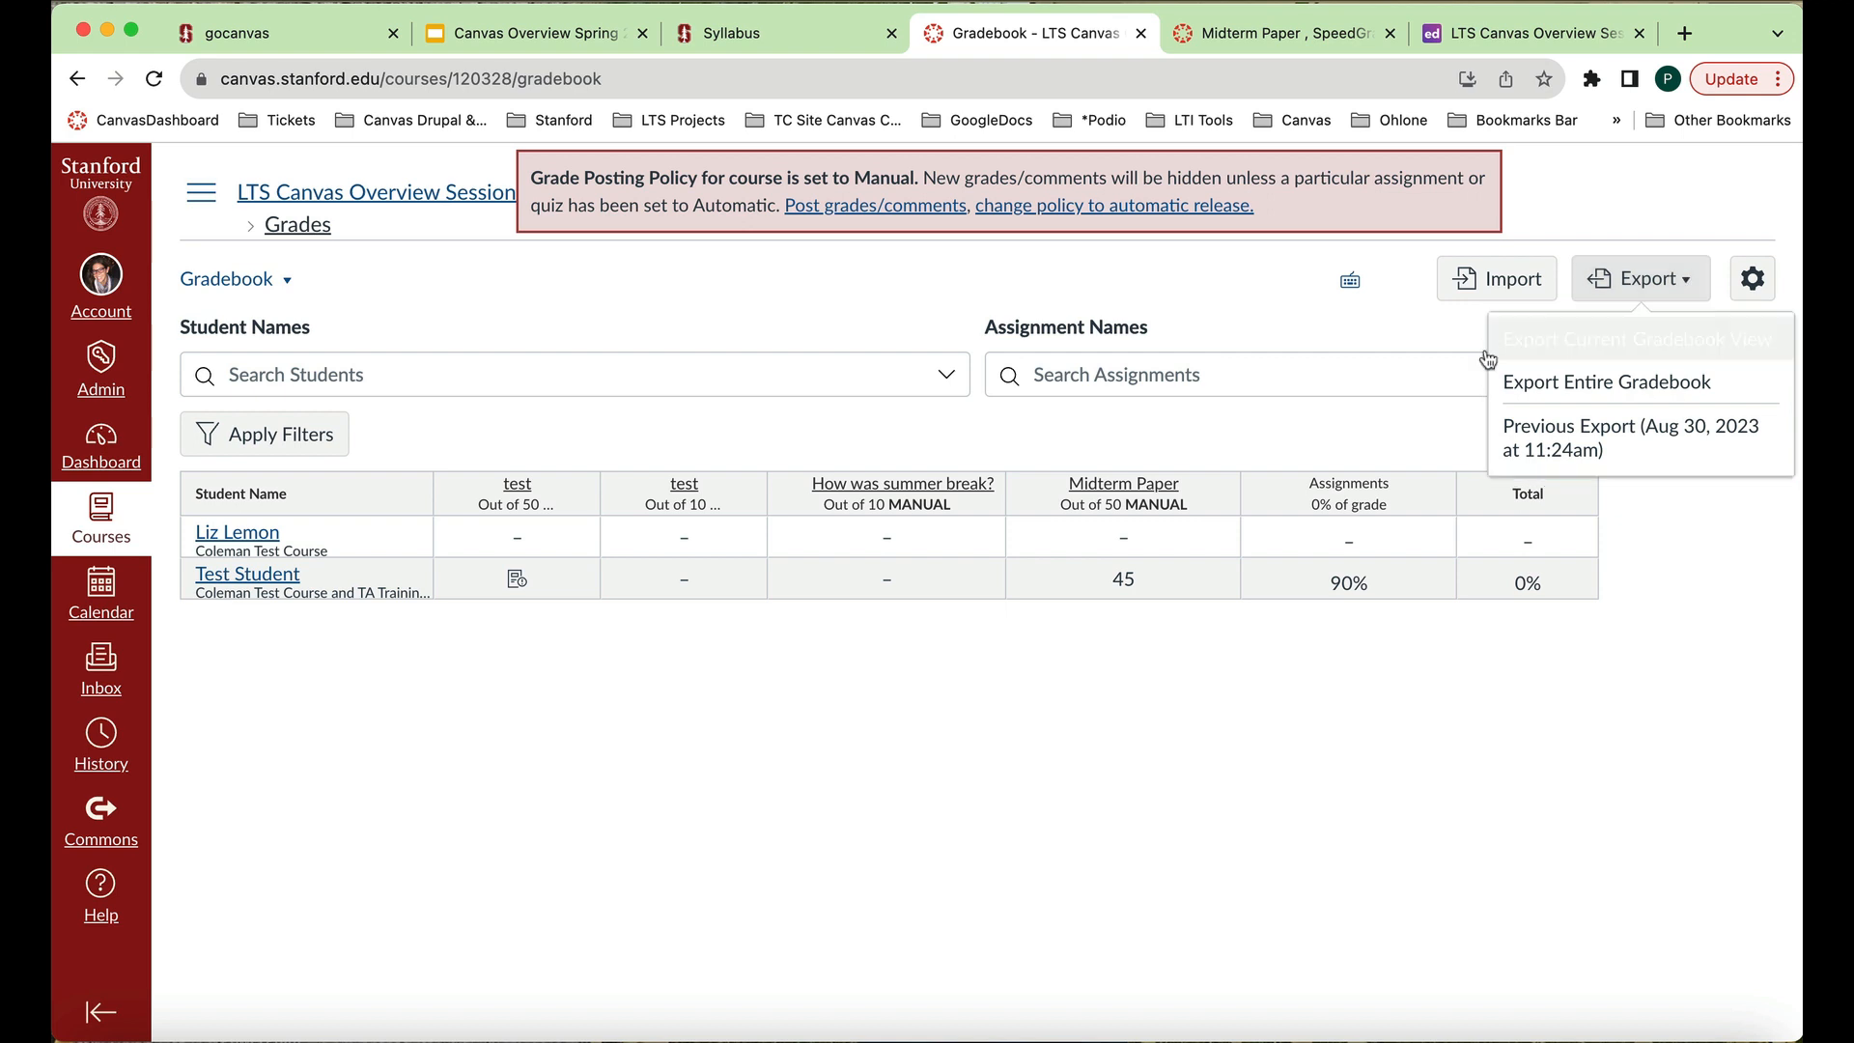
{"action": "left_click", "coordinate": [1187, 699]}
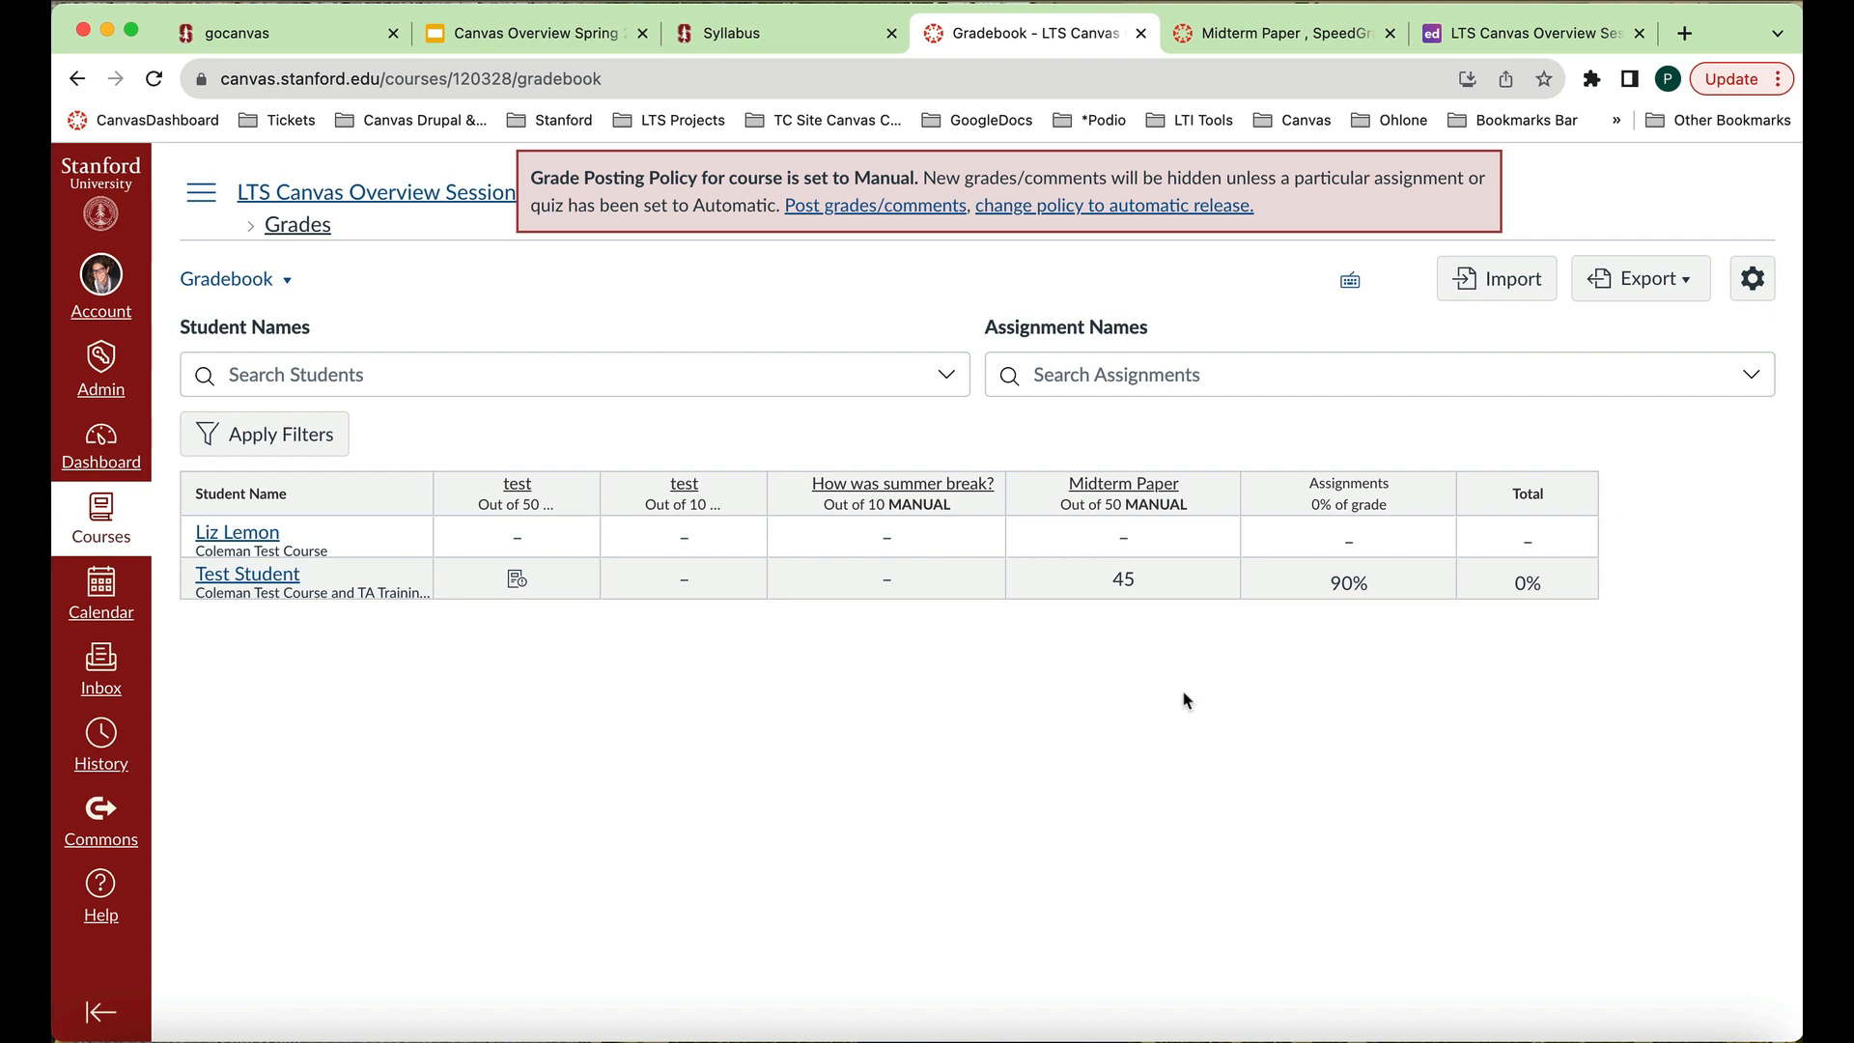
{"action": "left_click", "coordinate": [309, 446]}
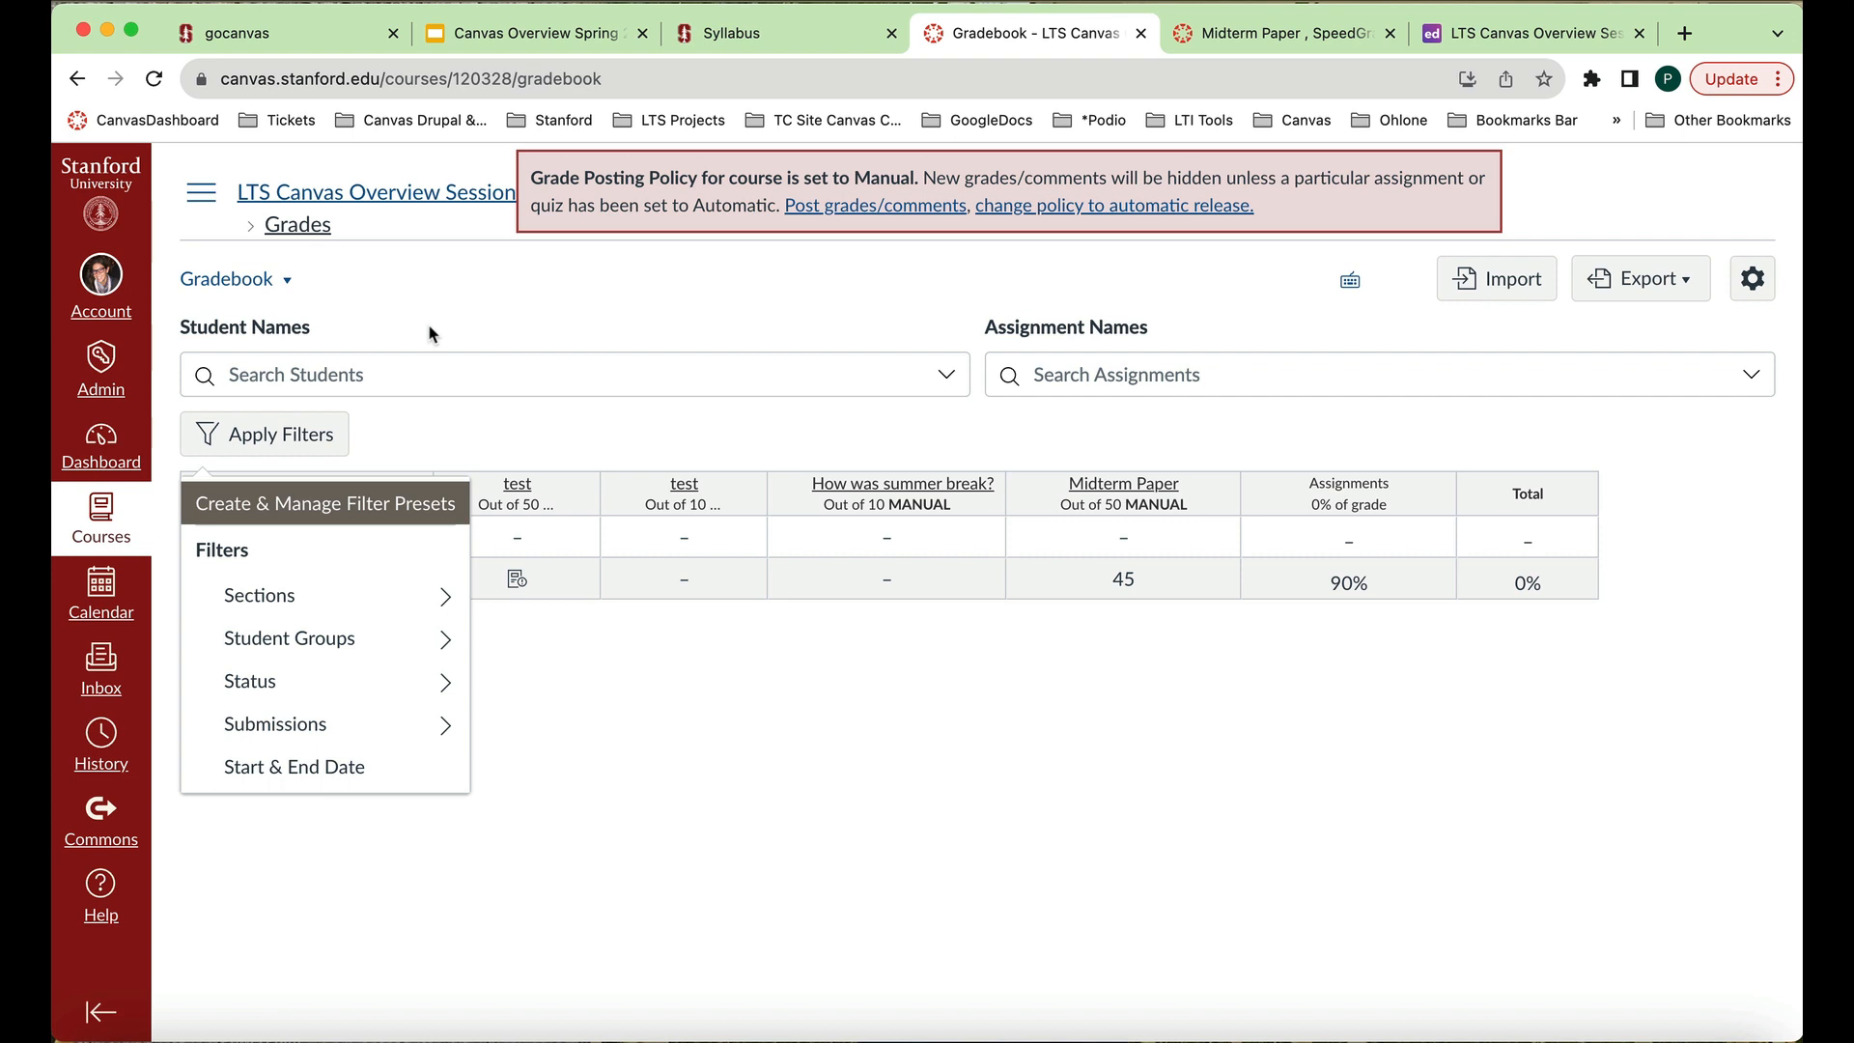
Return to the course home, go to Collaborations, and open a new collaboration form using Google Docs.
{"action": "left_click", "coordinate": [407, 198]}
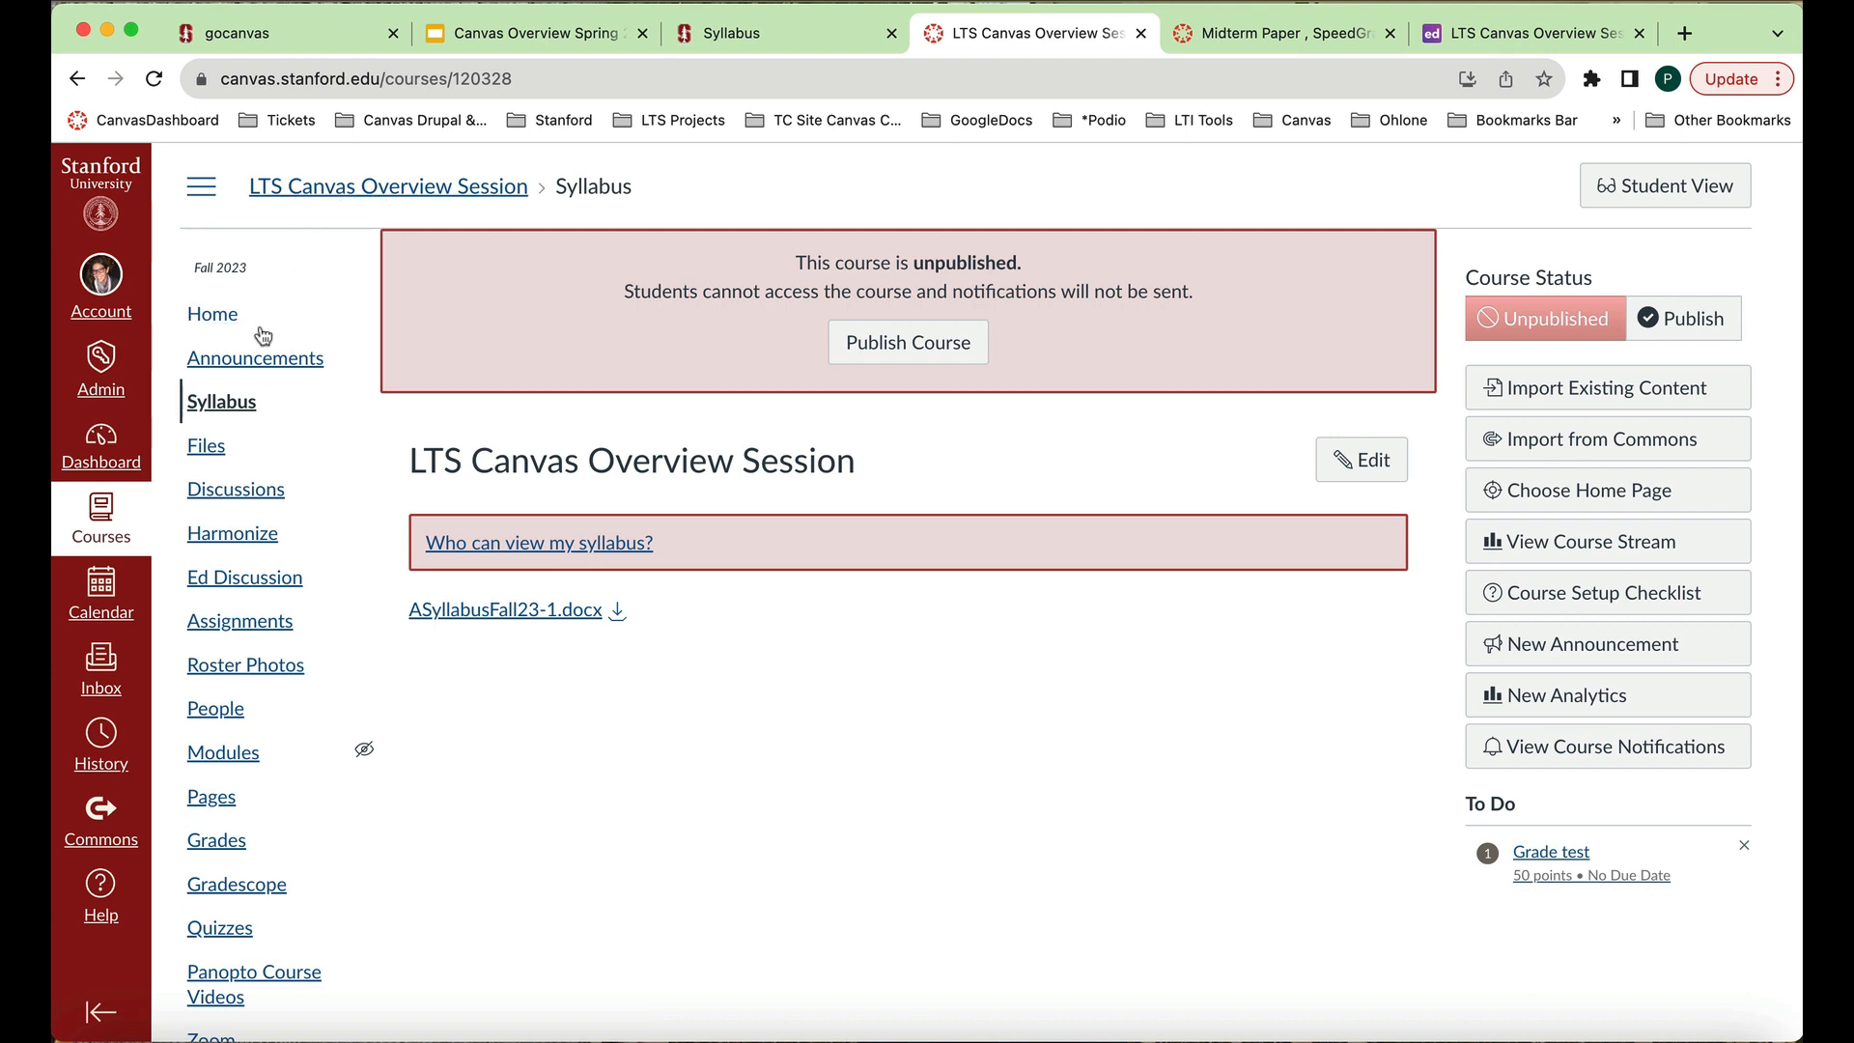
{"action": "scroll", "coordinate": [251, 759], "scroll_direction": "down", "scroll_amount": 3}
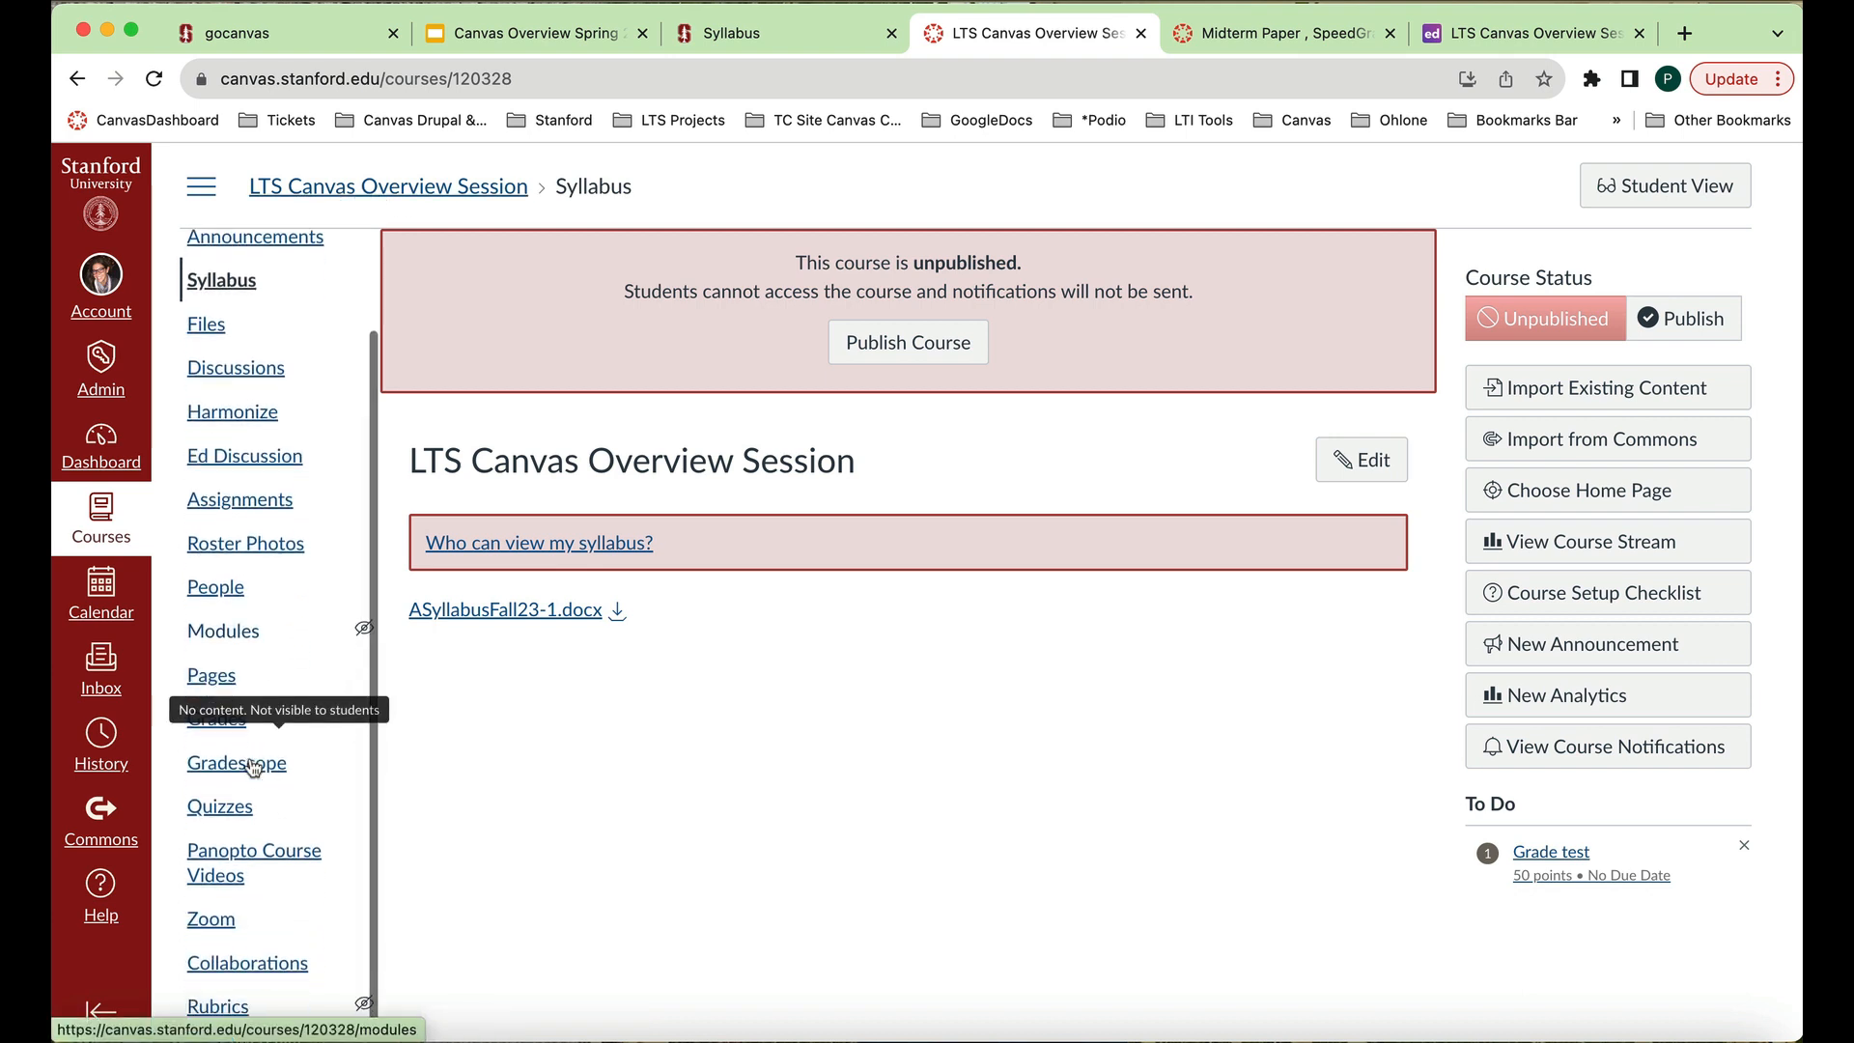
{"action": "left_click", "coordinate": [292, 899]}
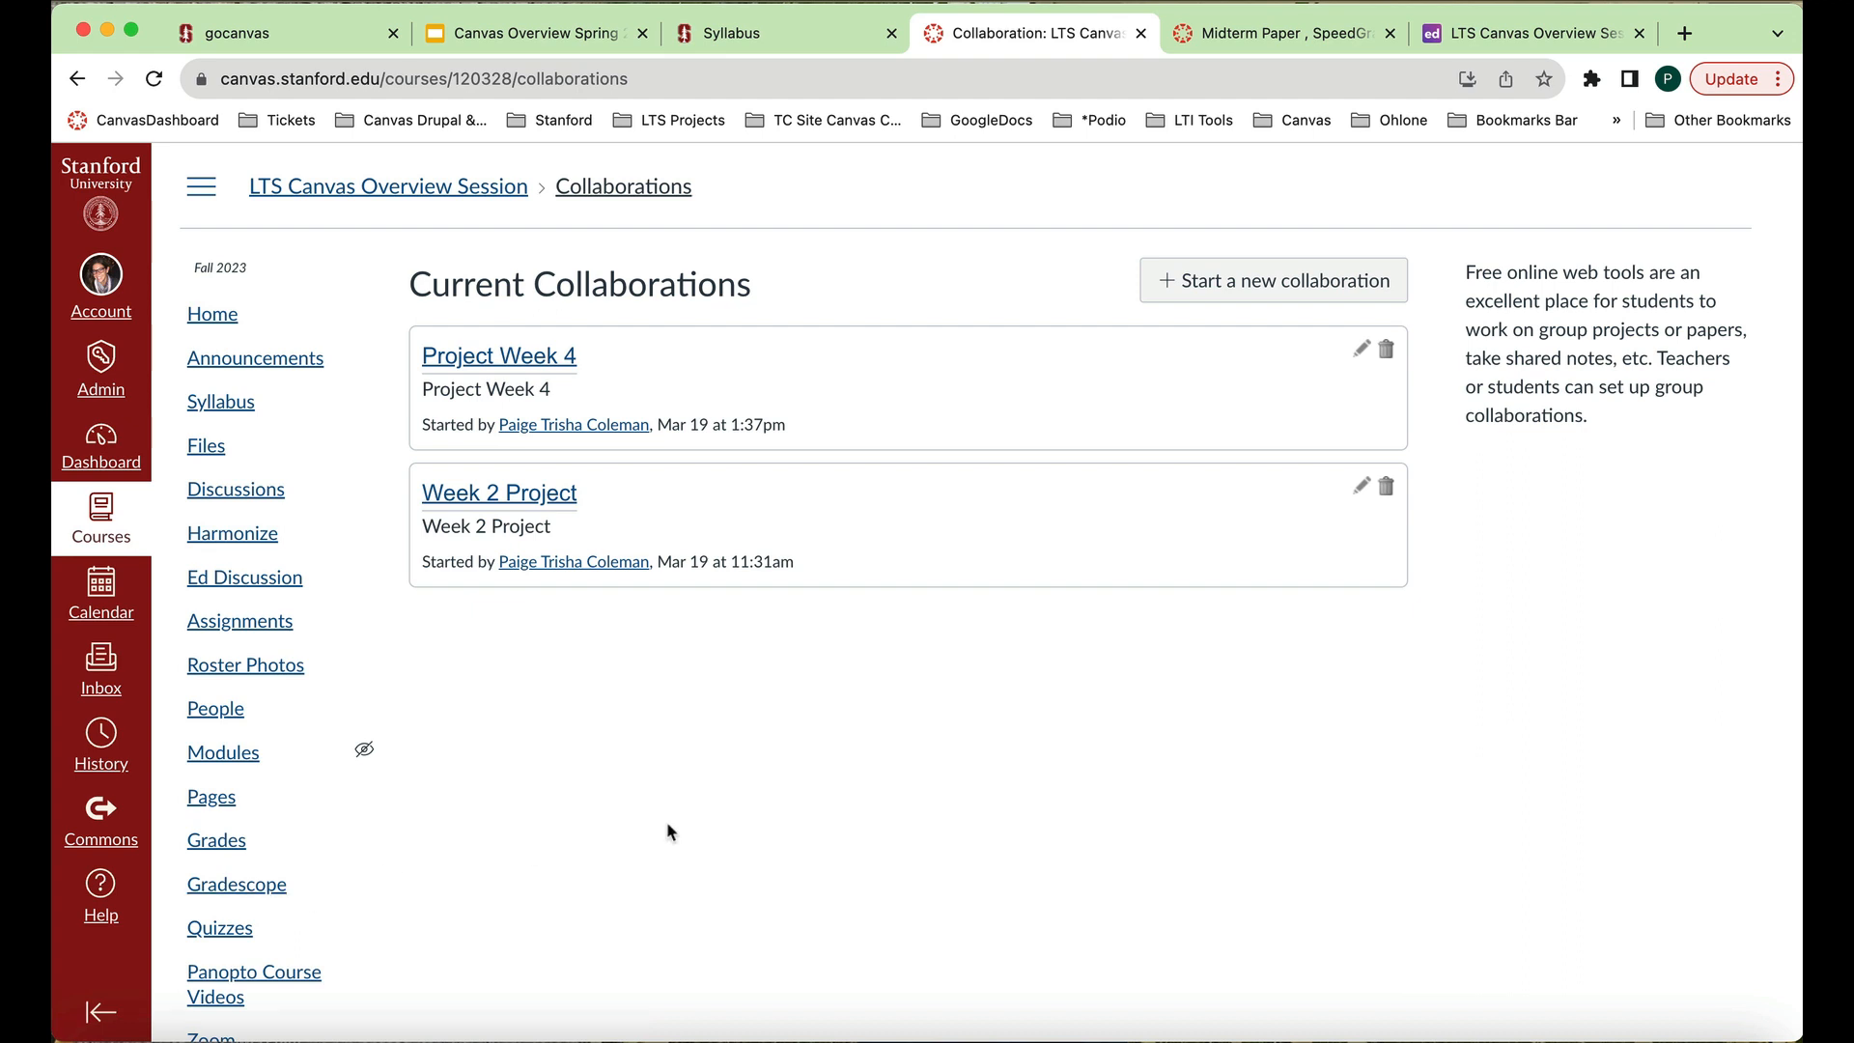
{"action": "left_click", "coordinate": [1238, 280]}
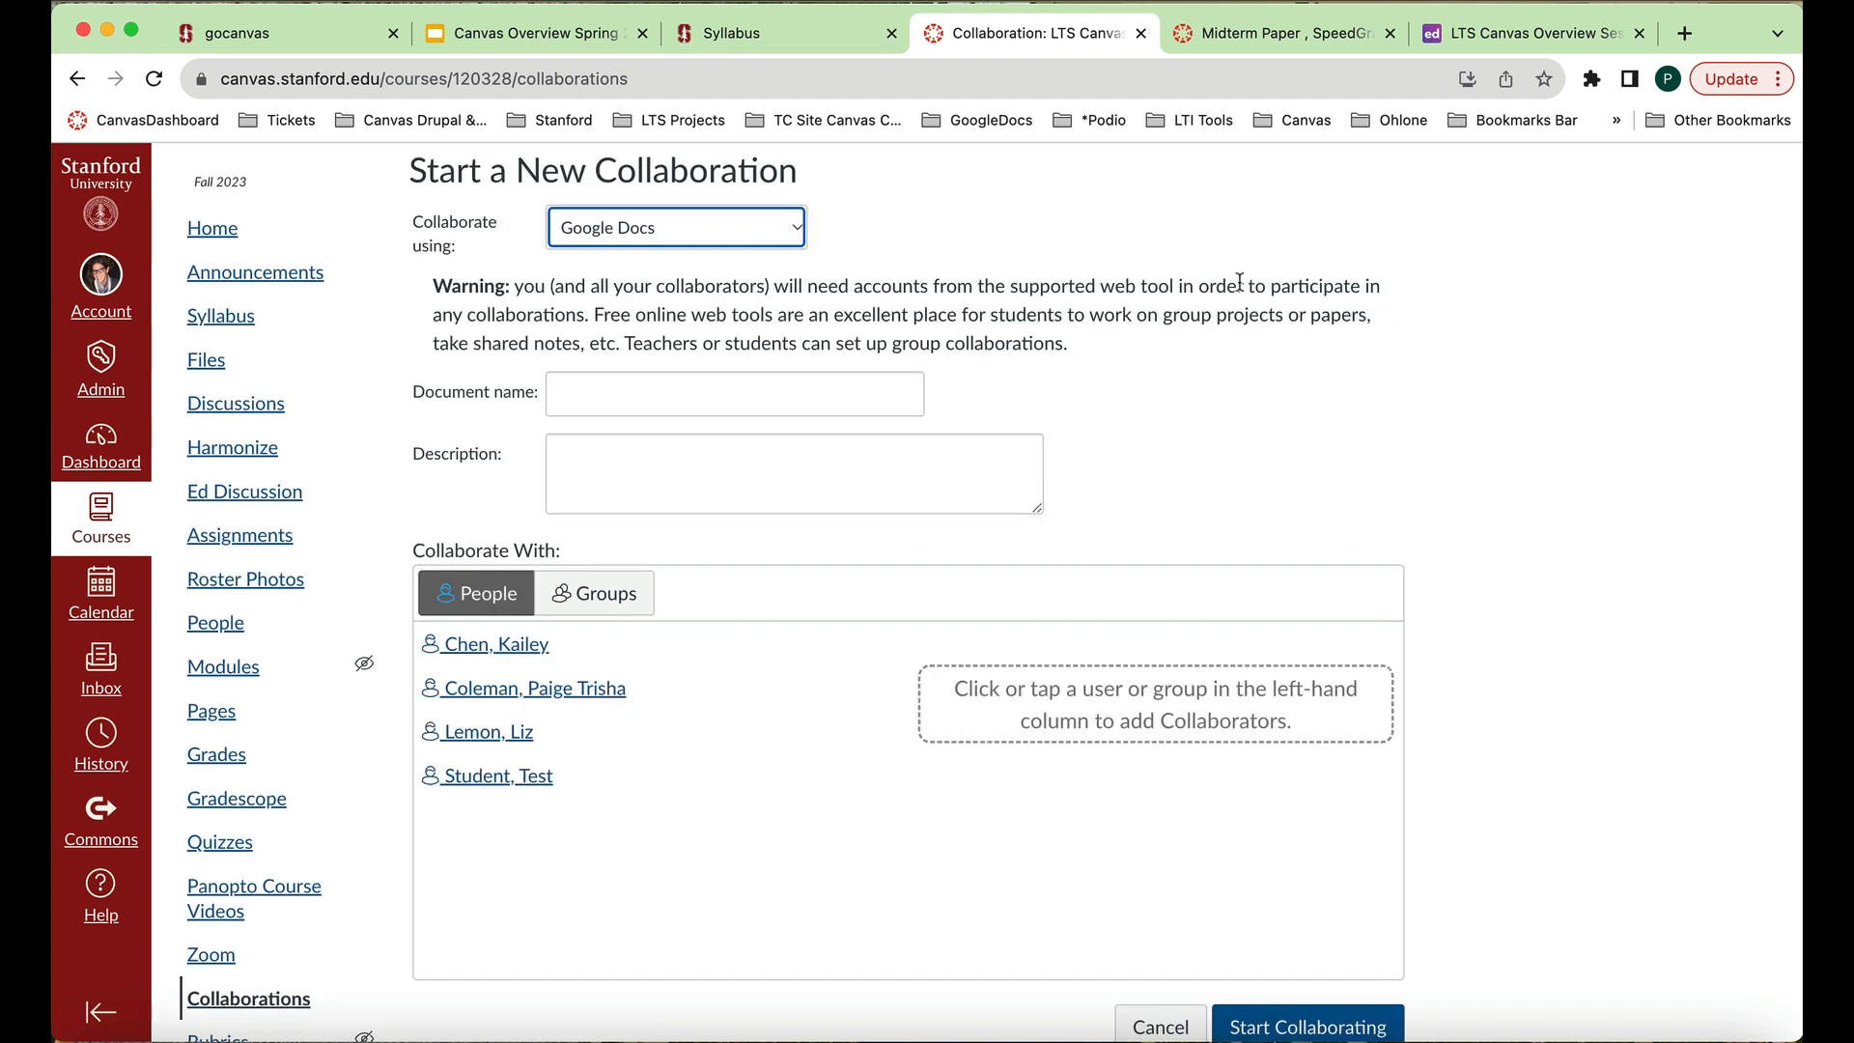
{"action": "scroll", "coordinate": [1241, 285], "scroll_direction": "up", "scroll_amount": 1}
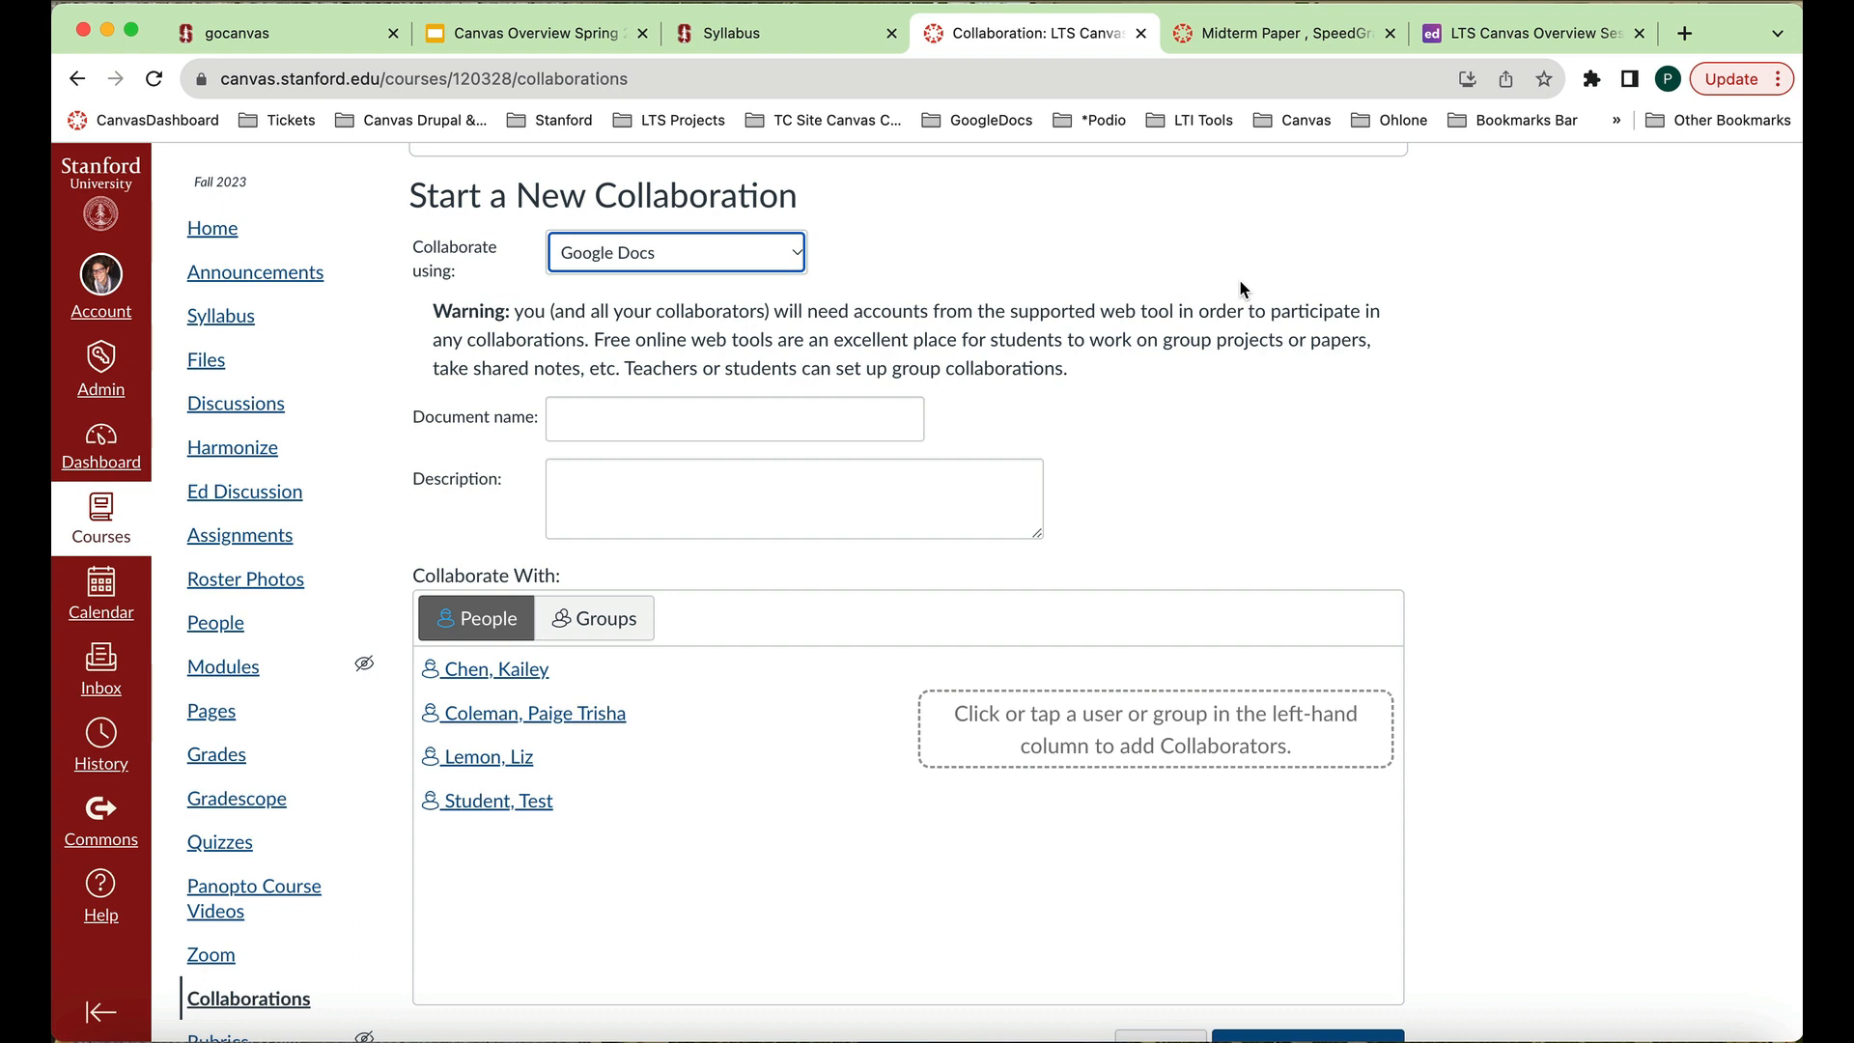
{"action": "scroll", "coordinate": [1255, 408], "scroll_direction": "down", "scroll_amount": 2}
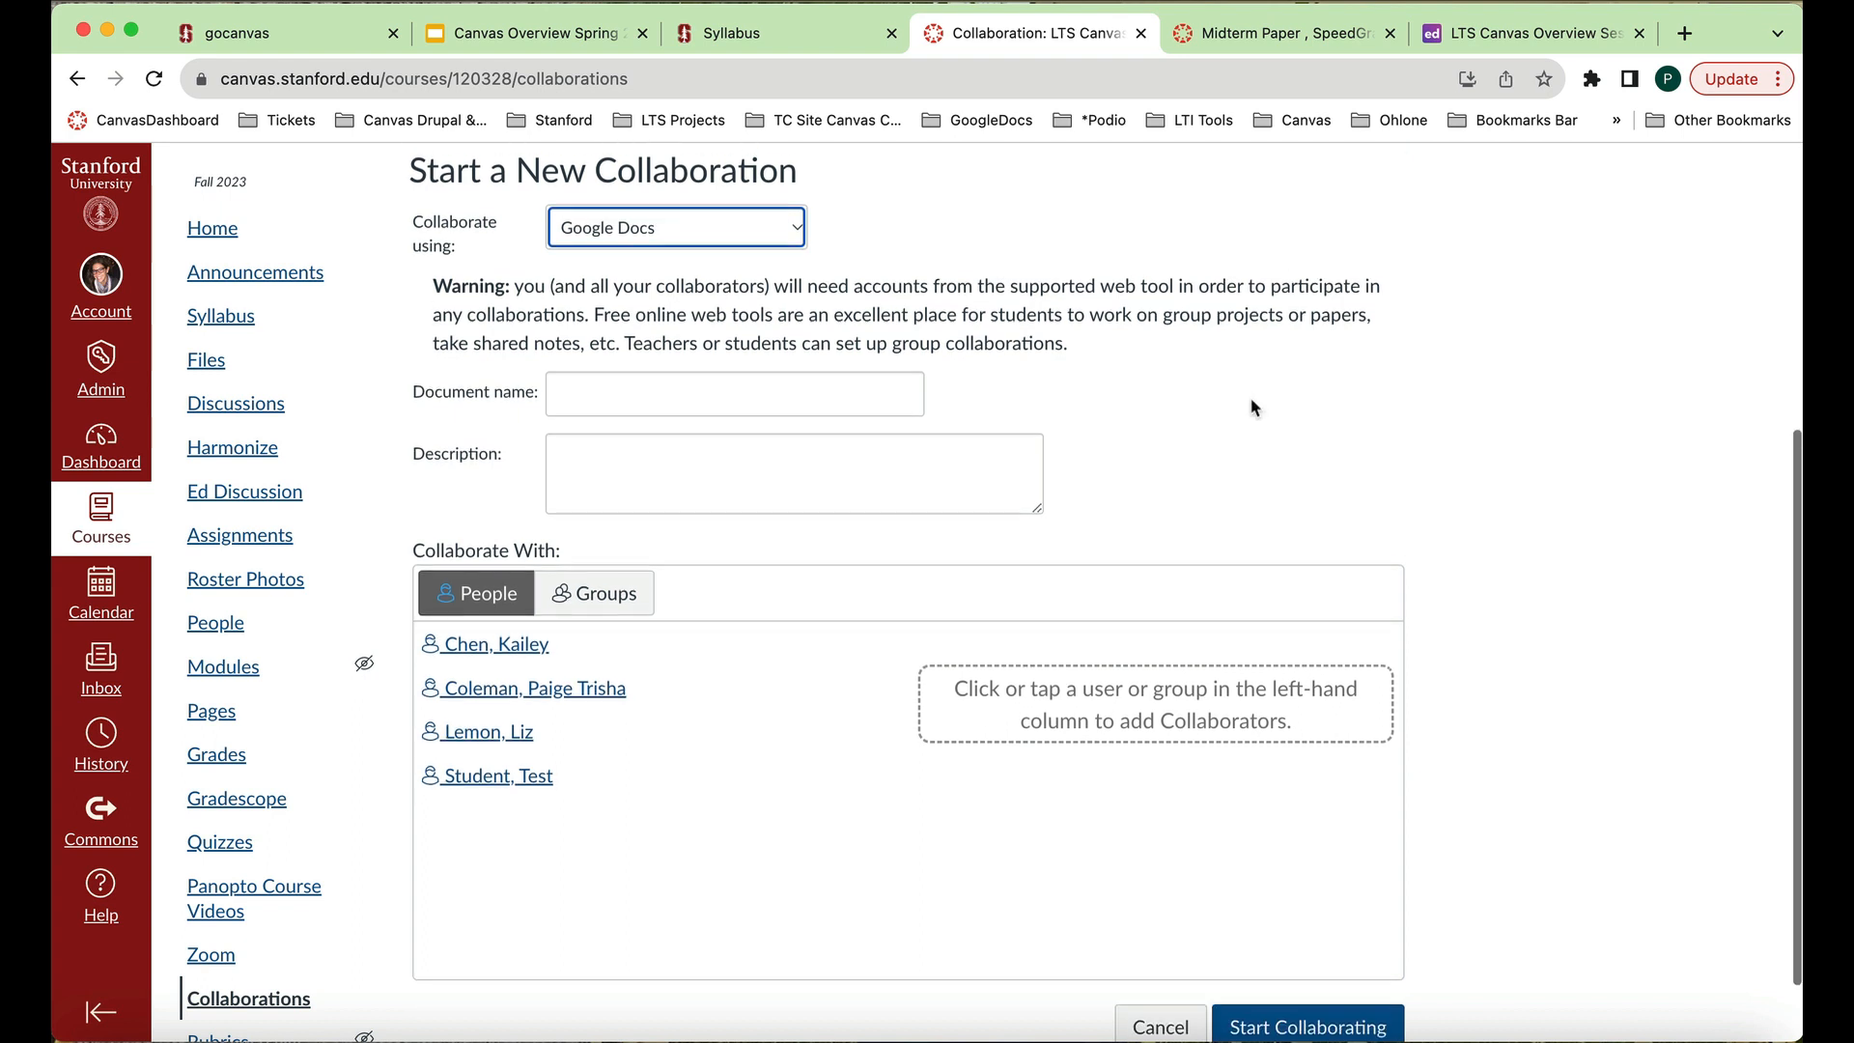
{"action": "scroll", "coordinate": [1256, 408], "scroll_direction": "up", "scroll_amount": 2}
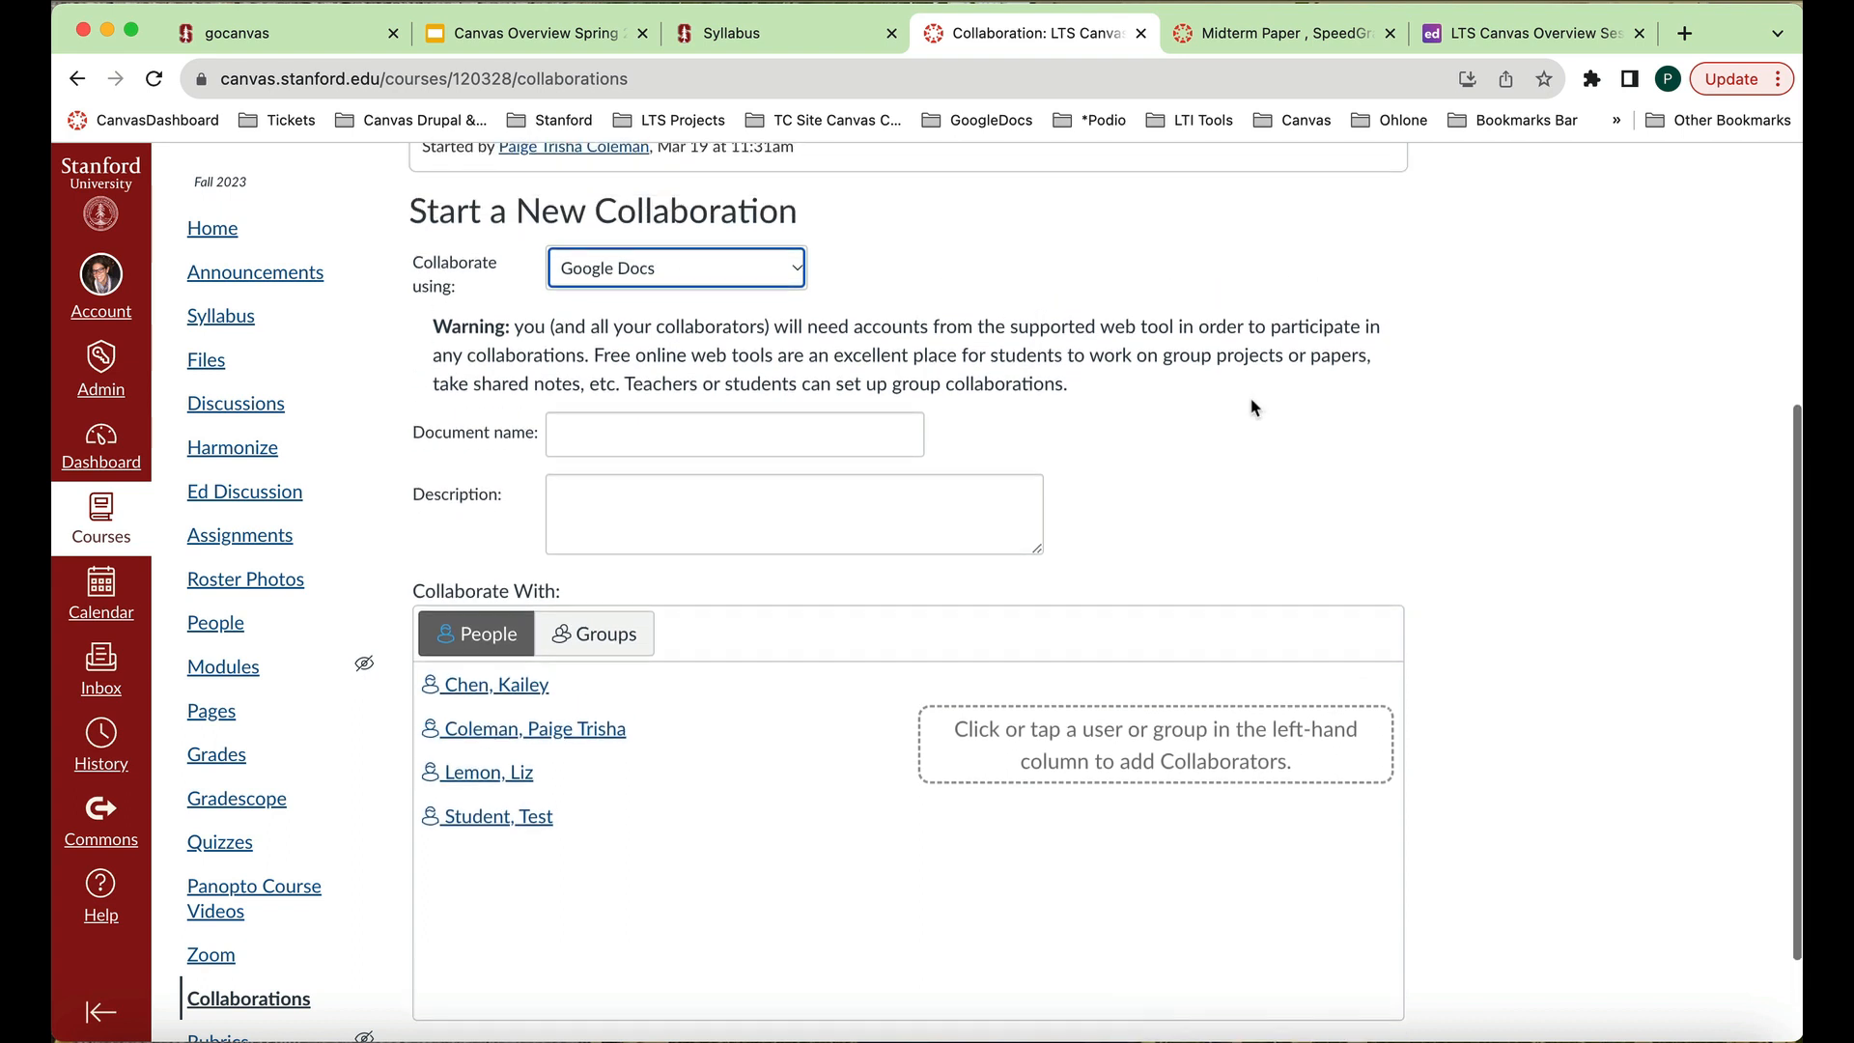
{"action": "scroll", "coordinate": [1255, 407], "scroll_direction": "down", "scroll_amount": 3}
{"action": "scroll", "coordinate": [1255, 407], "scroll_direction": "up", "scroll_amount": 2}
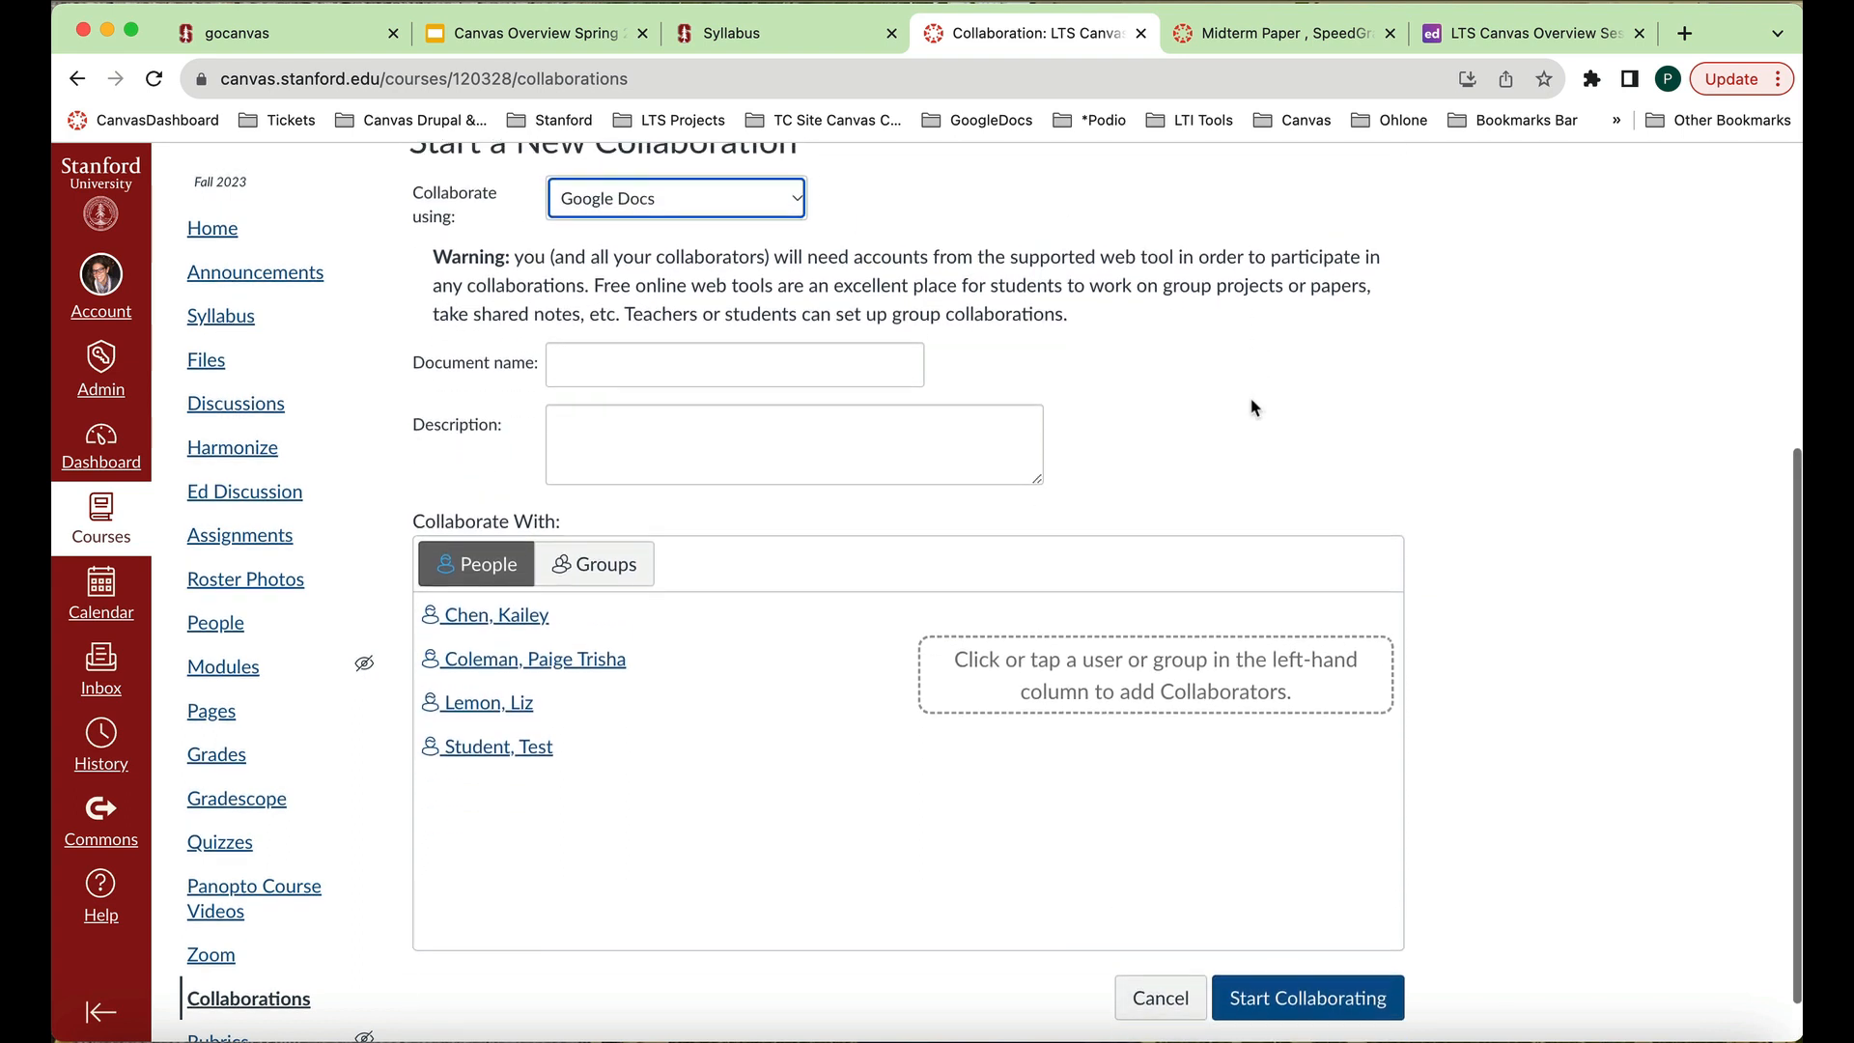
Add the third and second listed people as collaborators and try to start the collaboration without a document name.
{"action": "left_click", "coordinate": [893, 730]}
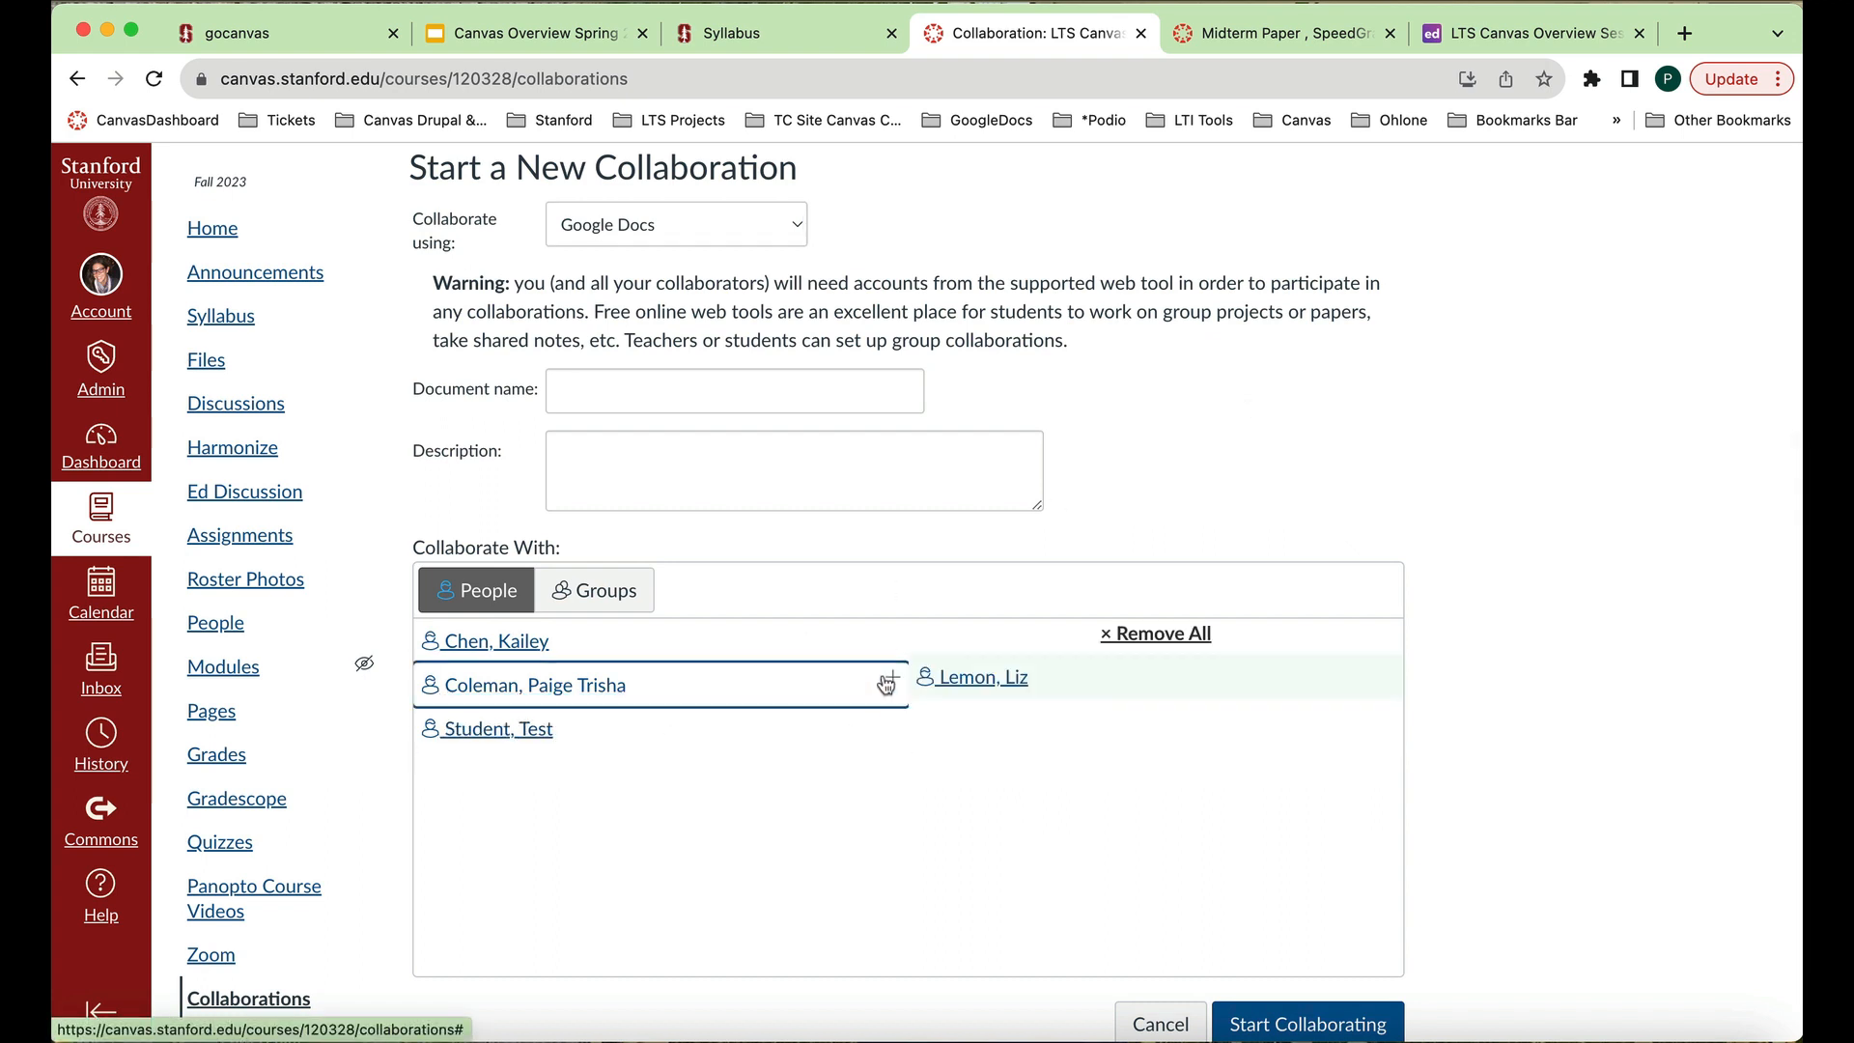
{"action": "left_click", "coordinate": [889, 684]}
{"action": "scroll", "coordinate": [898, 670], "scroll_direction": "down", "scroll_amount": 2}
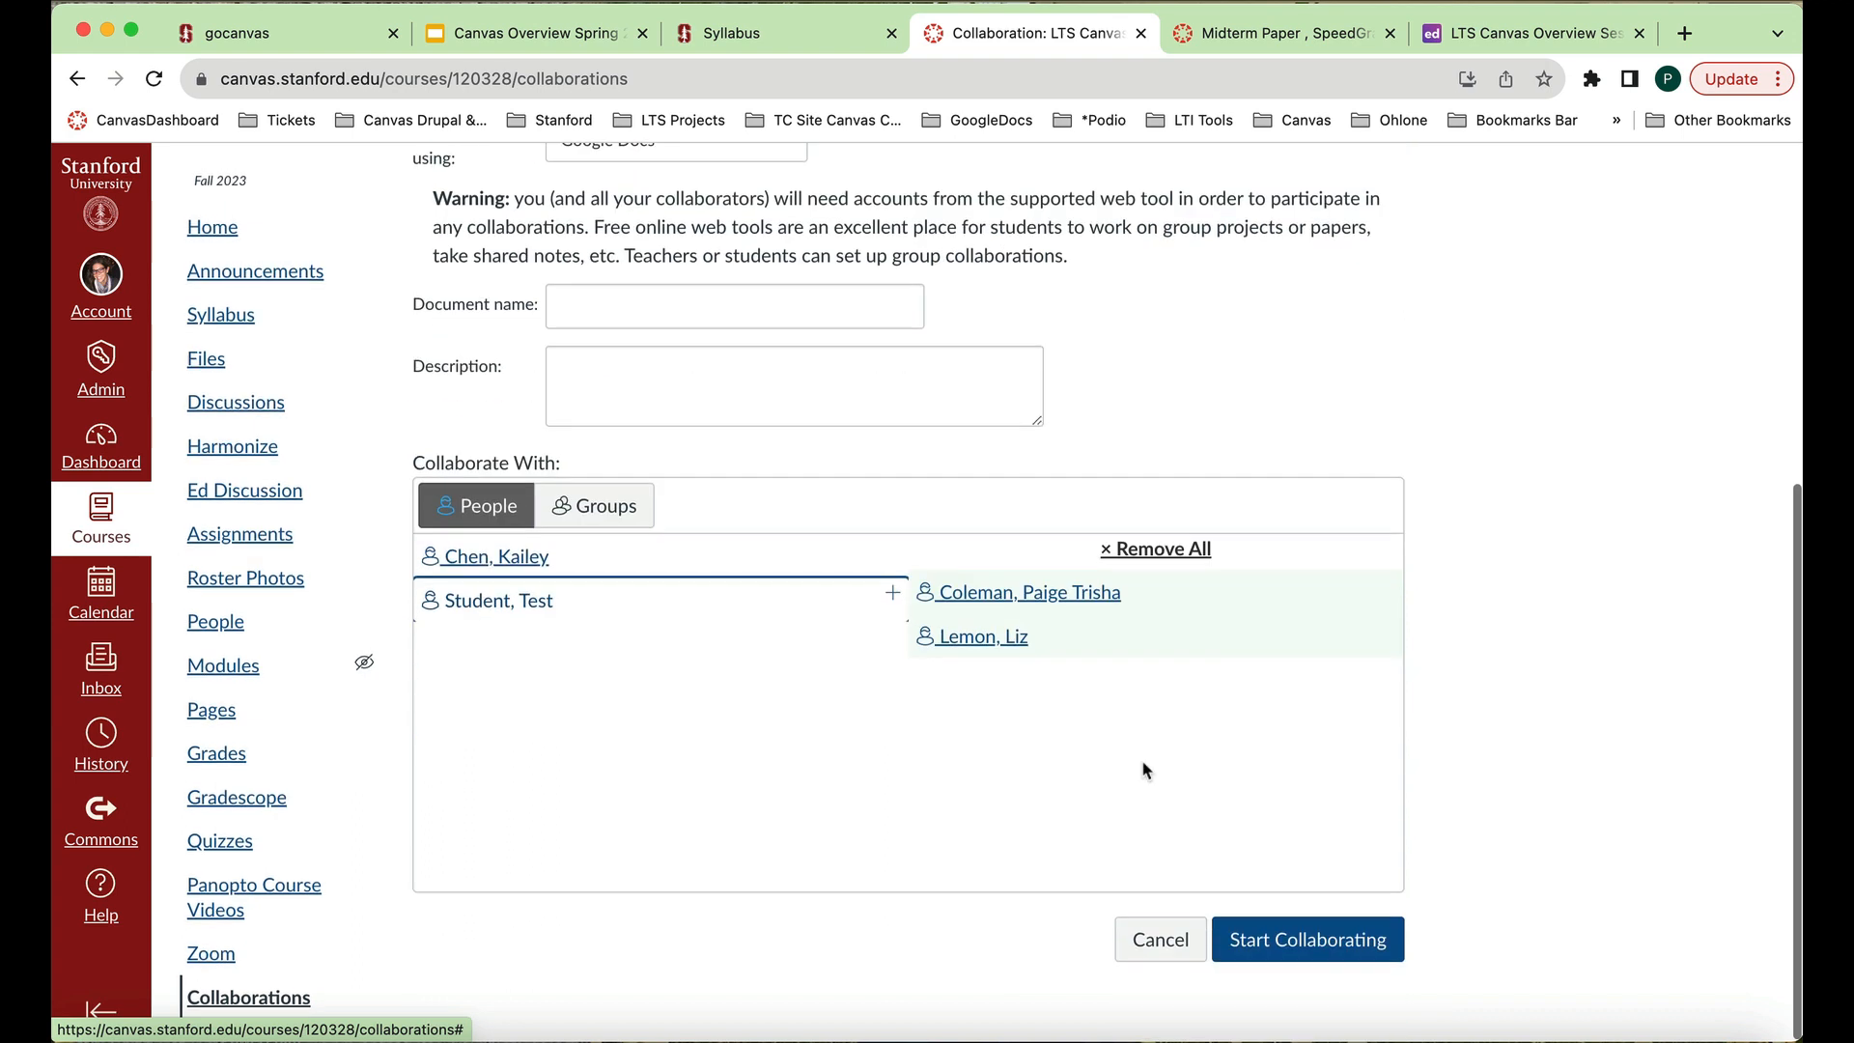
{"action": "left_click", "coordinate": [1300, 945]}
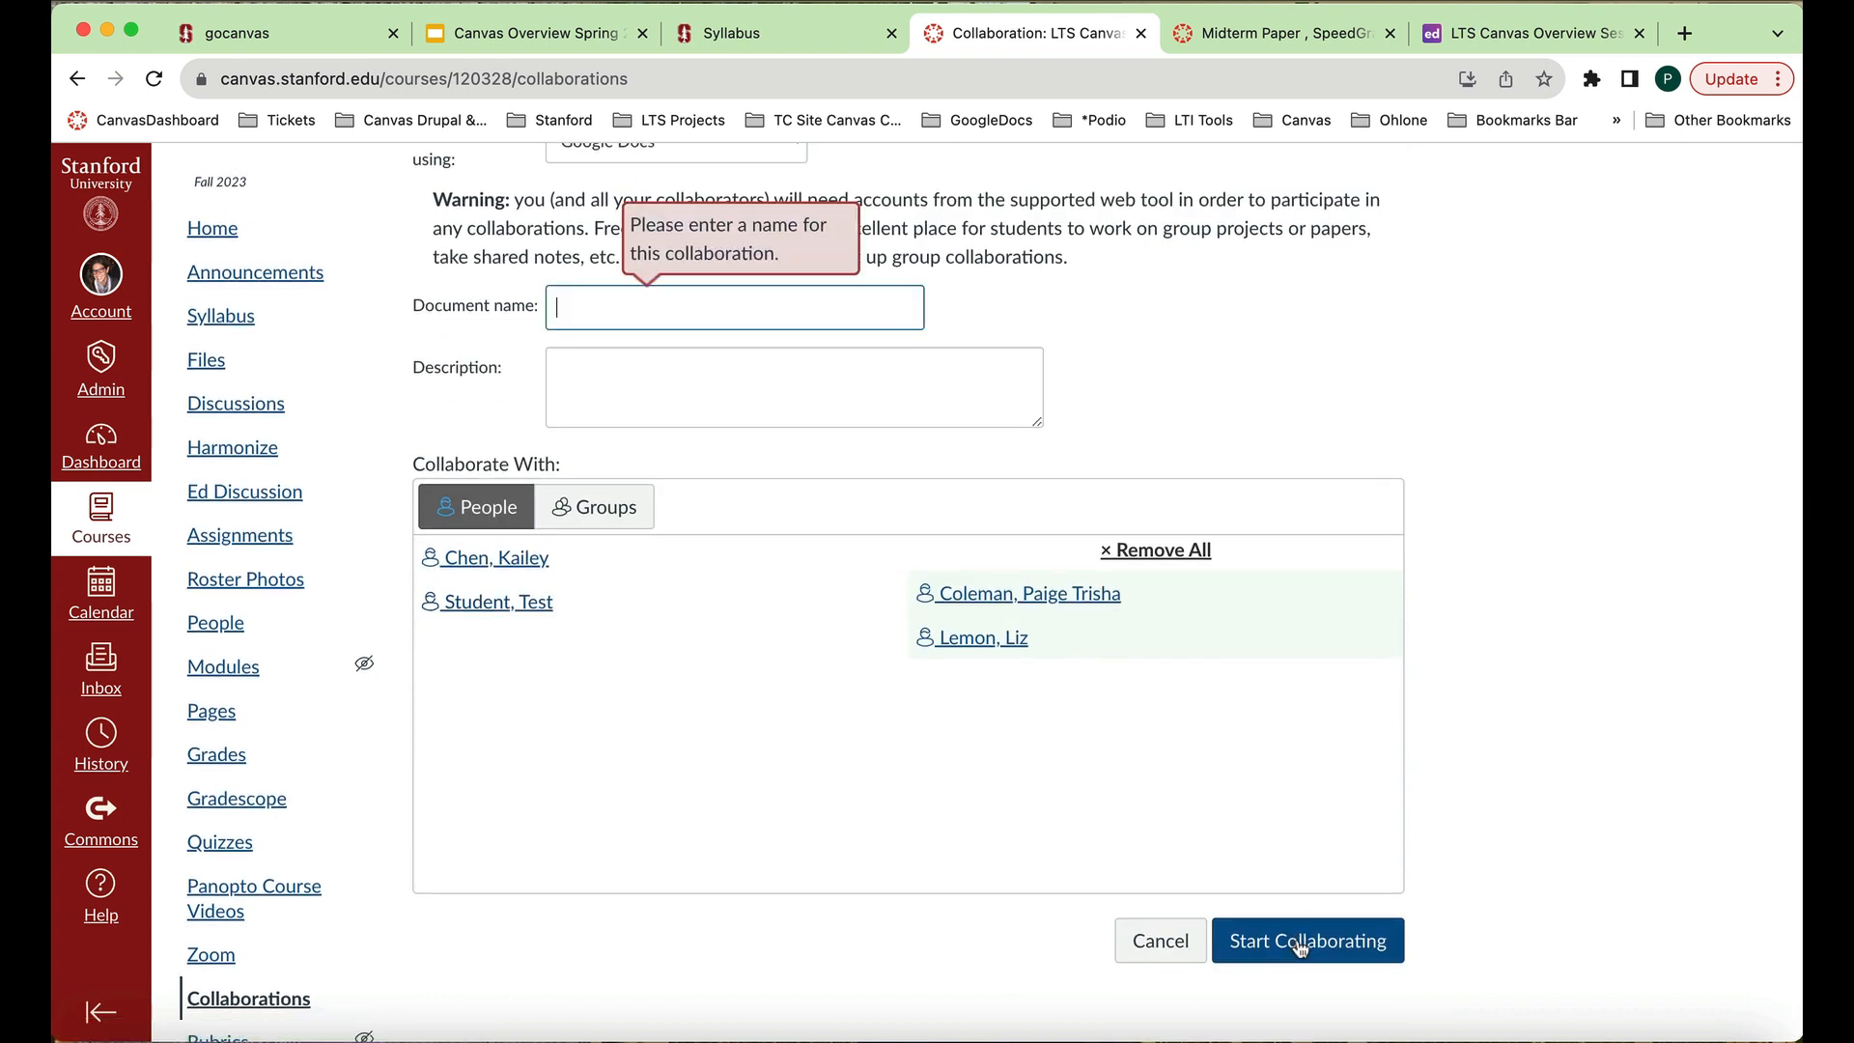
Name the collaboration document "Midterm" and start the collaboration in Google Docs.
{"action": "scroll", "coordinate": [1075, 692], "scroll_direction": "up", "scroll_amount": 3}
{"action": "type", "text": "M"}
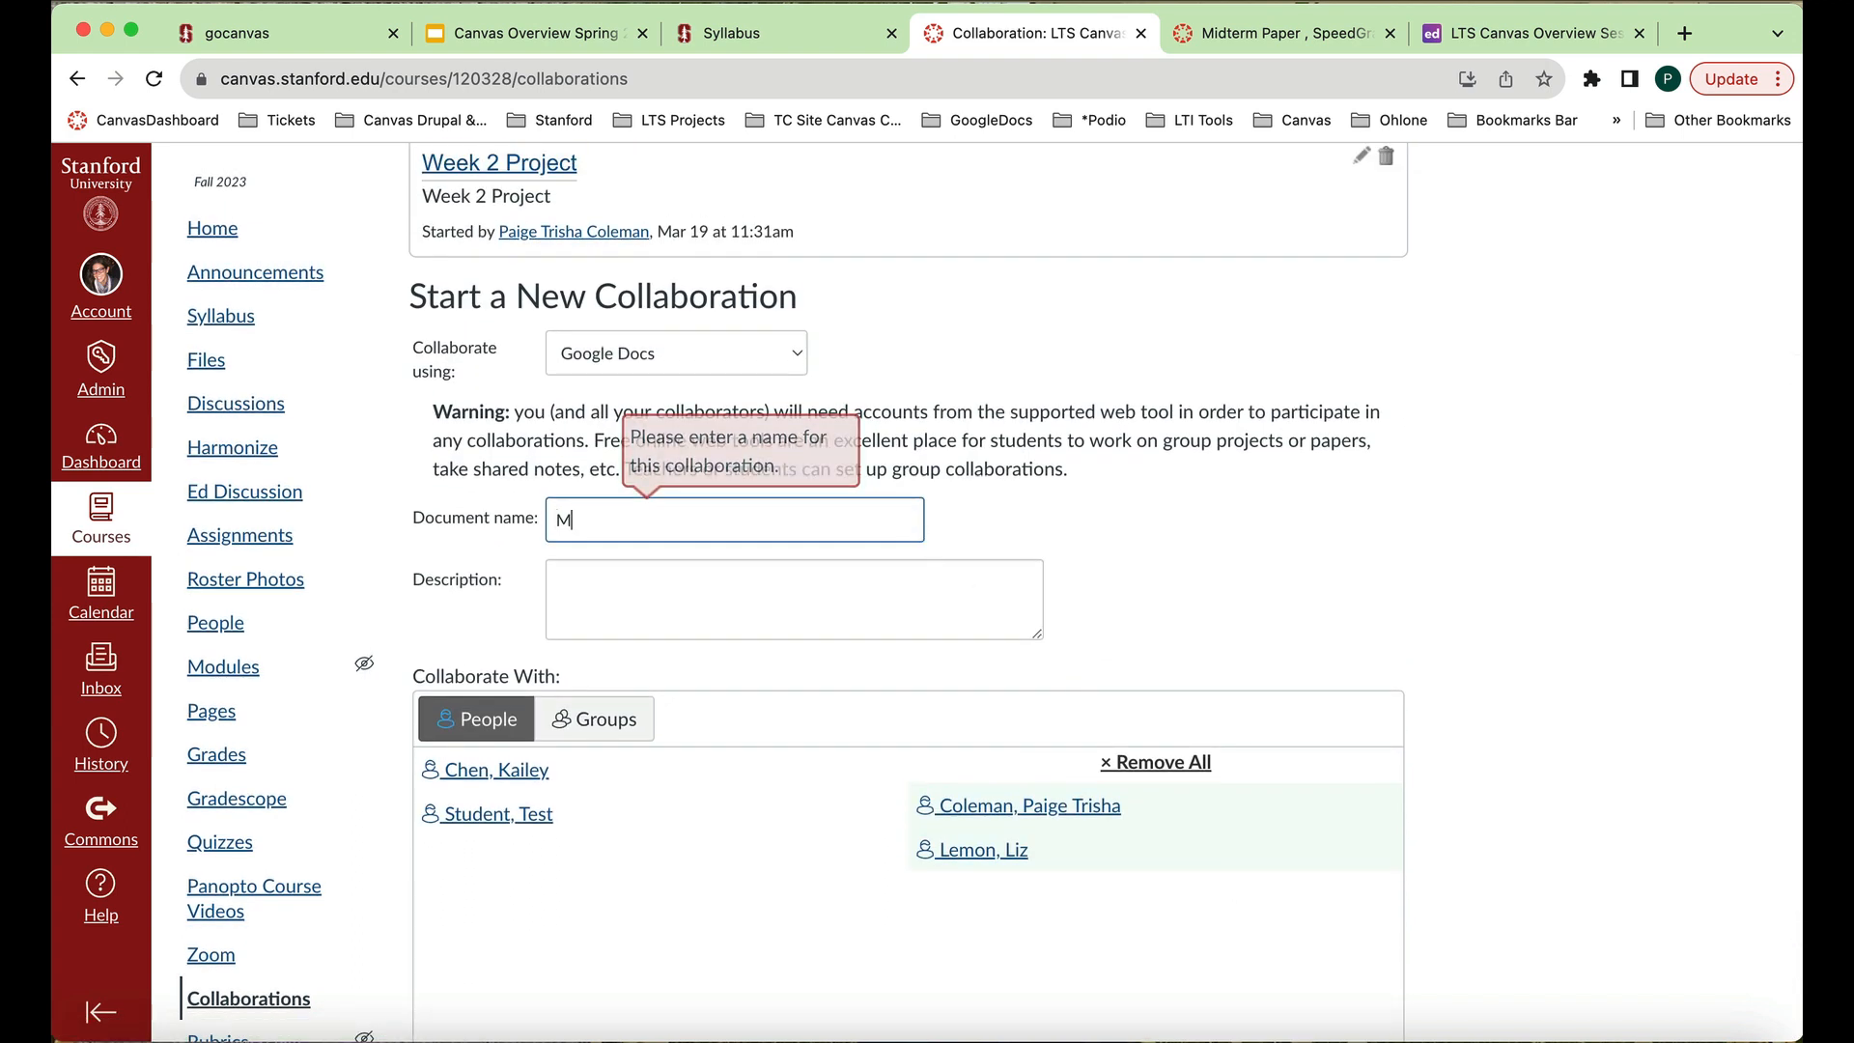
{"action": "type", "text": "idterm"}
{"action": "scroll", "coordinate": [1208, 766], "scroll_direction": "down", "scroll_amount": 3}
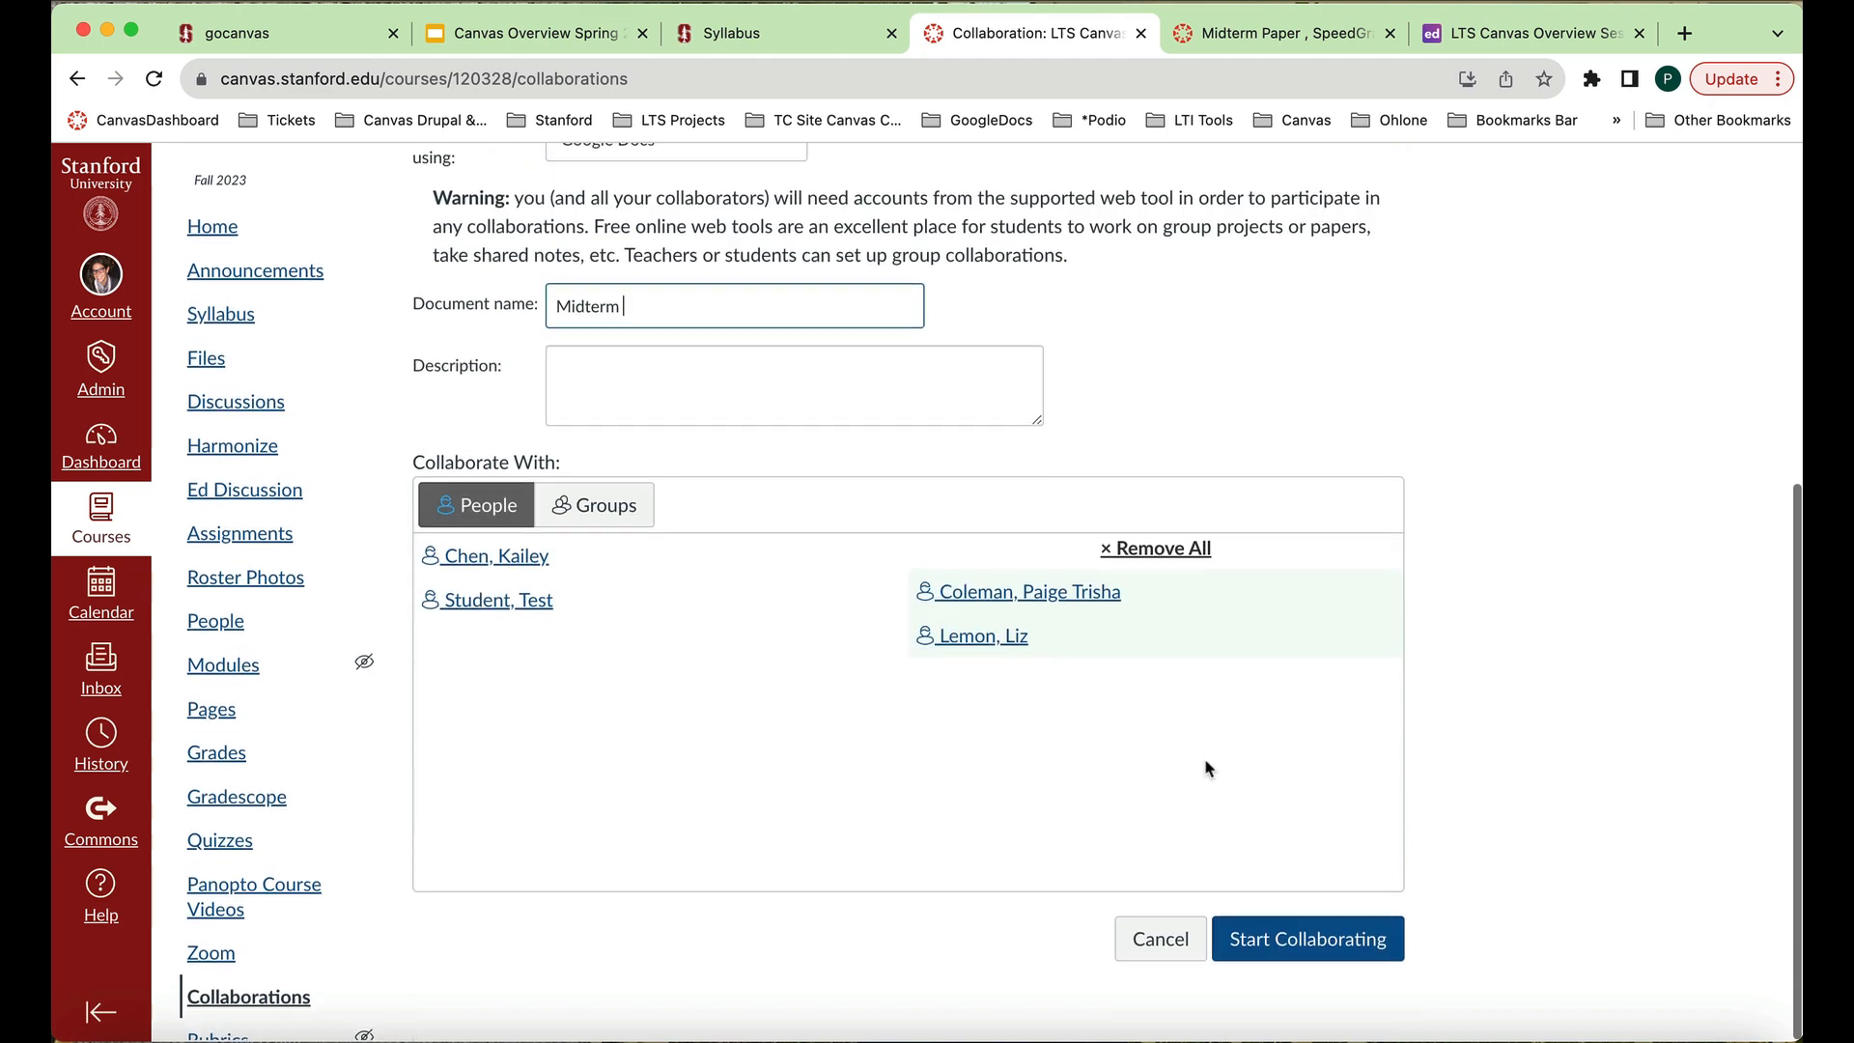
{"action": "left_click", "coordinate": [1300, 946]}
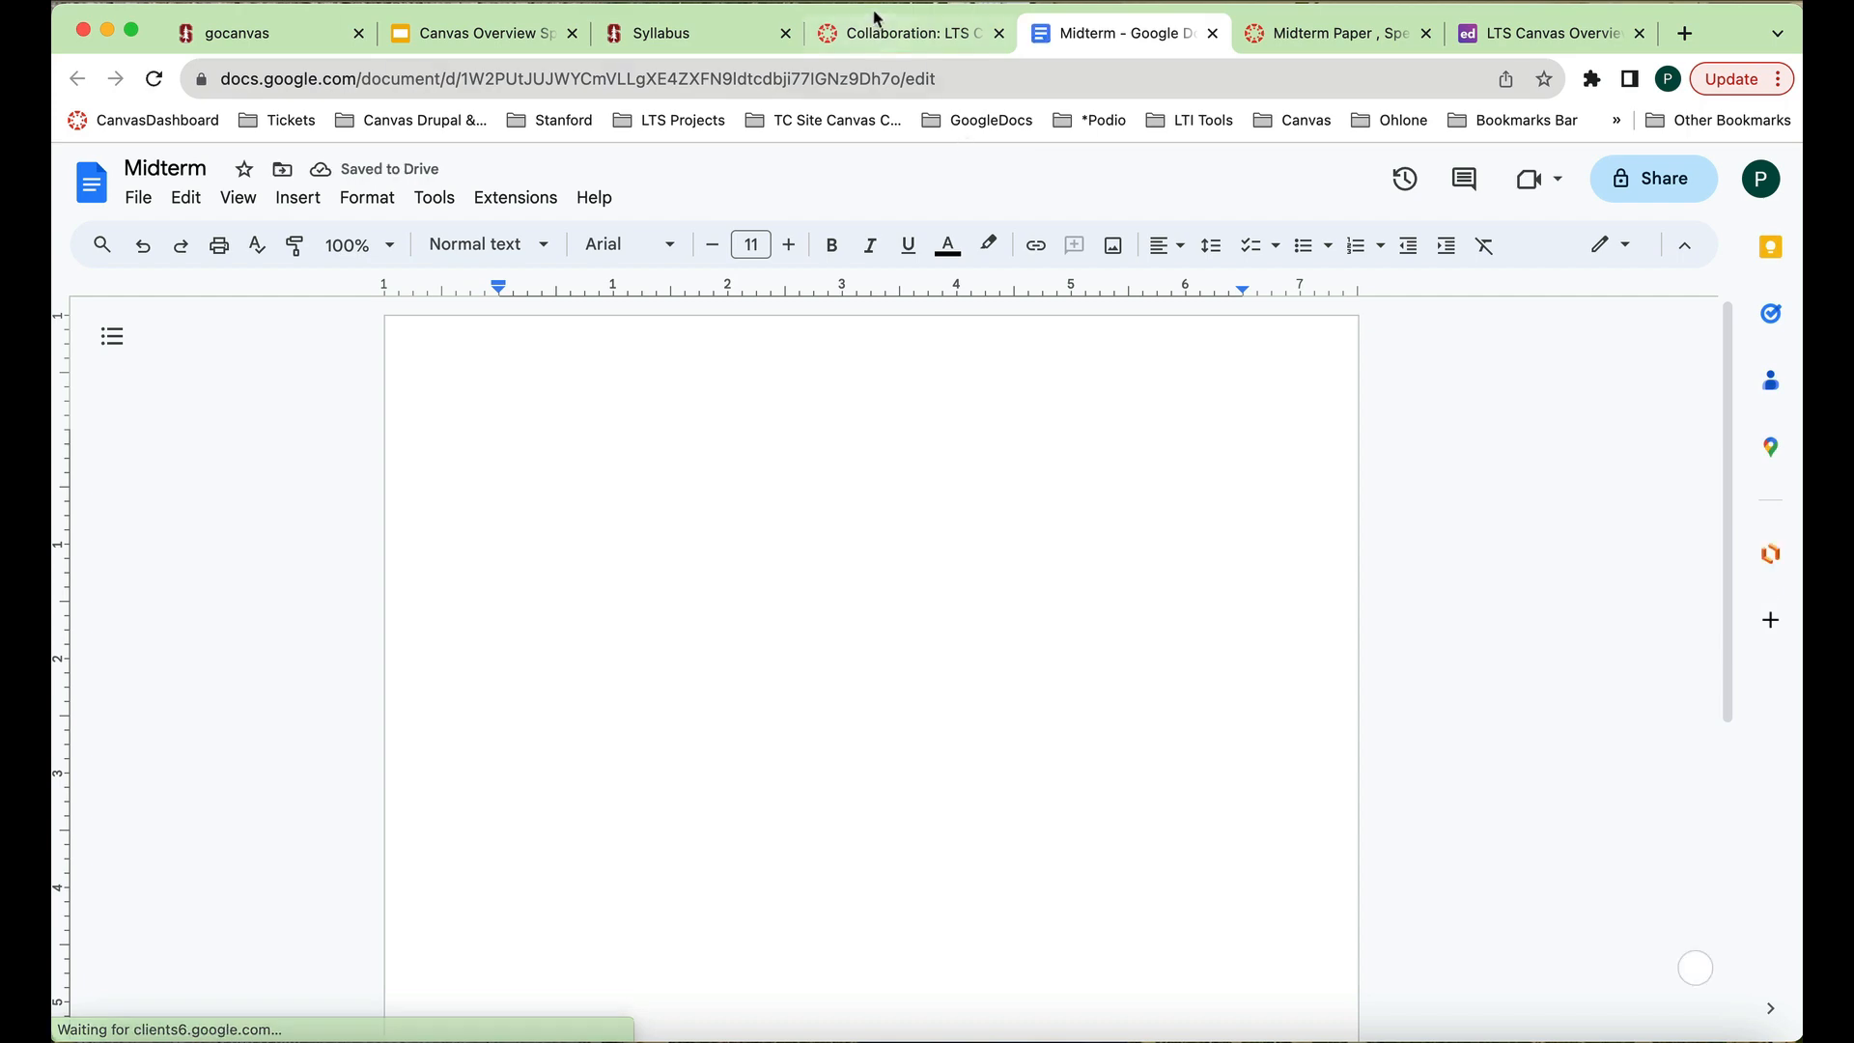
Switch back to the Canvas Collaborations page and review the tool choices for another new collaboration, keeping Google Docs.
{"action": "left_click", "coordinate": [886, 33]}
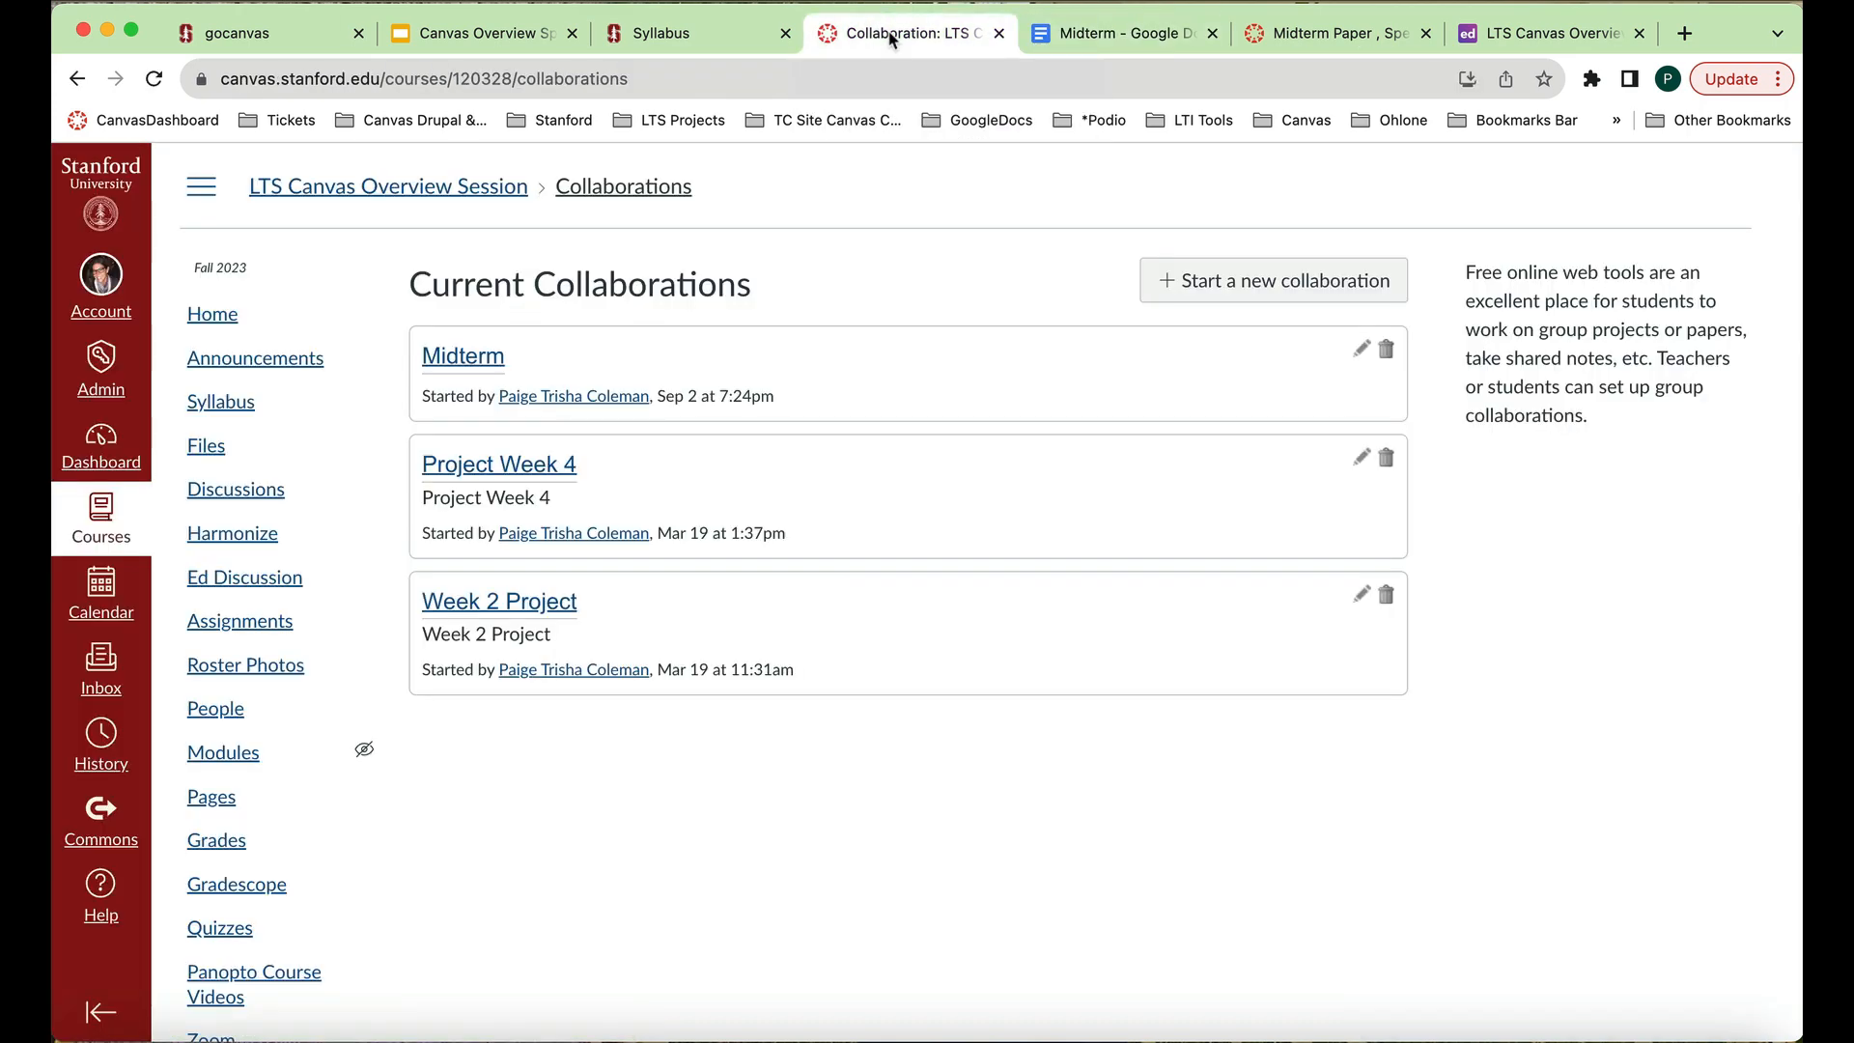
{"action": "left_click", "coordinate": [1213, 292]}
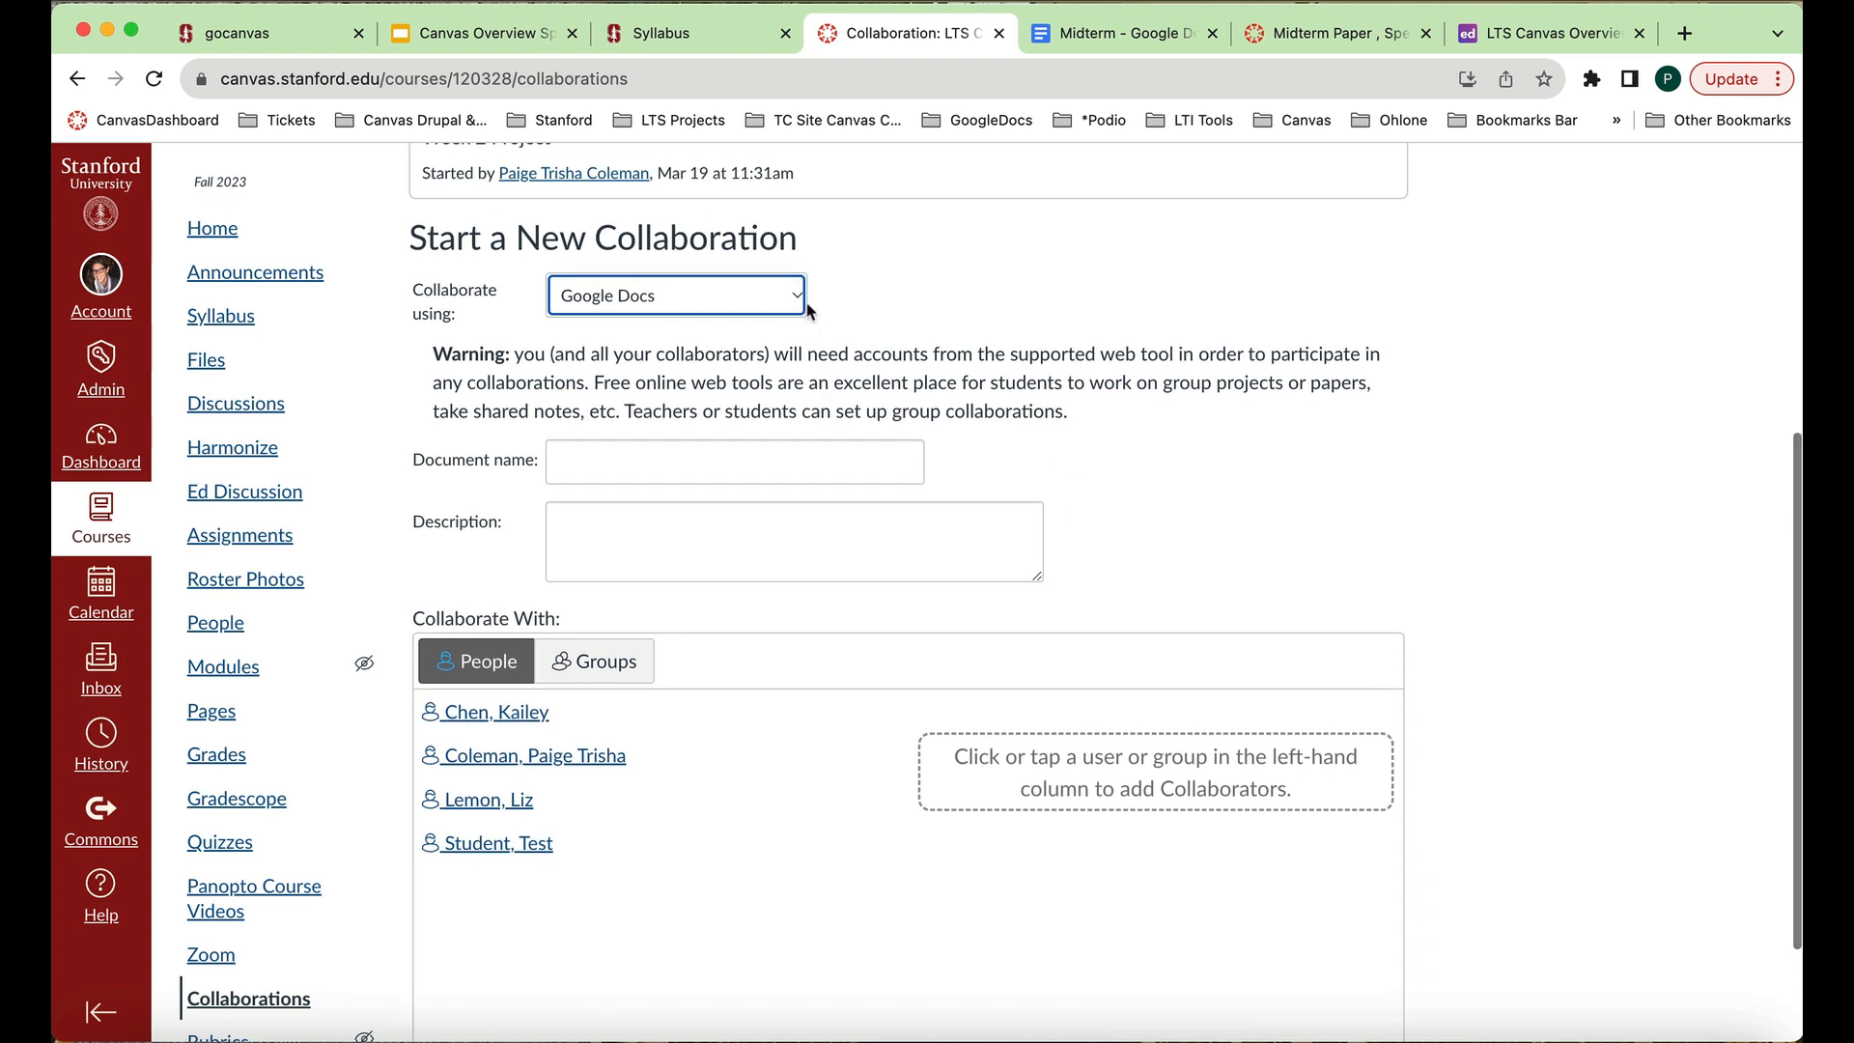
{"action": "left_click", "coordinate": [798, 297]}
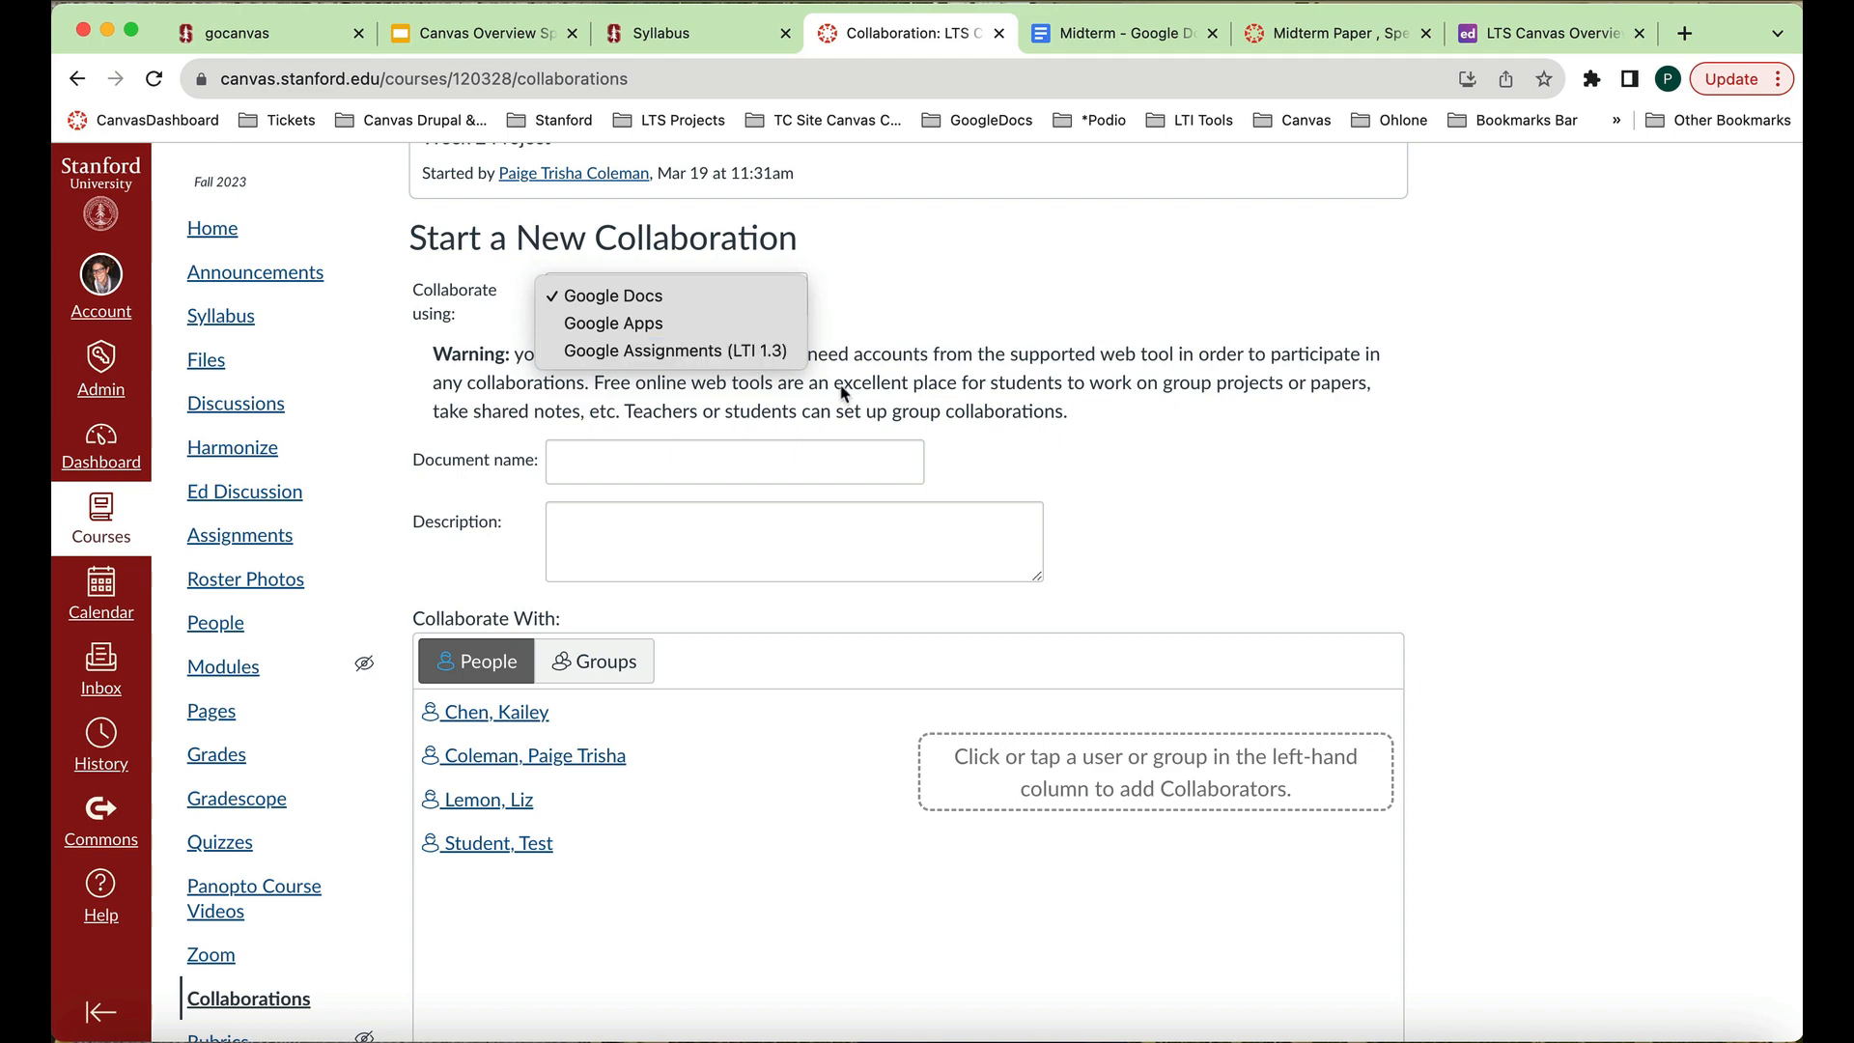
{"action": "left_click", "coordinate": [880, 404]}
{"action": "scroll", "coordinate": [880, 404], "scroll_direction": "up", "scroll_amount": 5}
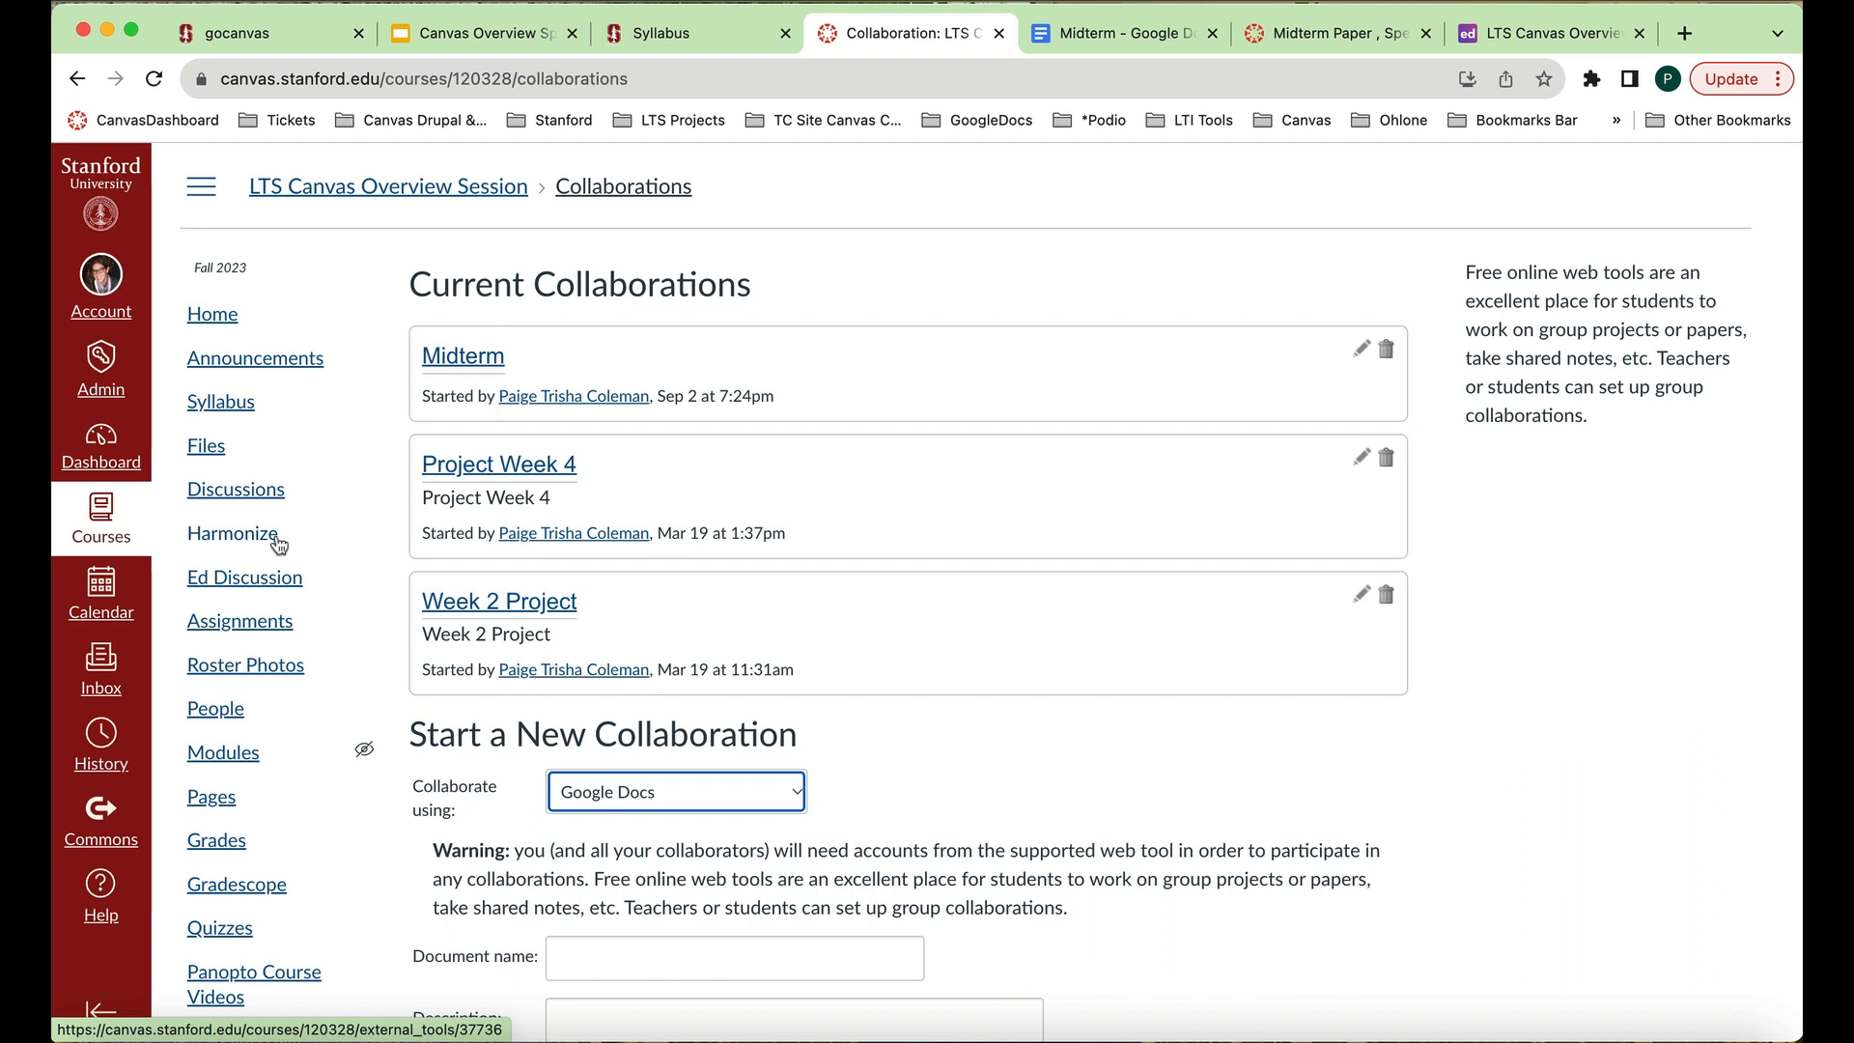
{"action": "scroll", "coordinate": [279, 545], "scroll_direction": "down", "scroll_amount": 1}
{"action": "scroll", "coordinate": [279, 546], "scroll_direction": "up", "scroll_amount": 1}
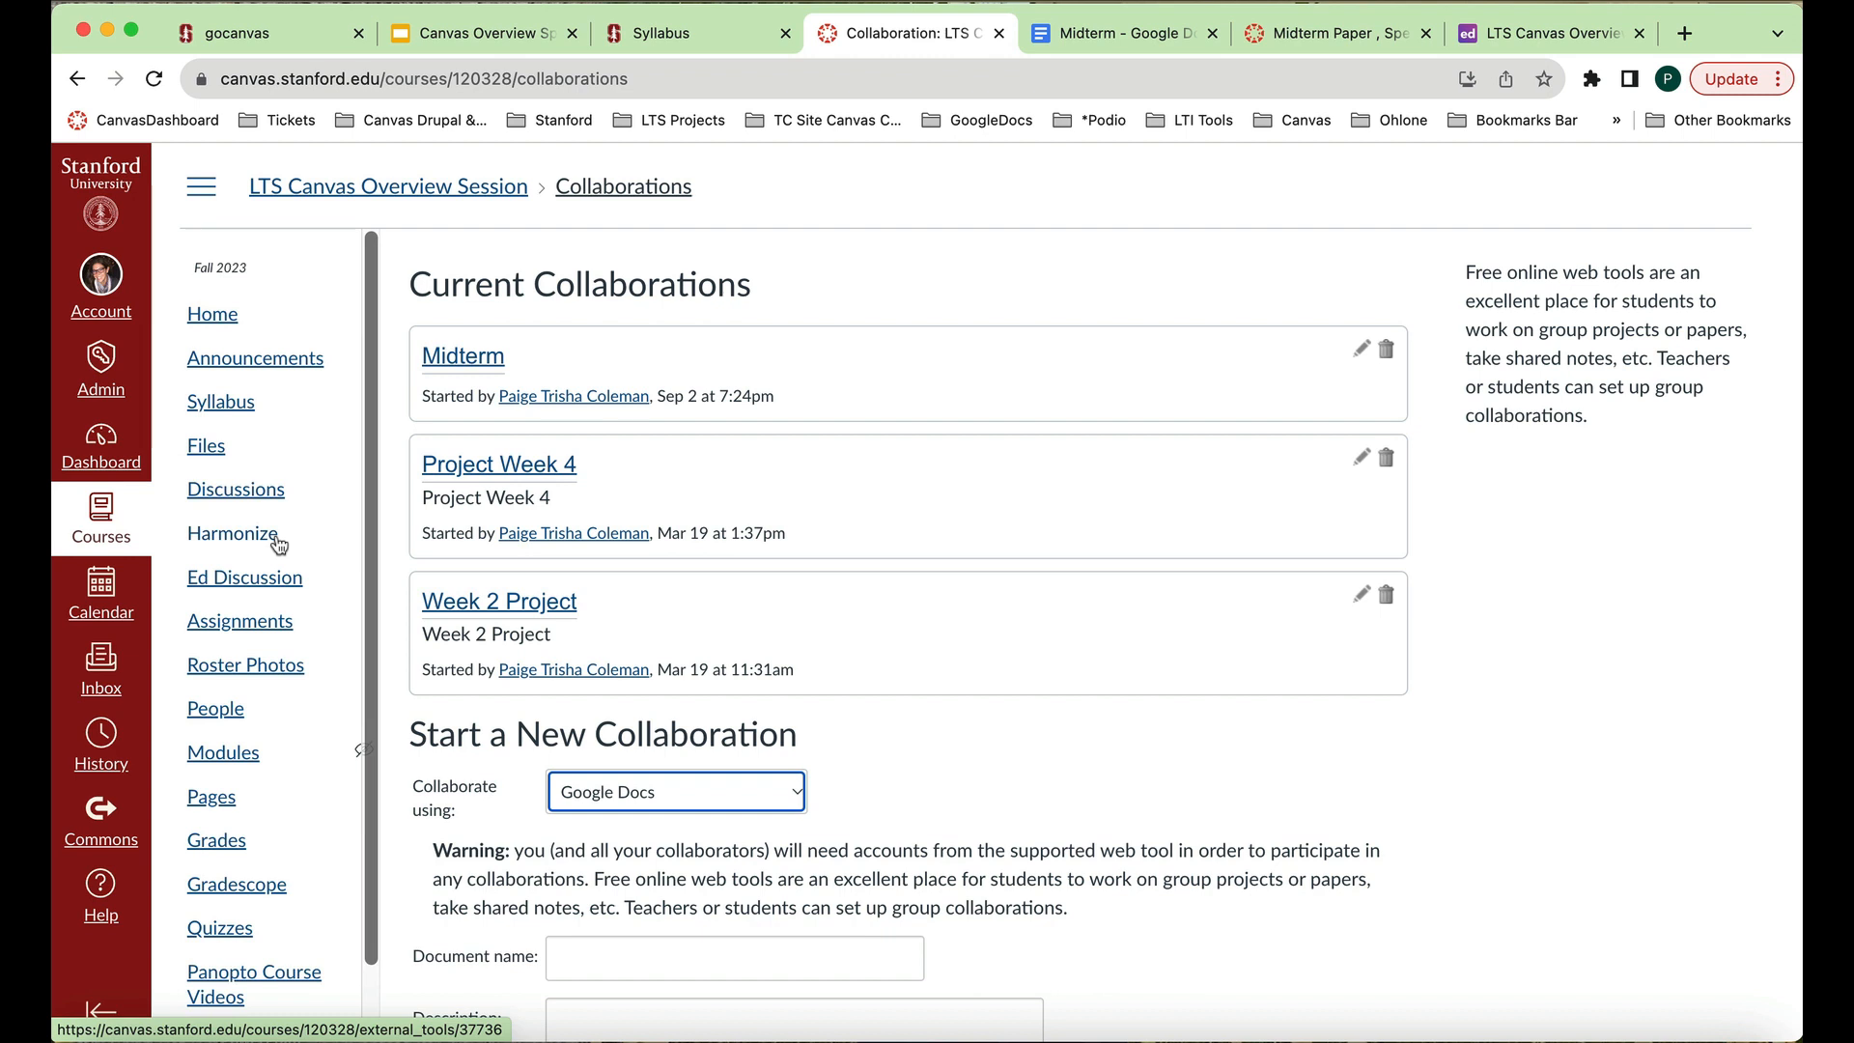
Start a new course page titled "Week 1: Unit 1" and go from its empty body to the page options.
{"action": "scroll", "coordinate": [279, 546], "scroll_direction": "down", "scroll_amount": 5}
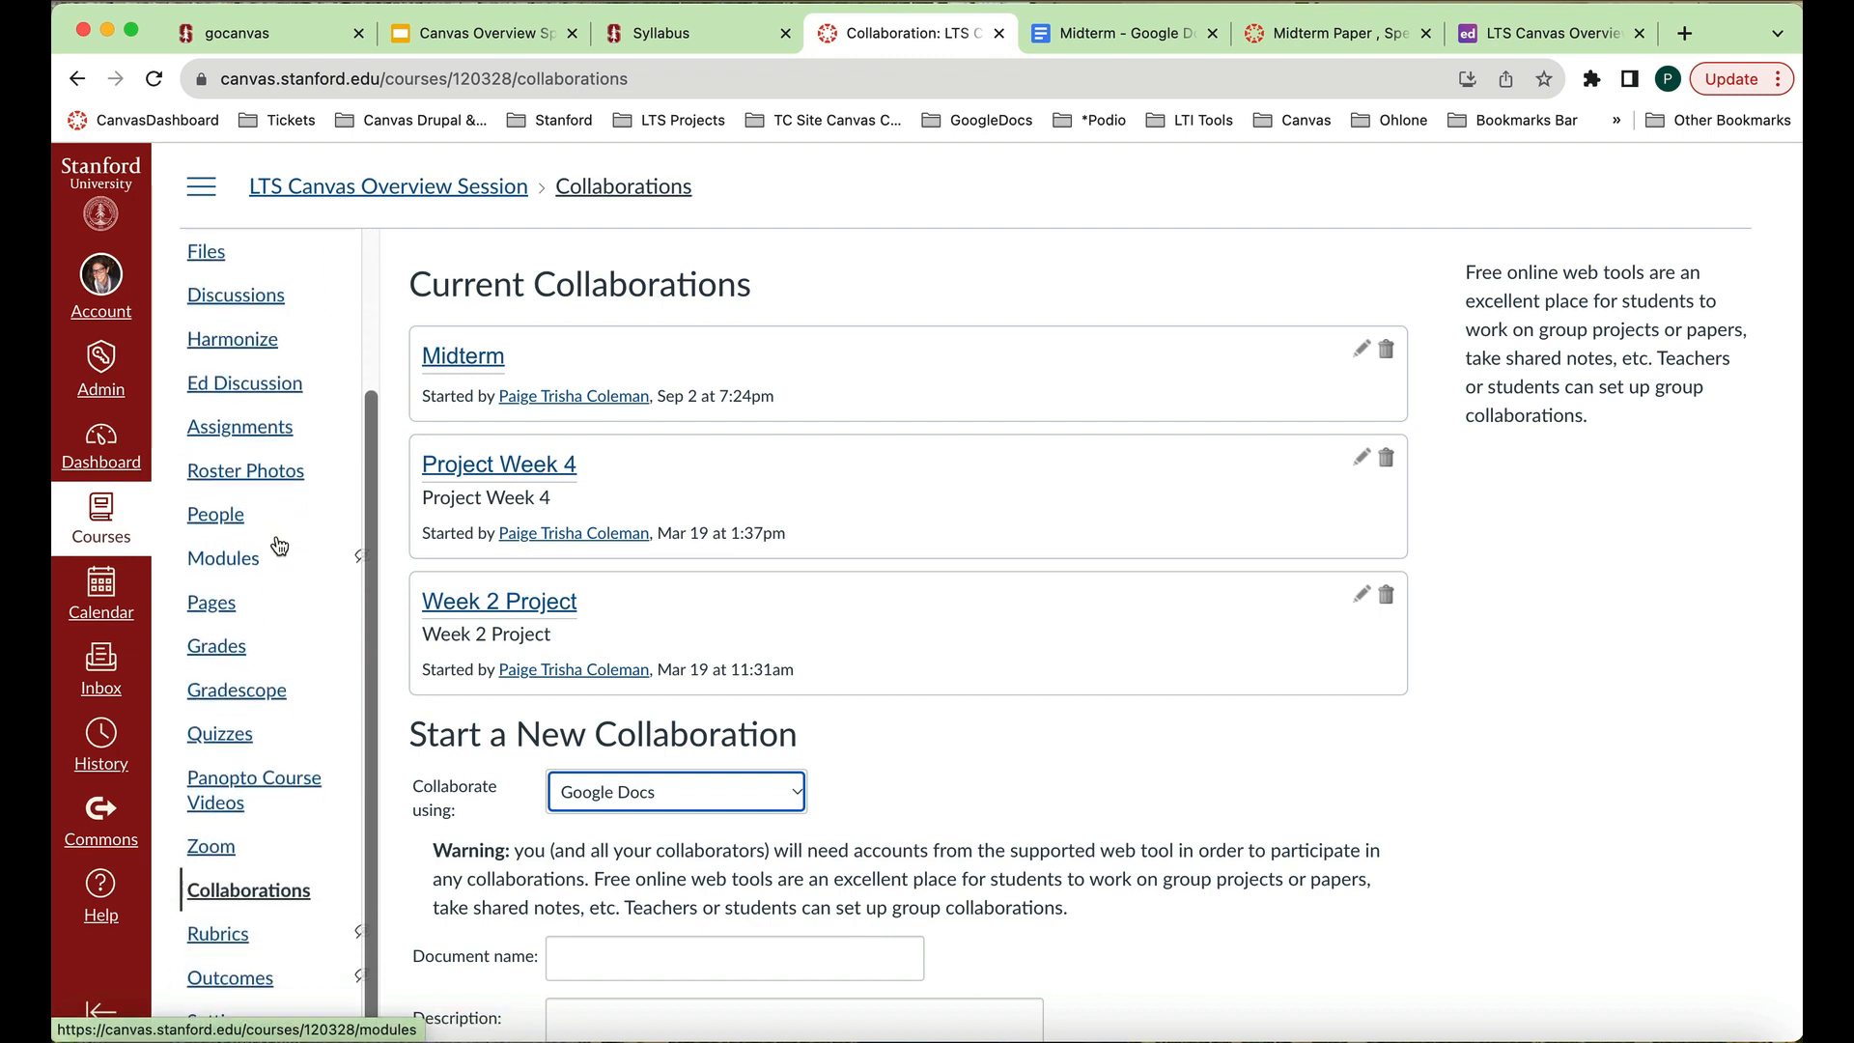
{"action": "left_click", "coordinate": [231, 606]}
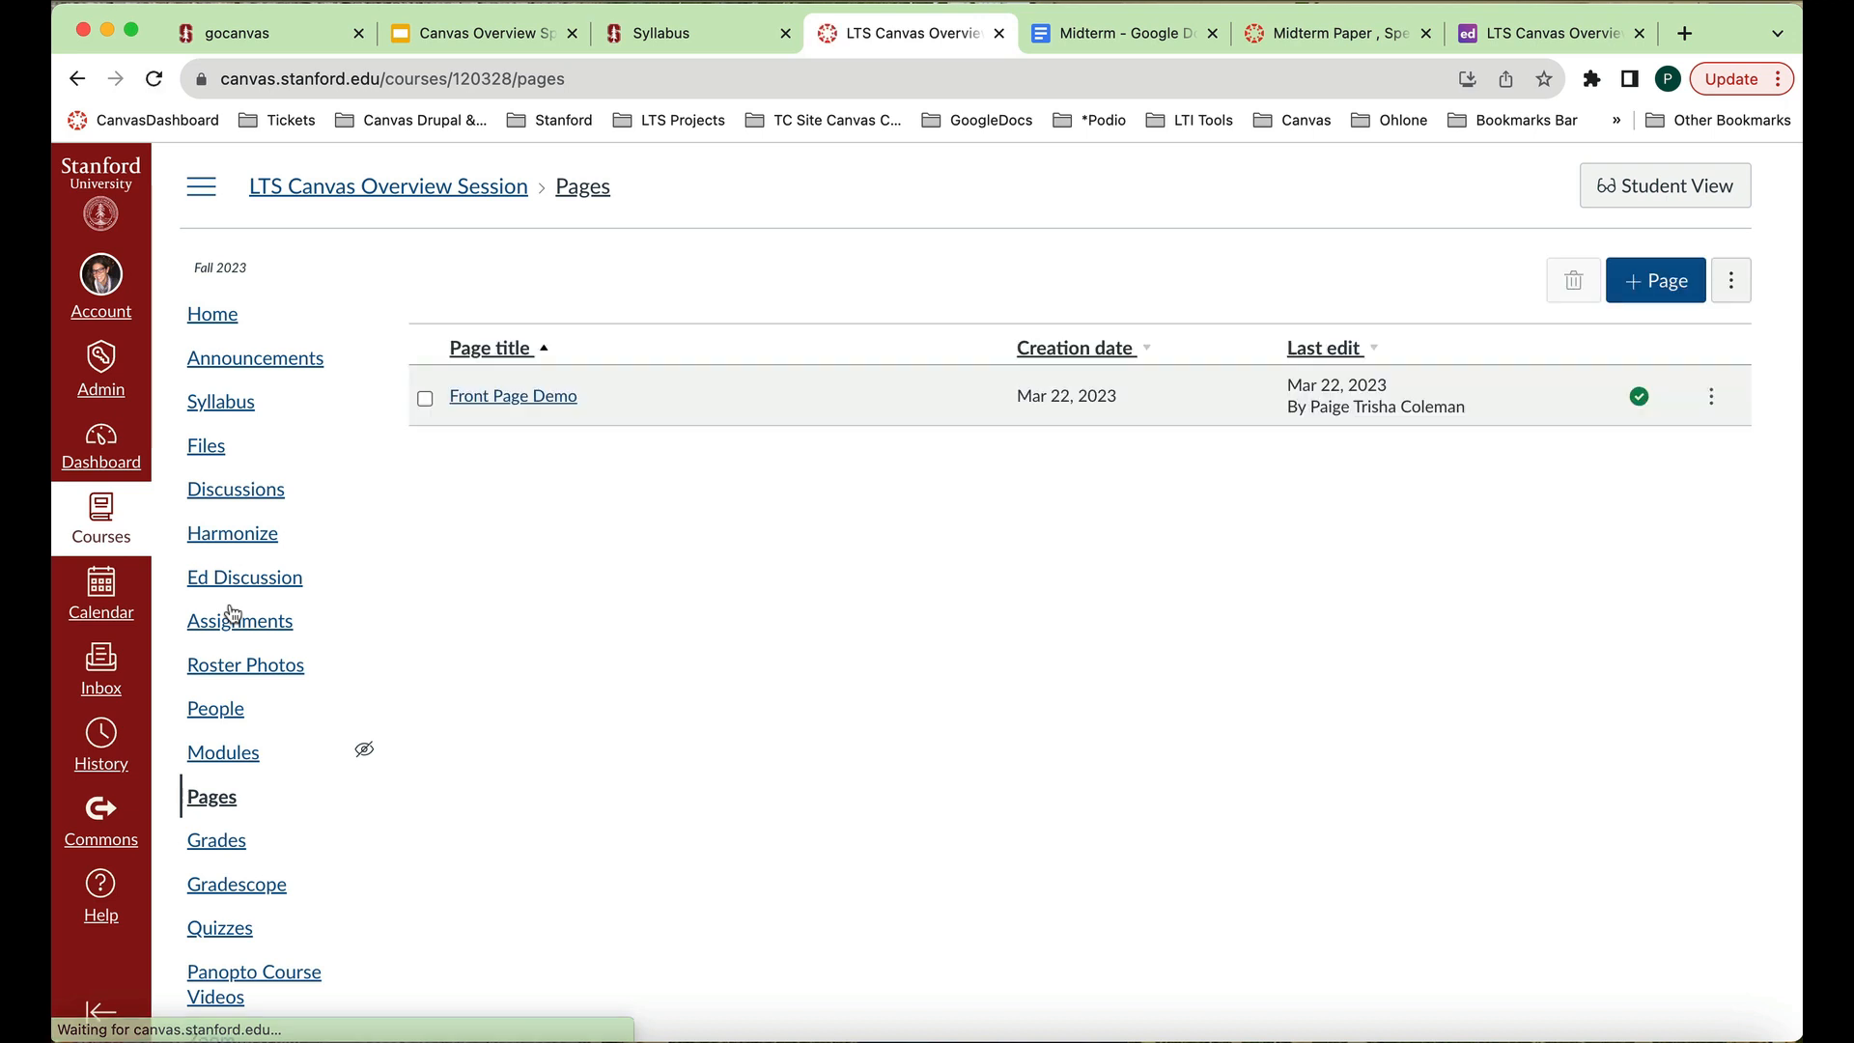
{"action": "left_click", "coordinate": [1667, 289]}
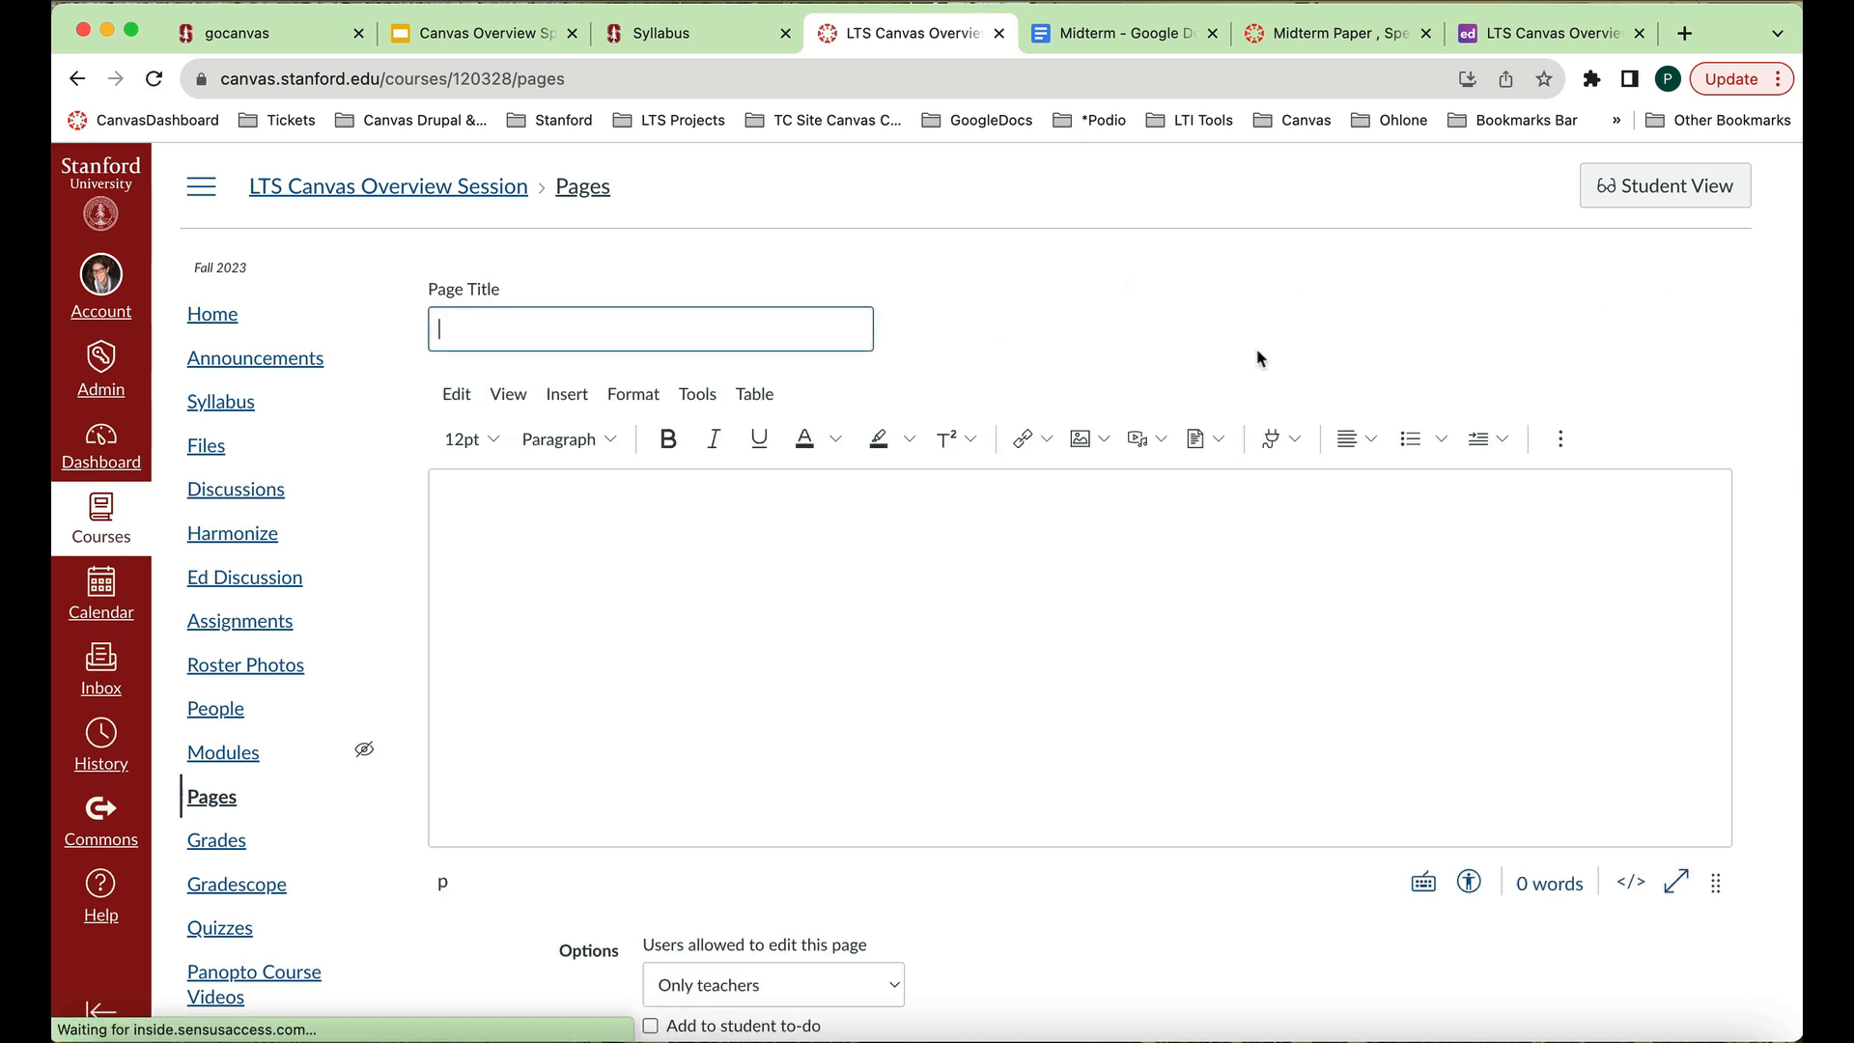
{"action": "type", "text": "We"}
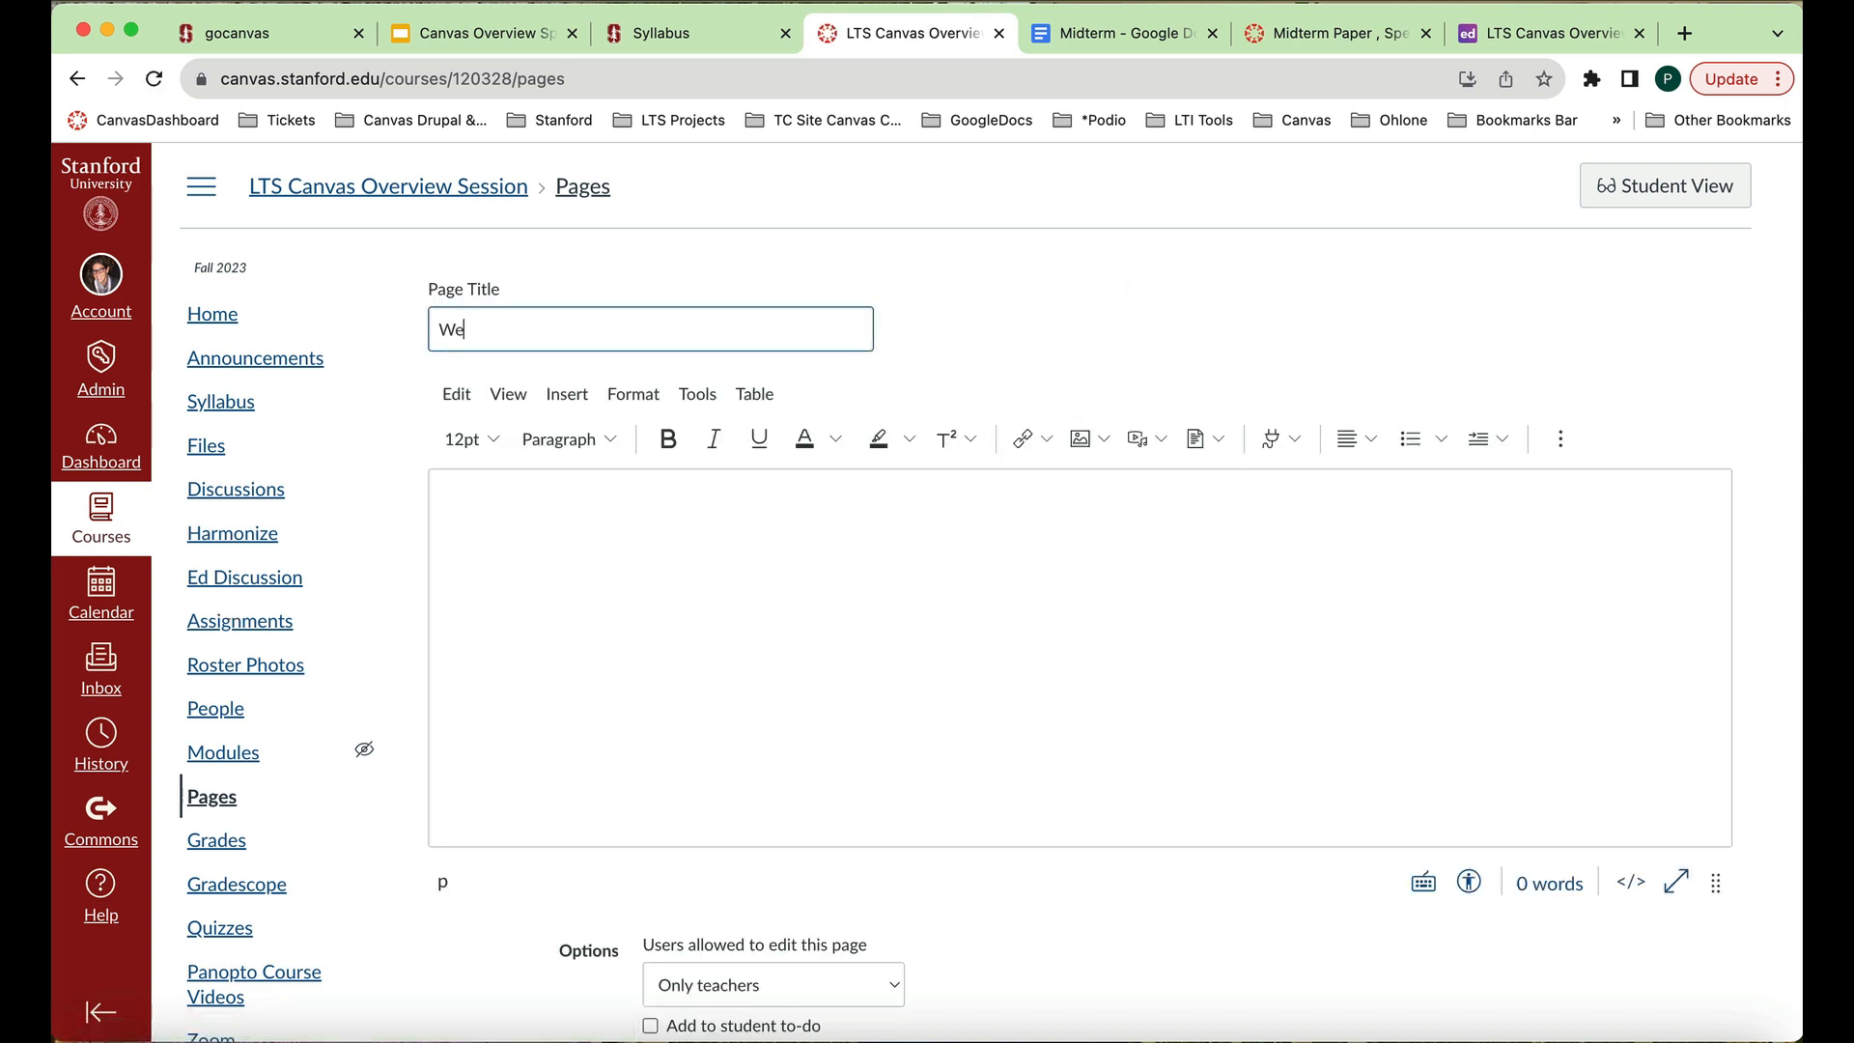
{"action": "type", "text": "ek 1: Unit"}
{"action": "key", "text": "BackSpace"}
{"action": "type", "text": "1"}
{"action": "left_click", "coordinate": [790, 653]}
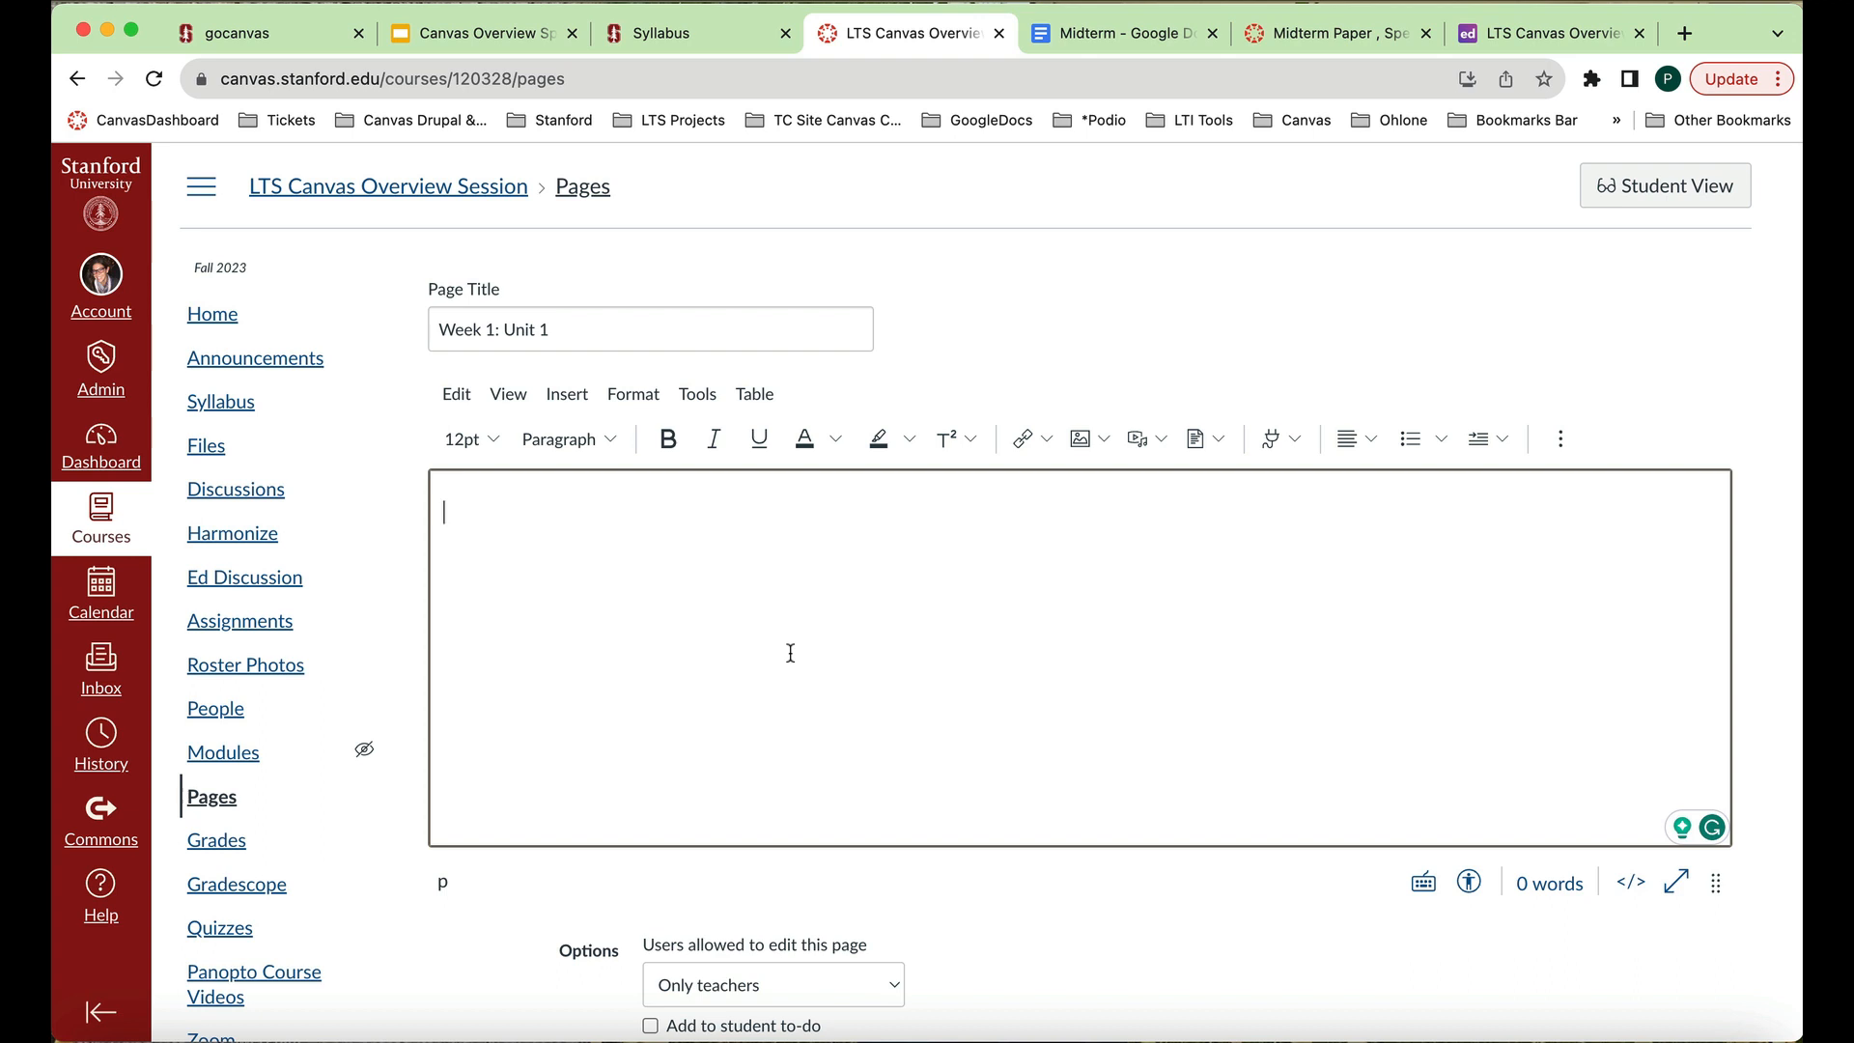
{"action": "scroll", "coordinate": [790, 652], "scroll_direction": "down", "scroll_amount": 3}
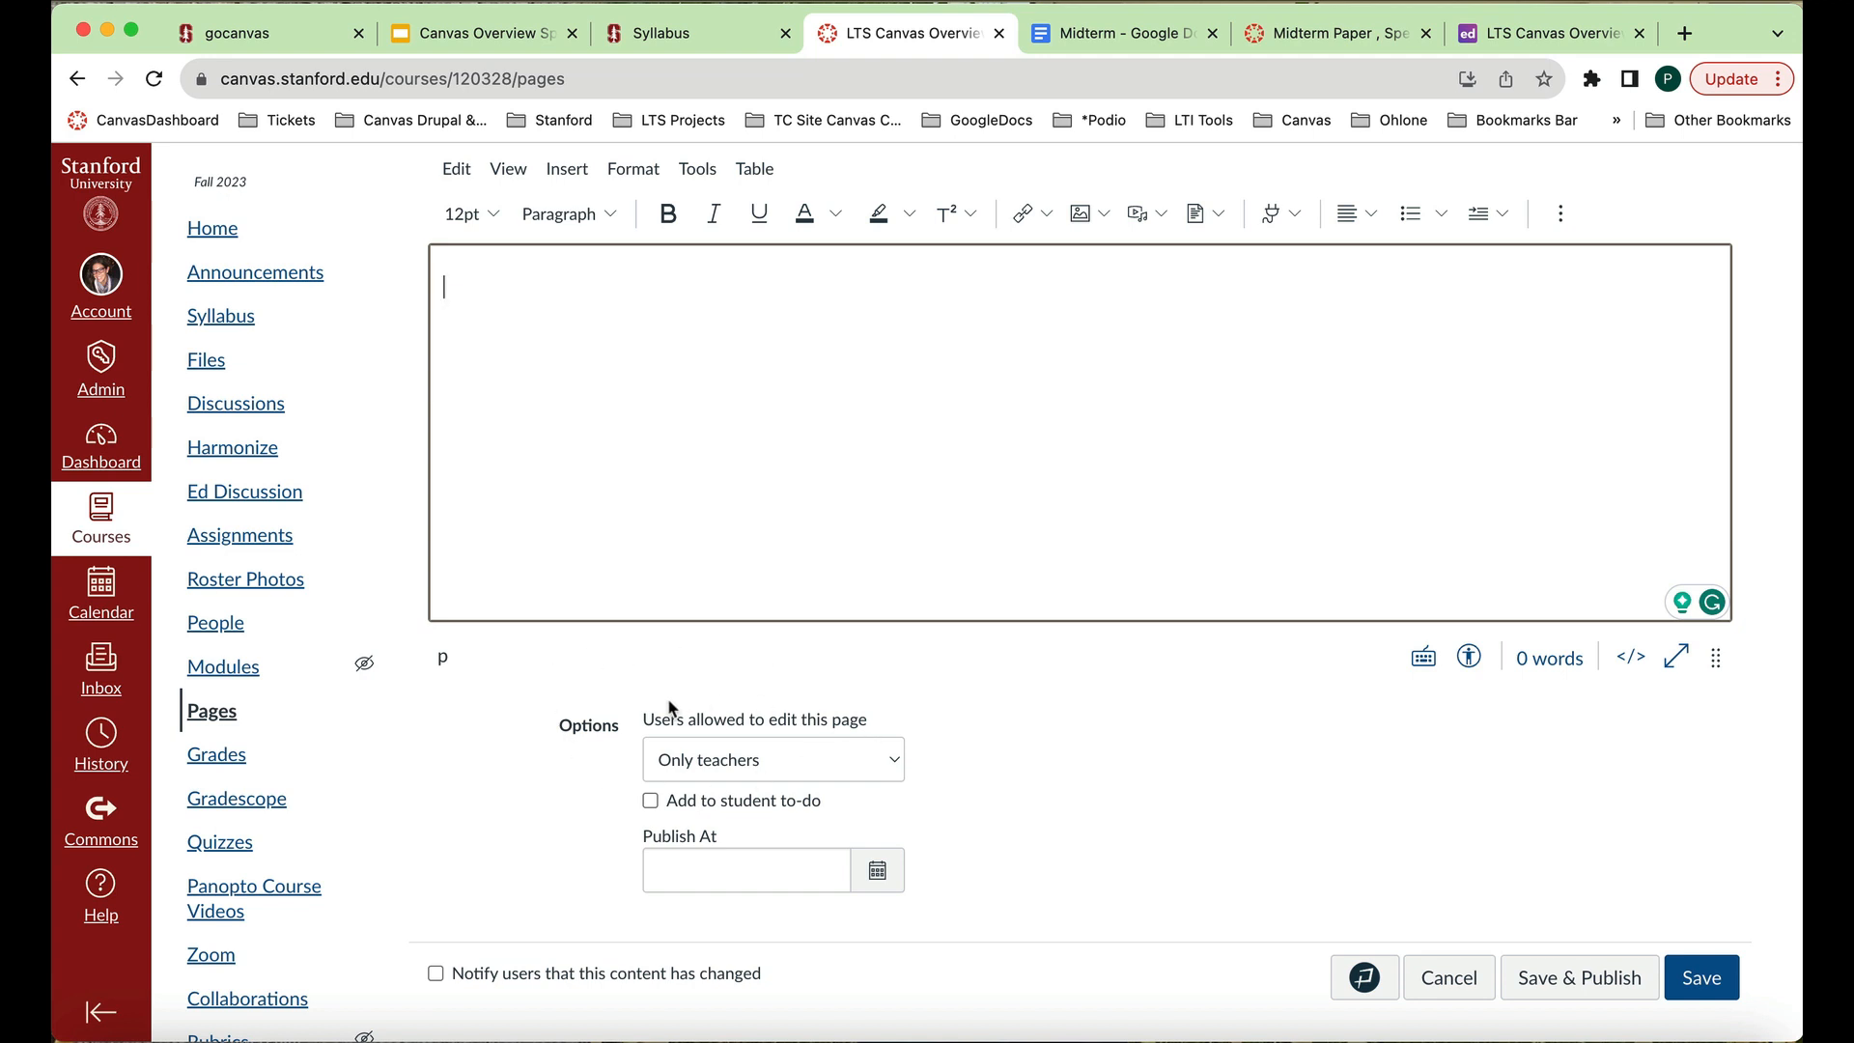
Keep editing limited to only teachers, schedule the page to publish on Sep 3, 2023, and save it.
{"action": "left_click", "coordinate": [890, 759]}
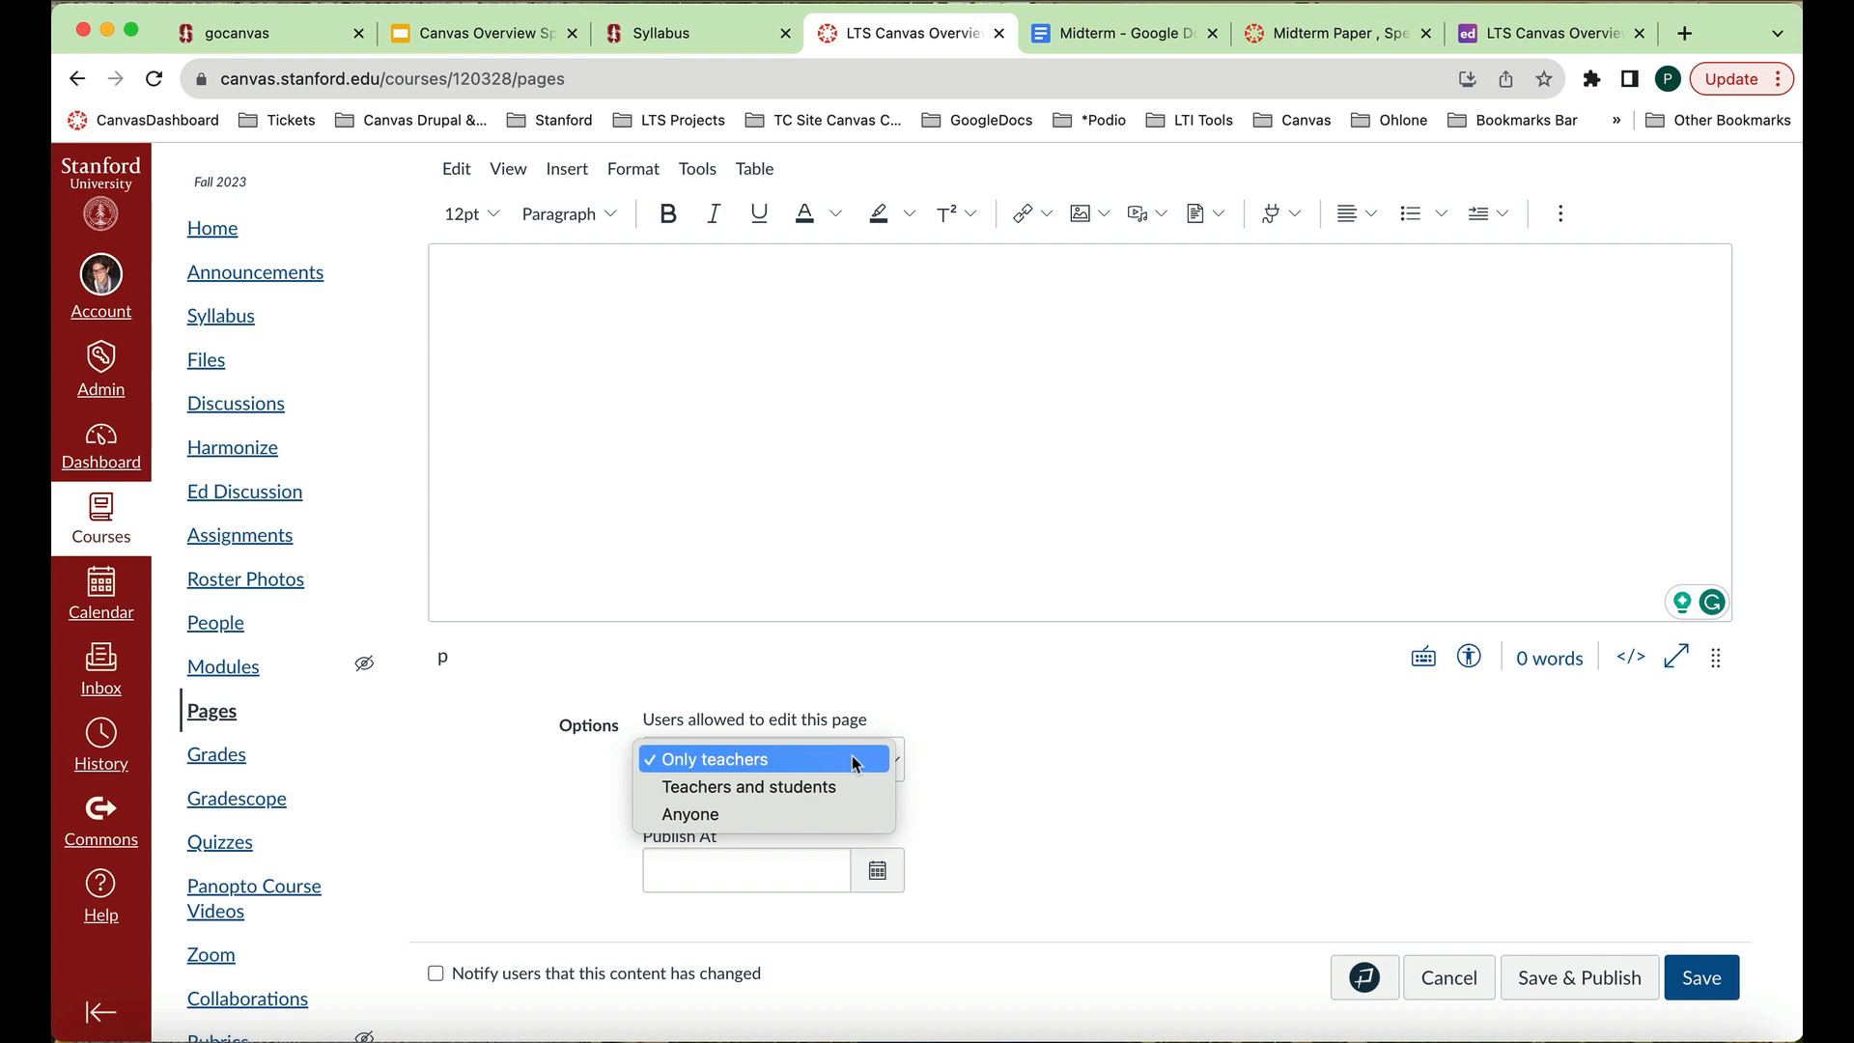
{"action": "left_click", "coordinate": [1035, 765]}
{"action": "scroll", "coordinate": [1035, 765], "scroll_direction": "up", "scroll_amount": 5}
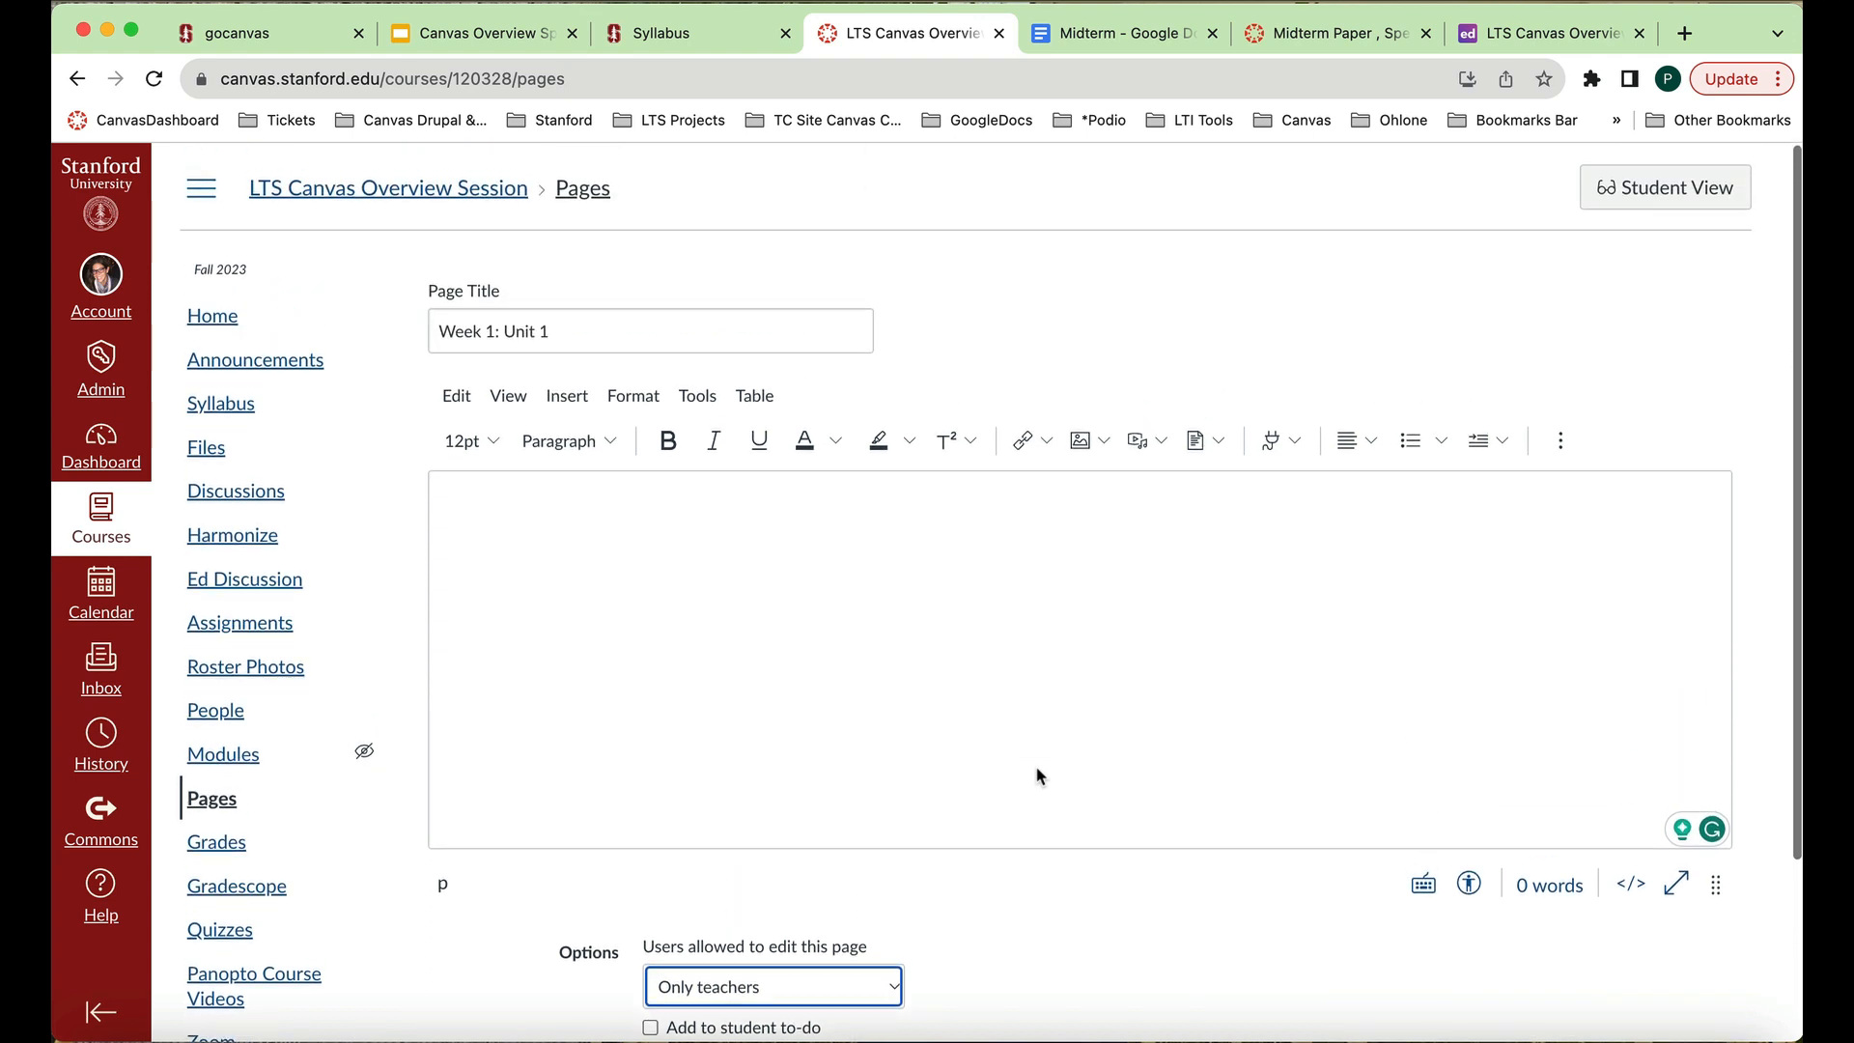
{"action": "scroll", "coordinate": [1036, 769], "scroll_direction": "down", "scroll_amount": 3}
{"action": "left_click", "coordinate": [879, 872]}
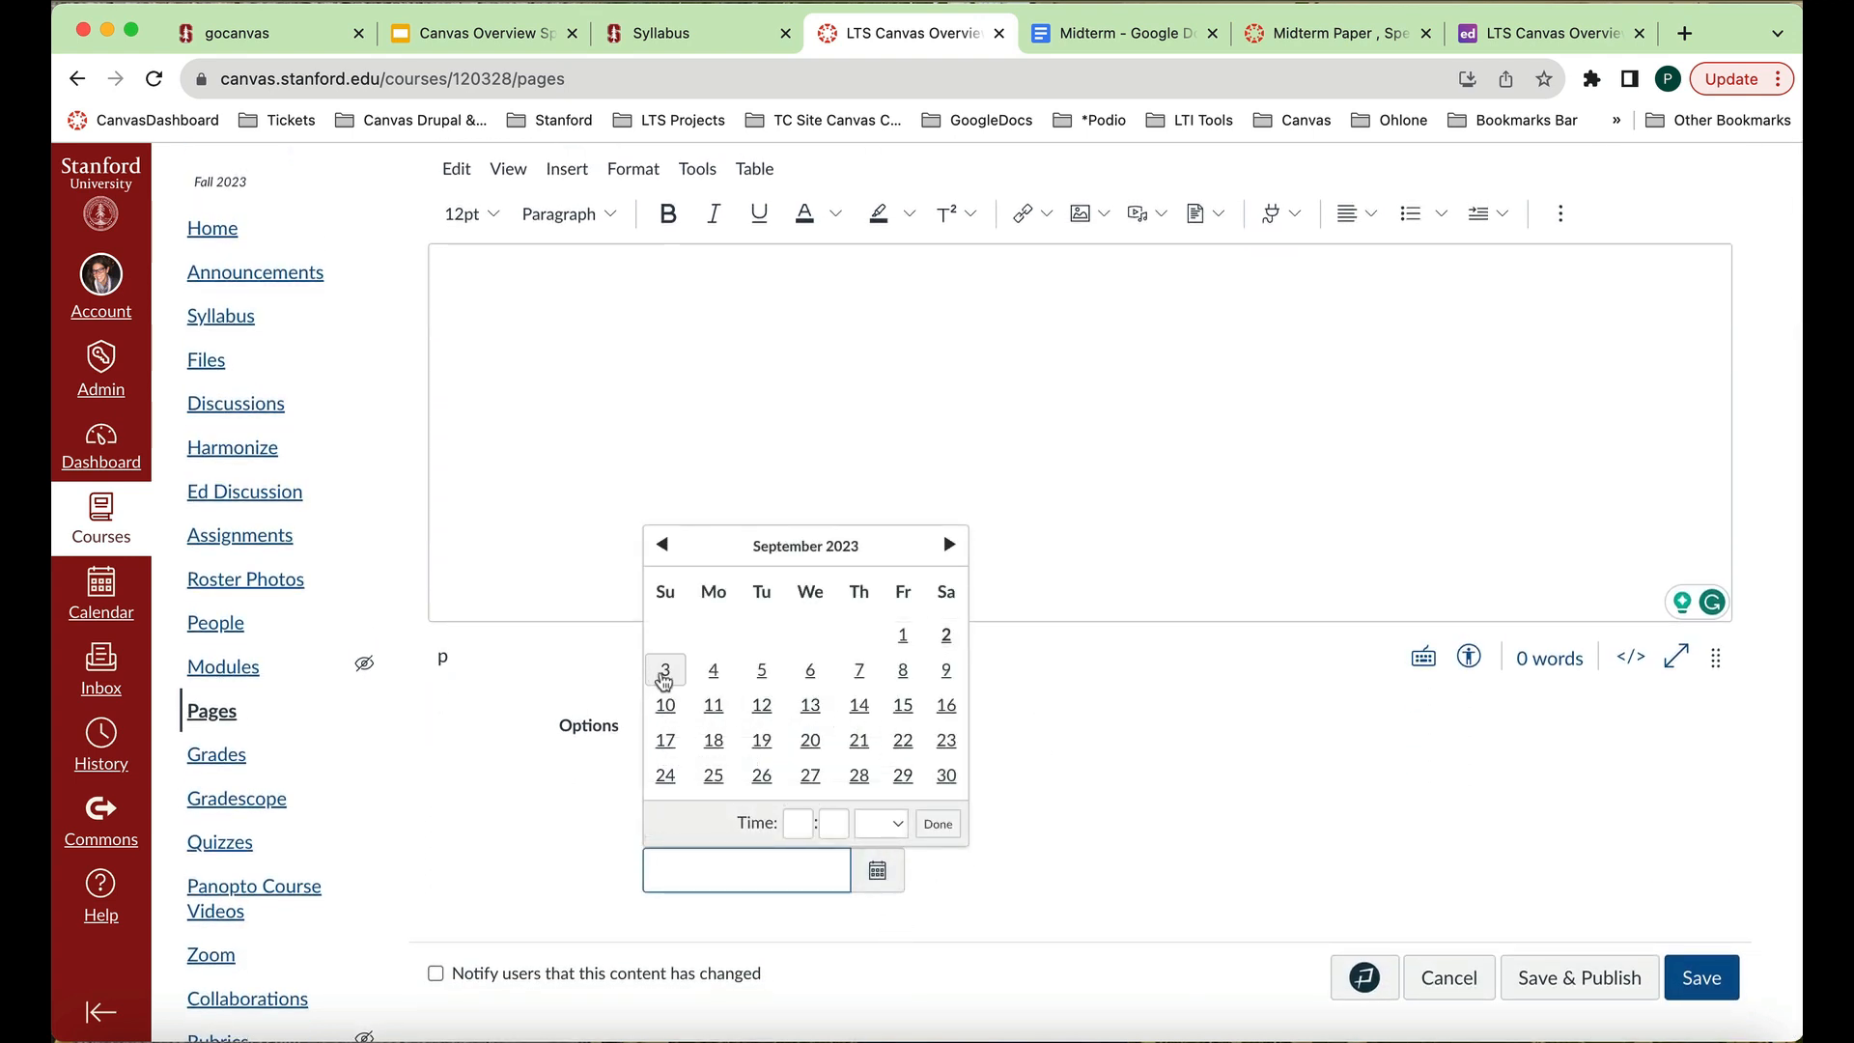
{"action": "left_click", "coordinate": [665, 670]}
{"action": "left_click", "coordinate": [937, 889]}
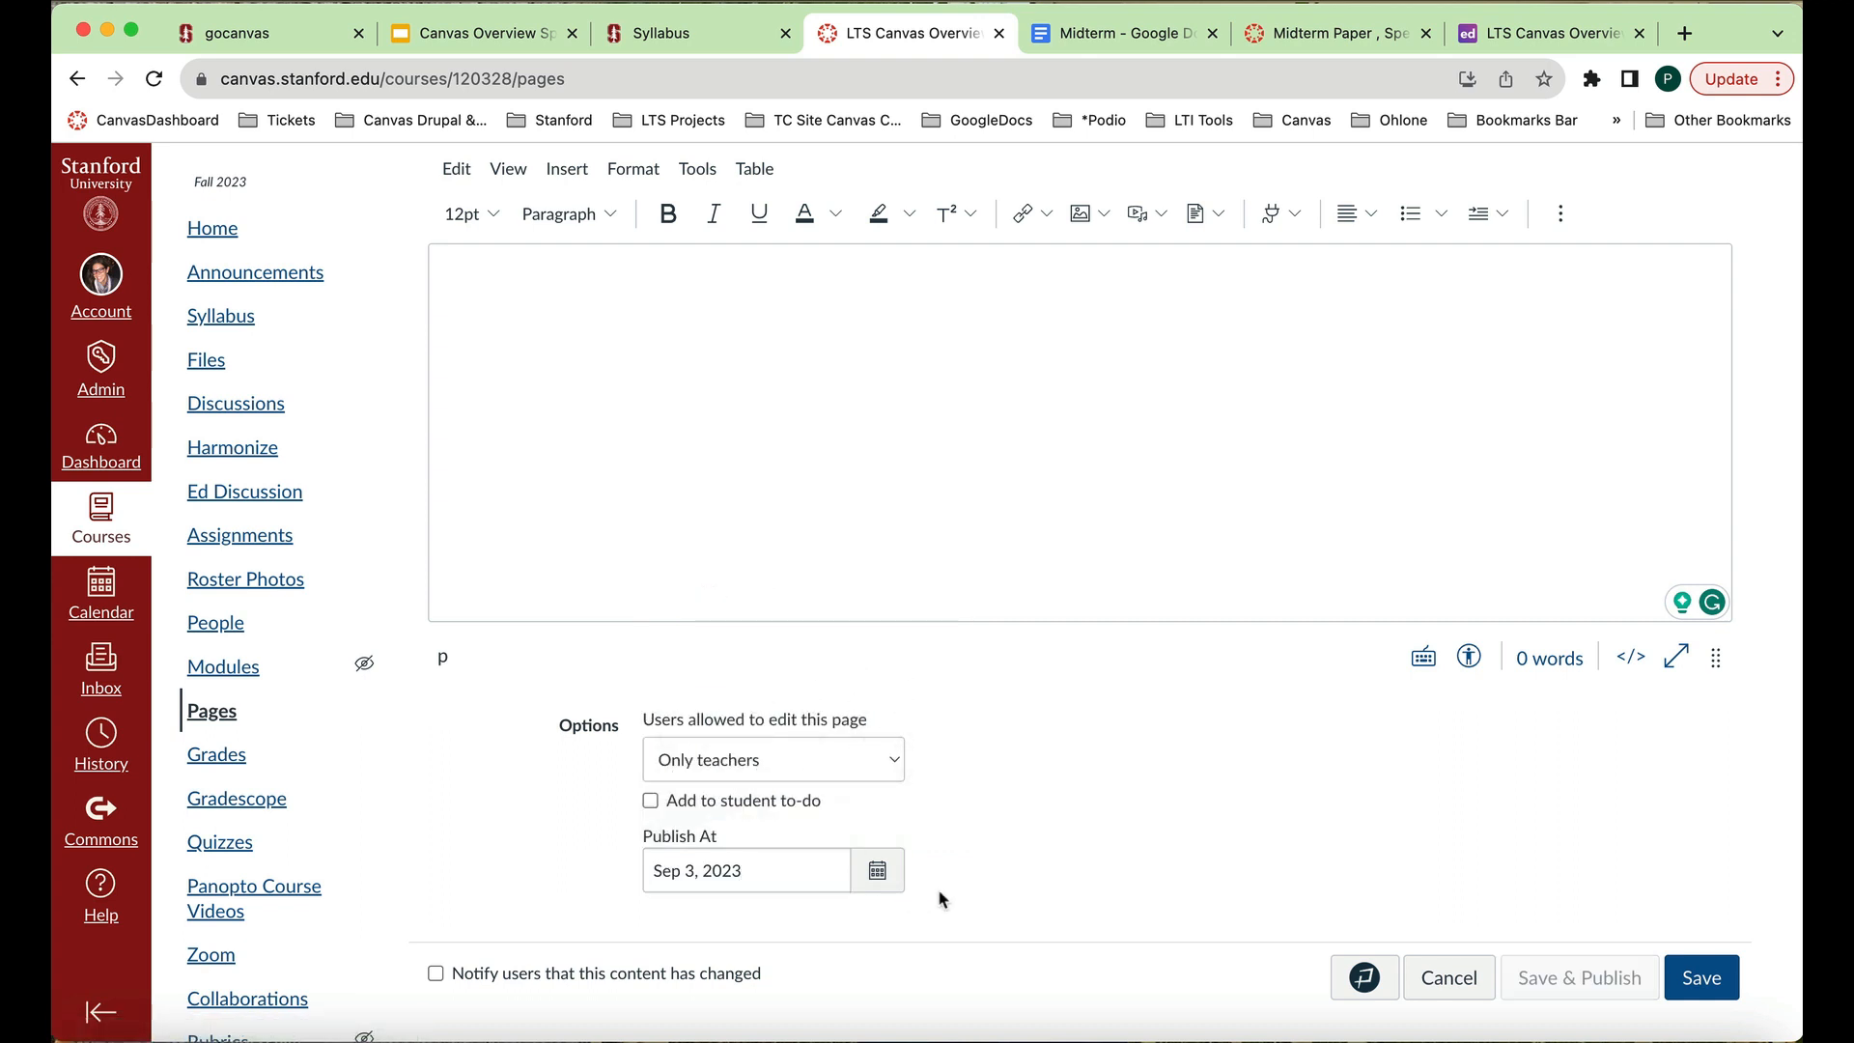
{"action": "scroll", "coordinate": [1295, 893], "scroll_direction": "up", "scroll_amount": 1}
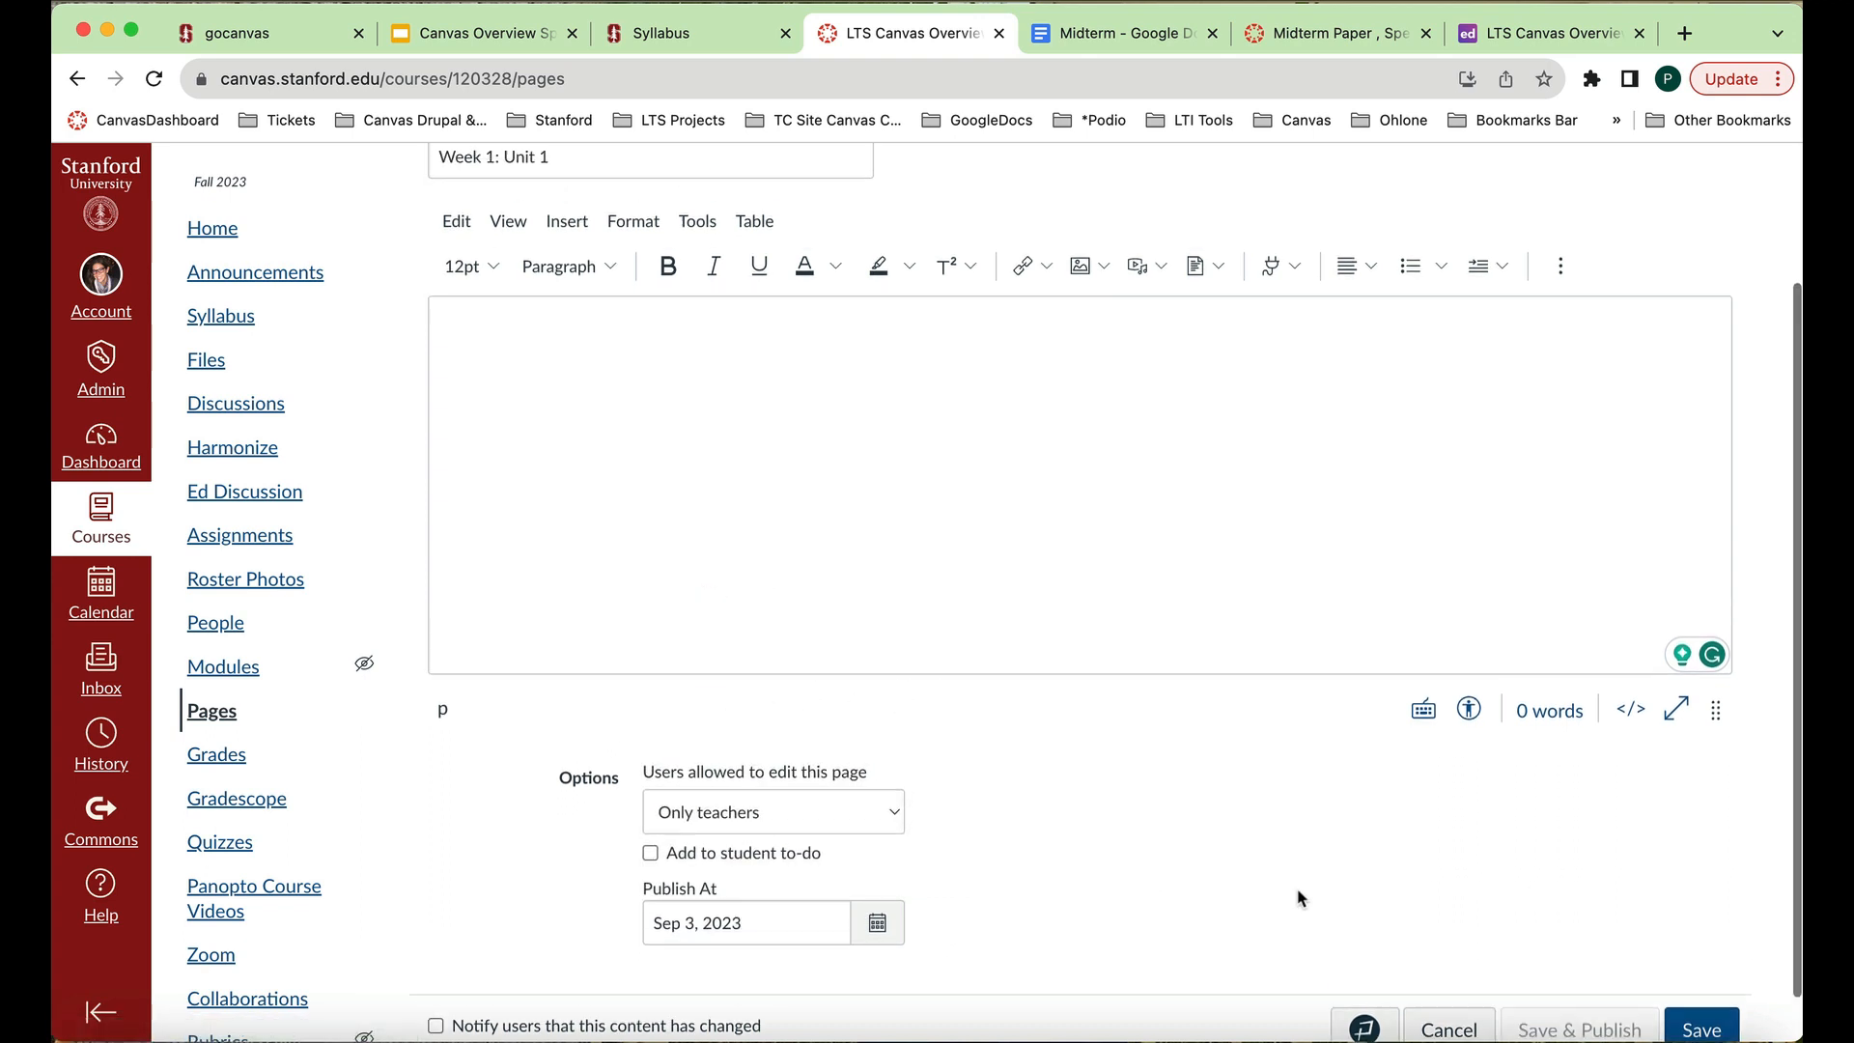
{"action": "scroll", "coordinate": [1299, 898], "scroll_direction": "down", "scroll_amount": 1}
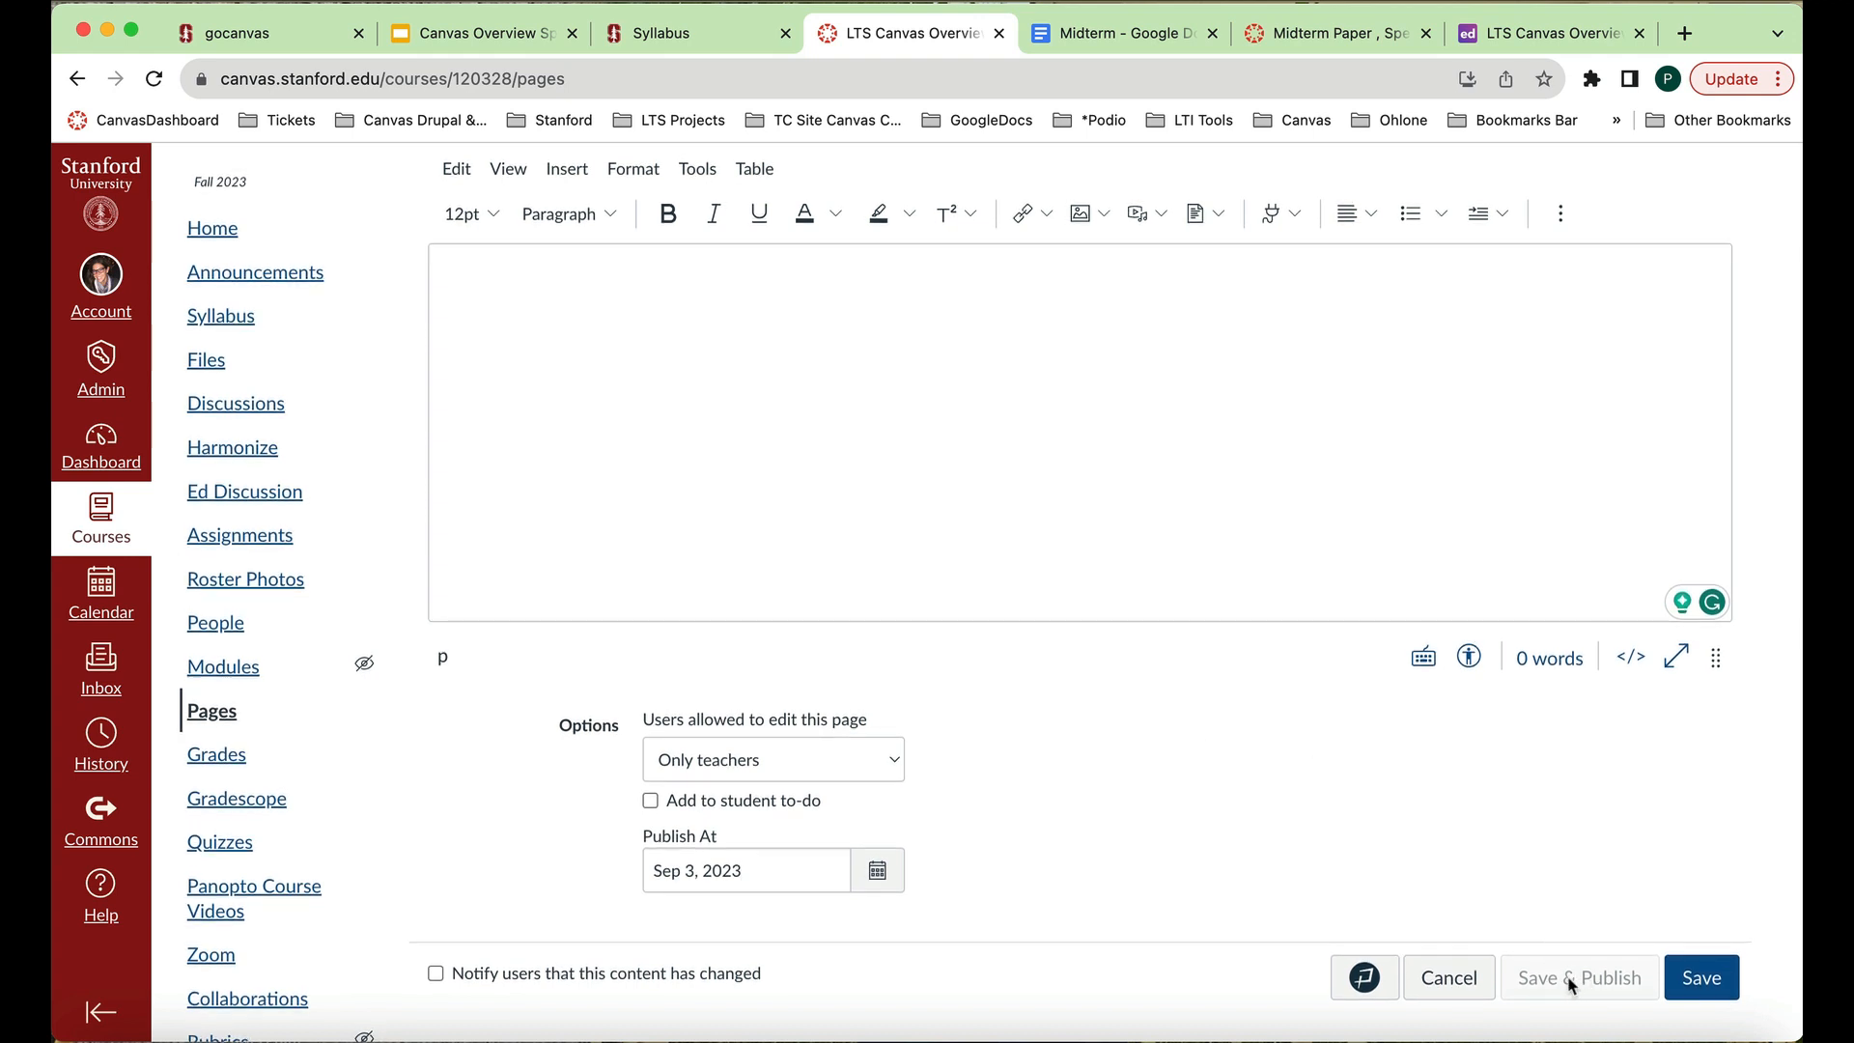
{"action": "left_click", "coordinate": [1702, 978]}
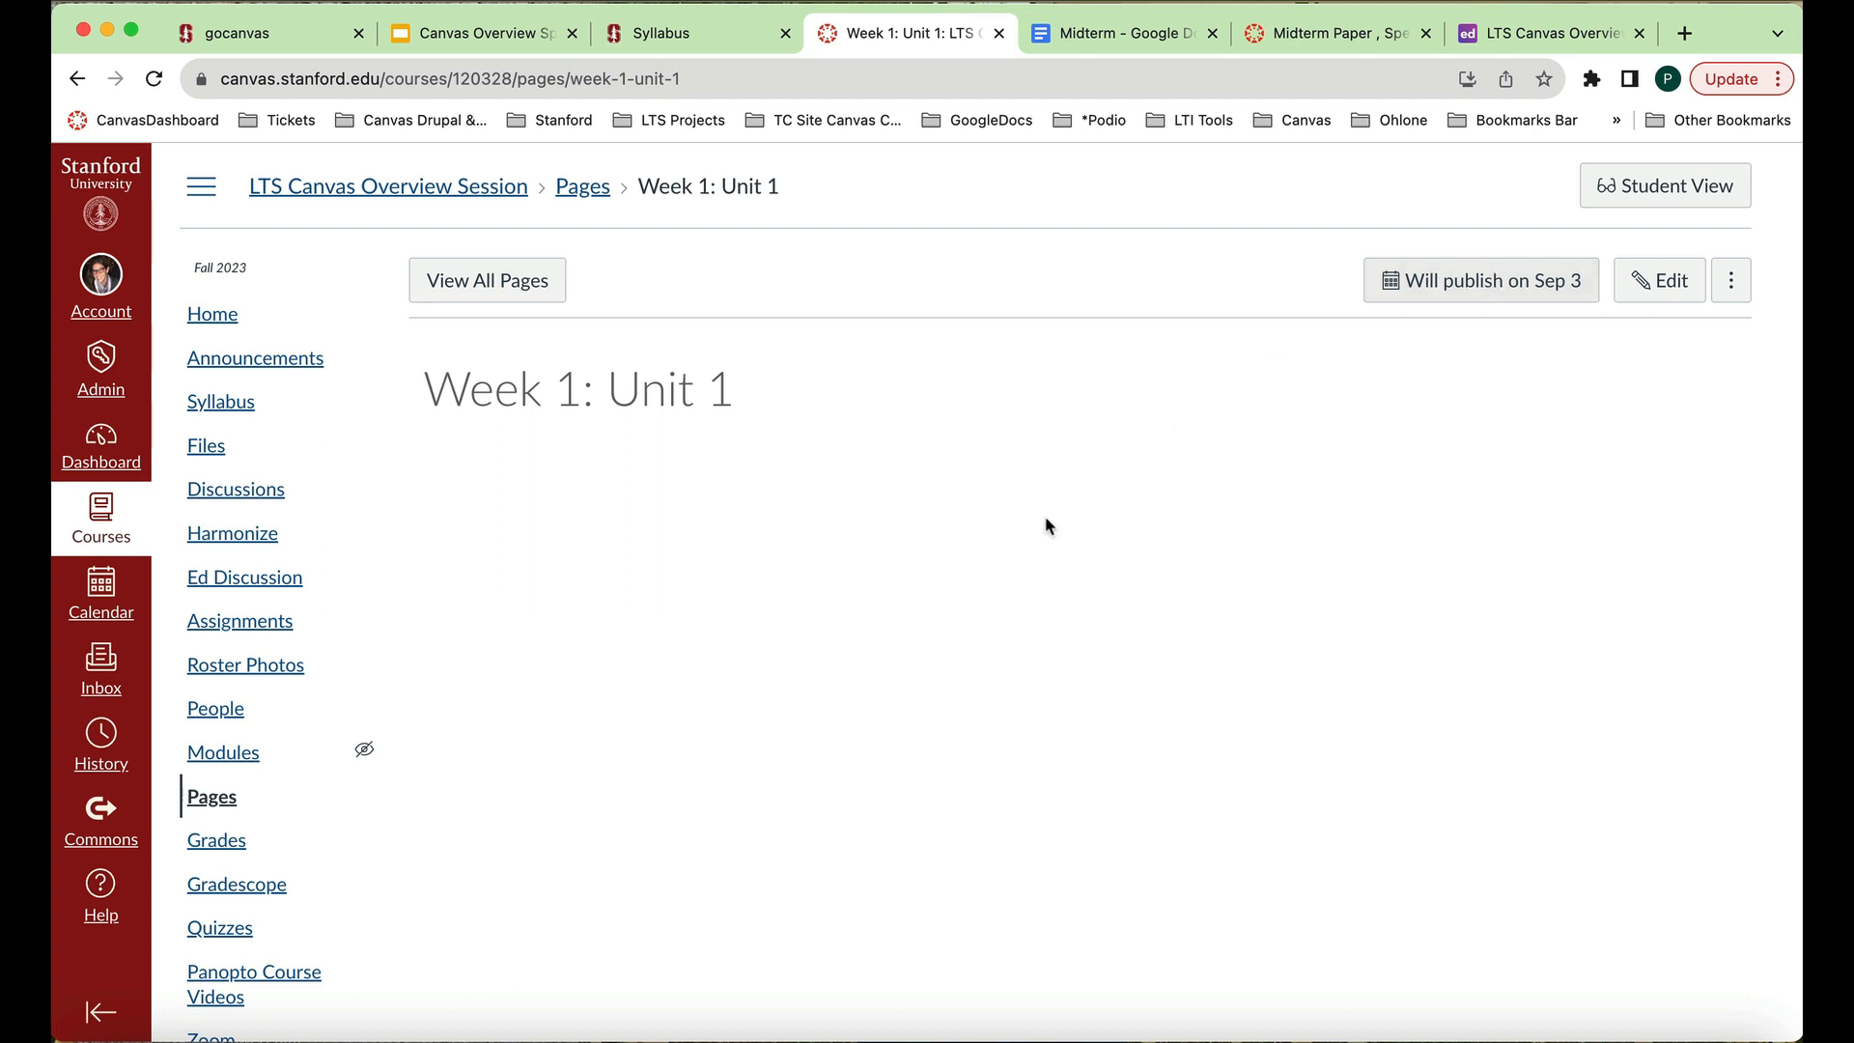
Add a module named "Week 1: Unit 1" to the course modules.
{"action": "left_click", "coordinate": [241, 755]}
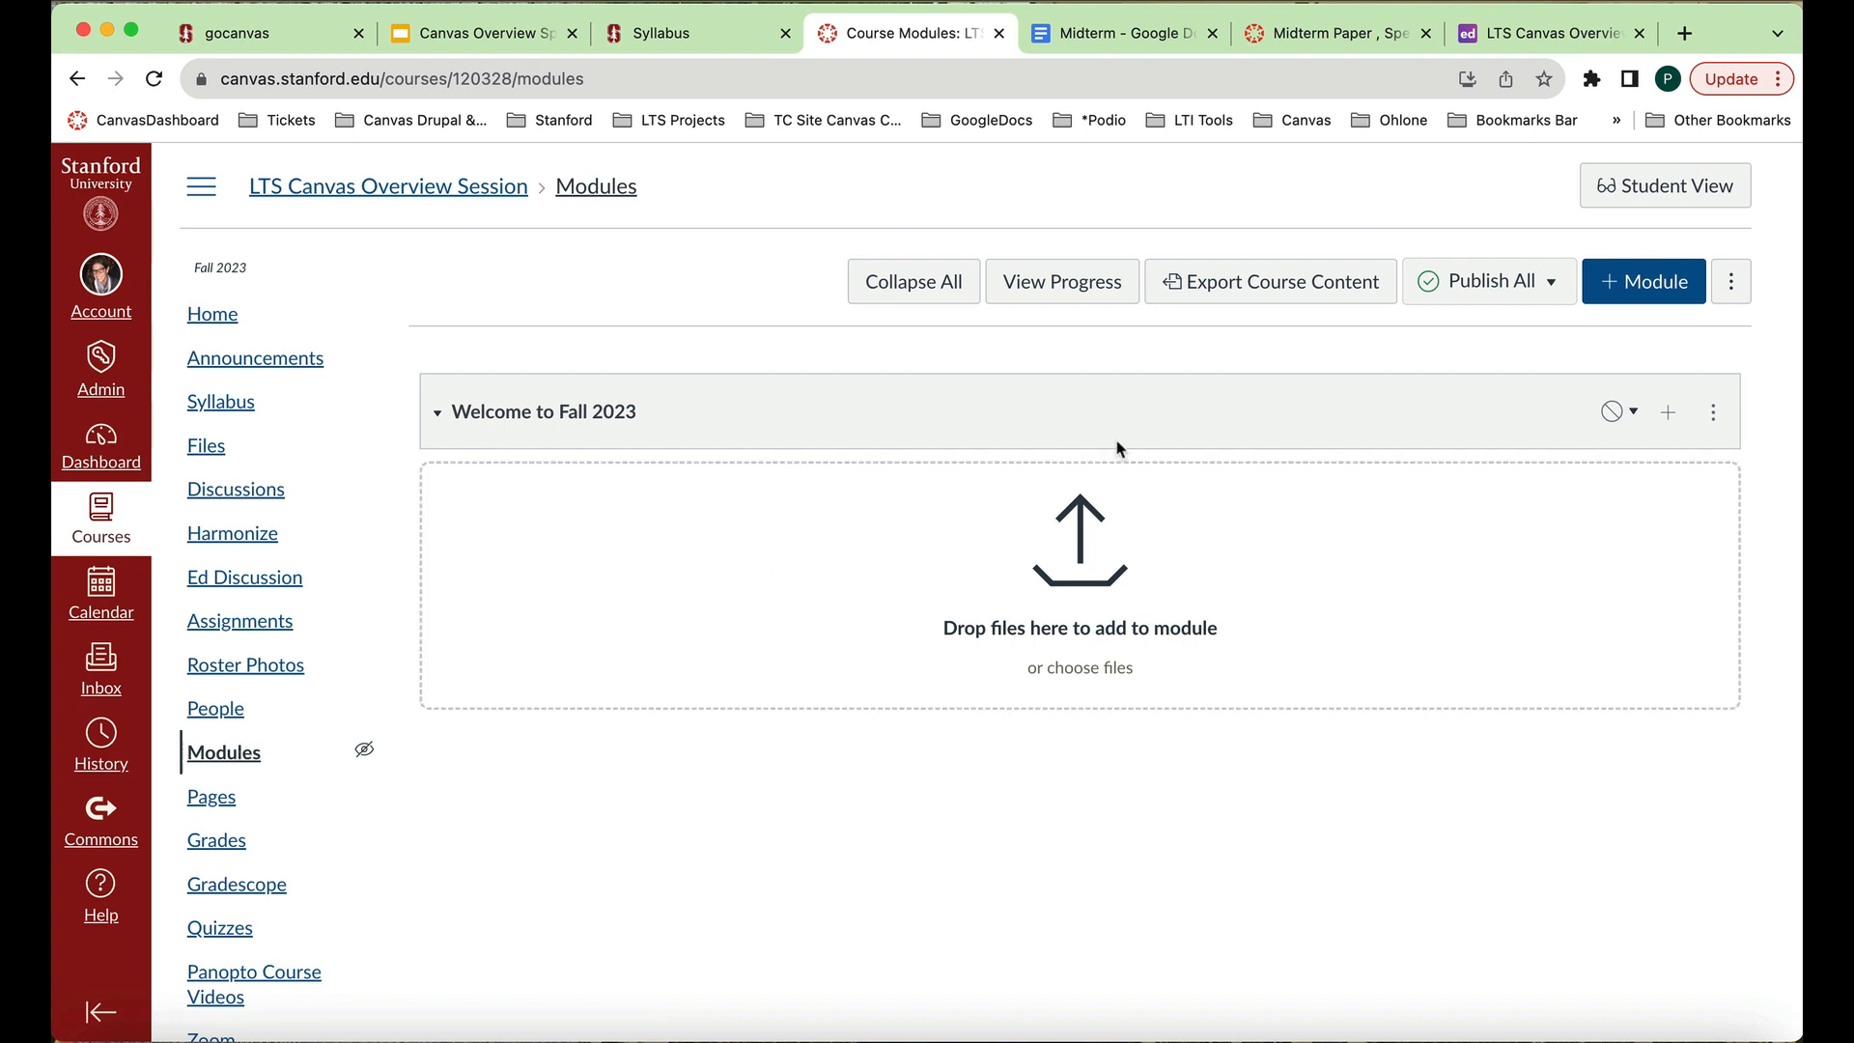
{"action": "left_click", "coordinate": [1650, 287]}
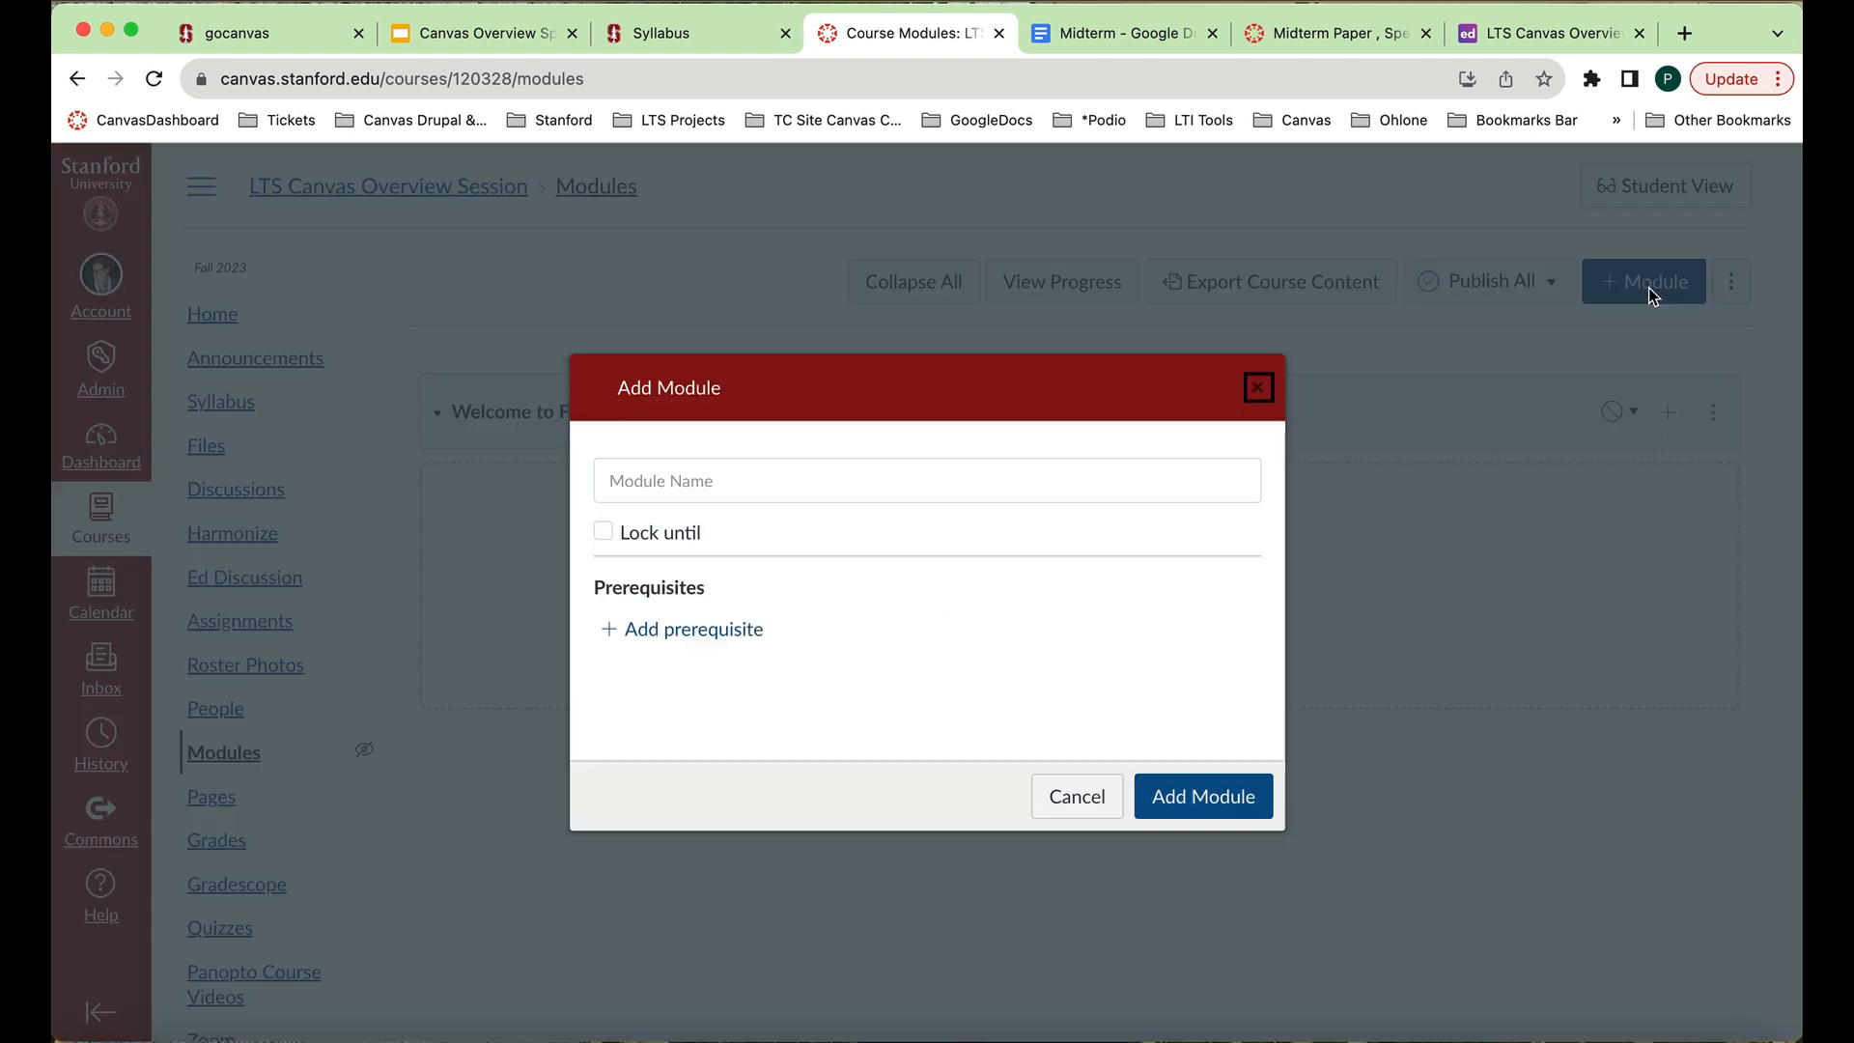
{"action": "left_click", "coordinate": [906, 477]}
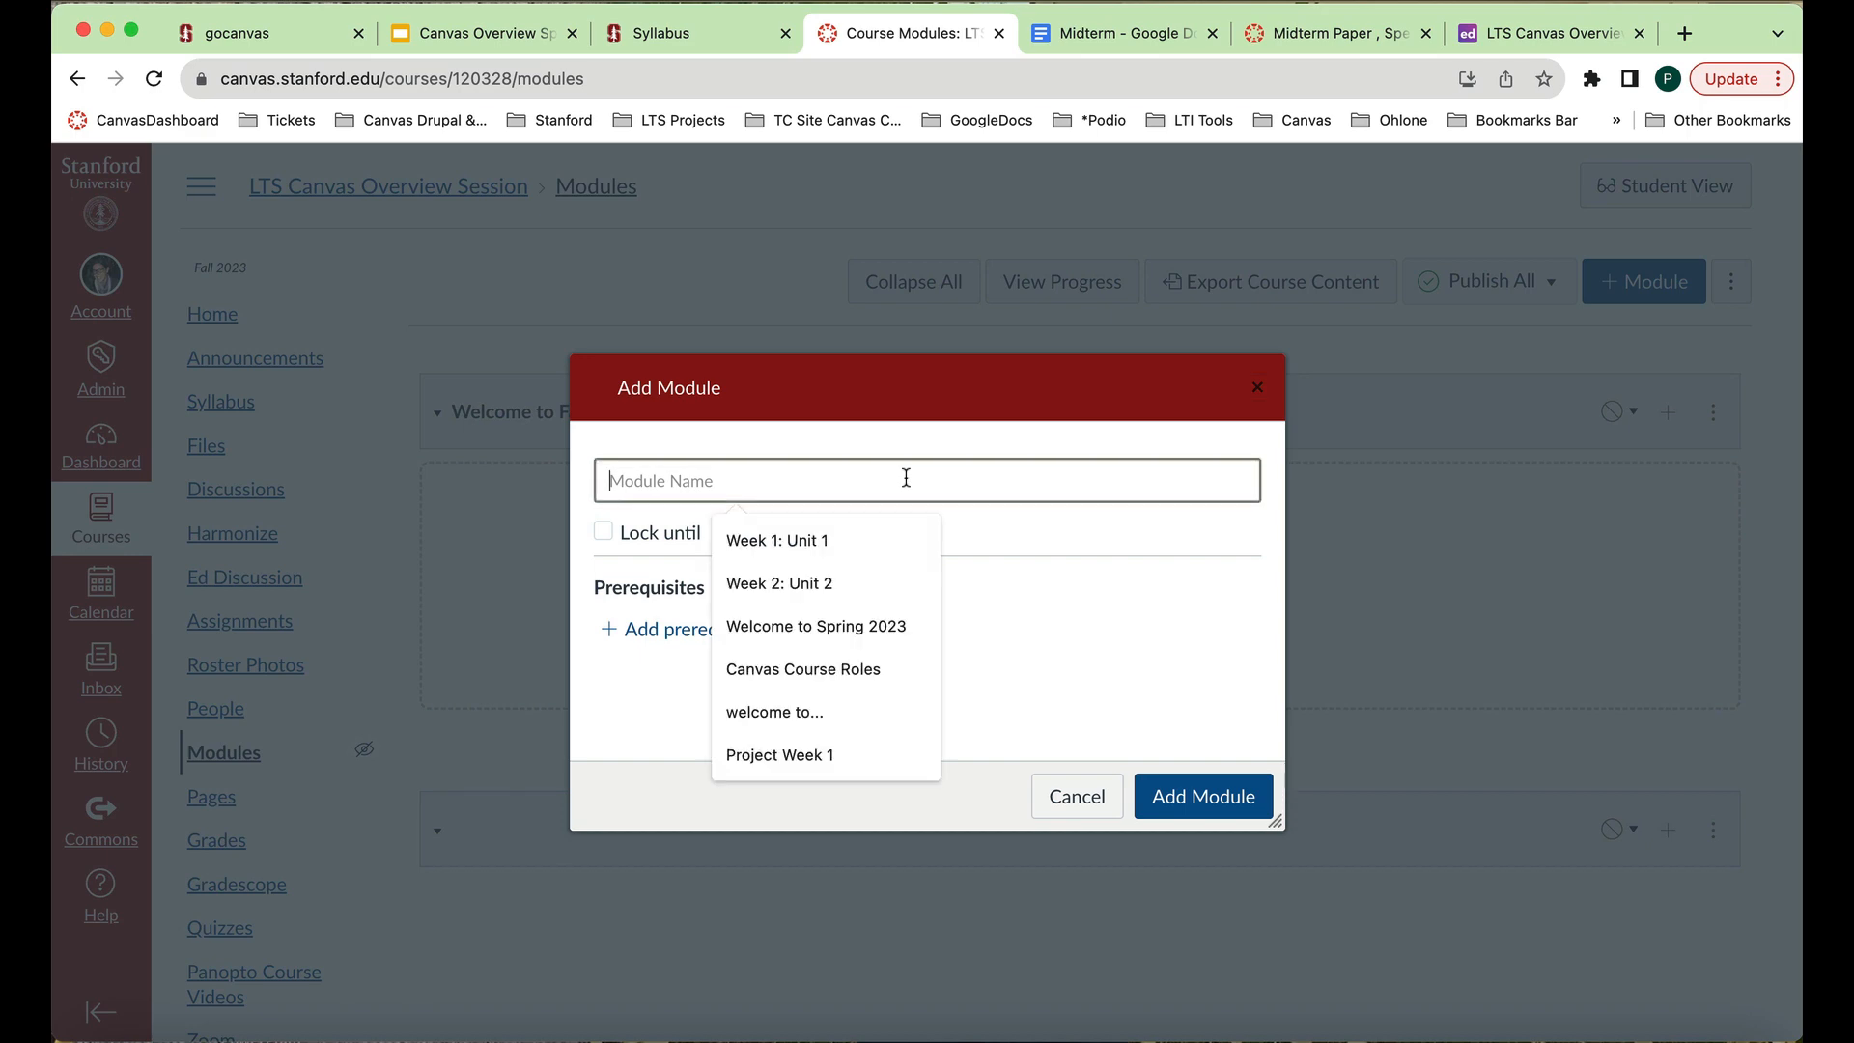
{"action": "type", "text": "Week 1:"}
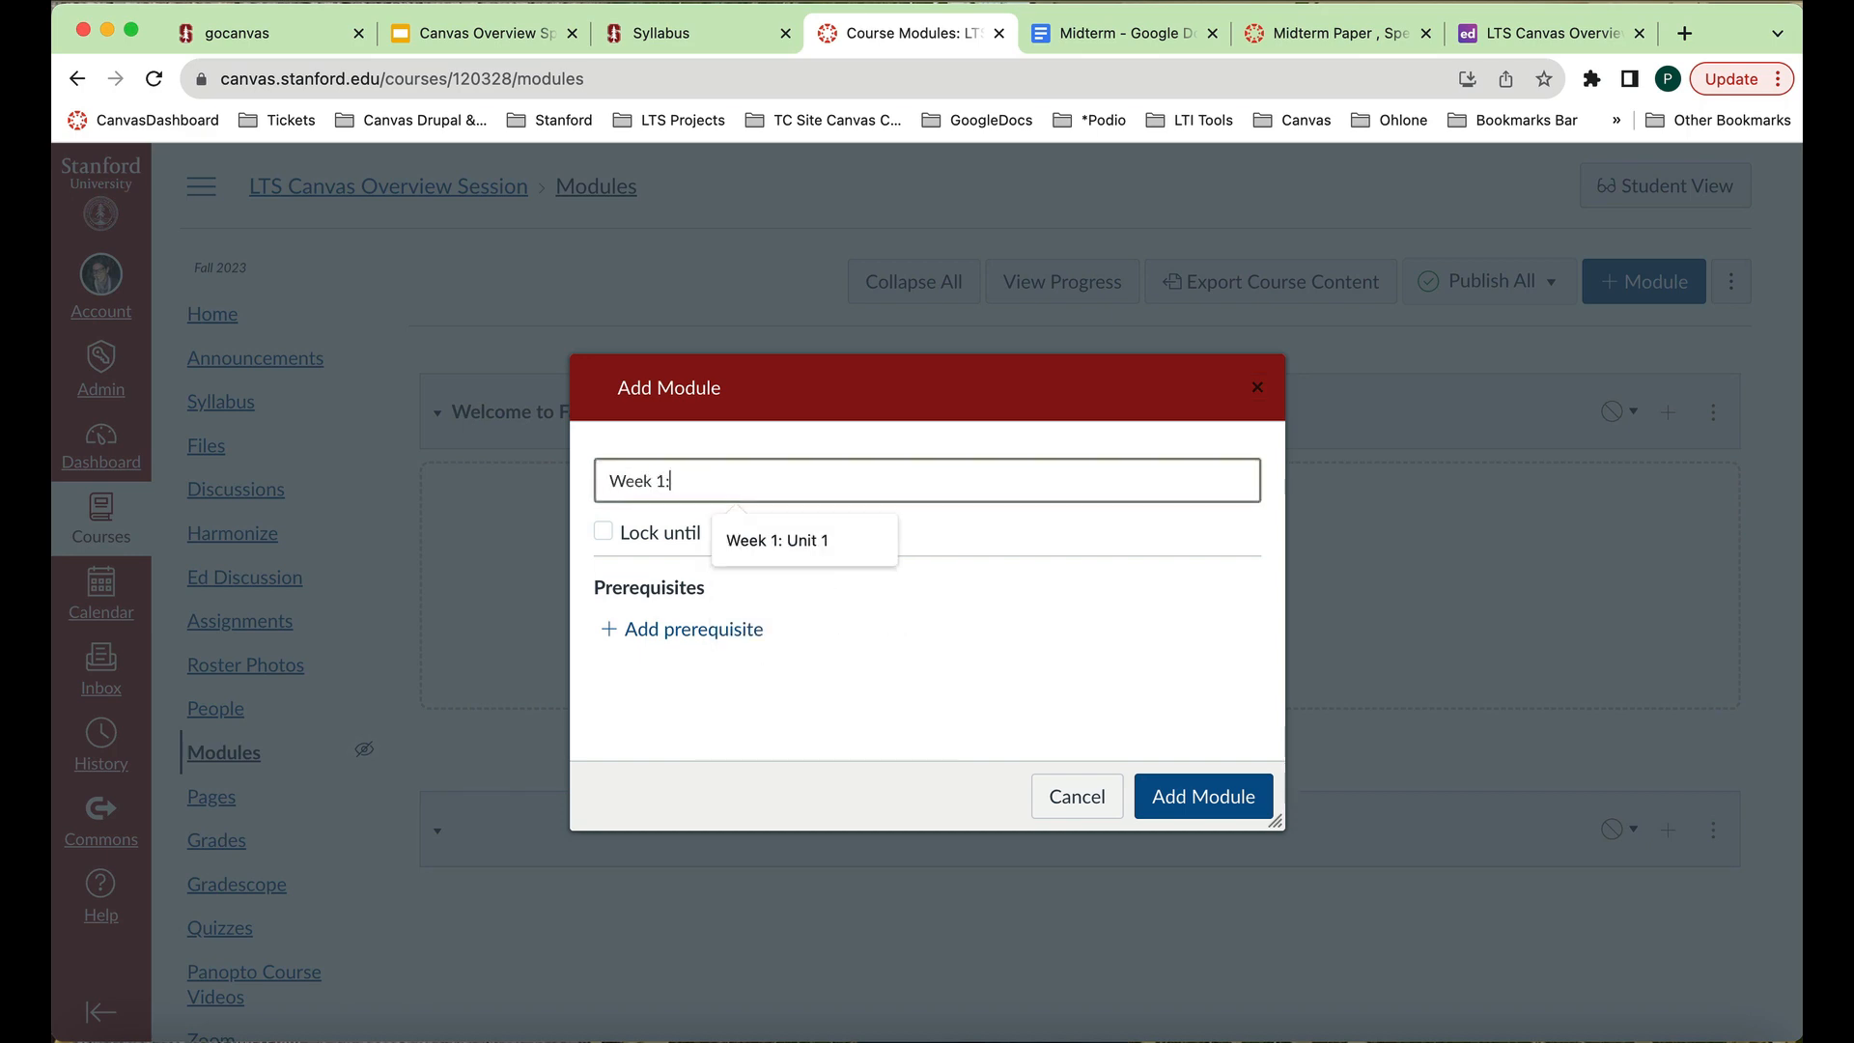
{"action": "type", "text": " u"}
{"action": "key", "text": "BackSpace"}
{"action": "type", "text": "Unit 1"}
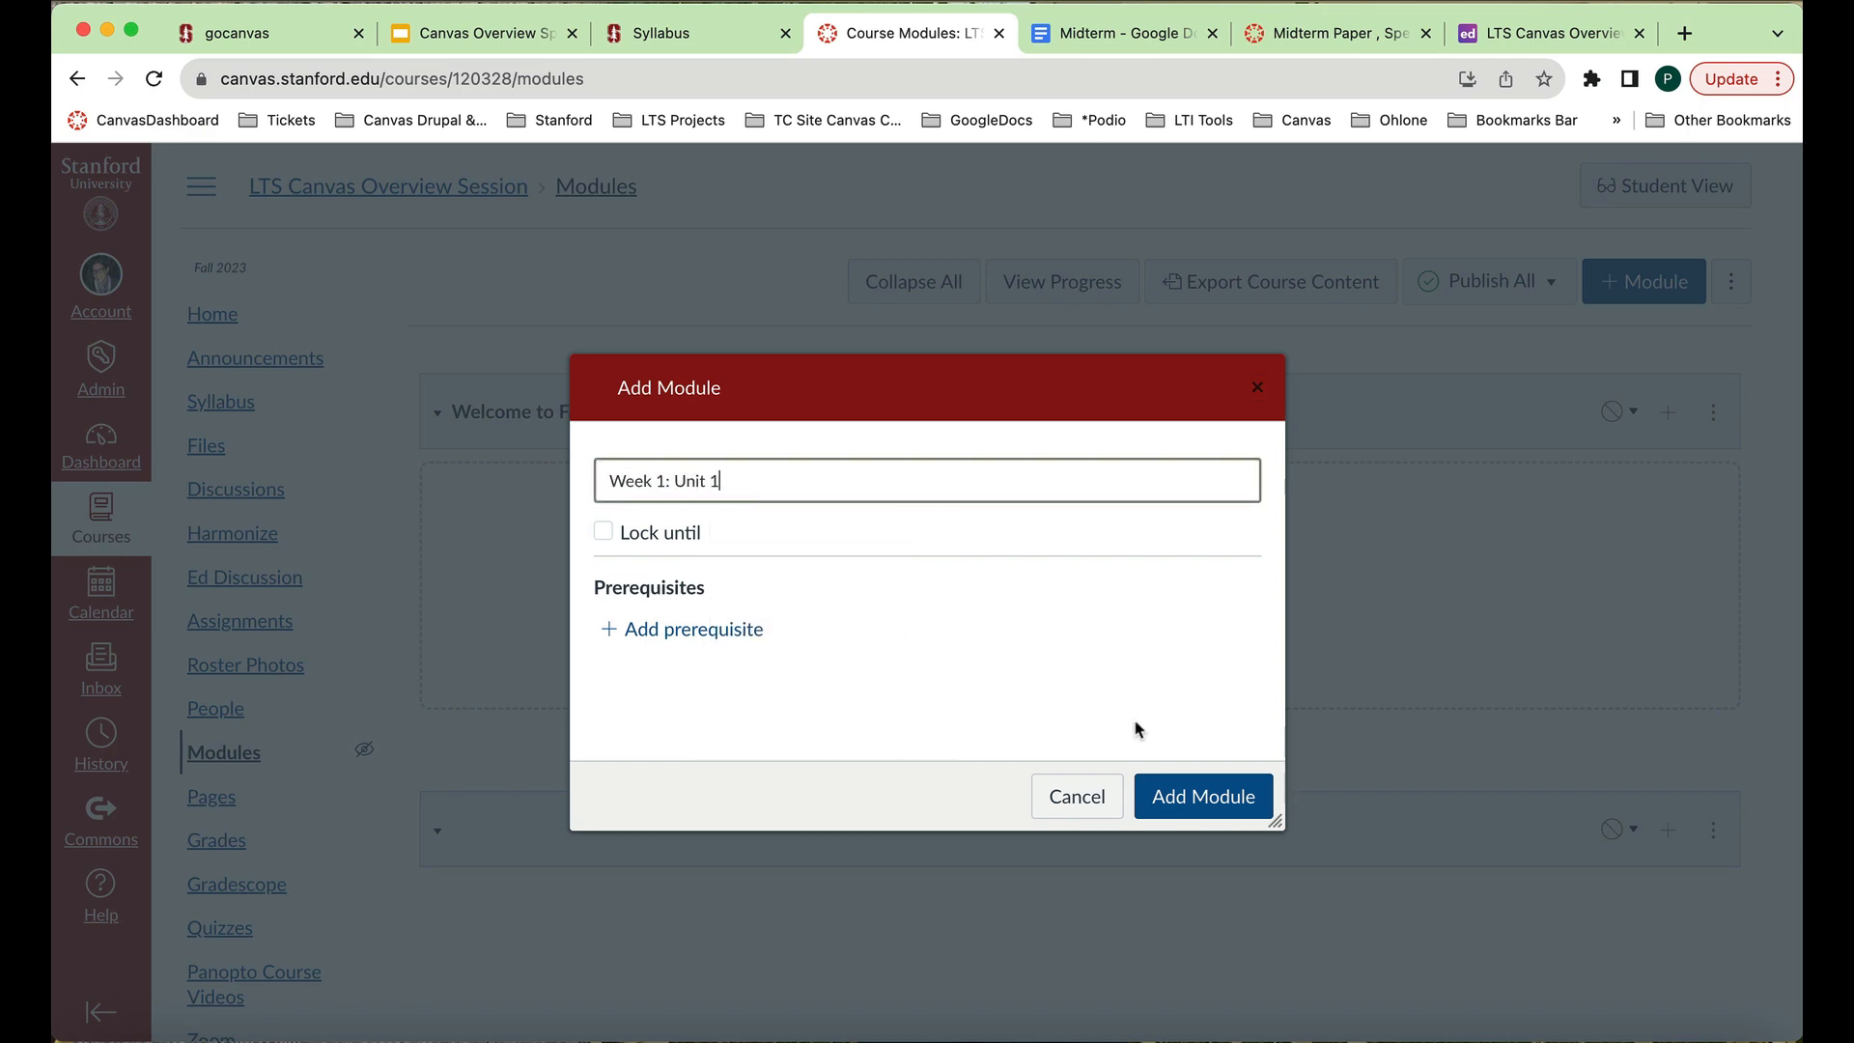
{"action": "left_click", "coordinate": [1205, 798]}
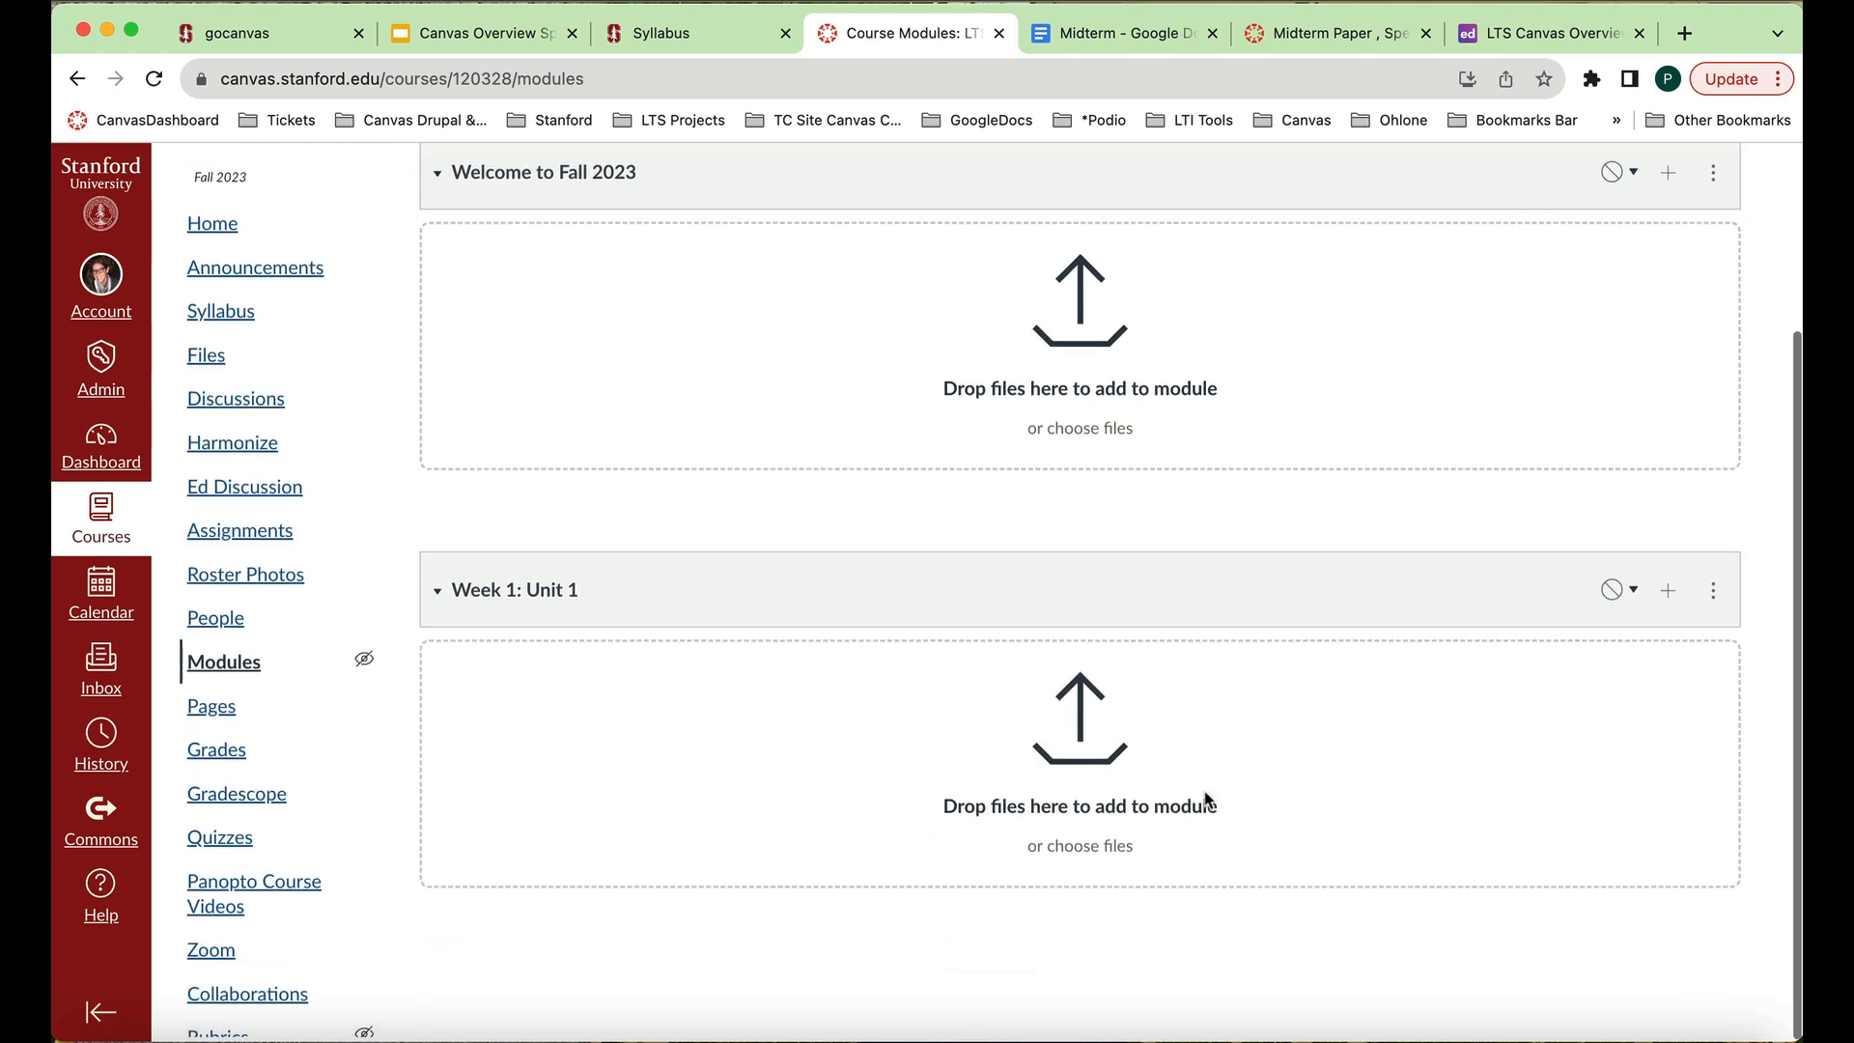
Add another module named "Unit 2: Week 2" to the course.
{"action": "left_click", "coordinate": [1657, 288]}
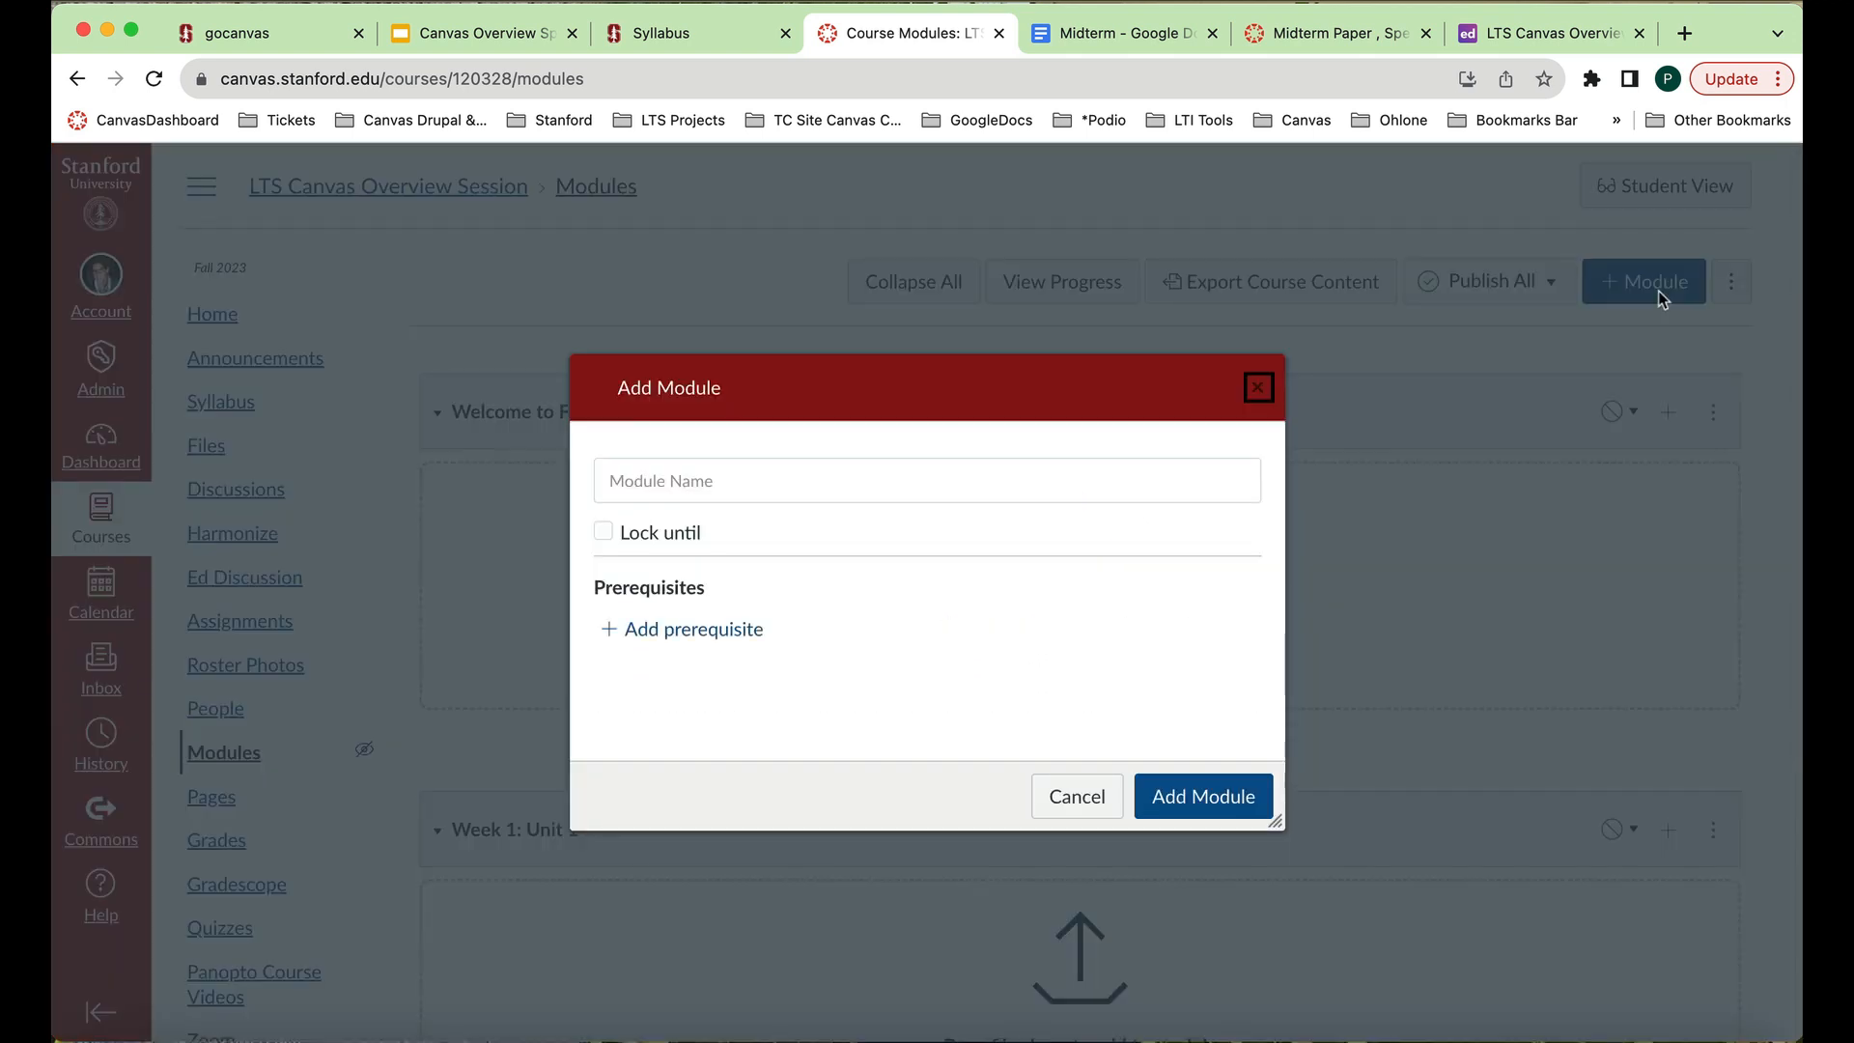
{"action": "left_click", "coordinate": [1167, 476]}
{"action": "type", "text": "Unit 2"}
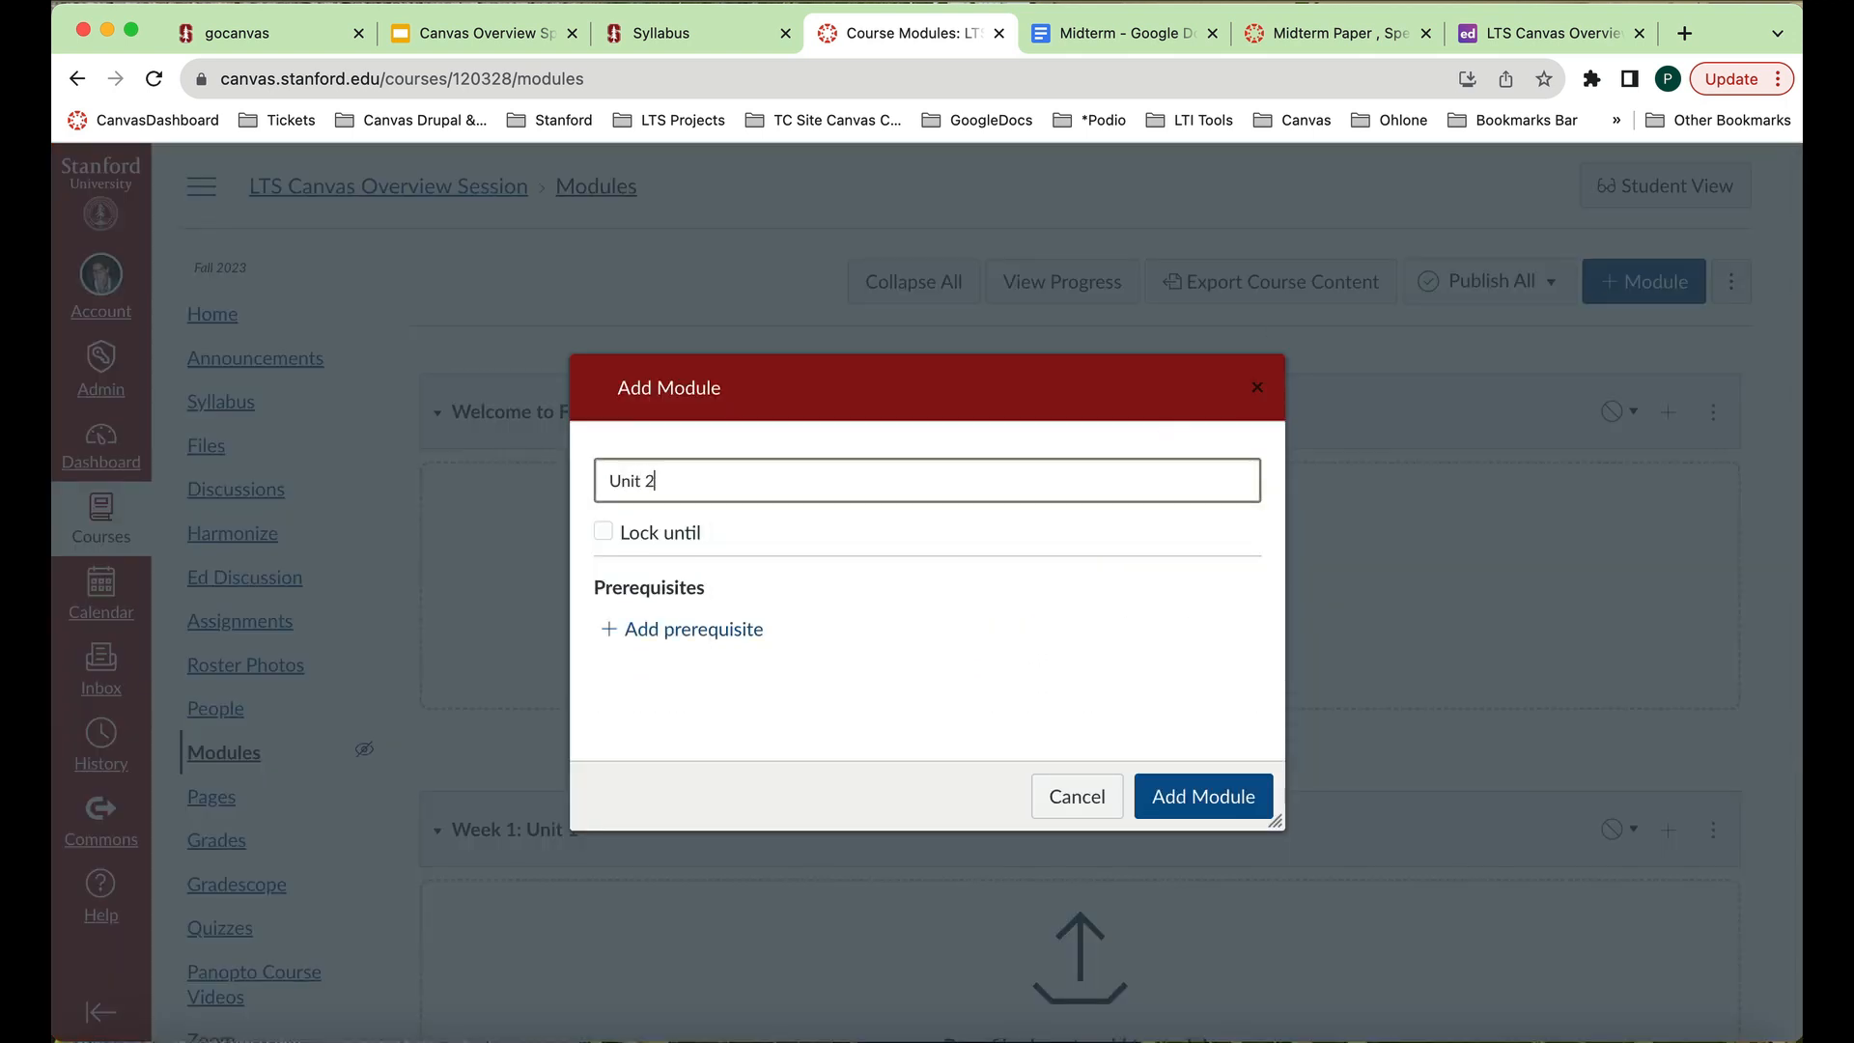
{"action": "type", "text": ": e"}
{"action": "type", "text": "Week 2"}
{"action": "left_click", "coordinate": [1224, 804]}
{"action": "scroll", "coordinate": [1324, 734], "scroll_direction": "down", "scroll_amount": 5}
{"action": "scroll", "coordinate": [1324, 743], "scroll_direction": "up", "scroll_amount": 10}
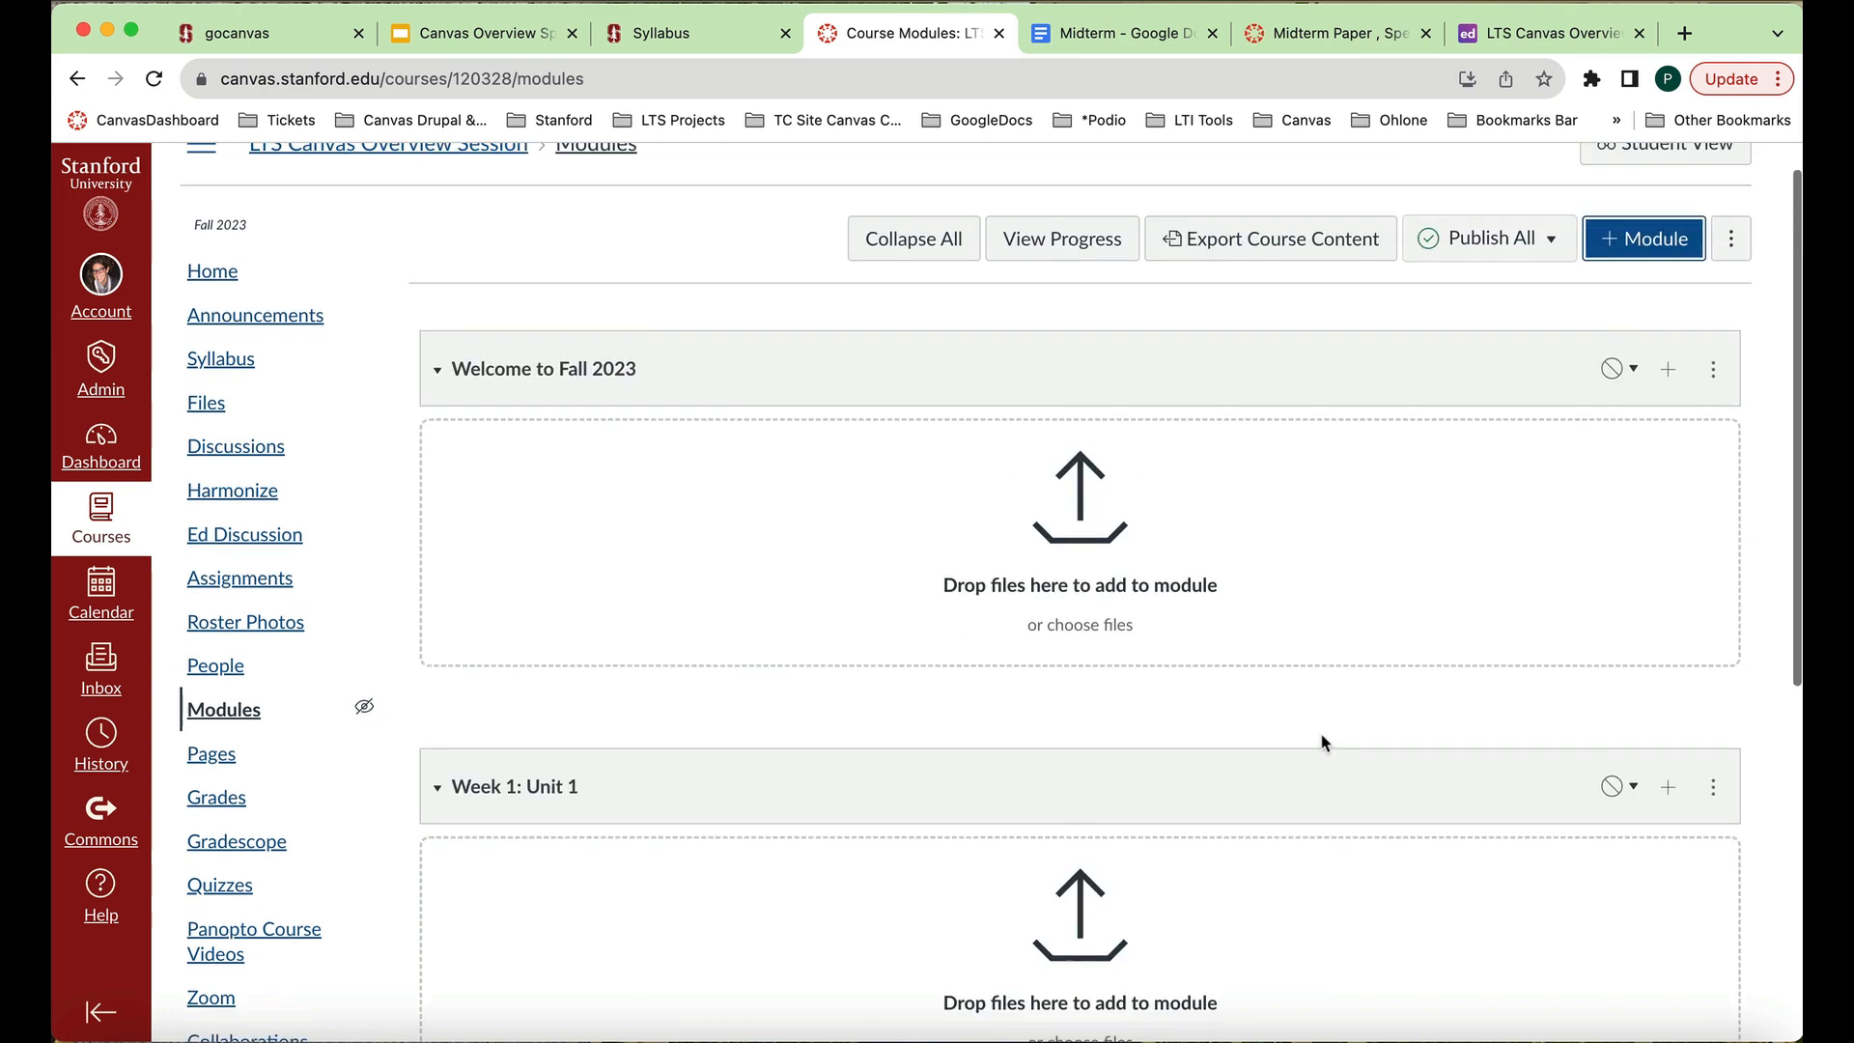
Check the prerequisite option for a new module, close the form without adding one, and review the module list.
{"action": "left_click", "coordinate": [1639, 282]}
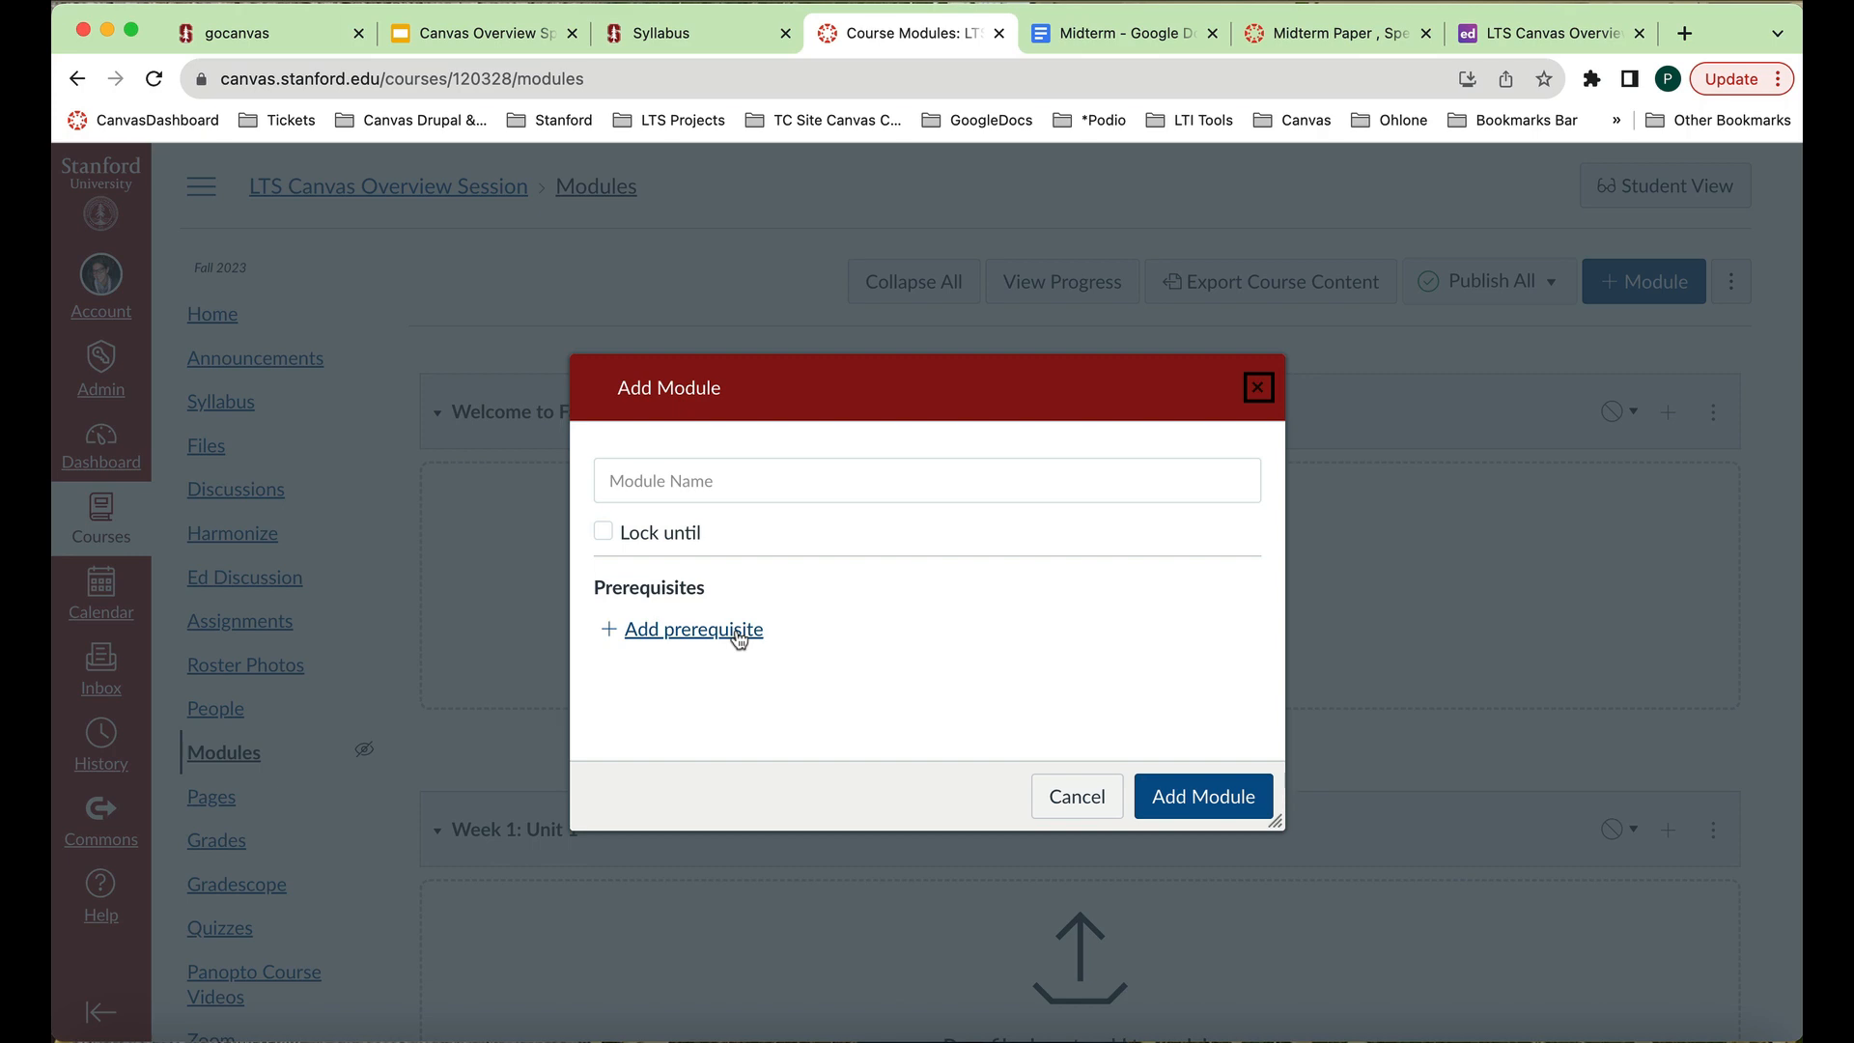
{"action": "left_click", "coordinate": [1259, 387]}
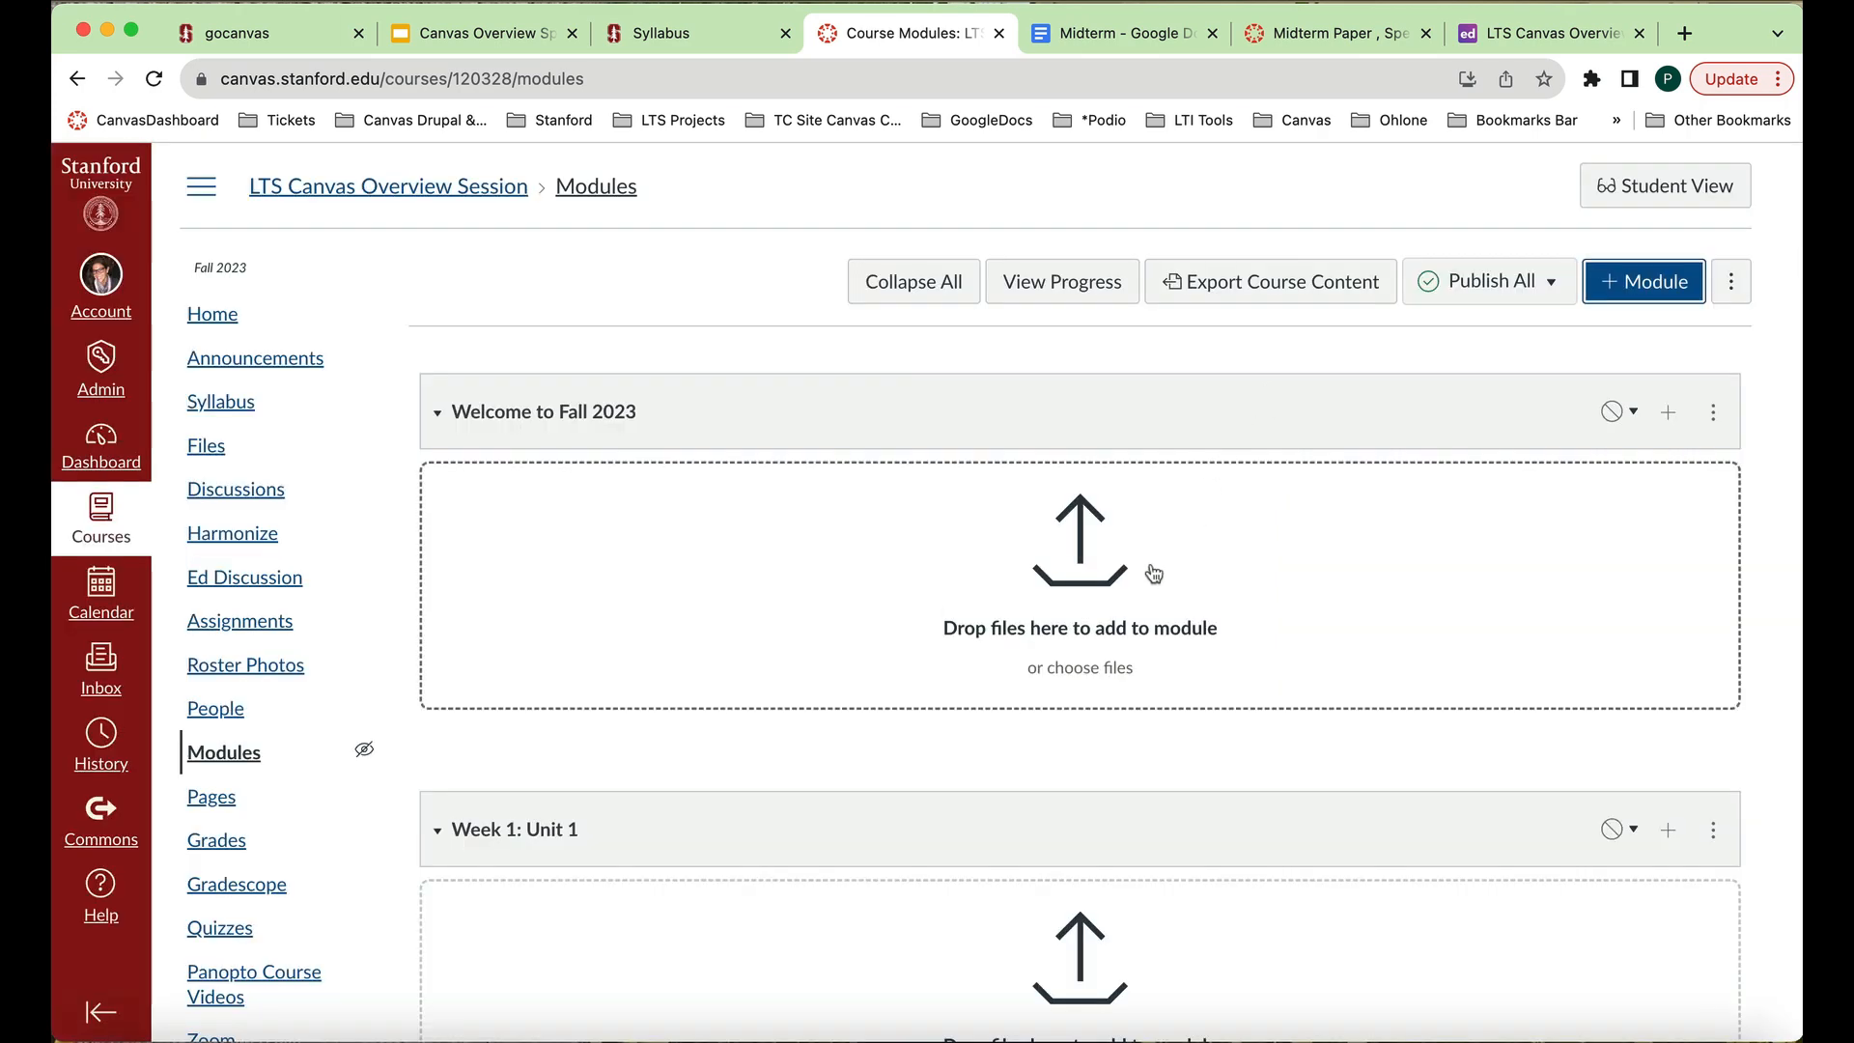
{"action": "scroll", "coordinate": [1153, 572], "scroll_direction": "down", "scroll_amount": 3}
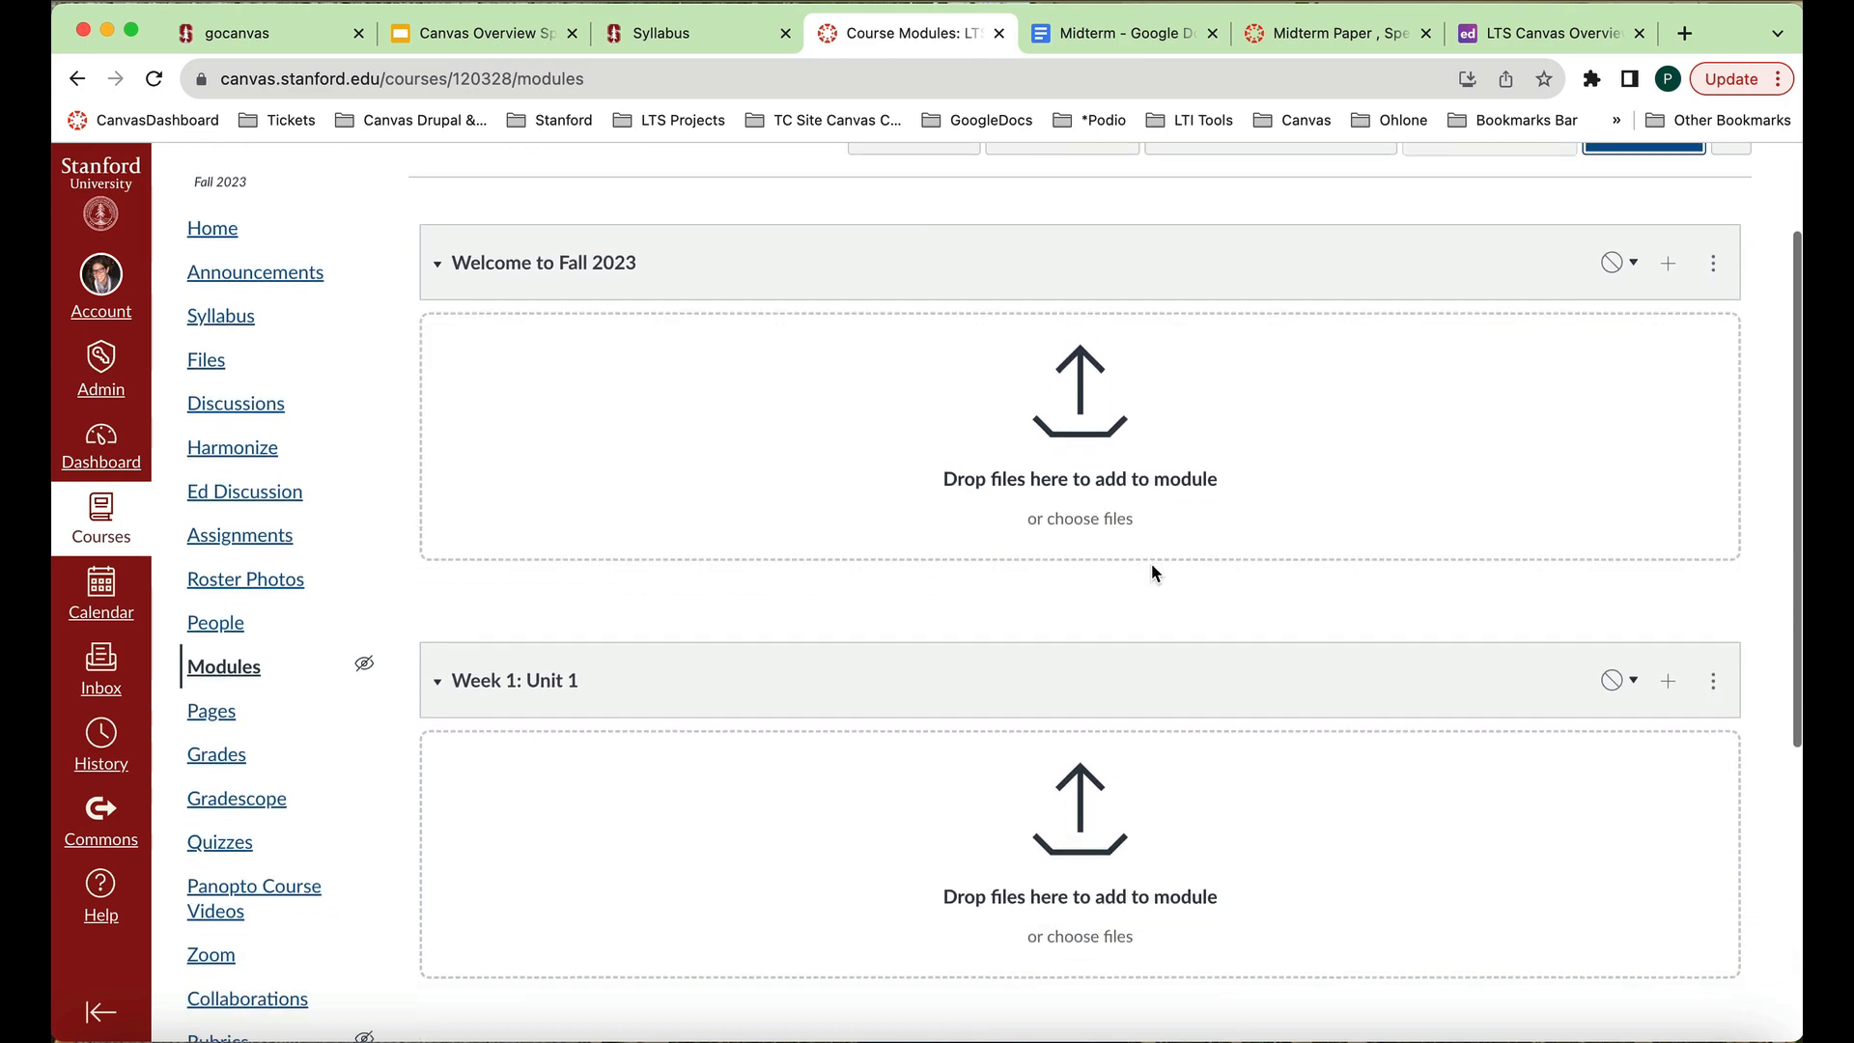
{"action": "scroll", "coordinate": [1151, 564], "scroll_direction": "down", "scroll_amount": 10}
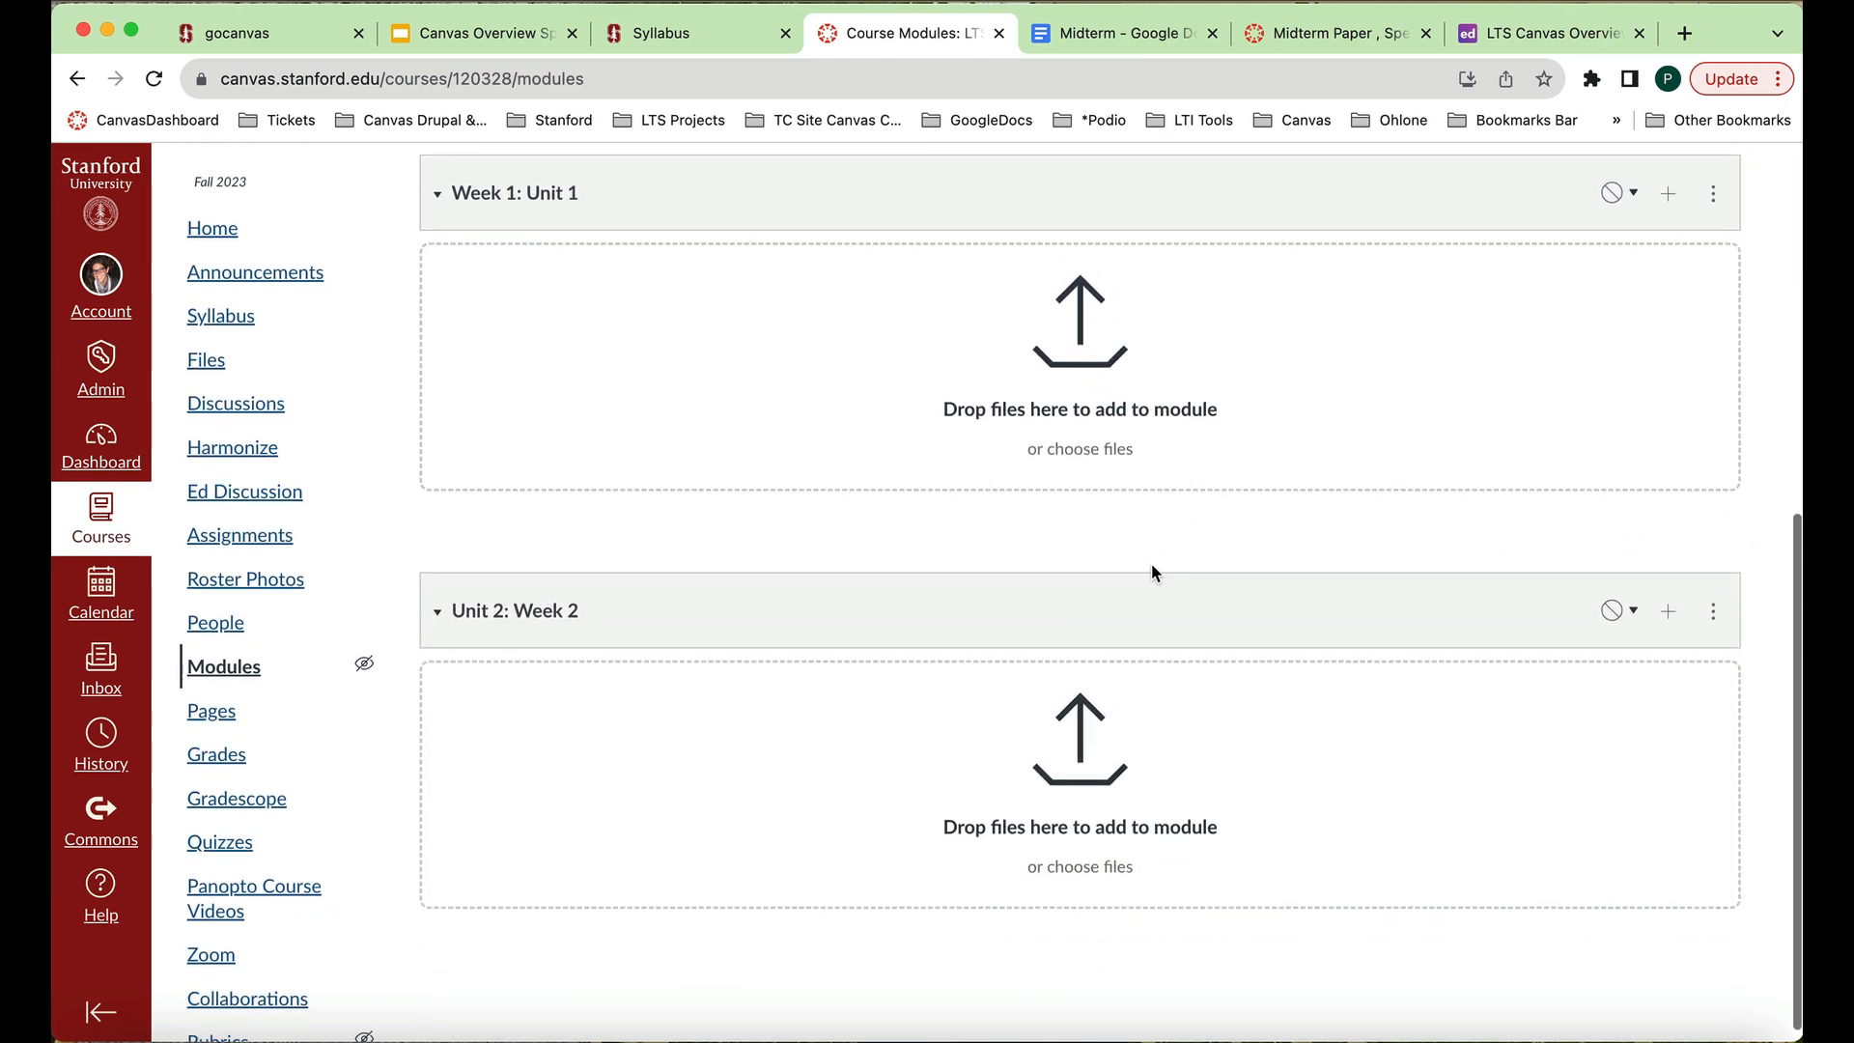
{"action": "scroll", "coordinate": [1152, 572], "scroll_direction": "up", "scroll_amount": 12}
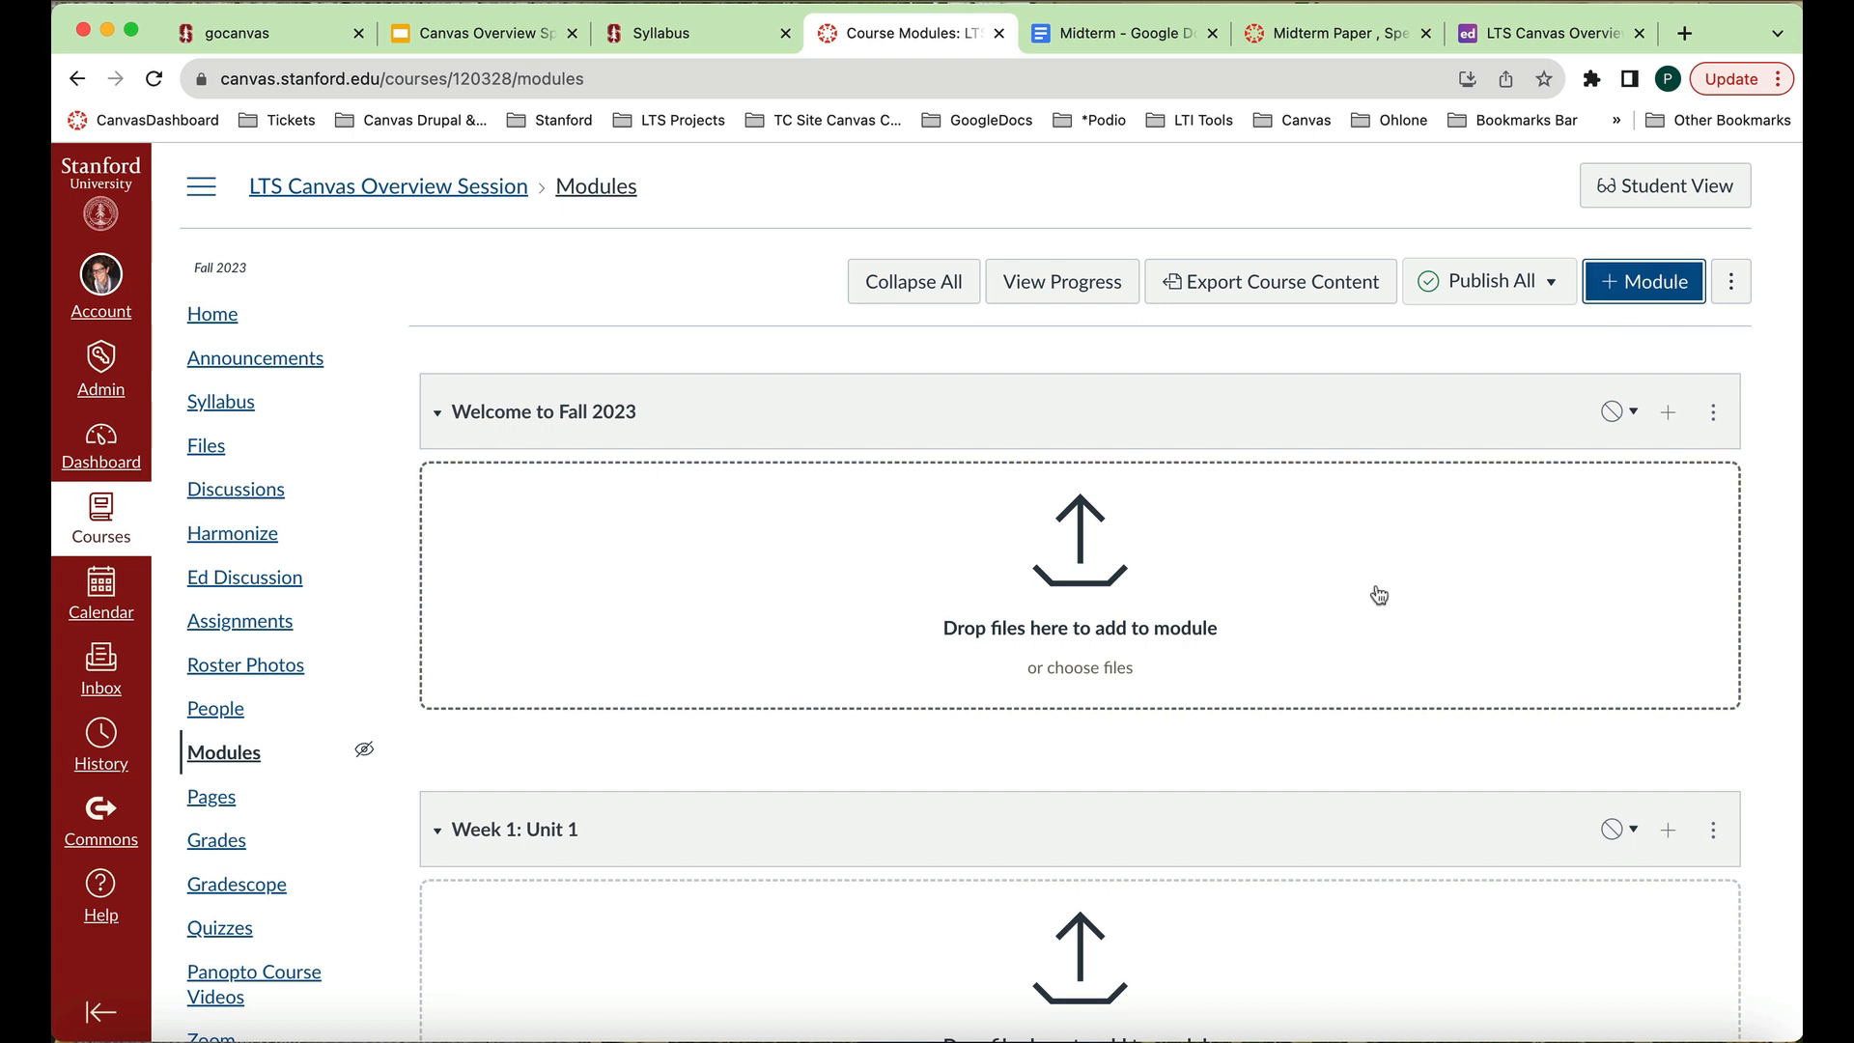
Add the existing discussion "How was summer break?" to the Week 1: Unit 1 module.
{"action": "scroll", "coordinate": [1379, 594], "scroll_direction": "down", "scroll_amount": 5}
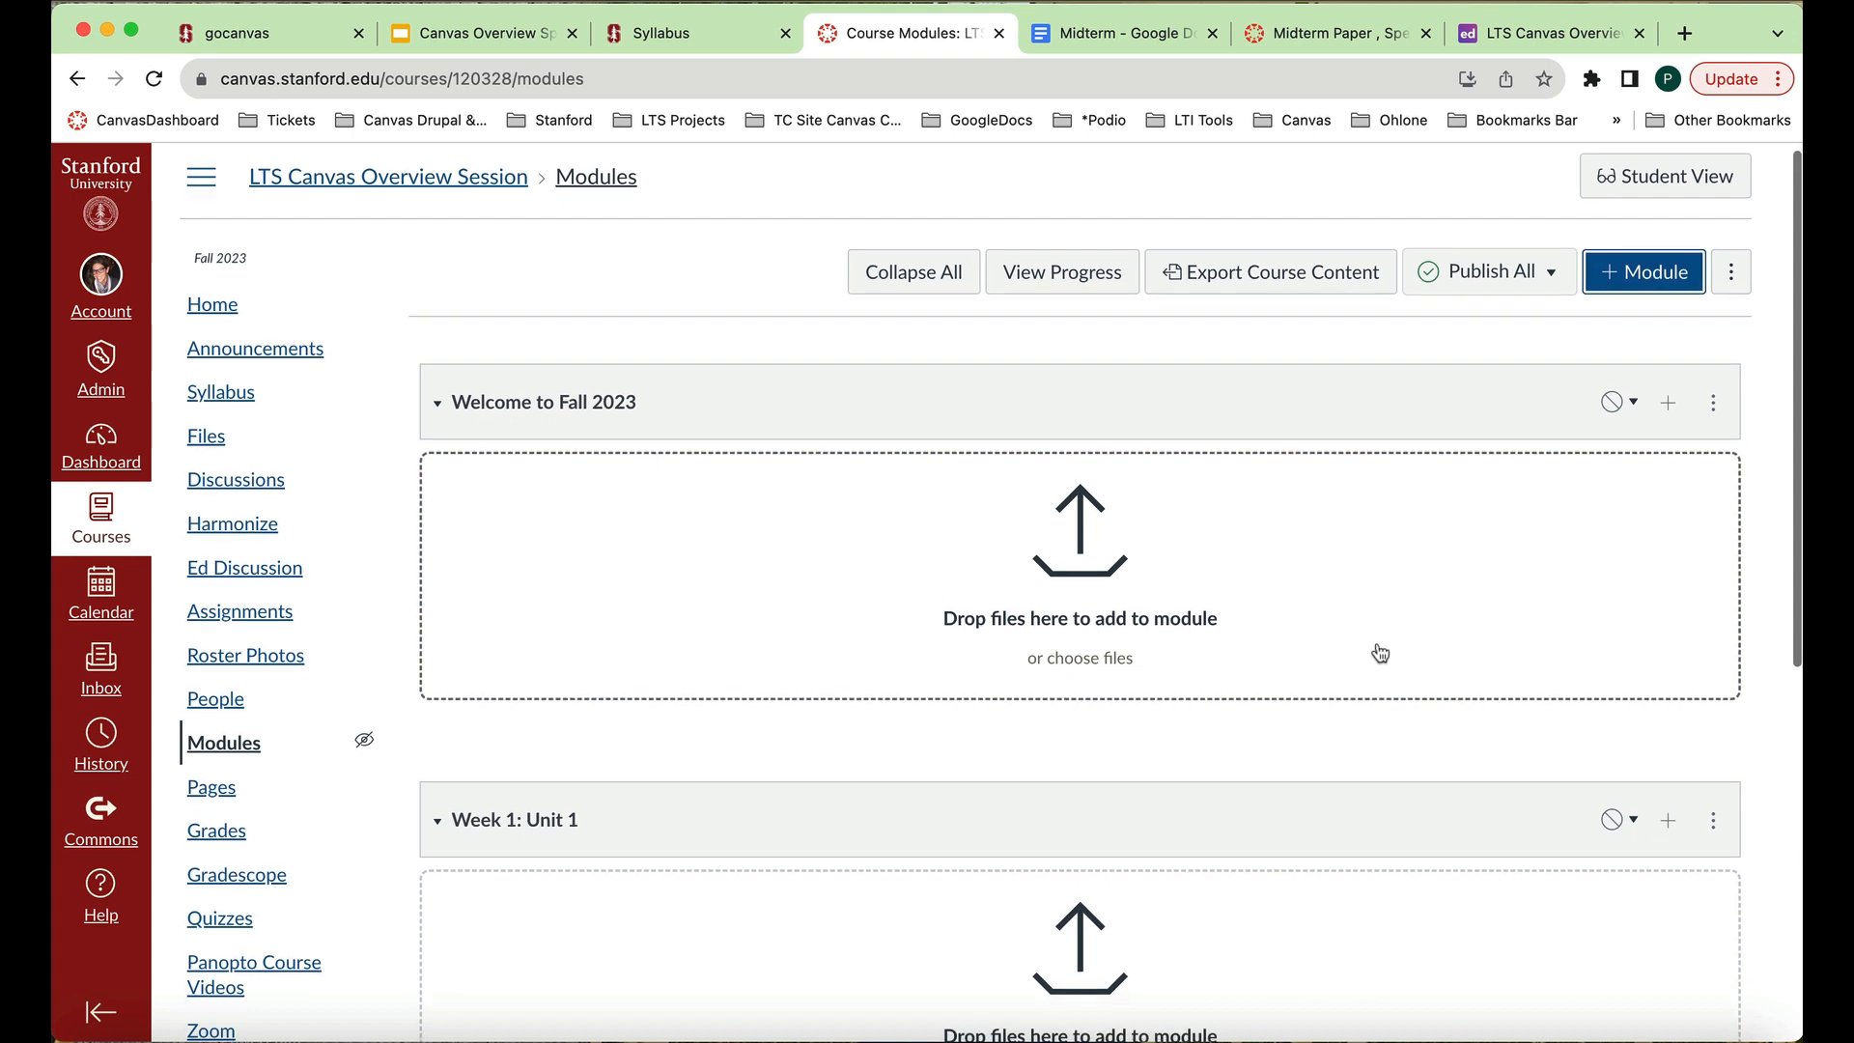
{"action": "scroll", "coordinate": [1377, 645], "scroll_direction": "down", "scroll_amount": 3}
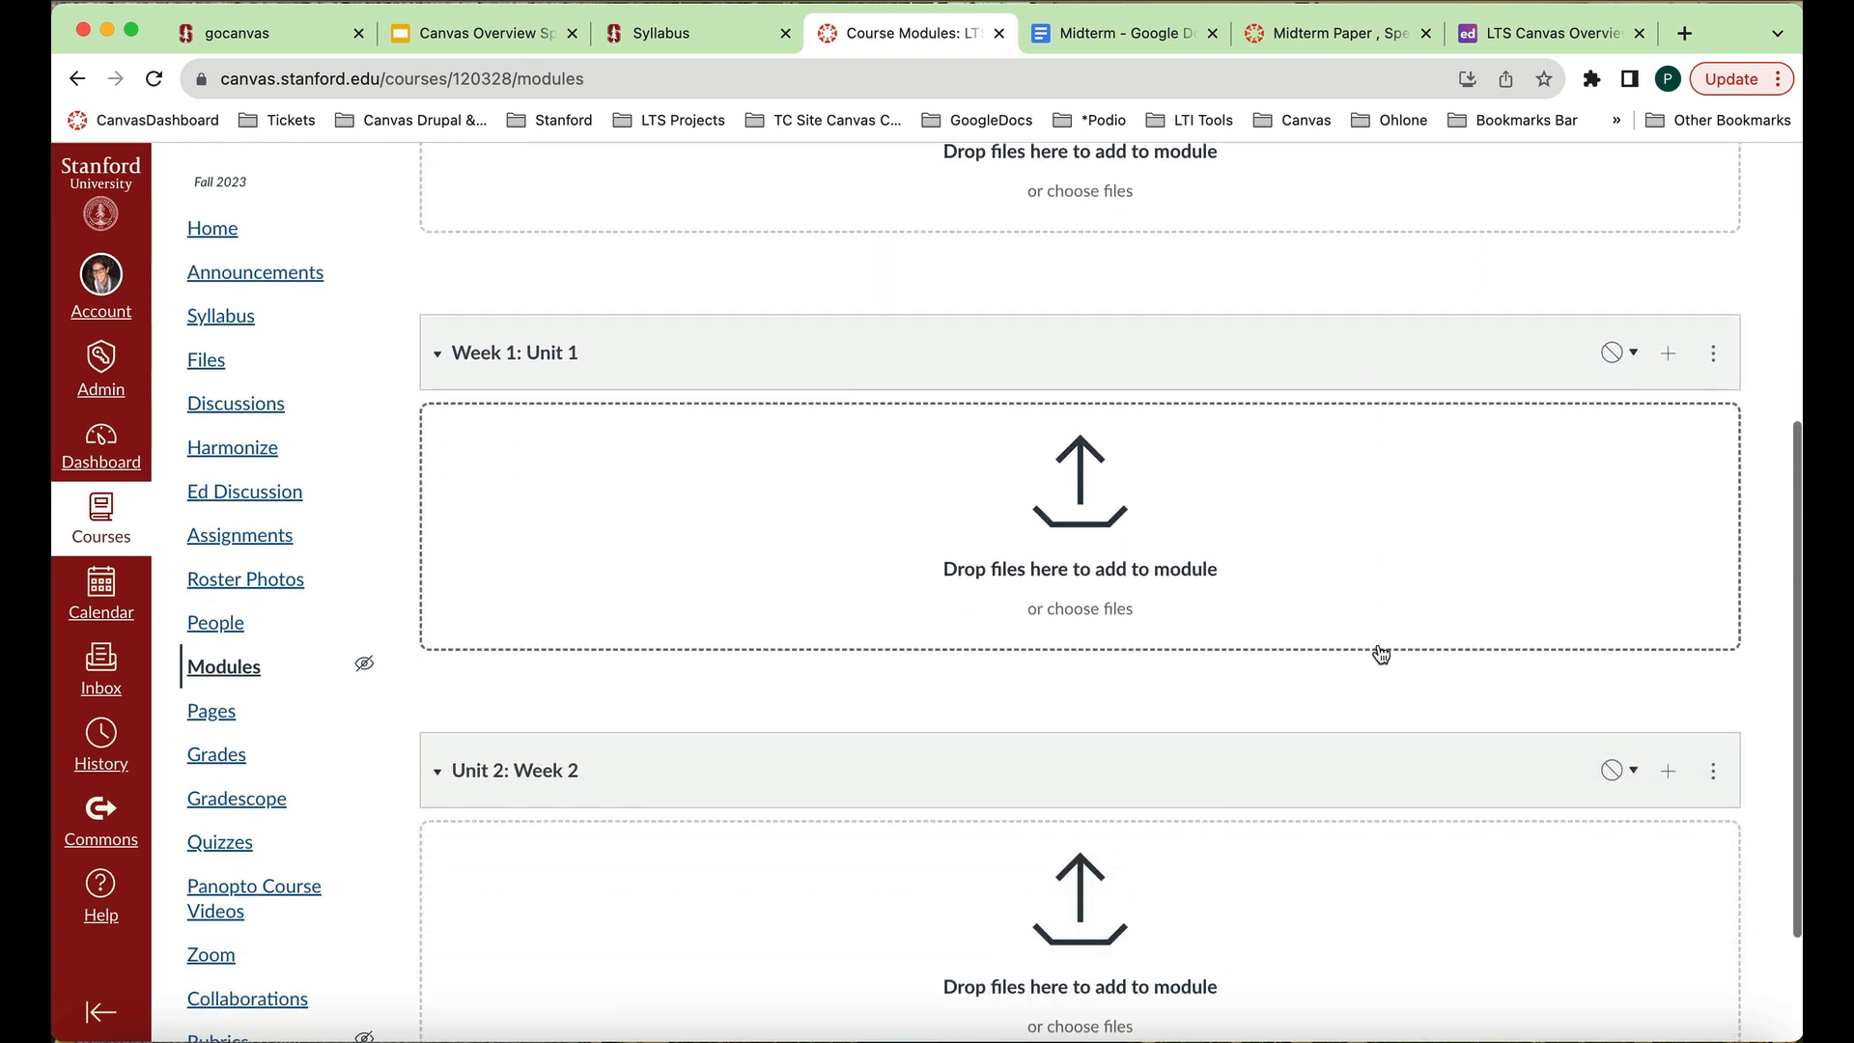
{"action": "left_click", "coordinate": [1670, 356]}
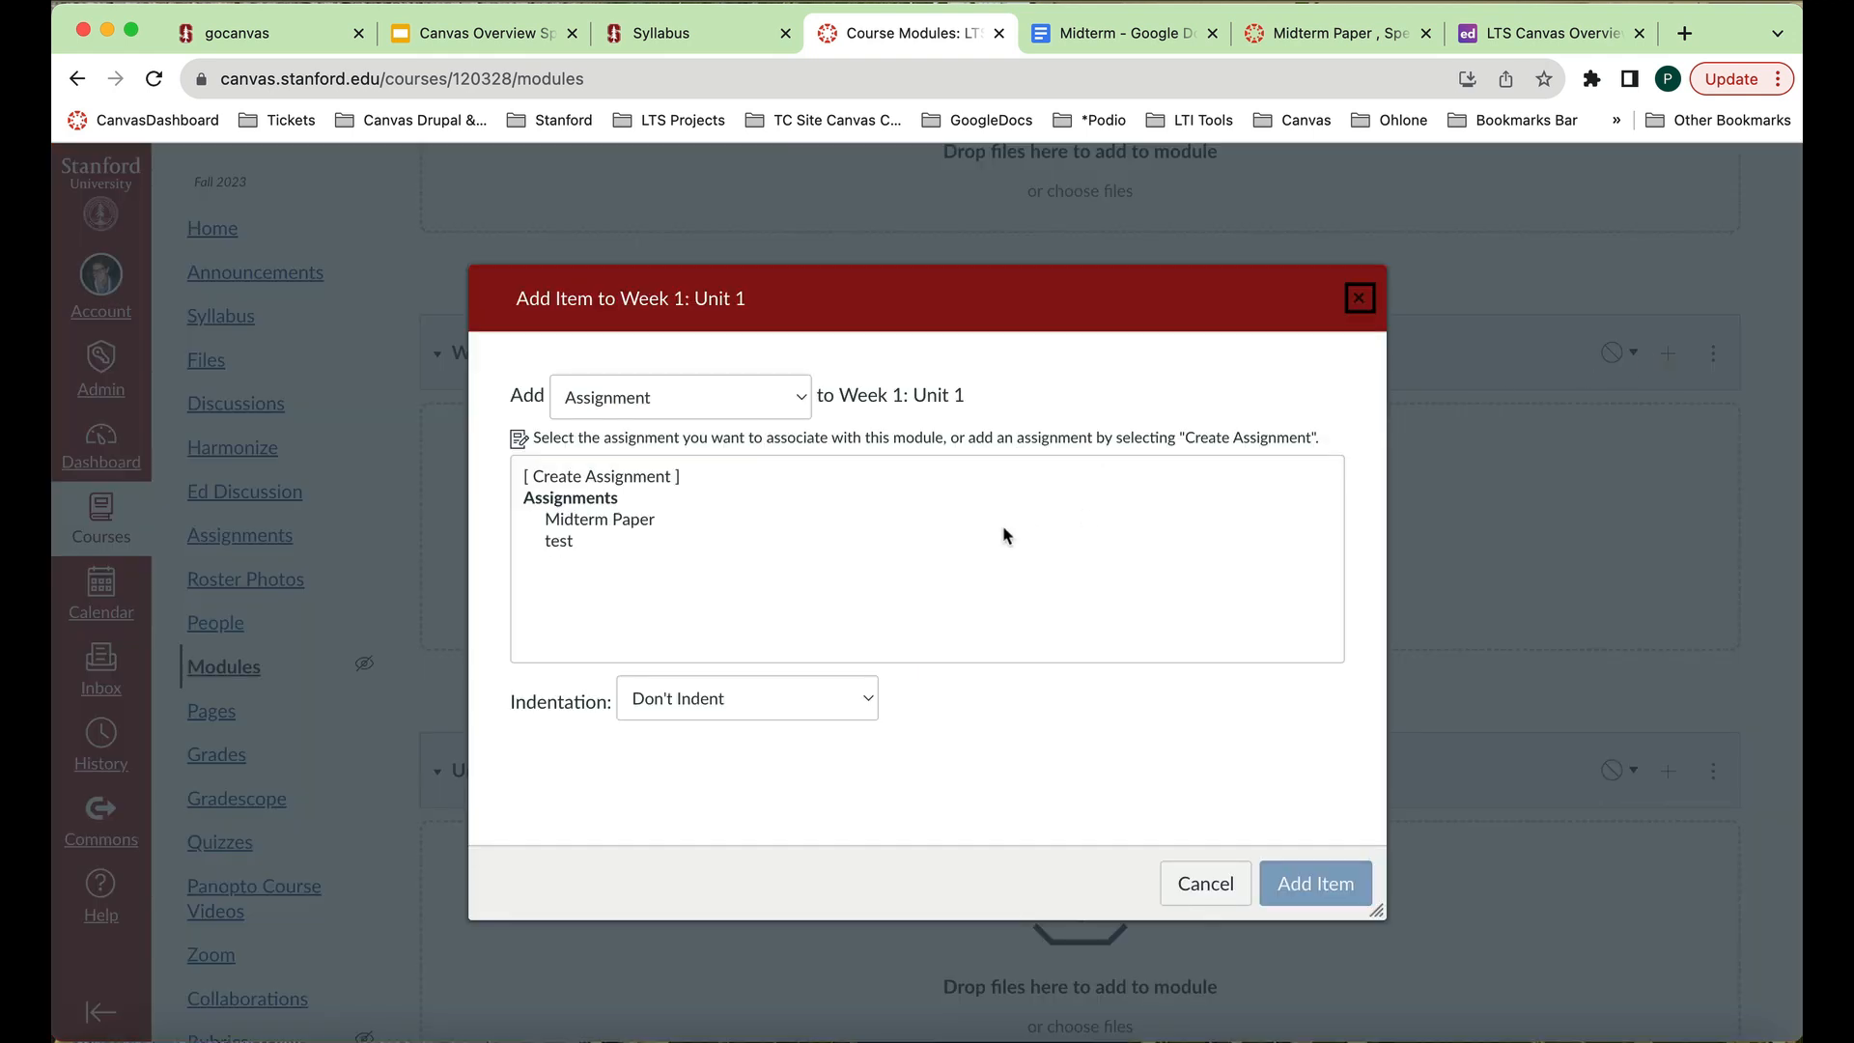
{"action": "left_click", "coordinate": [802, 402]}
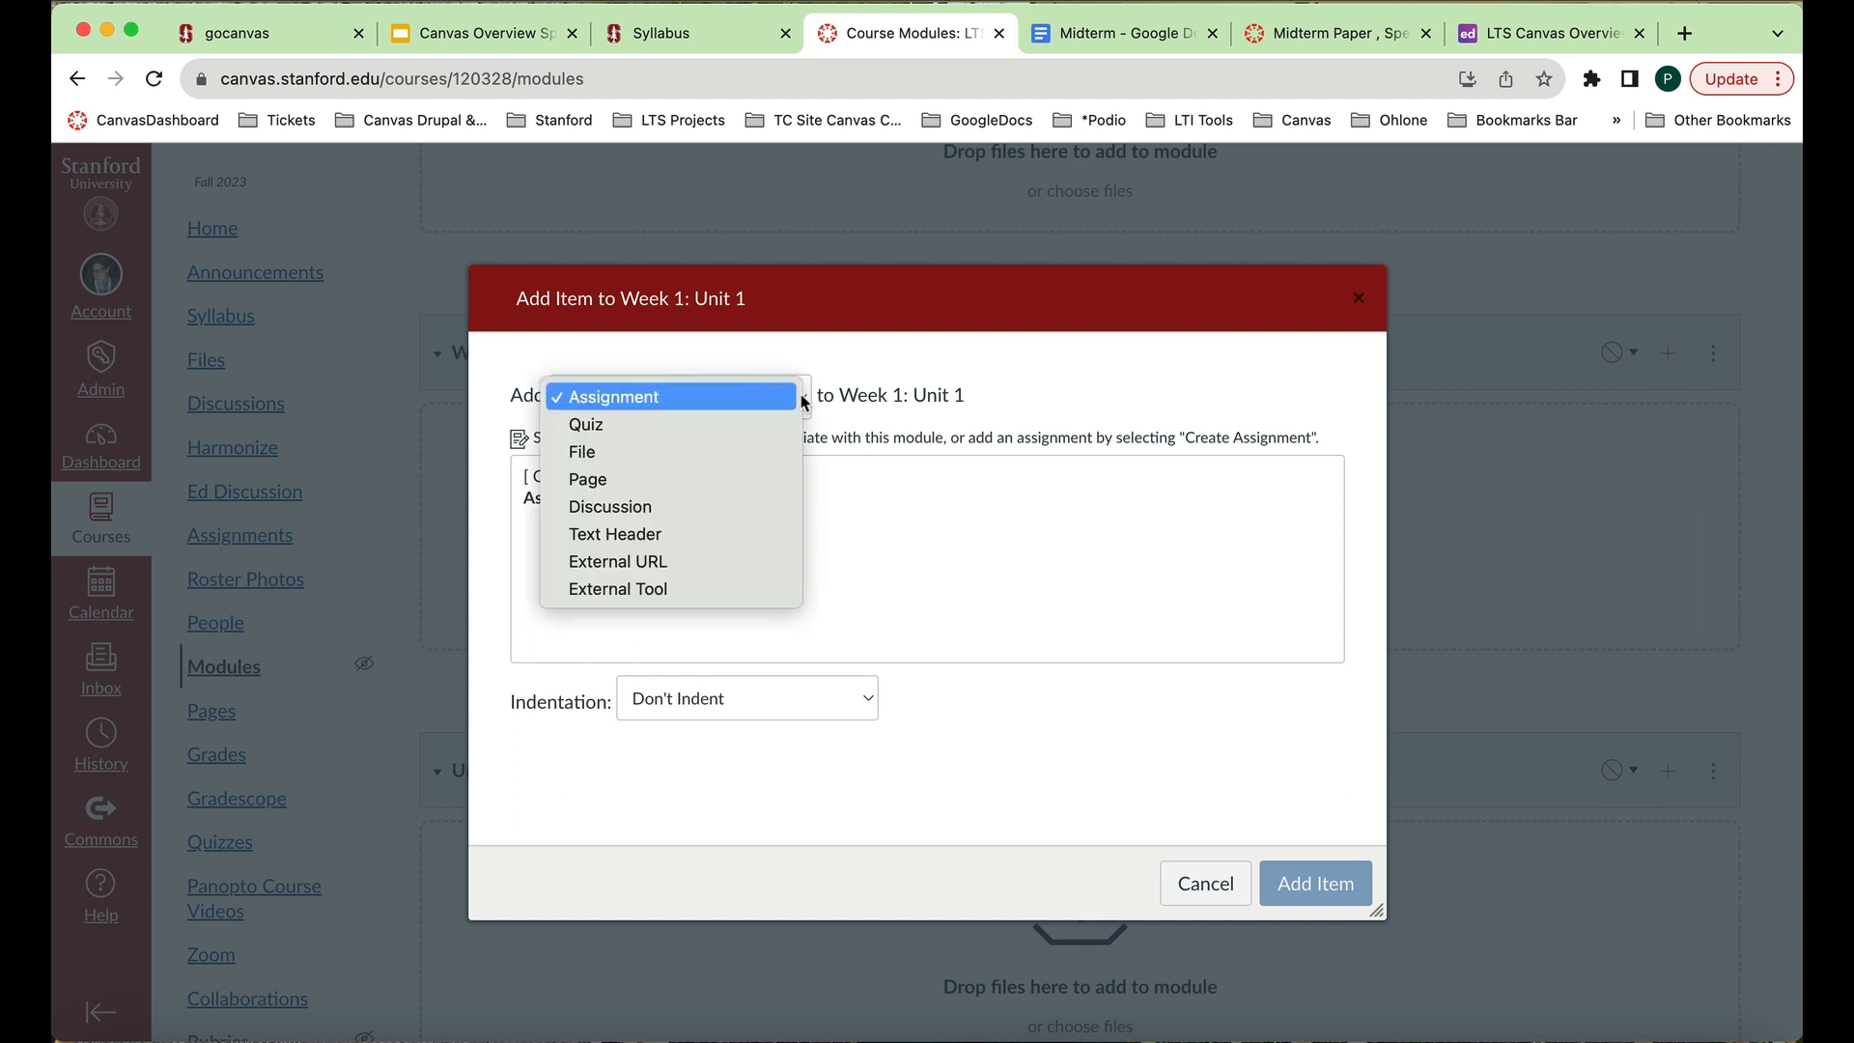
{"action": "key", "text": "Escape"}
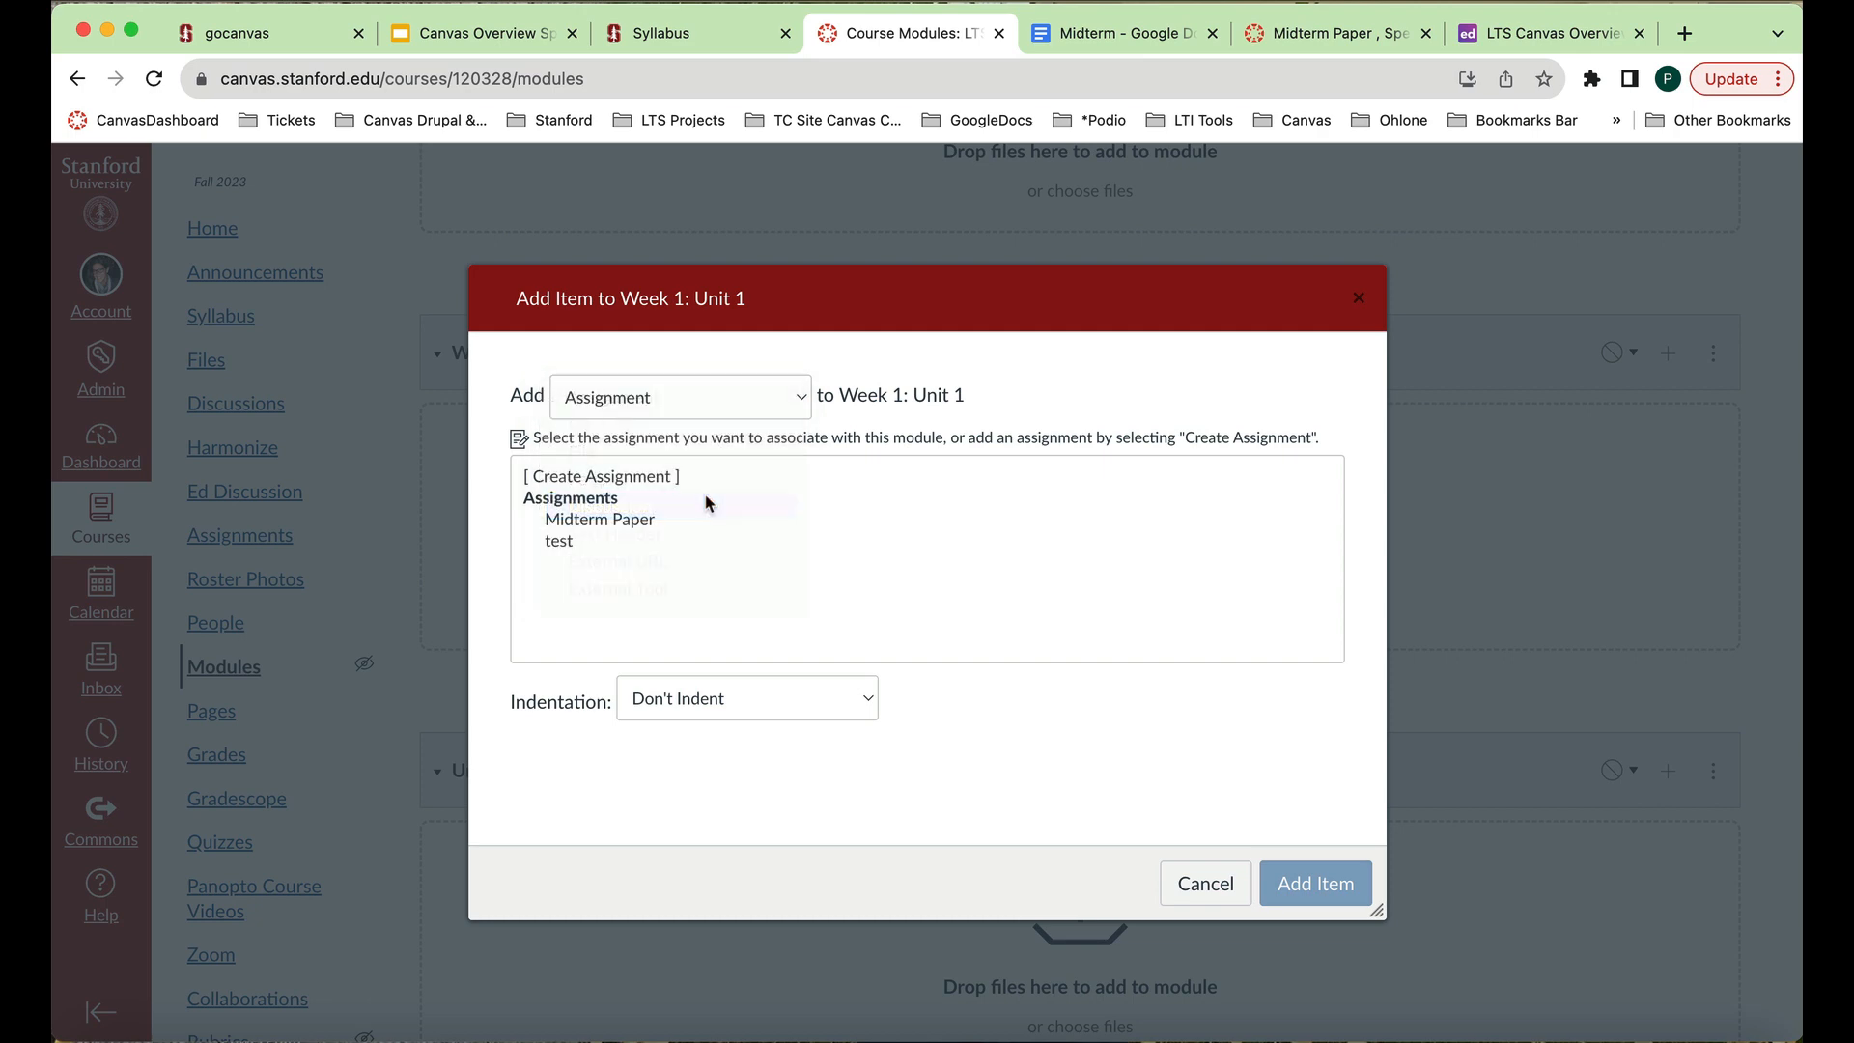
{"action": "left_click", "coordinate": [692, 497]}
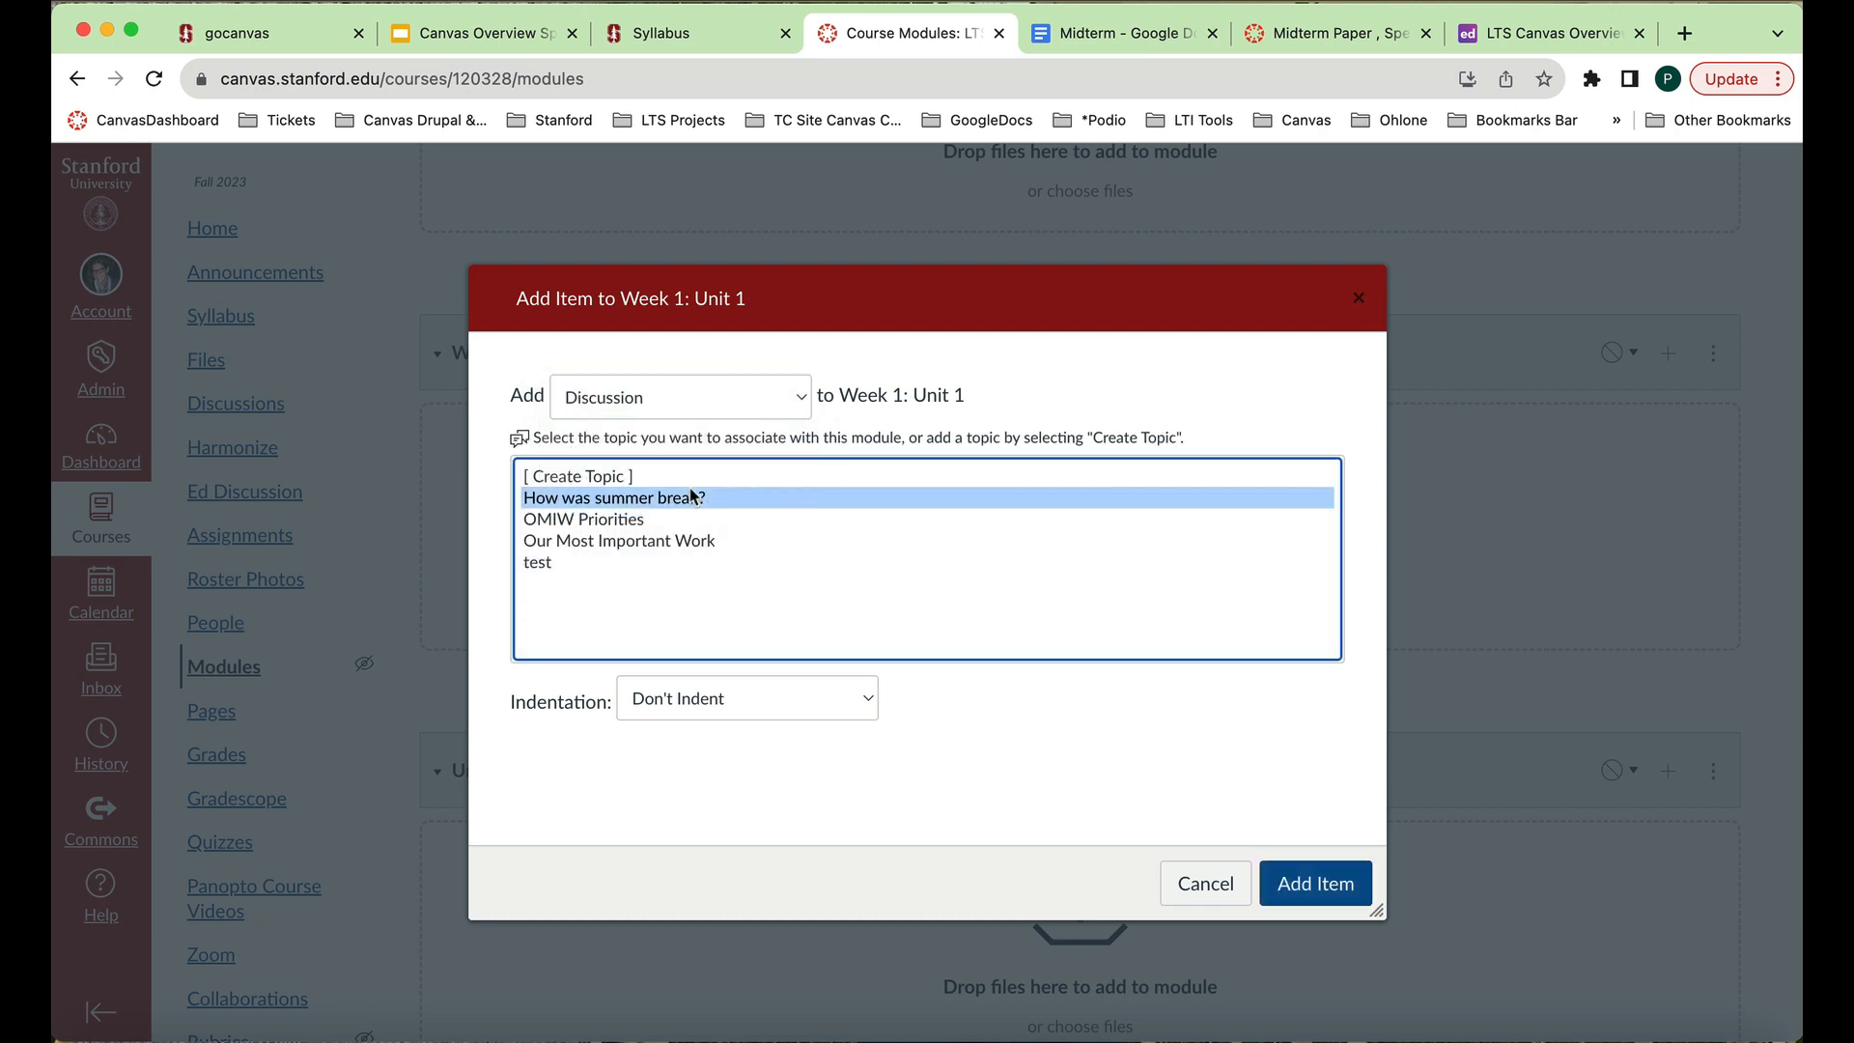
{"action": "left_click", "coordinate": [1314, 882]}
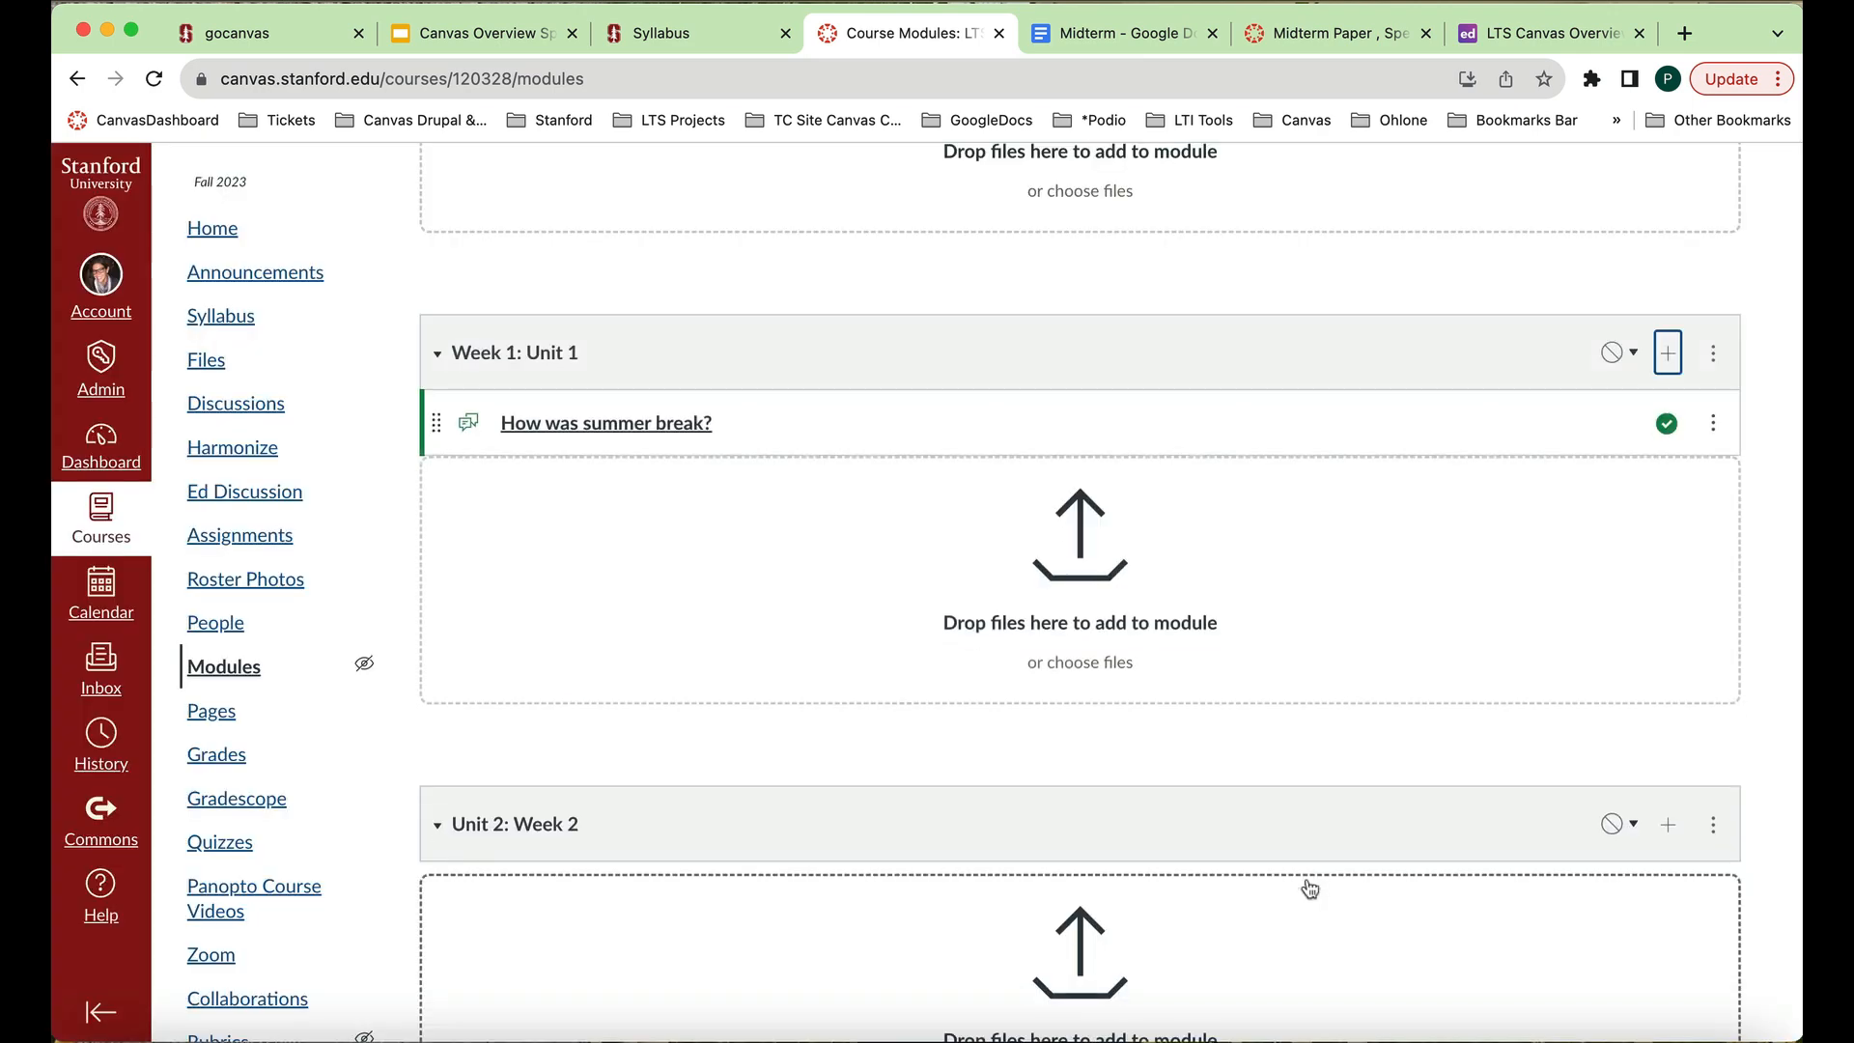
Create a new assignment named "Week 1: Unit 1 Assignment" in the Week 1: Unit 1 module.
{"action": "scroll", "coordinate": [1344, 588], "scroll_direction": "up", "scroll_amount": 1}
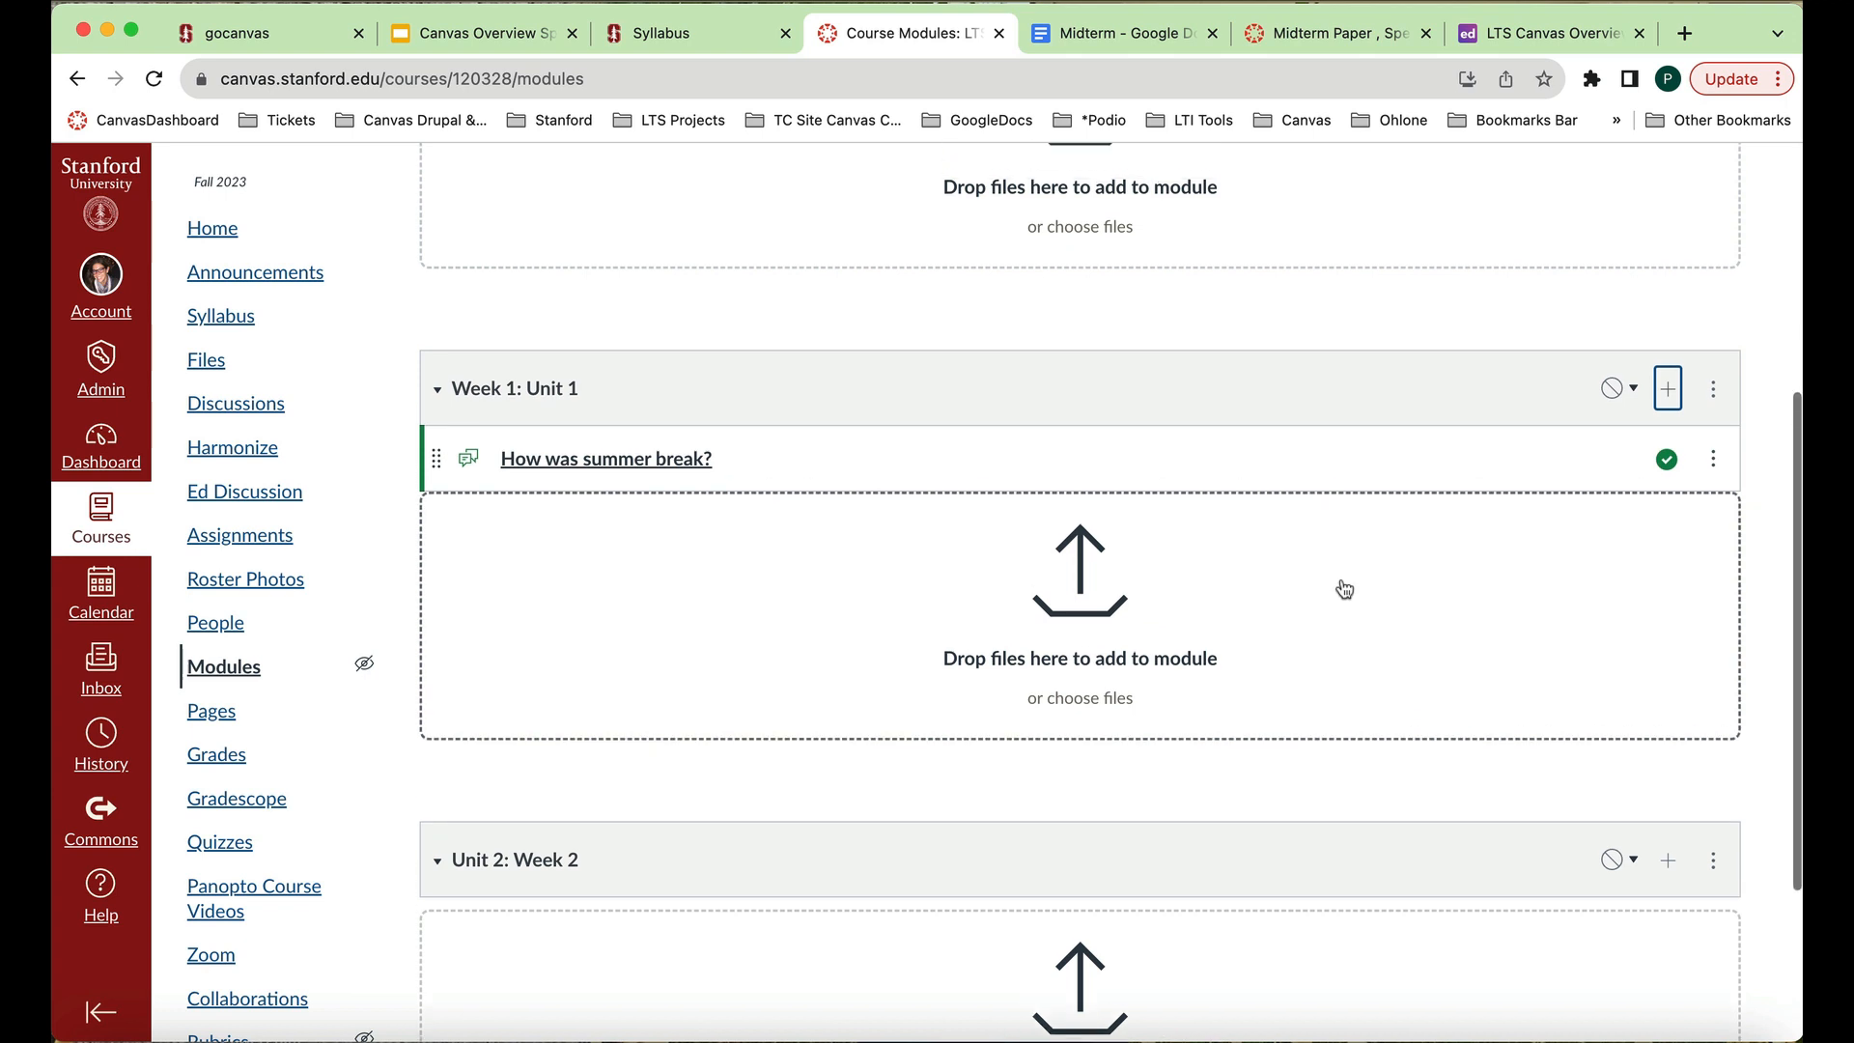
{"action": "left_click", "coordinate": [1670, 393]}
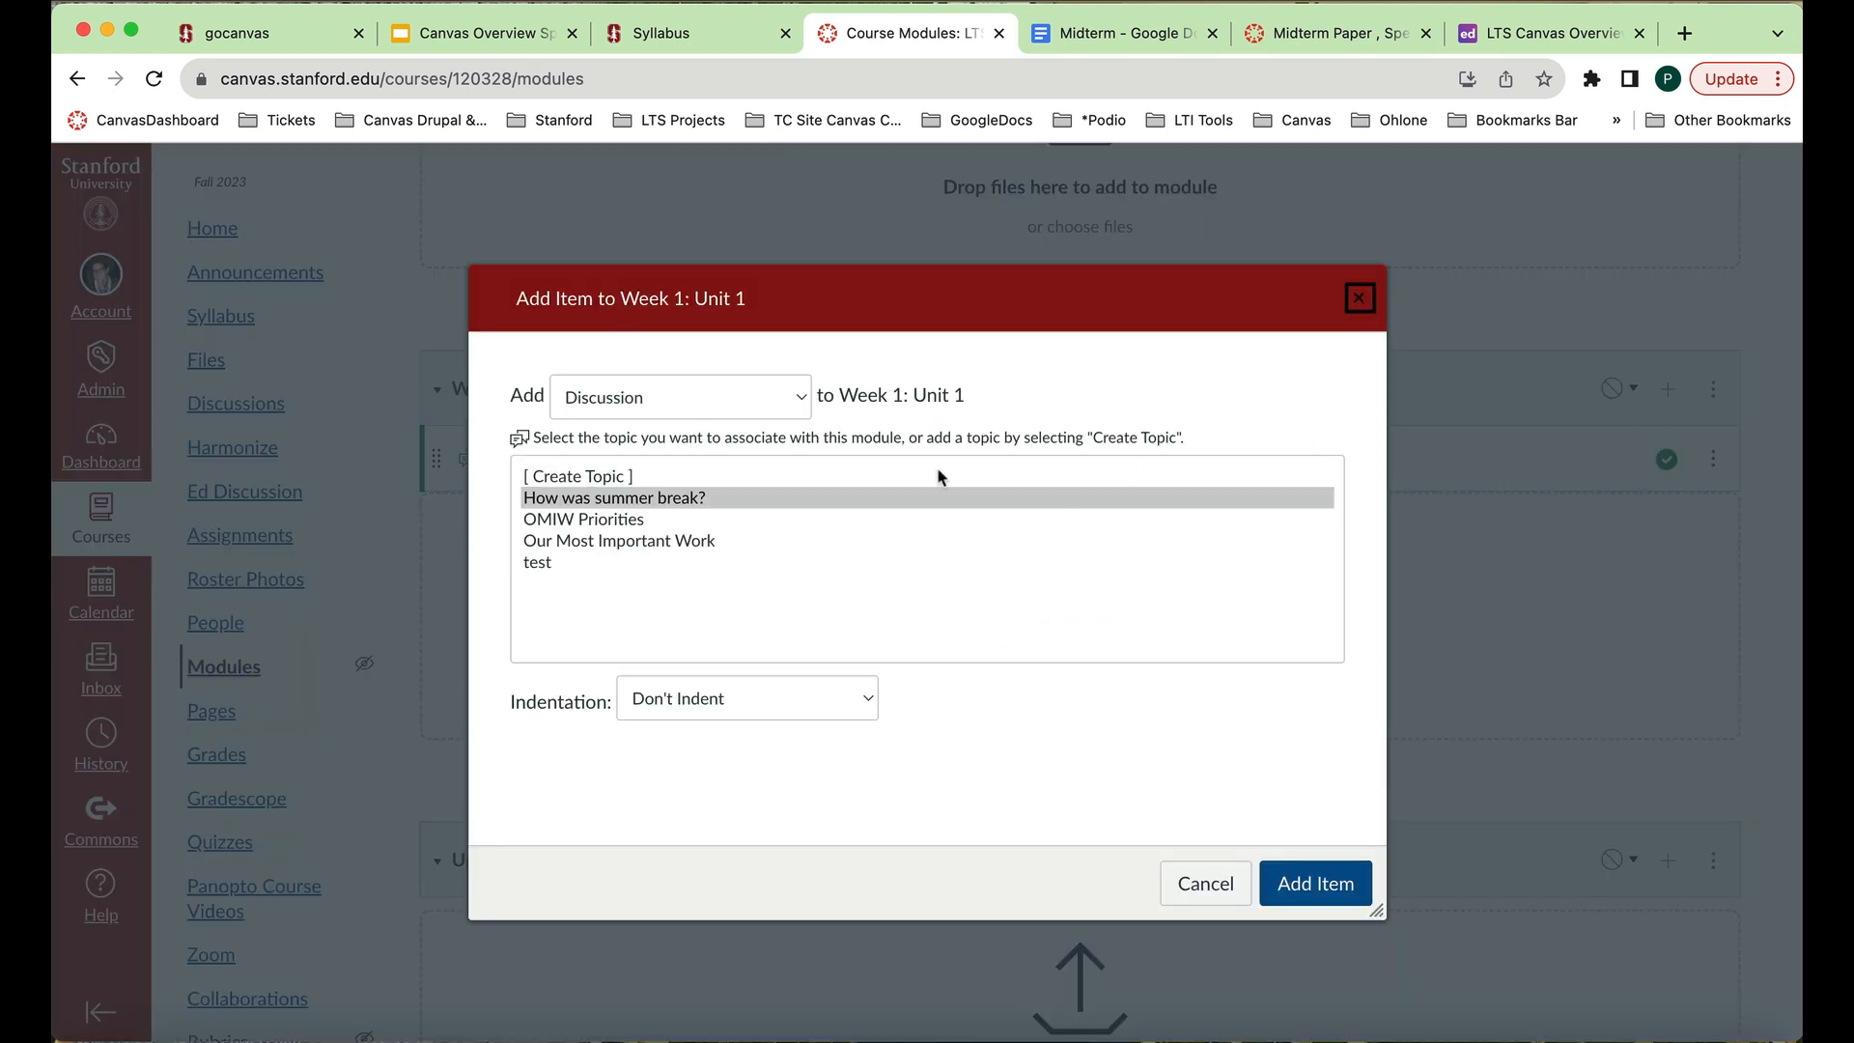
{"action": "left_click", "coordinate": [800, 397]}
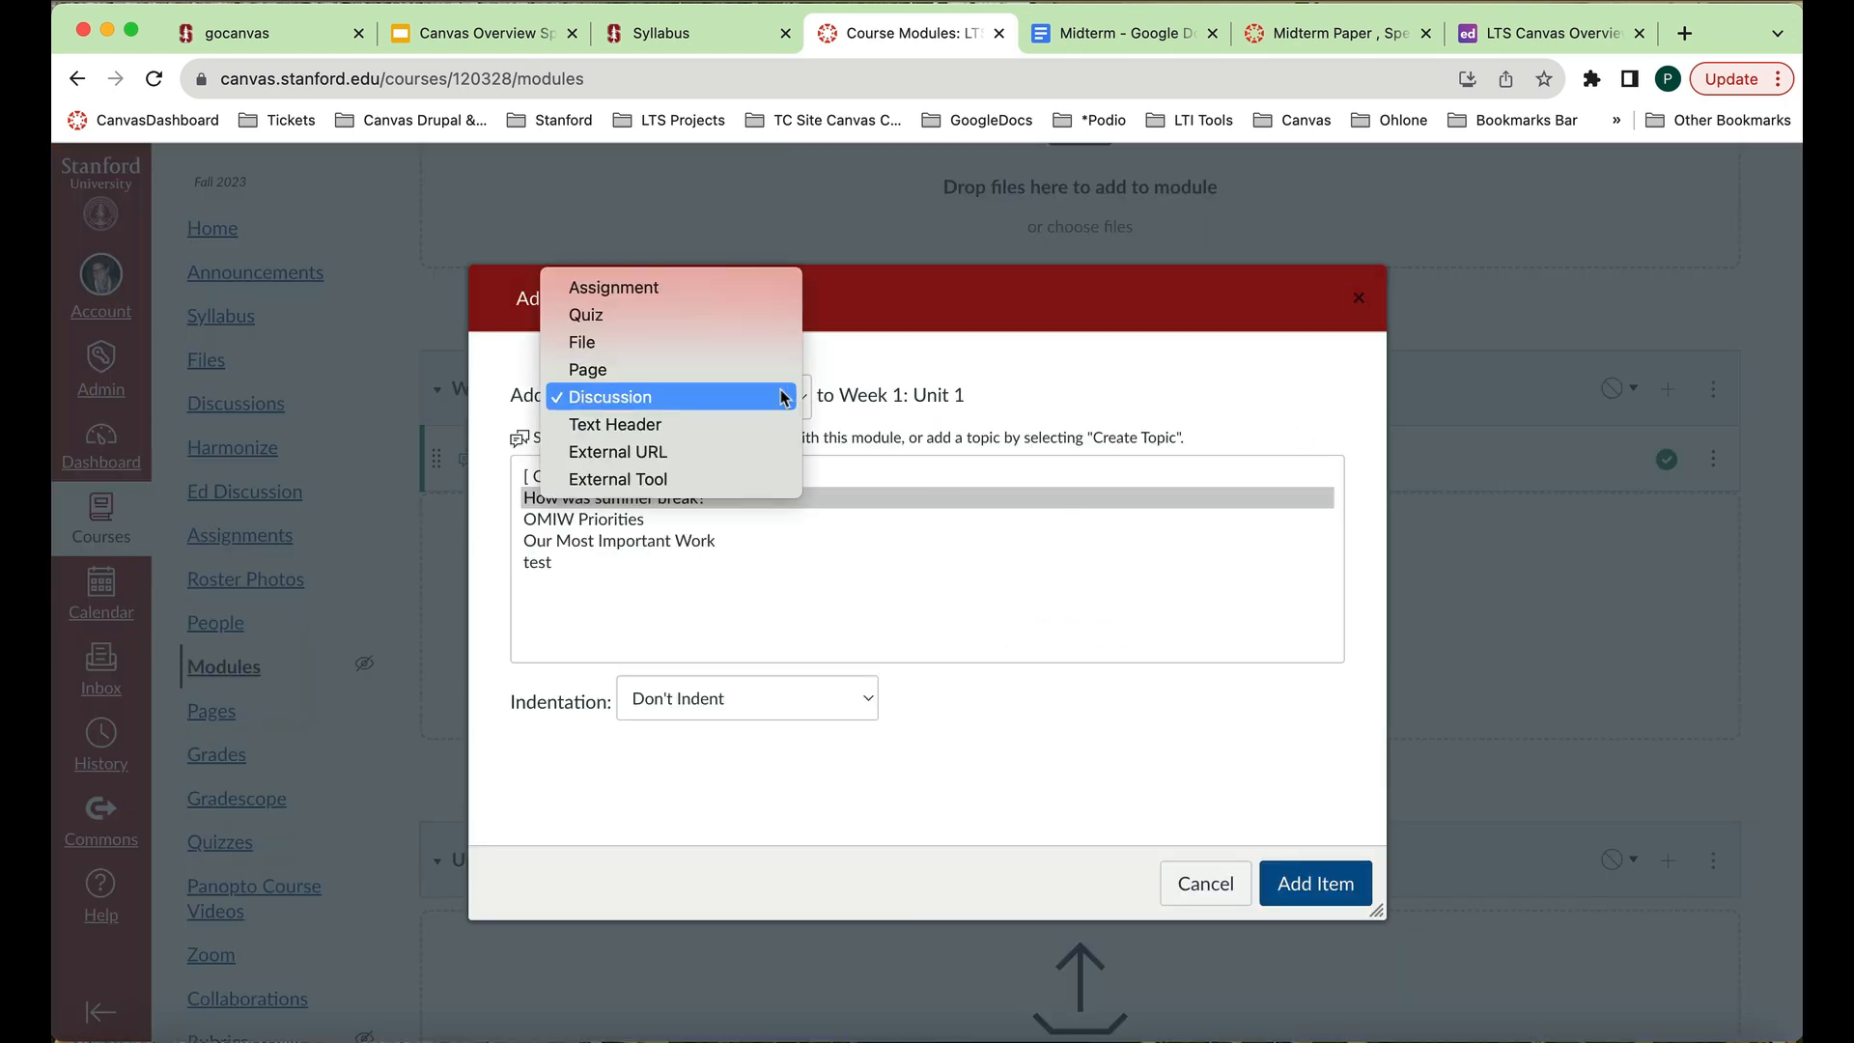
{"action": "left_click", "coordinate": [764, 290]}
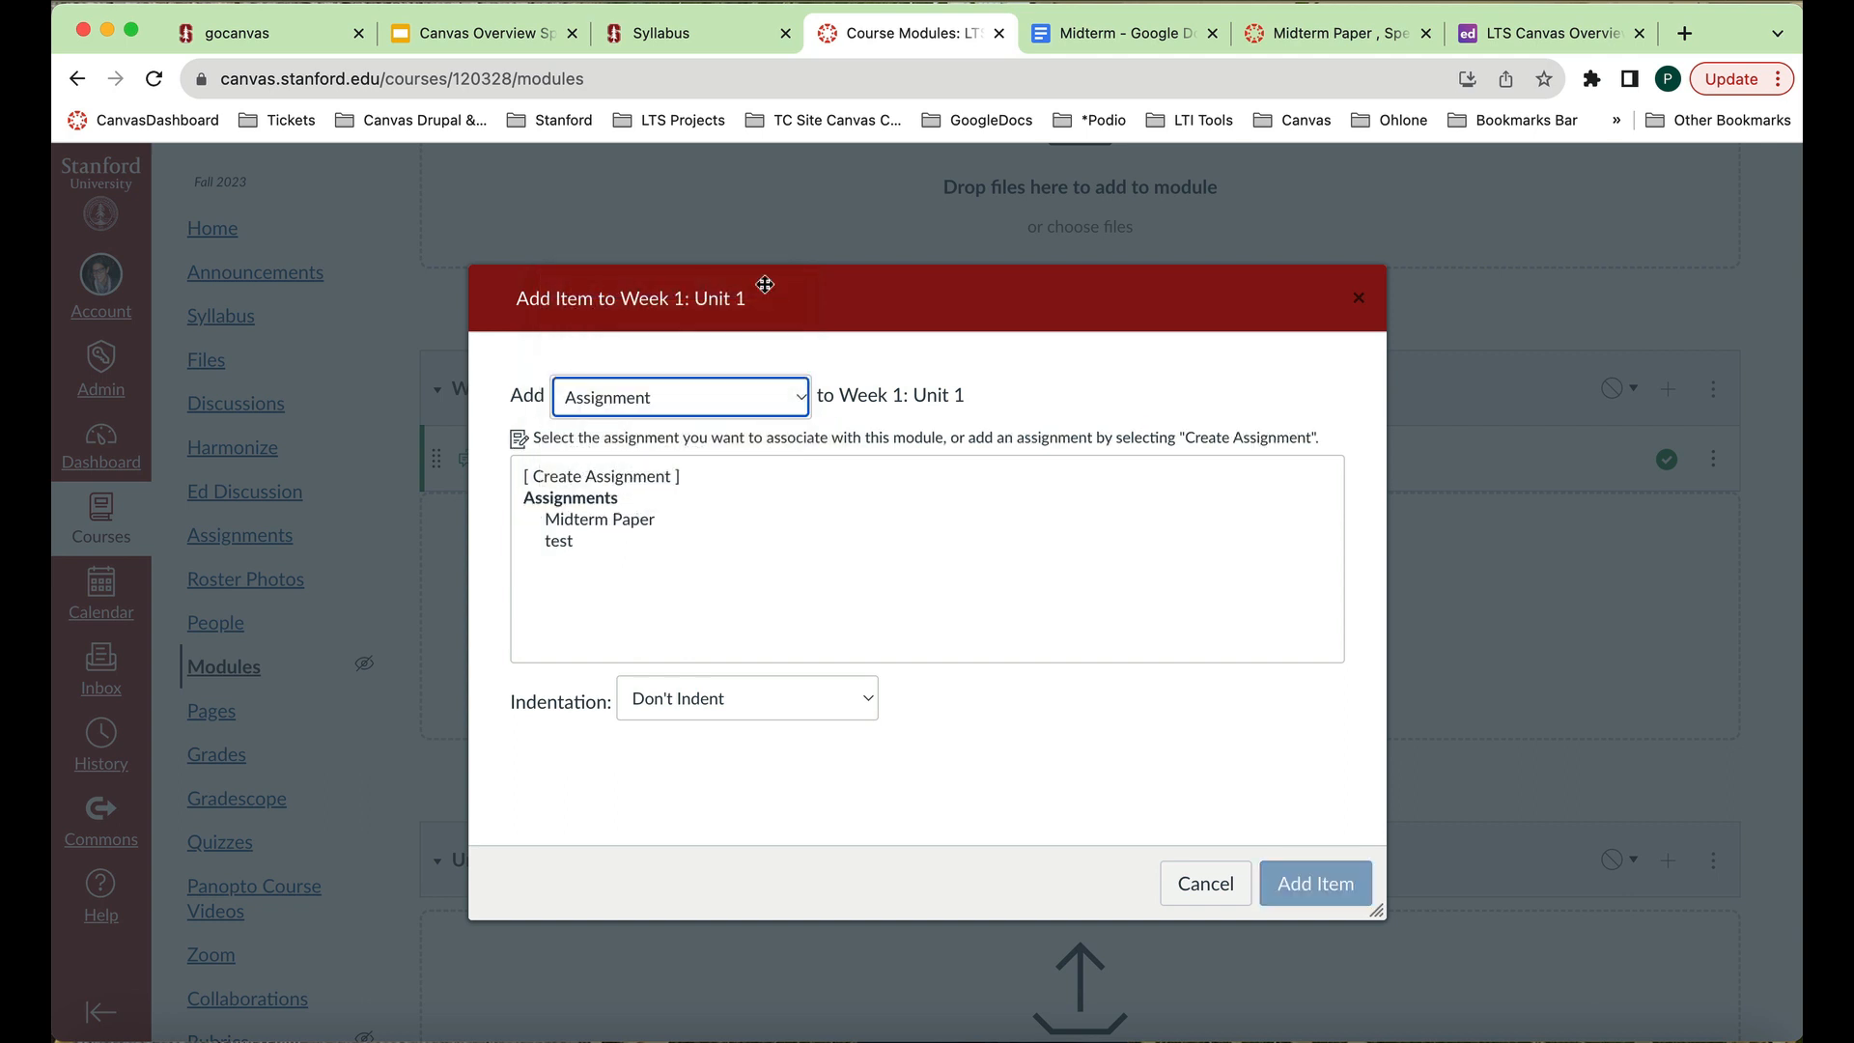
{"action": "left_click", "coordinate": [639, 479]}
{"action": "left_click", "coordinate": [757, 712]}
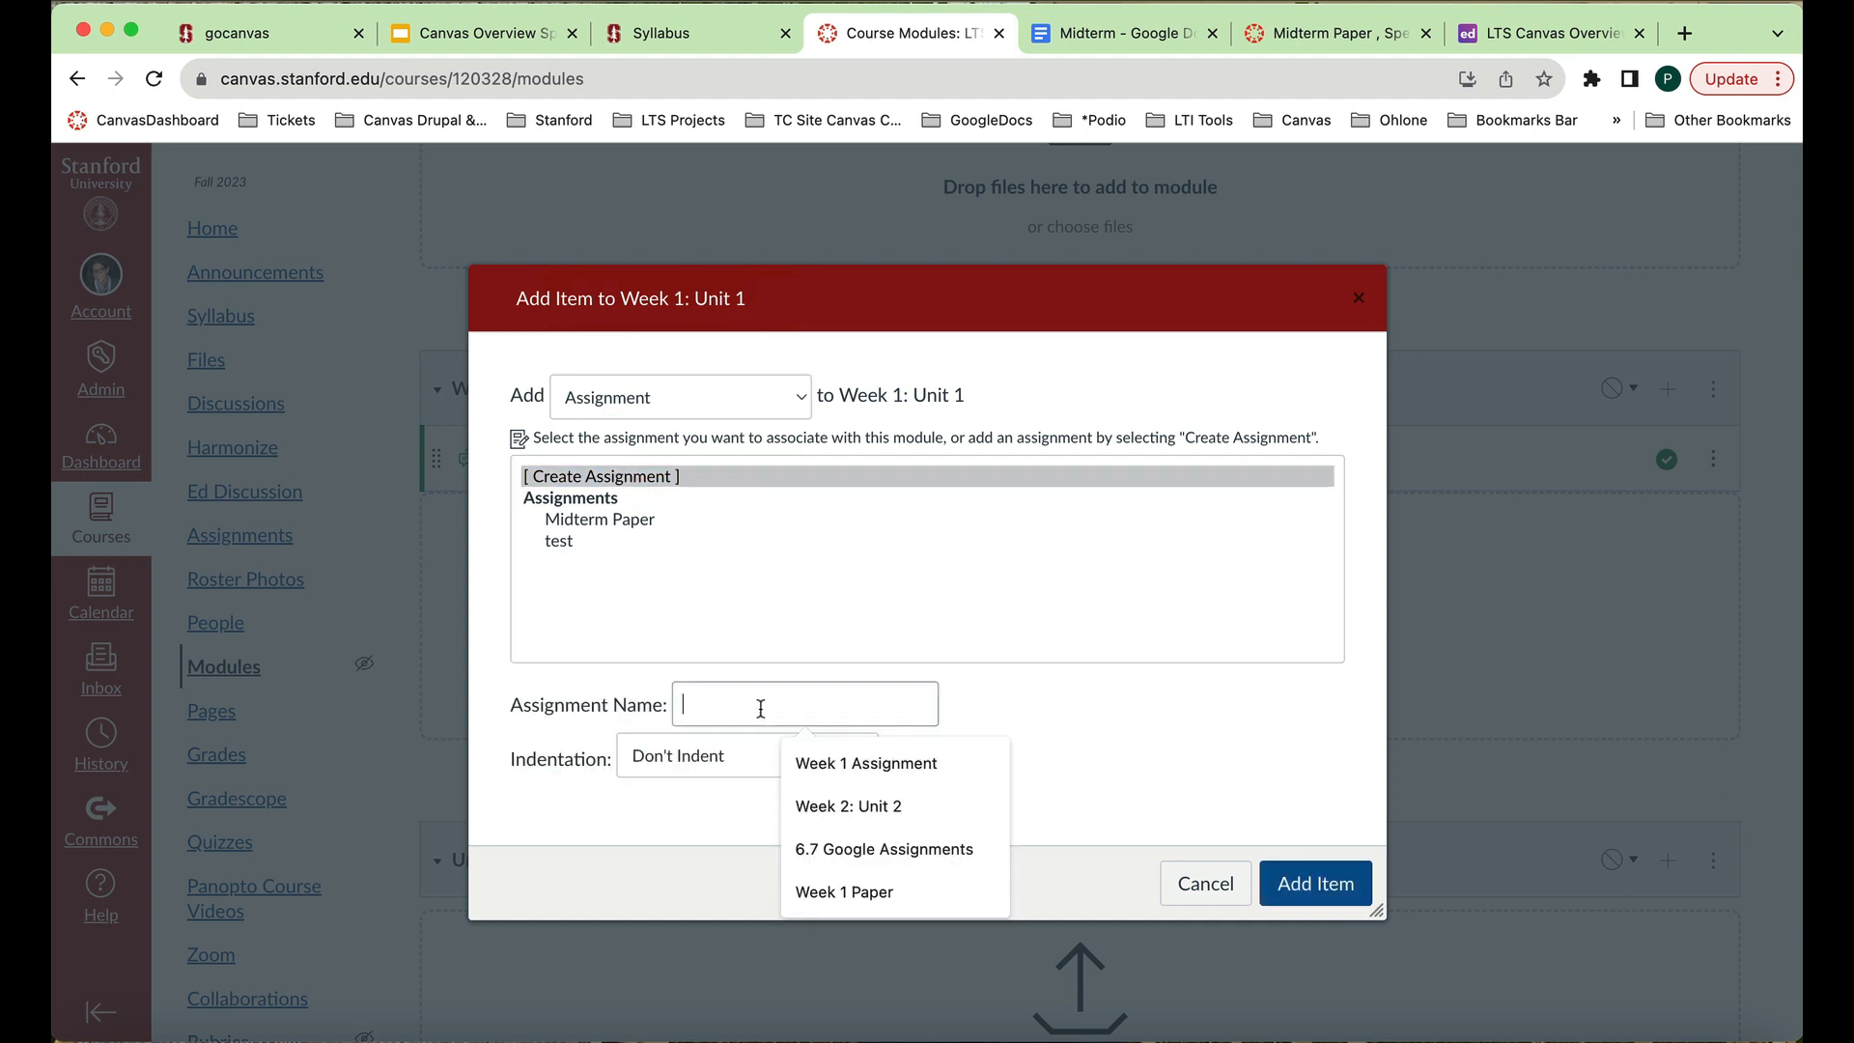
{"action": "type", "text": "WEek"}
{"action": "key", "text": "BackSpace"}
{"action": "key", "text": "BackSpace"}
{"action": "key", "text": "BackSpace"}
{"action": "type", "text": "eek"}
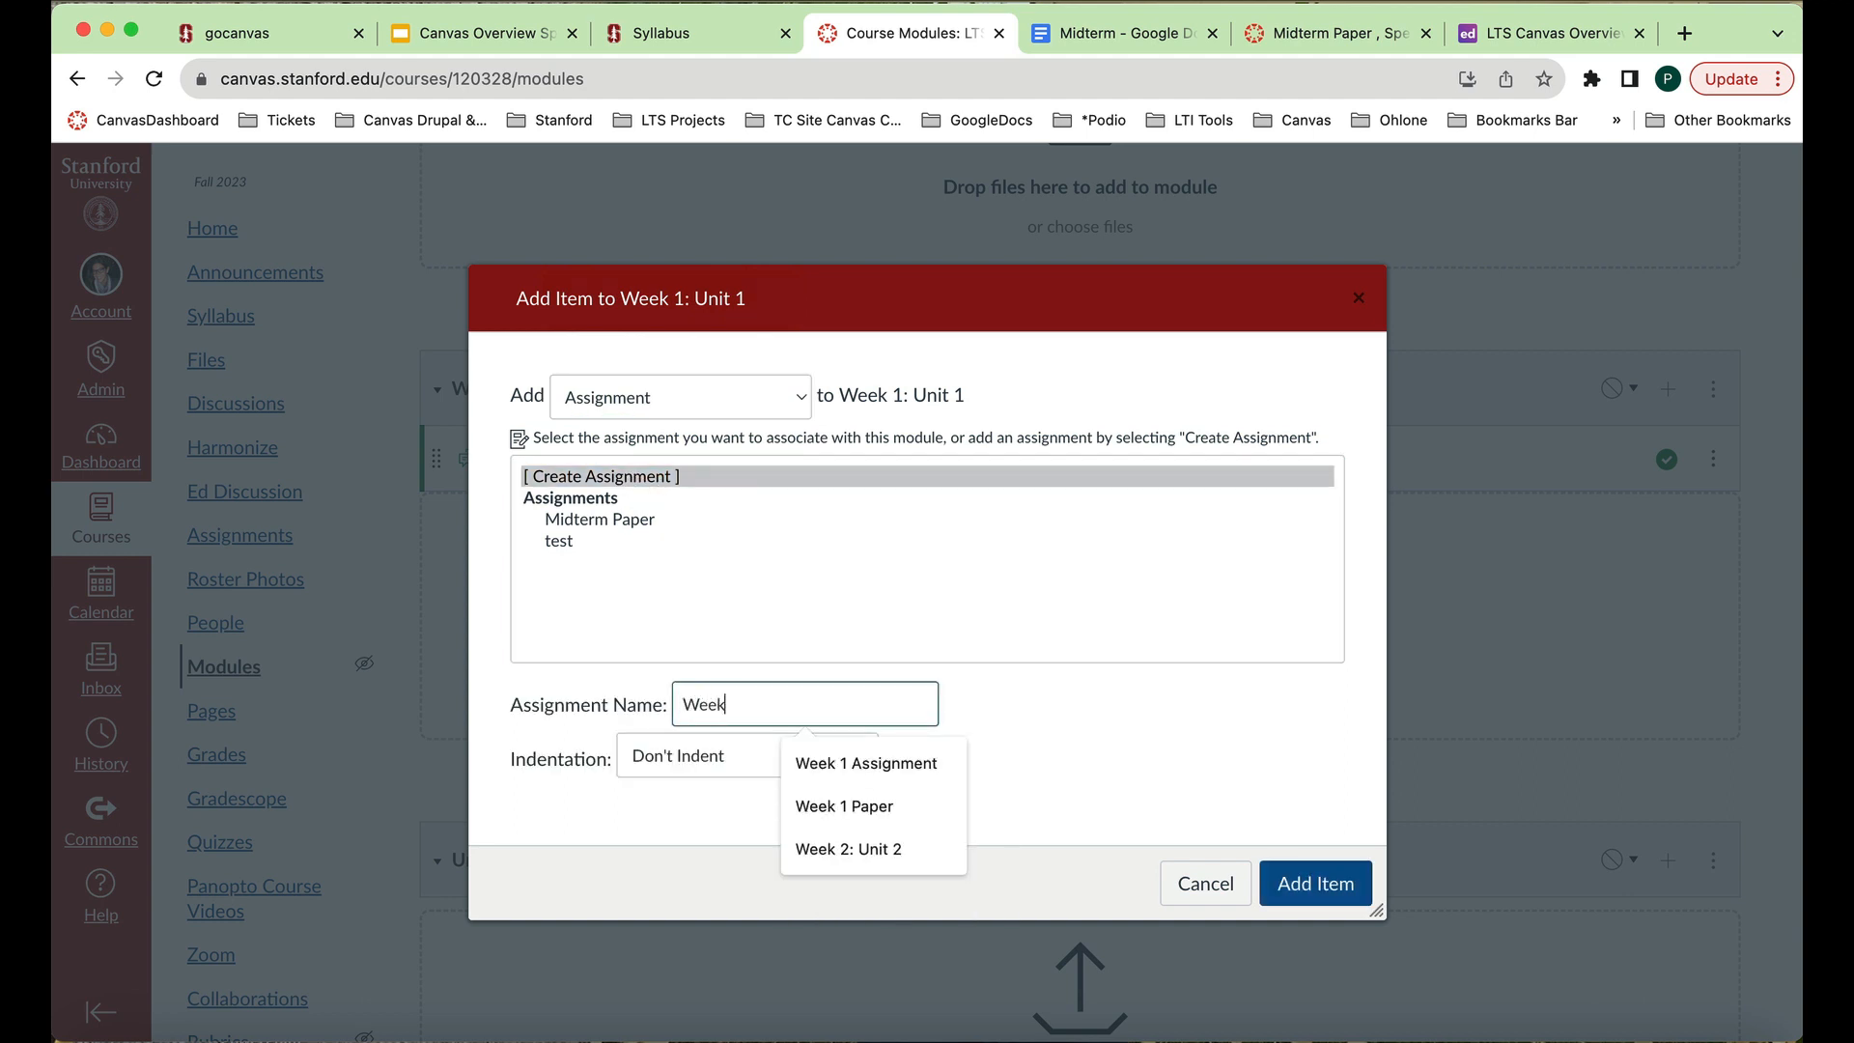
{"action": "type", "text": " 1: Unit 1 "}
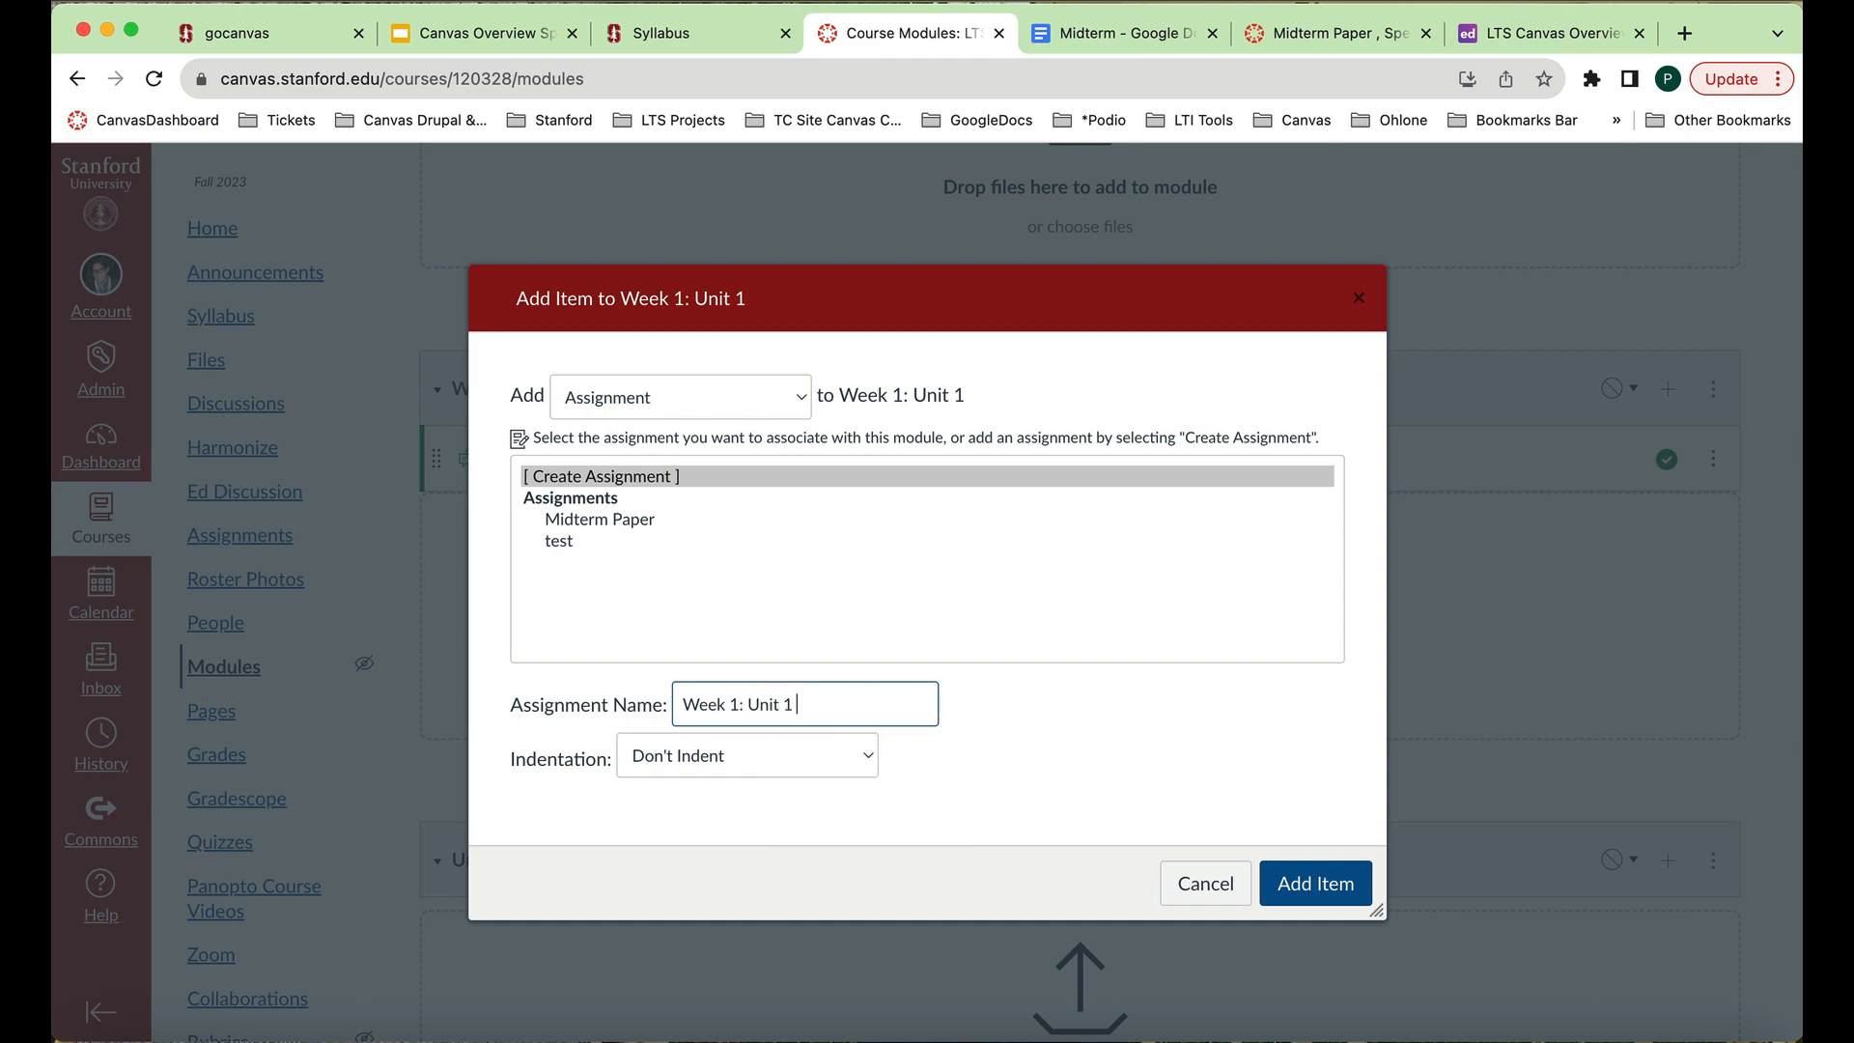
{"action": "type", "text": "Assignment"}
{"action": "left_click", "coordinate": [1324, 885]}
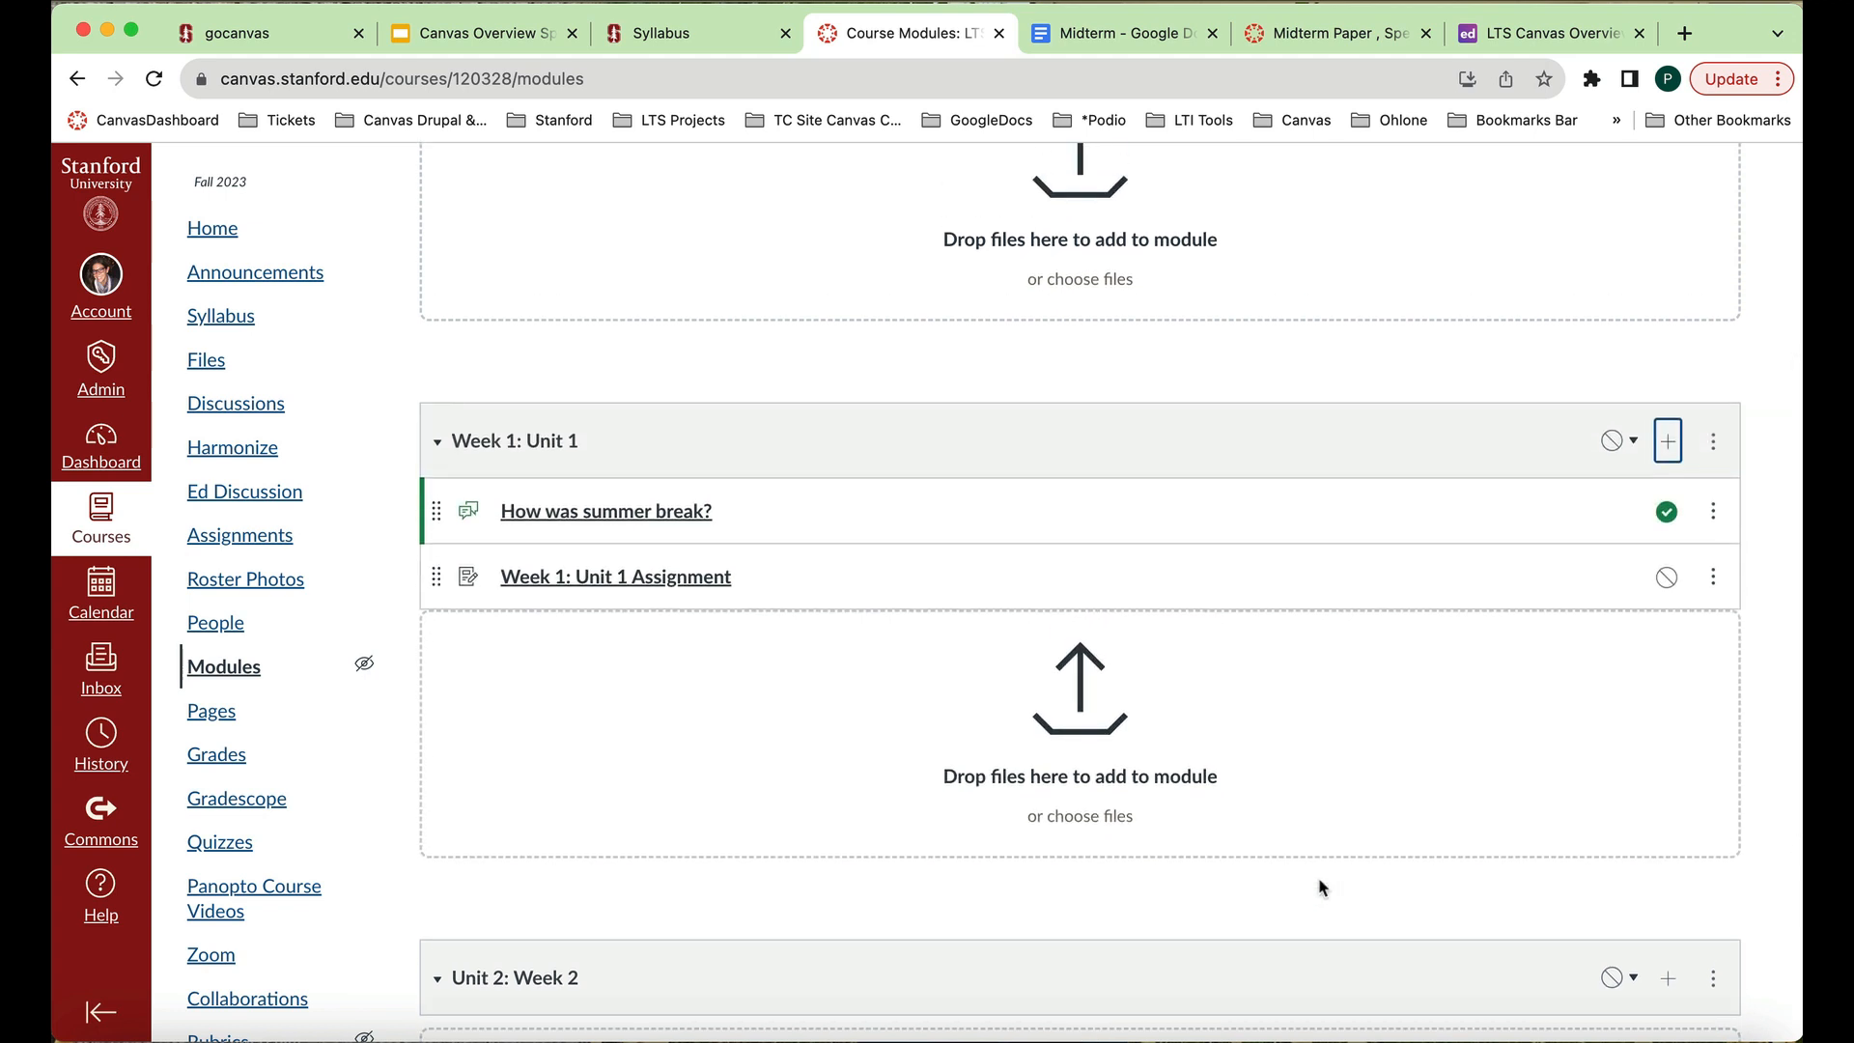
Open the Week 1: Unit 1 Assignment for editing and enter the description "Please upload week 1 assignment here.".
{"action": "left_click", "coordinate": [683, 579]}
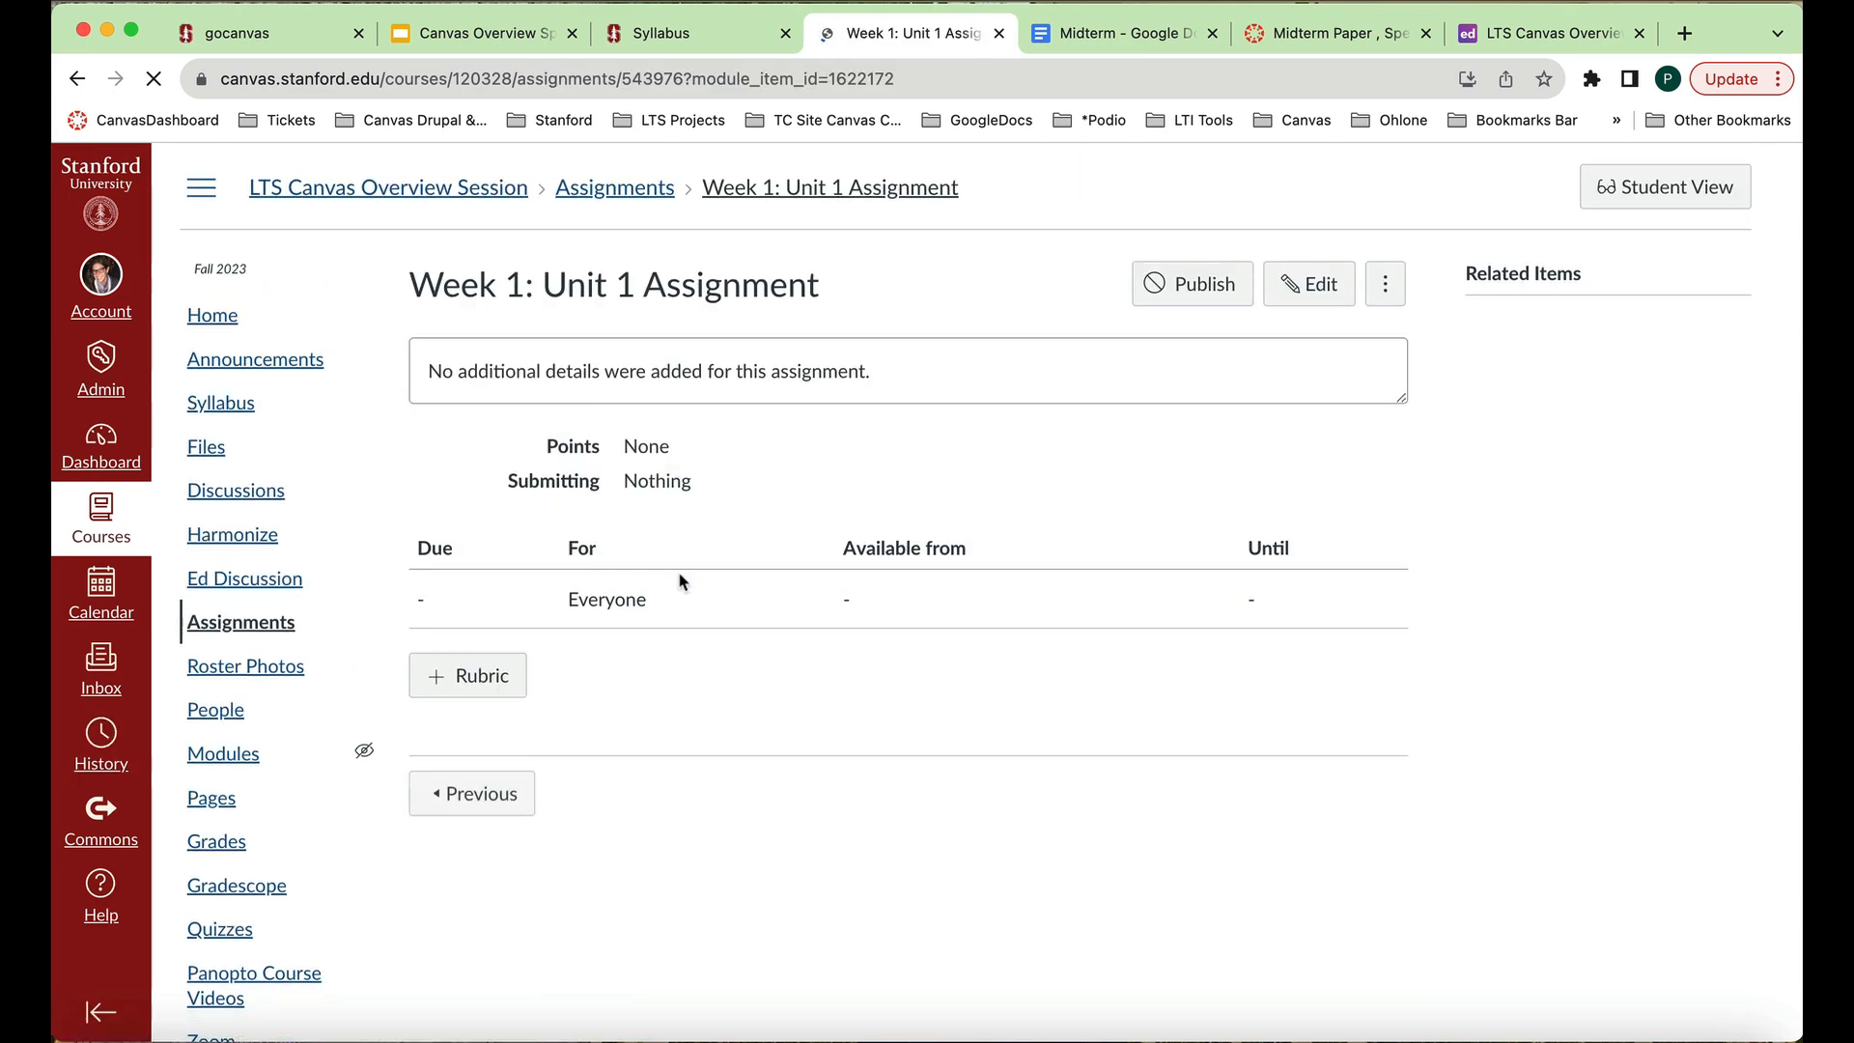
{"action": "left_click", "coordinate": [1318, 284]}
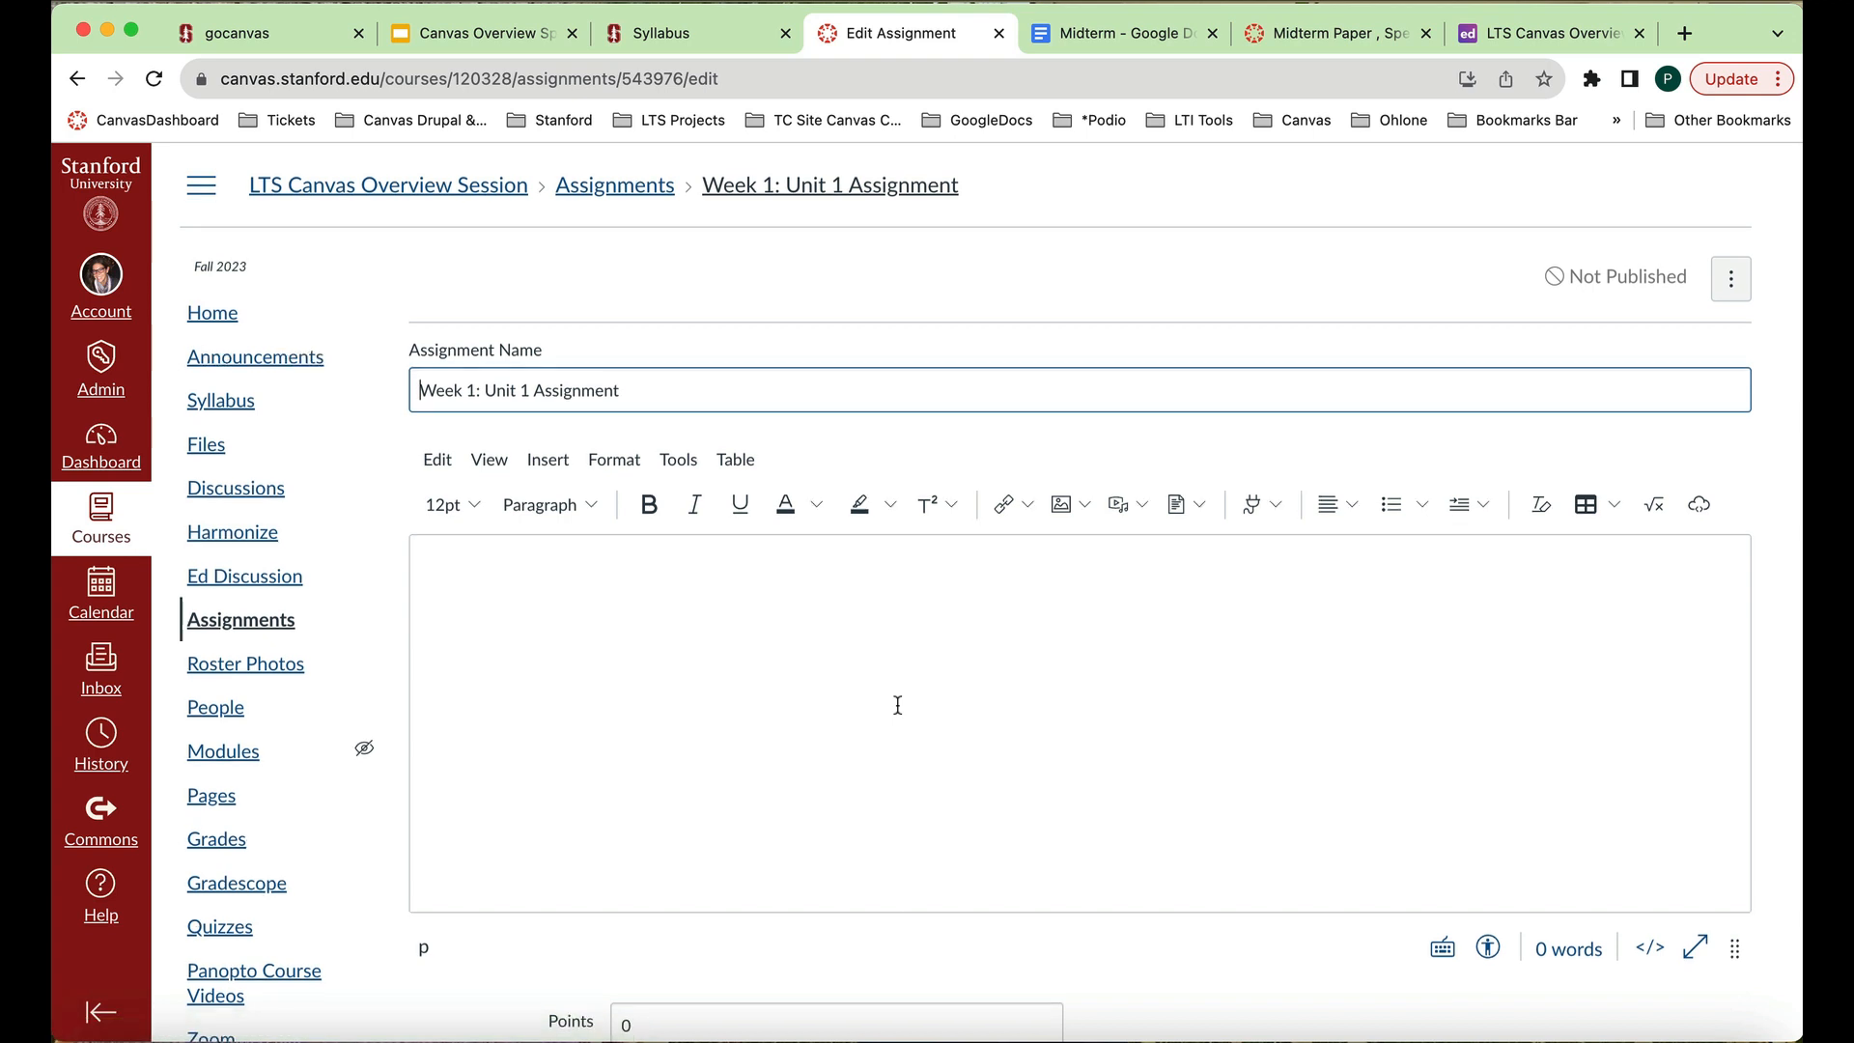
{"action": "scroll", "coordinate": [908, 705], "scroll_direction": "down", "scroll_amount": 1}
{"action": "left_click", "coordinate": [757, 686]}
{"action": "type", "text": "Please "}
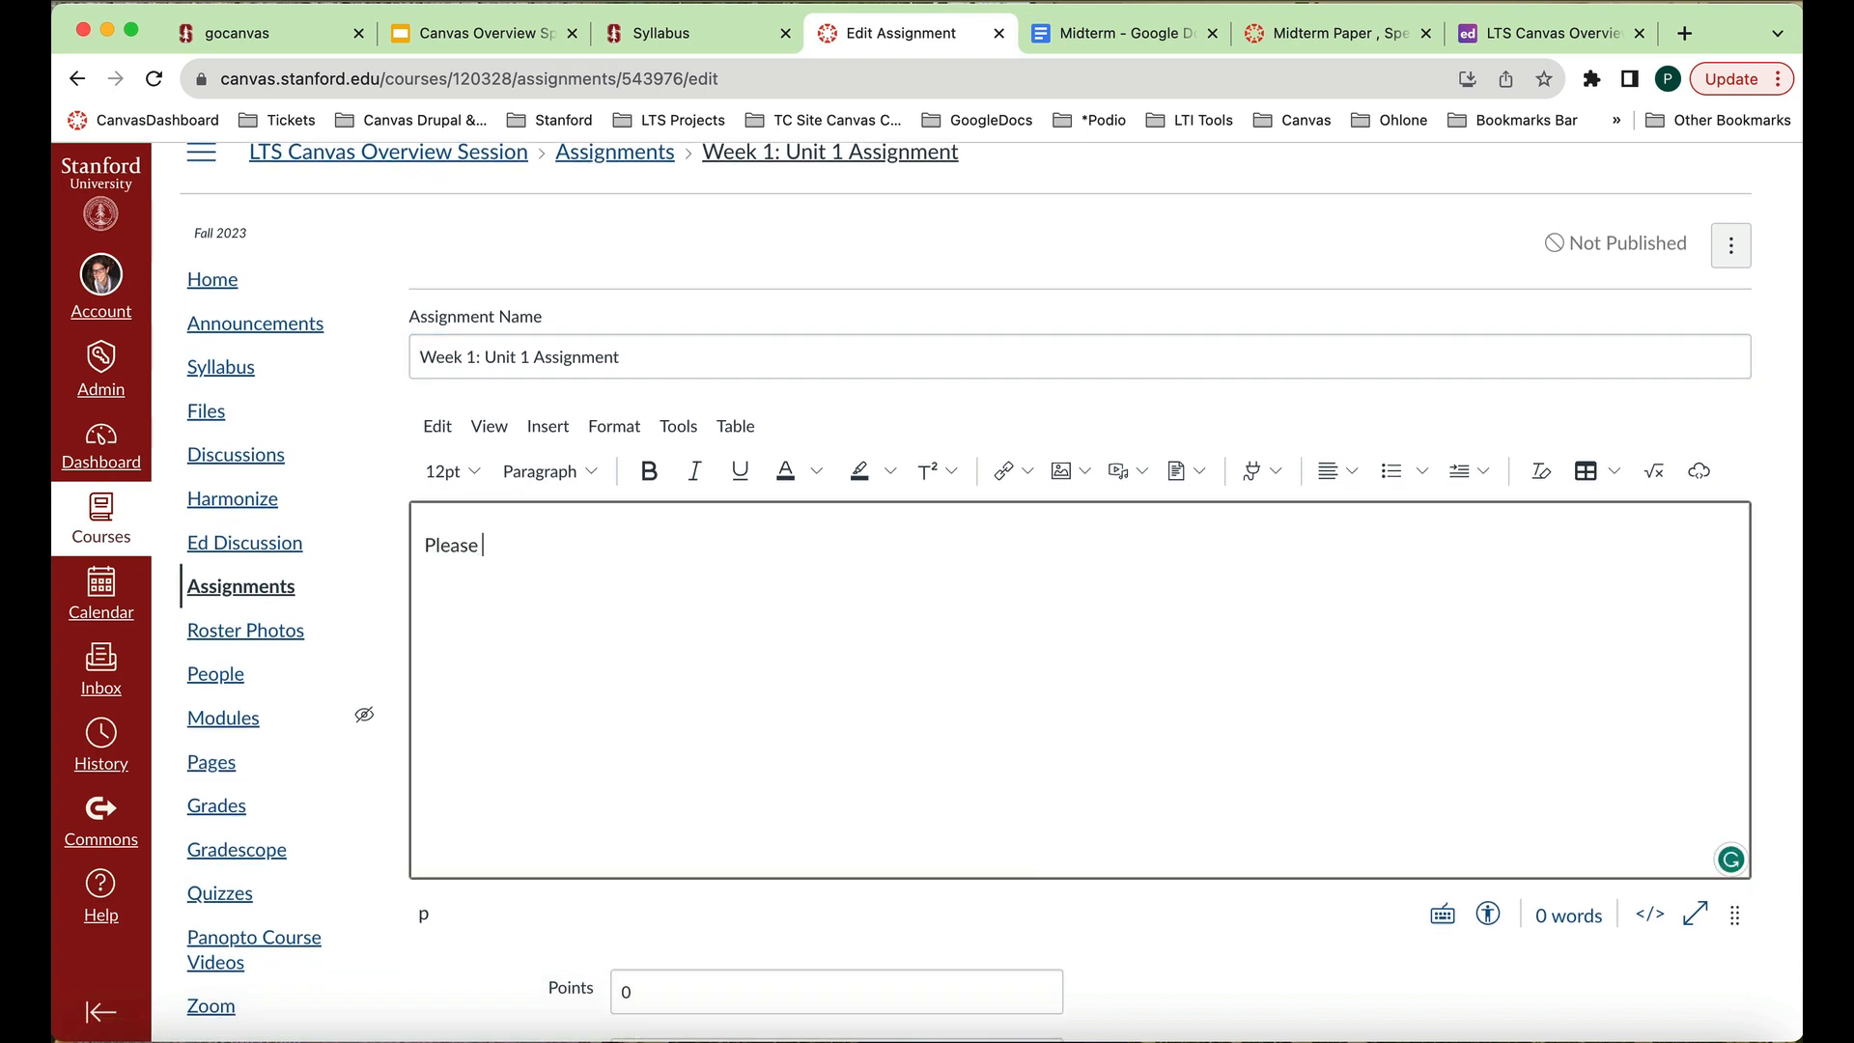
{"action": "type", "text": "upload week 1 "}
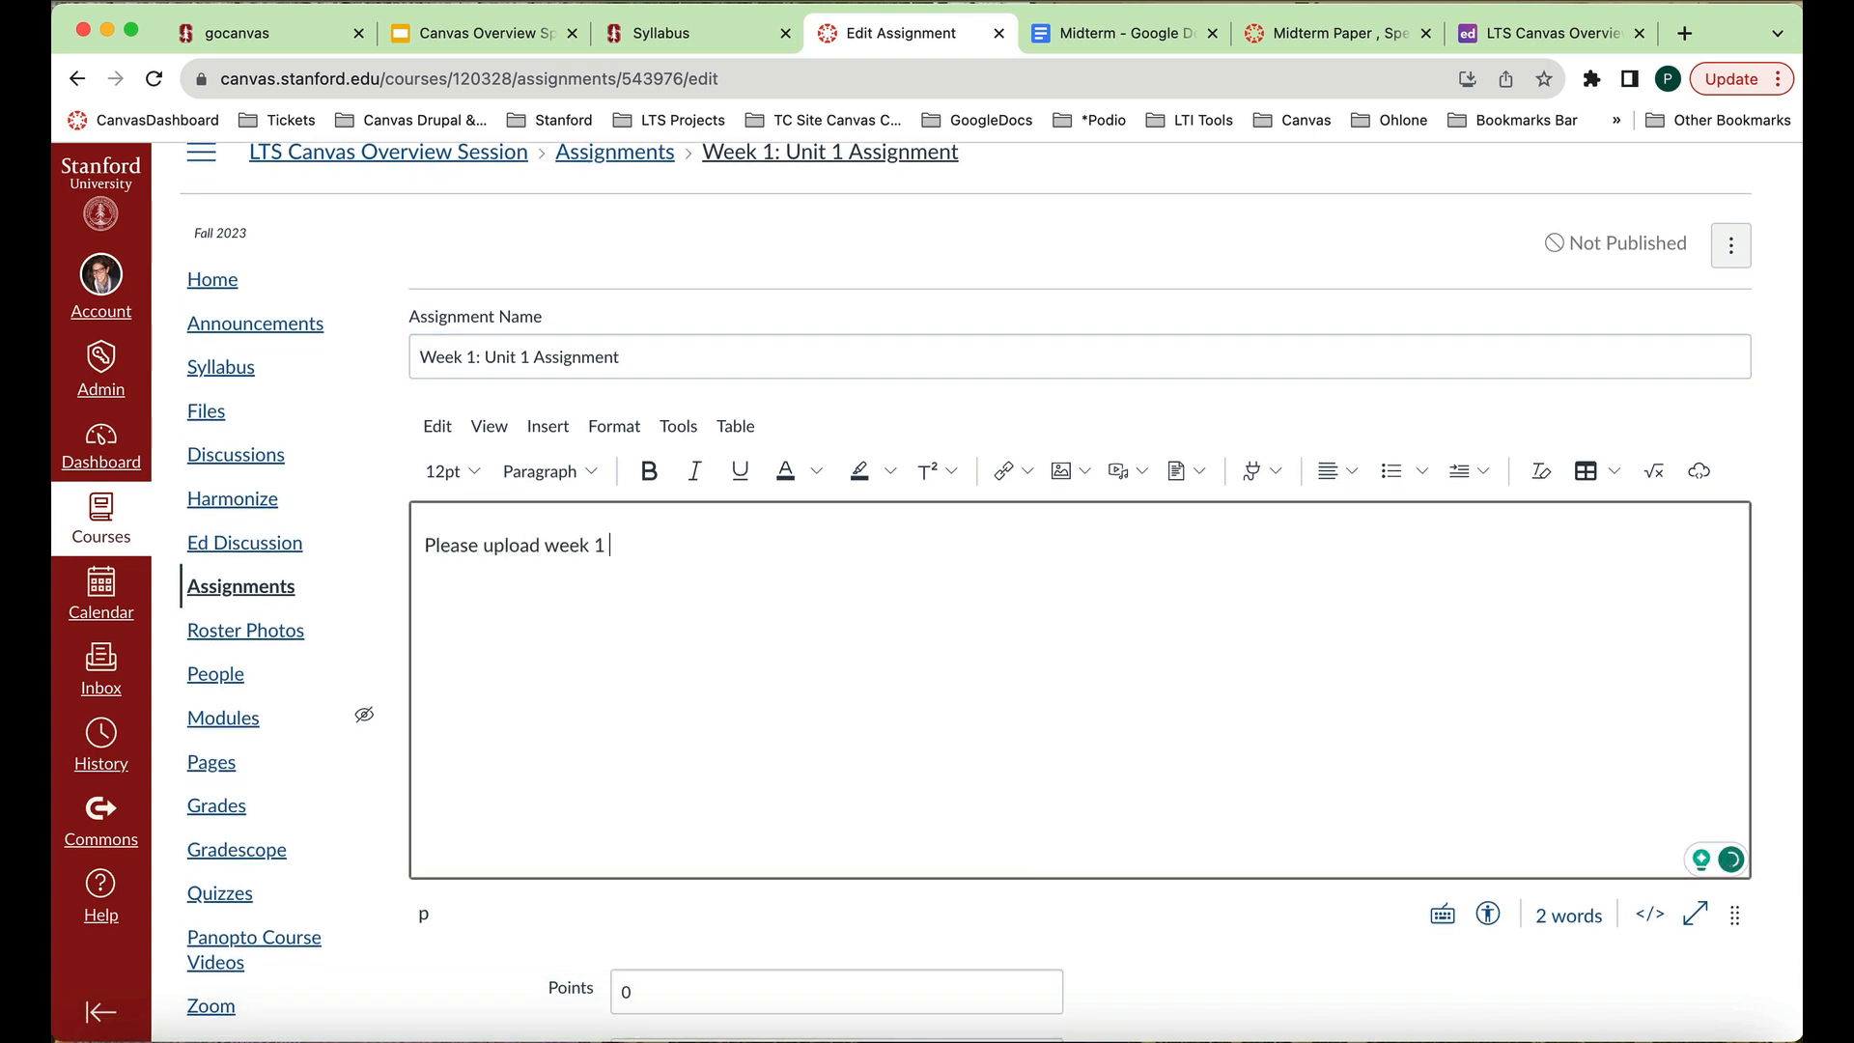
{"action": "type", "text": "assignment here."}
Set the assignment's submission type to Online with File Uploads, and save and publish it.
{"action": "scroll", "coordinate": [795, 711], "scroll_direction": "down", "scroll_amount": 5}
{"action": "scroll", "coordinate": [795, 711], "scroll_direction": "down", "scroll_amount": 1}
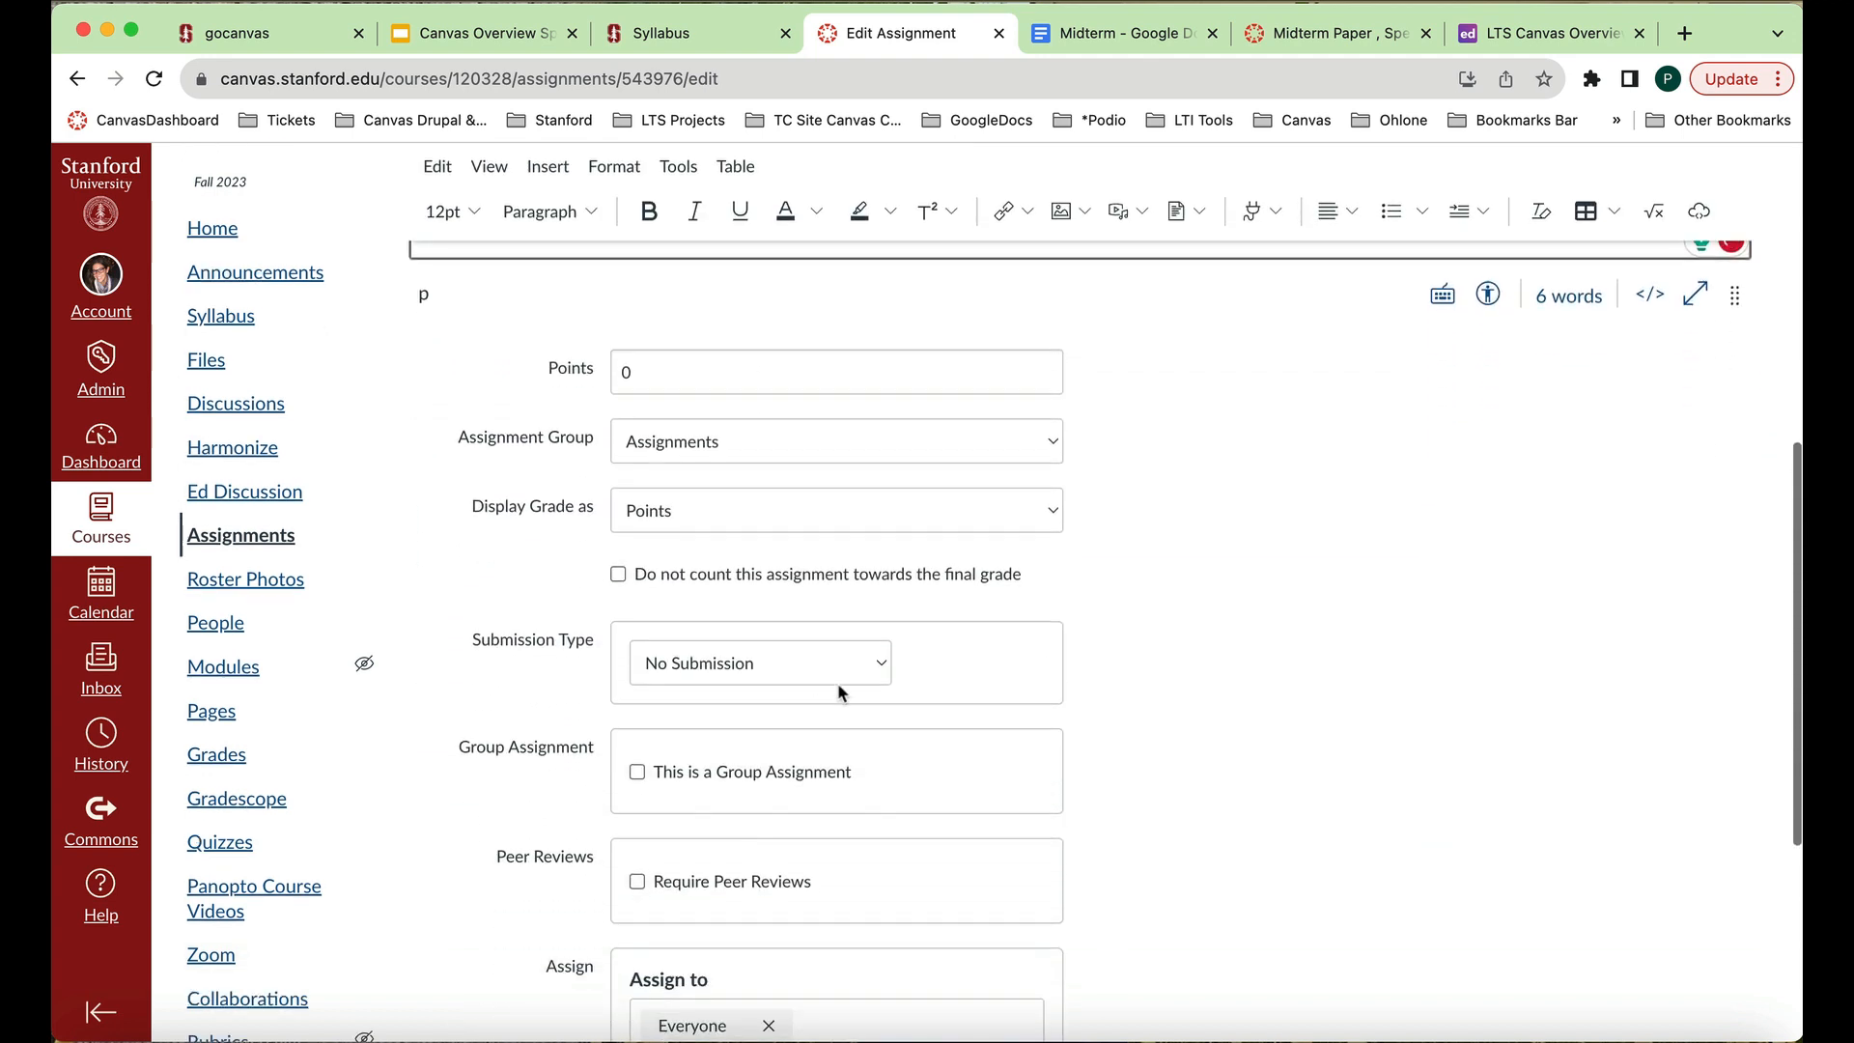
{"action": "left_click", "coordinate": [838, 676]}
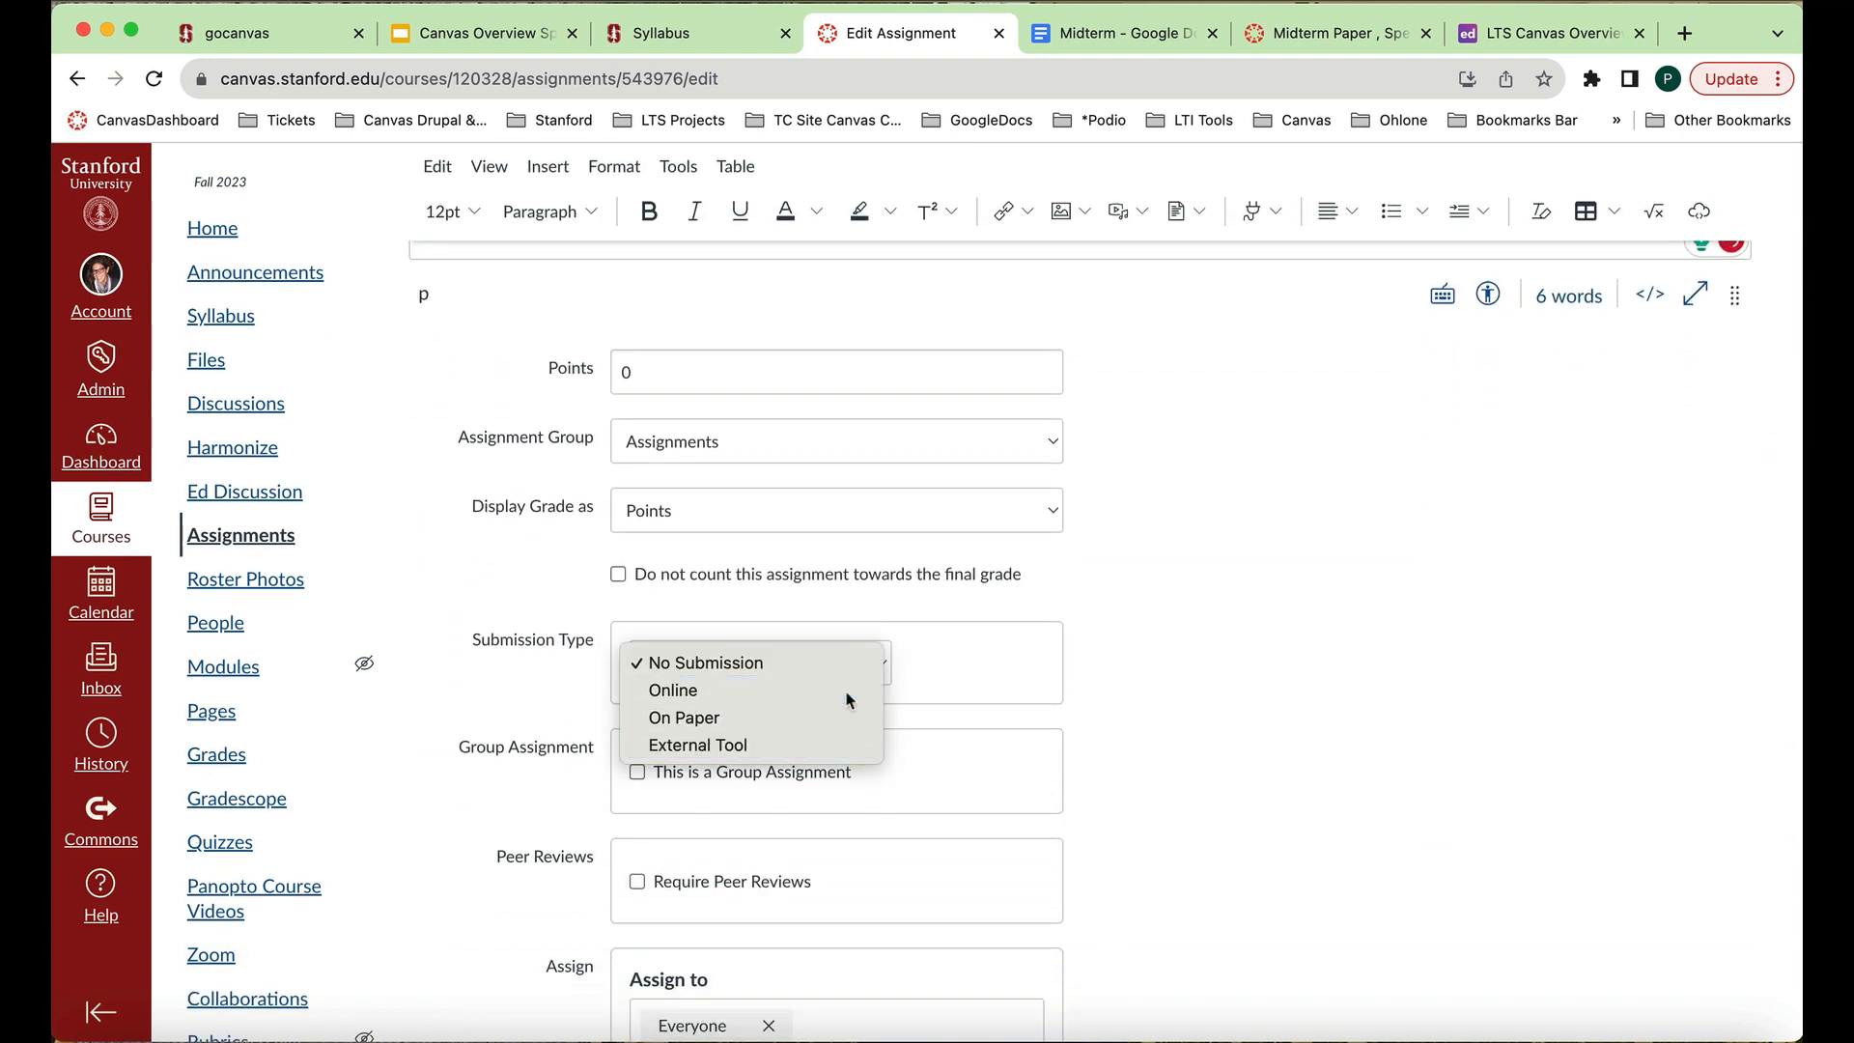
{"action": "left_click", "coordinate": [844, 689]}
{"action": "scroll", "coordinate": [843, 689], "scroll_direction": "down", "scroll_amount": 2}
{"action": "left_click", "coordinate": [638, 749]}
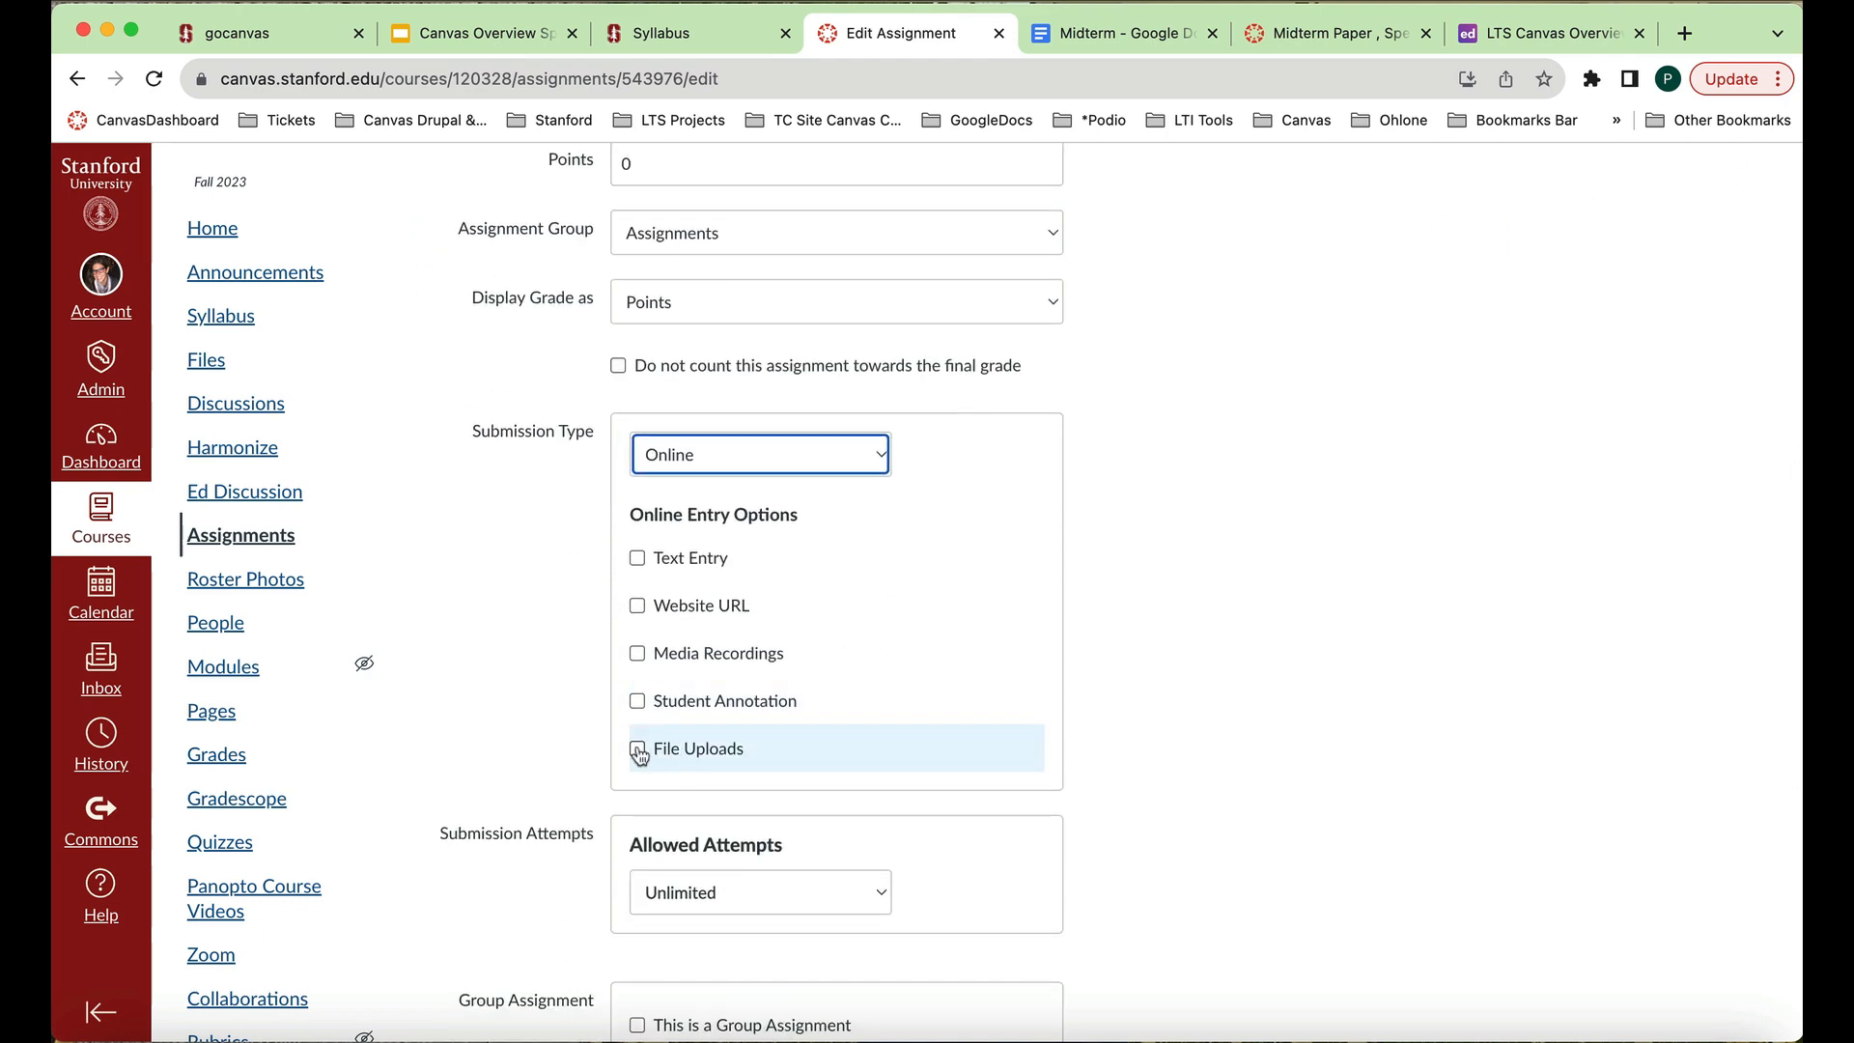
{"action": "scroll", "coordinate": [704, 837], "scroll_direction": "down", "scroll_amount": 7}
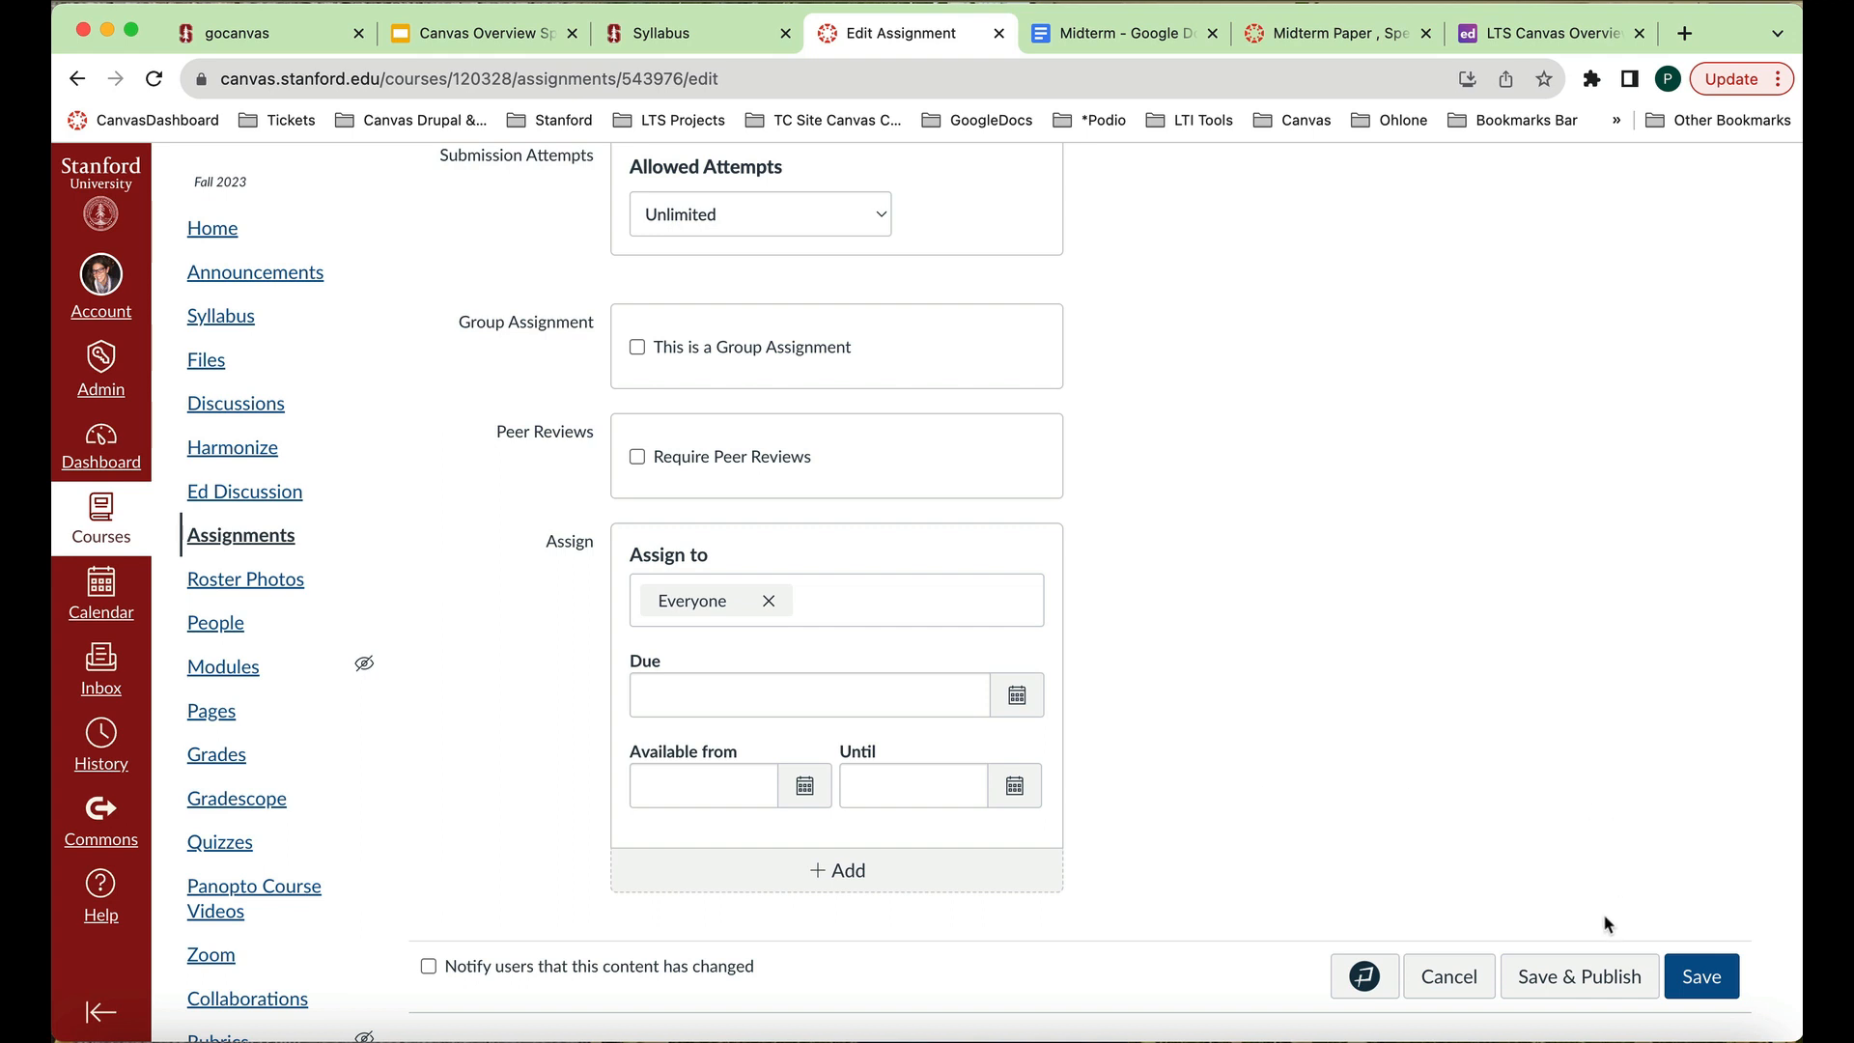
{"action": "left_click", "coordinate": [1550, 978]}
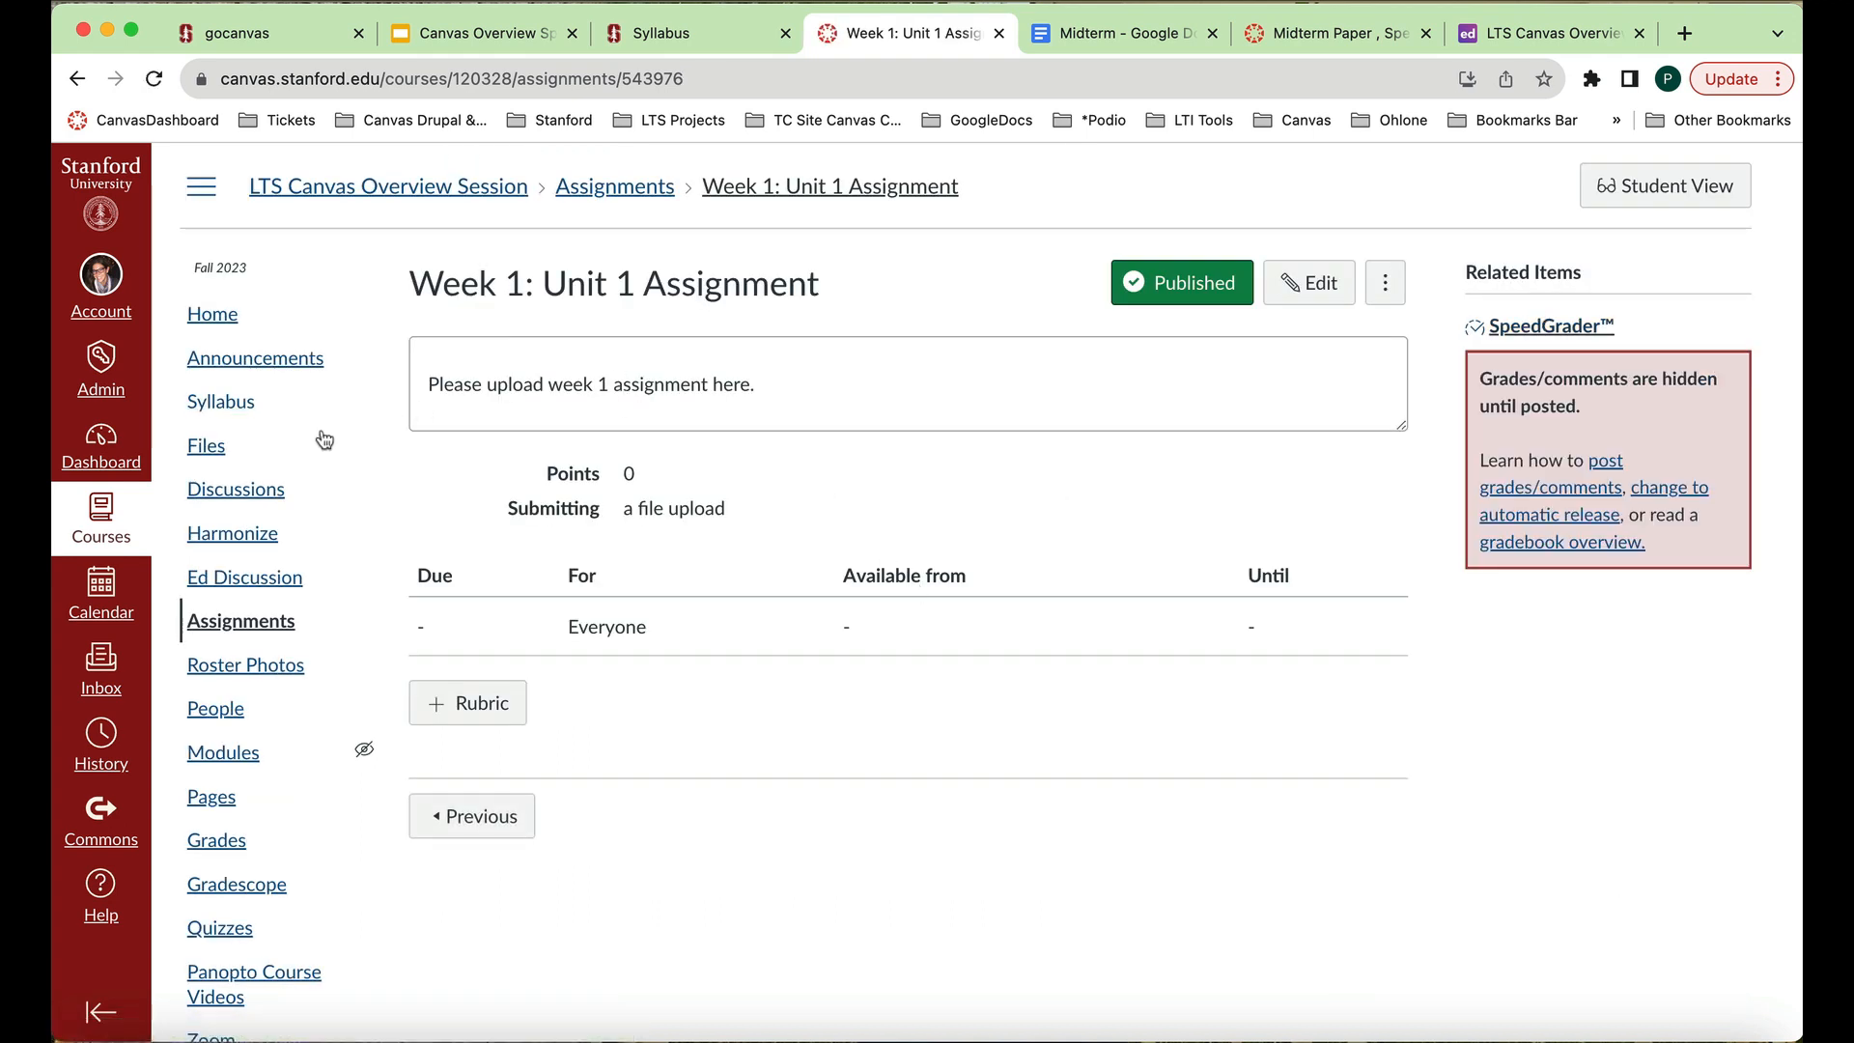
Return to the course modules and add the external URL stanford.edu to Week 1: Unit 1 with the page name "Stanford".
{"action": "left_click", "coordinate": [241, 763]}
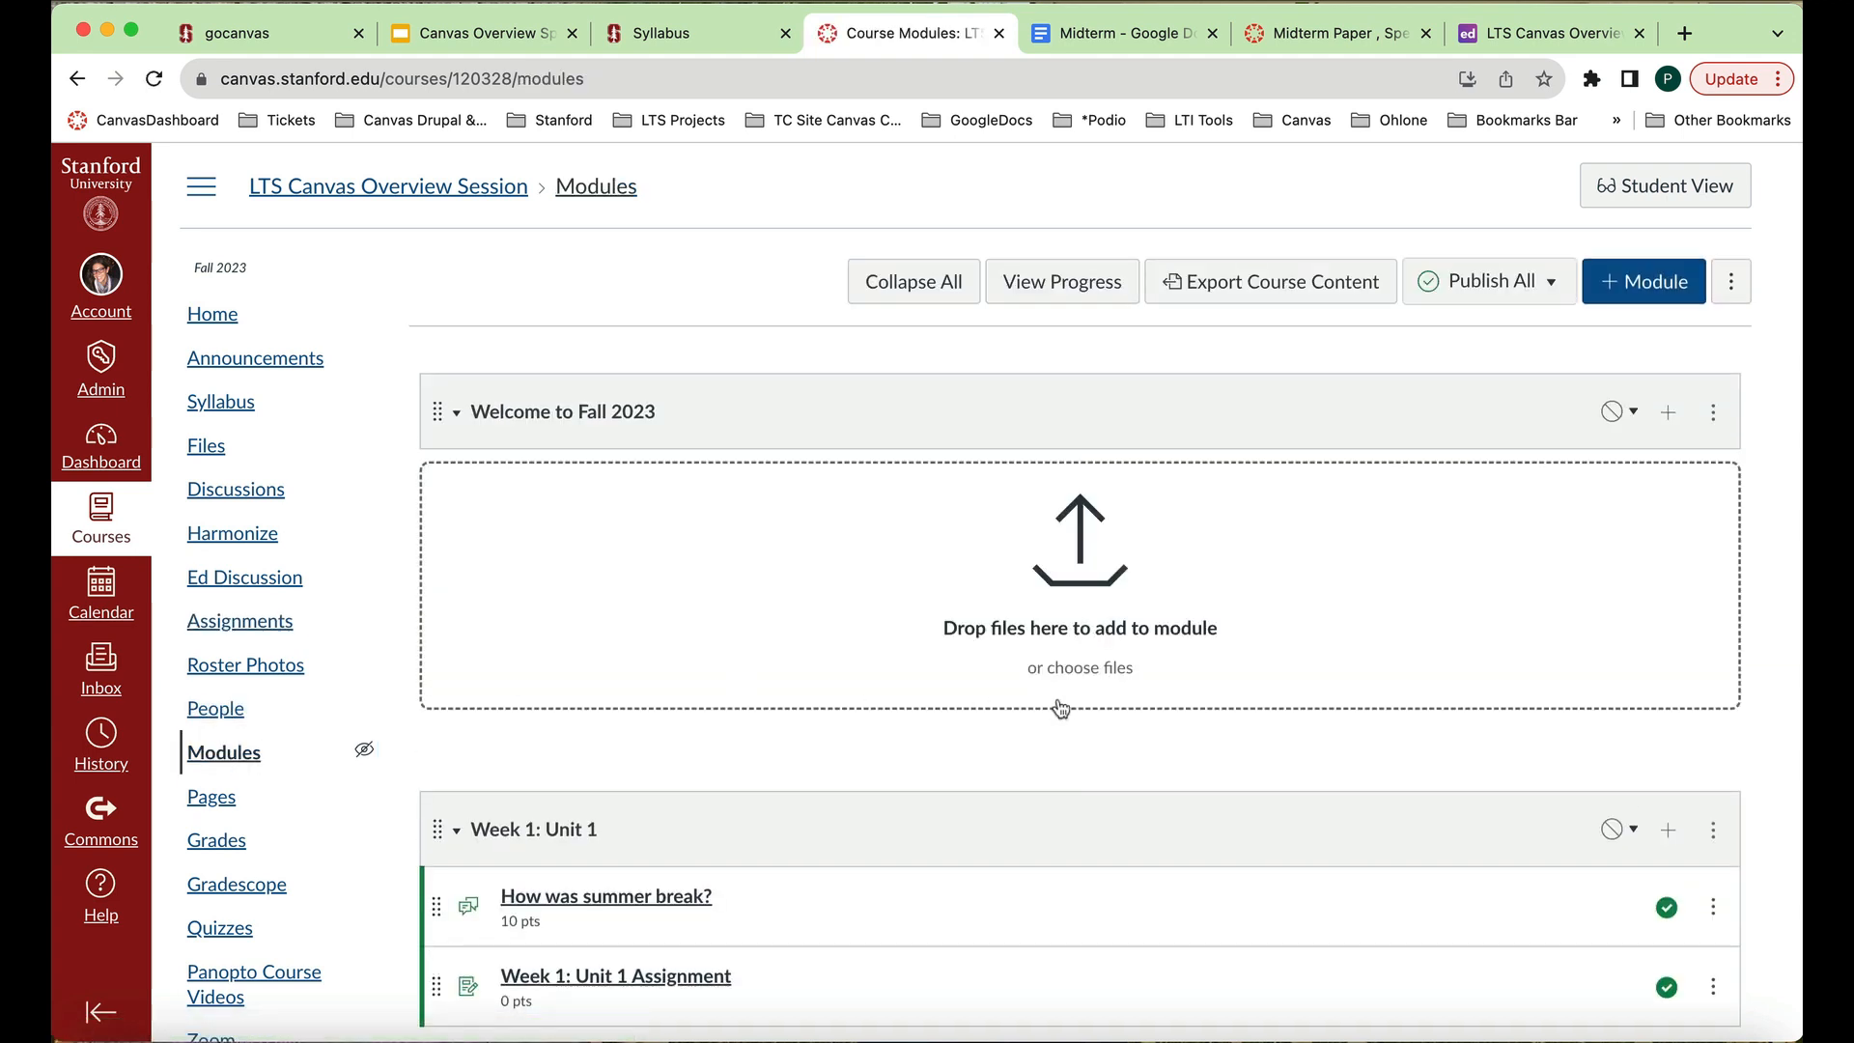
{"action": "scroll", "coordinate": [1114, 704], "scroll_direction": "down", "scroll_amount": 1}
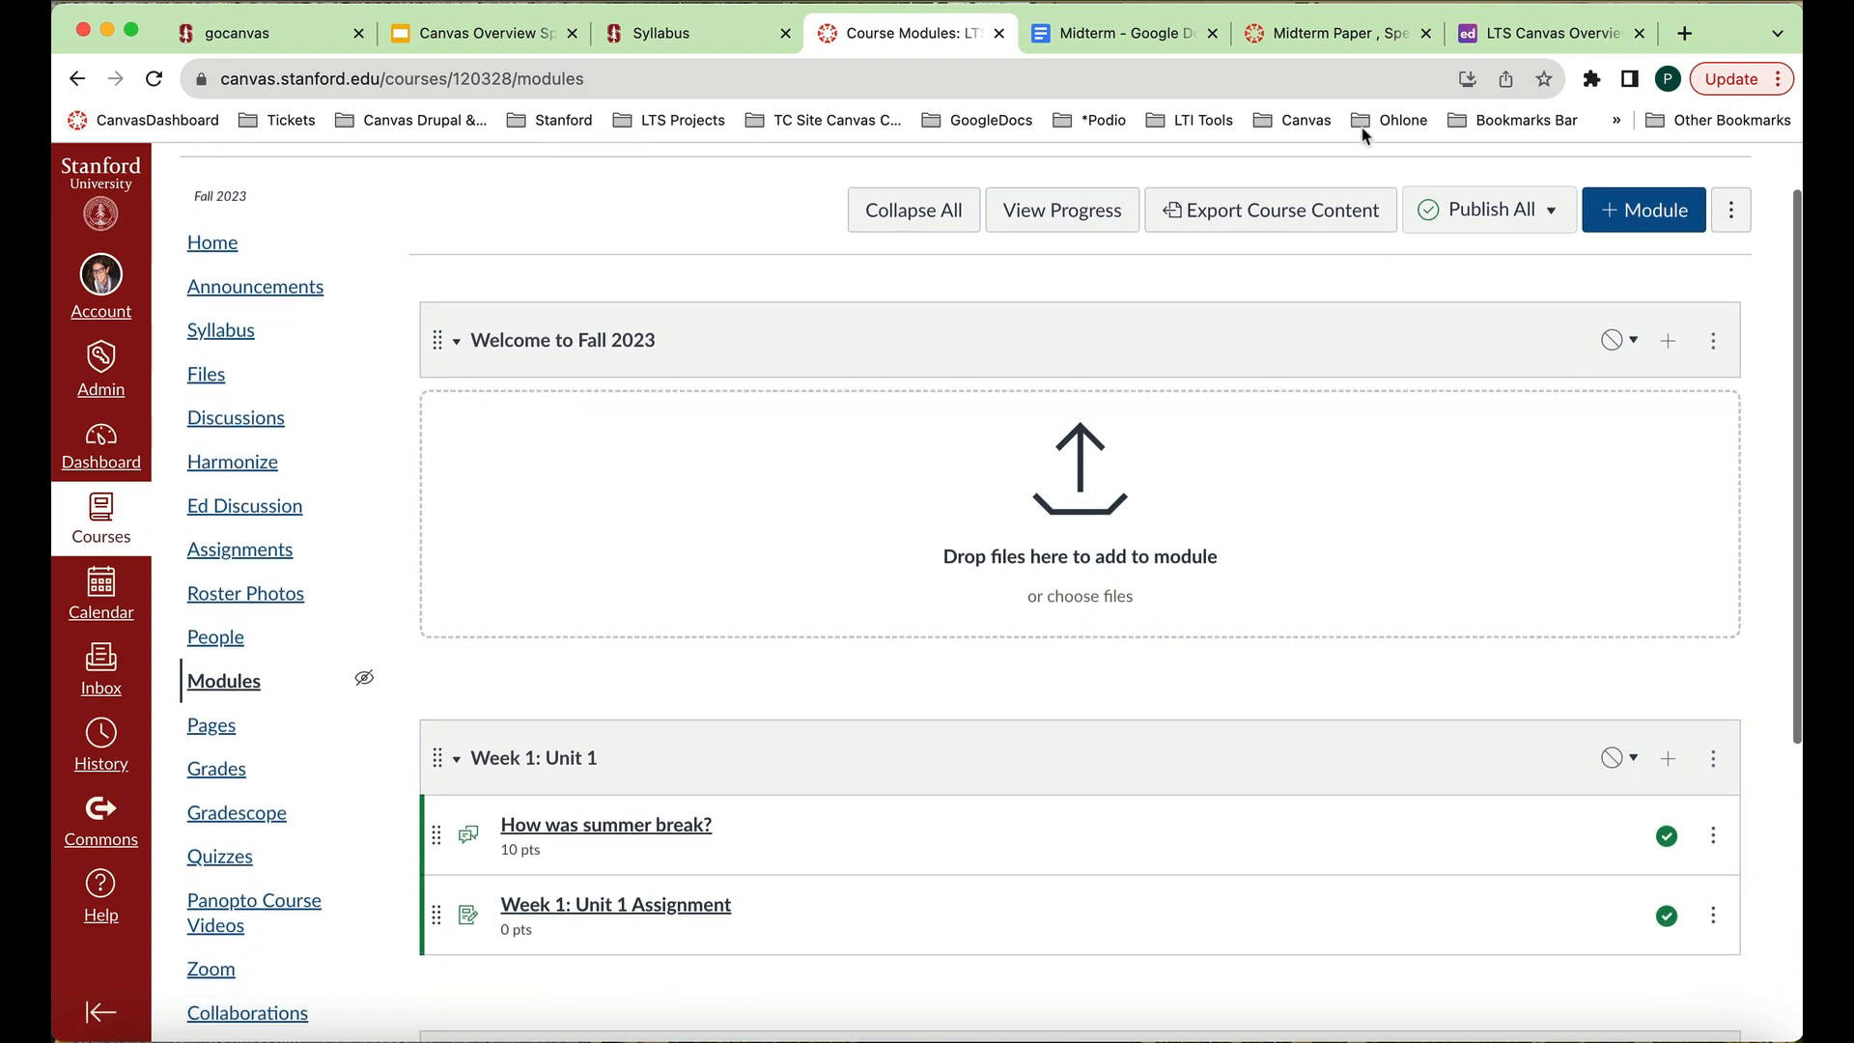
{"action": "scroll", "coordinate": [1217, 696], "scroll_direction": "down", "scroll_amount": 5}
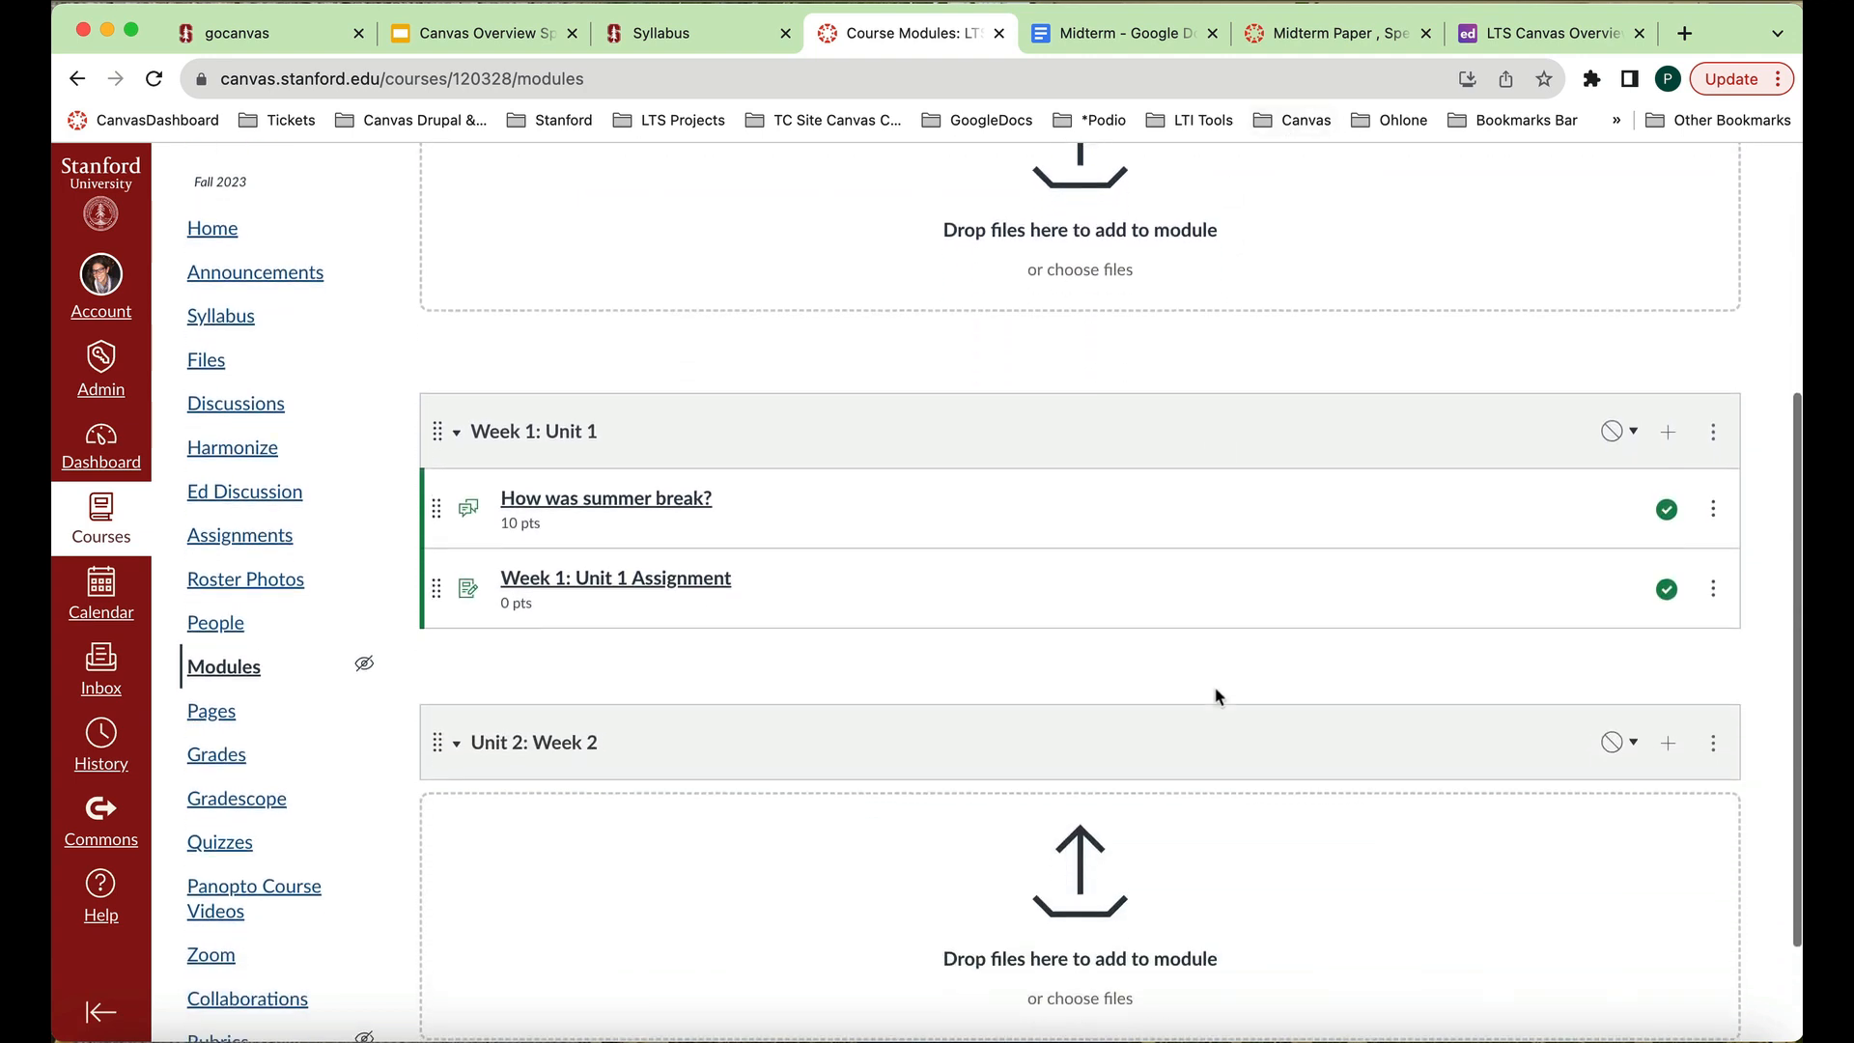
{"action": "scroll", "coordinate": [1217, 692], "scroll_direction": "down", "scroll_amount": 2}
{"action": "scroll", "coordinate": [1217, 692], "scroll_direction": "up", "scroll_amount": 3}
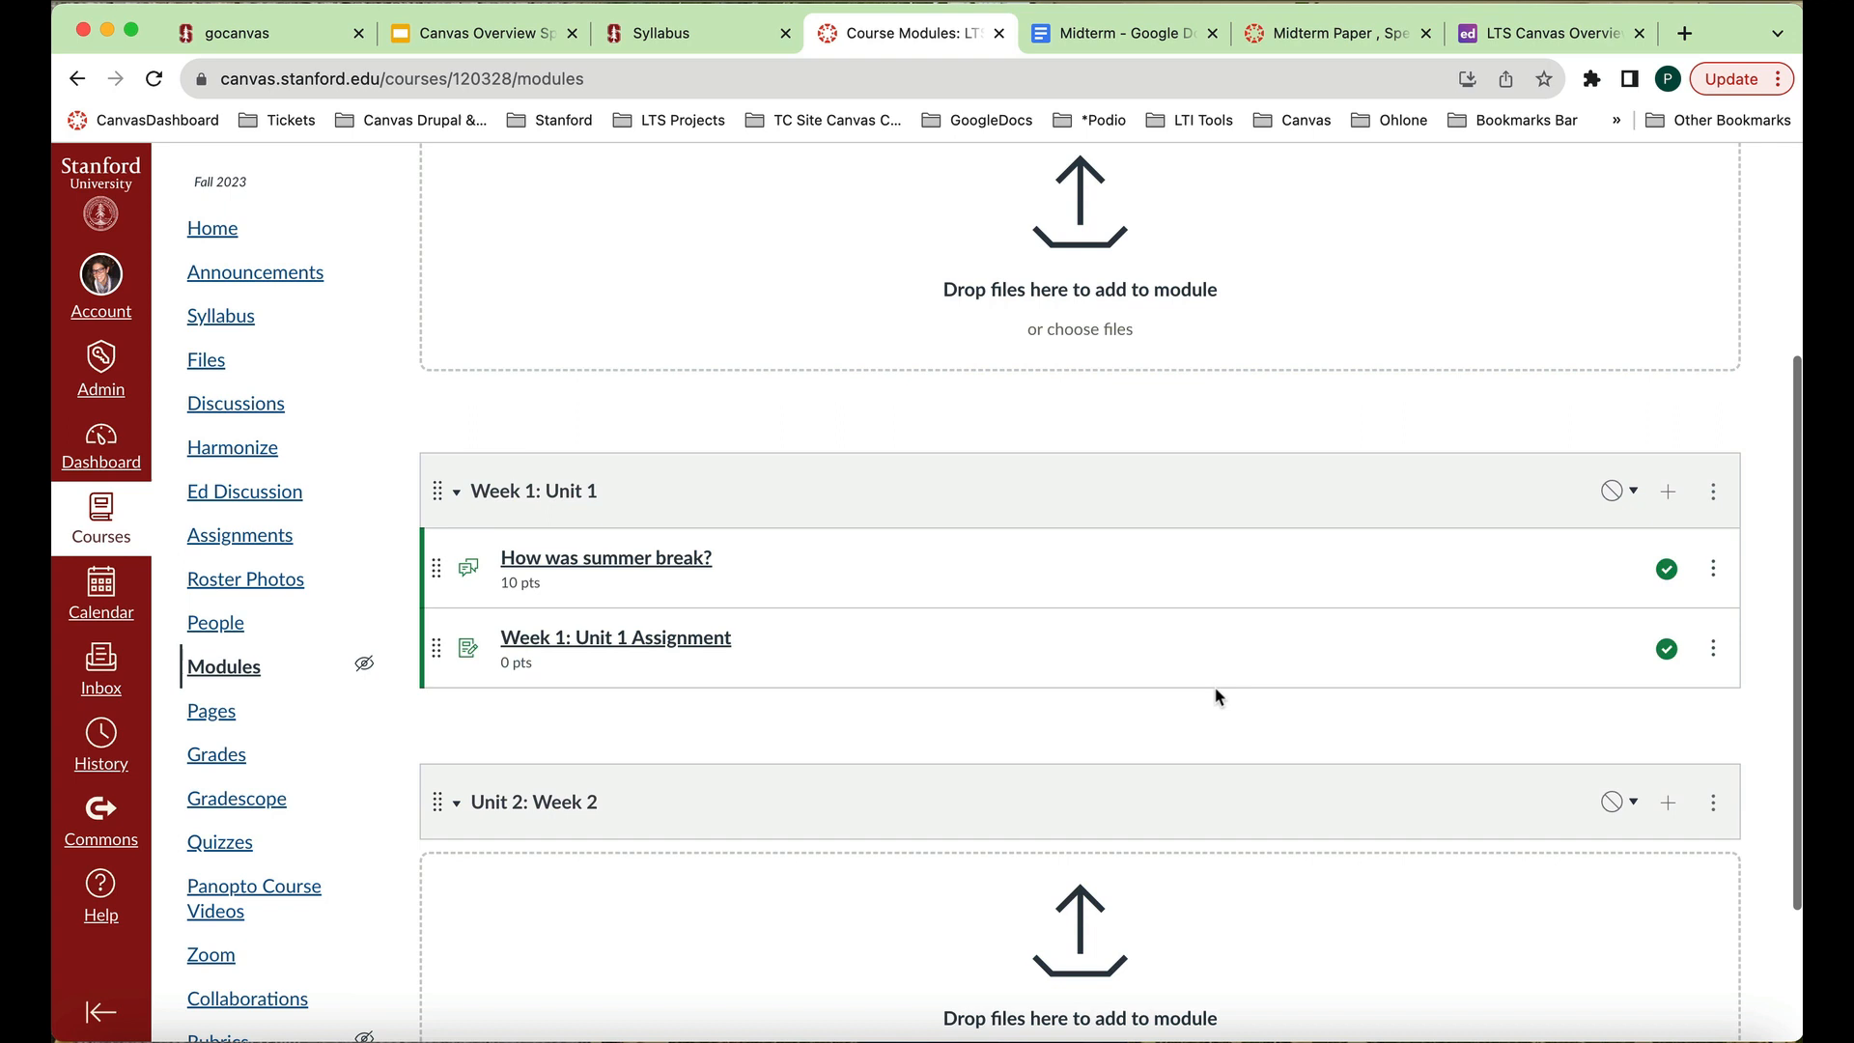
{"action": "left_click", "coordinate": [1674, 493]}
{"action": "left_click", "coordinate": [806, 404]}
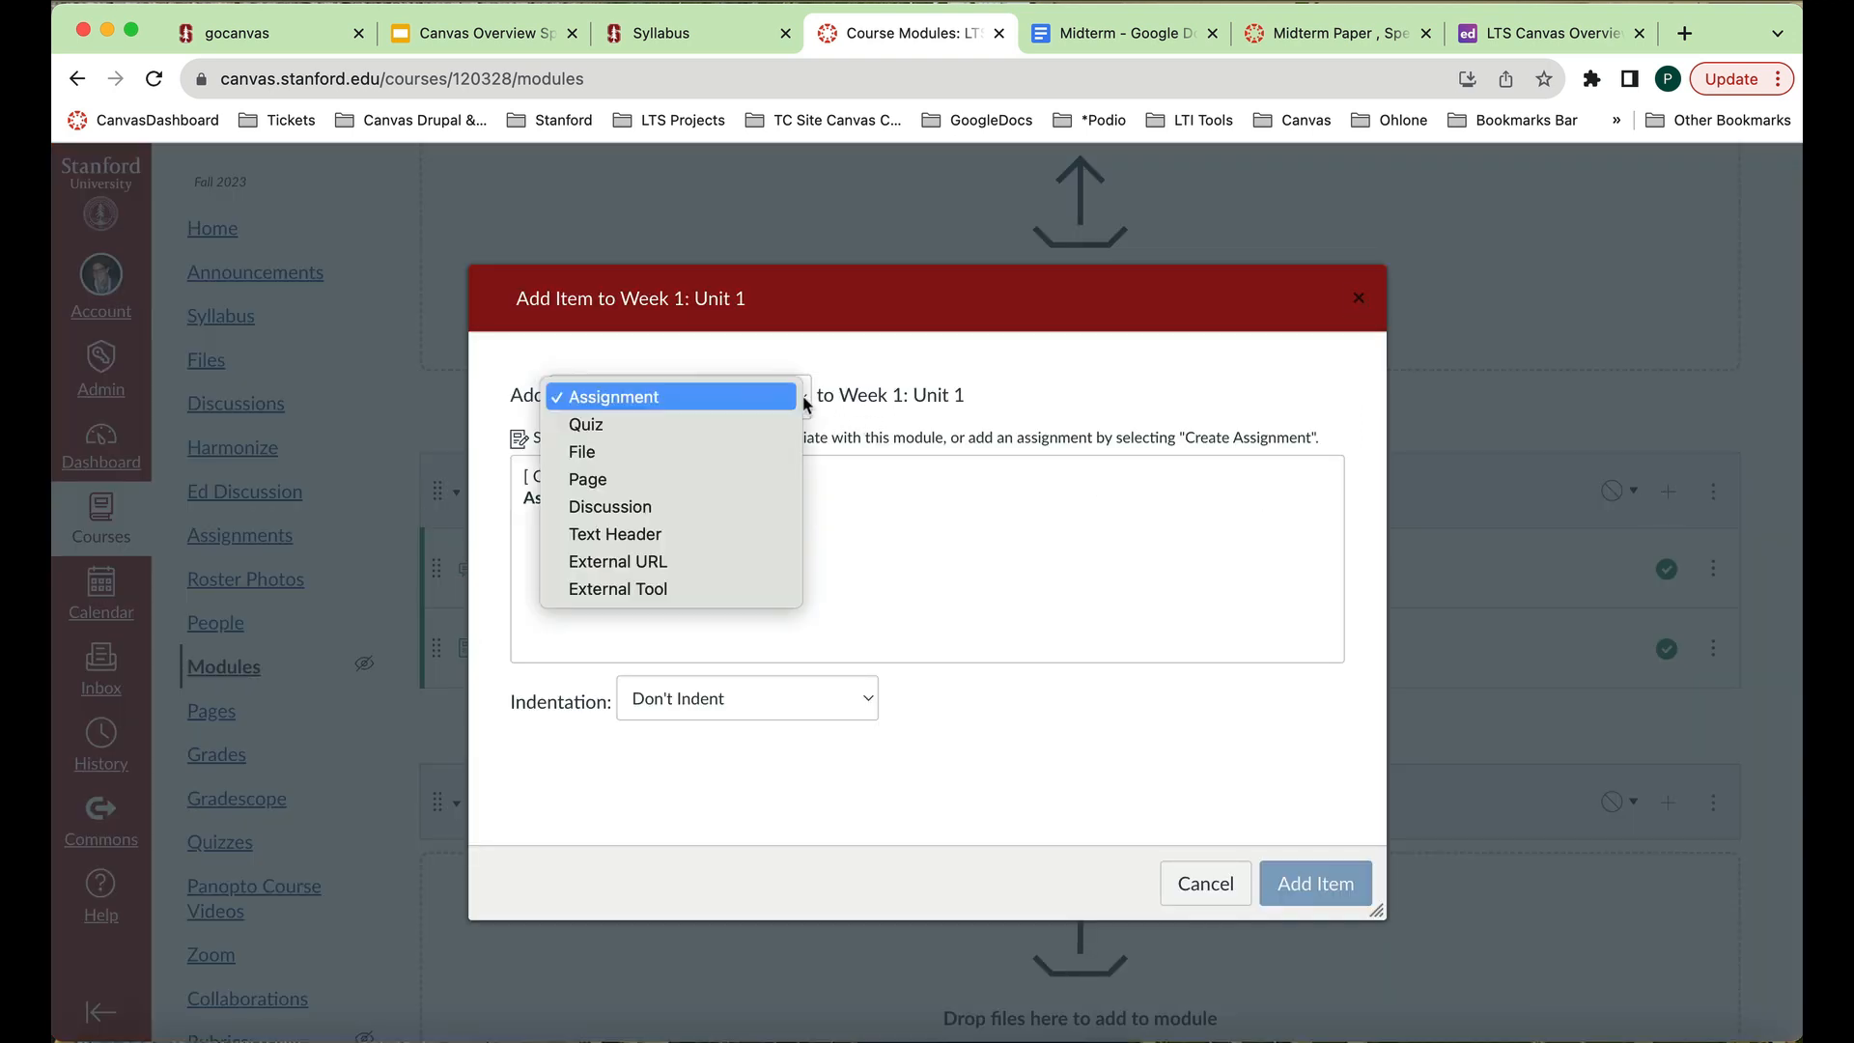
{"action": "left_click", "coordinate": [768, 564]}
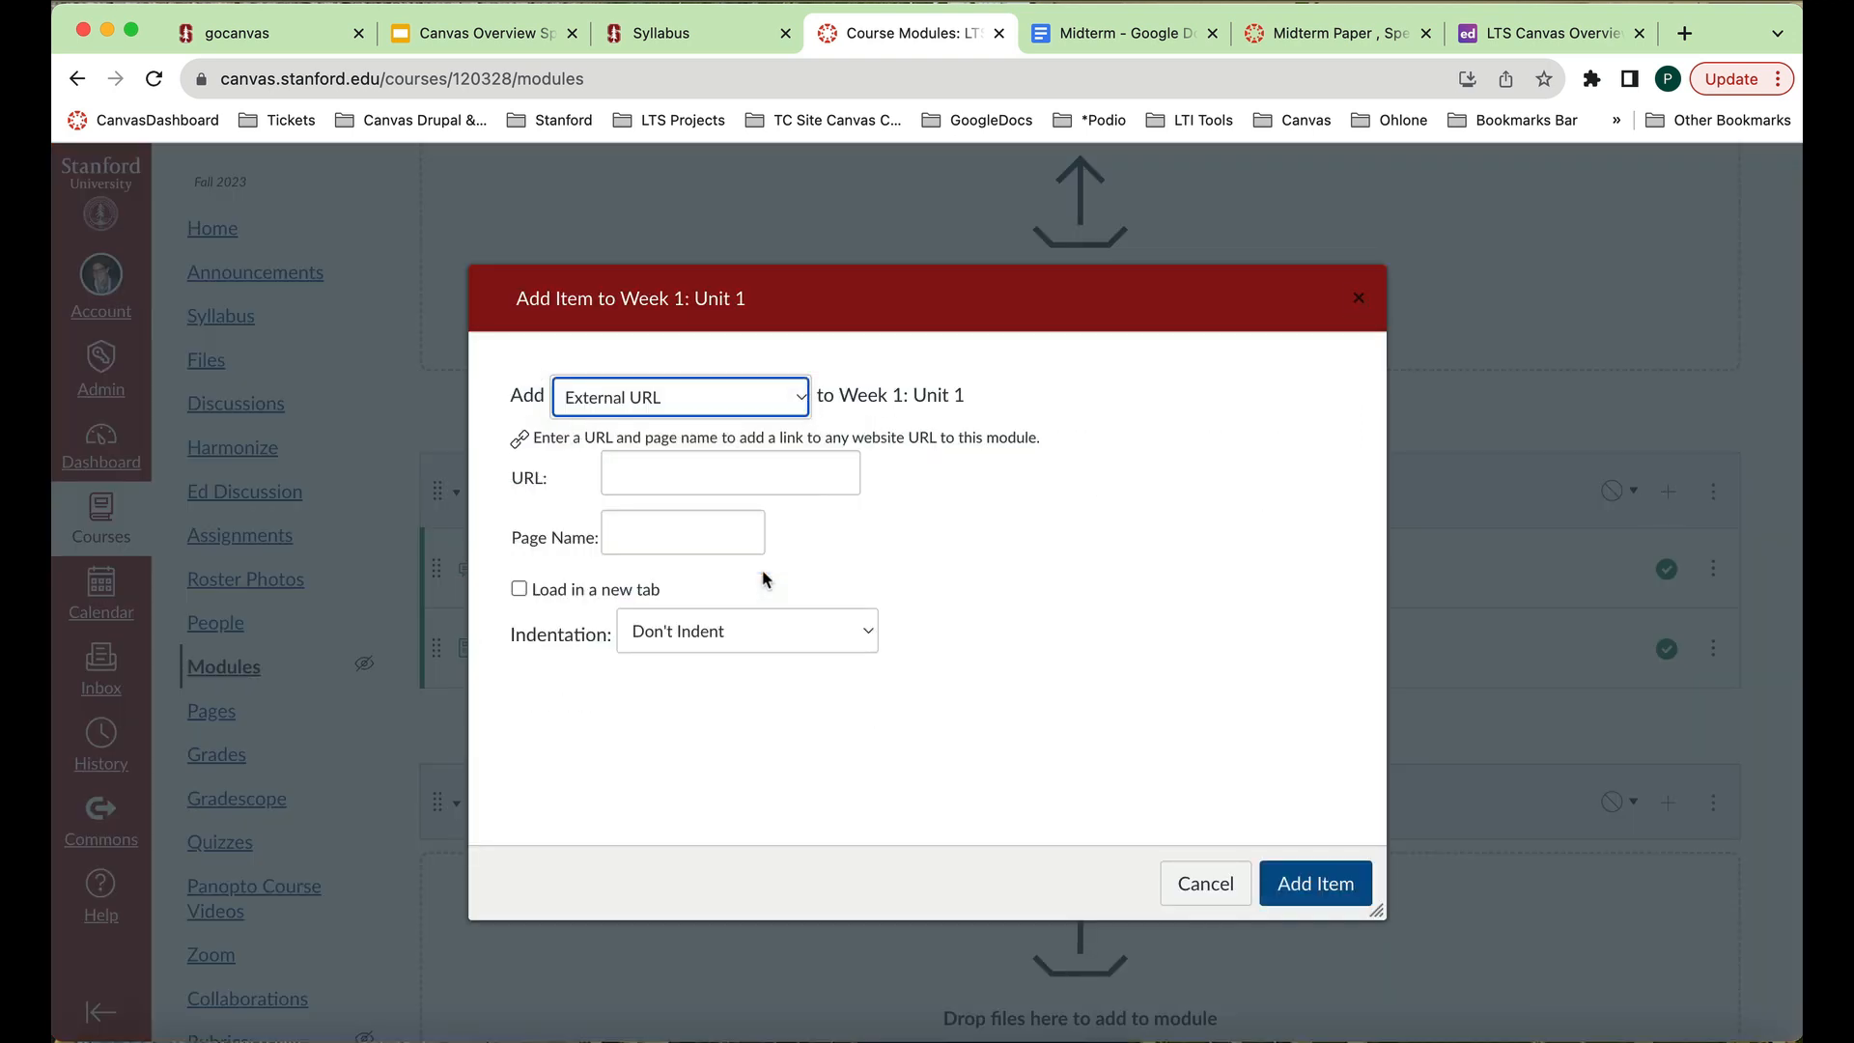
{"action": "left_click", "coordinate": [767, 479]}
{"action": "type", "text": "stanford.edu"}
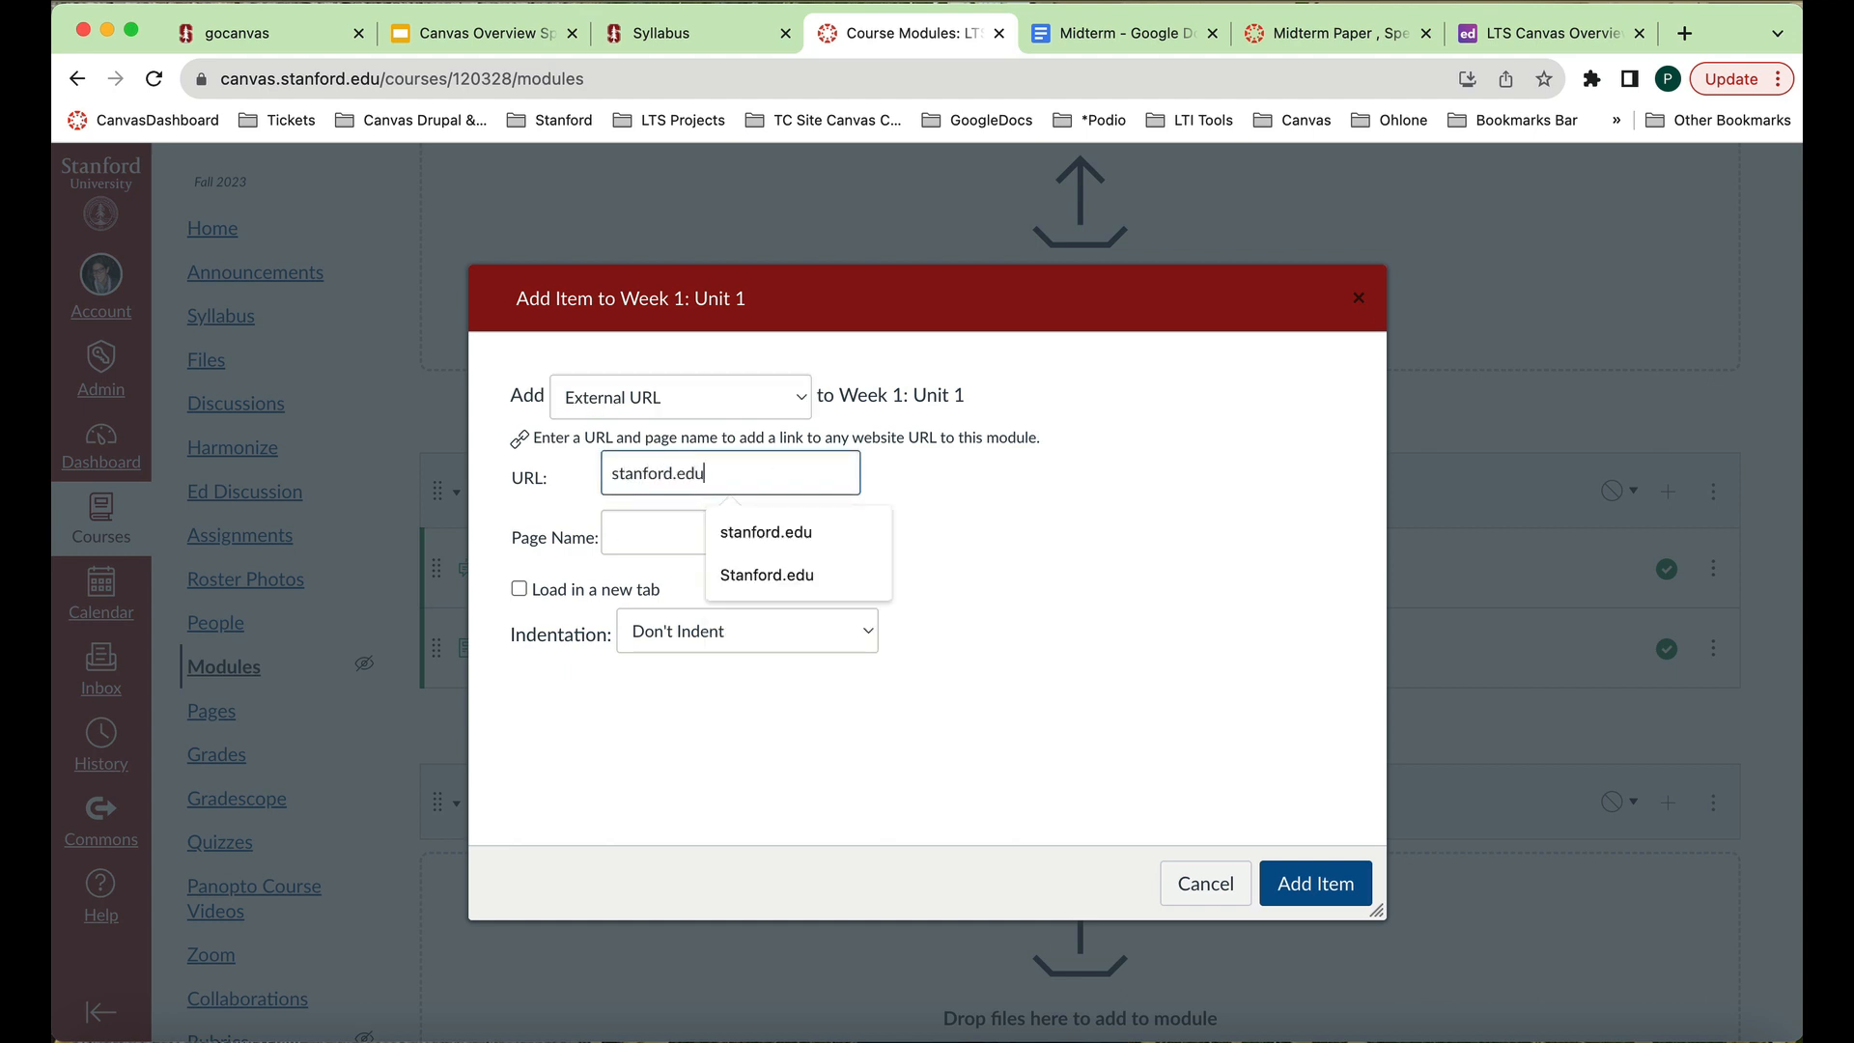
{"action": "key", "text": "Return"}
{"action": "left_click", "coordinate": [712, 534]}
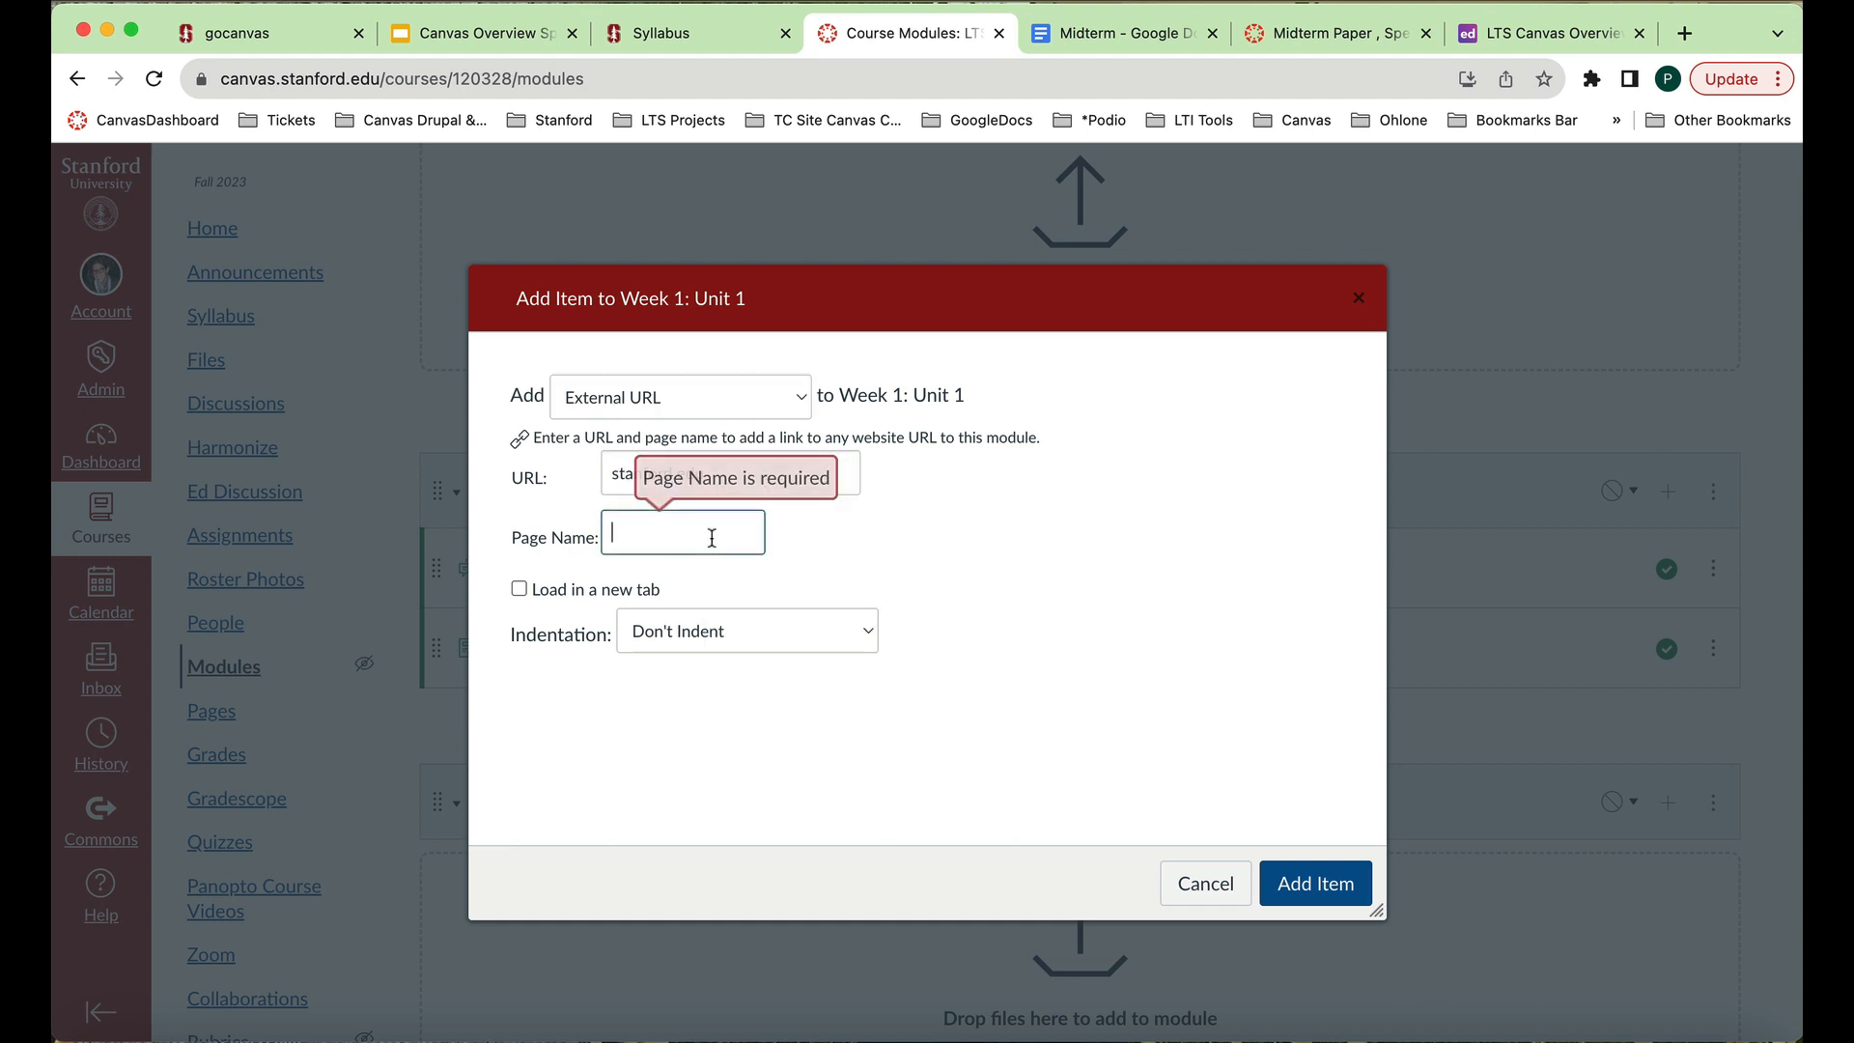
{"action": "type", "text": "Stanford"}
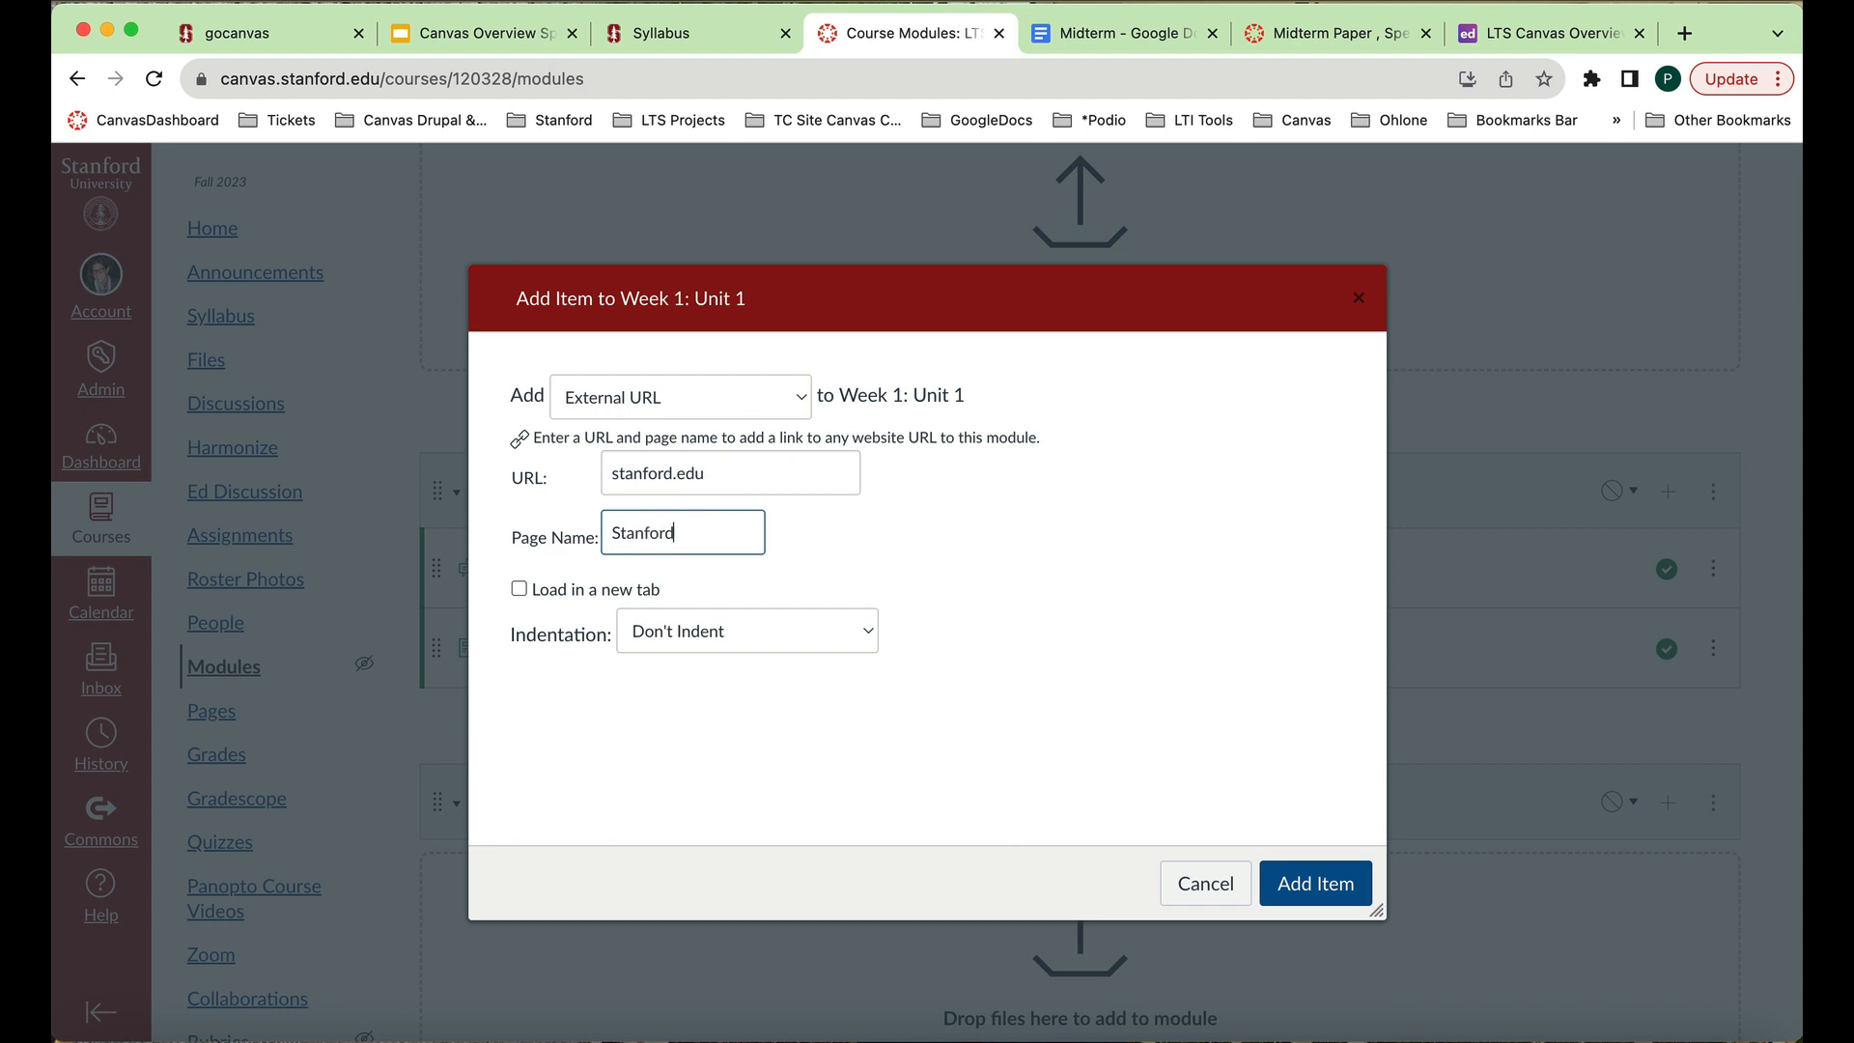
{"action": "left_click", "coordinate": [1340, 882]}
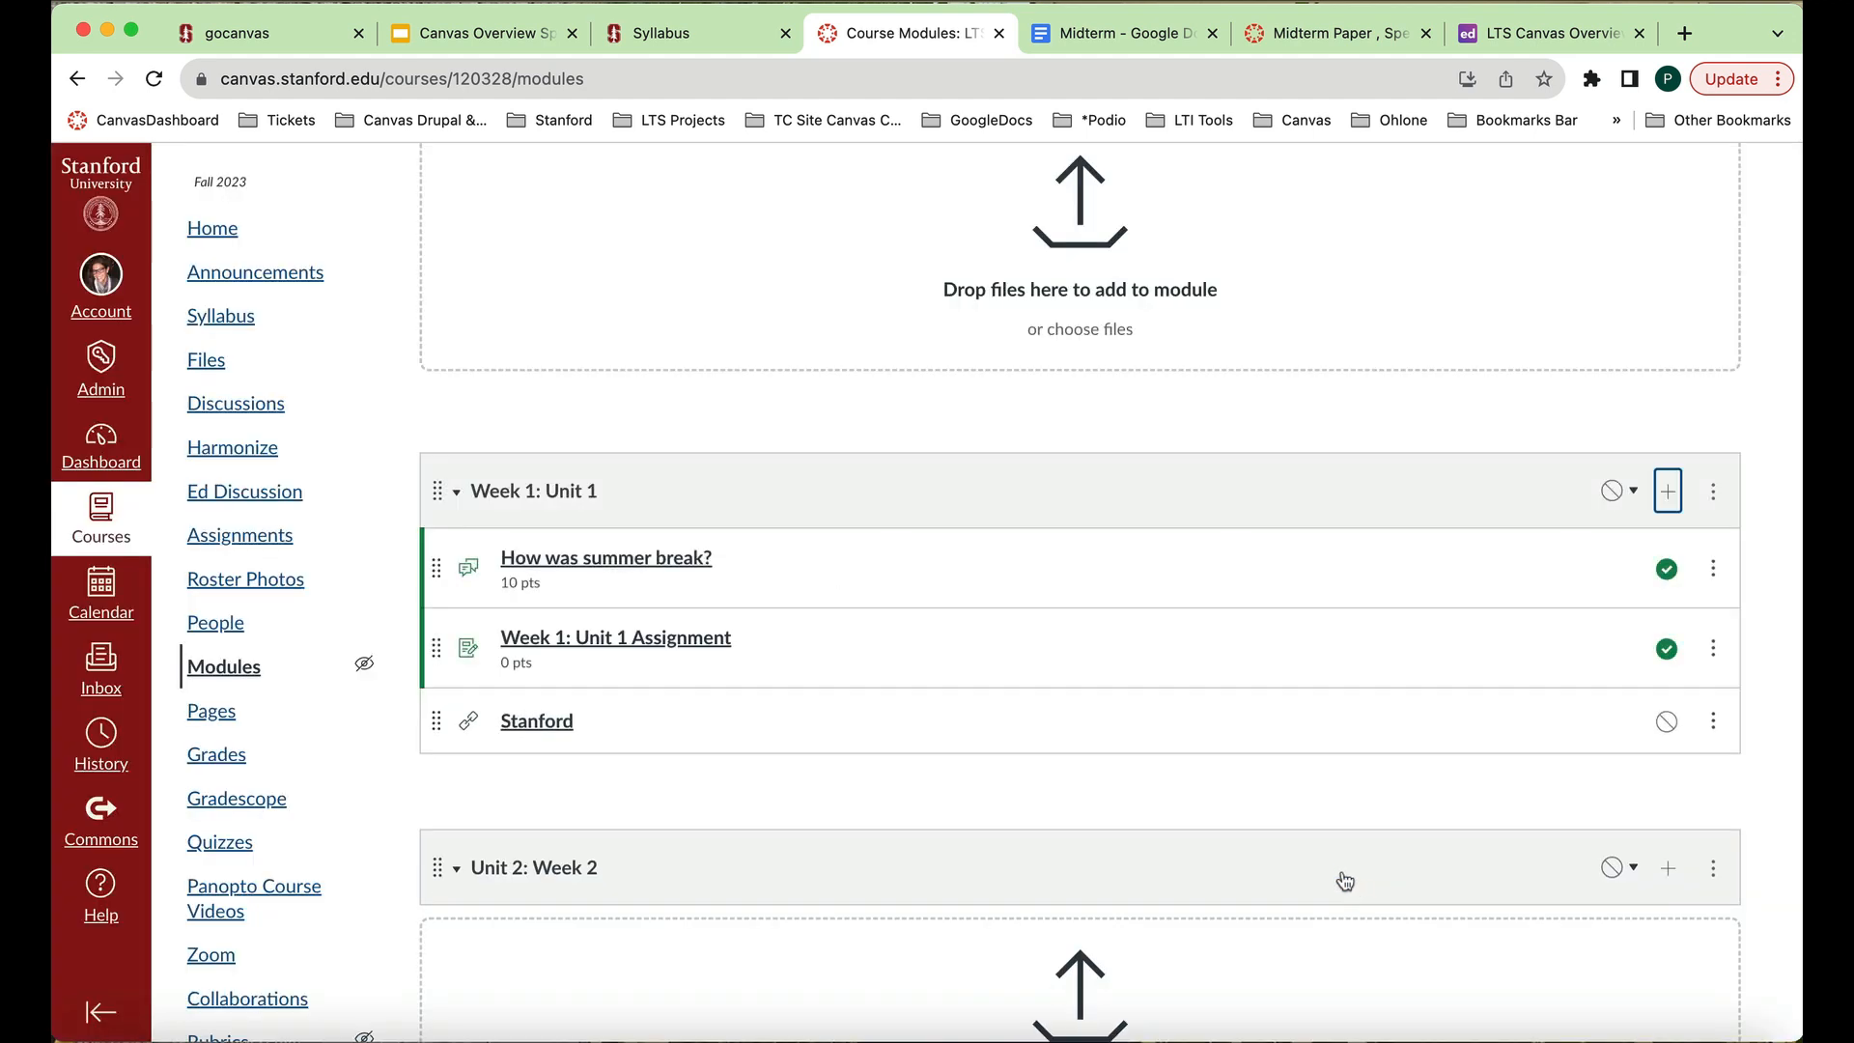
Publish the Week 1: Unit 1 module with all its items, and unpublish only the Stanford link.
{"action": "scroll", "coordinate": [1333, 866], "scroll_direction": "down", "scroll_amount": 3}
{"action": "scroll", "coordinate": [1333, 864], "scroll_direction": "up", "scroll_amount": 8}
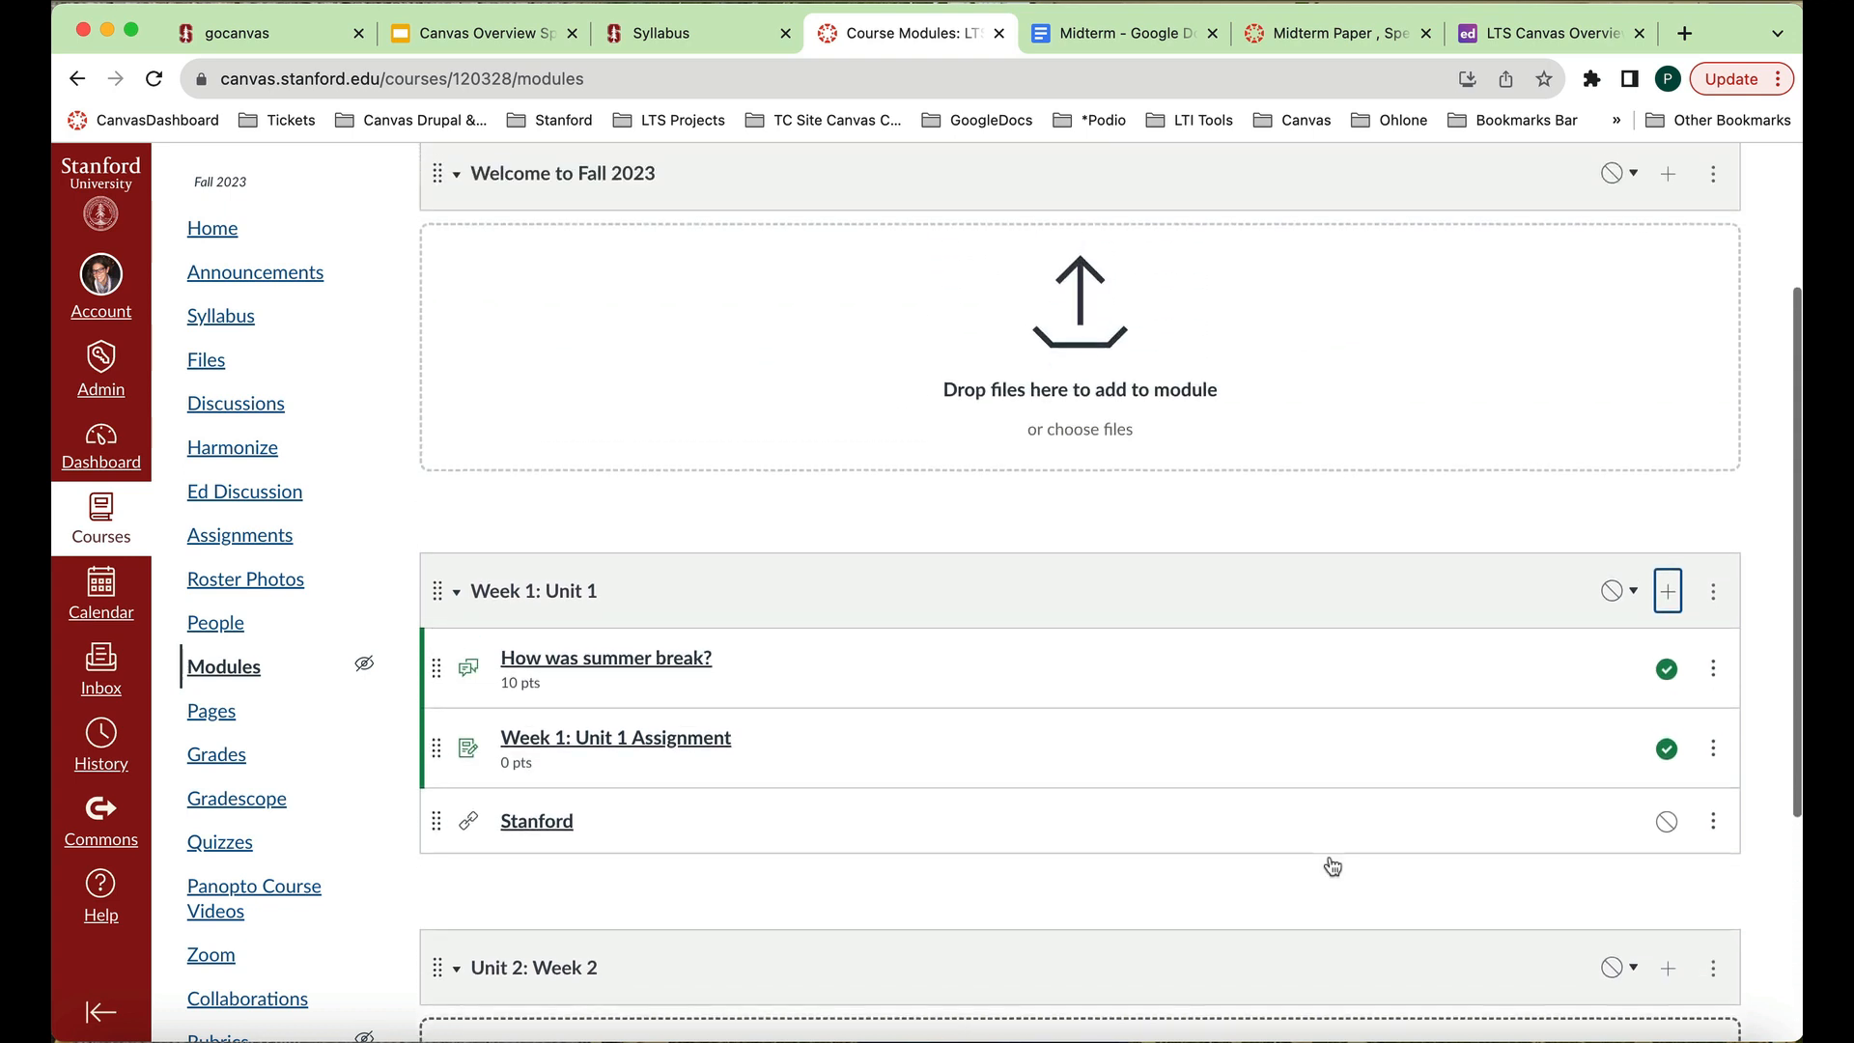
{"action": "scroll", "coordinate": [1330, 862], "scroll_direction": "down", "scroll_amount": 3}
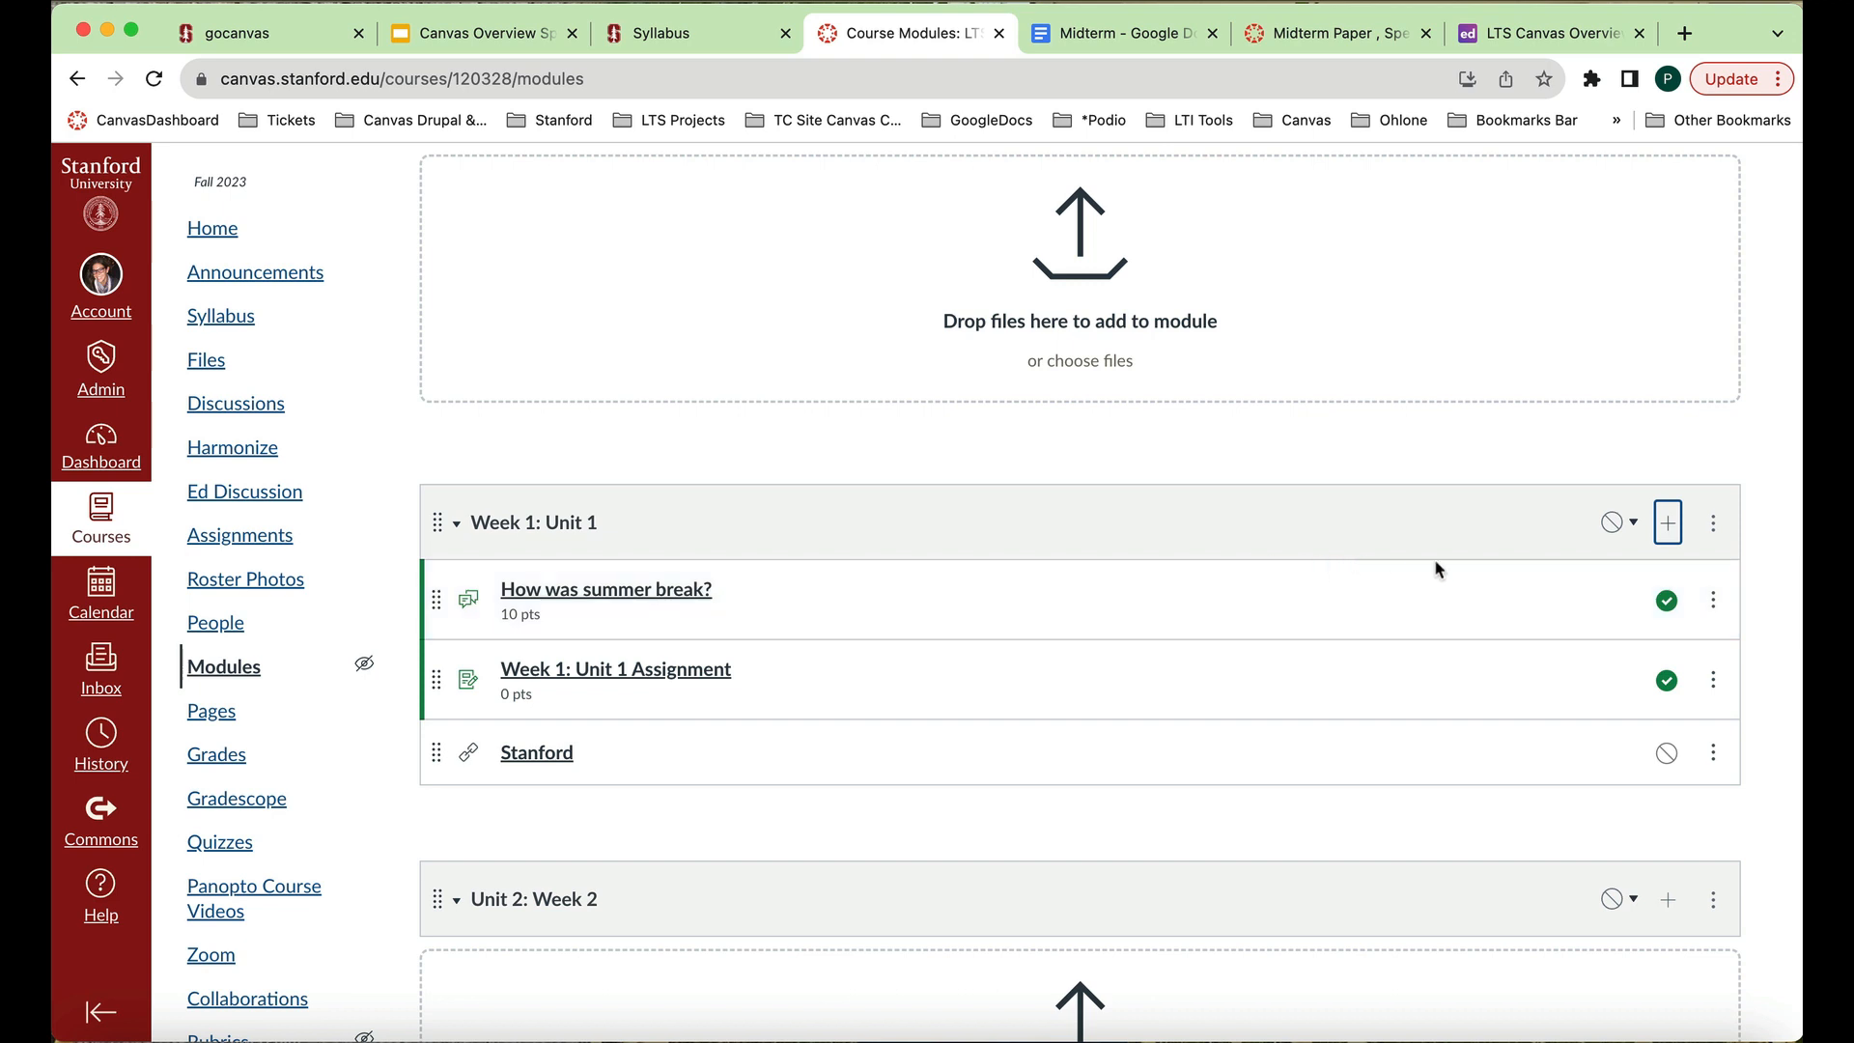
{"action": "left_click", "coordinate": [1614, 524]}
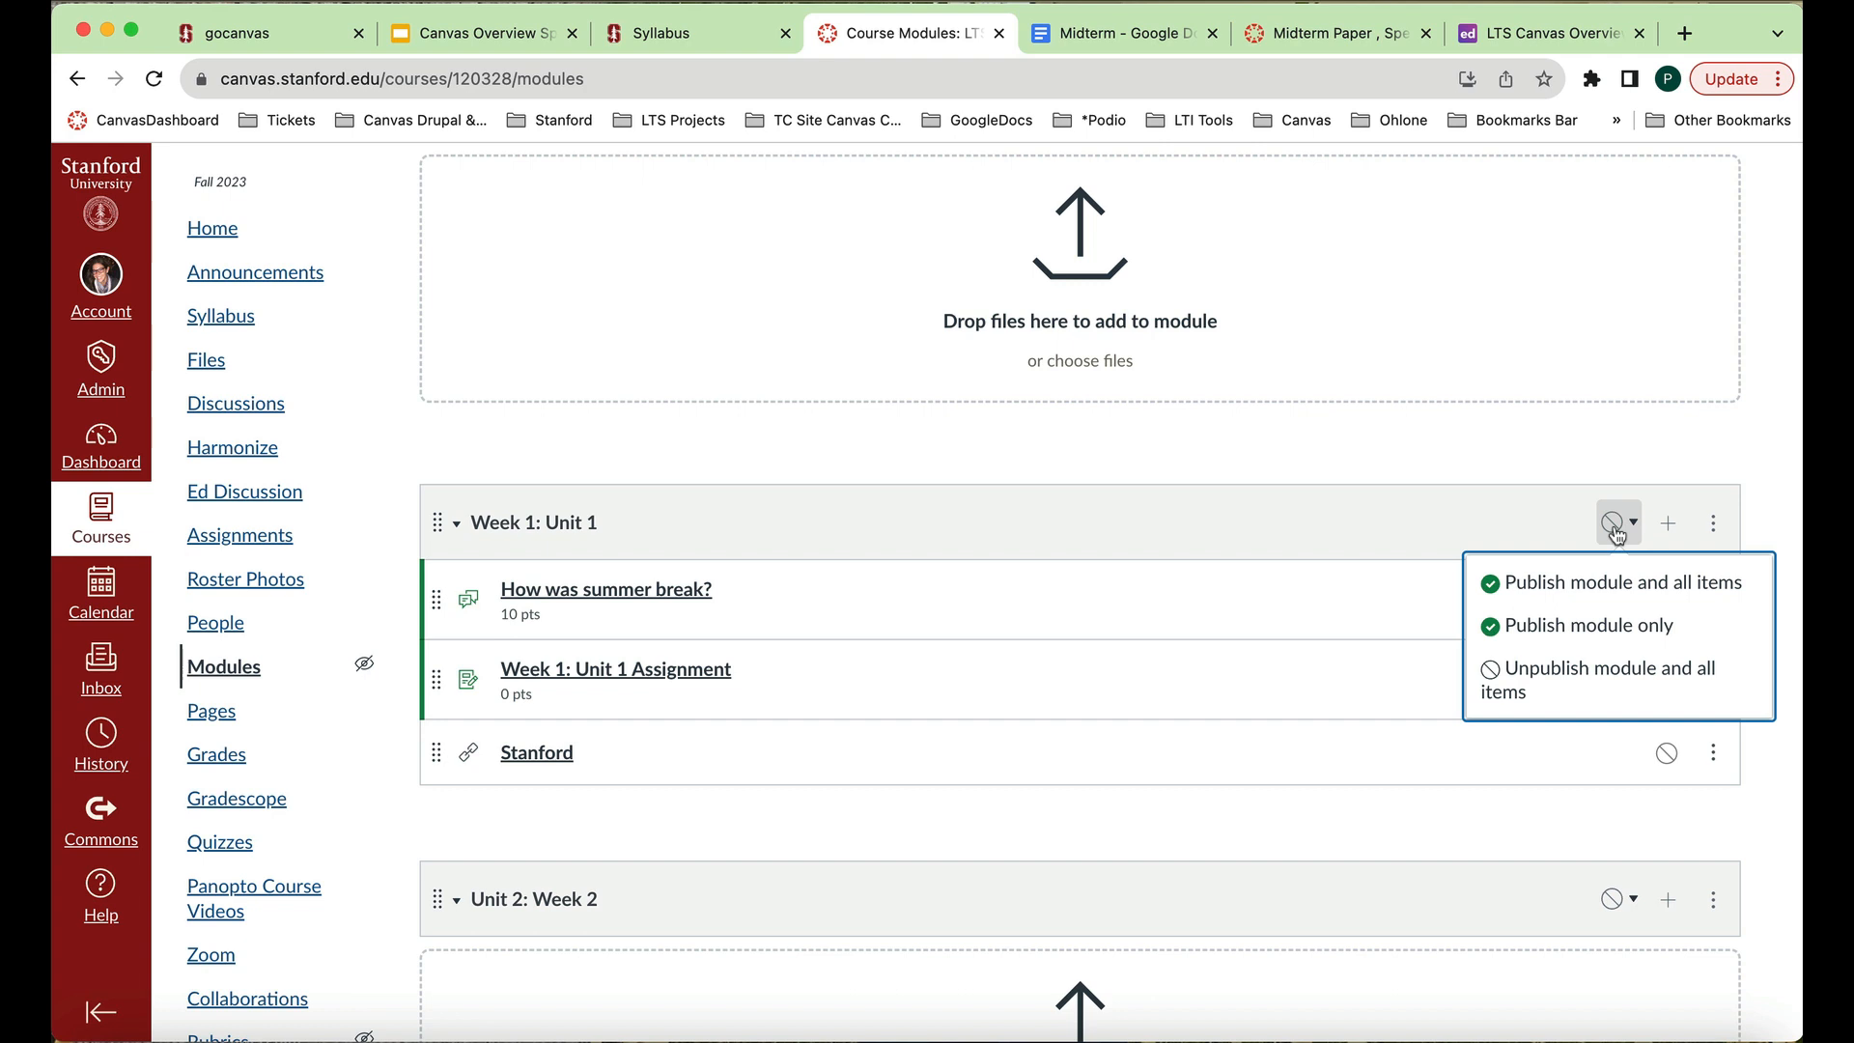
{"action": "left_click", "coordinate": [1575, 584]}
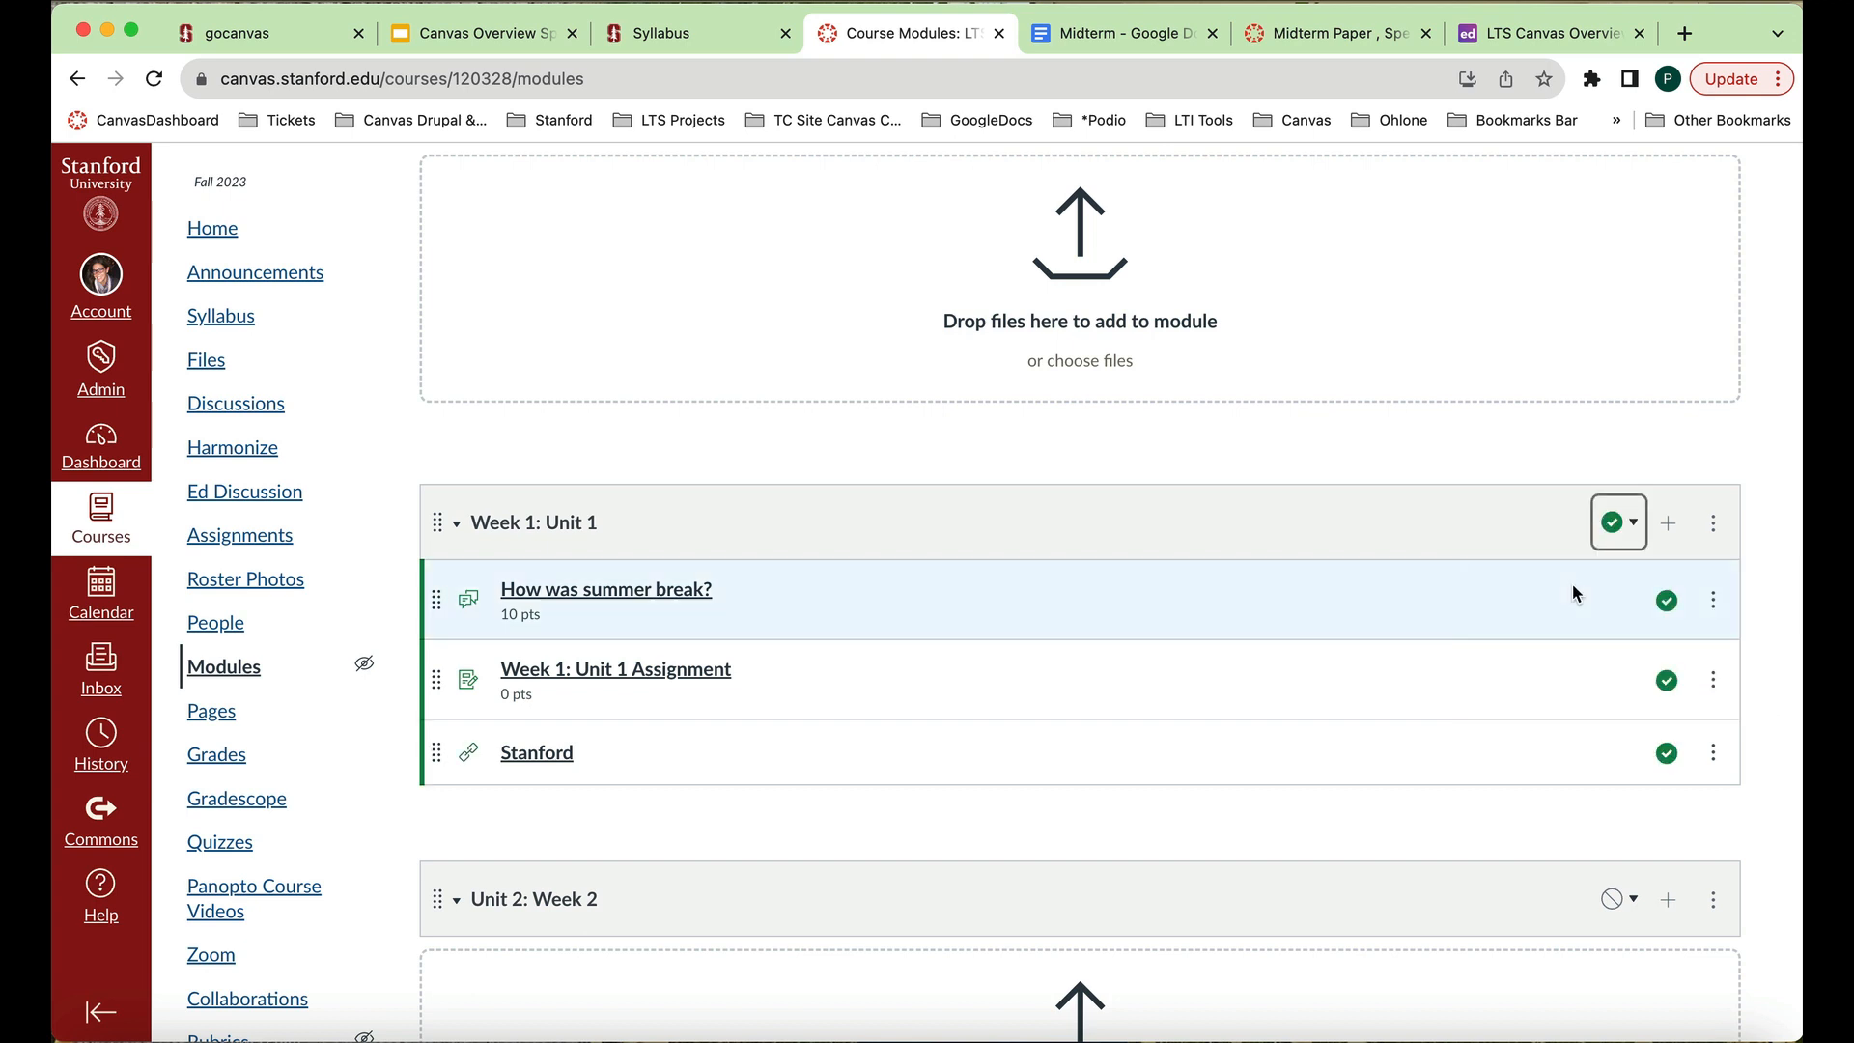
{"action": "left_click", "coordinate": [1668, 760]}
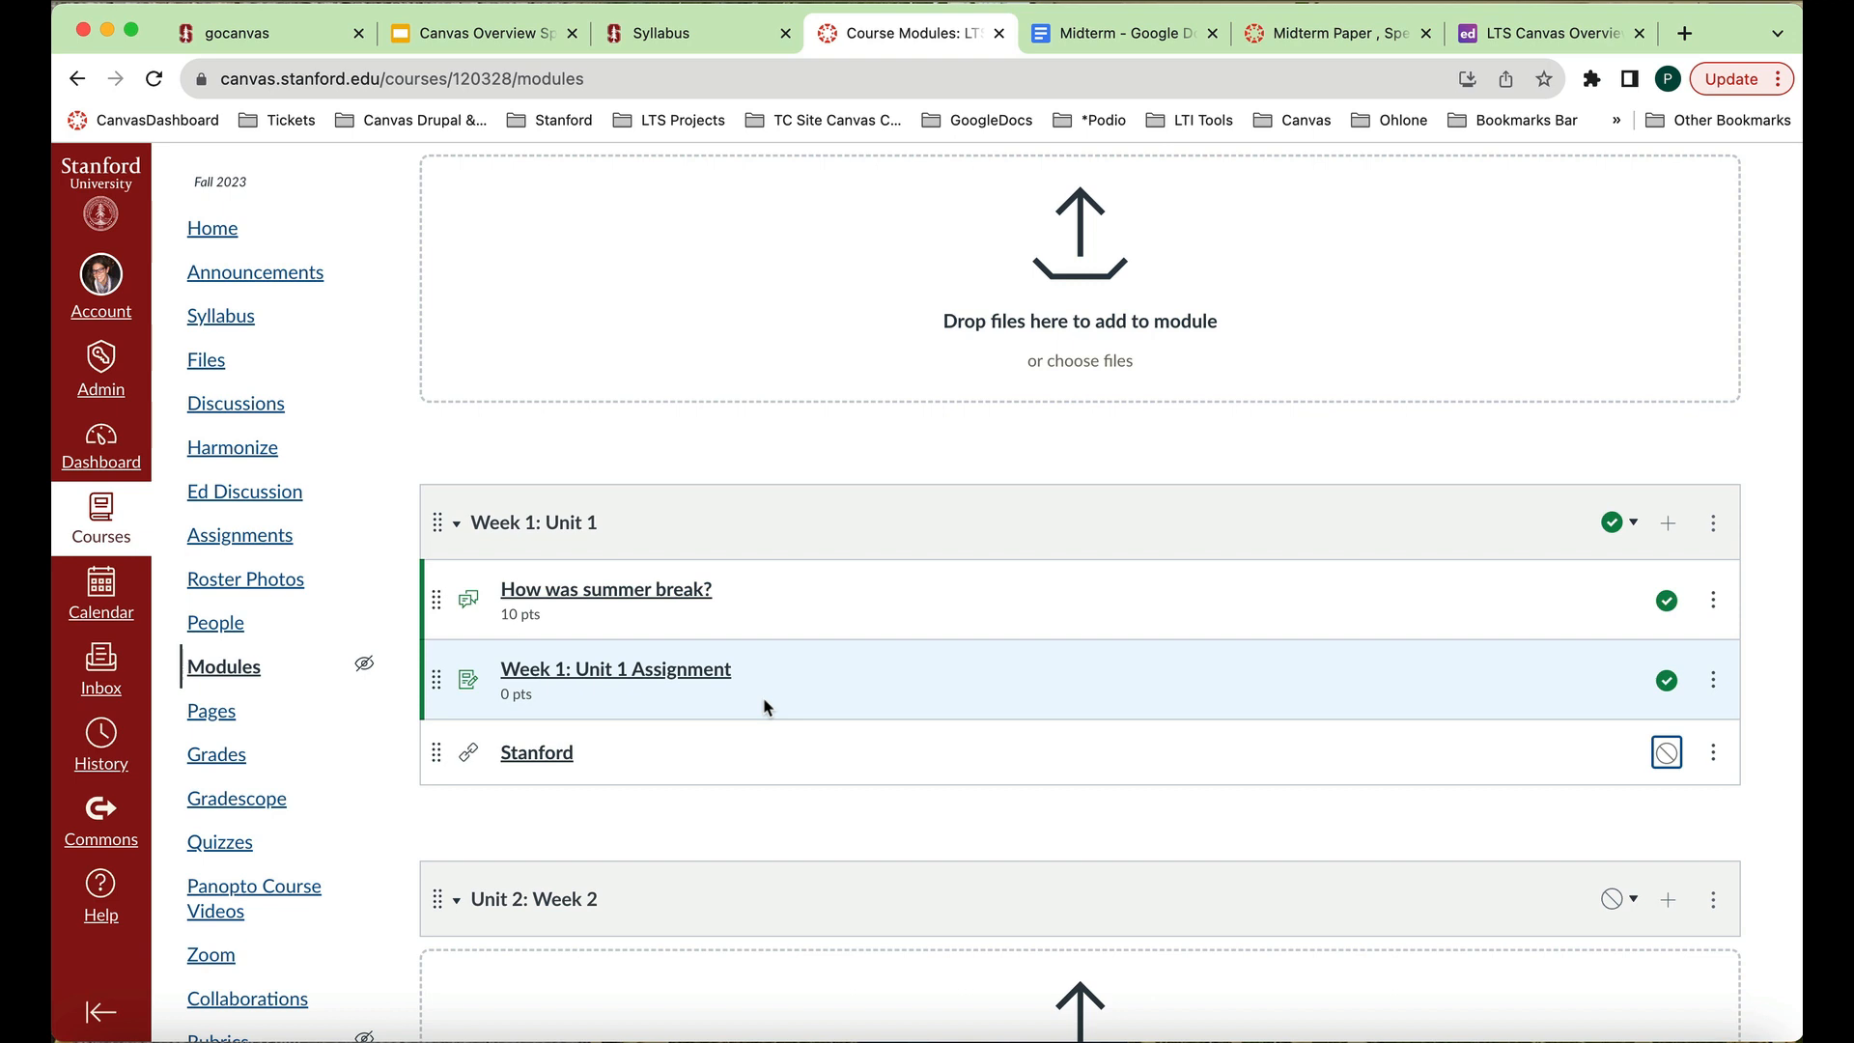
Set the course home page to display Course Modules, and save the choice.
{"action": "scroll", "coordinate": [765, 708], "scroll_direction": "up", "scroll_amount": 4}
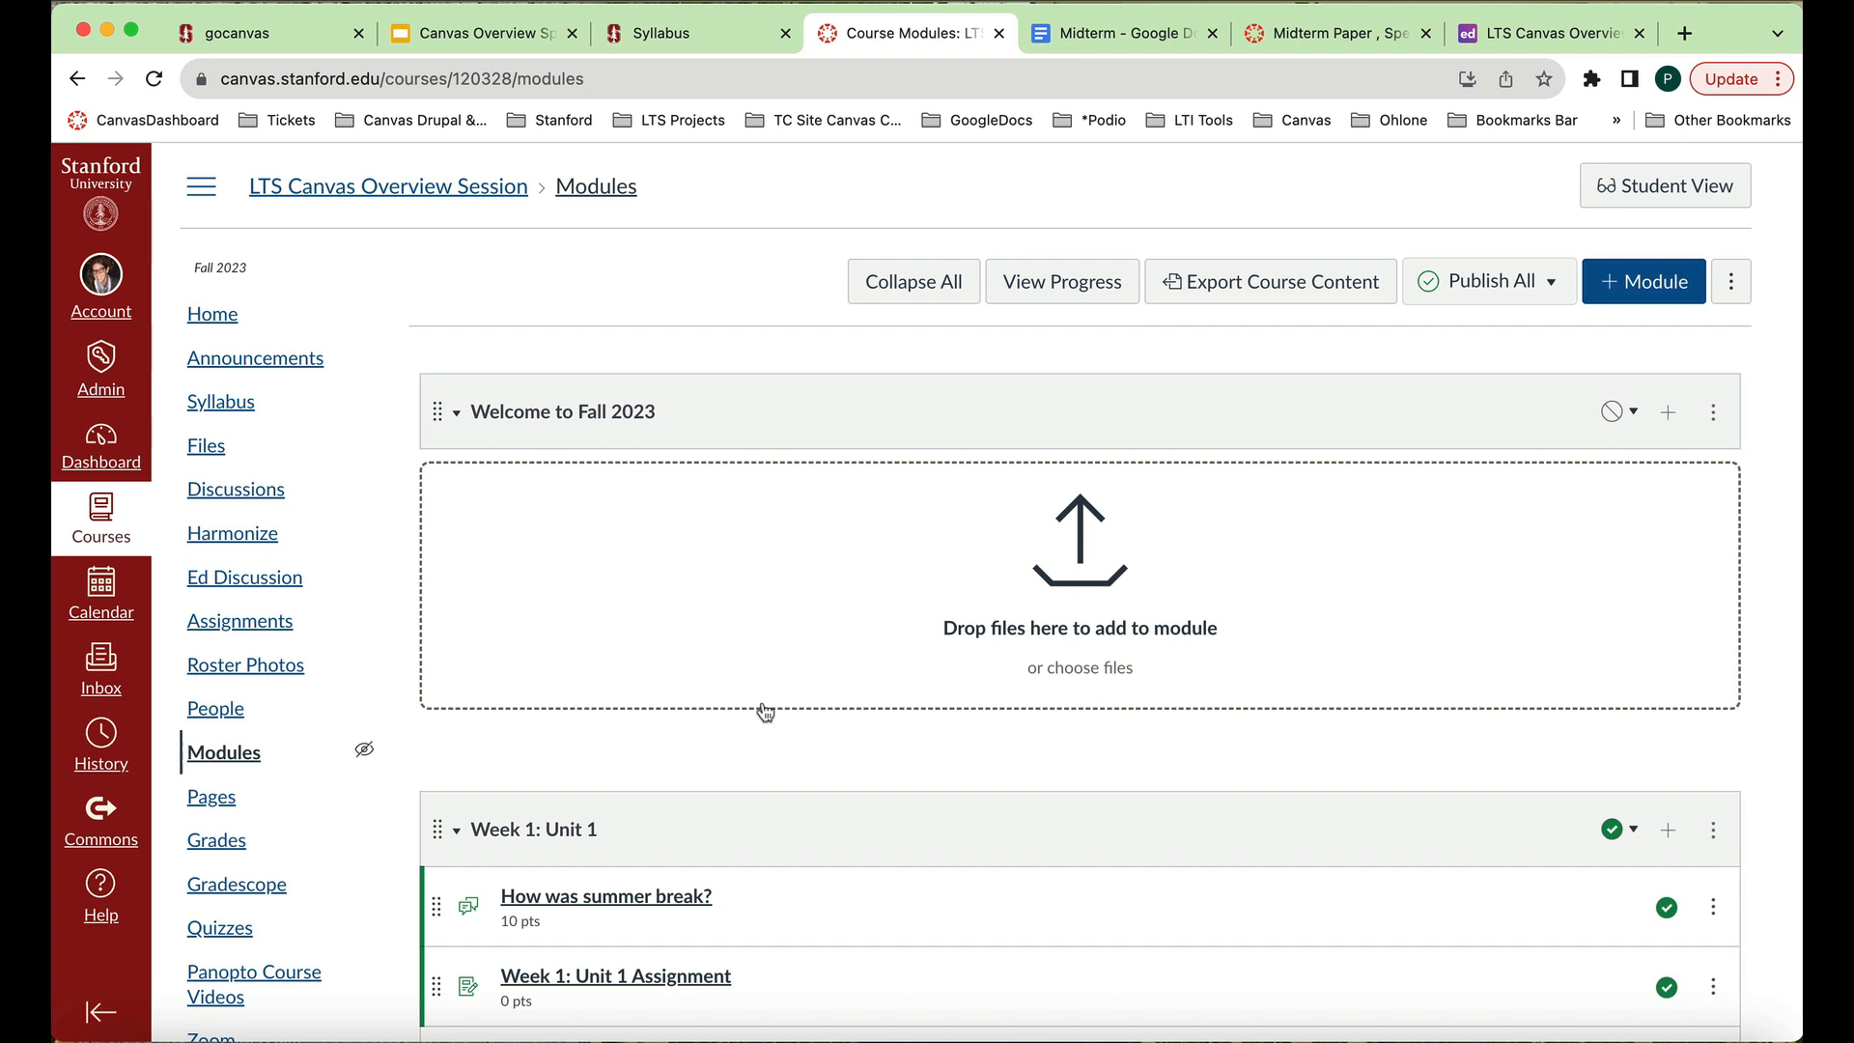
{"action": "left_click", "coordinate": [225, 318]}
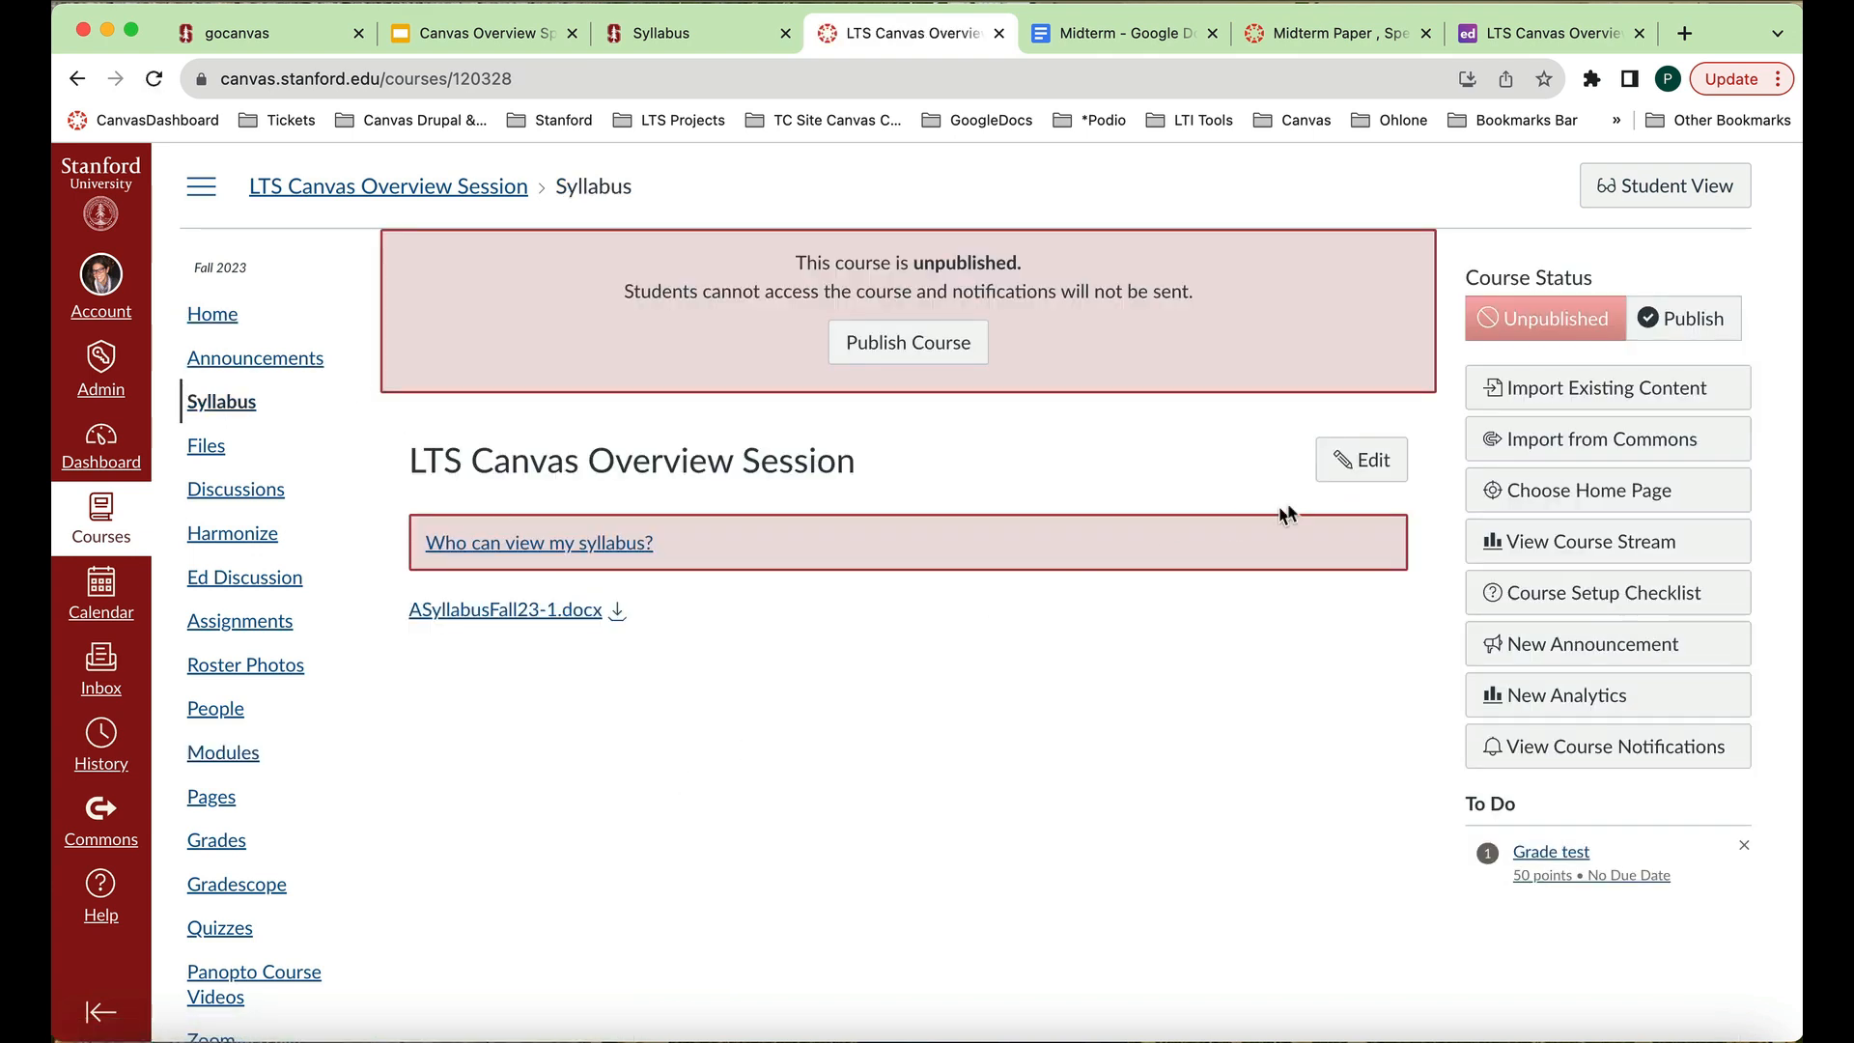
{"action": "left_click", "coordinate": [1586, 490]}
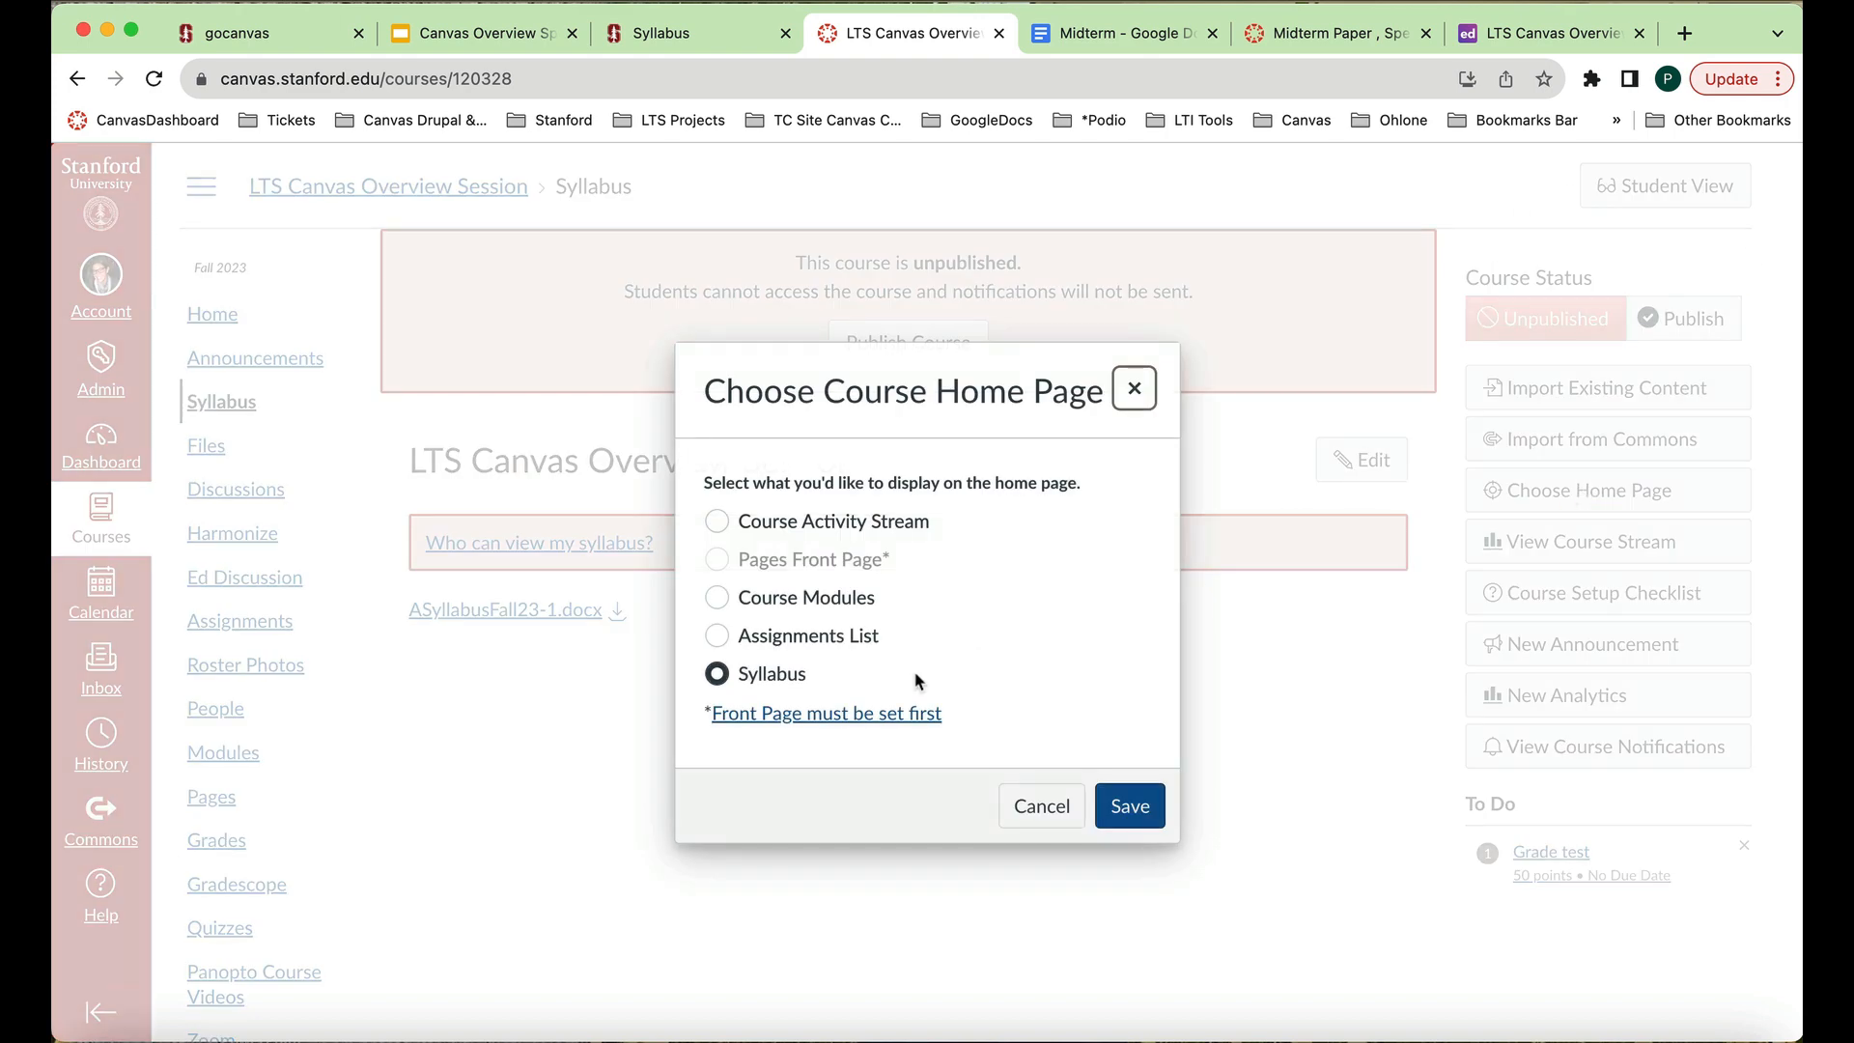
{"action": "left_click", "coordinate": [717, 599]}
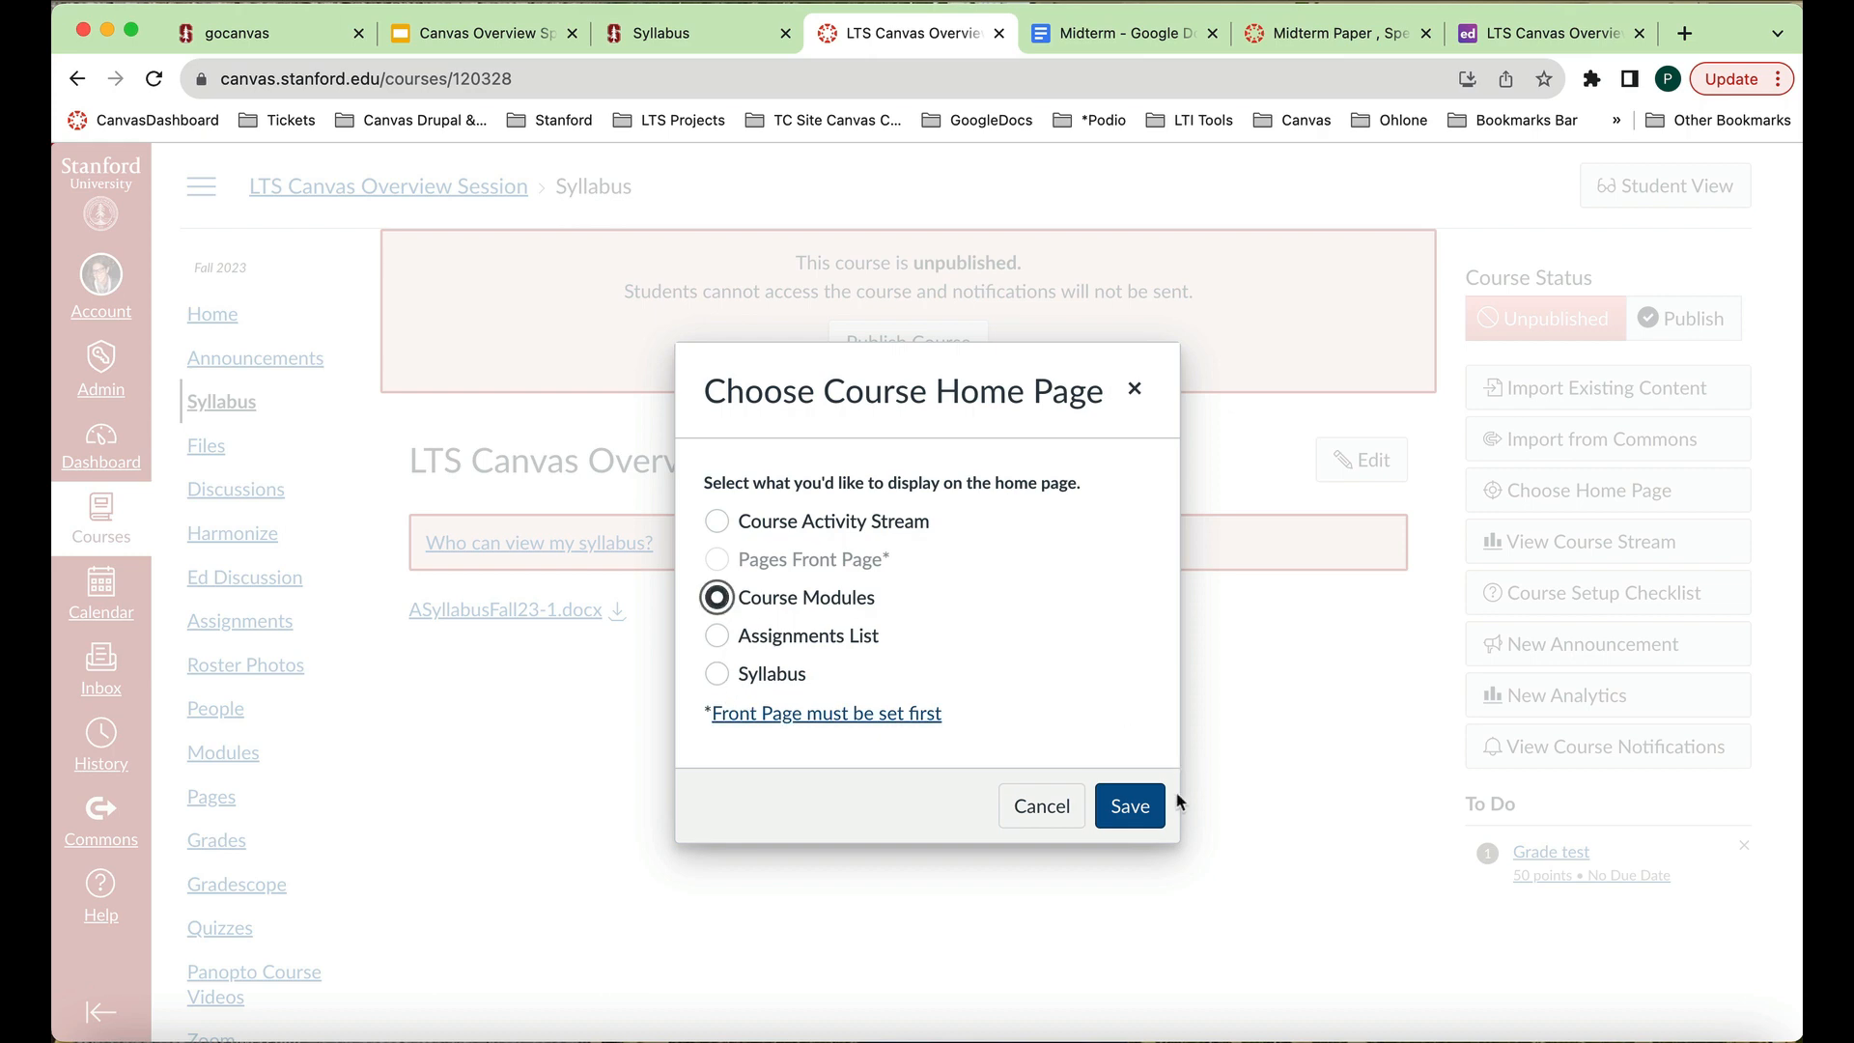
{"action": "left_click", "coordinate": [1133, 812]}
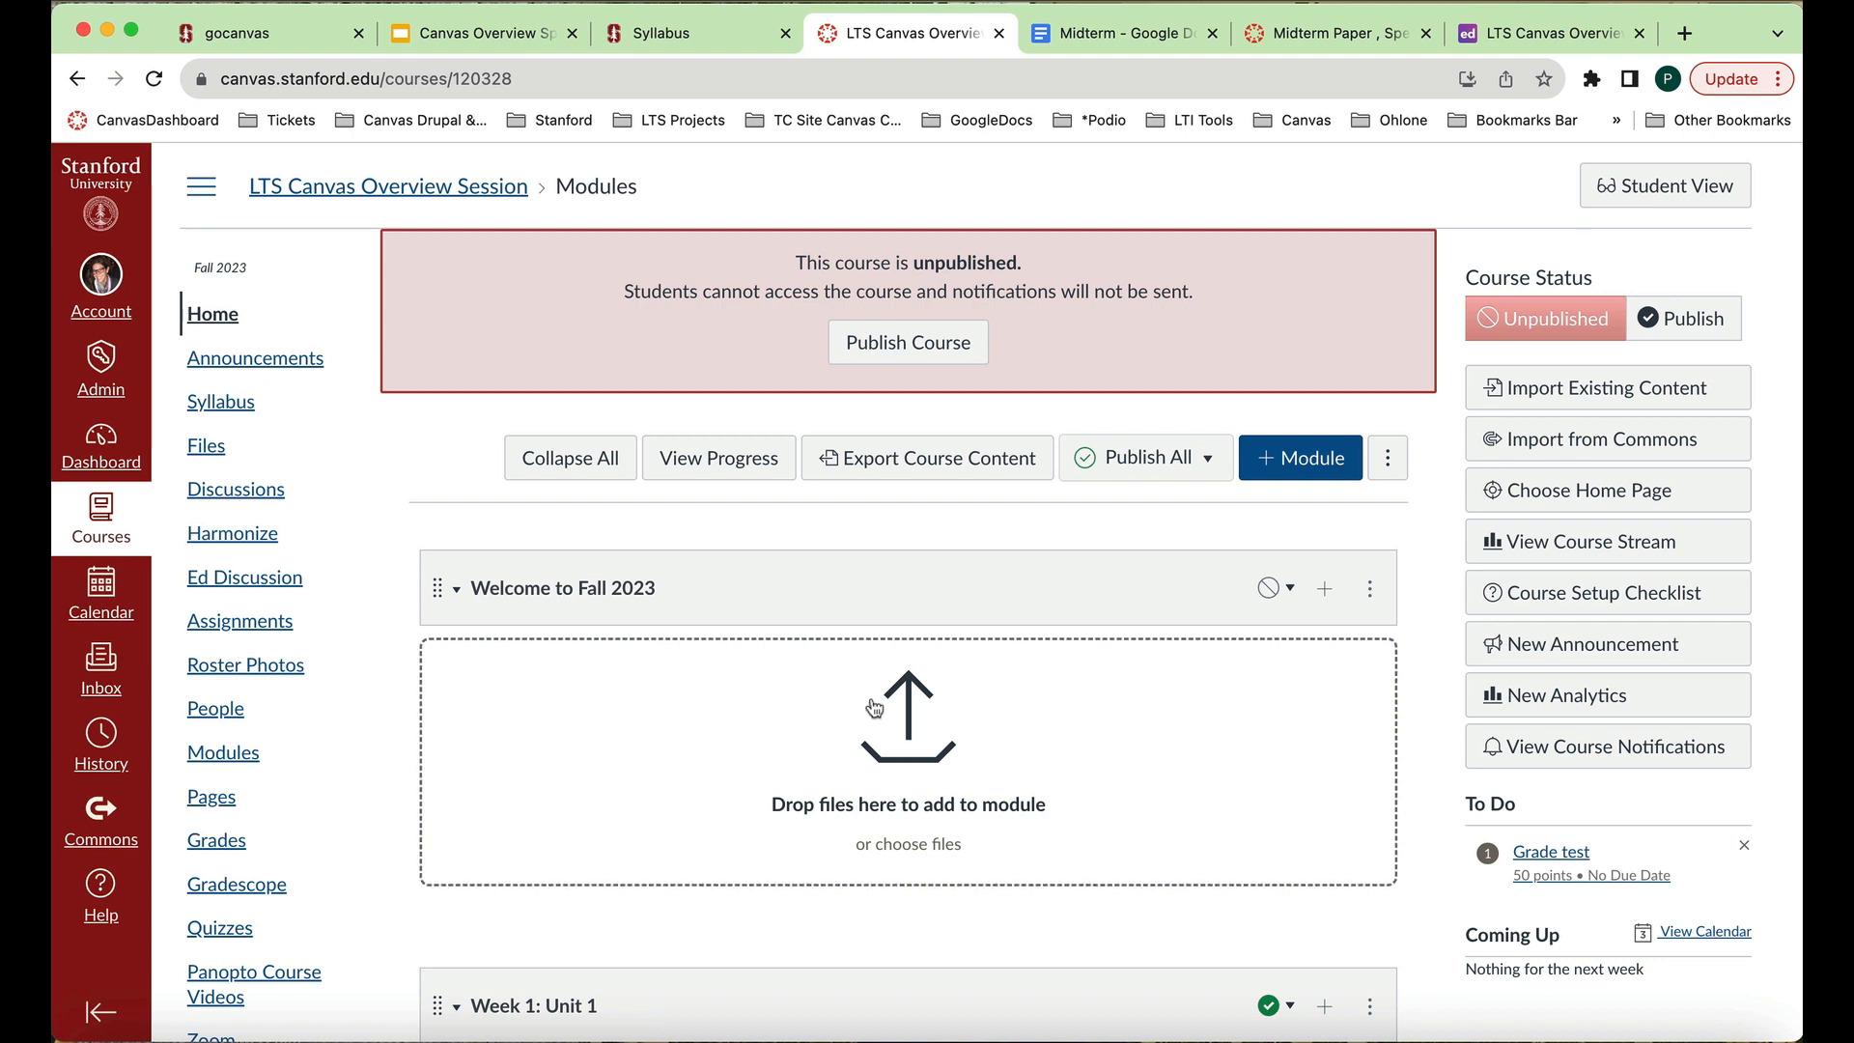
Start scheduling a new Zoom meeting for the course and examine its timing, security, video, audio and meeting options.
{"action": "scroll", "coordinate": [290, 734], "scroll_direction": "down", "scroll_amount": 4}
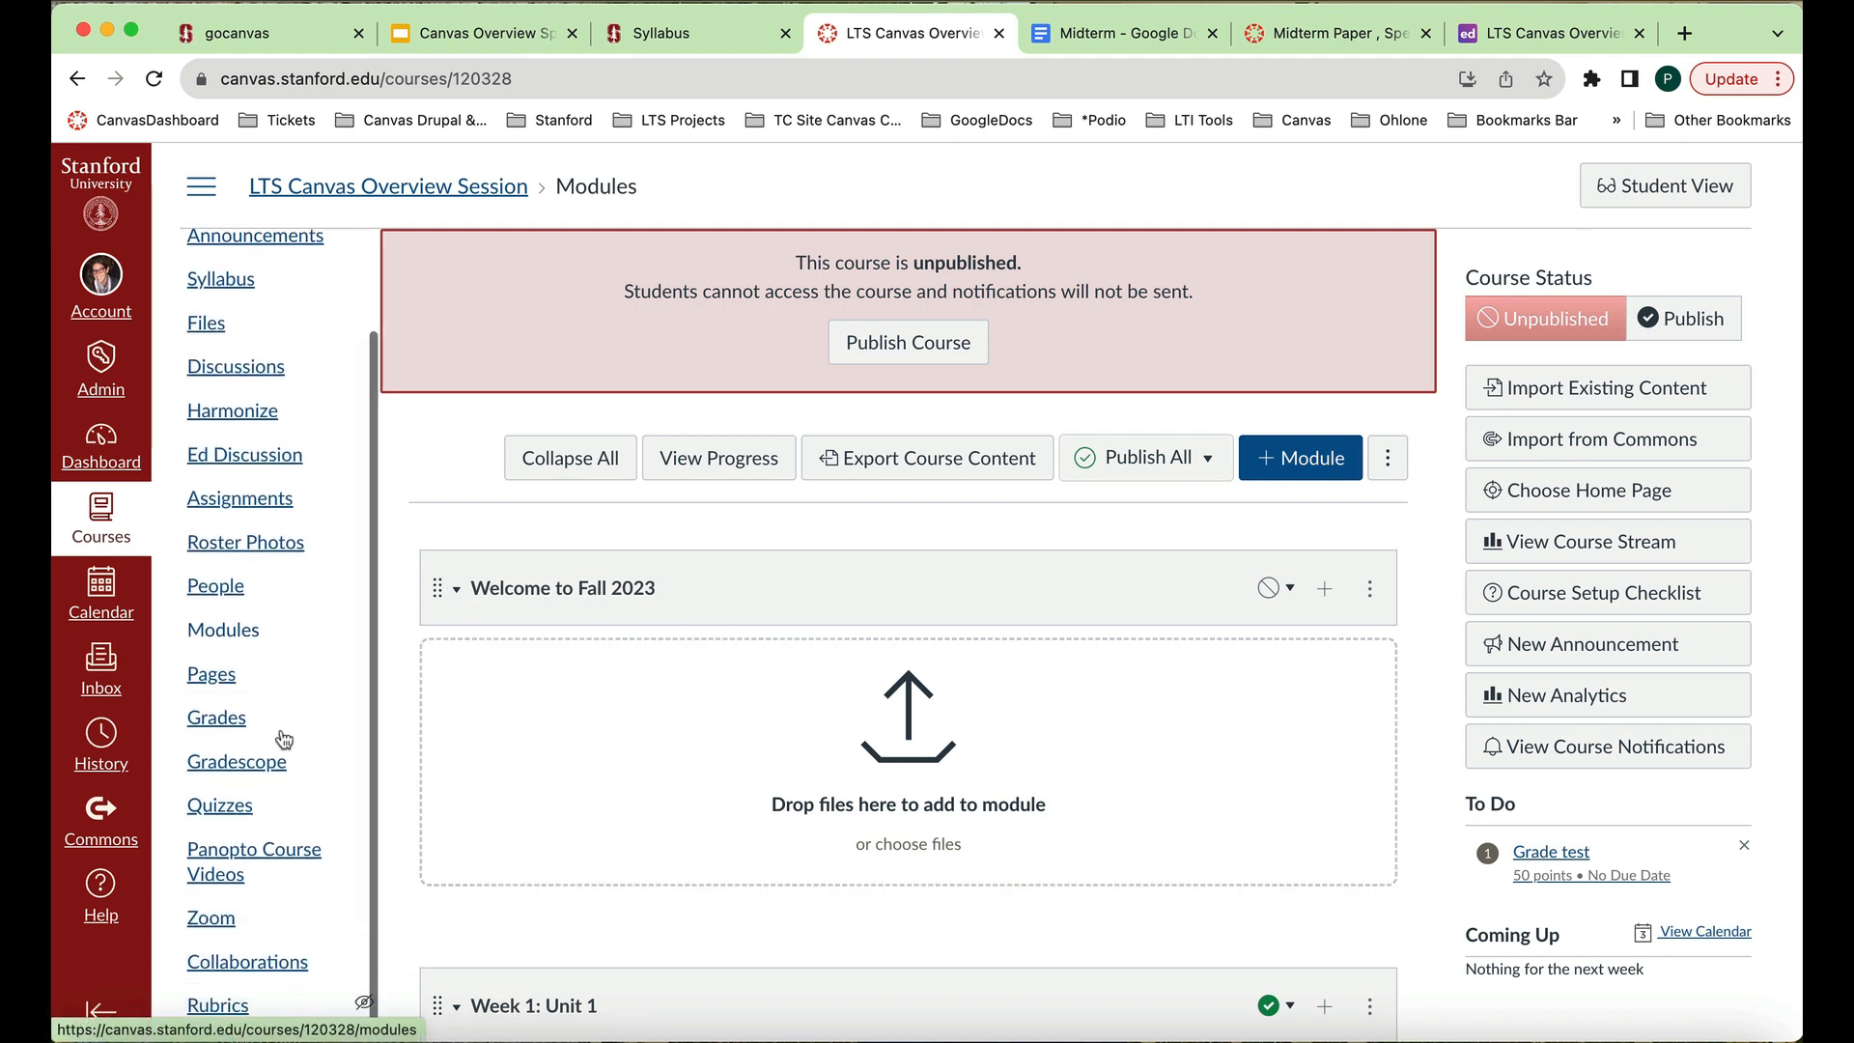
{"action": "left_click", "coordinate": [232, 856]}
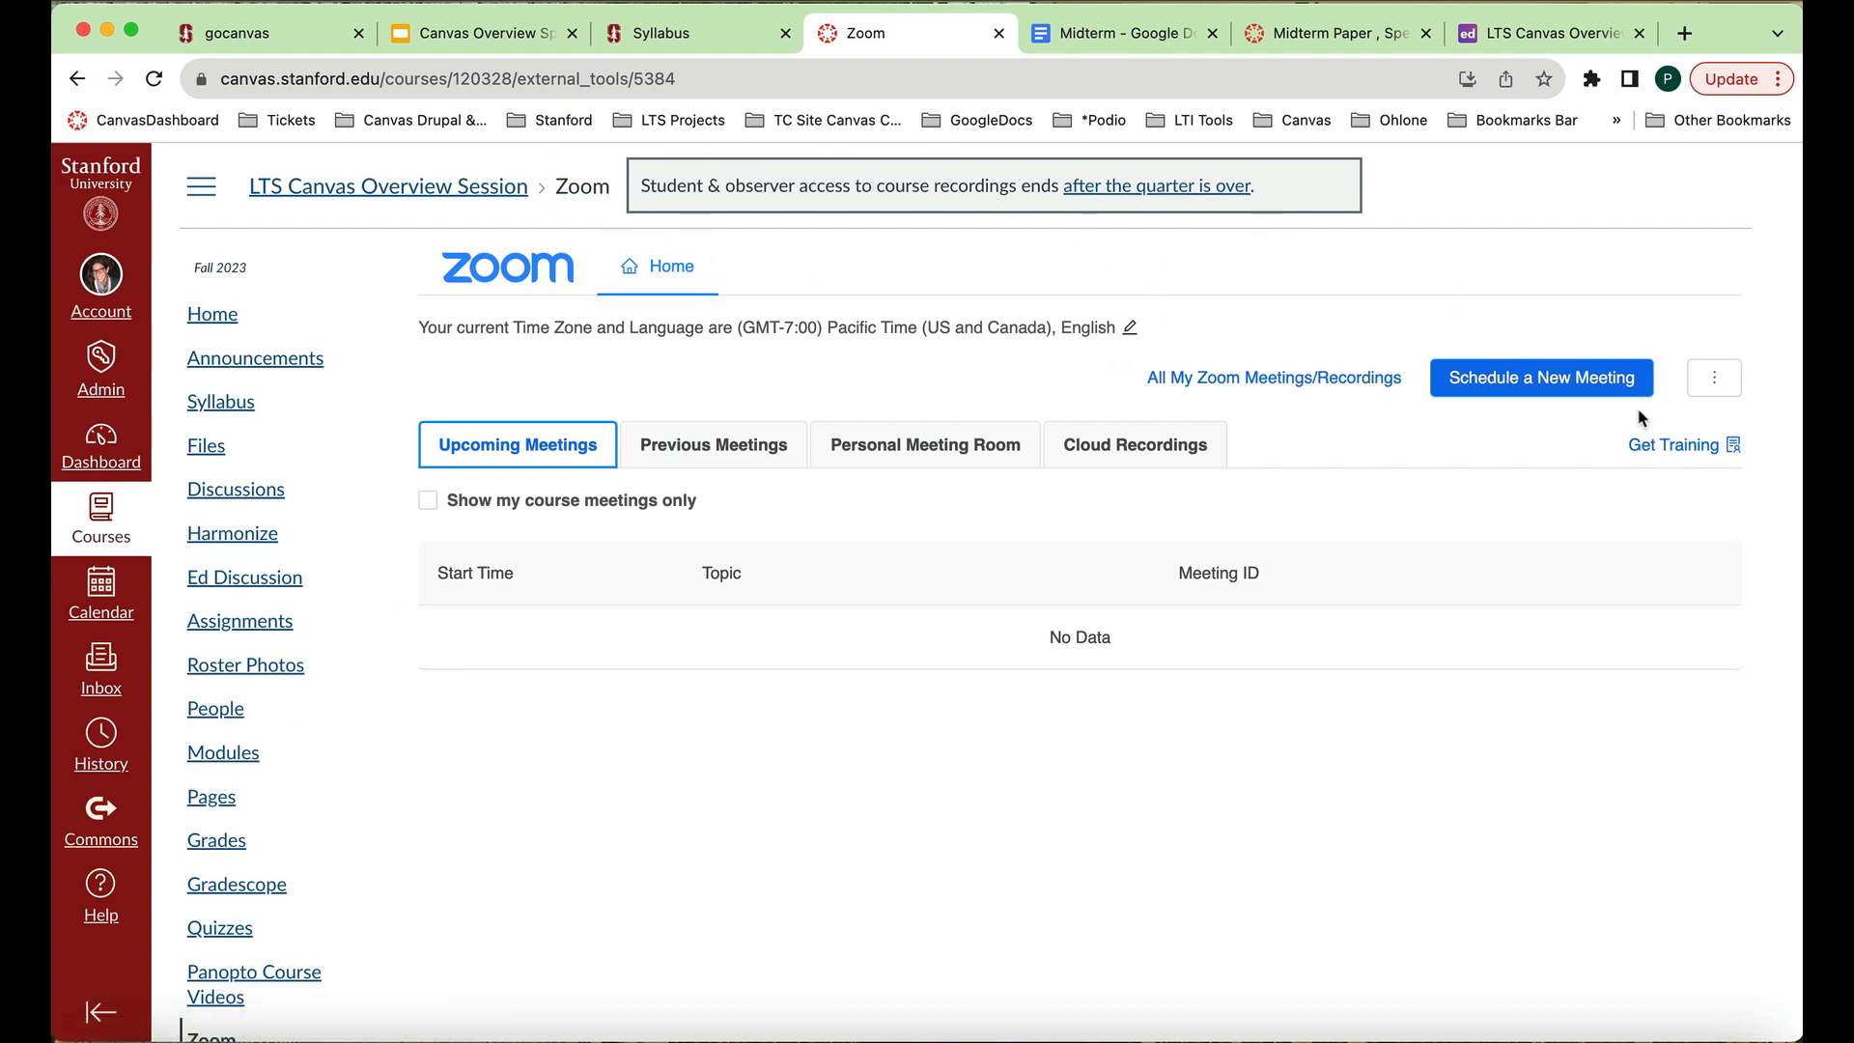
{"action": "left_click", "coordinate": [1593, 380]}
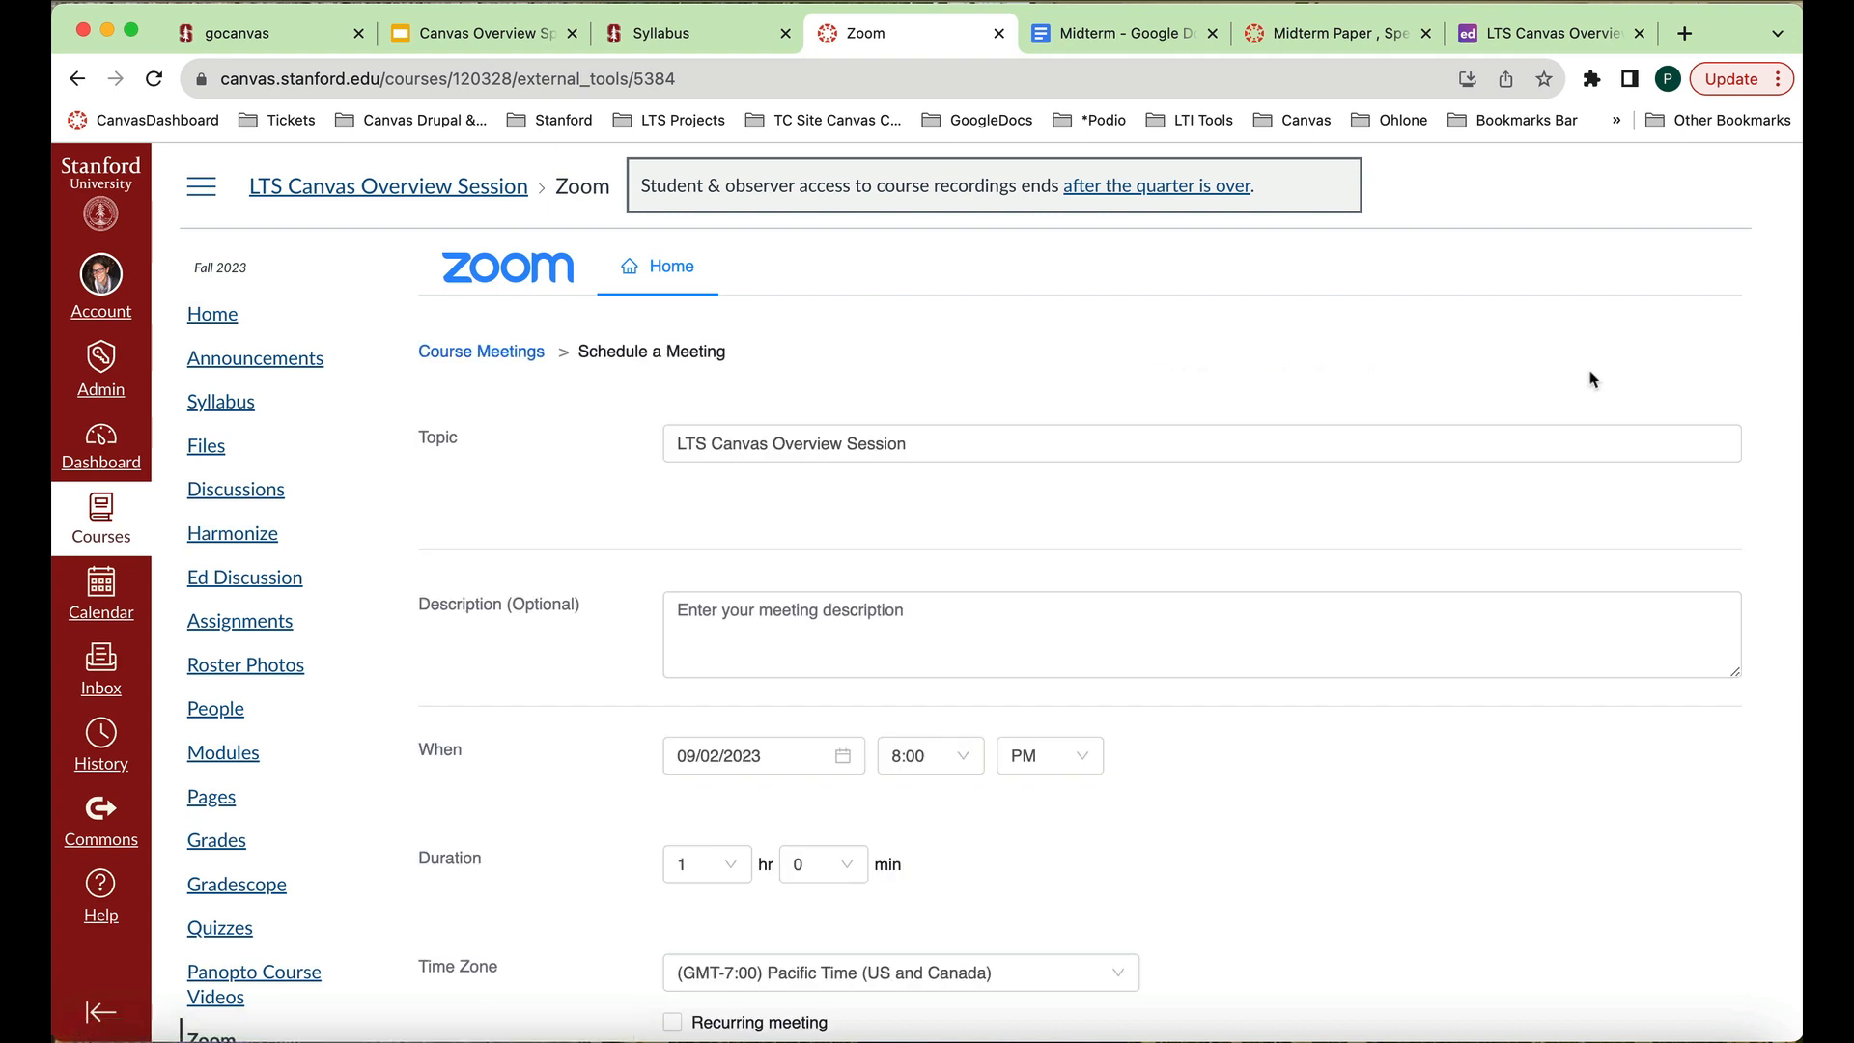
{"action": "scroll", "coordinate": [1419, 592], "scroll_direction": "down", "scroll_amount": 3}
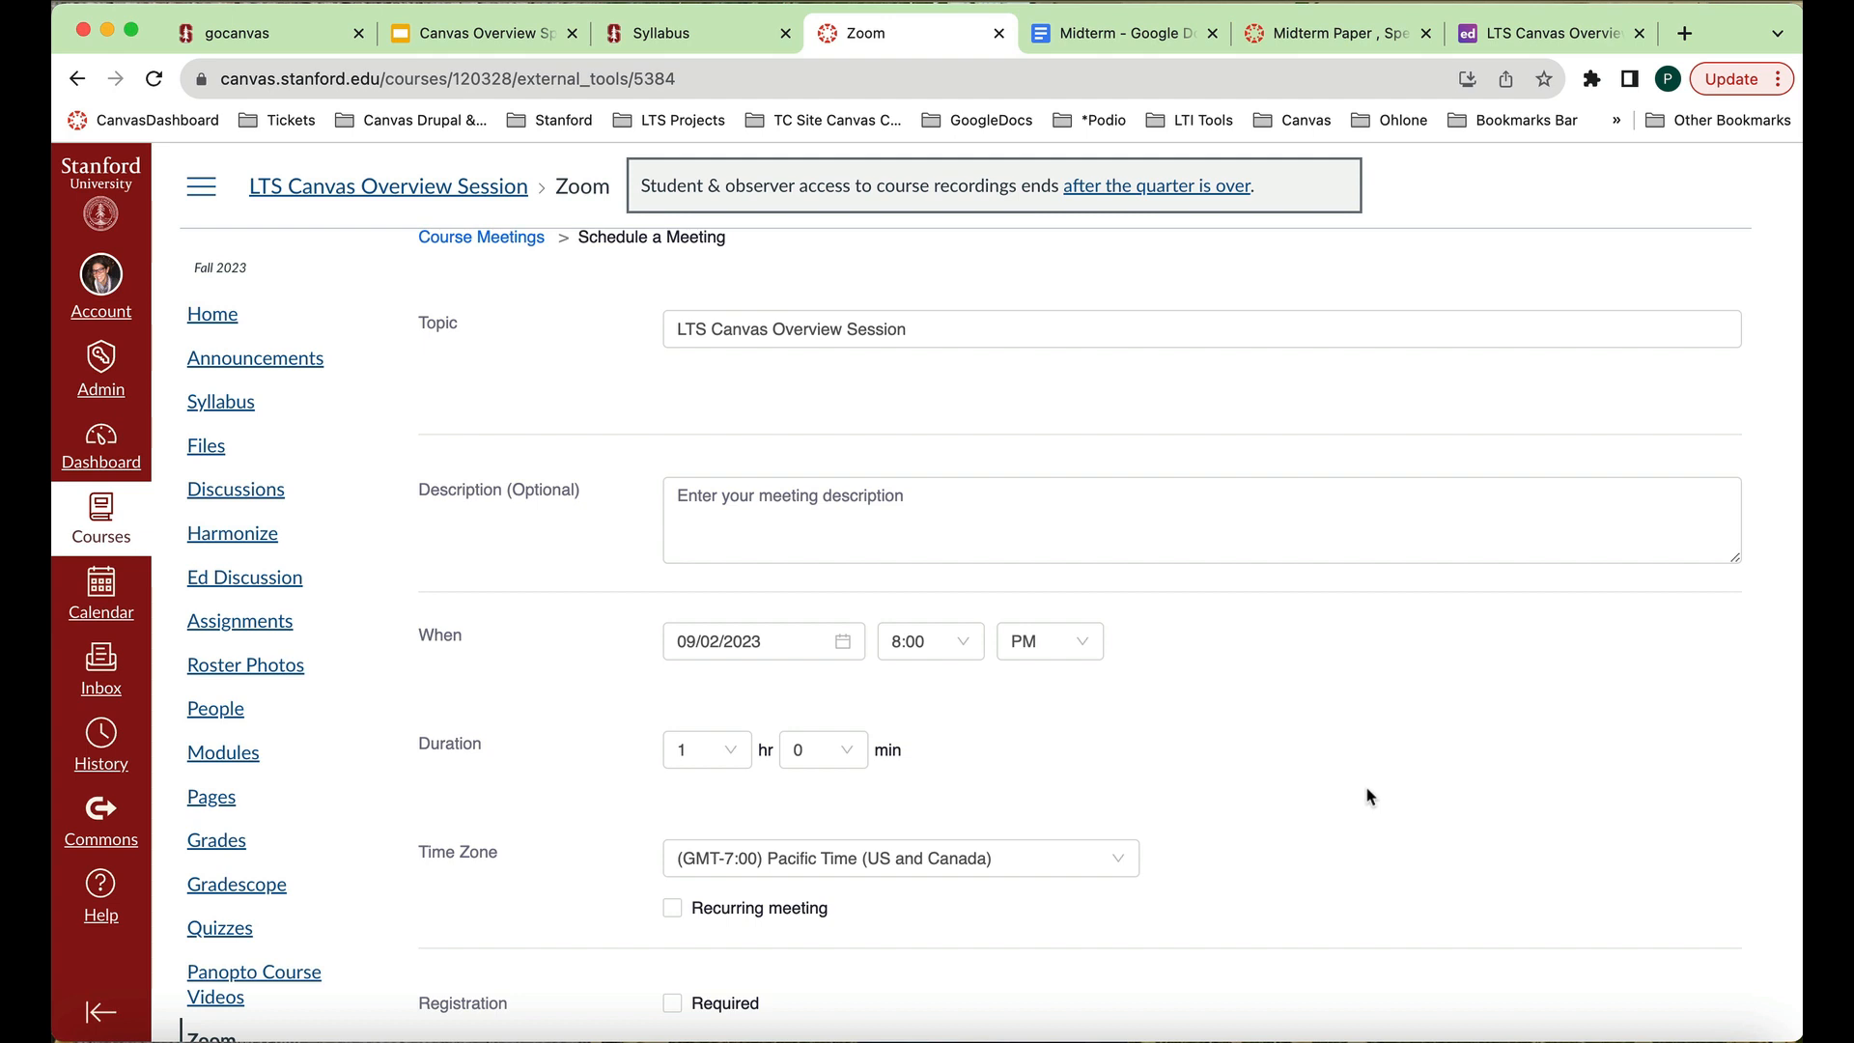
{"action": "scroll", "coordinate": [1367, 776], "scroll_direction": "down", "scroll_amount": 1}
{"action": "scroll", "coordinate": [1367, 776], "scroll_direction": "down", "scroll_amount": 5}
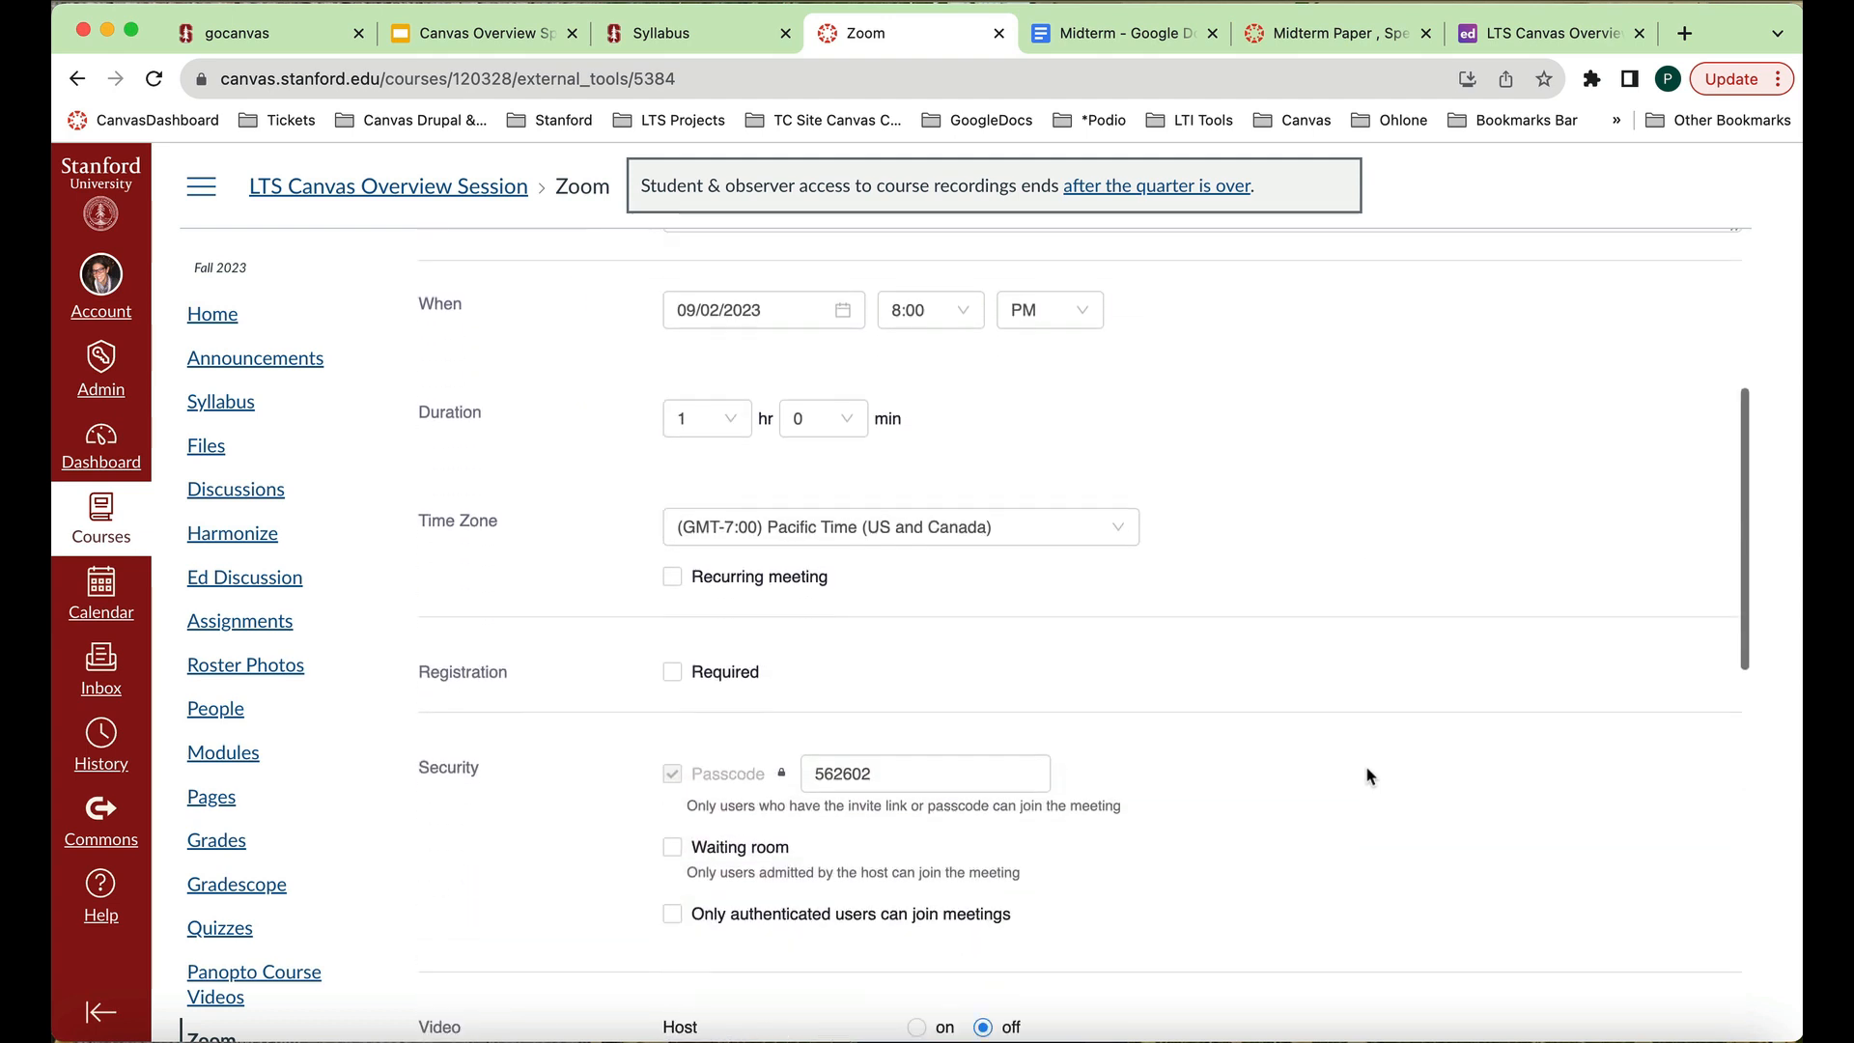
{"action": "scroll", "coordinate": [1367, 775], "scroll_direction": "down", "scroll_amount": 7}
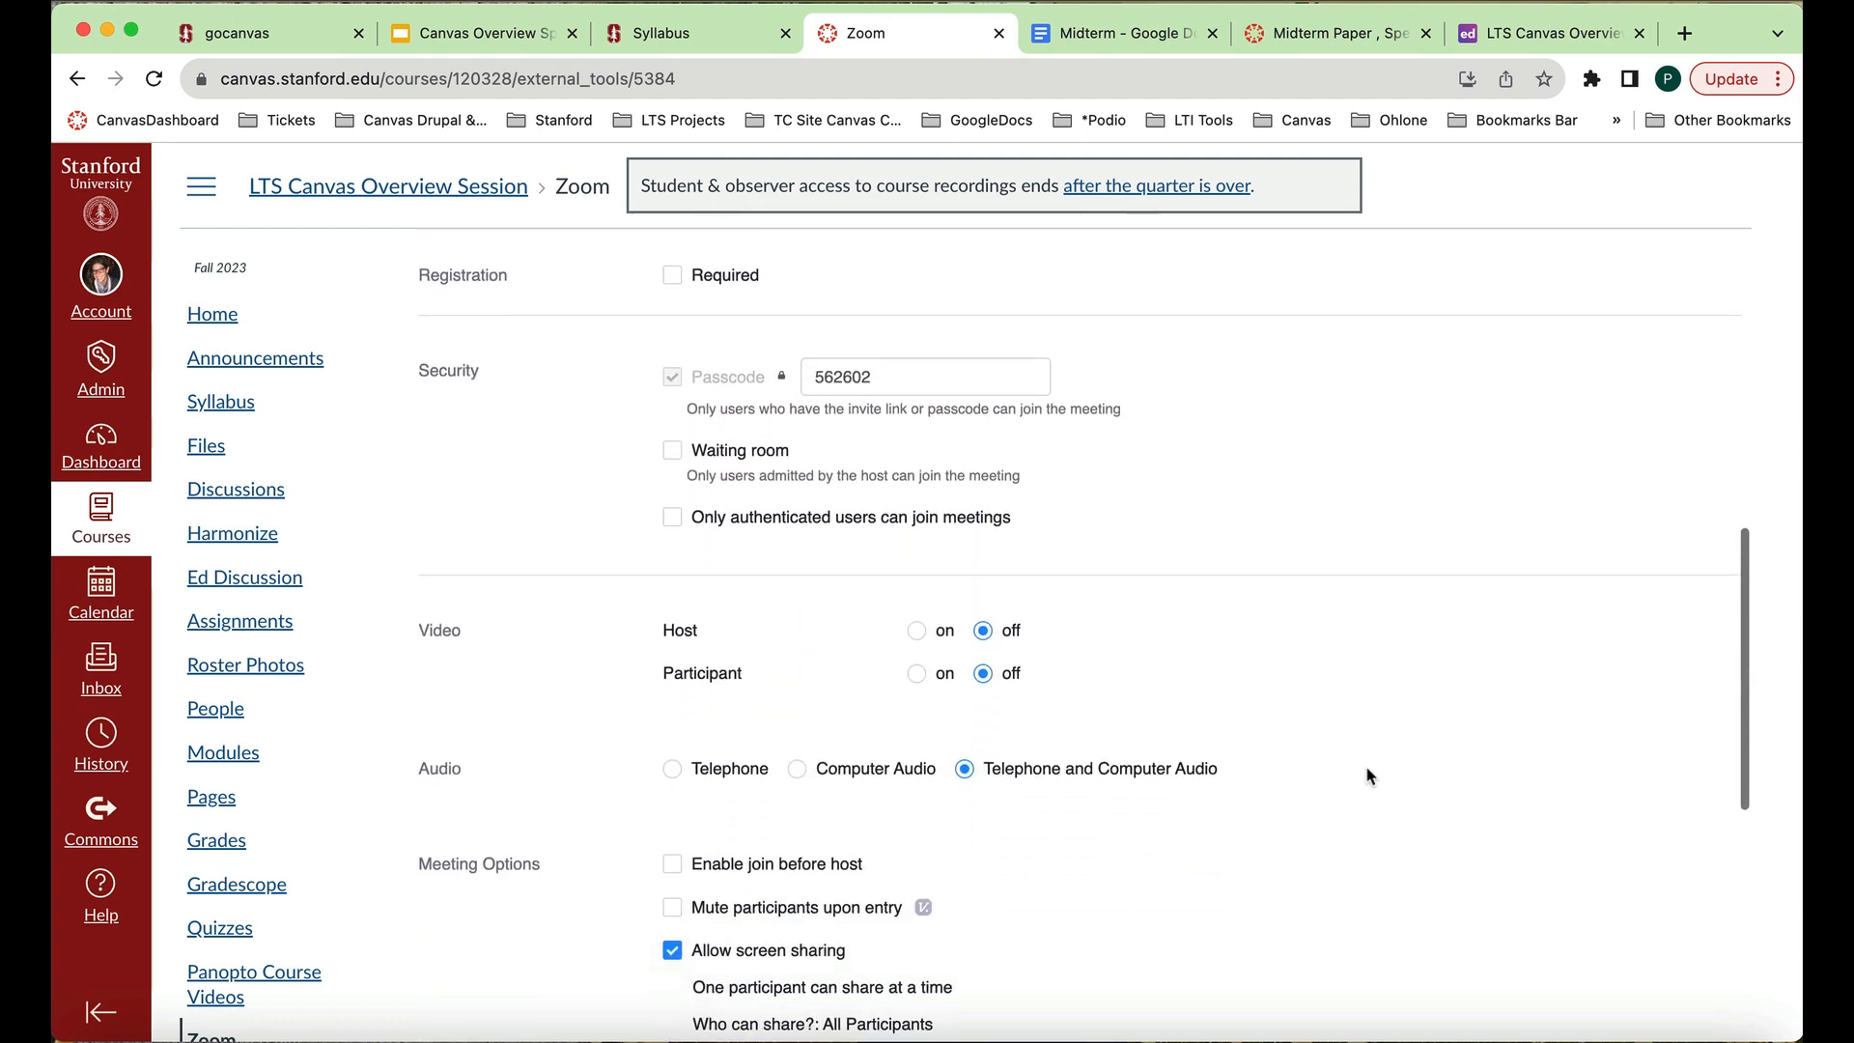
{"action": "scroll", "coordinate": [1368, 775], "scroll_direction": "down", "scroll_amount": 4}
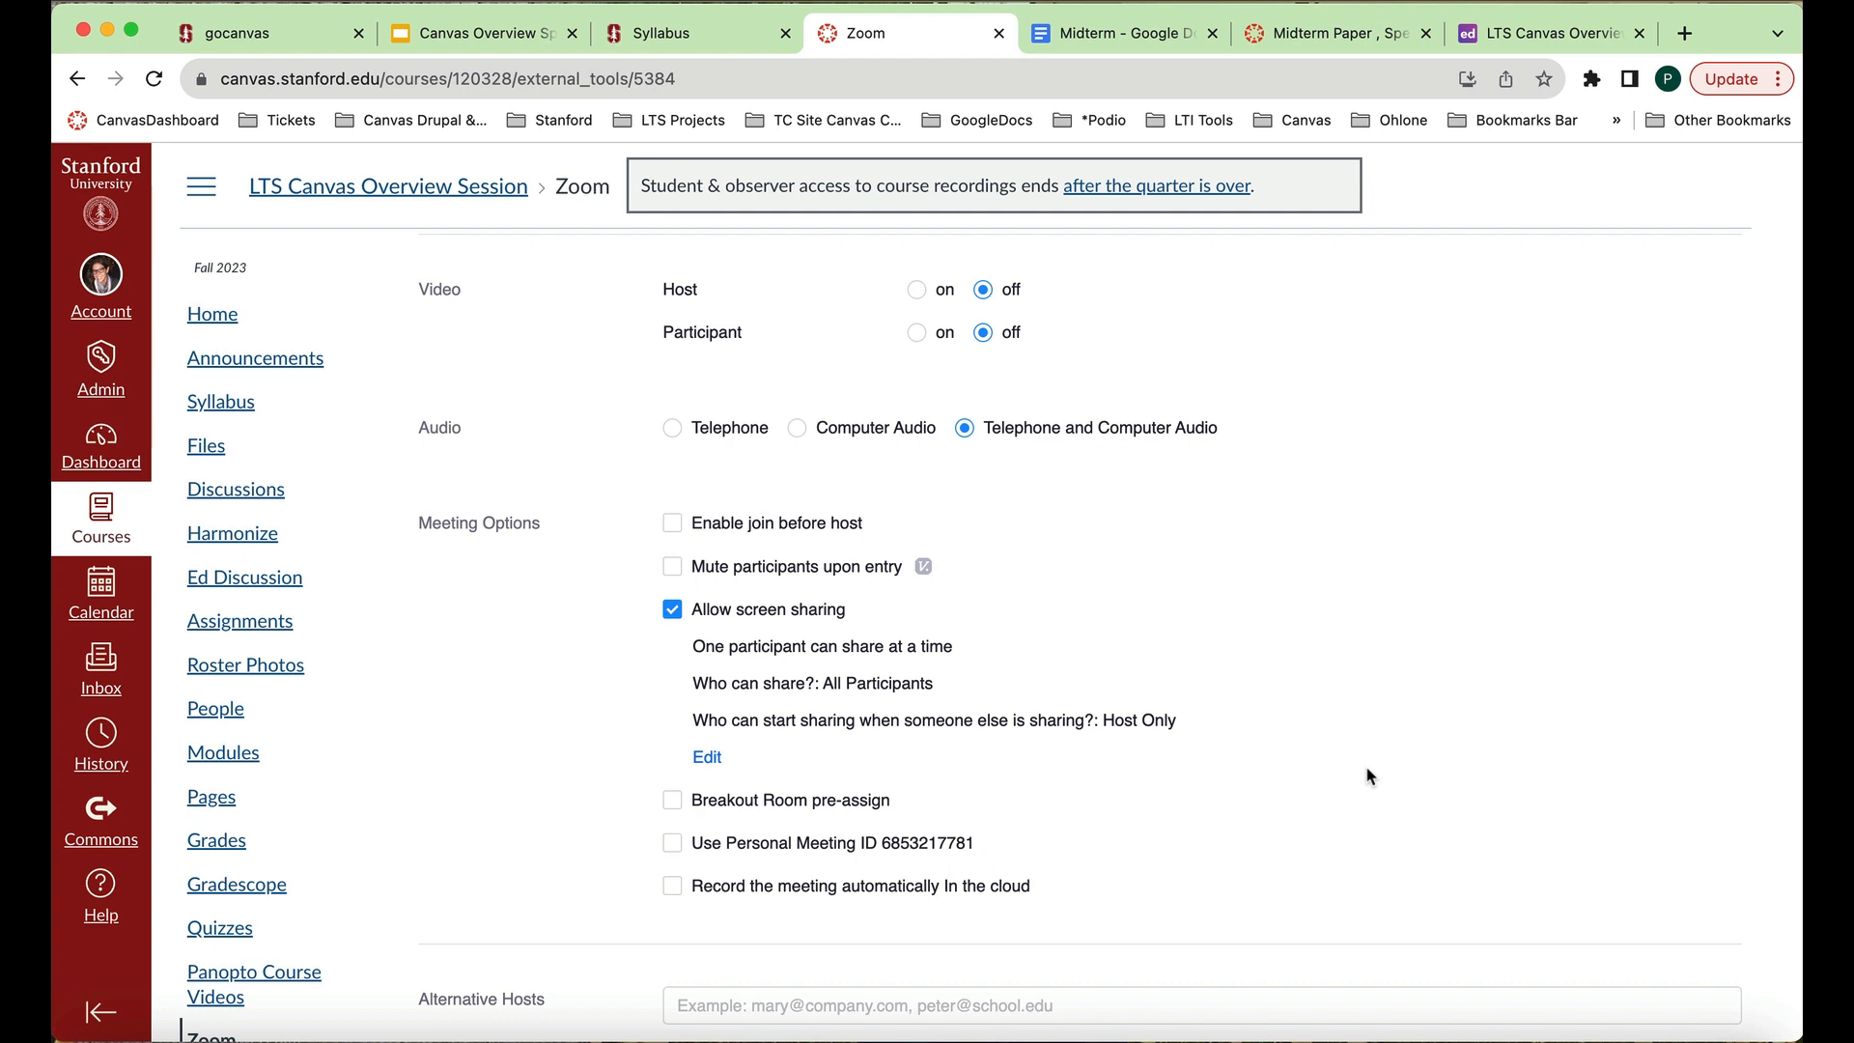
{"action": "scroll", "coordinate": [1368, 775], "scroll_direction": "down", "scroll_amount": 2}
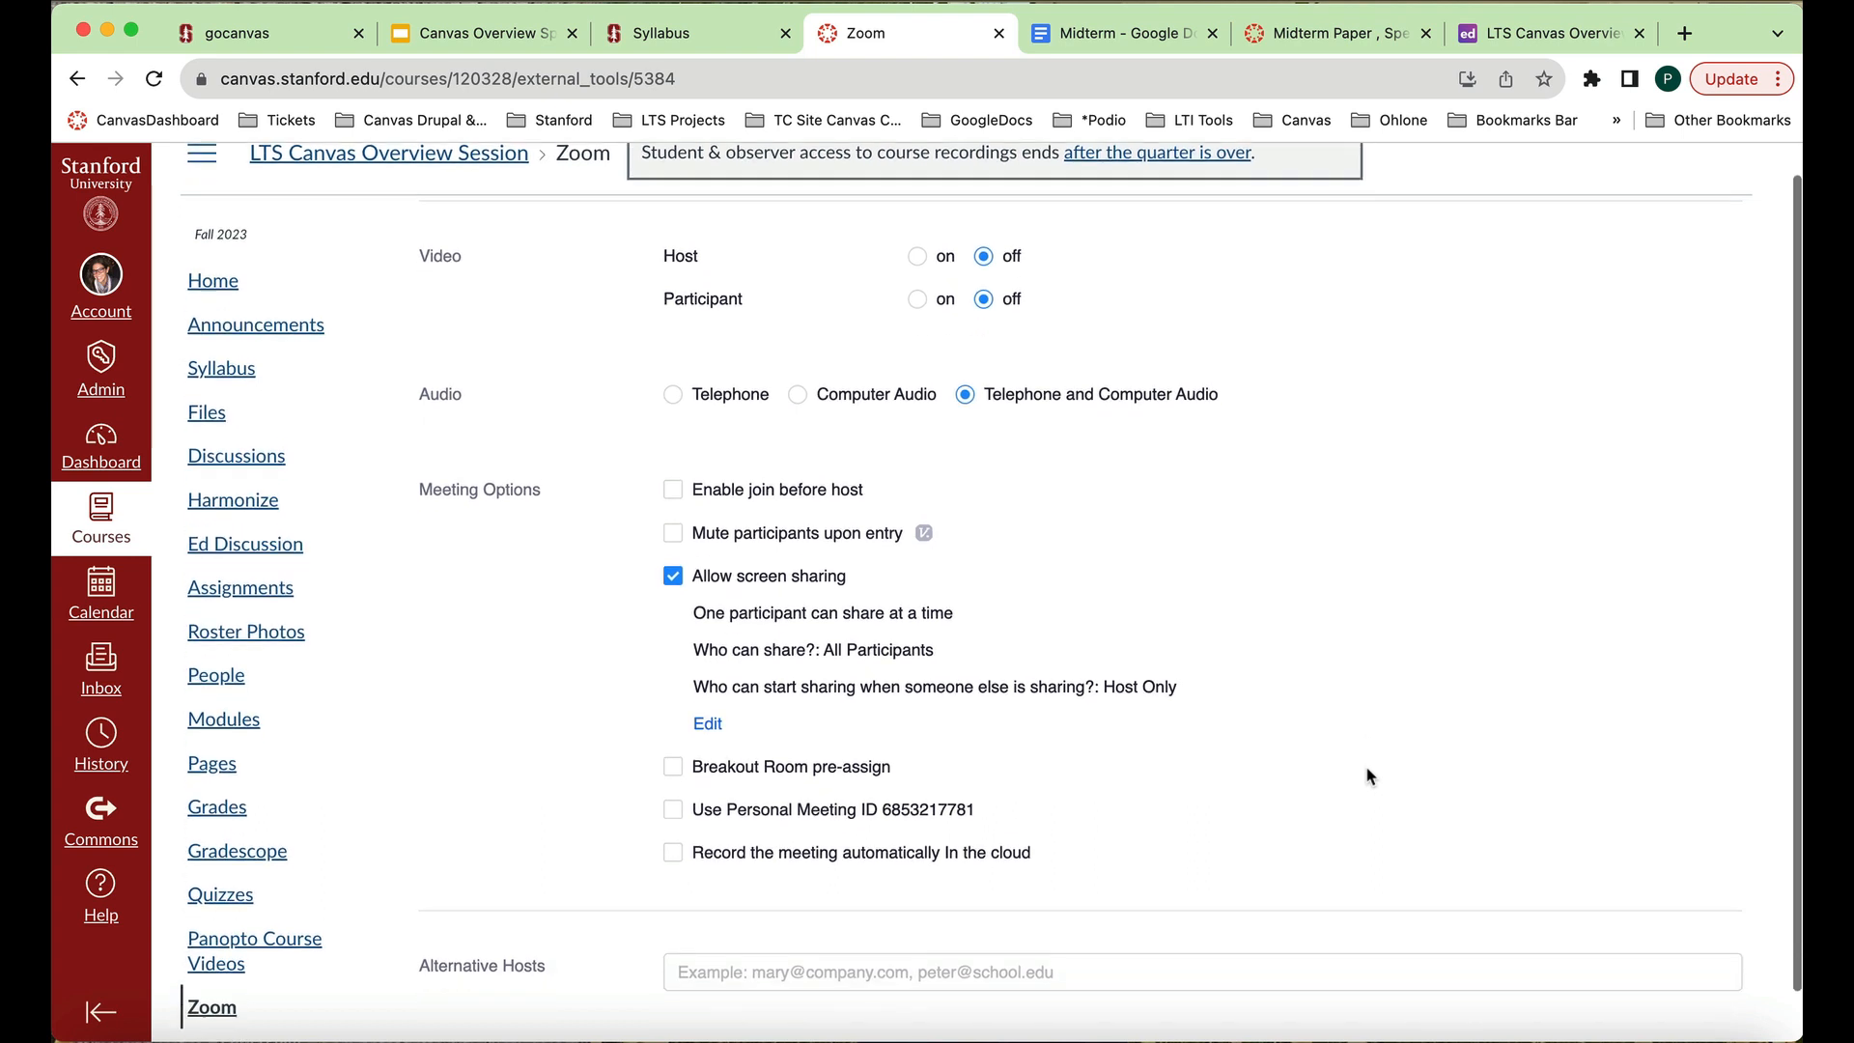
{"action": "scroll", "coordinate": [1367, 775], "scroll_direction": "up", "scroll_amount": 6}
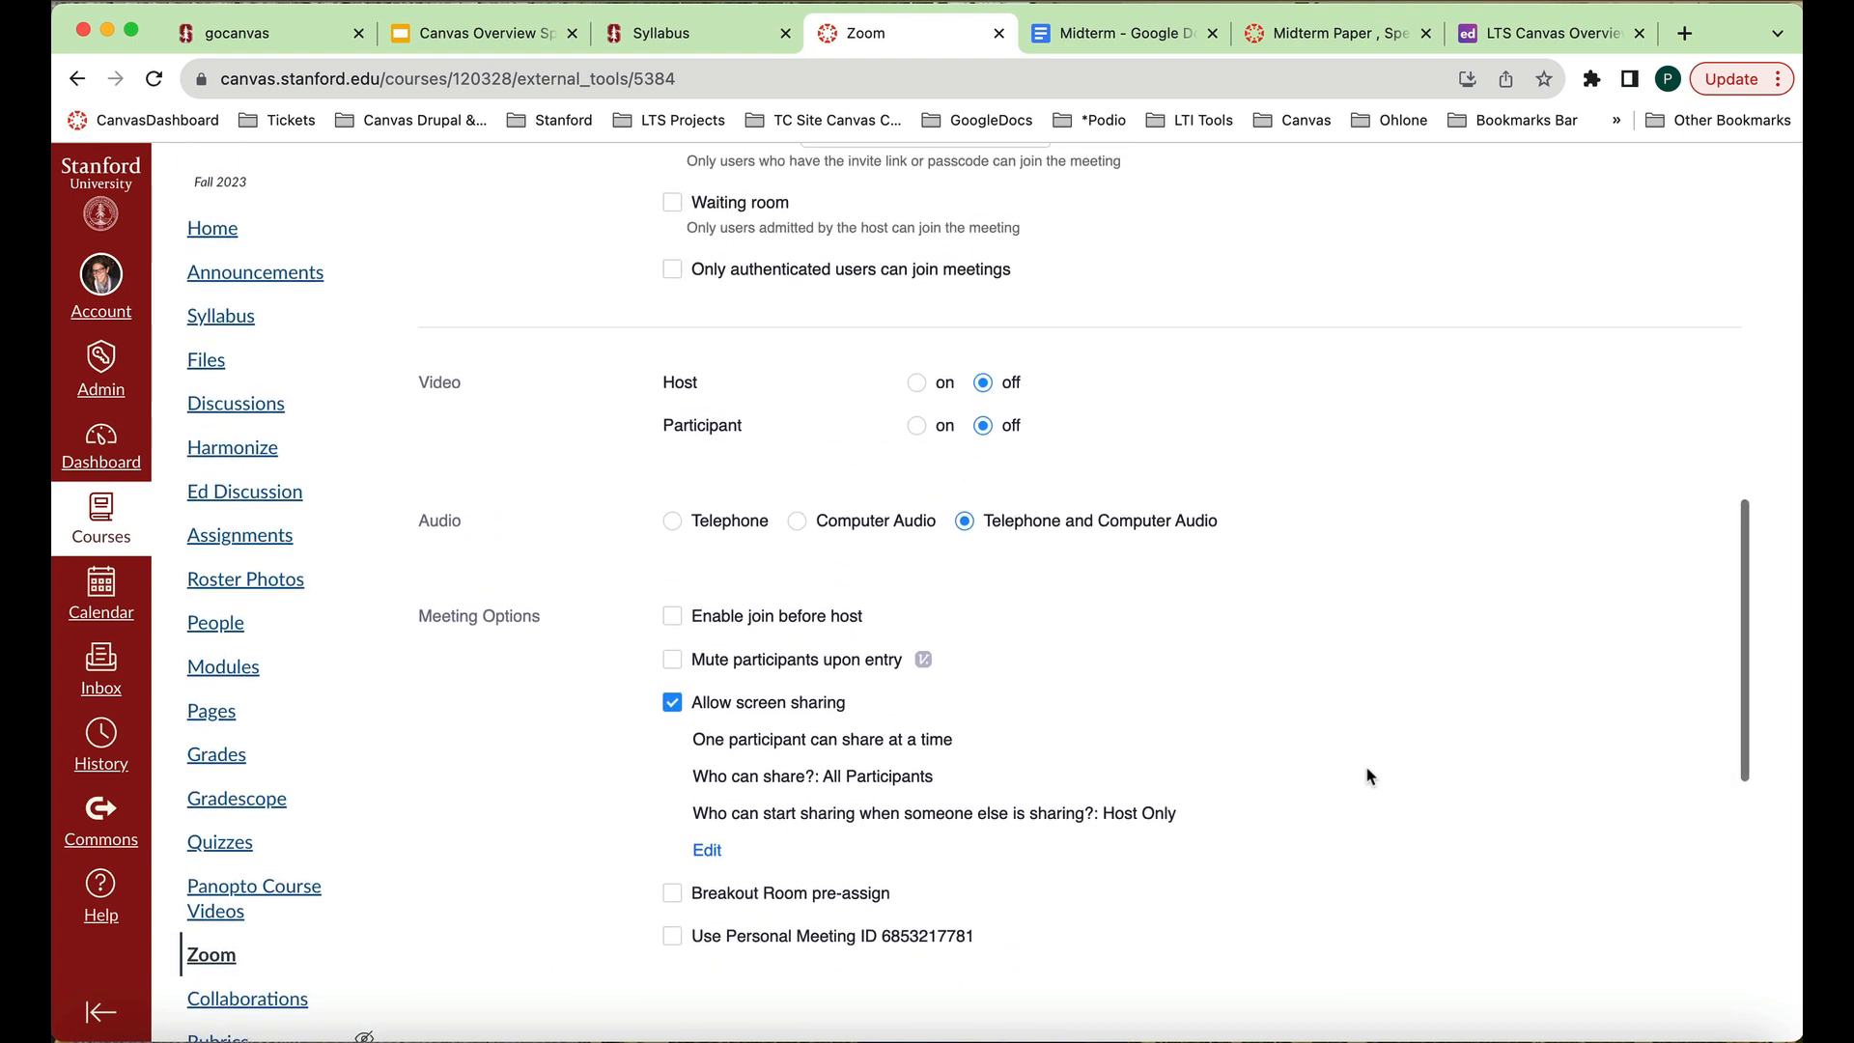
{"action": "scroll", "coordinate": [1367, 775], "scroll_direction": "up", "scroll_amount": 7}
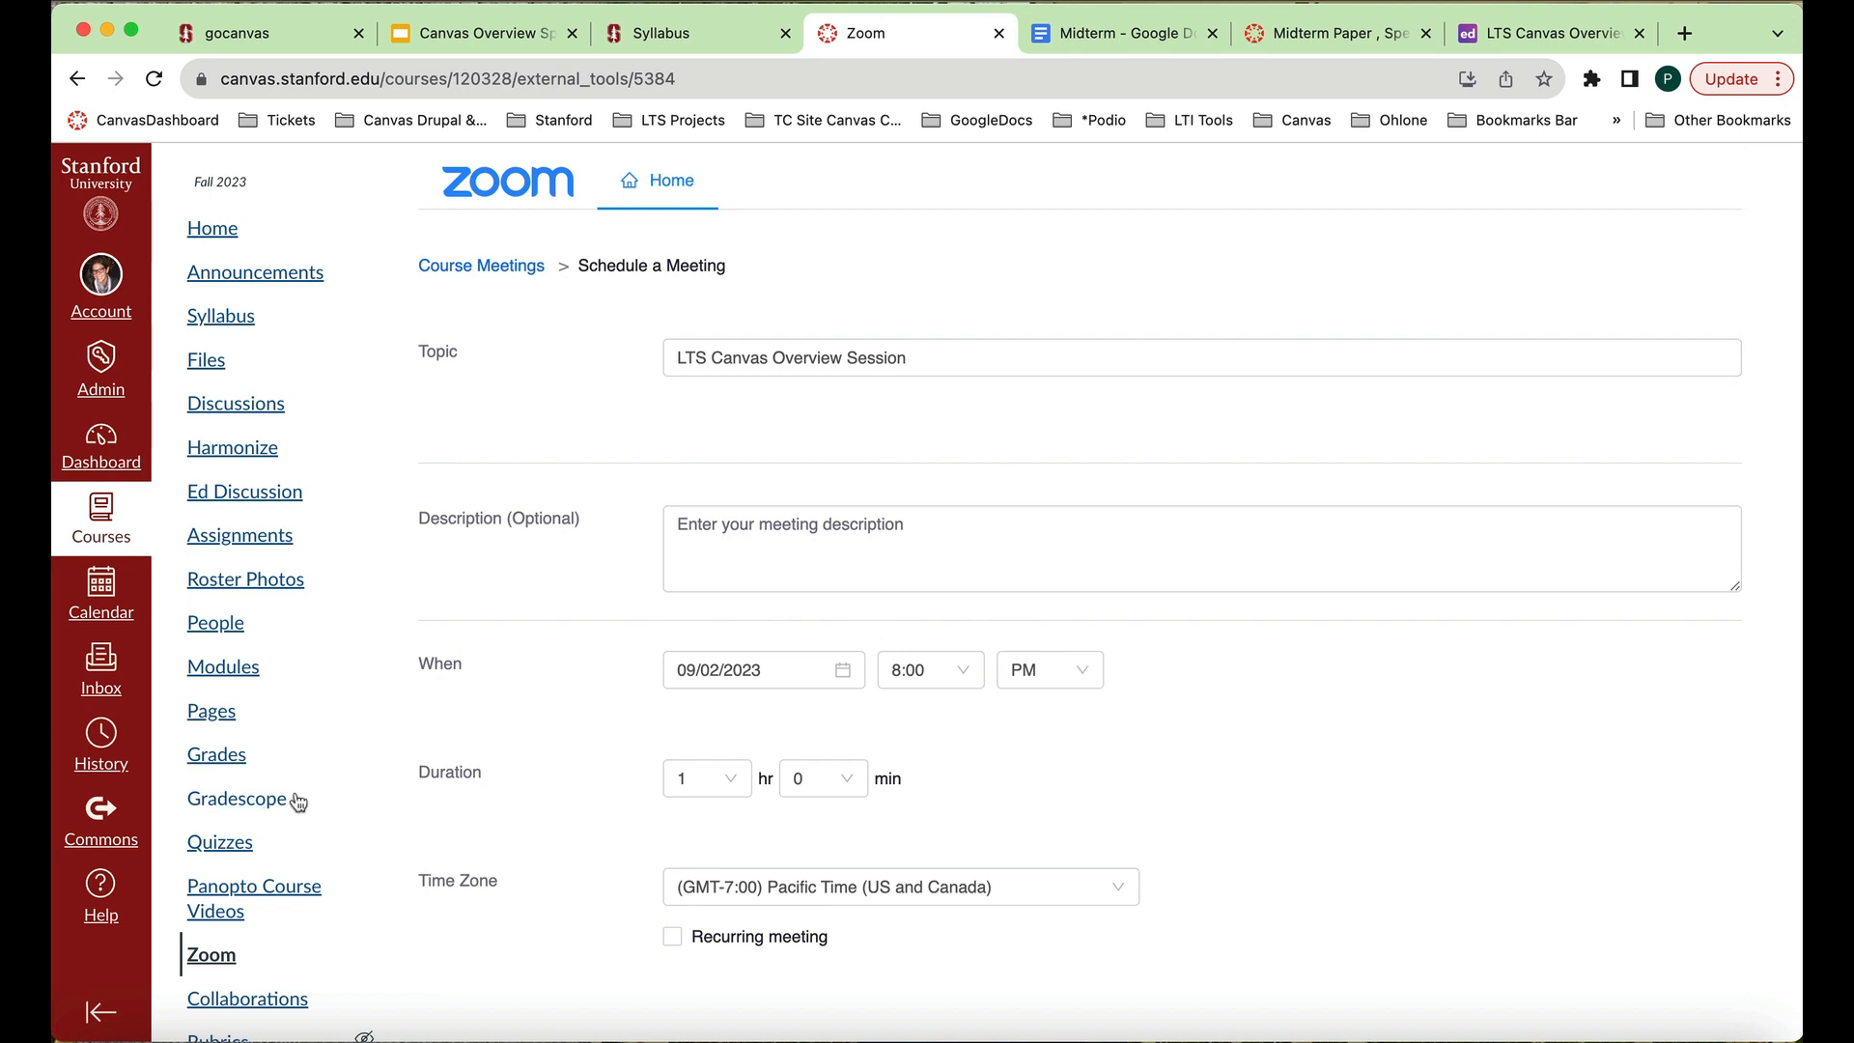
View the Panopto Course Videos, then return to the course home page and review the Help options.
{"action": "scroll", "coordinate": [298, 802], "scroll_direction": "down", "scroll_amount": 3}
{"action": "left_click", "coordinate": [295, 726]}
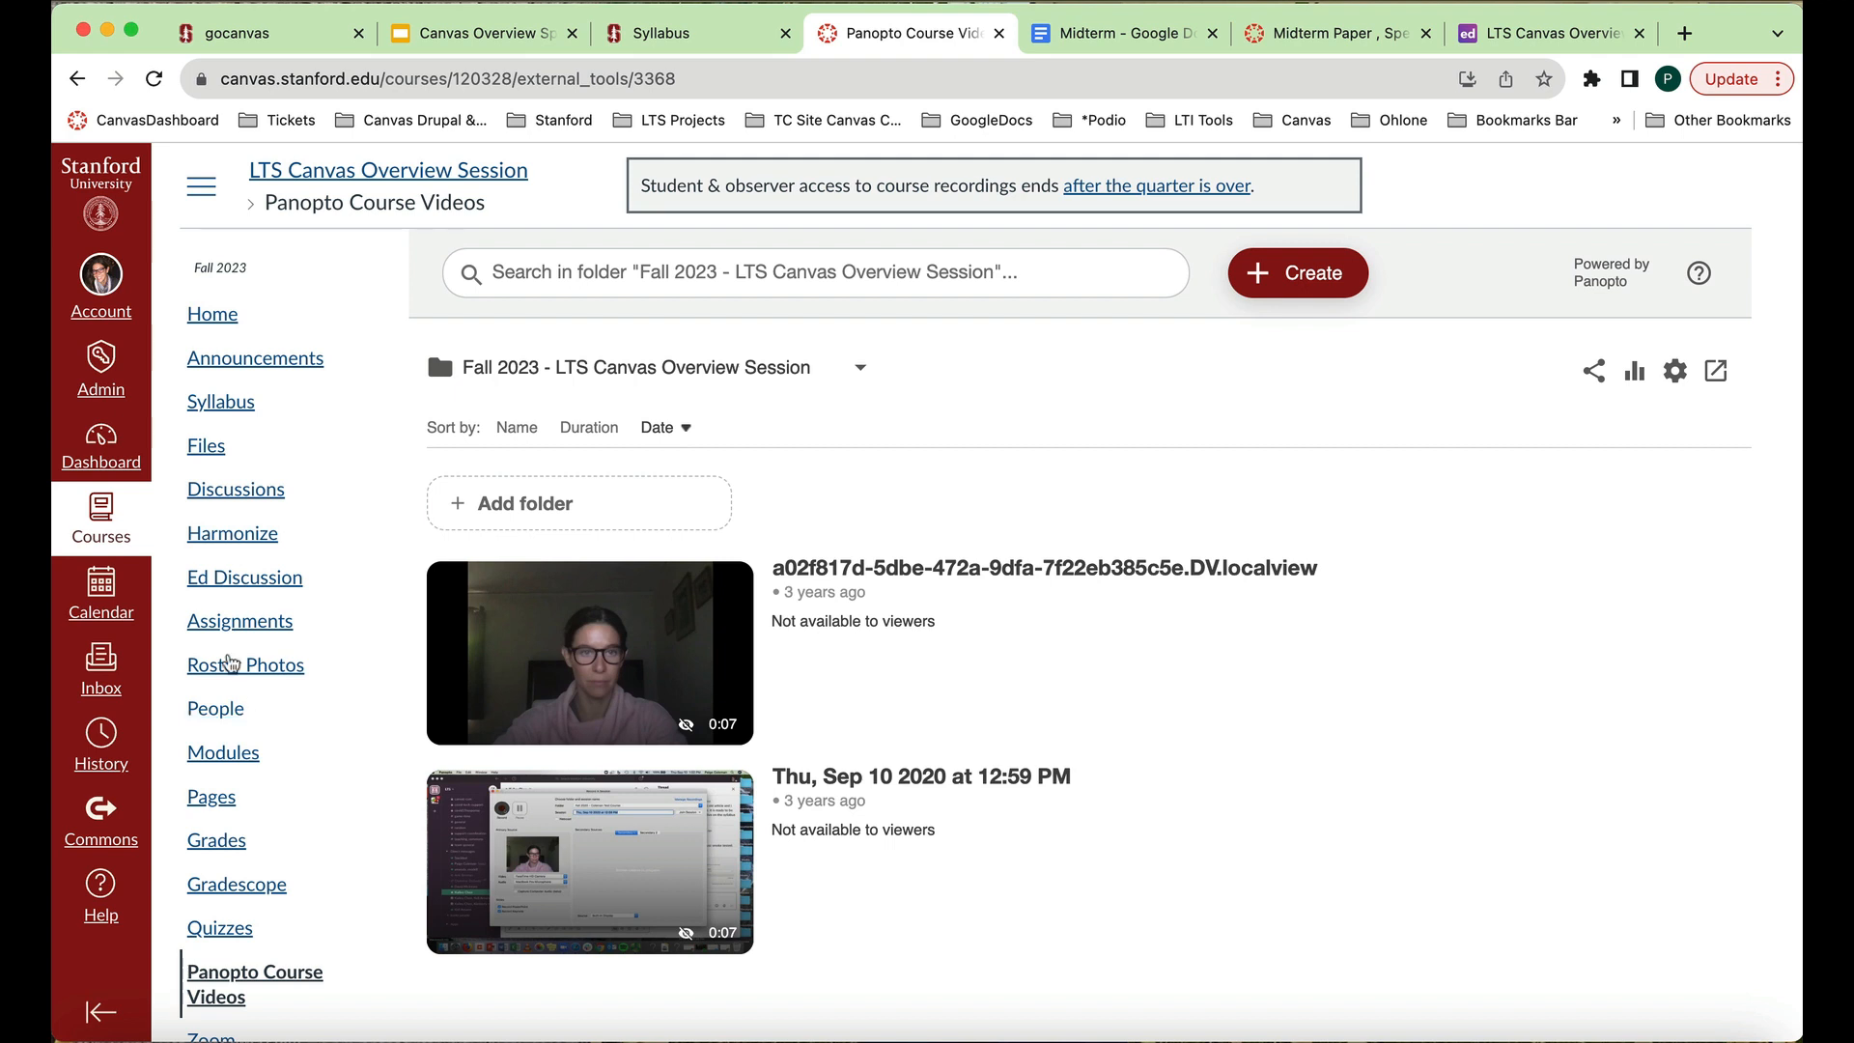
{"action": "left_click", "coordinate": [213, 315]}
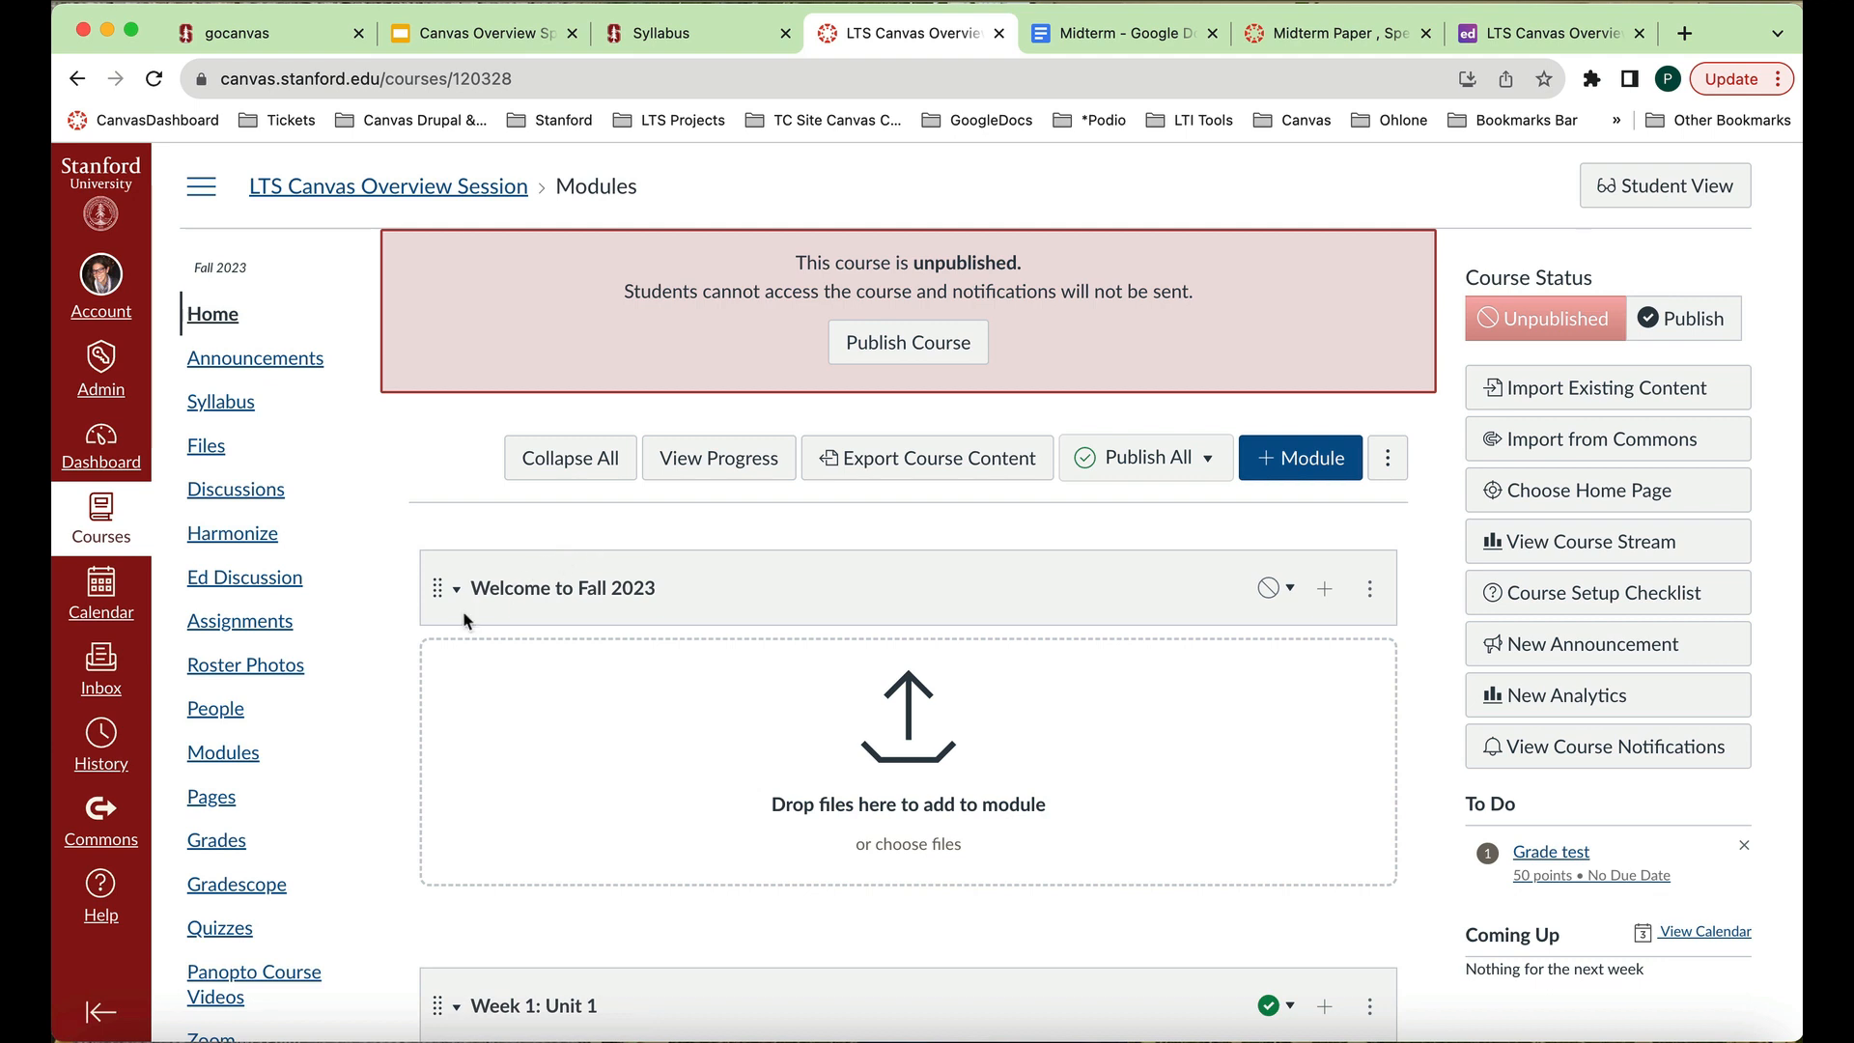
{"action": "left_click", "coordinate": [109, 894]}
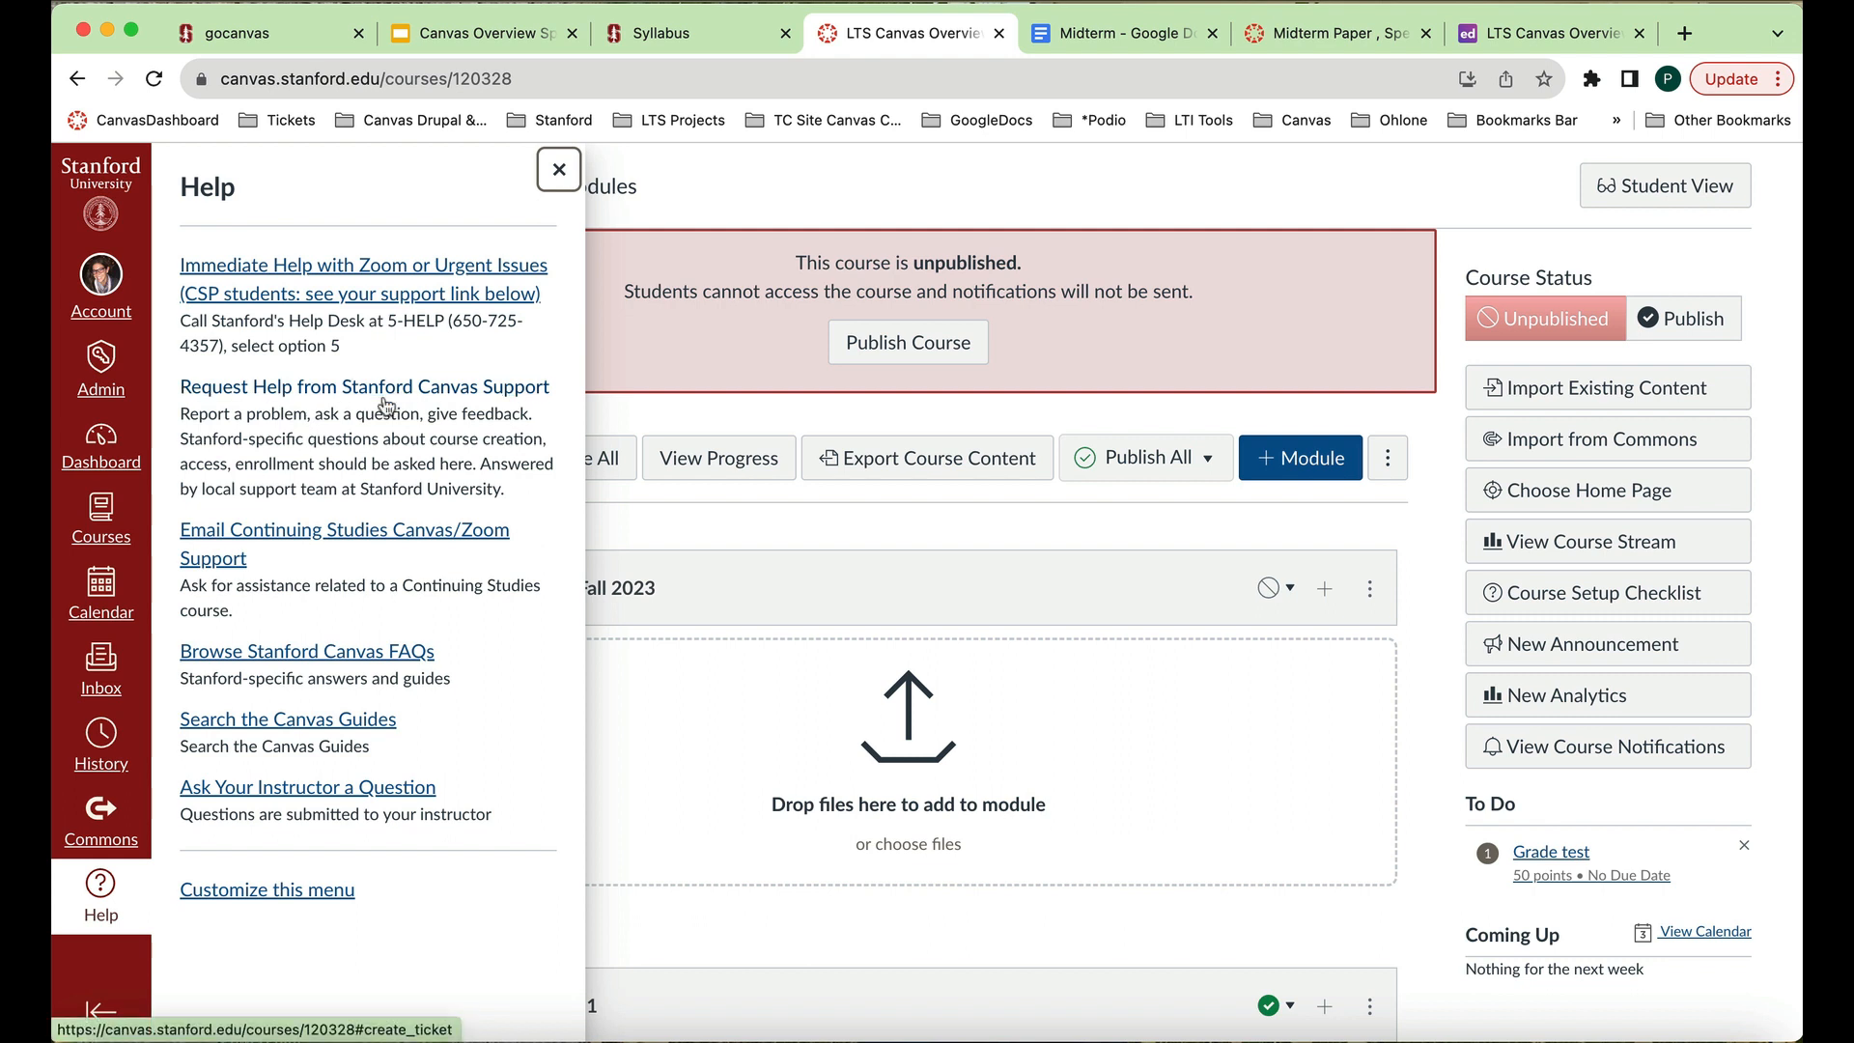
{"action": "left_click", "coordinate": [559, 171]}
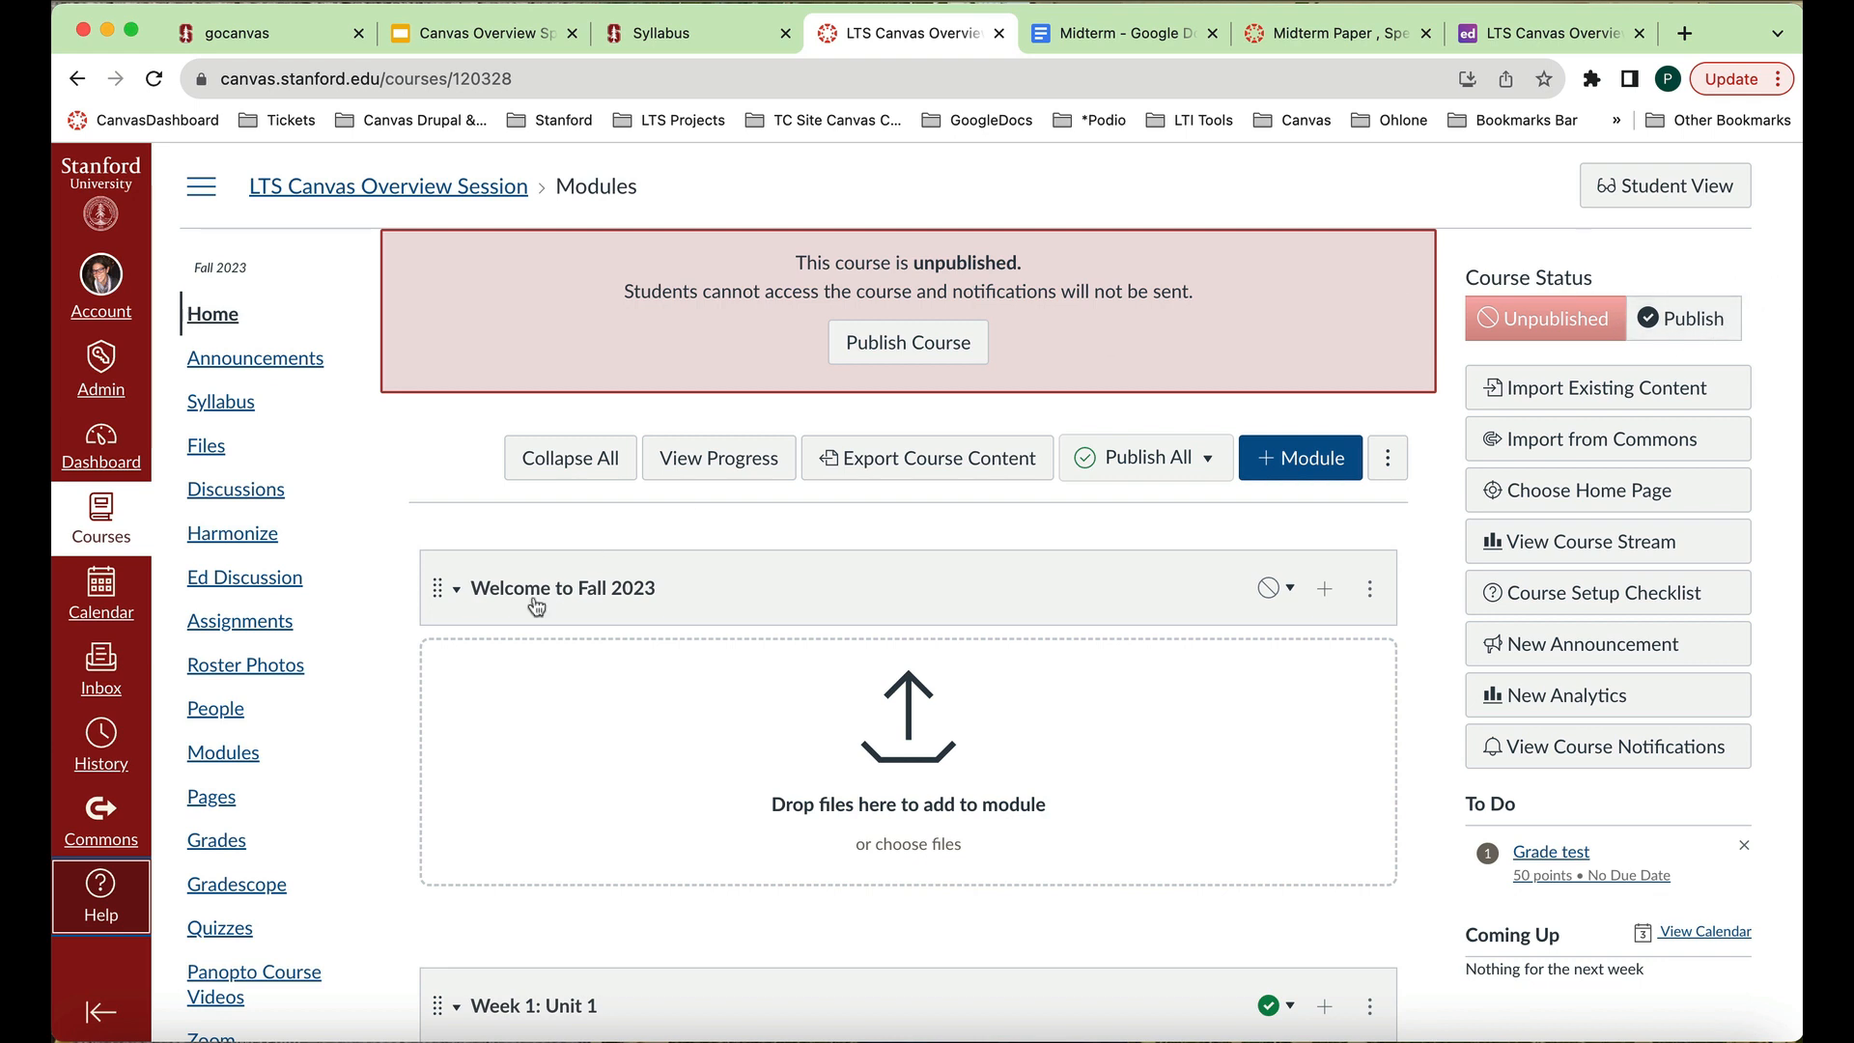
Locate the LTS Canvas Overview Session card among the dashboard's unpublished courses and open the course.
{"action": "left_click", "coordinate": [103, 445]}
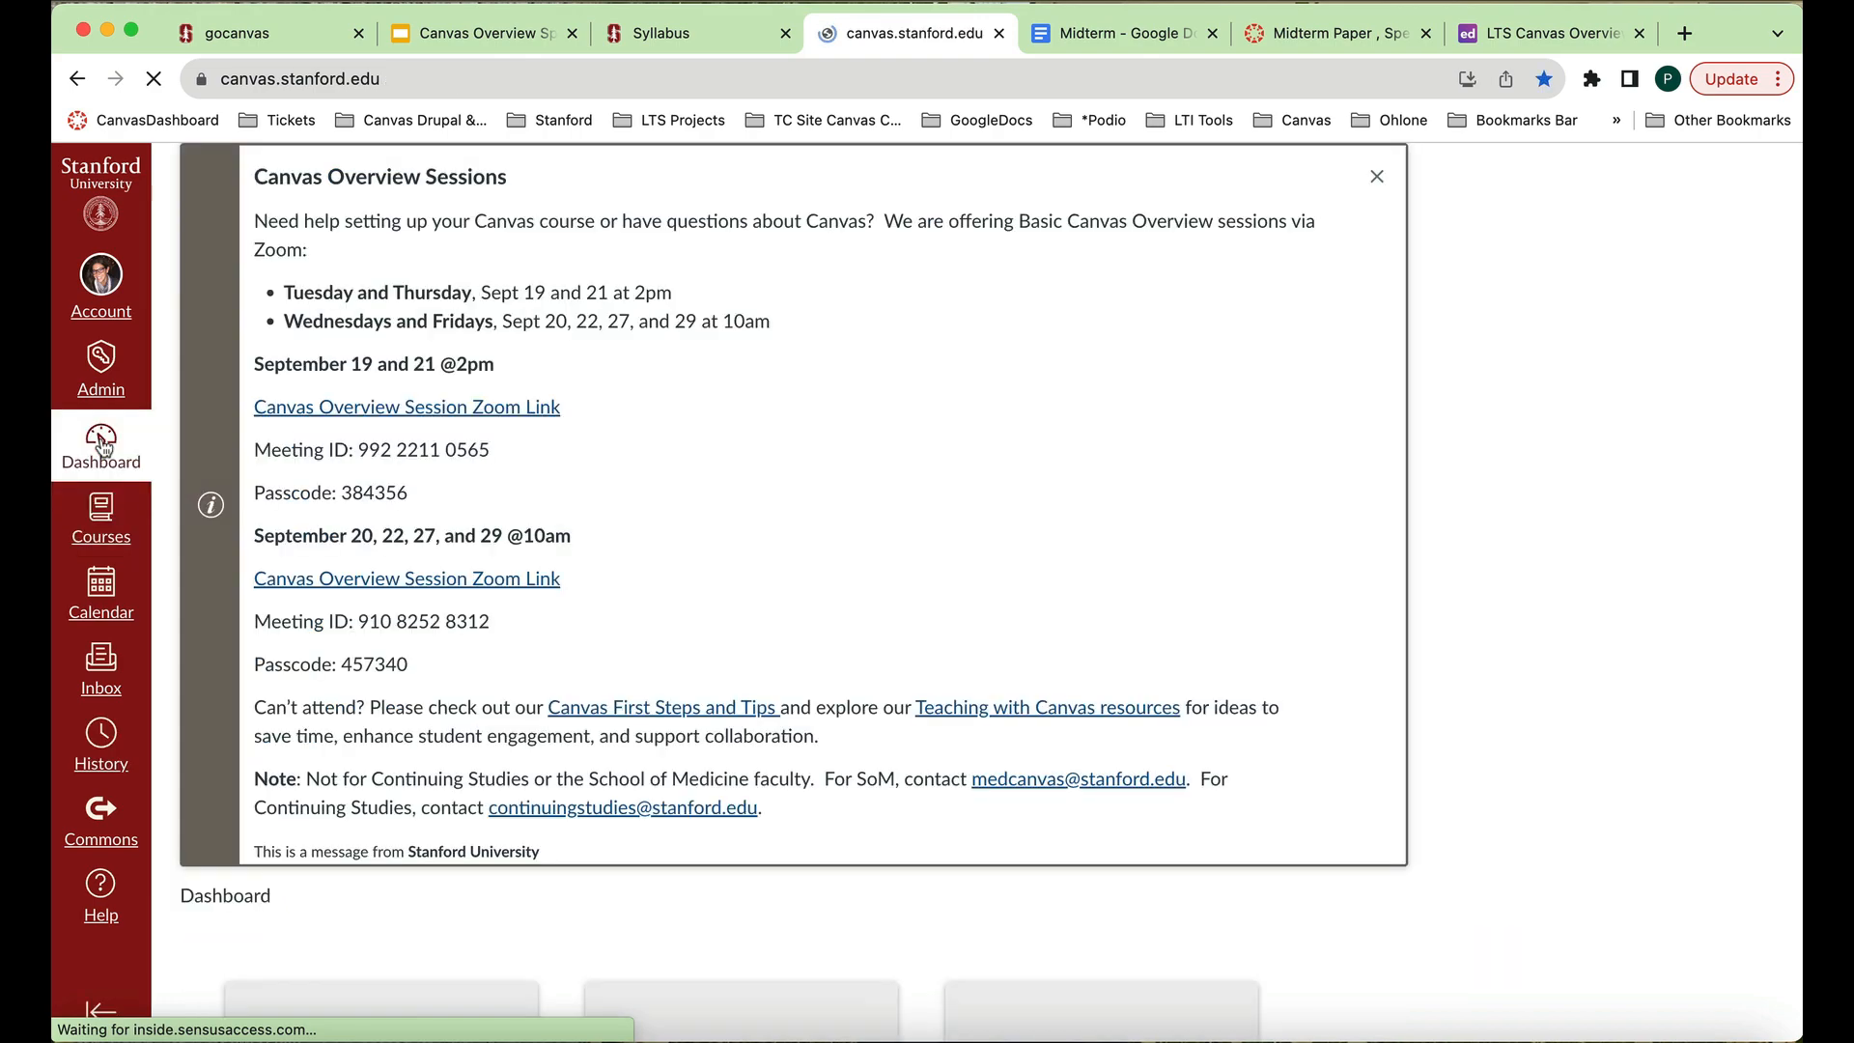
{"action": "scroll", "coordinate": [326, 770], "scroll_direction": "down", "scroll_amount": 10}
{"action": "scroll", "coordinate": [326, 770], "scroll_direction": "down", "scroll_amount": 8}
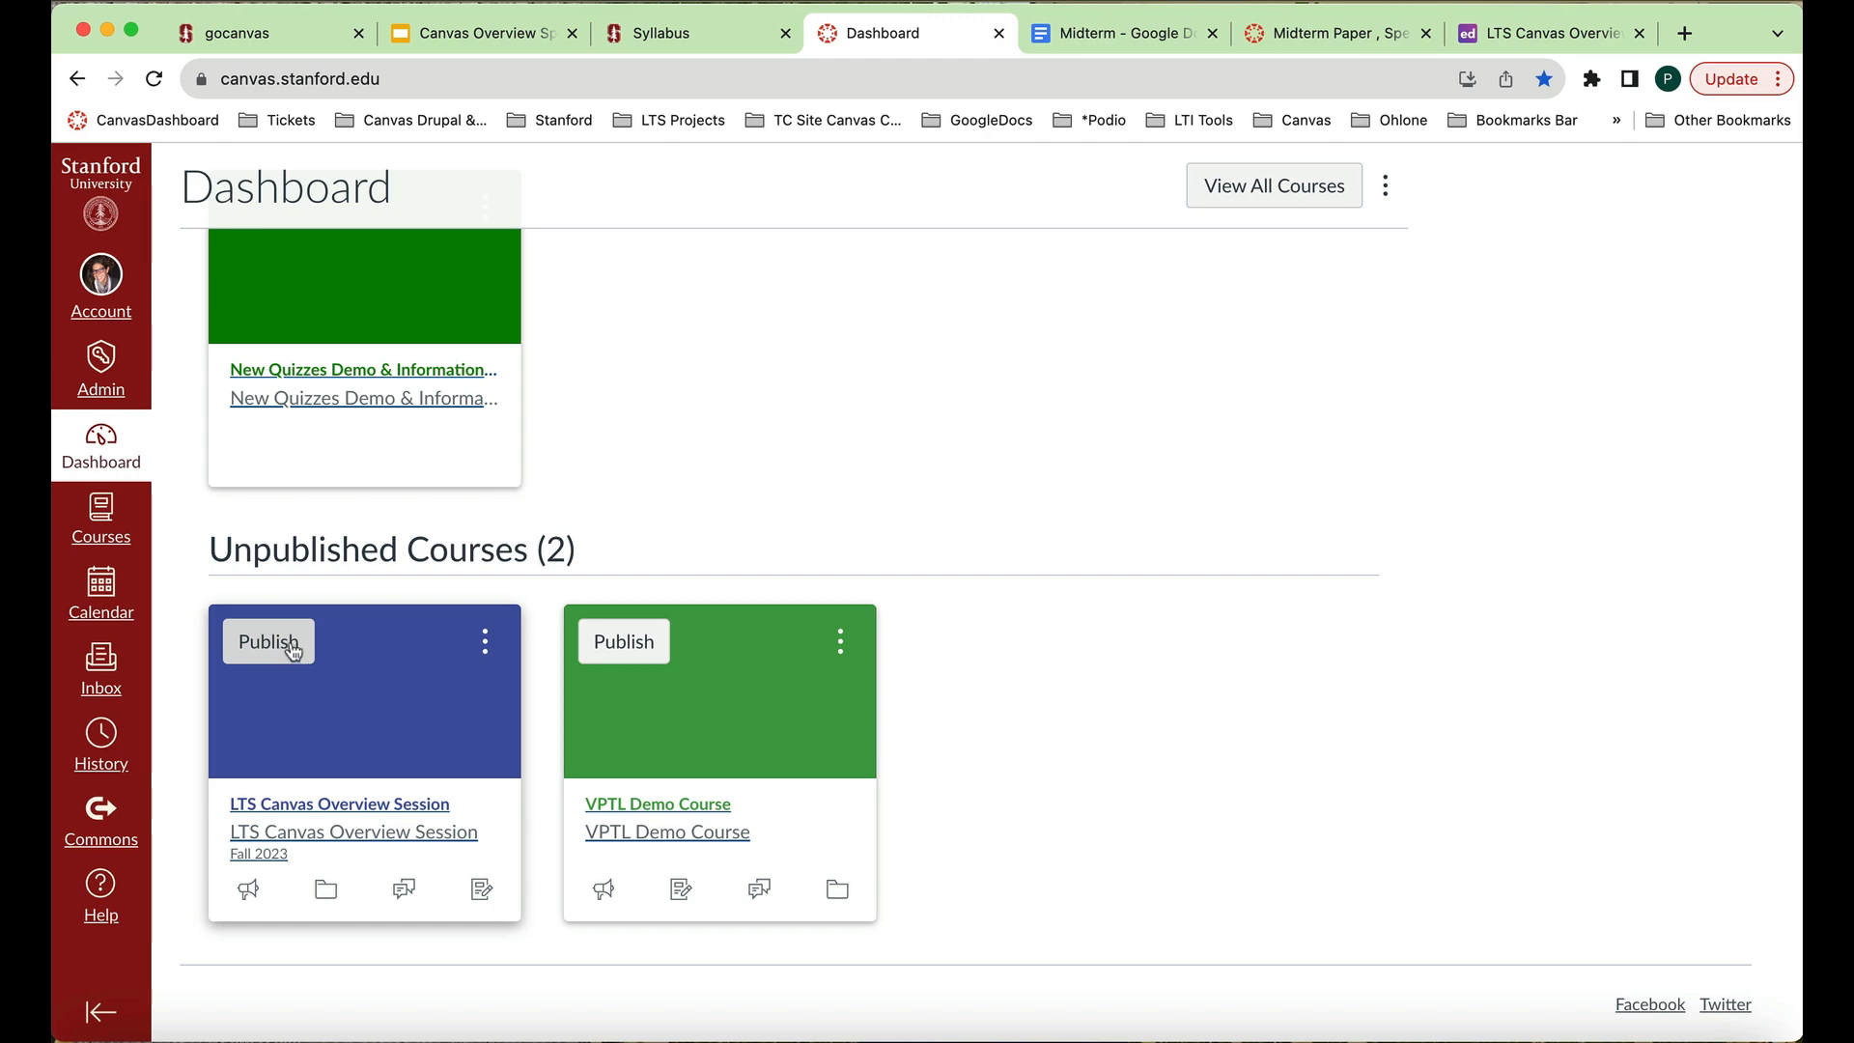
{"action": "left_click", "coordinate": [406, 691]}
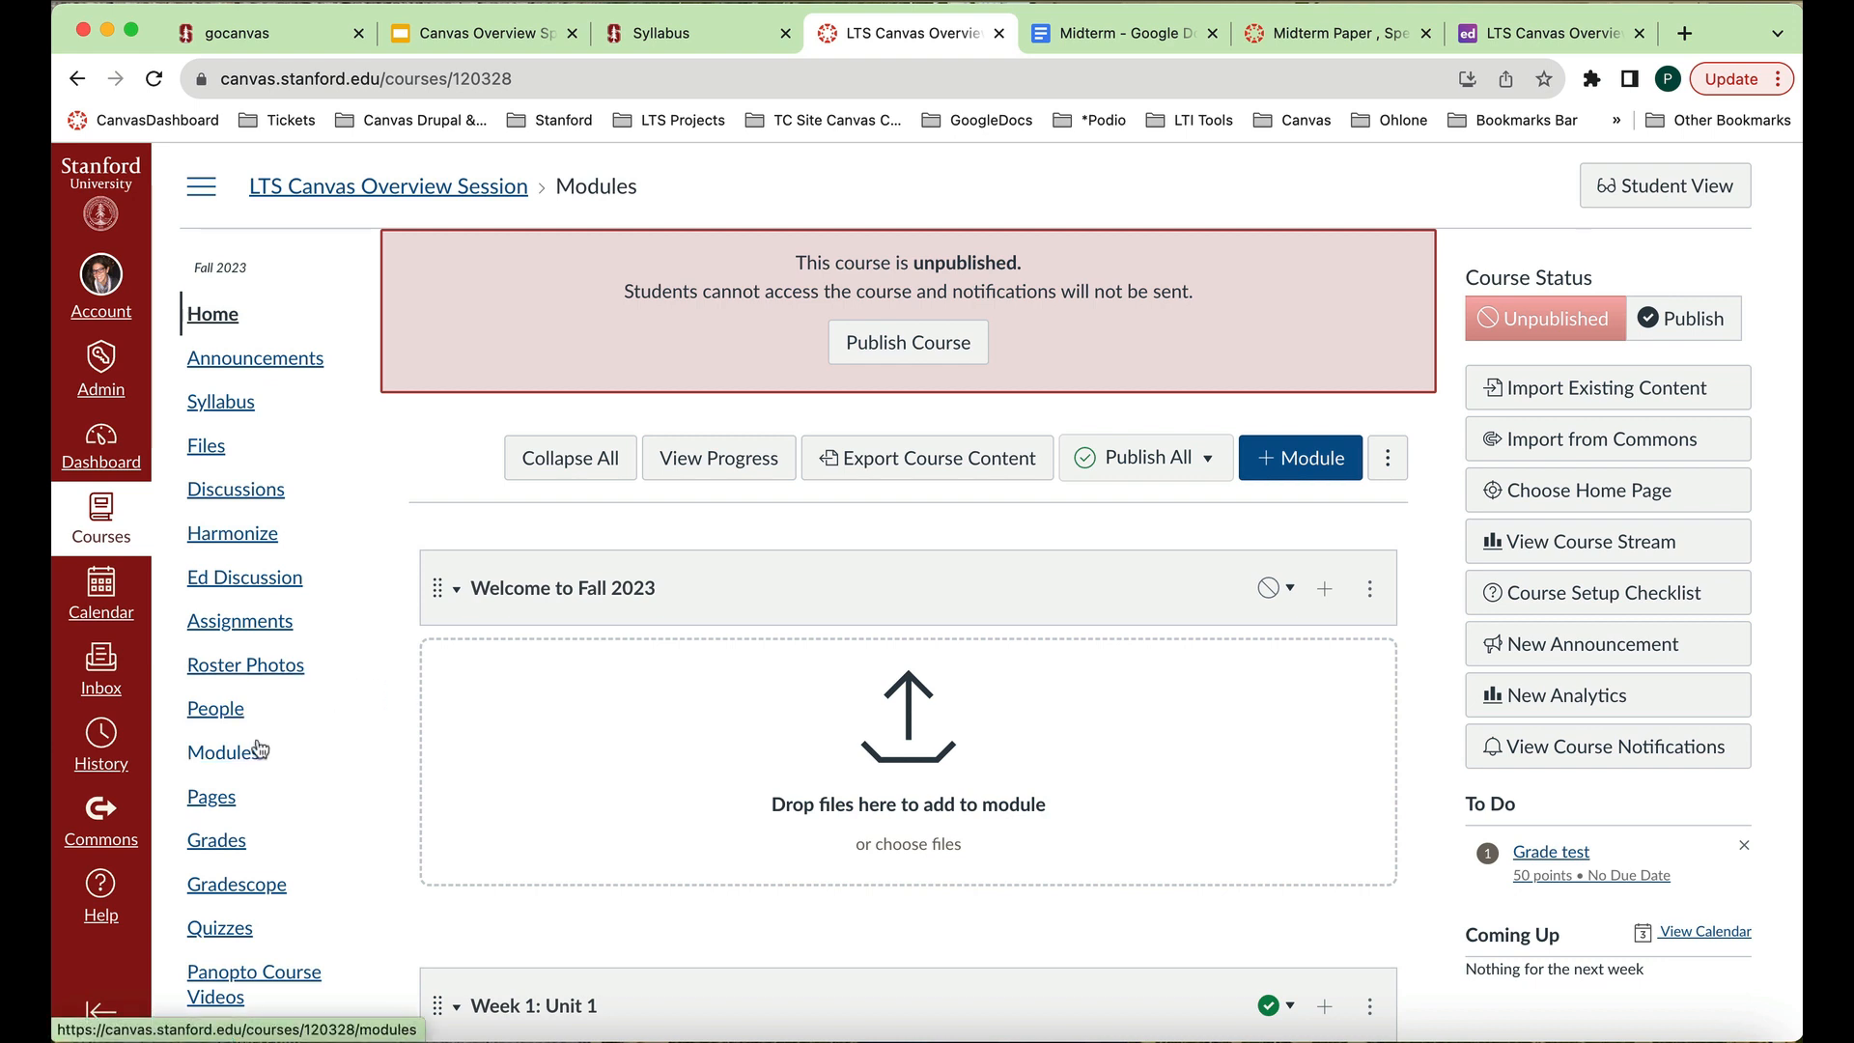
In the course navigation settings, move SCRIBE from the hidden items to directly below Assignments, and save.
{"action": "scroll", "coordinate": [258, 751], "scroll_direction": "down", "scroll_amount": 2}
{"action": "scroll", "coordinate": [260, 749], "scroll_direction": "down", "scroll_amount": 3}
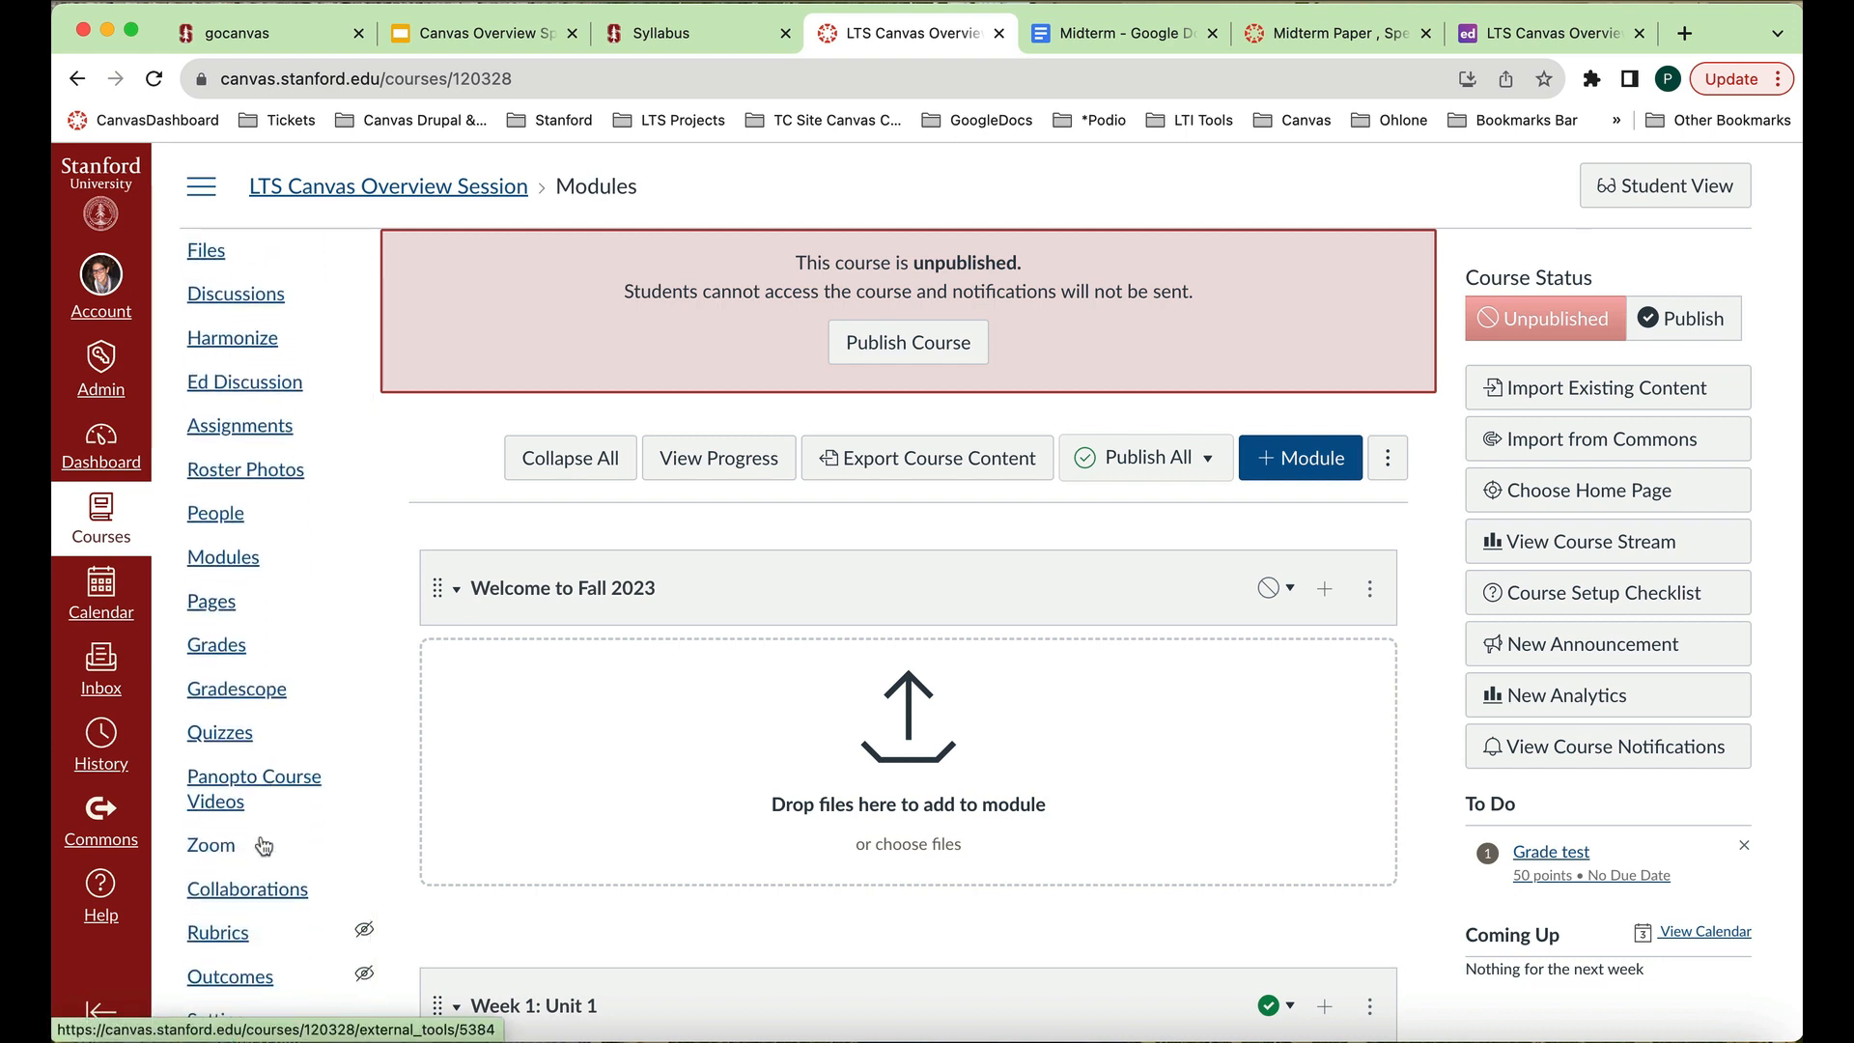
{"action": "scroll", "coordinate": [599, 807], "scroll_direction": "down", "scroll_amount": 3}
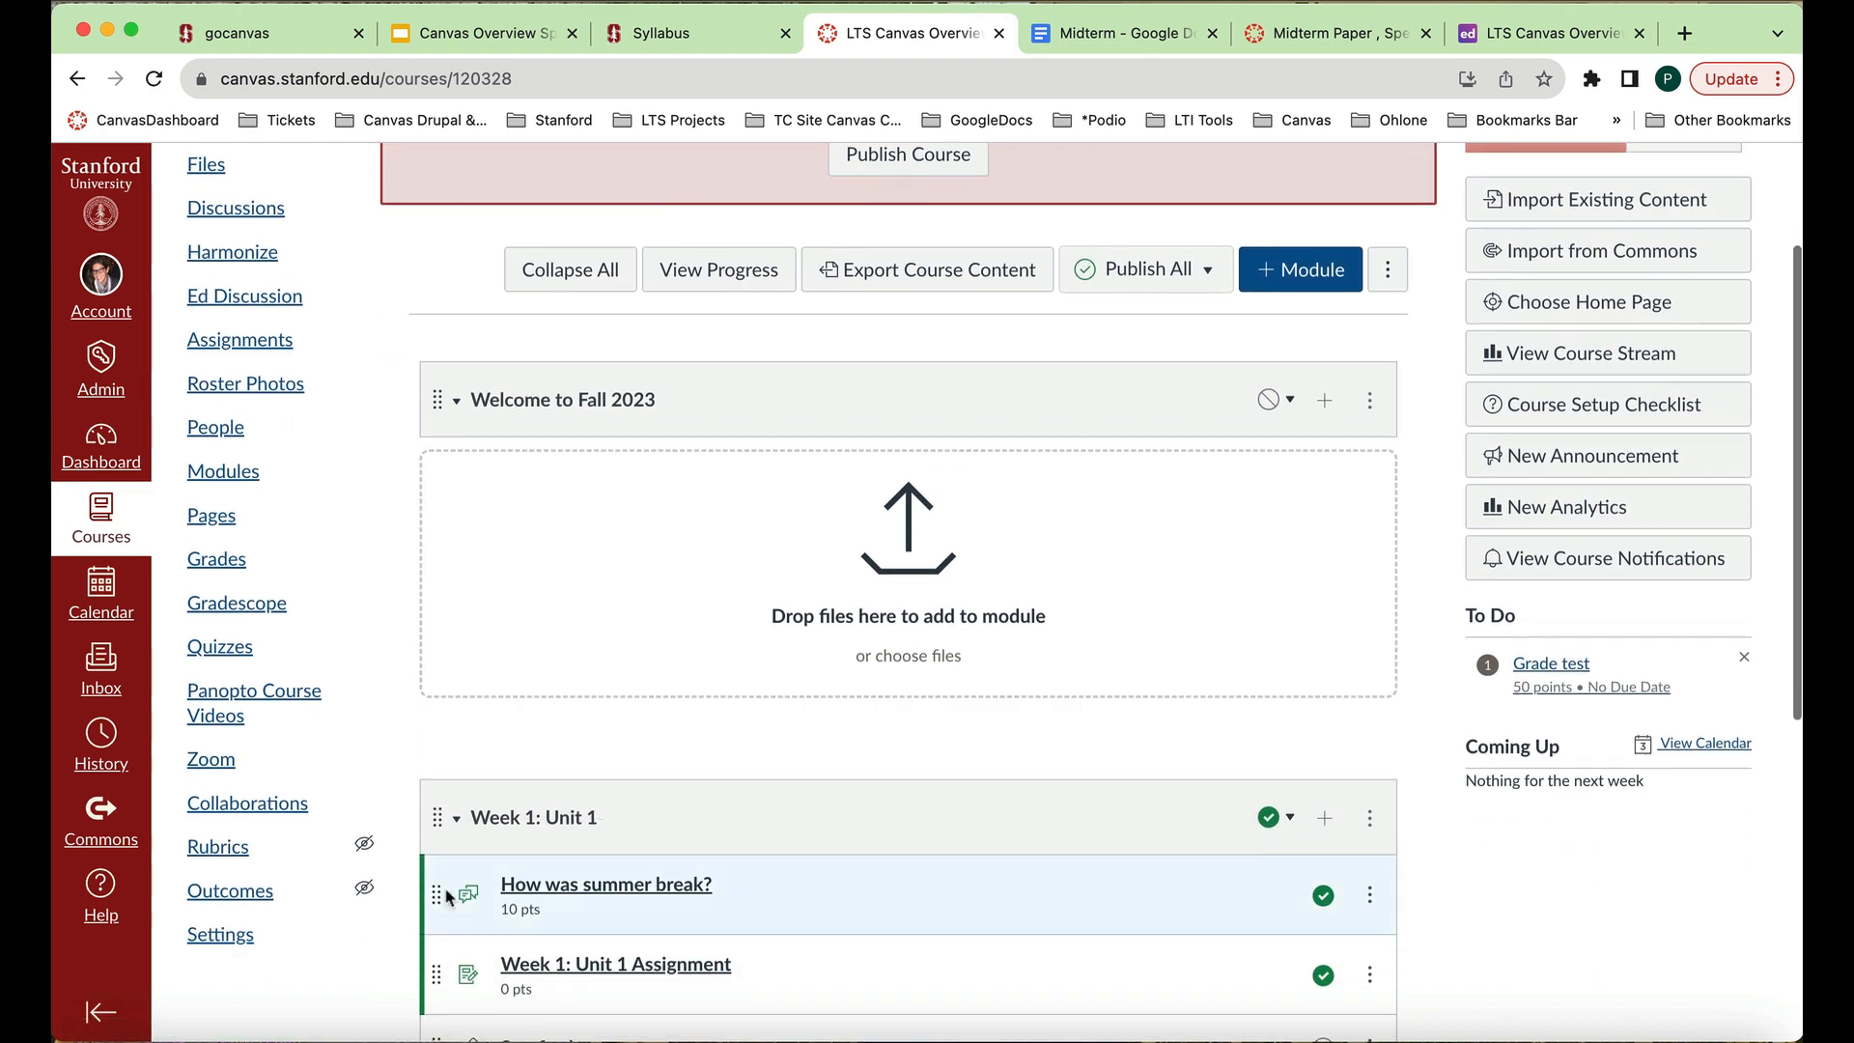
{"action": "left_click", "coordinate": [246, 936]}
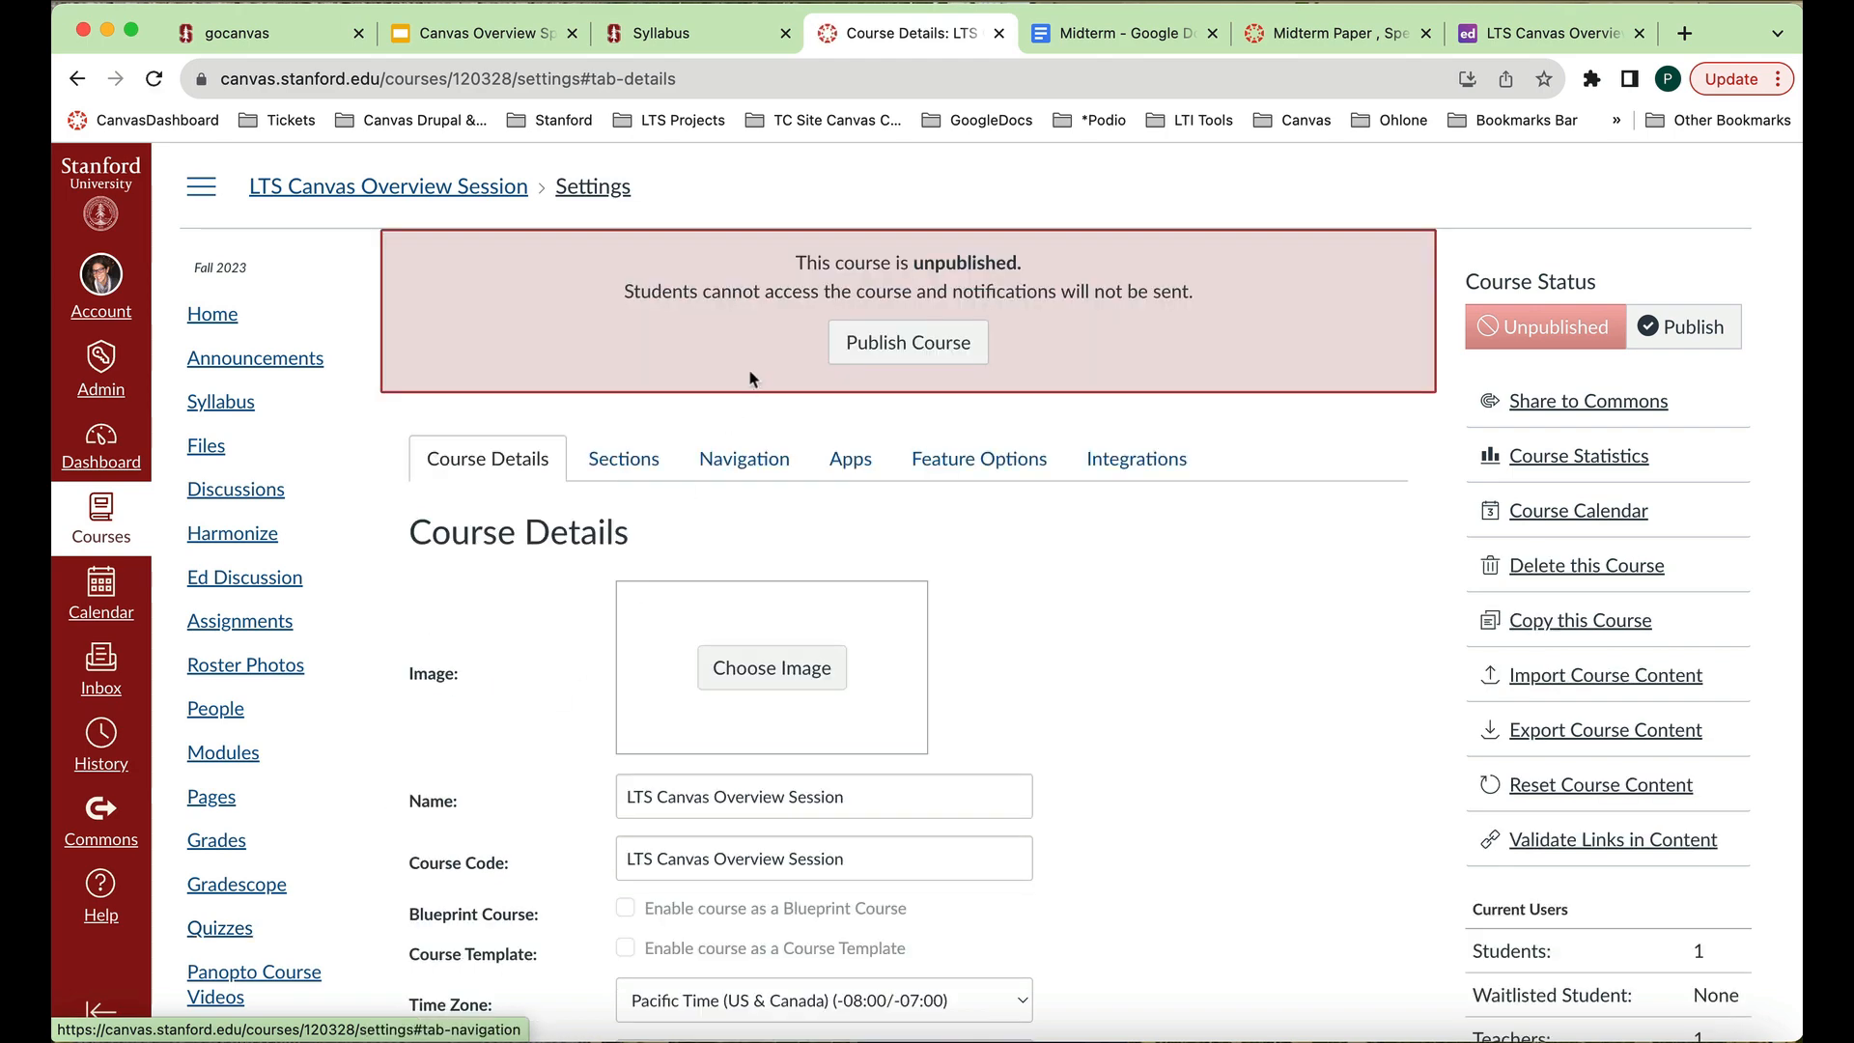
{"action": "left_click", "coordinate": [754, 461]}
{"action": "scroll", "coordinate": [1124, 561], "scroll_direction": "down", "scroll_amount": 3}
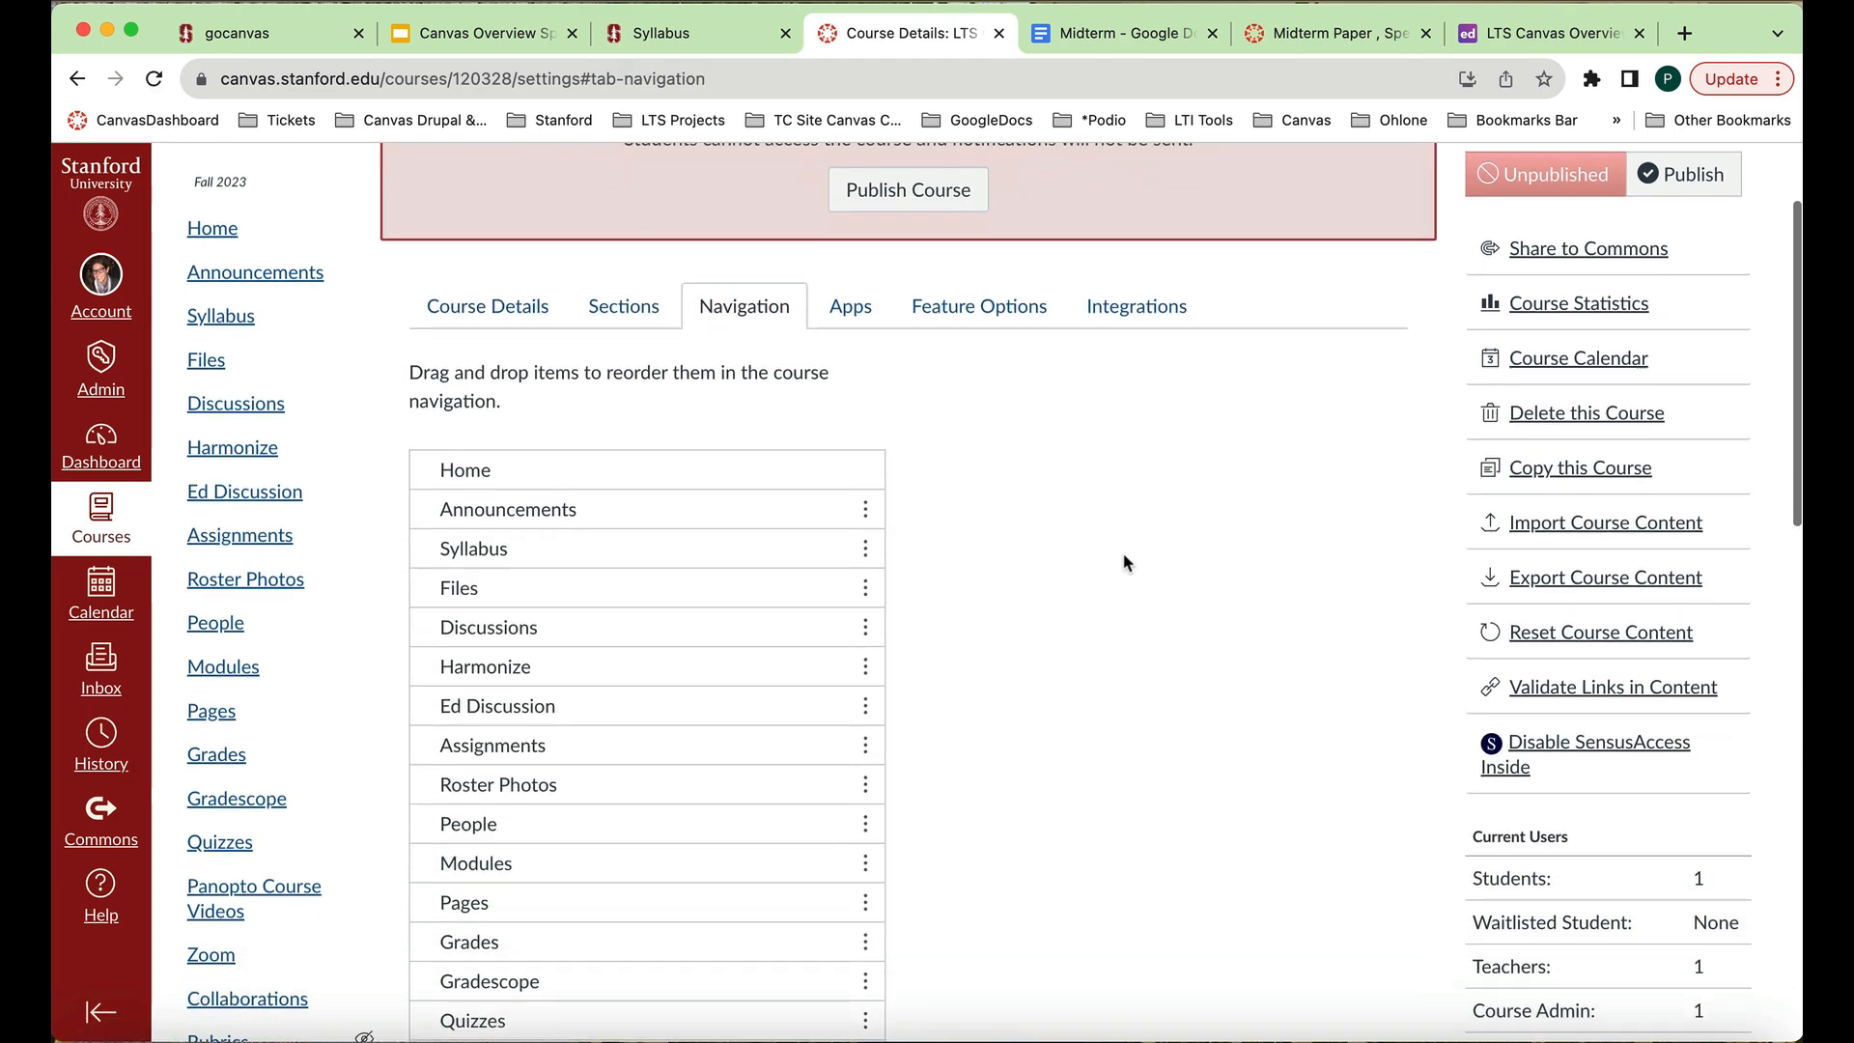
{"action": "scroll", "coordinate": [1123, 562], "scroll_direction": "down", "scroll_amount": 5}
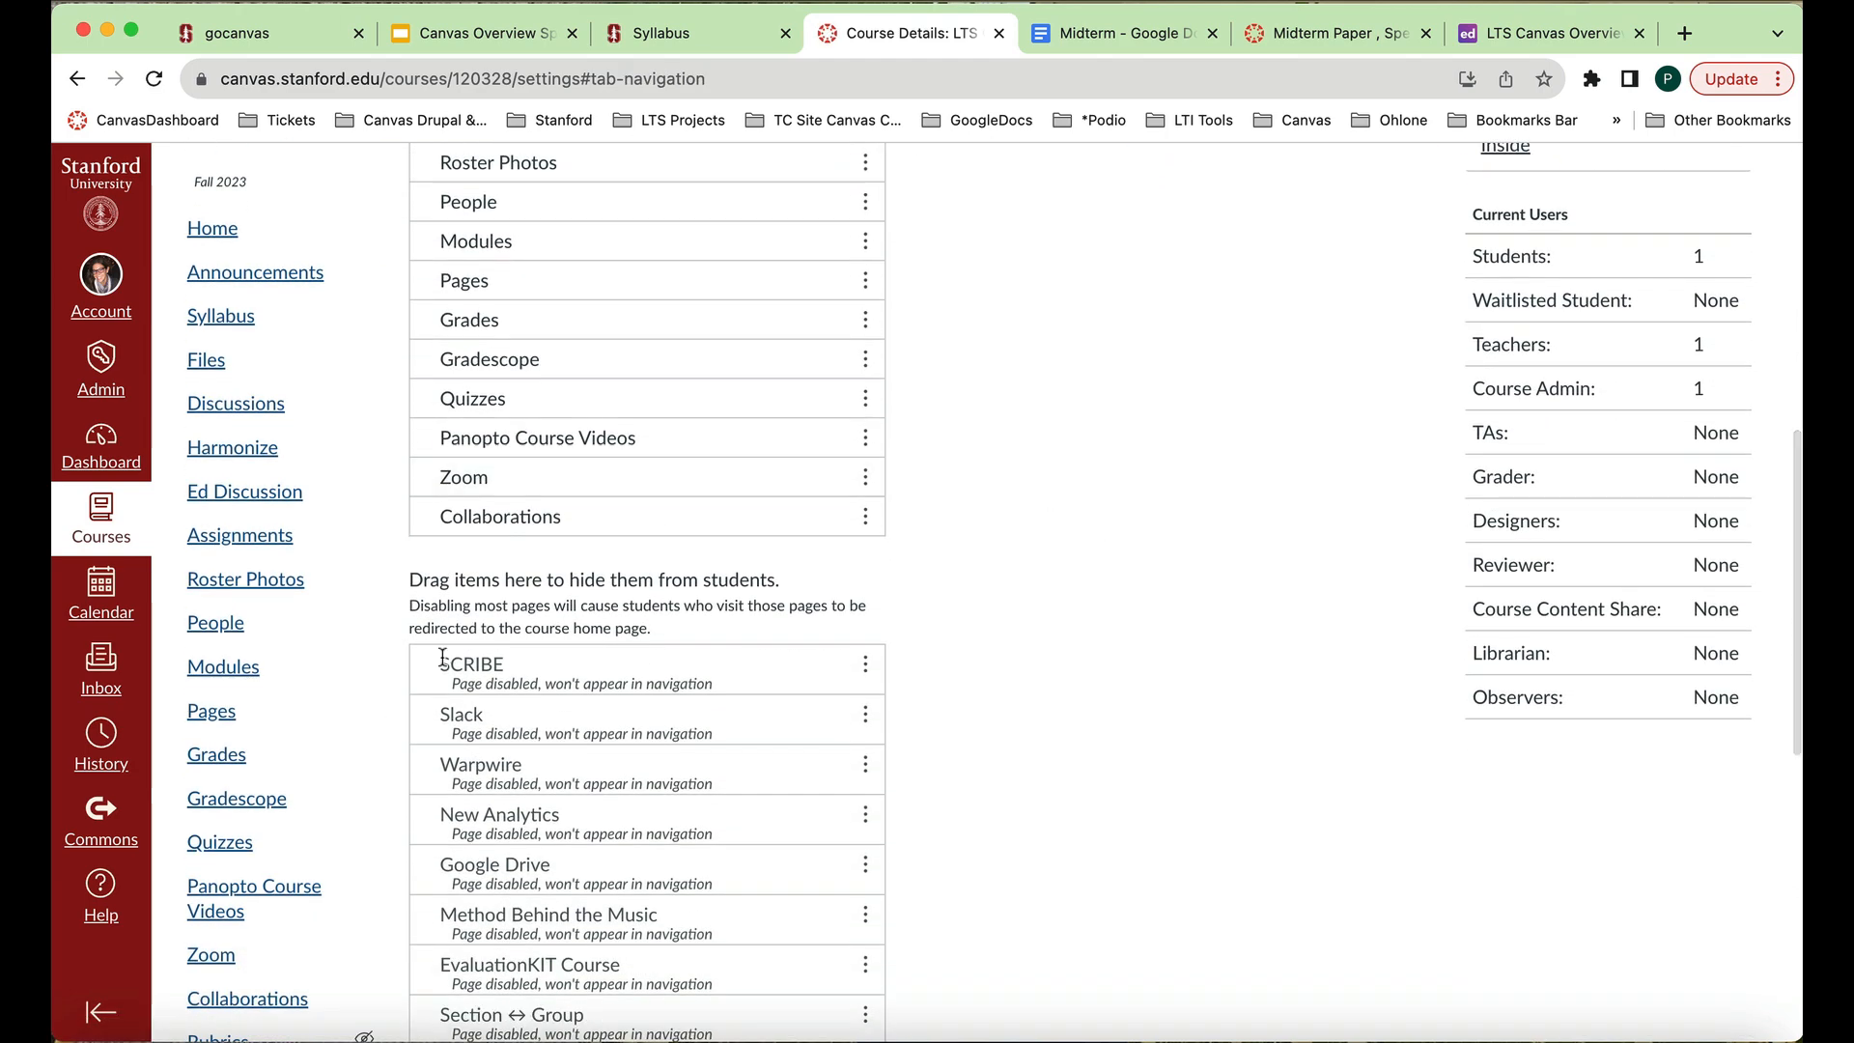
{"action": "scroll", "coordinate": [531, 696], "scroll_direction": "up", "scroll_amount": 2}
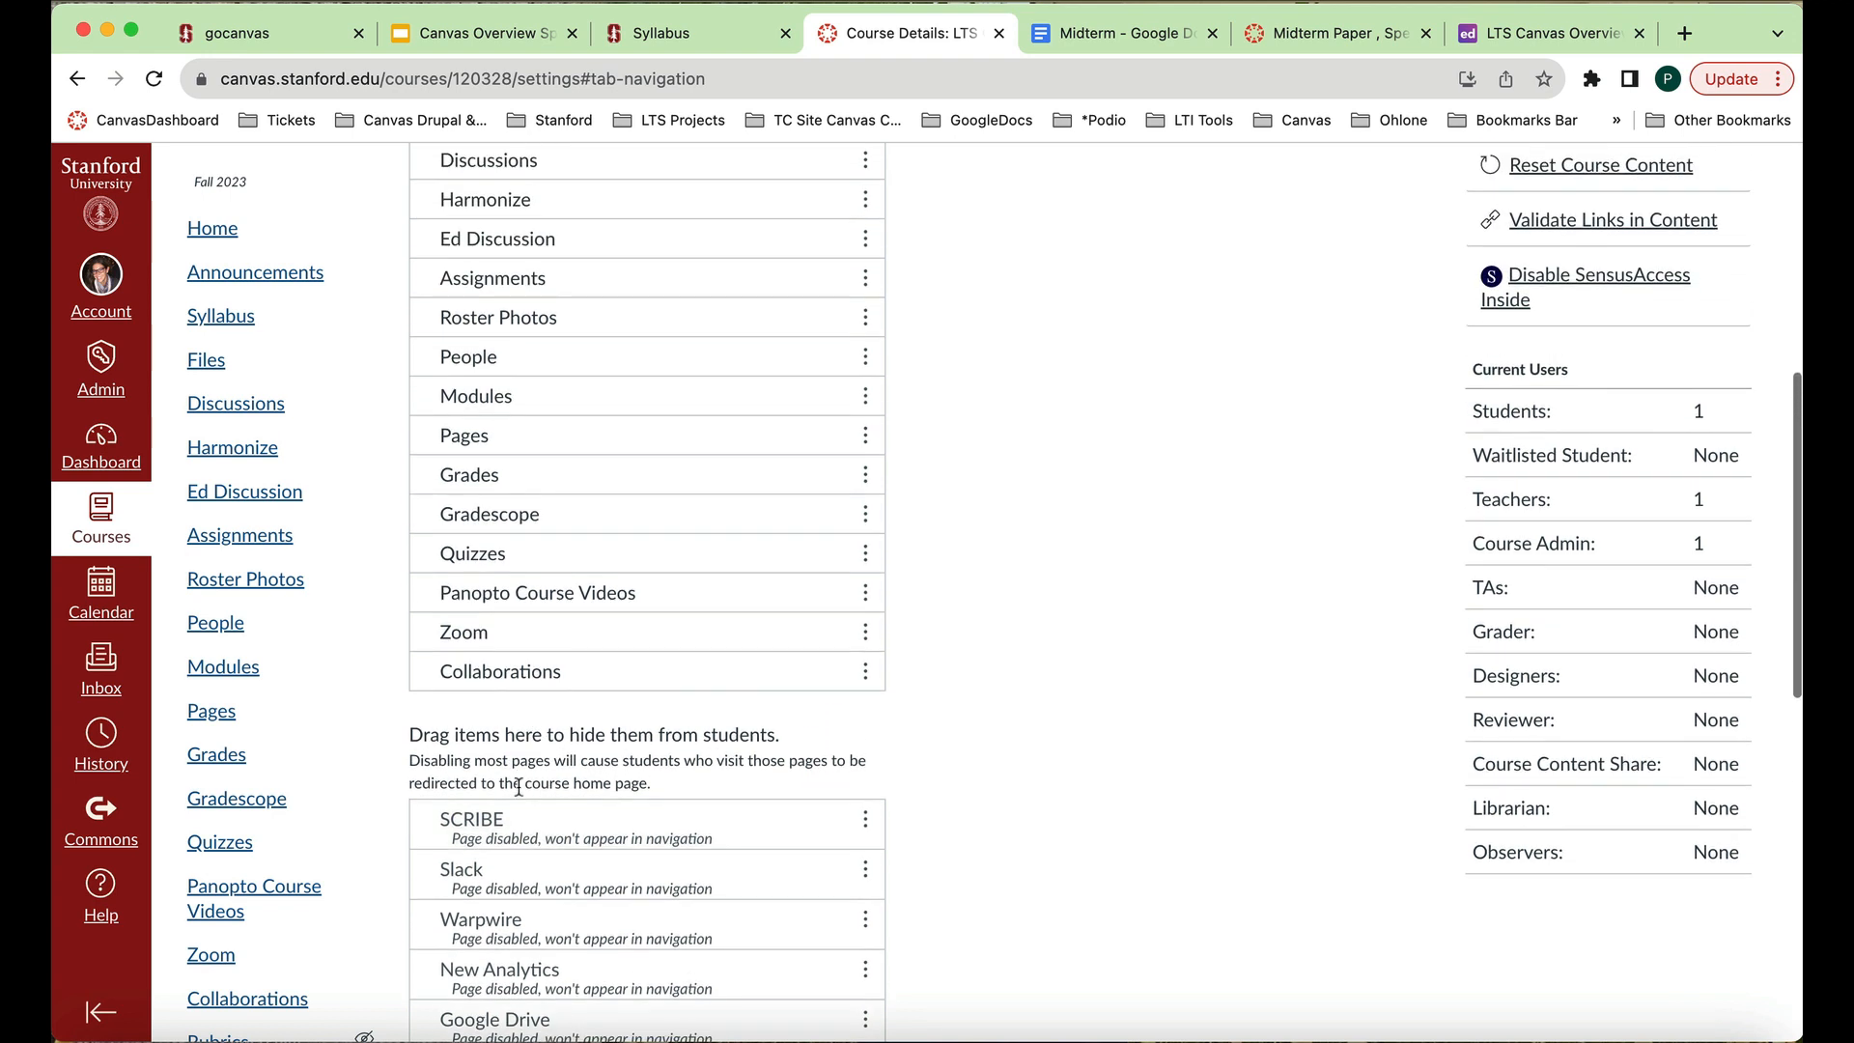
{"action": "left_click_drag", "start_coordinate": [519, 823], "coordinate": [538, 339]}
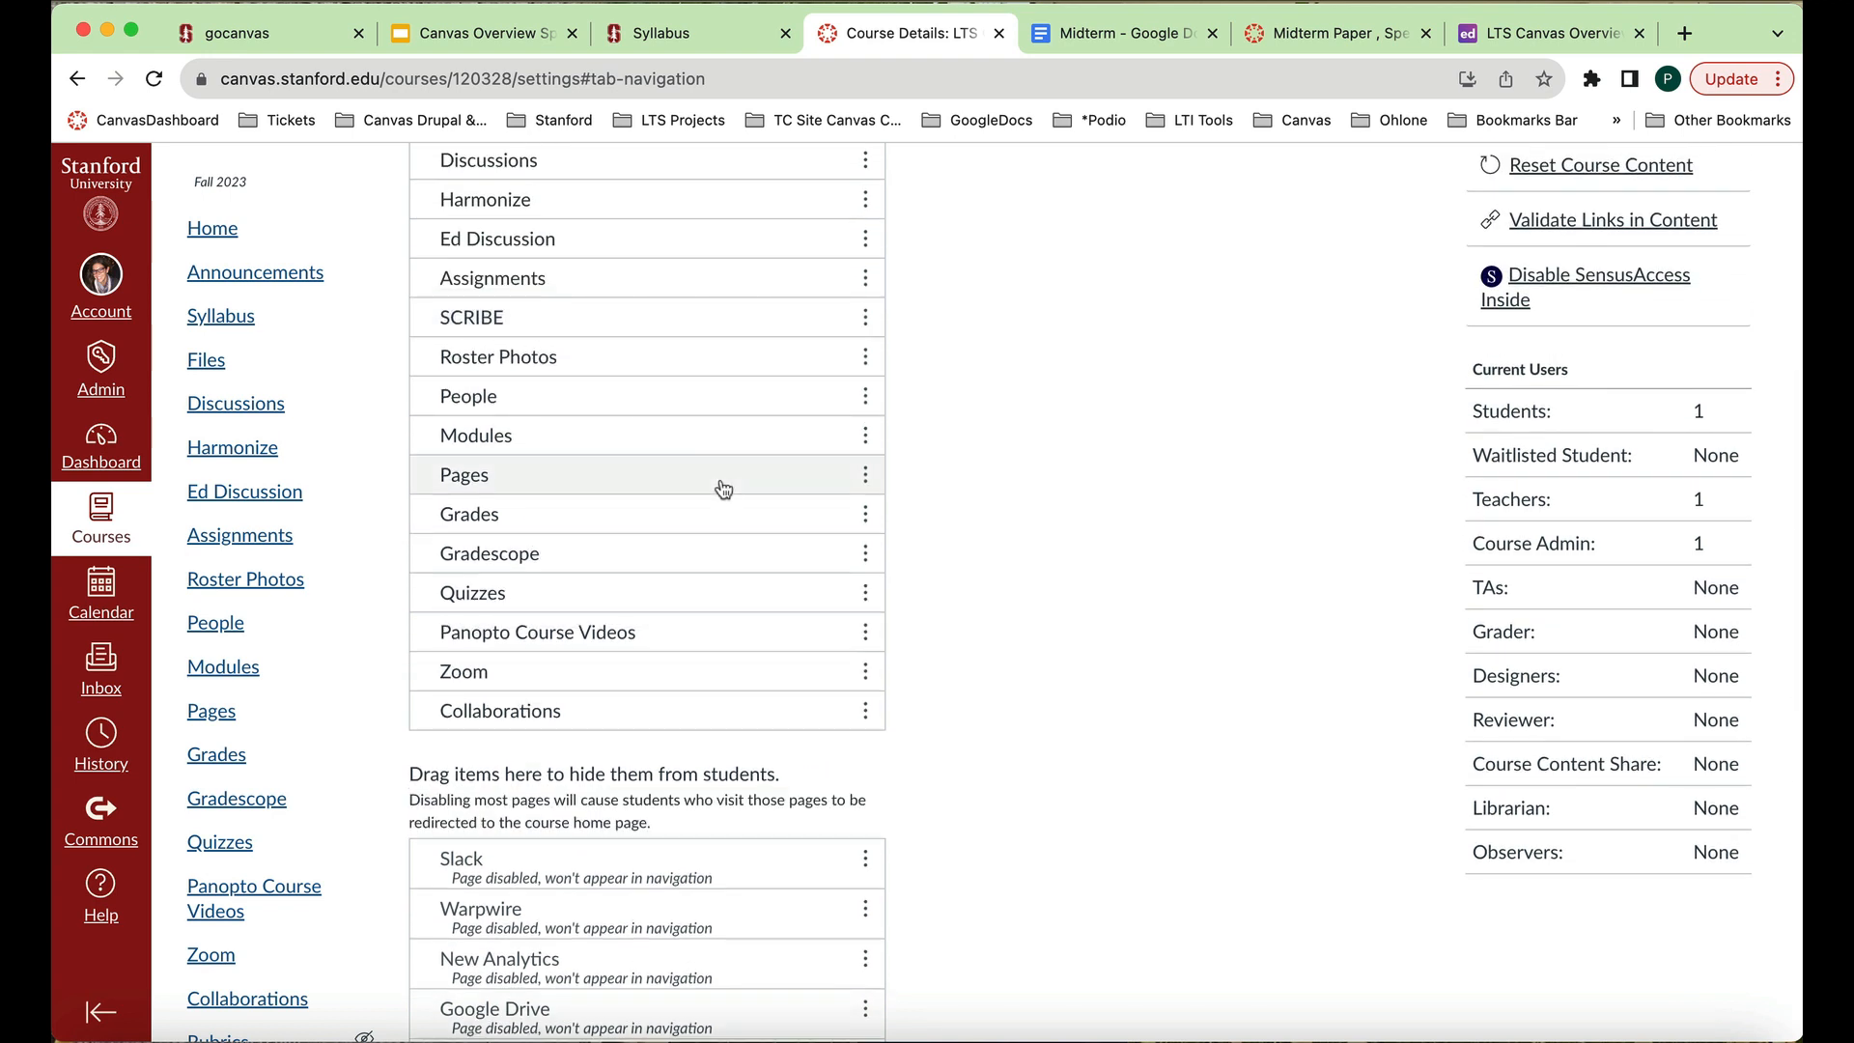
{"action": "scroll", "coordinate": [770, 505], "scroll_direction": "down", "scroll_amount": 1}
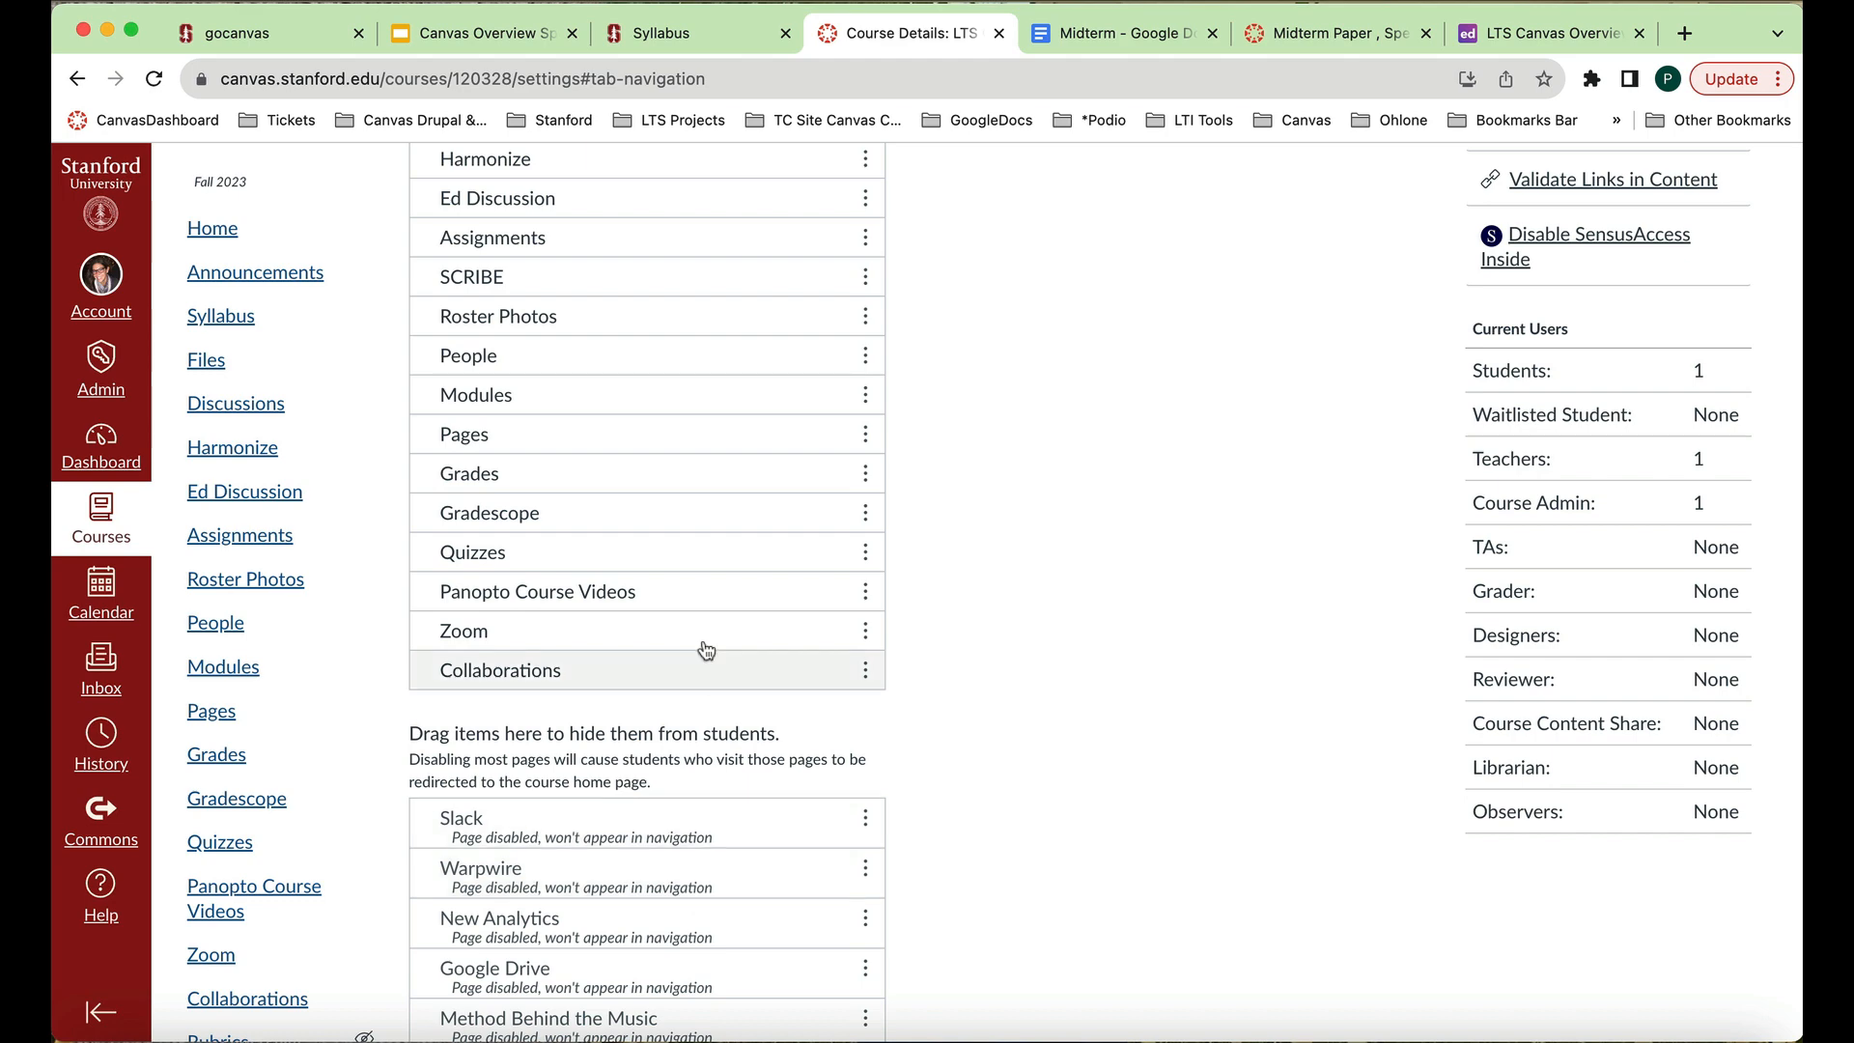
{"action": "scroll", "coordinate": [702, 517], "scroll_direction": "down", "scroll_amount": 2}
{"action": "scroll", "coordinate": [701, 517], "scroll_direction": "down", "scroll_amount": 10}
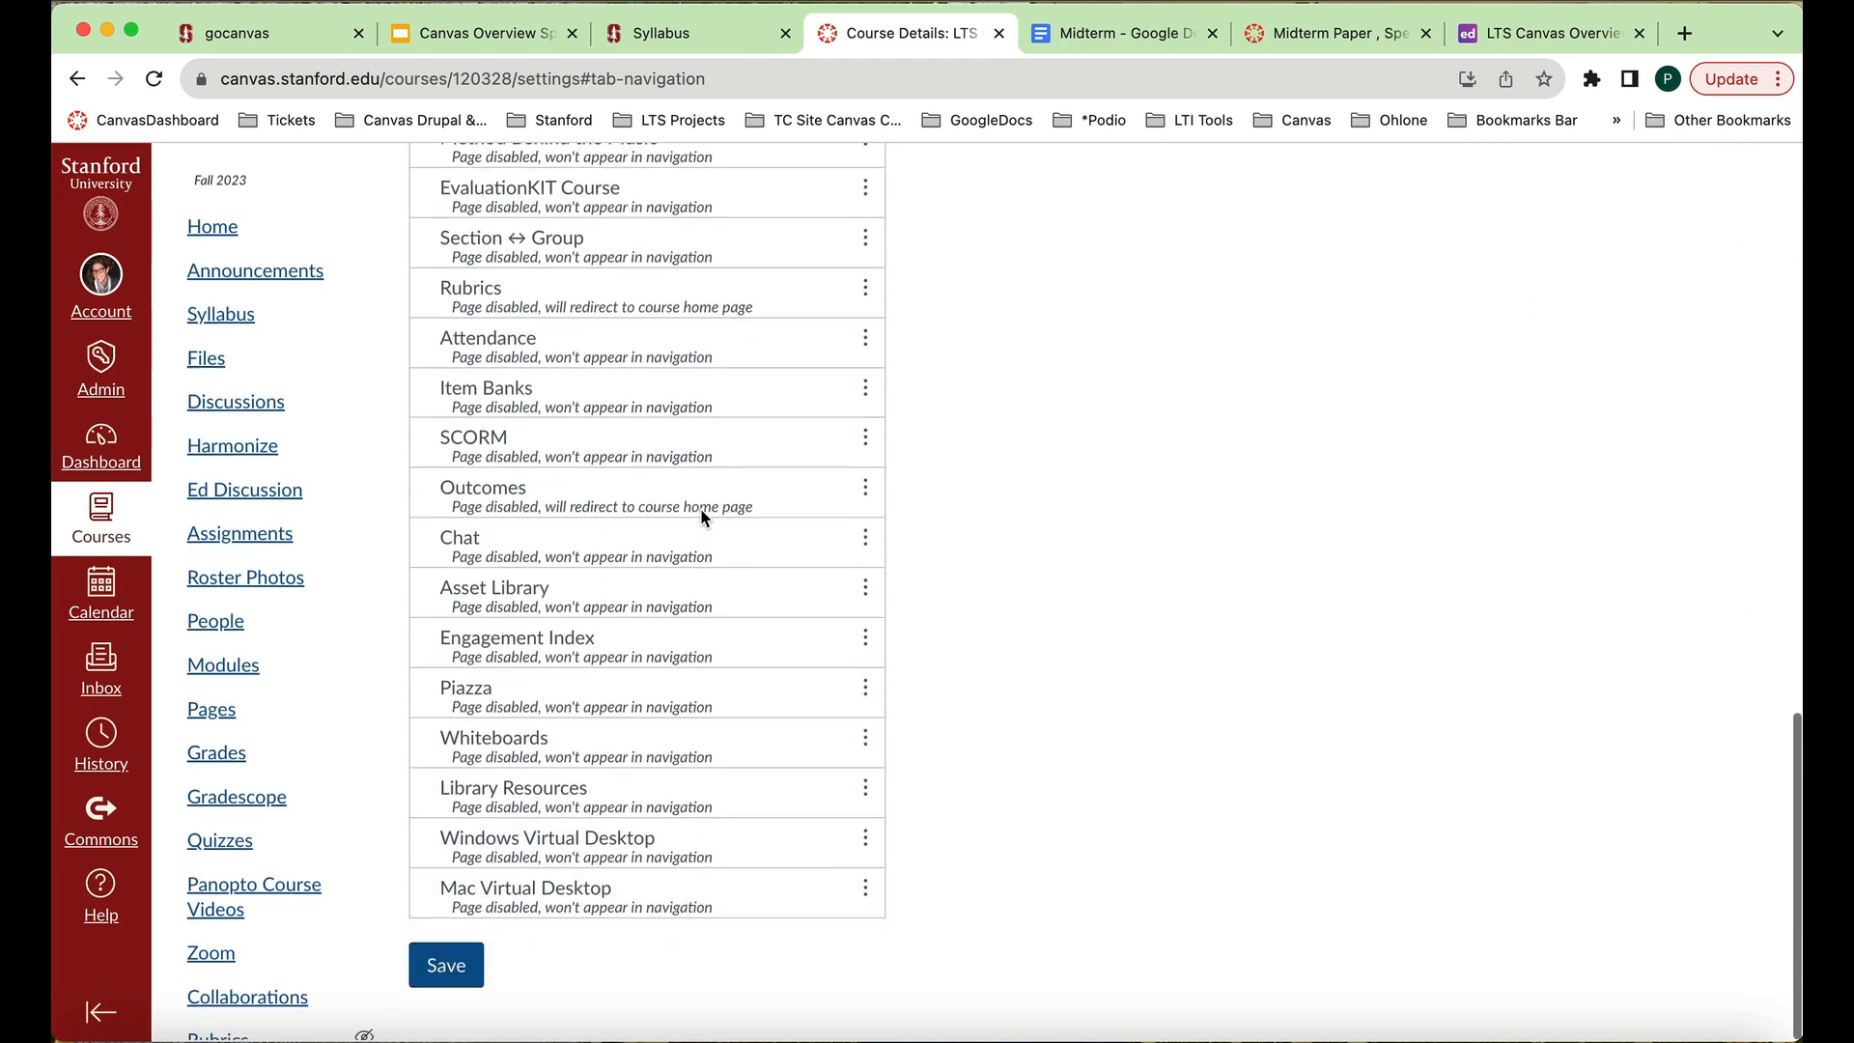
{"action": "left_click", "coordinate": [451, 969]}
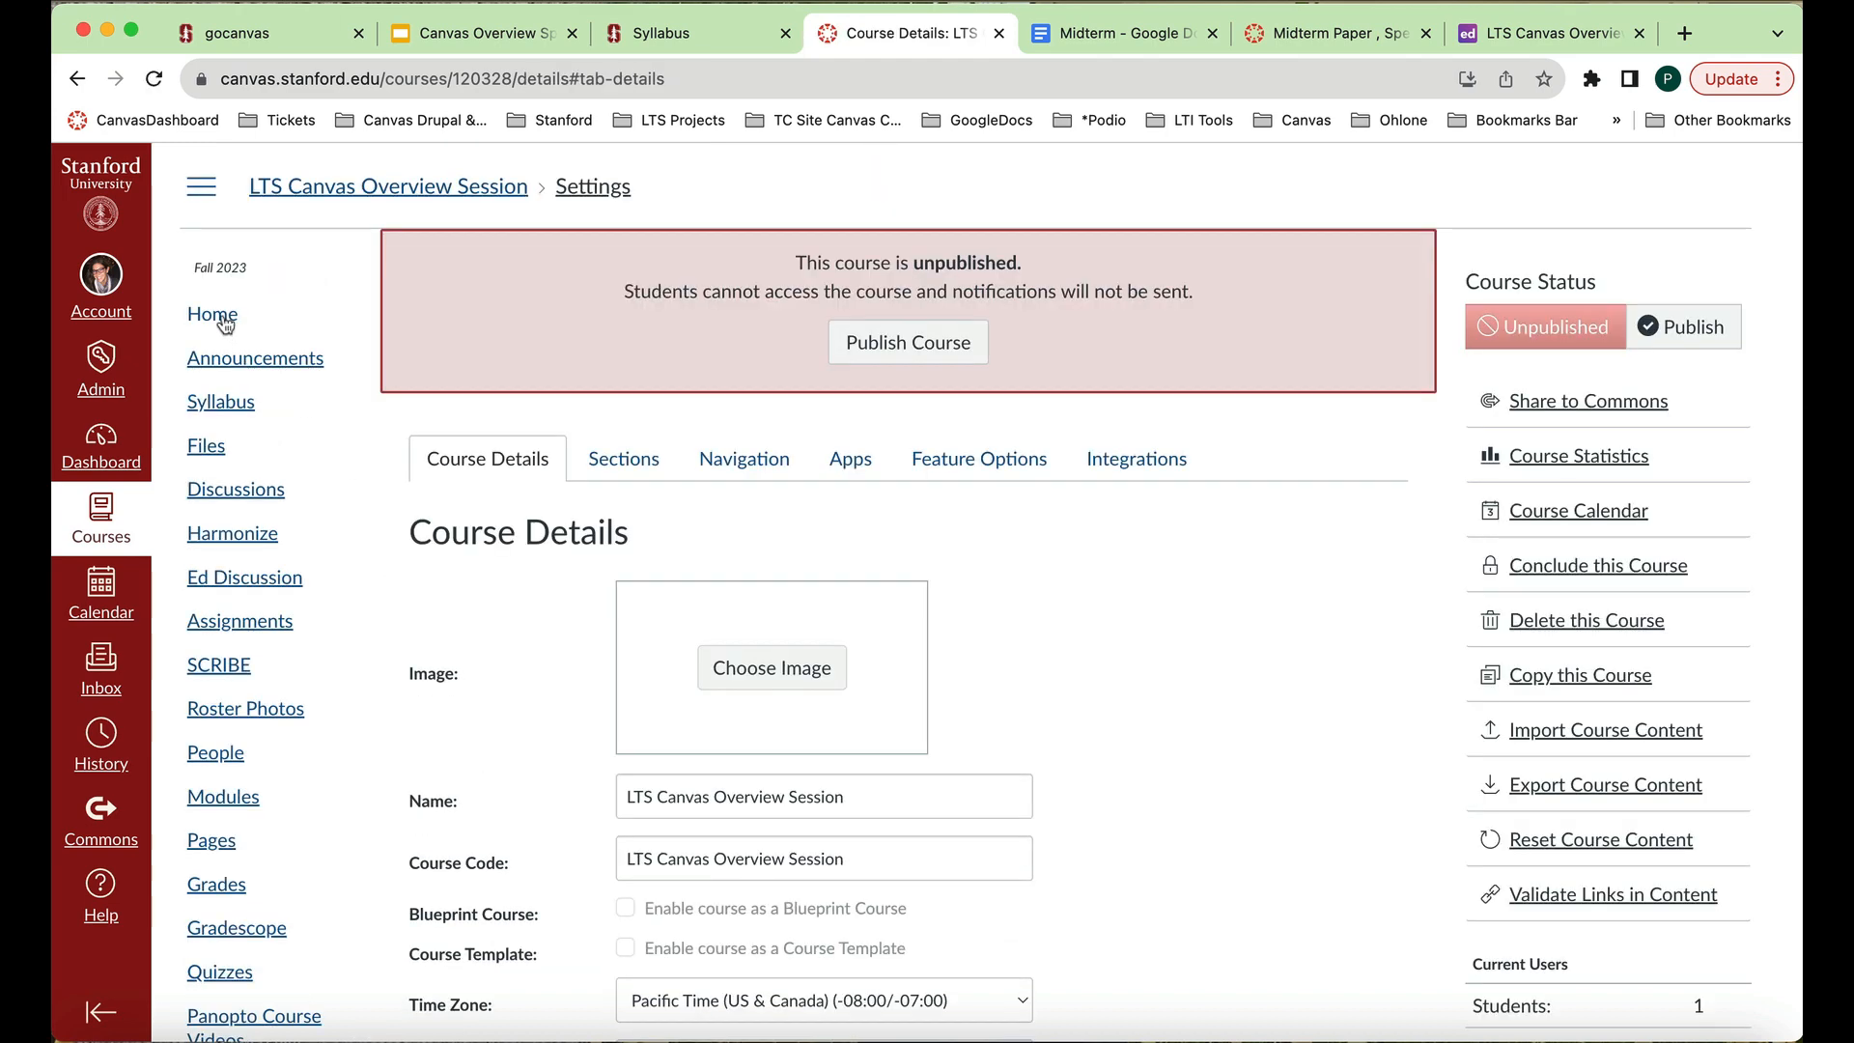
View the course's Assignments list from the home page, and go back to the home page.
{"action": "left_click", "coordinate": [217, 316]}
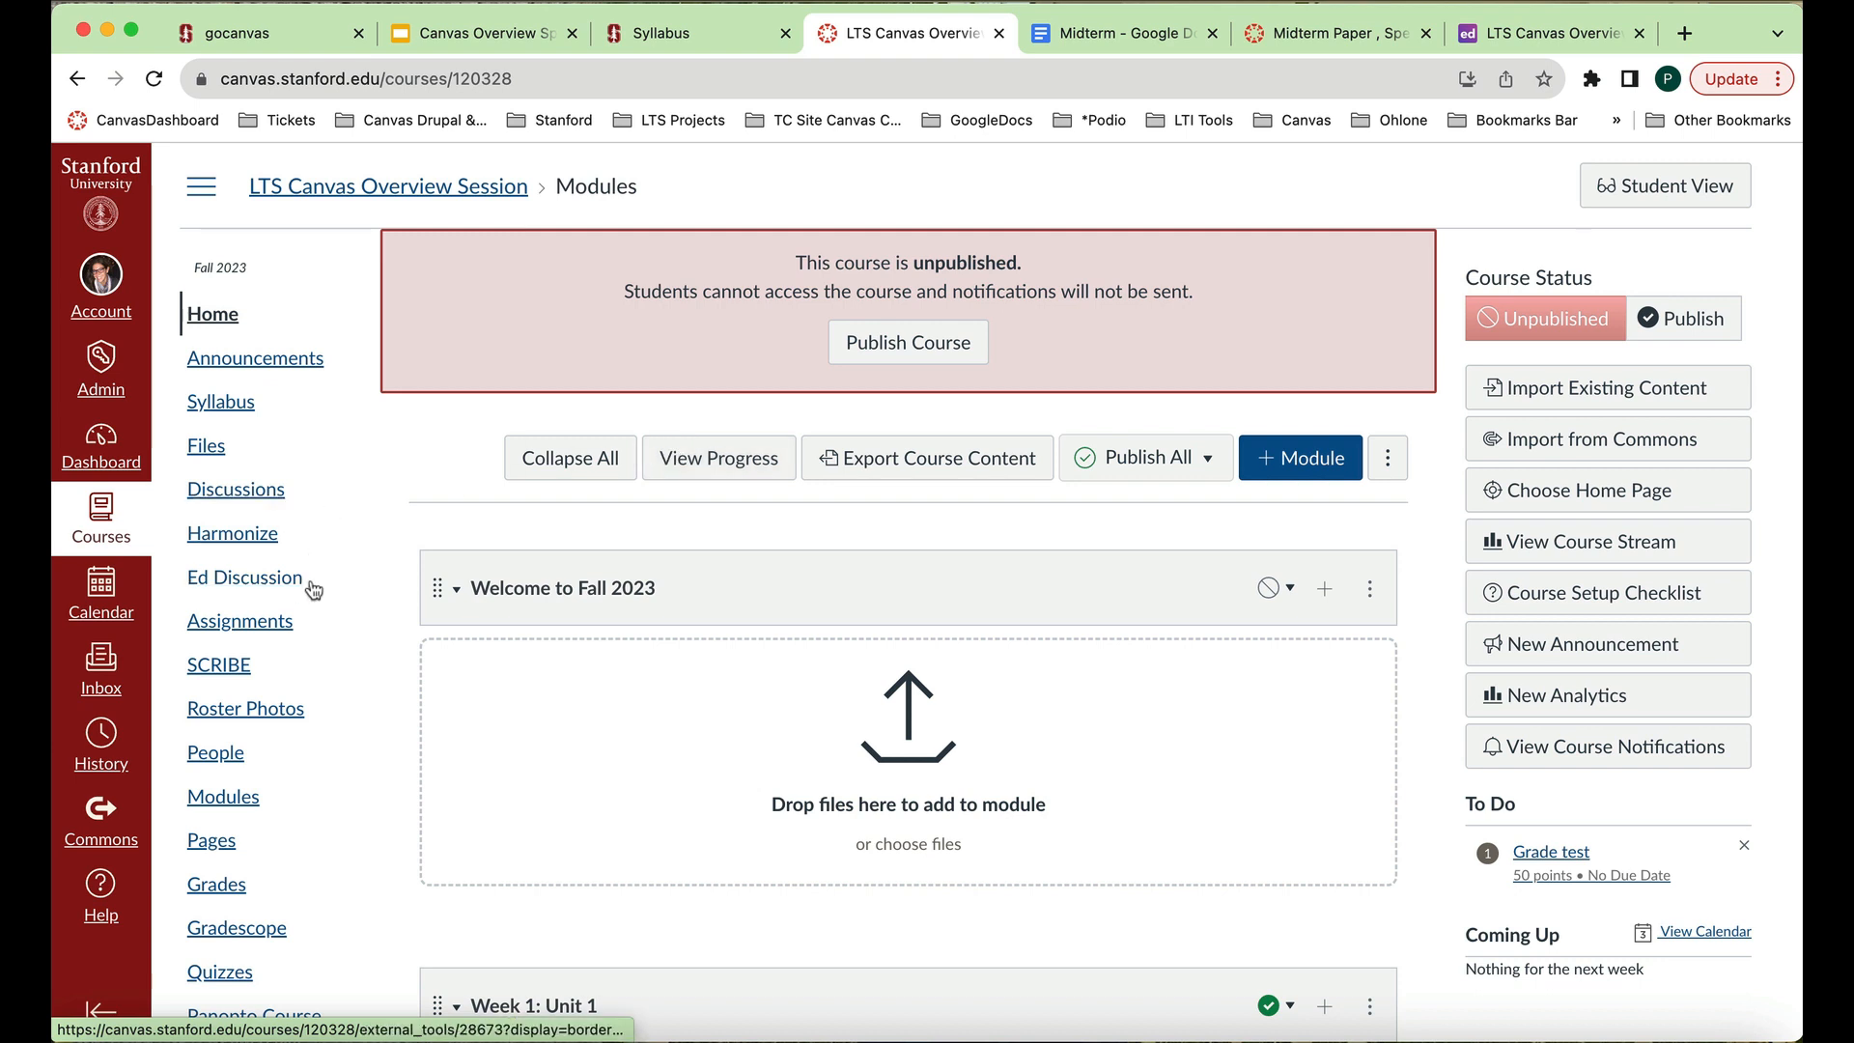
{"action": "left_click", "coordinate": [289, 626]}
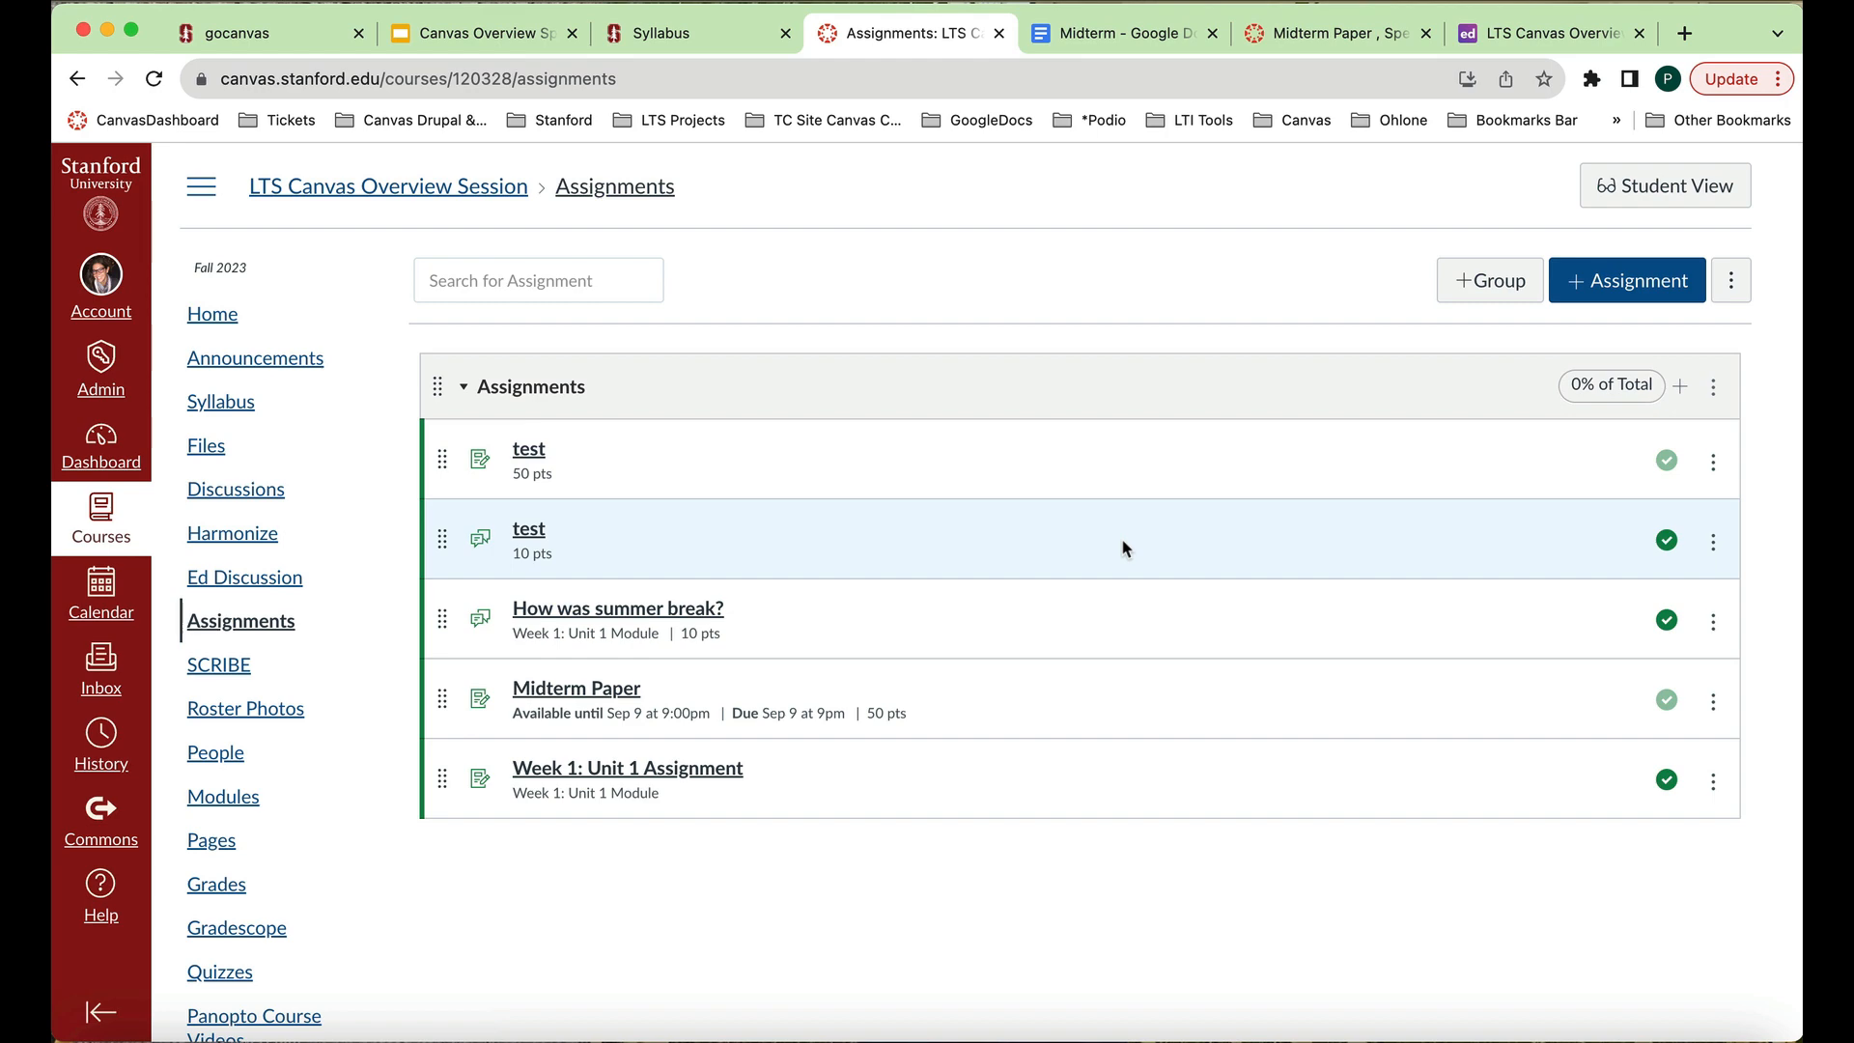
{"action": "left_click", "coordinate": [237, 315]}
Switch to the gocanvas website and examine its home page, Instructors page and Students page.
{"action": "left_click", "coordinate": [294, 37]}
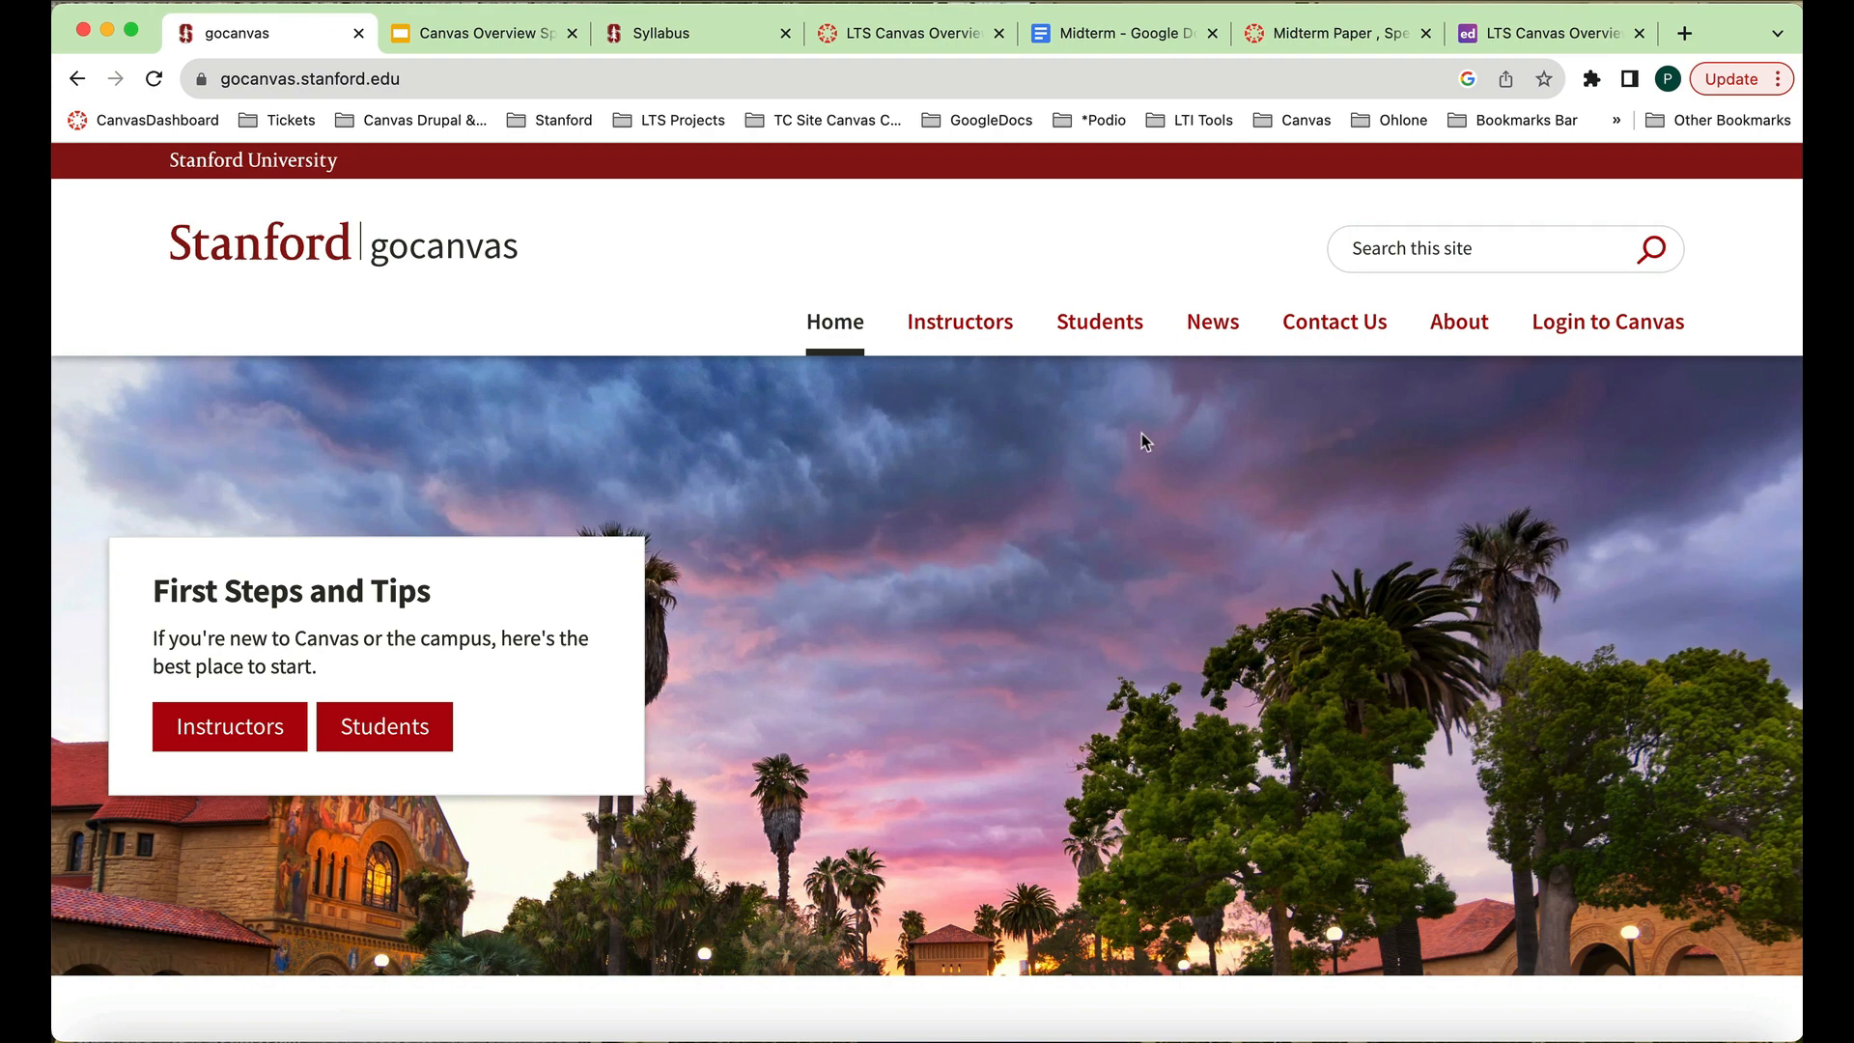
{"action": "scroll", "coordinate": [1141, 435], "scroll_direction": "down", "scroll_amount": 8}
{"action": "scroll", "coordinate": [1141, 439], "scroll_direction": "down", "scroll_amount": 8}
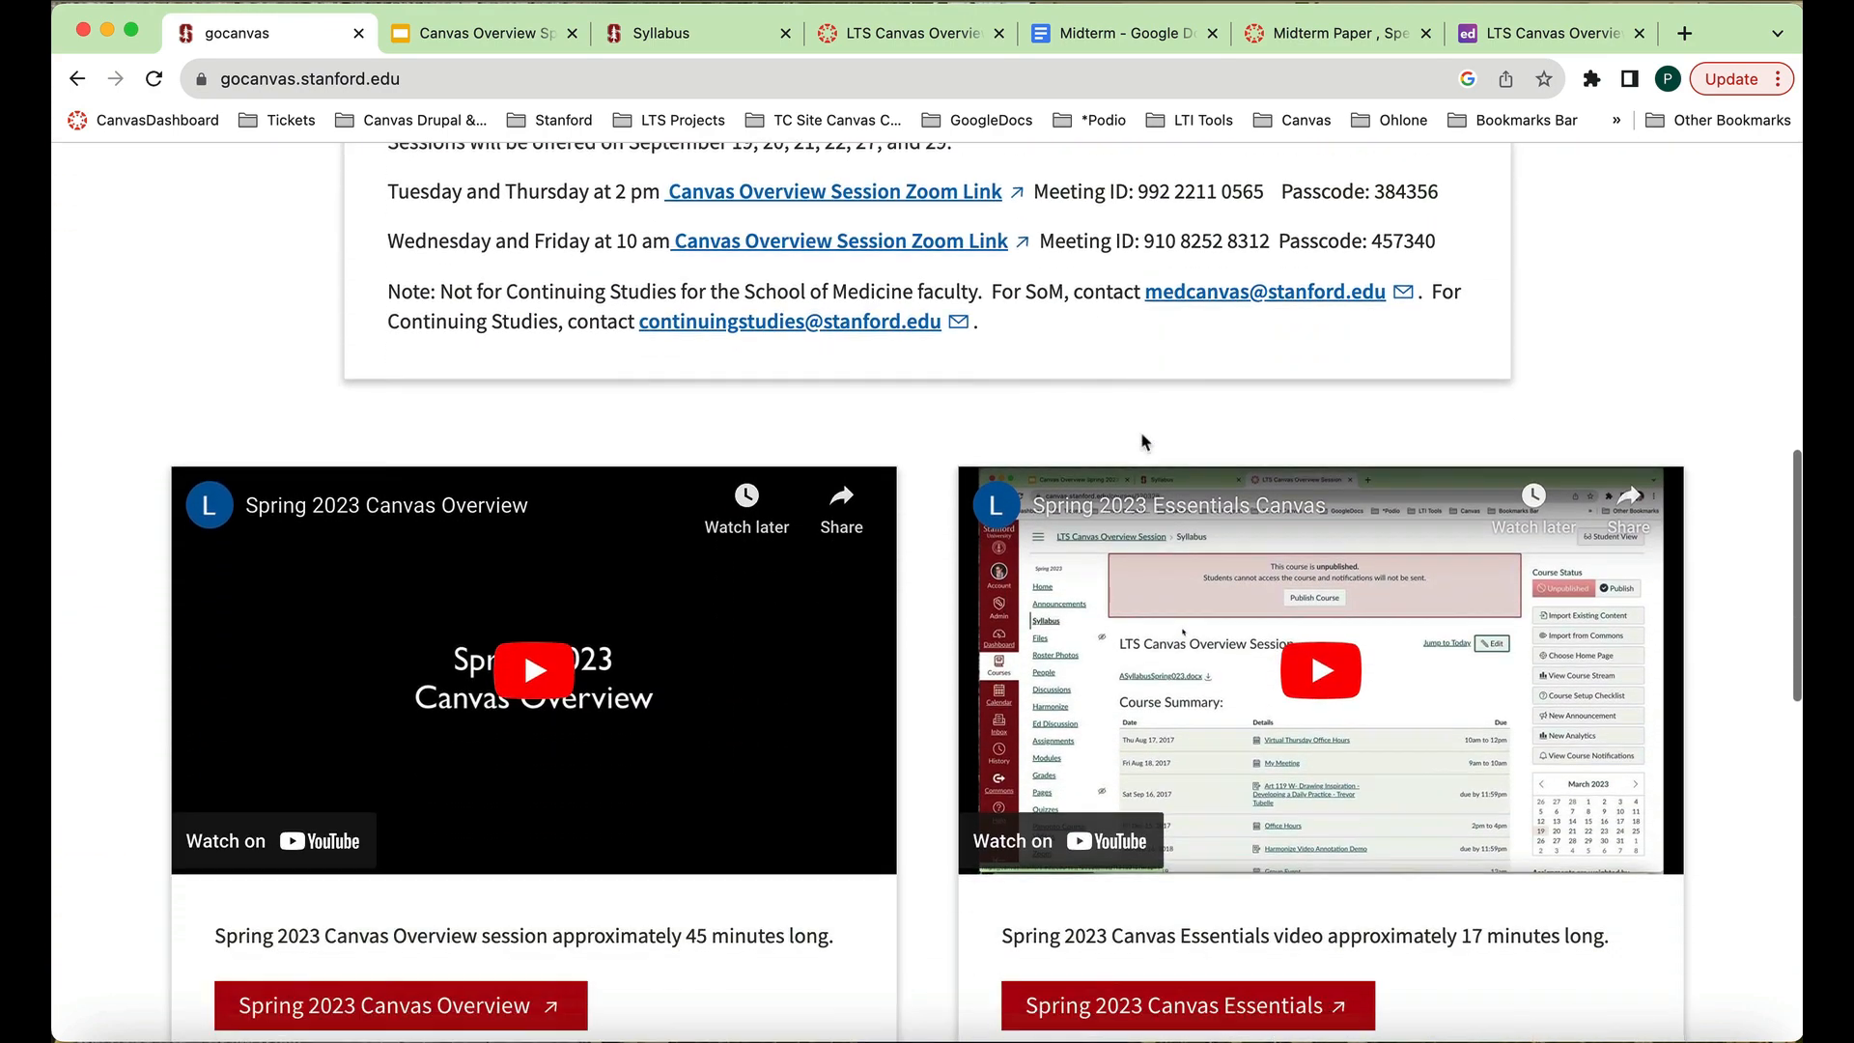
{"action": "scroll", "coordinate": [1141, 435], "scroll_direction": "up", "scroll_amount": 4}
{"action": "scroll", "coordinate": [1141, 435], "scroll_direction": "up", "scroll_amount": 9}
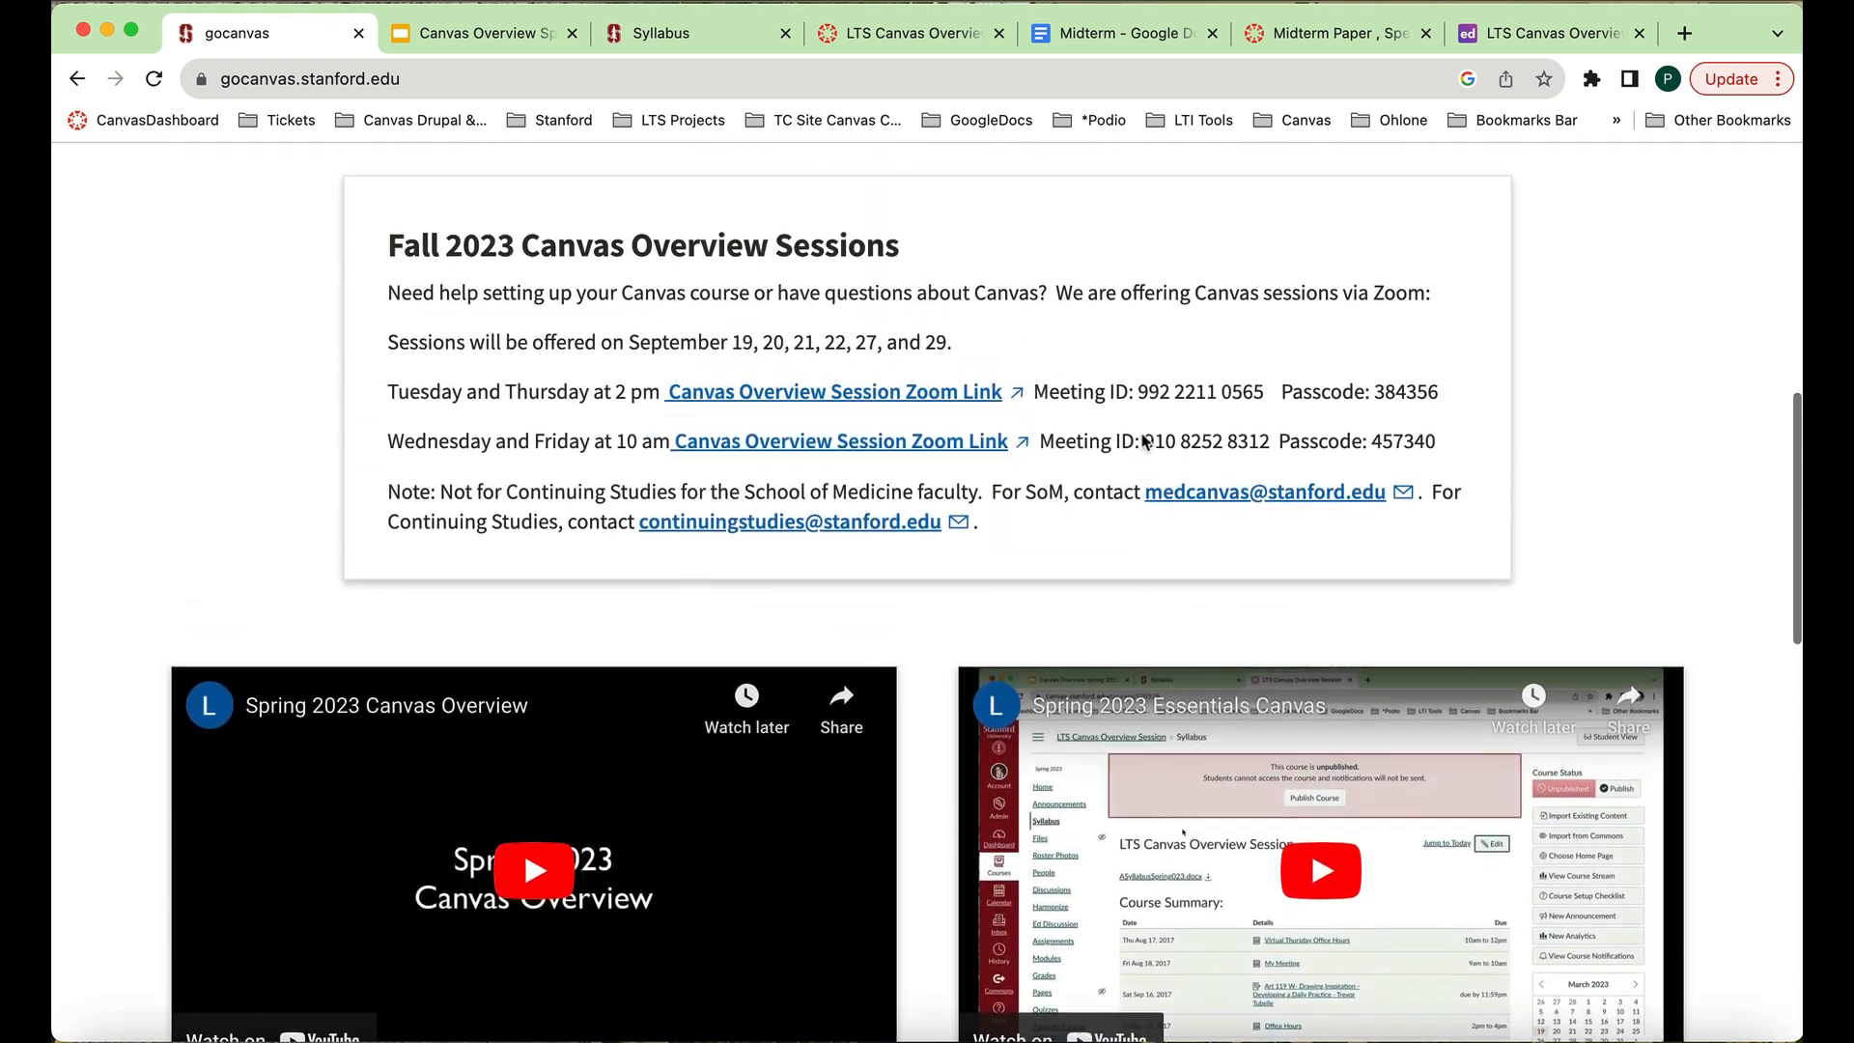
{"action": "scroll", "coordinate": [1141, 440], "scroll_direction": "up", "scroll_amount": 3}
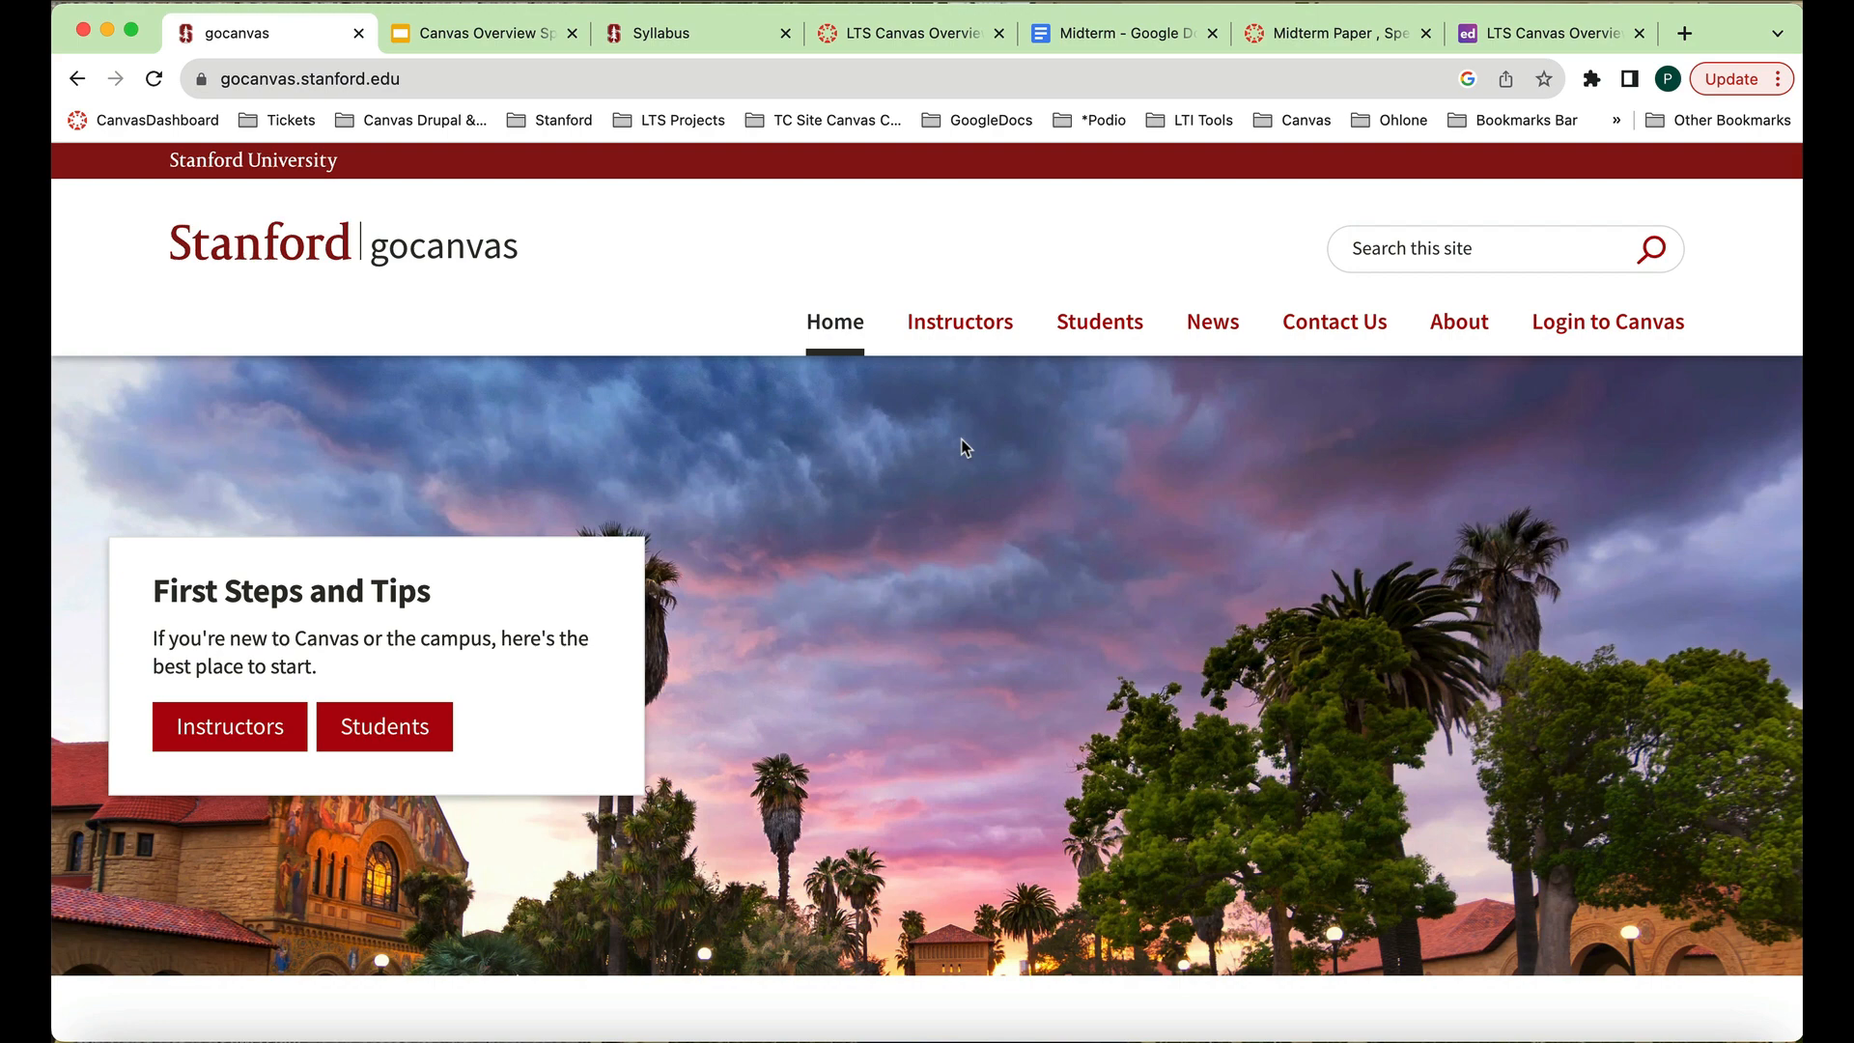
{"action": "left_click", "coordinate": [989, 335]}
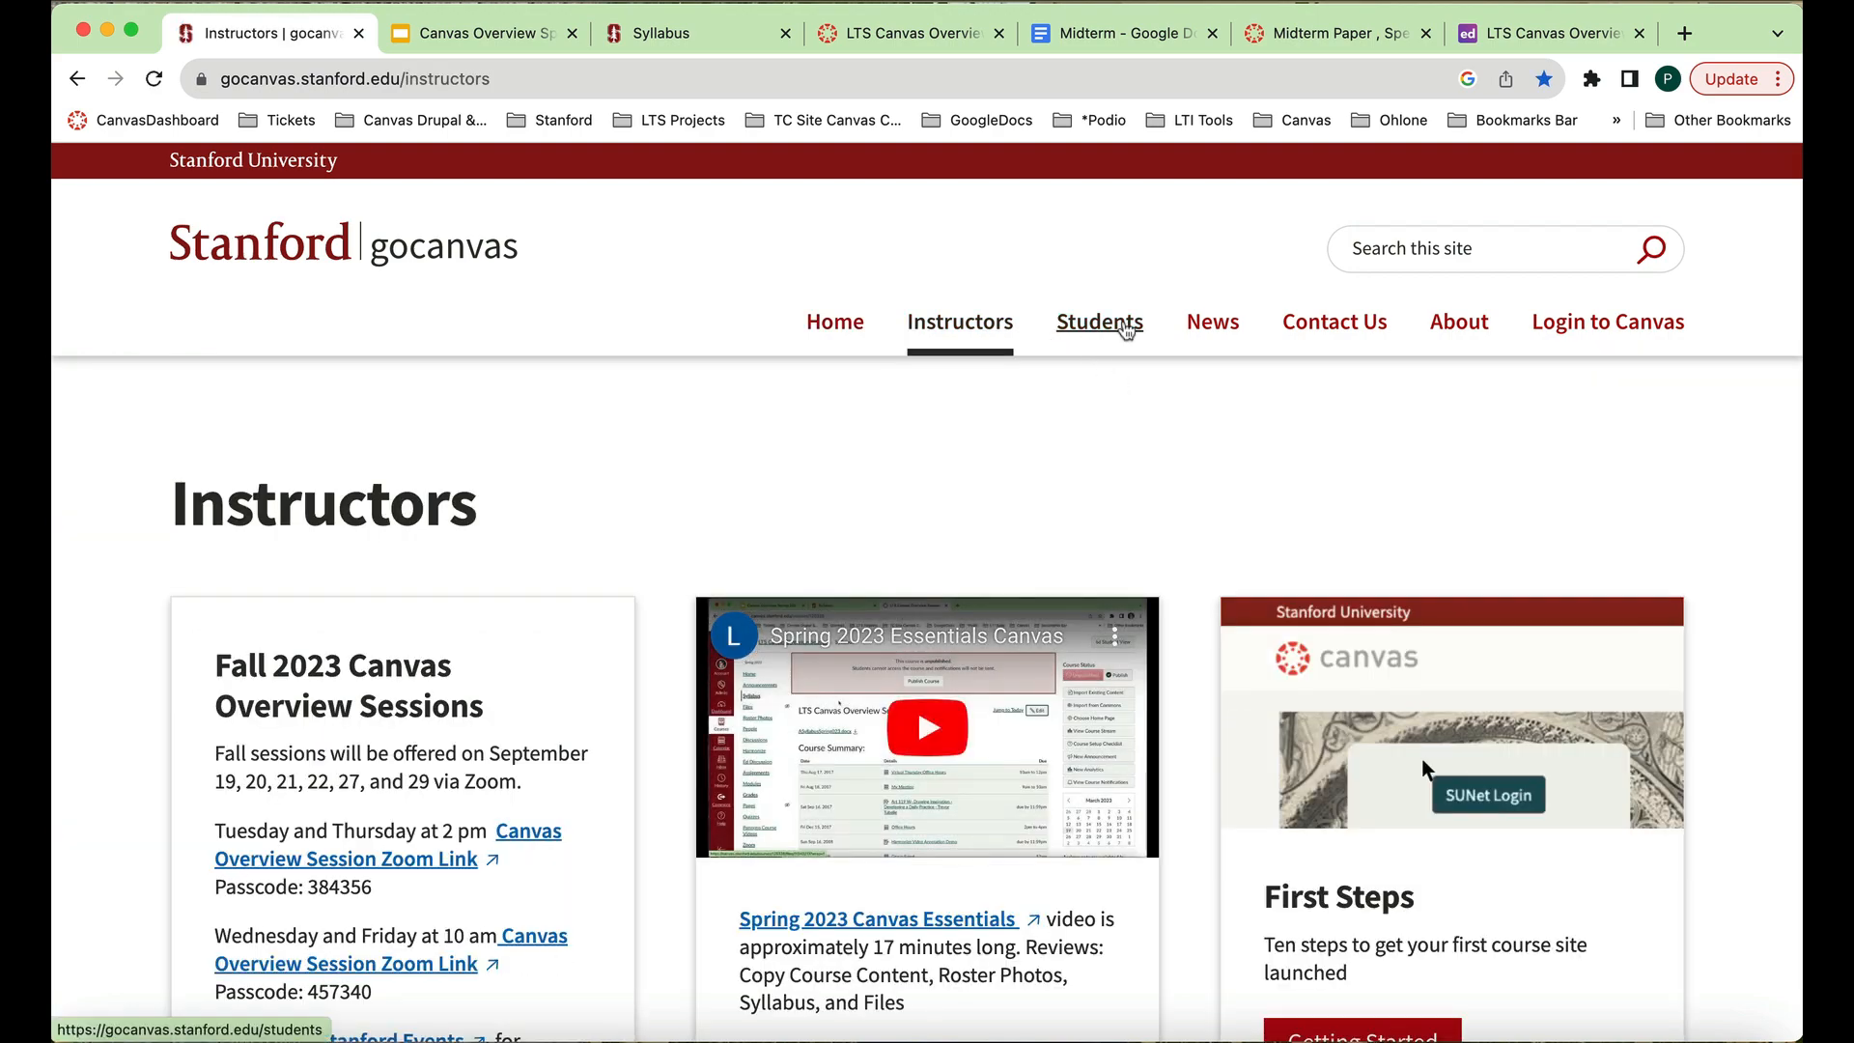
{"action": "left_click", "coordinate": [1126, 330]}
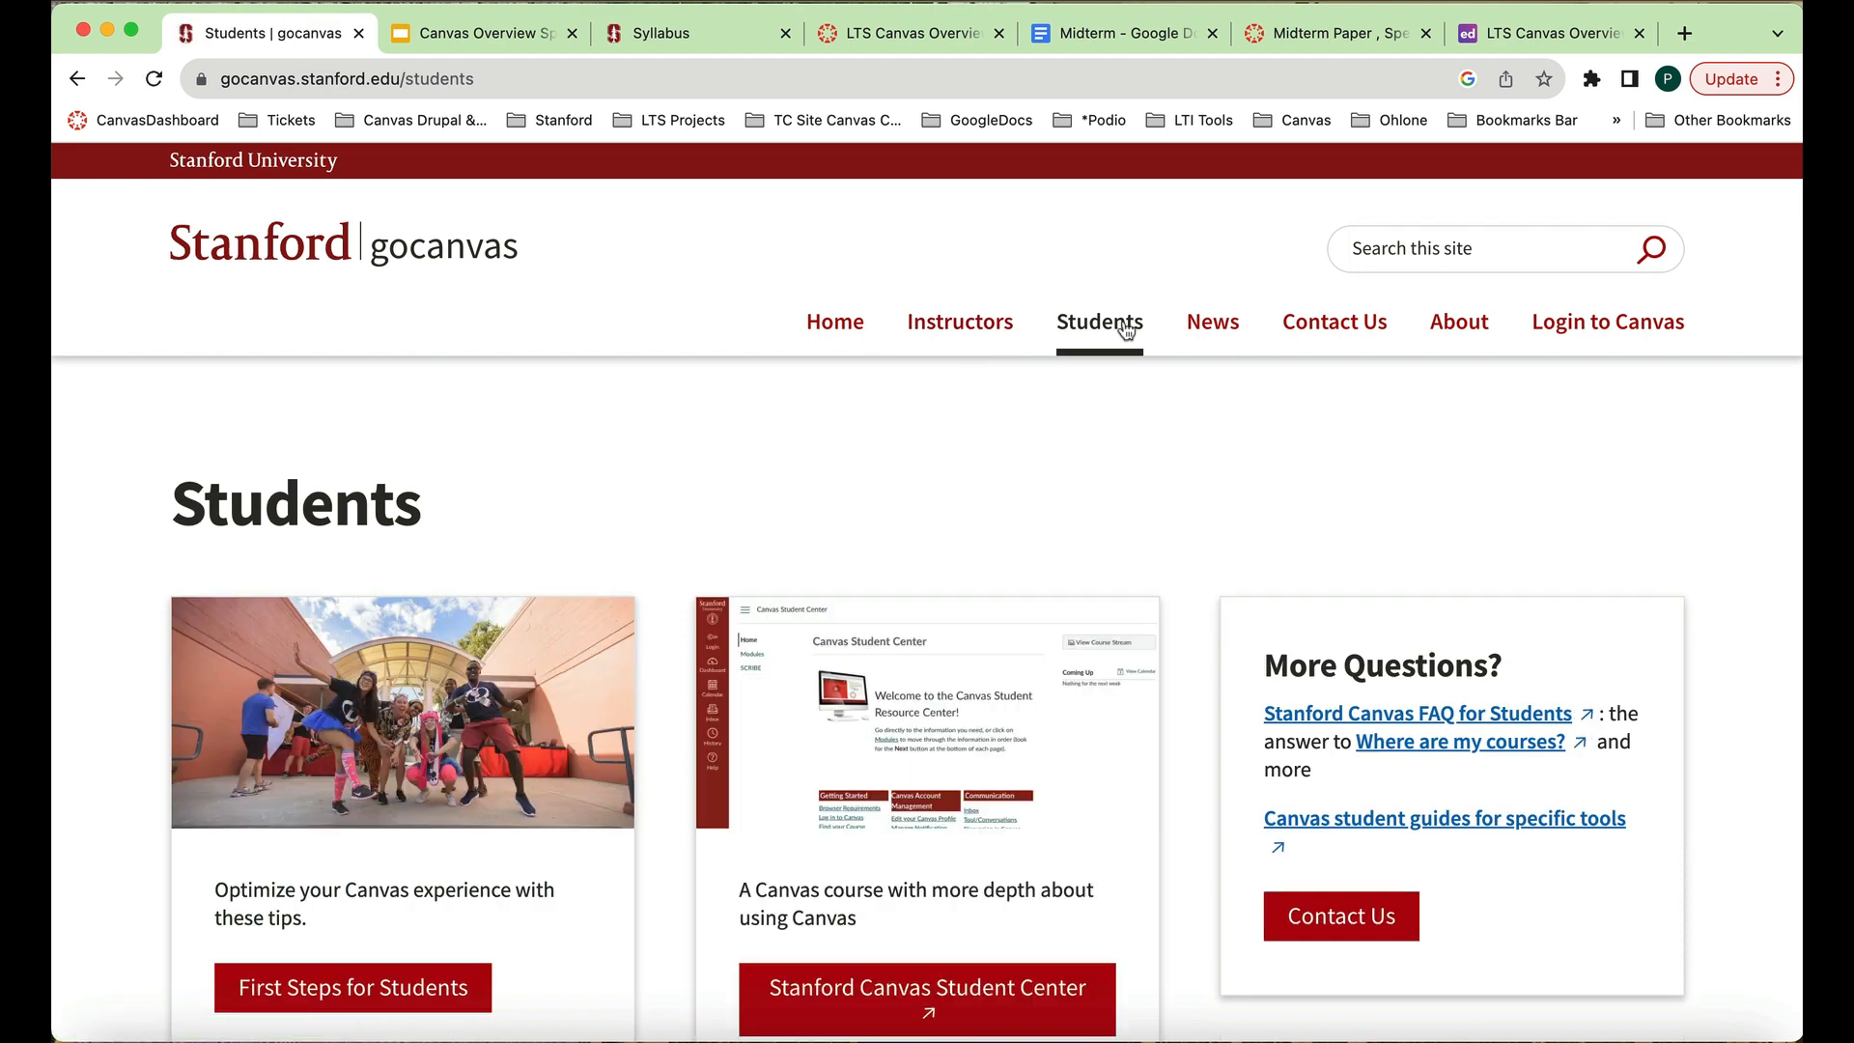